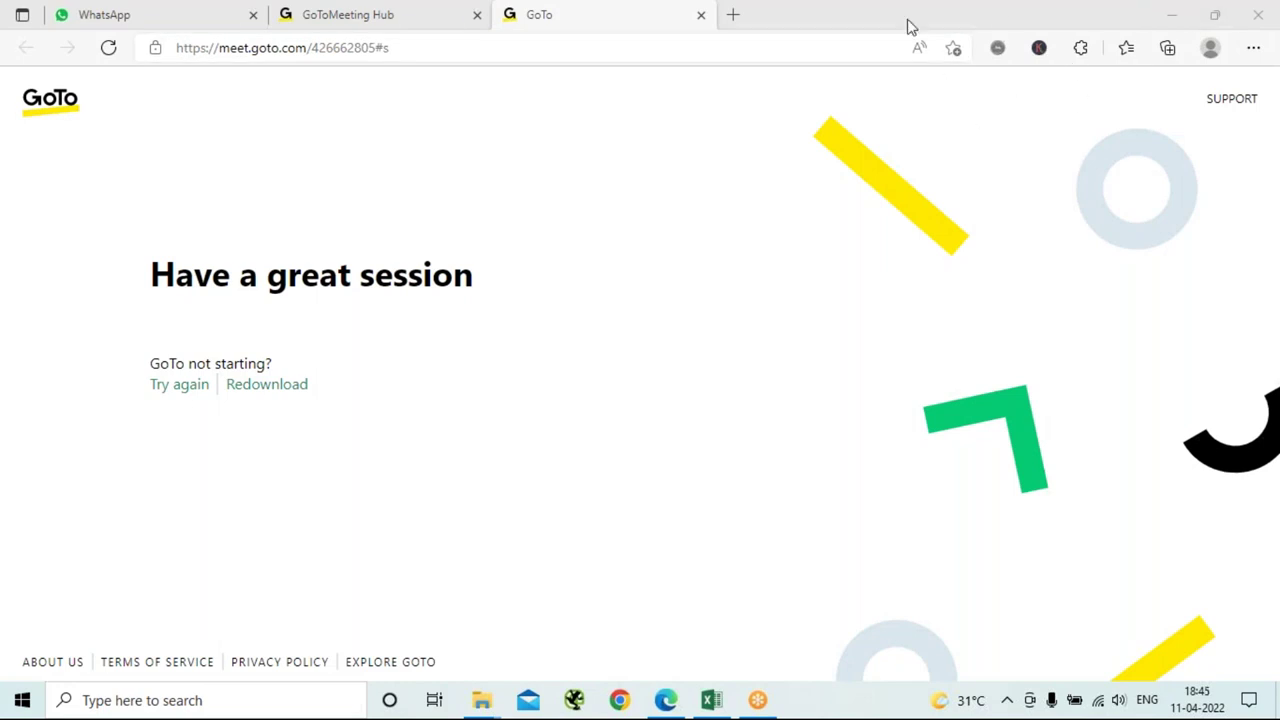
Minimize the meeting browser and open VOLVO MODEL EXPLANATION from the MCC FM NOTES folder.
click(1185, 20)
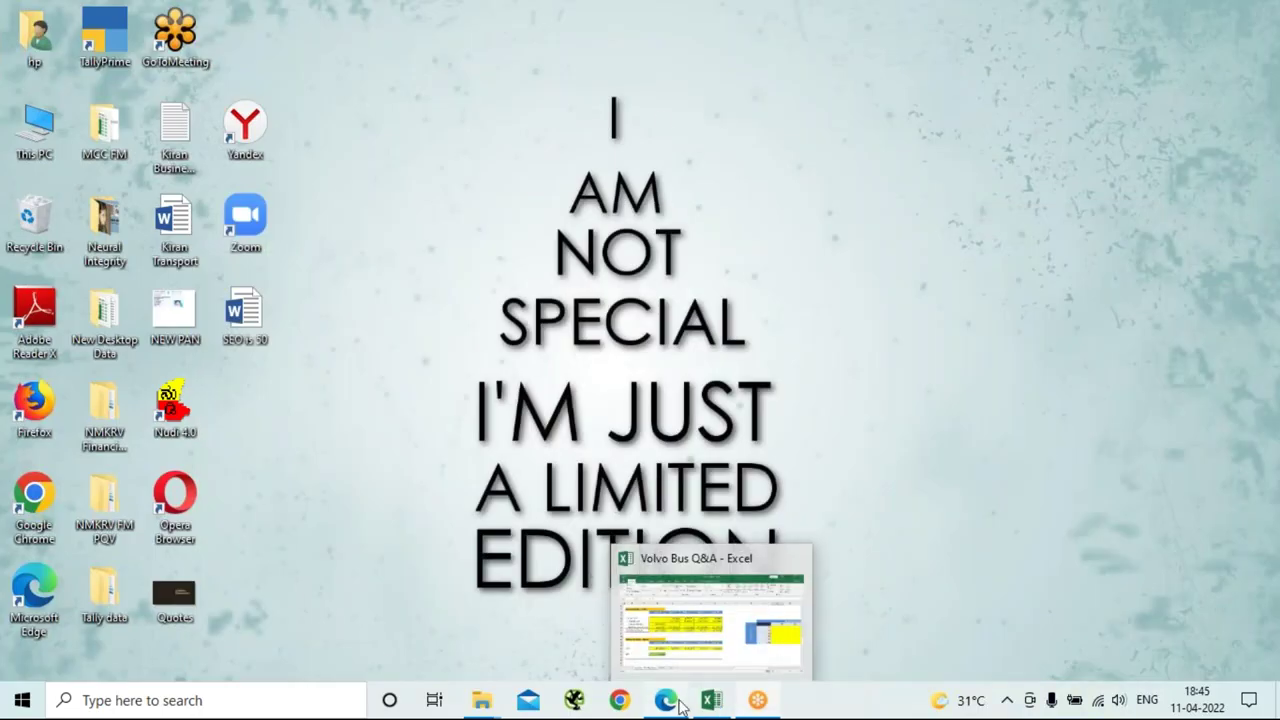
mouse_move(680, 706)
mouse_move(493, 706)
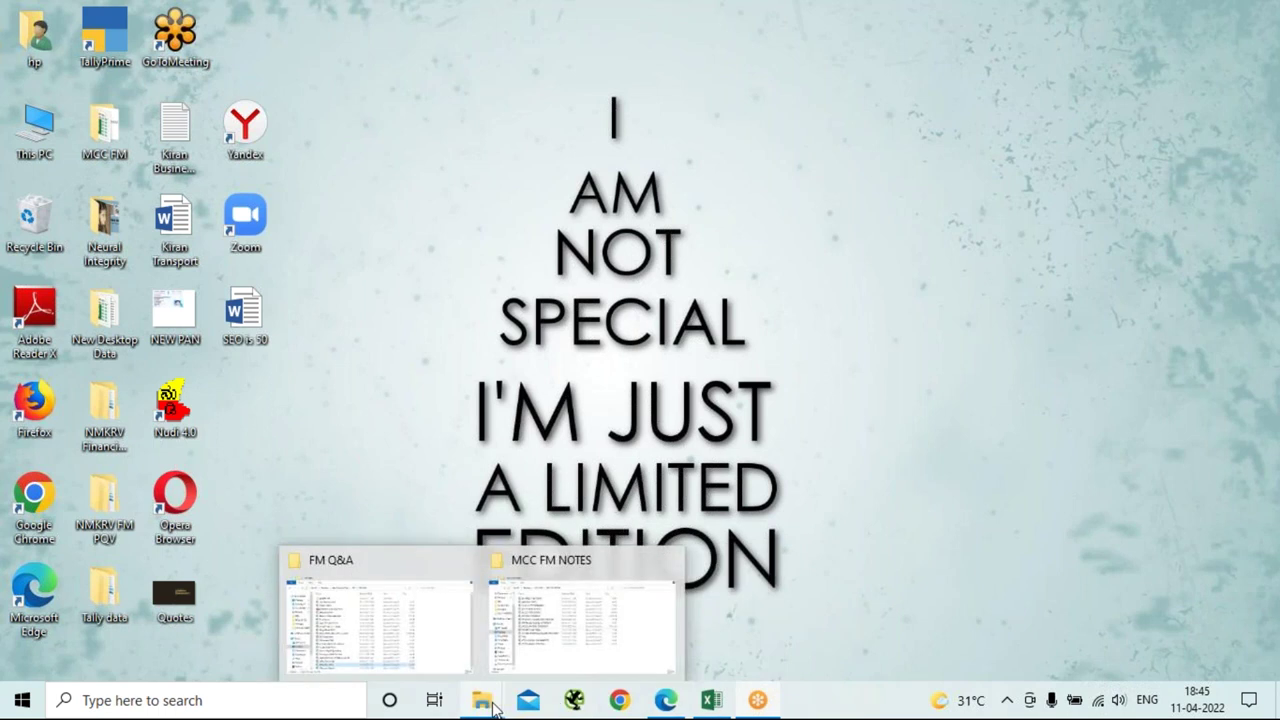
click(542, 656)
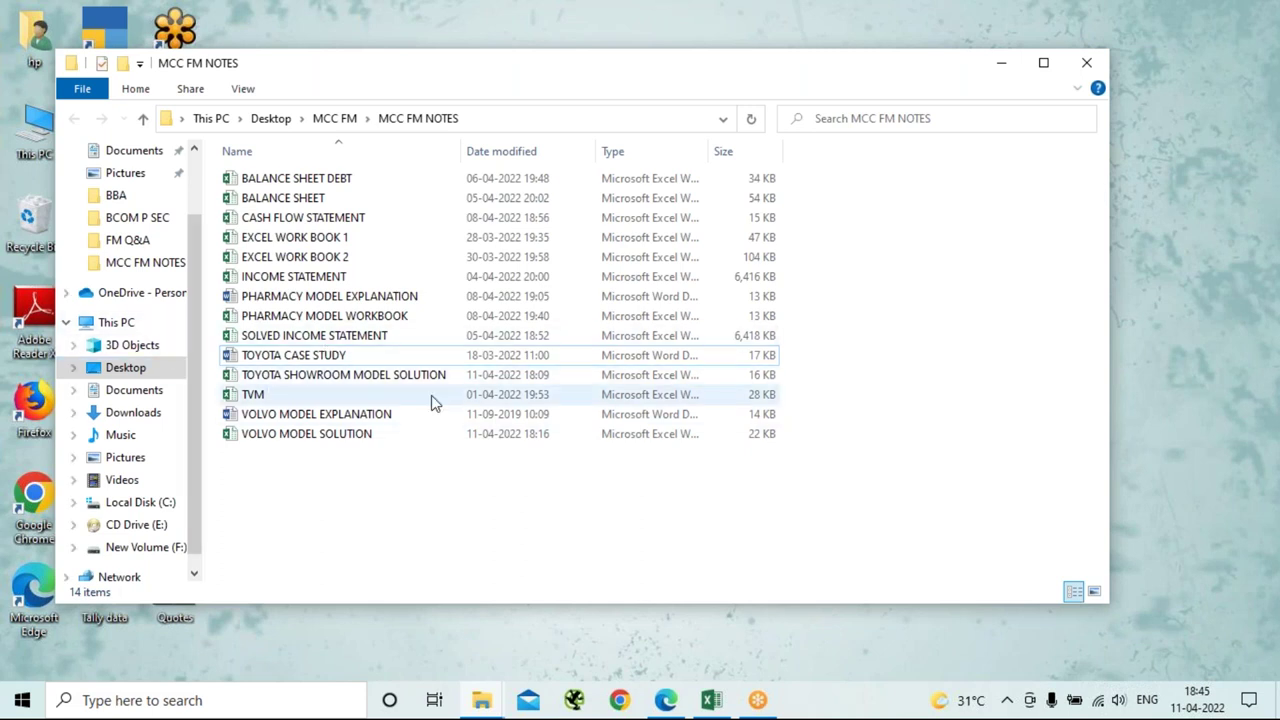
double_click(352, 418)
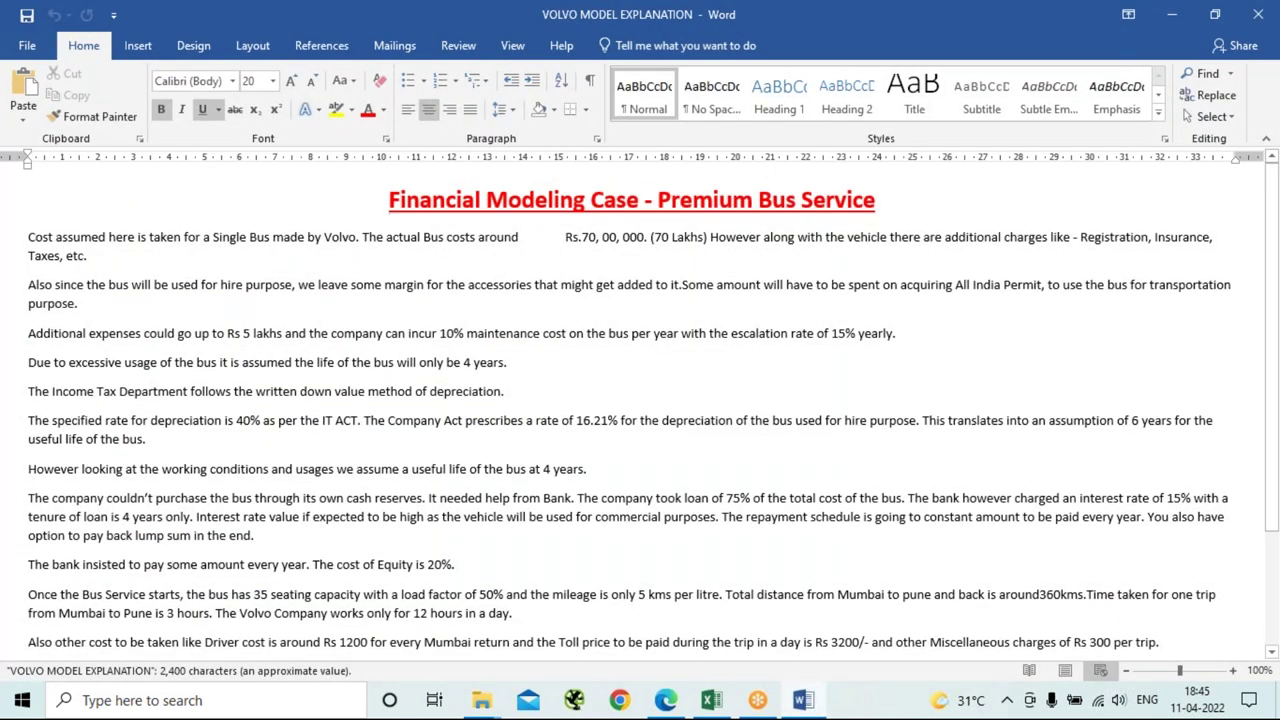
Delete the extra spaces before Rs.70, 00, 000. in the case's first paragraph.
click(565, 237)
key(BackSpace)
key(BackSpace)
key(BackSpace)
key(BackSpace)
key(BackSpace)
key(BackSpace)
key(BackSpace)
key(BackSpace)
key(BackSpace)
key(BackSpace)
key(BackSpace)
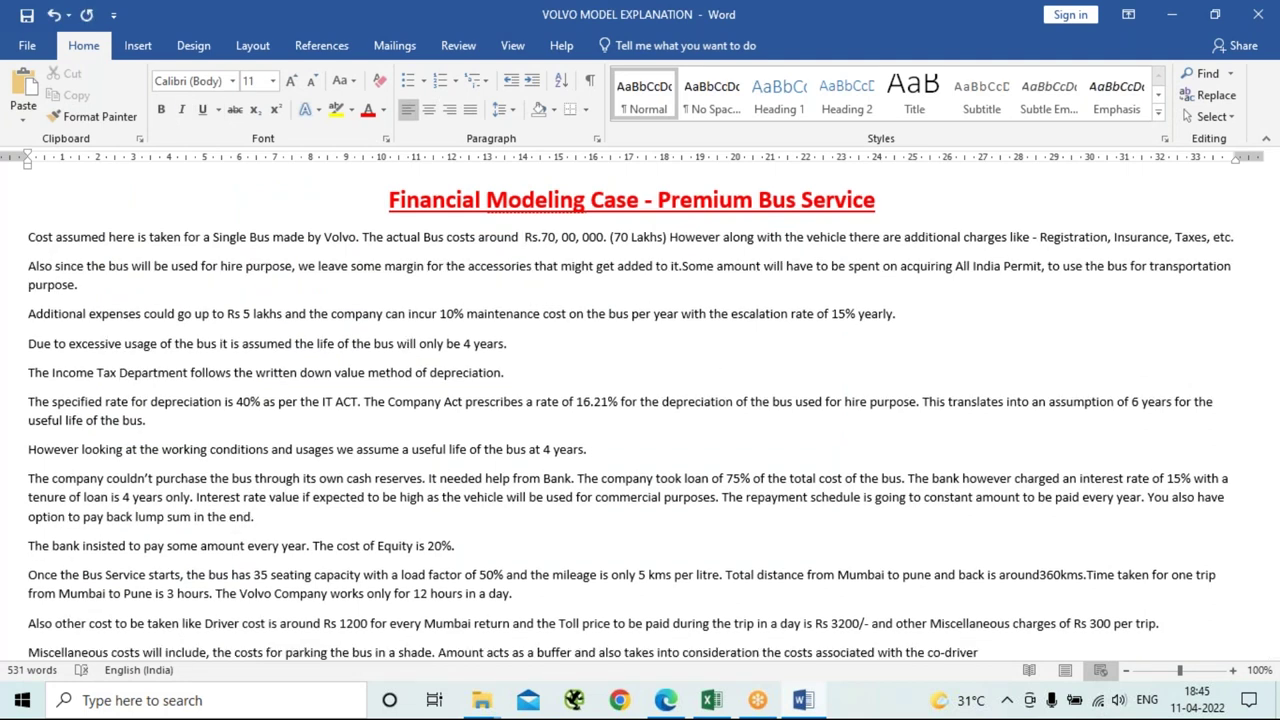
key(BackSpace)
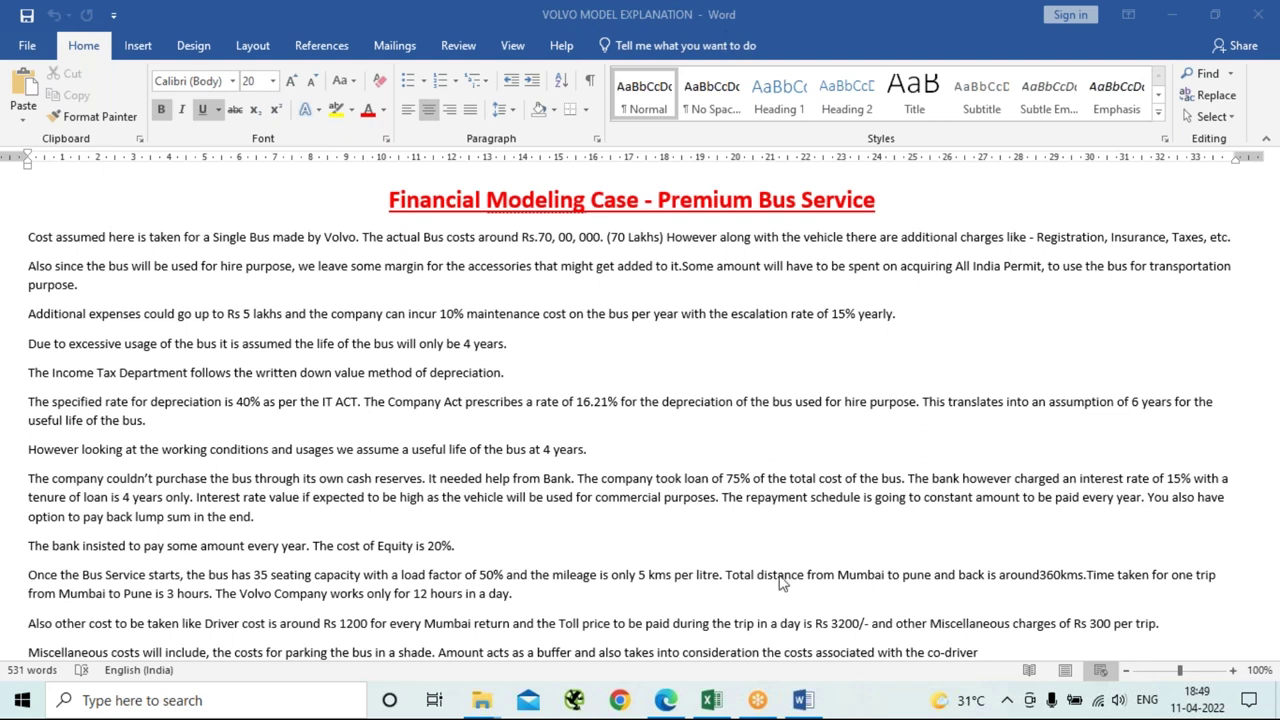
click(709, 701)
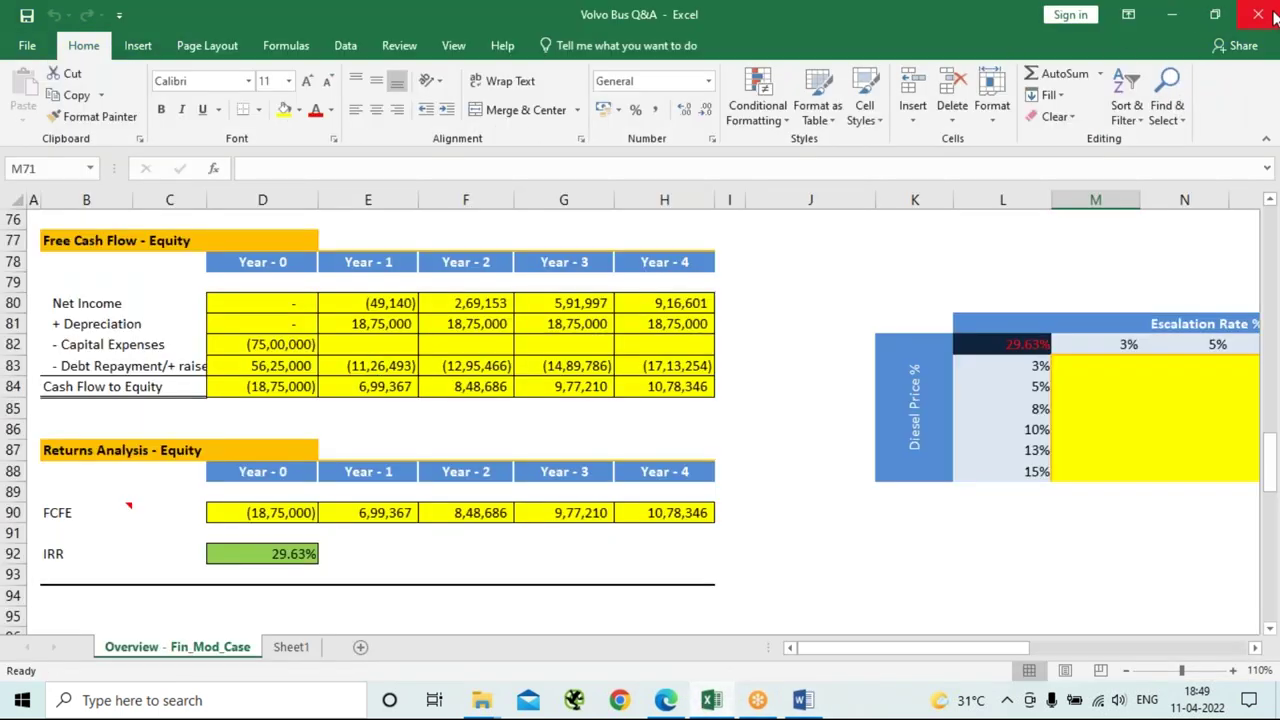
Close the Volvo Bus Q&A workbook.
click(1177, 17)
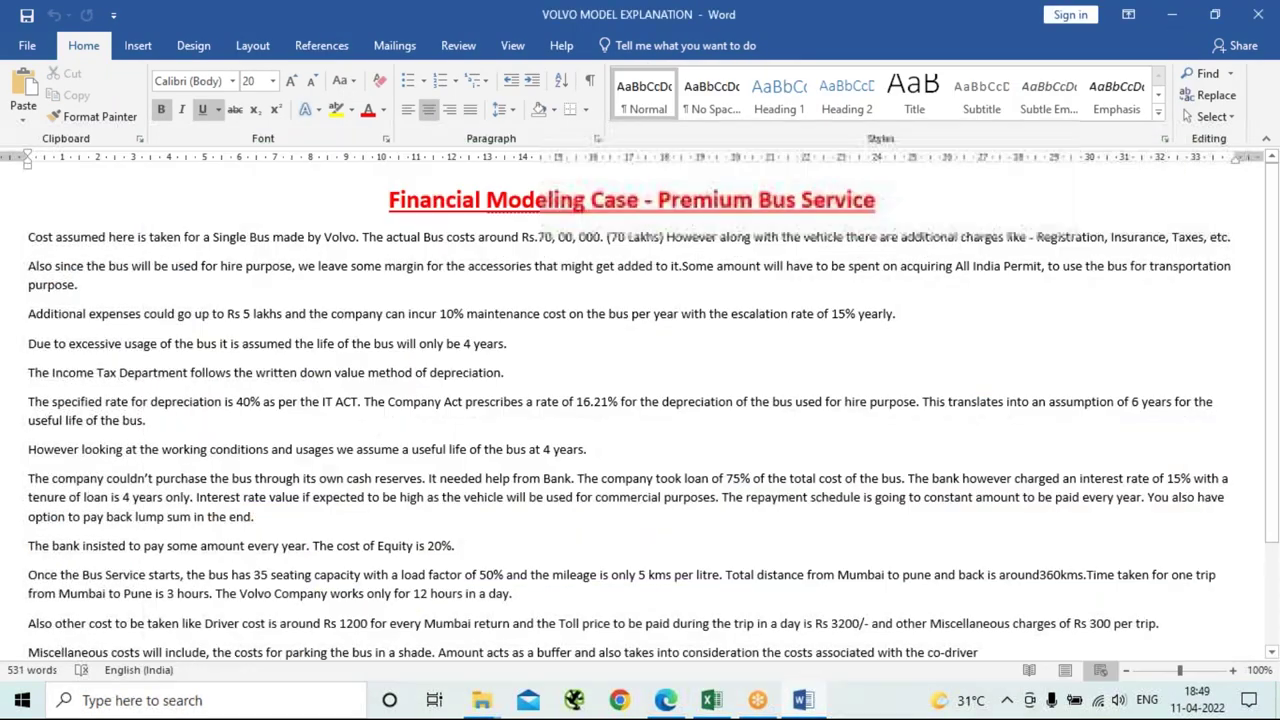
mouse_move(714, 704)
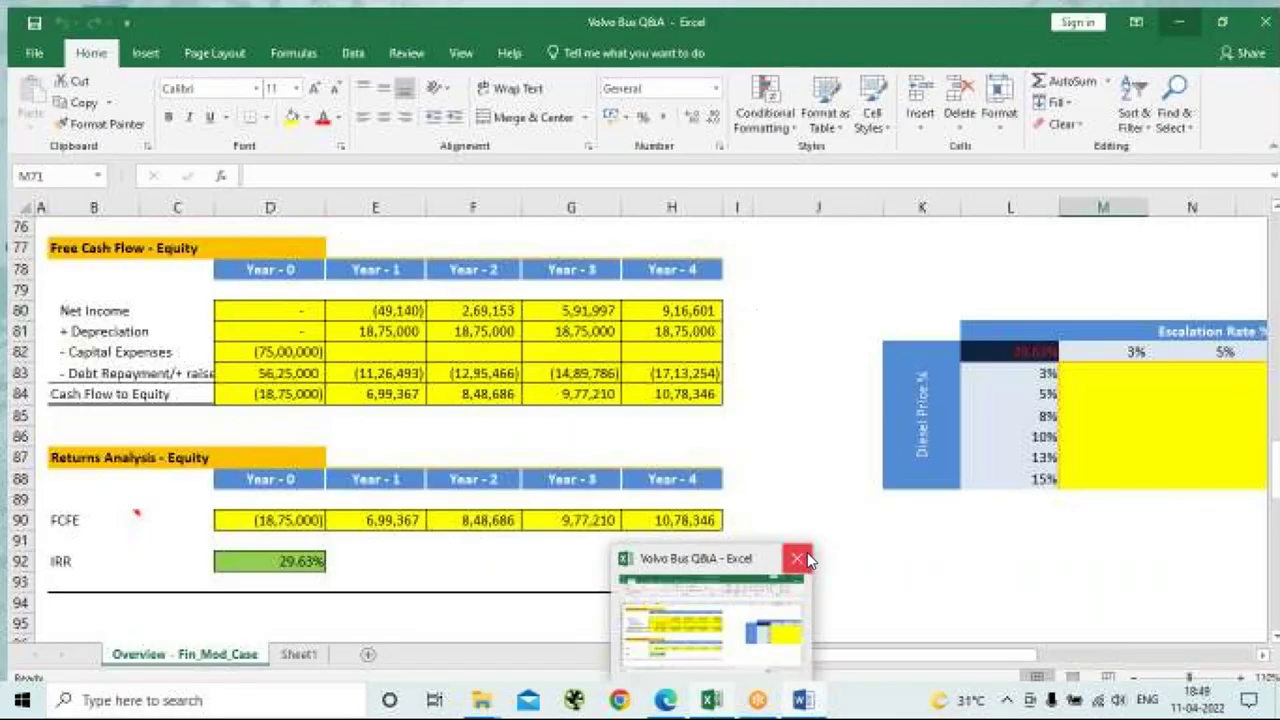
click(800, 558)
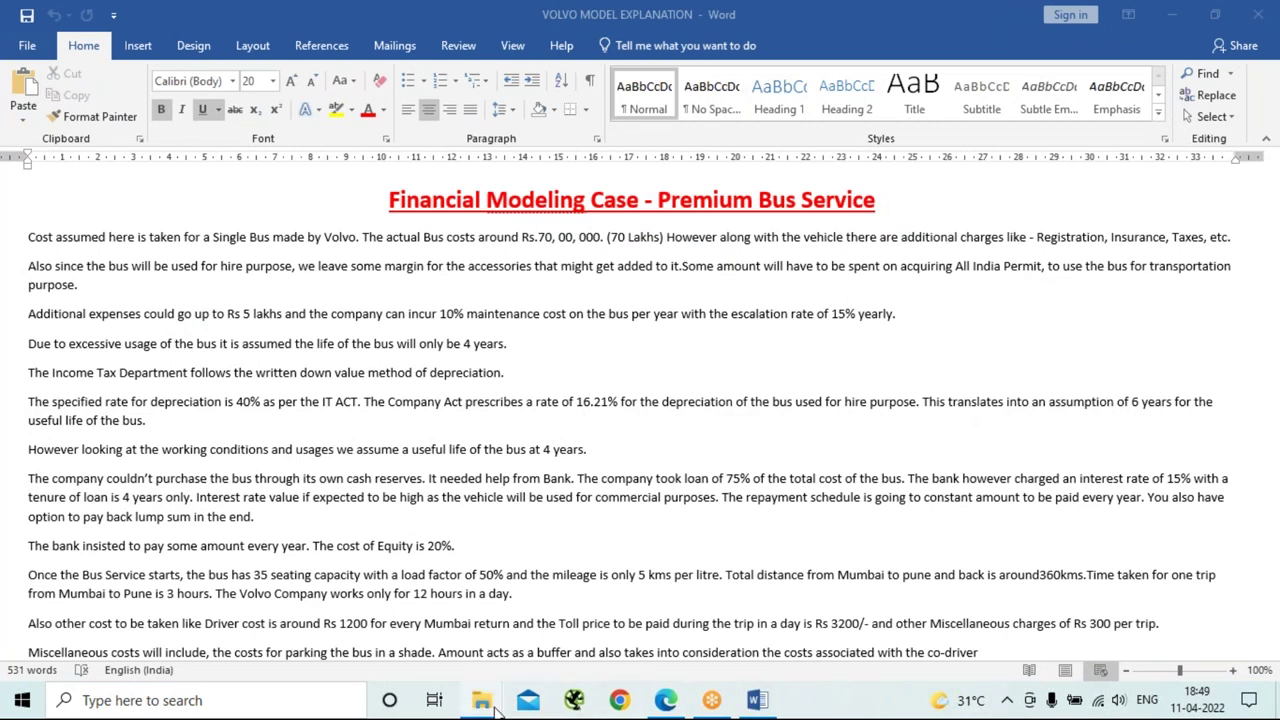
Open the VOLVO MODEL SOLUTION workbook from the MCC FM NOTES folder.
mouse_move(483, 702)
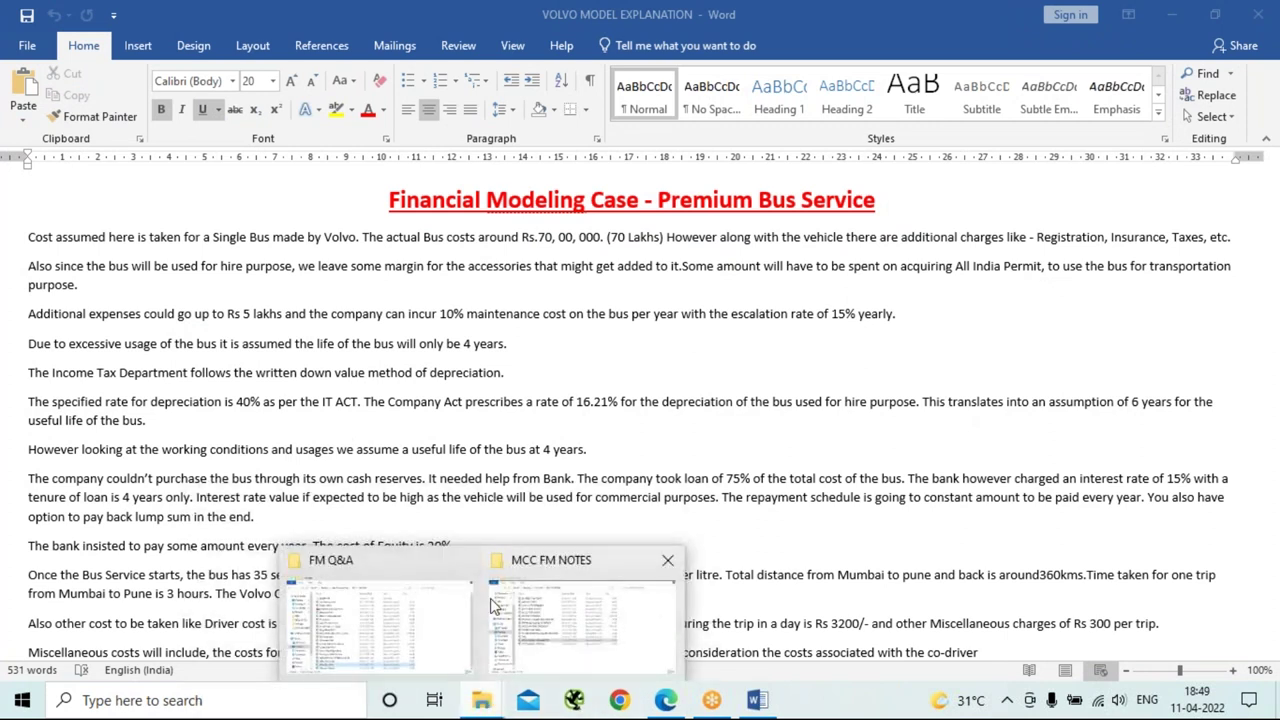
click(570, 625)
double_click(362, 441)
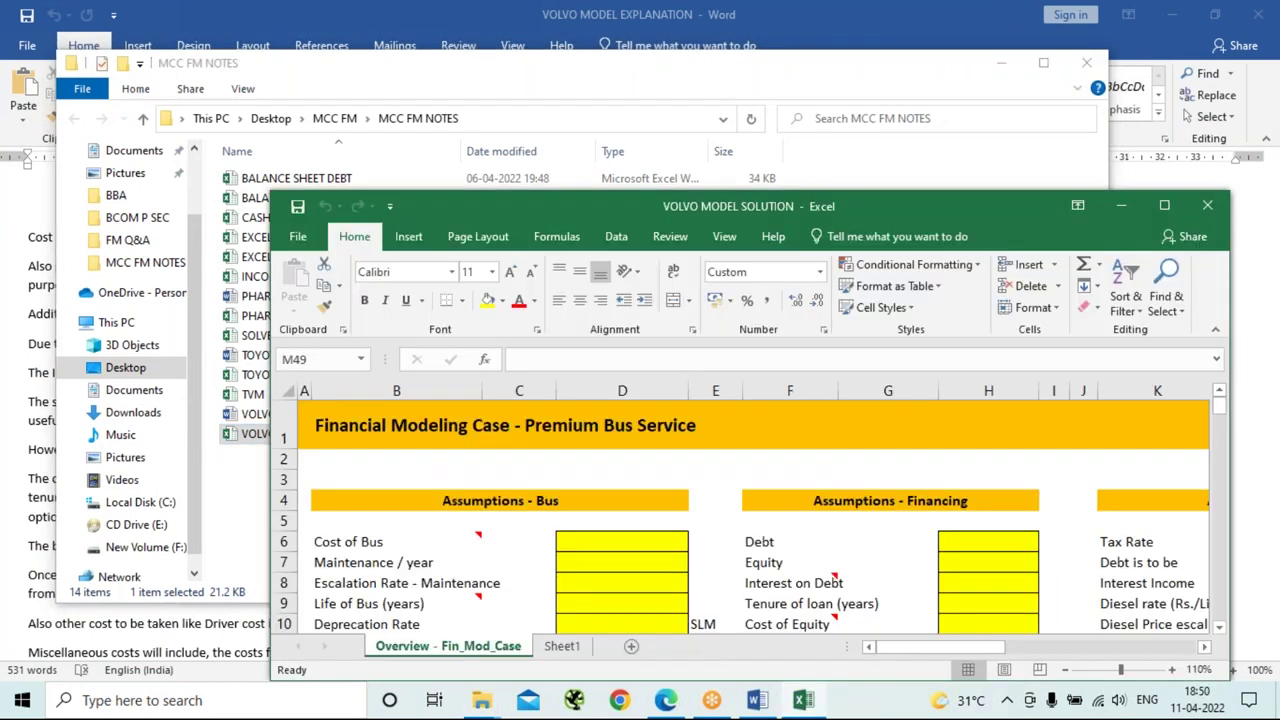
Maximize the VOLVO MODEL SOLUTION workbook and type 7500000 as Cost of Bus in D6.
click(1164, 206)
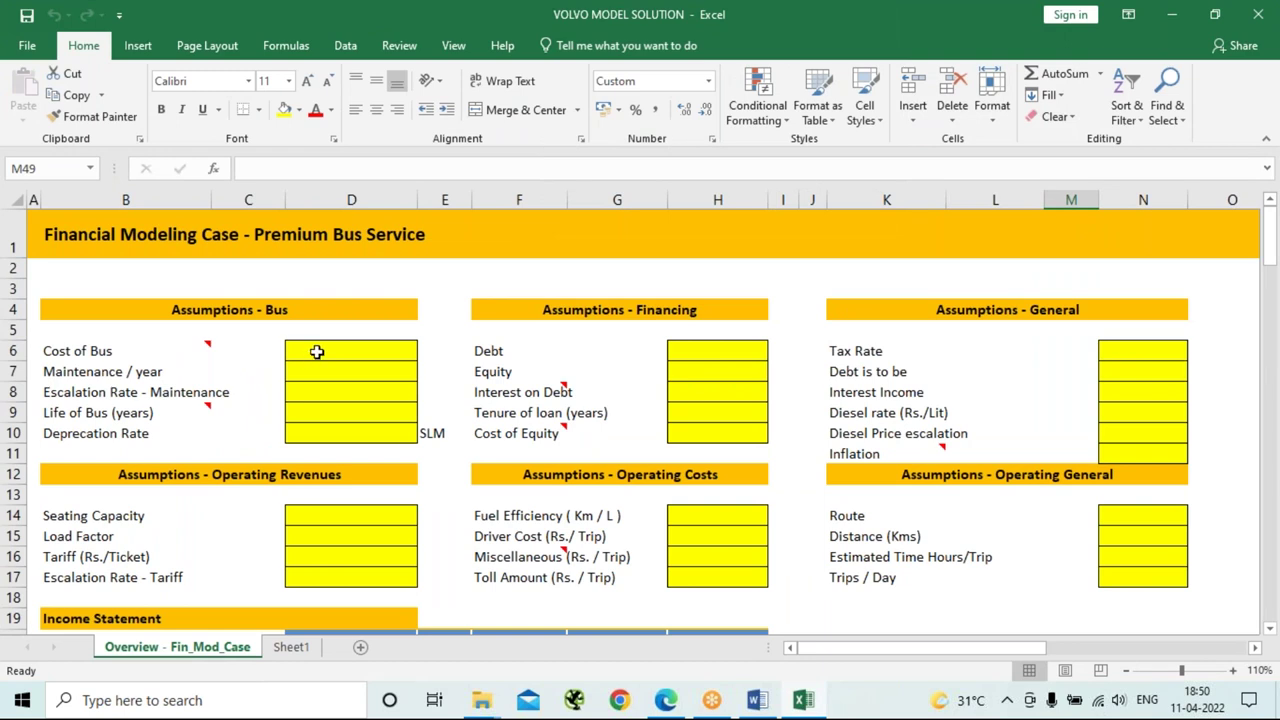
click(316, 351)
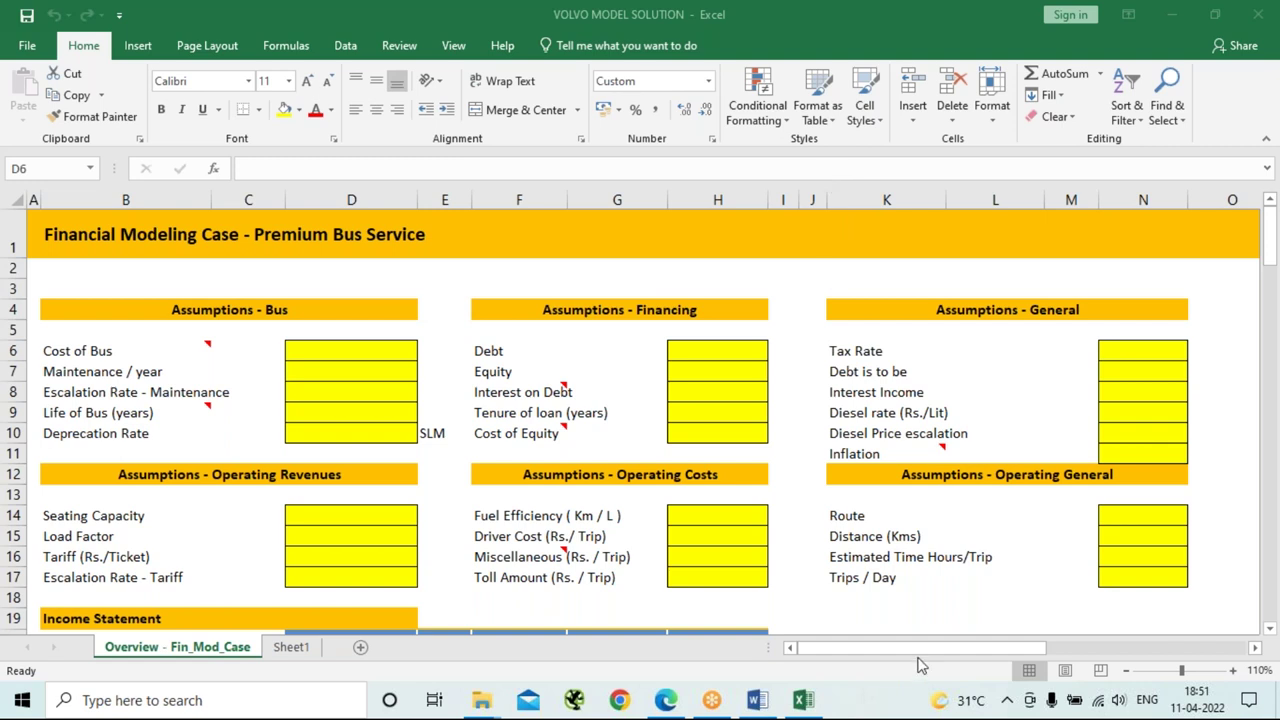
click(338, 355)
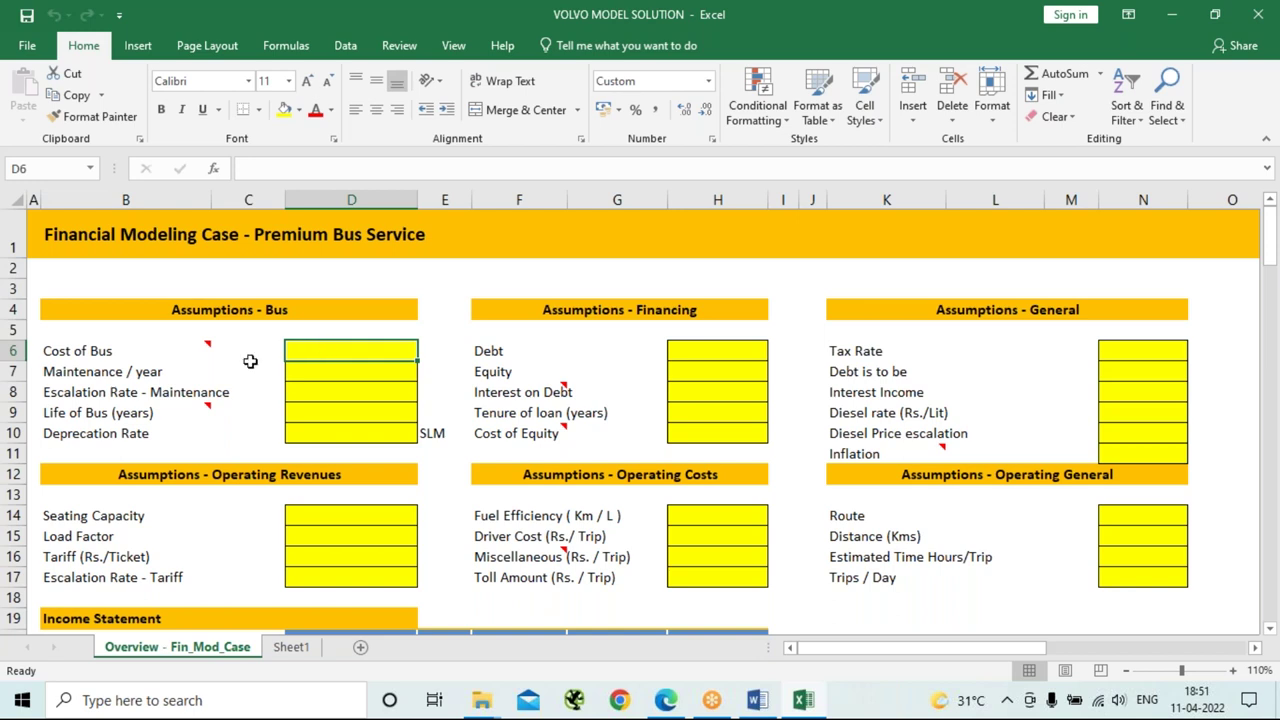
mouse_move(203, 347)
text(7)
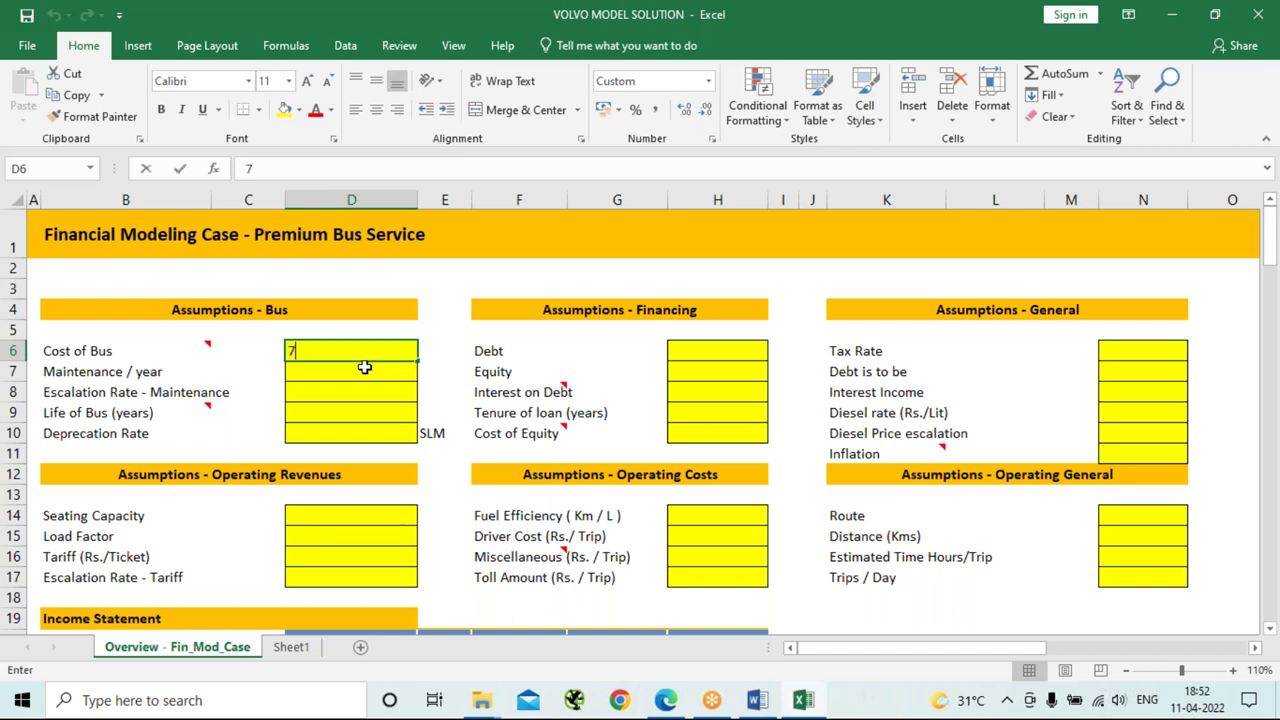
text(50000)
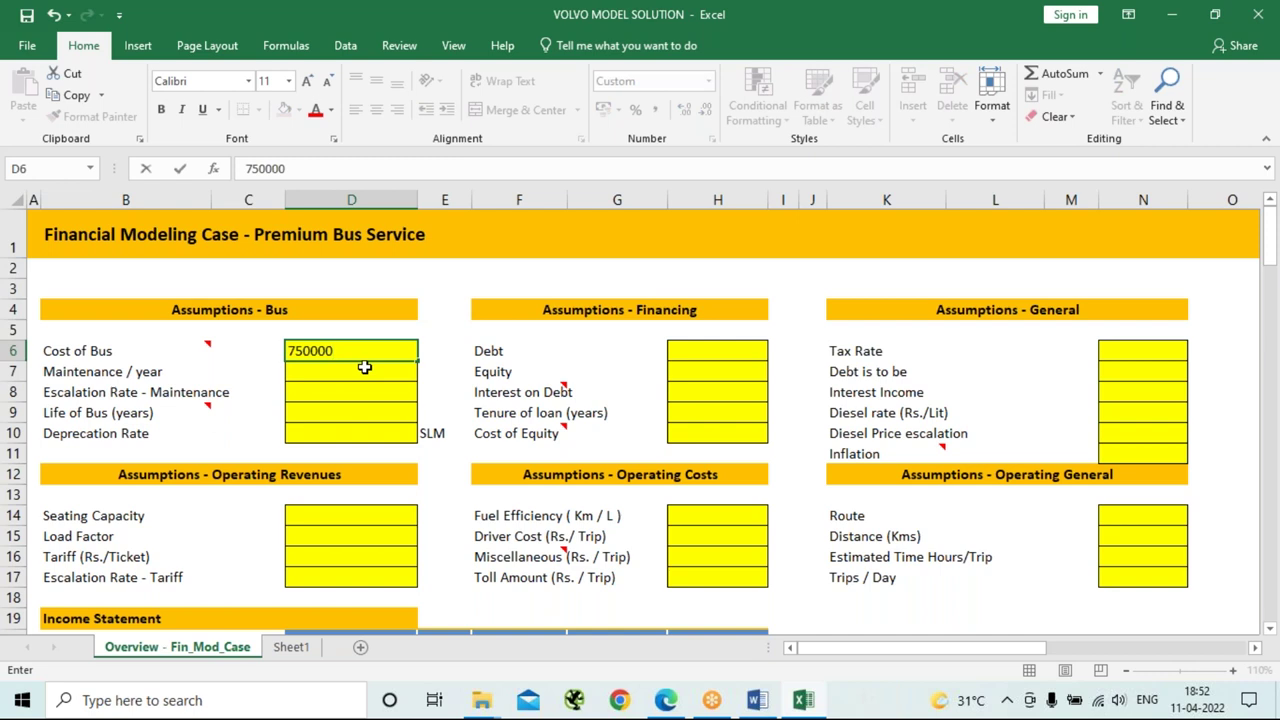
text(0)
Commit the 75,00,000 Cost of Bus and return to the VOLVO MODEL EXPLANATION document.
click(362, 373)
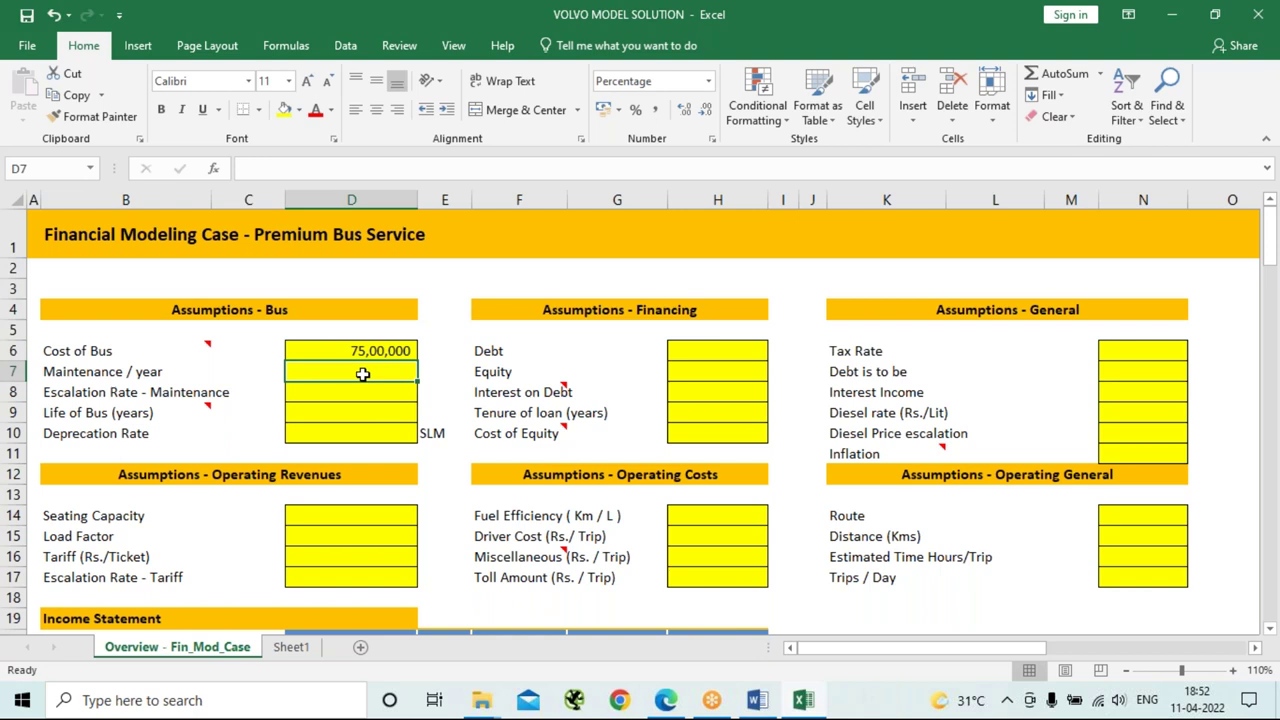
key(alt+Tab)
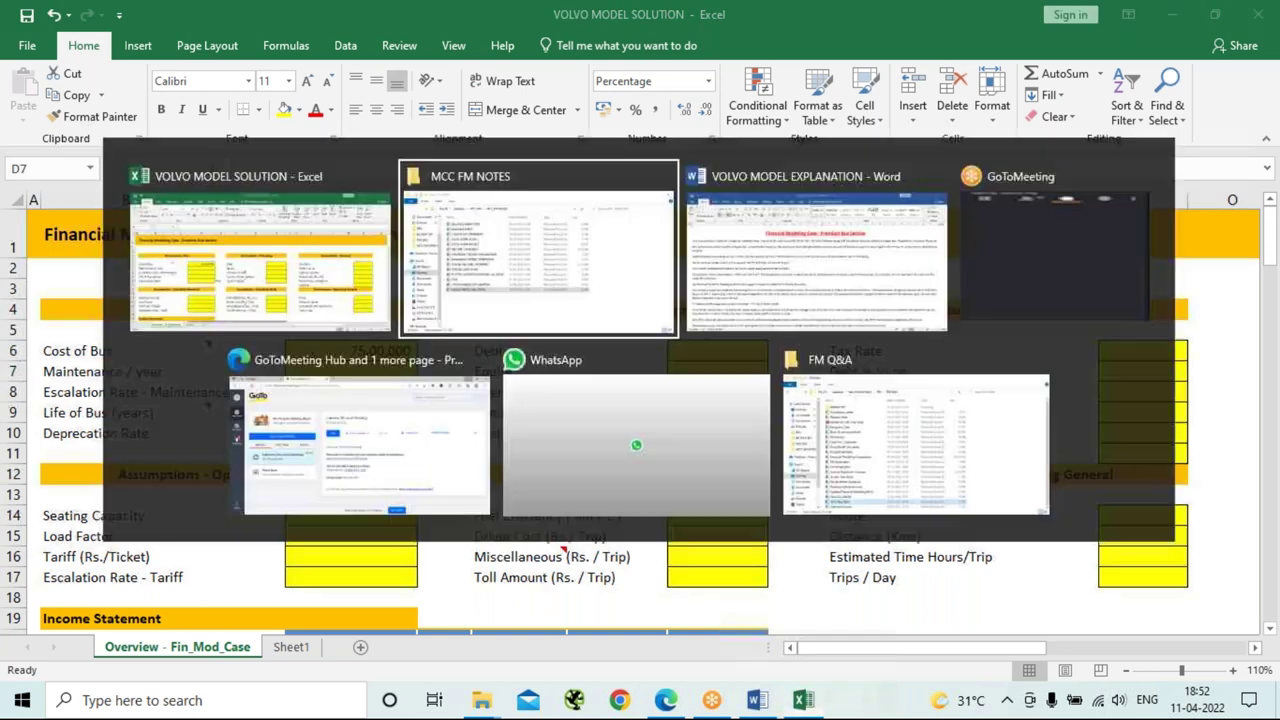
key(alt+Tab)
key(alt+Tab)
key(alt+Tab)
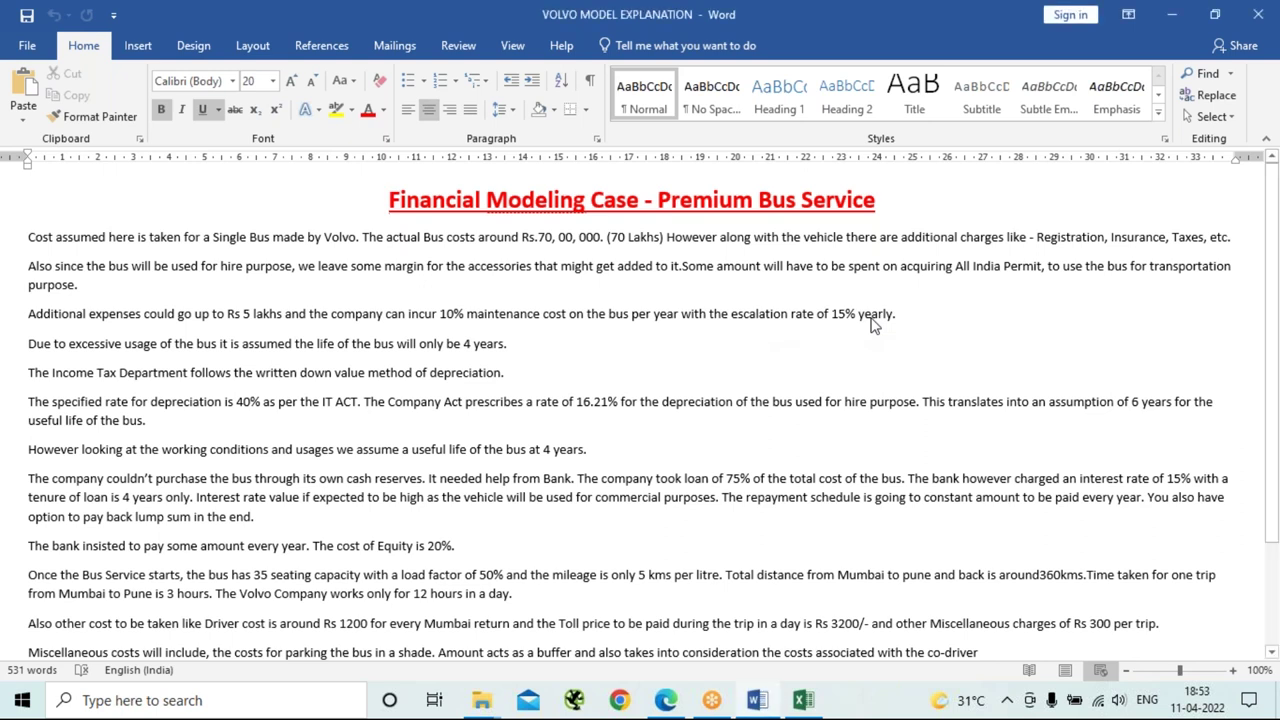
key(alt+Tab)
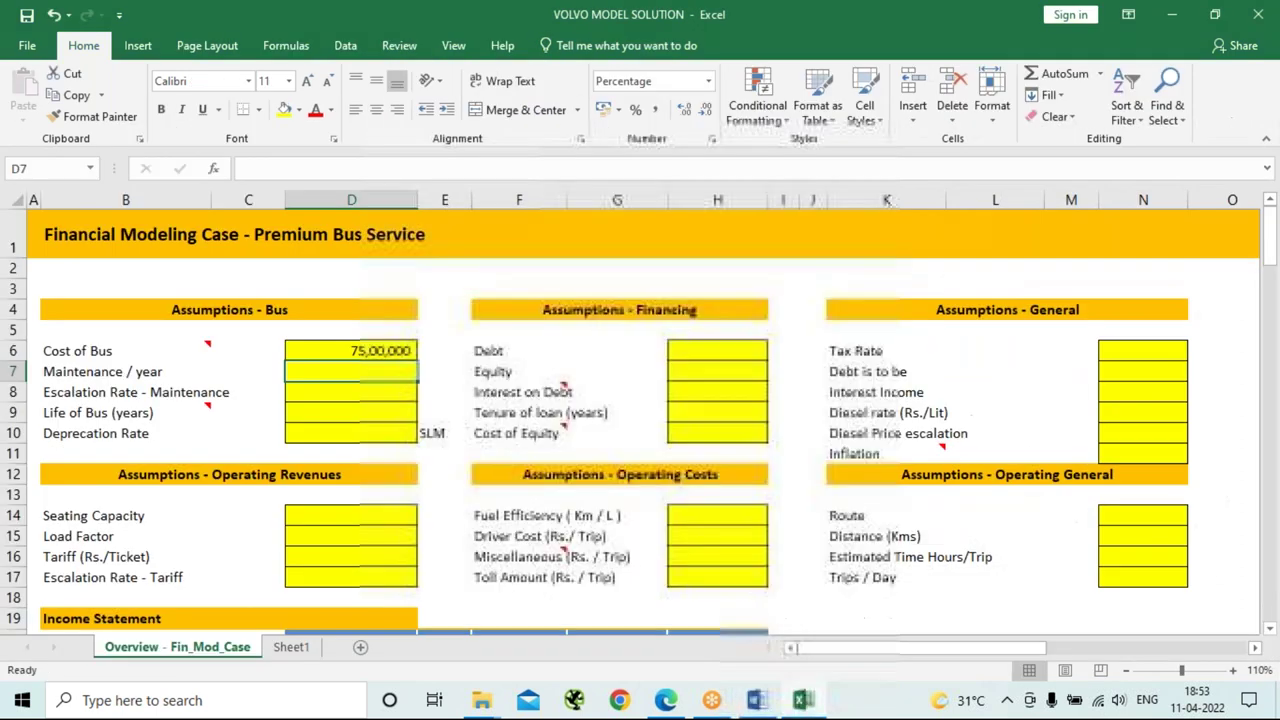
Enter 10% Maintenance / year in D7 and 15% maintenance escalation in D8.
text(10)
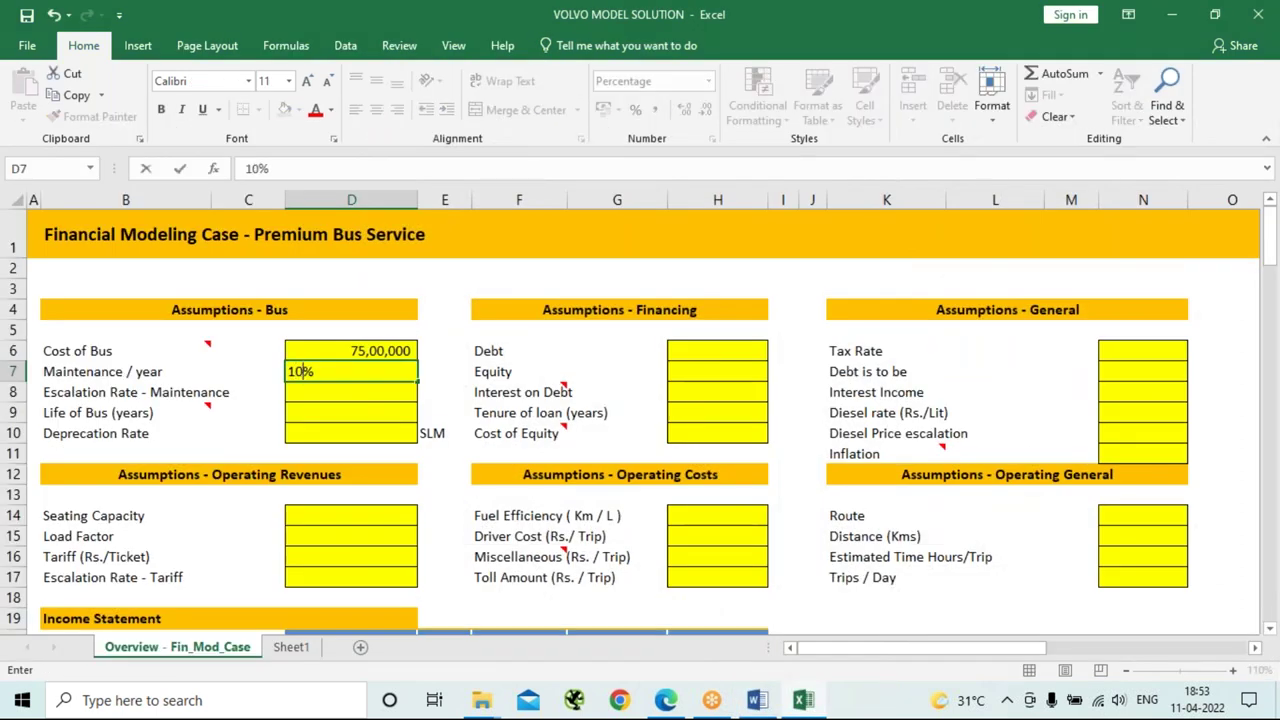
key(Return)
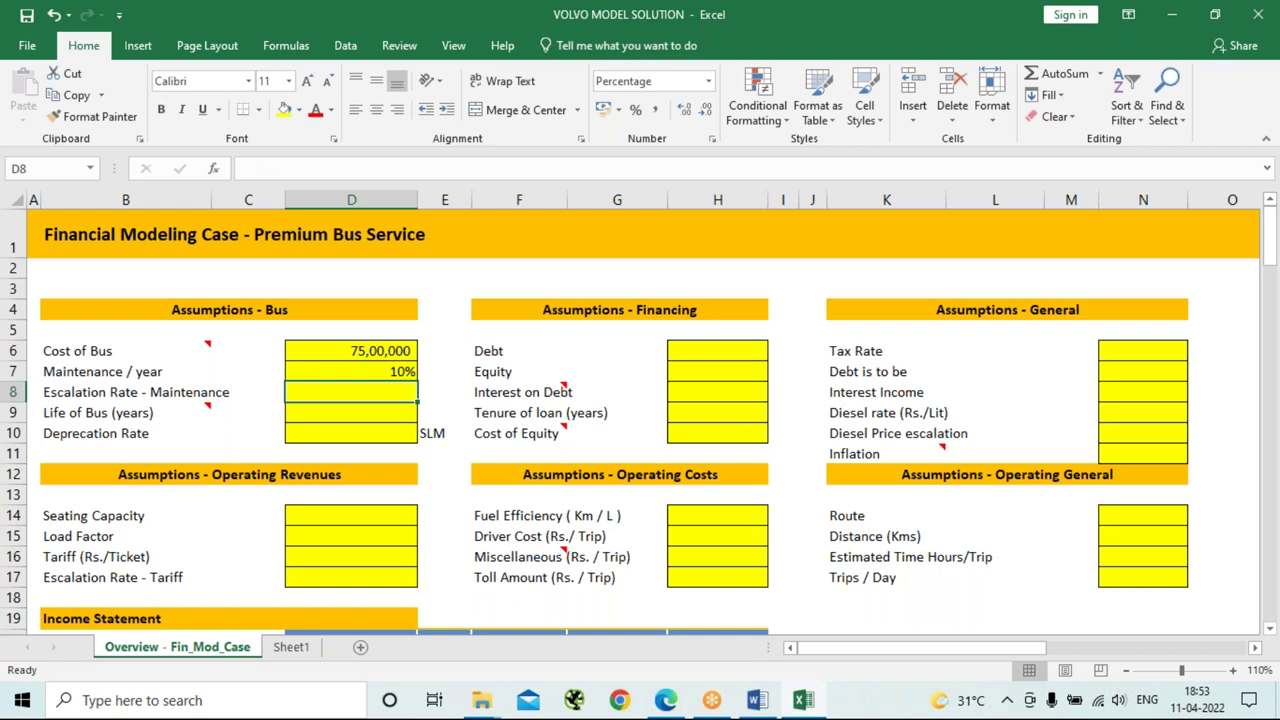
text(15)
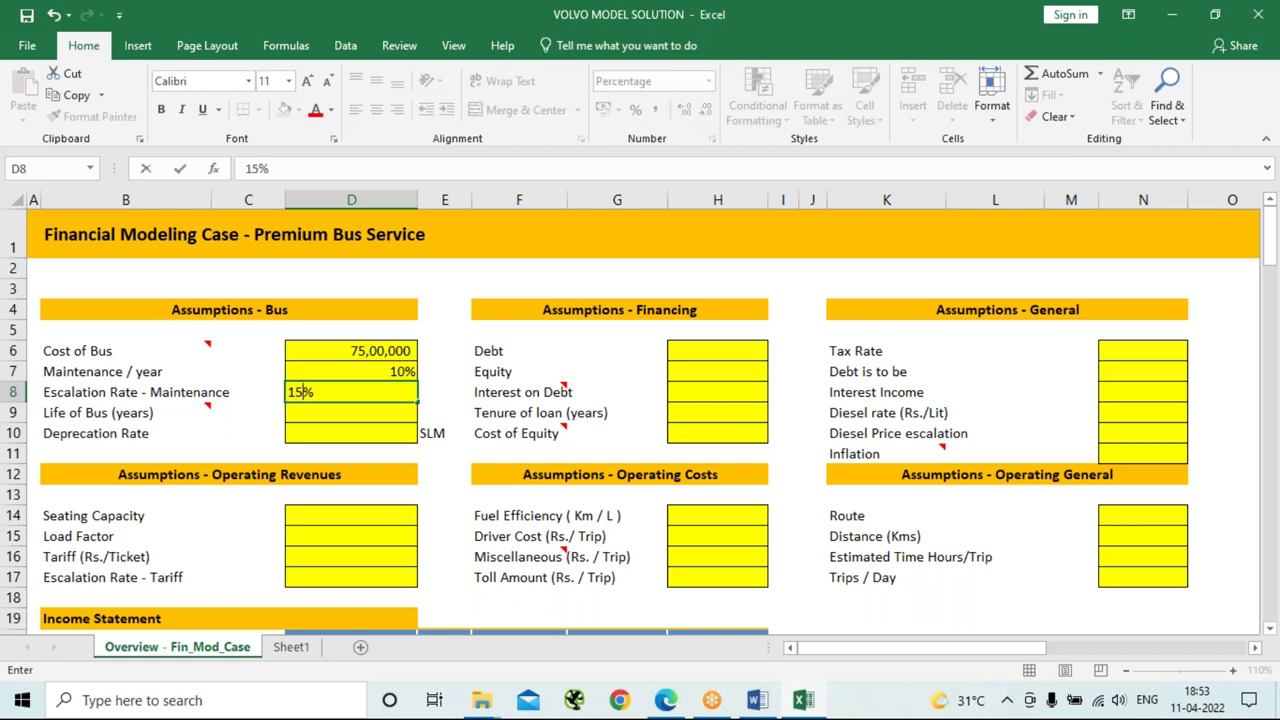
key(Return)
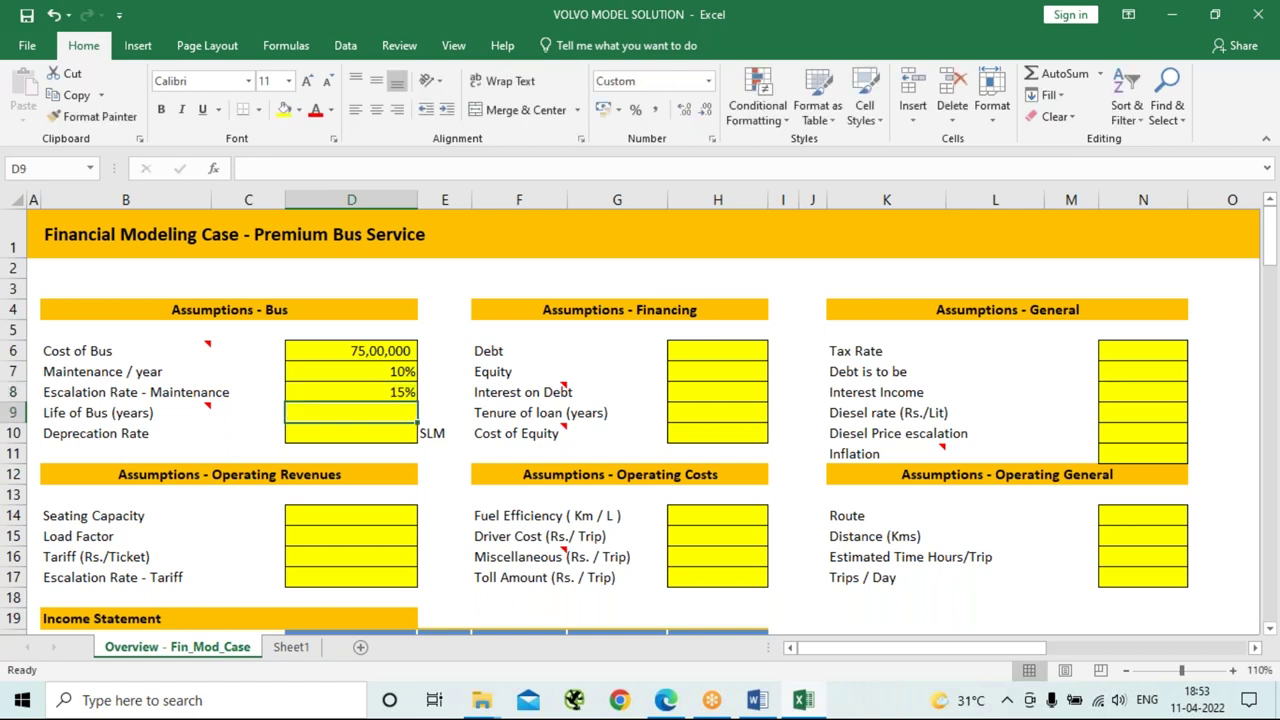
key(alt+Tab)
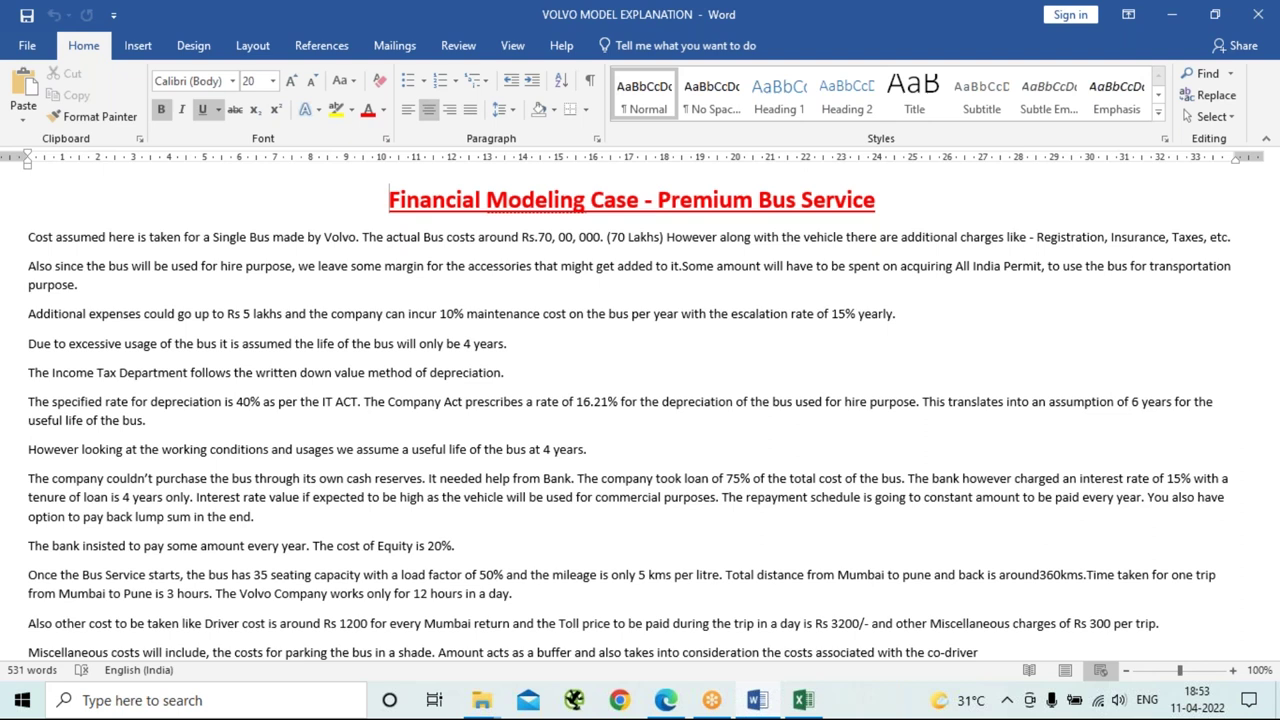
key(alt+Tab)
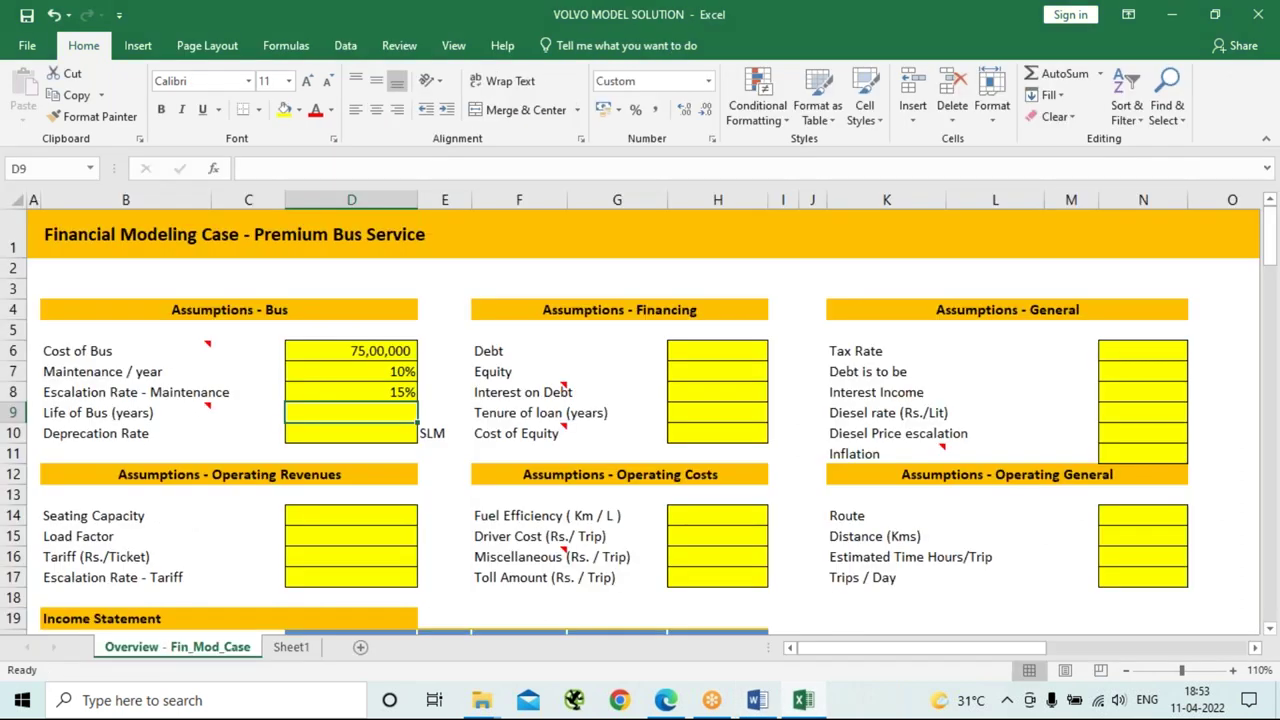
Set Life of Bus in D9 to 4, replacing the mistyped 4yrs entry.
text(4yrs)
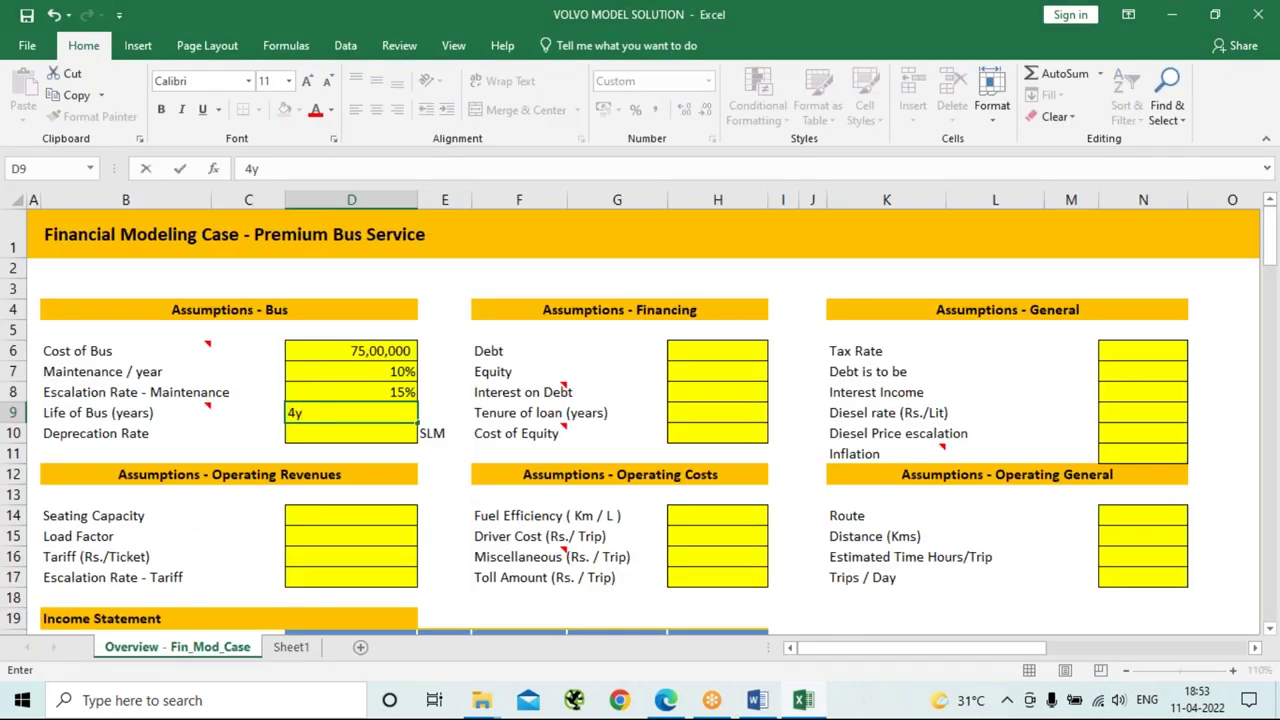
key(Return)
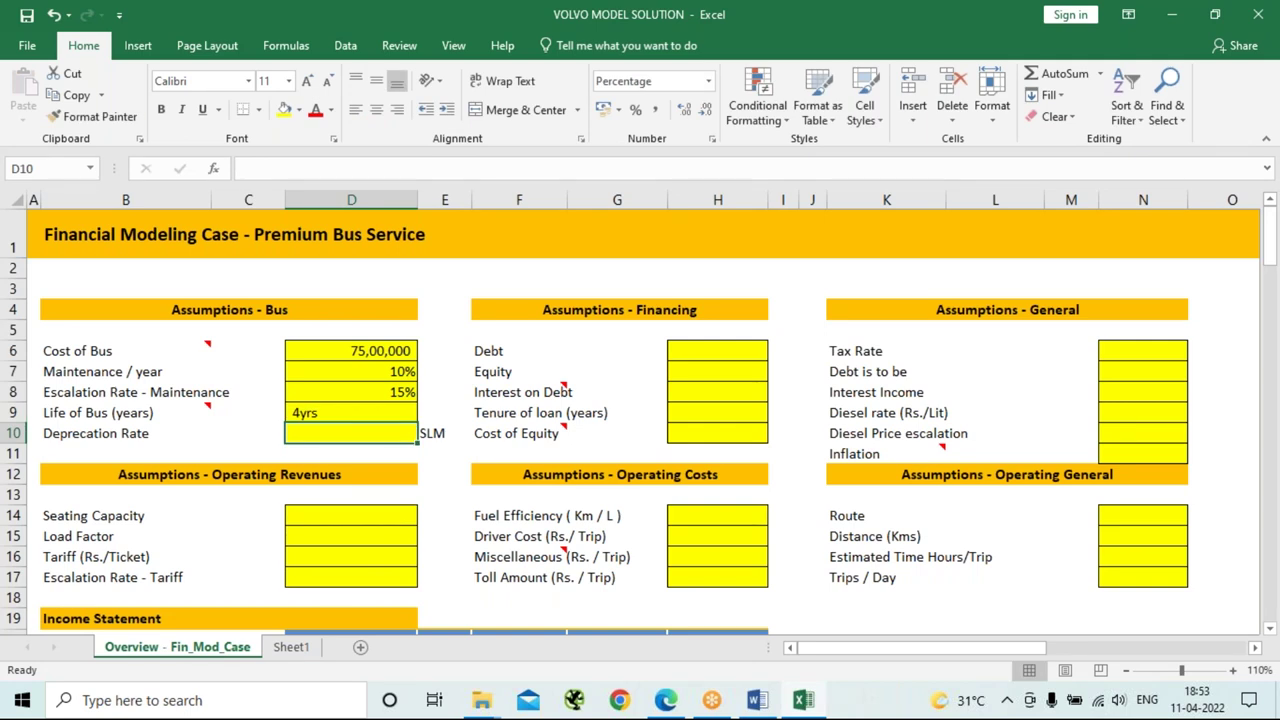
click(357, 417)
text(4)
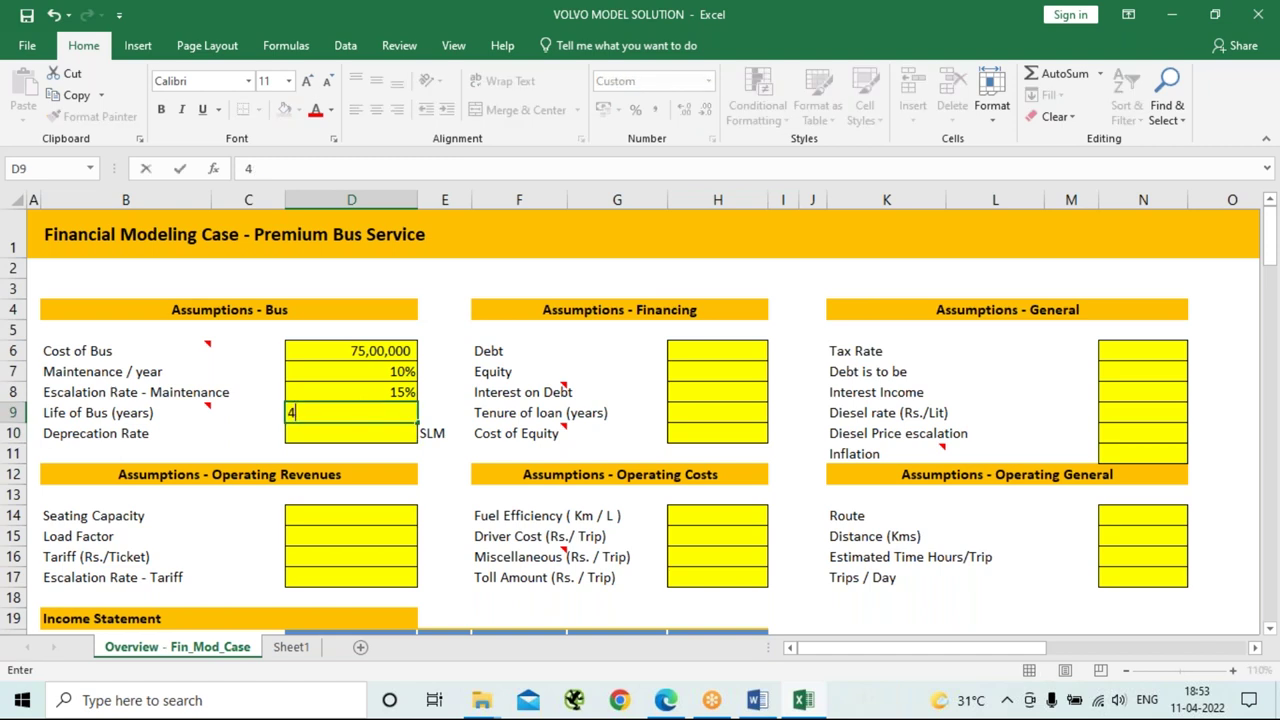
click(355, 447)
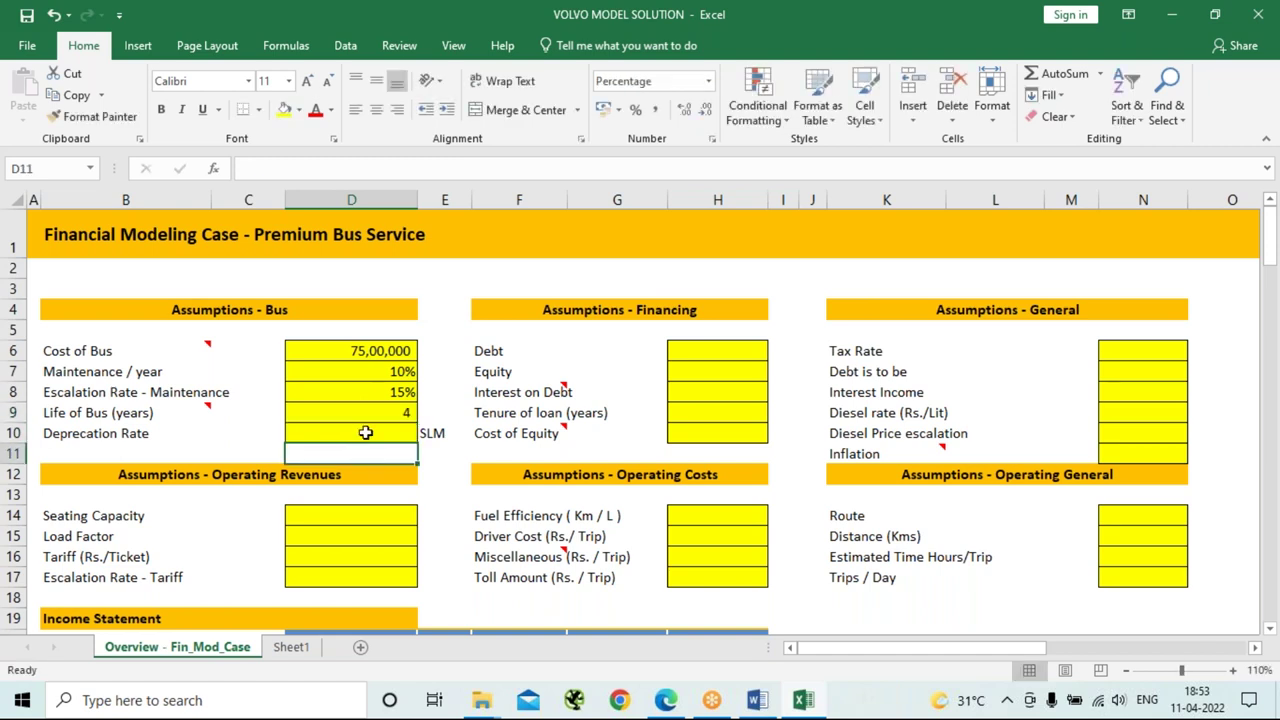
click(365, 432)
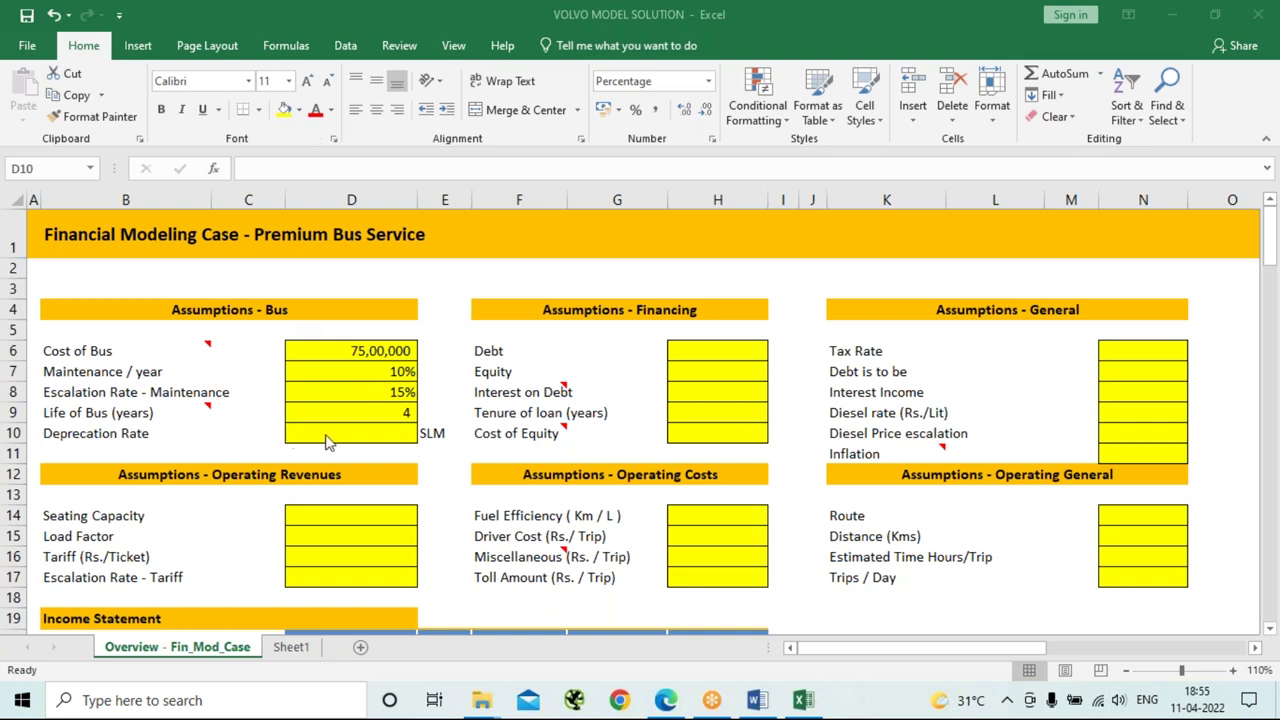
click(390, 441)
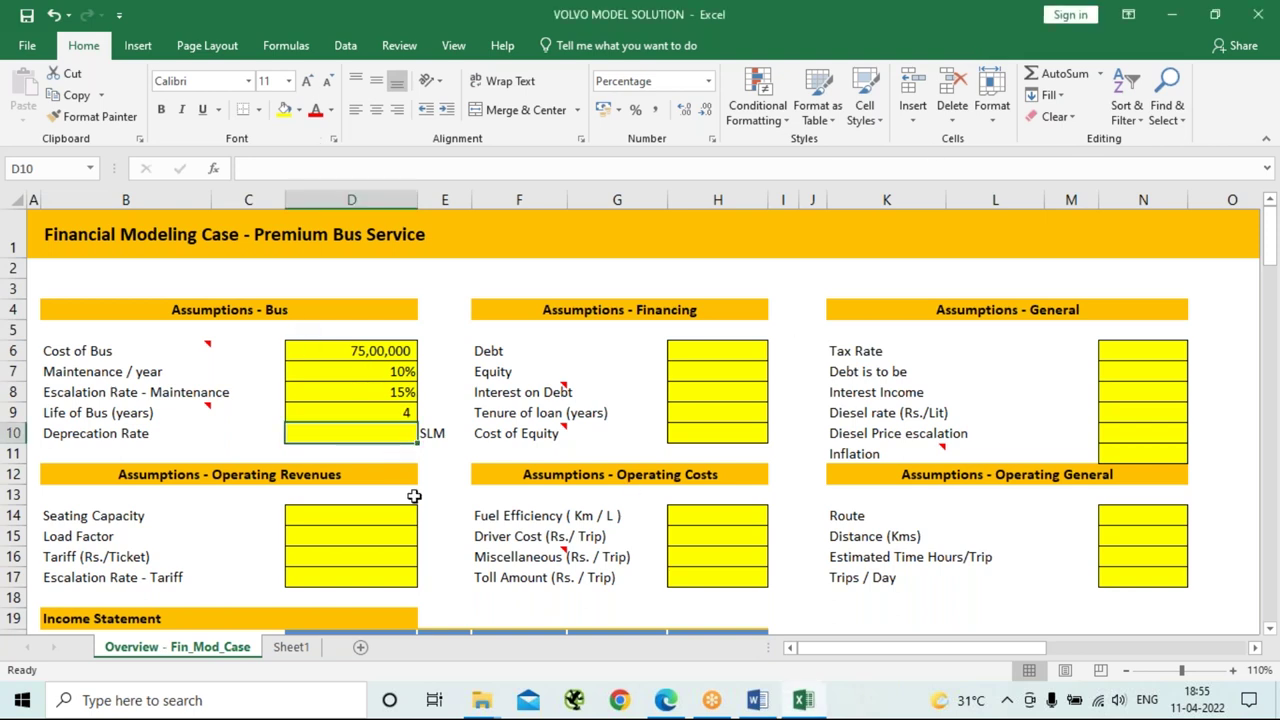
Enter a 25% Depreciation Rate in D10 and return to the Word case document.
text(25)
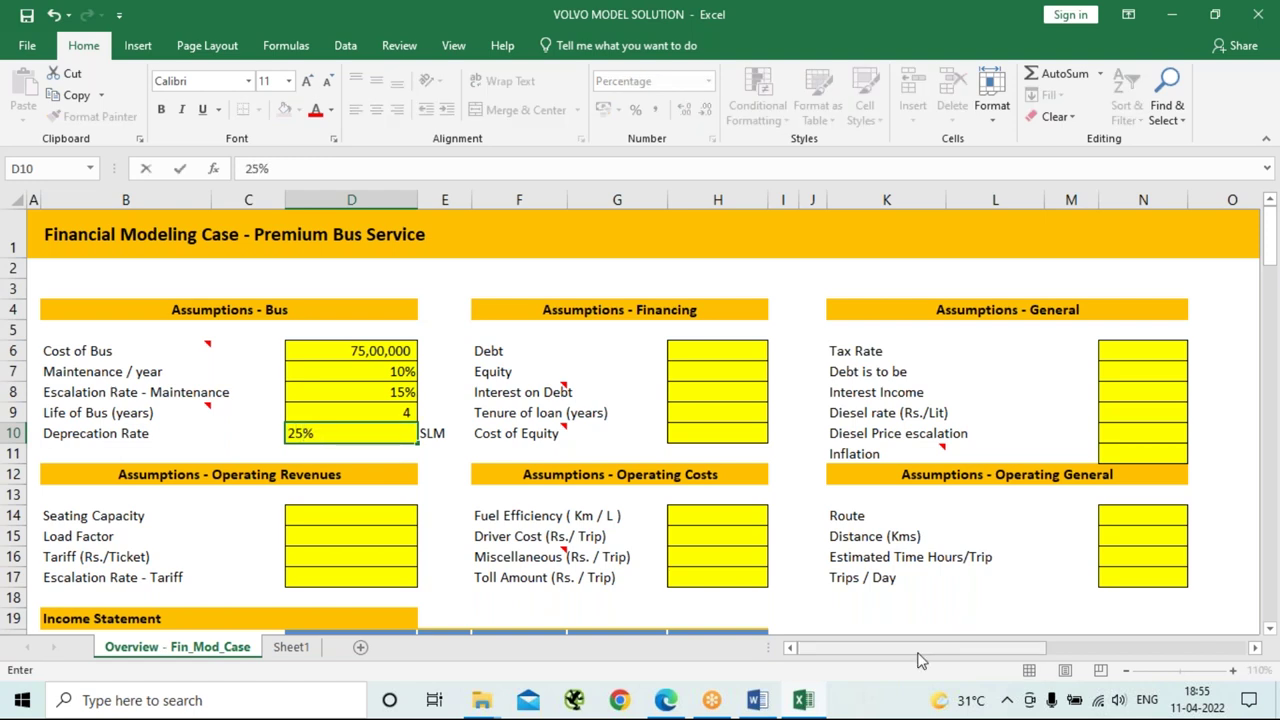
click(343, 517)
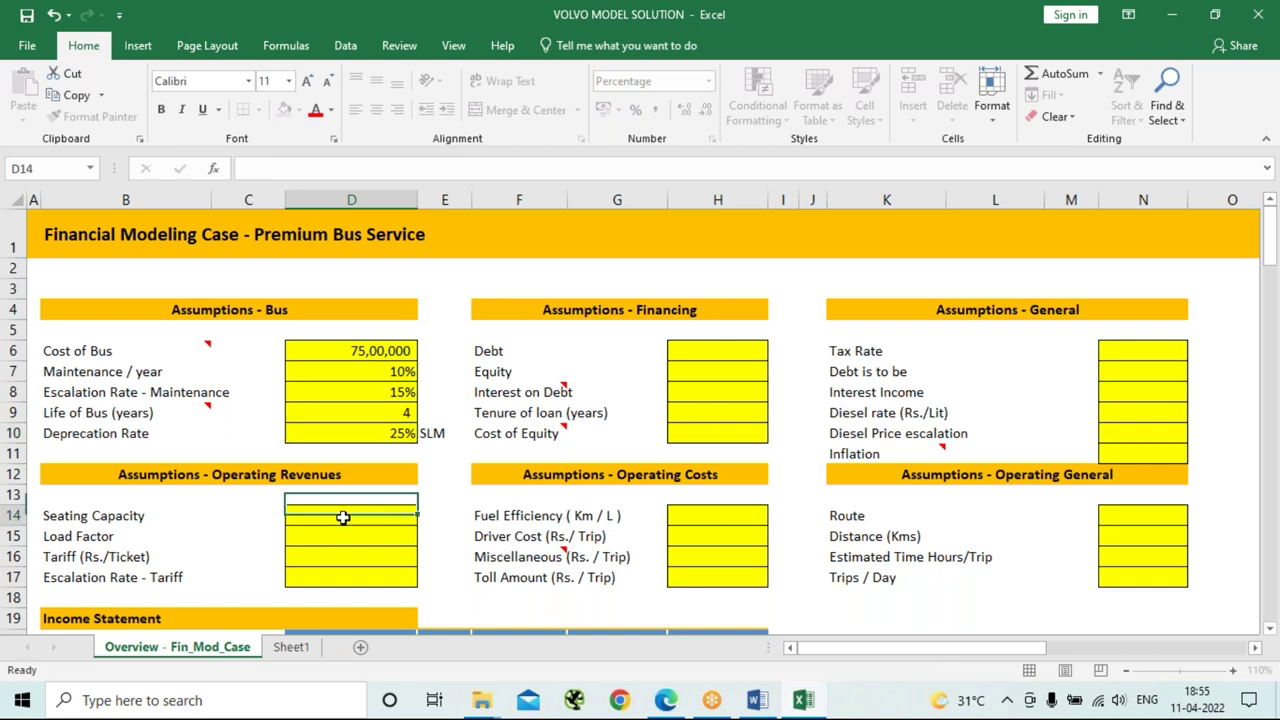
mouse_move(668, 699)
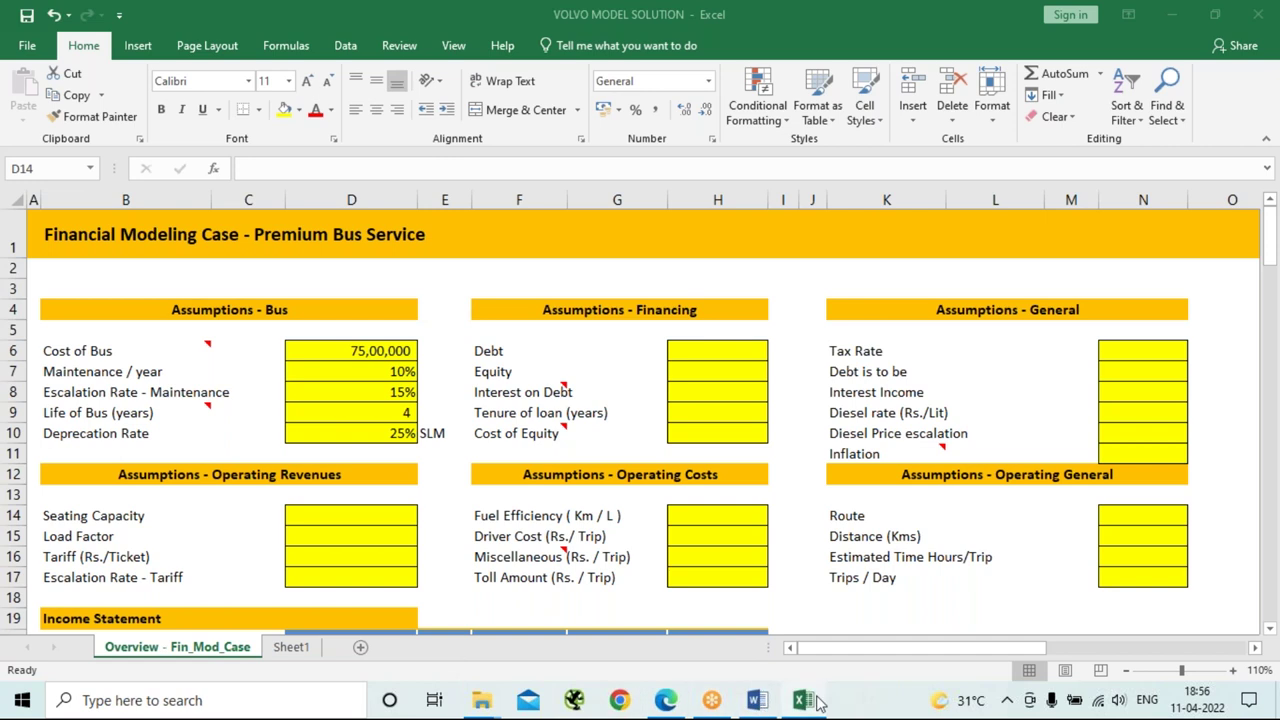
click(757, 700)
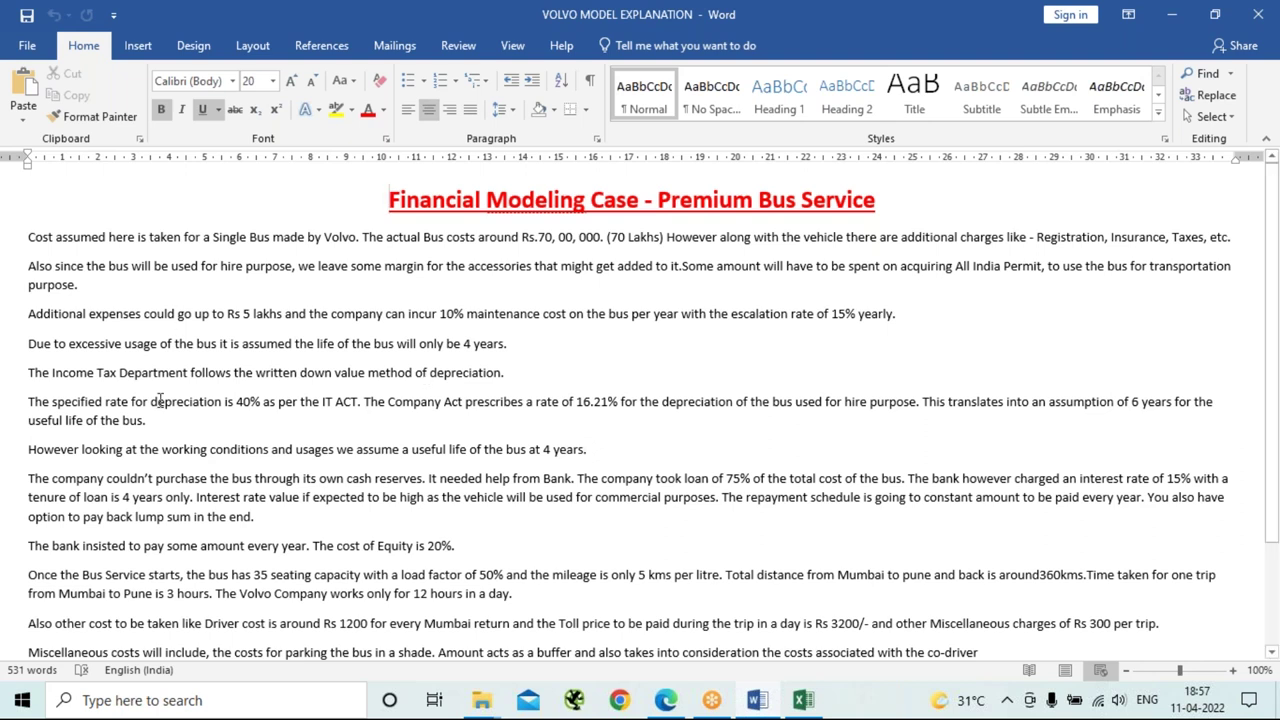
scroll(165, 395, down, 2)
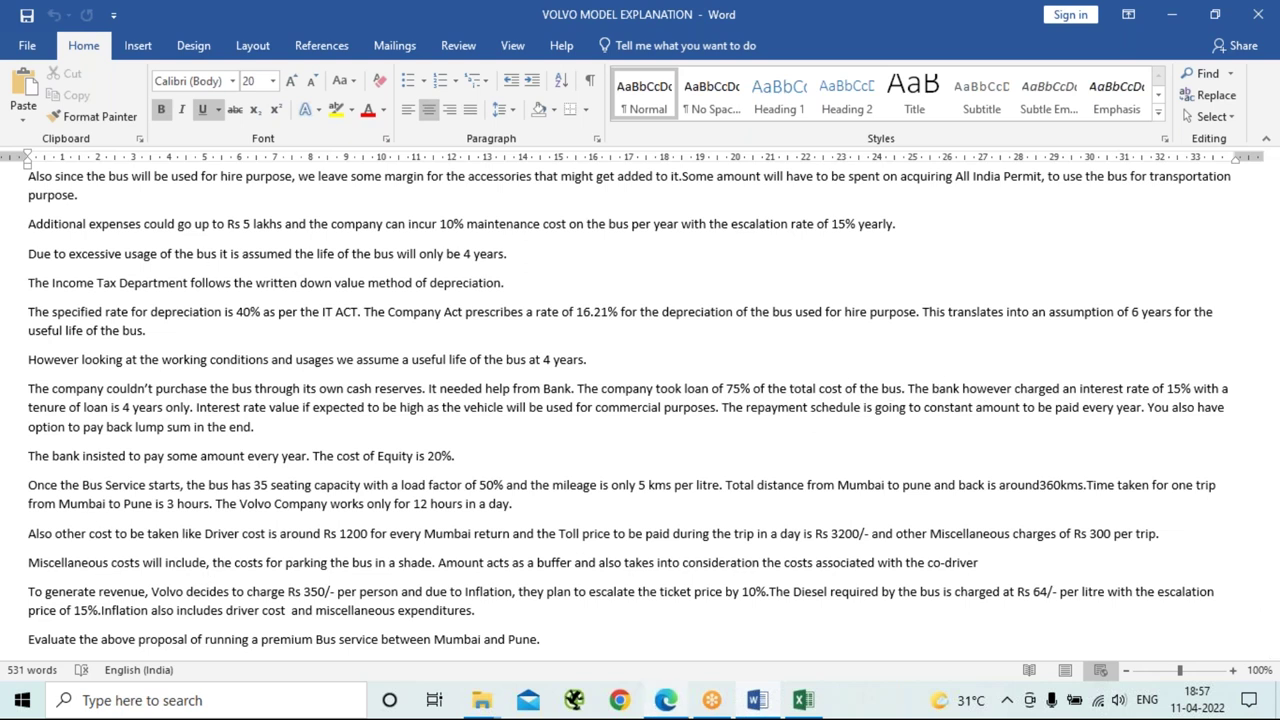
mouse_move(725, 710)
key(alt+Tab)
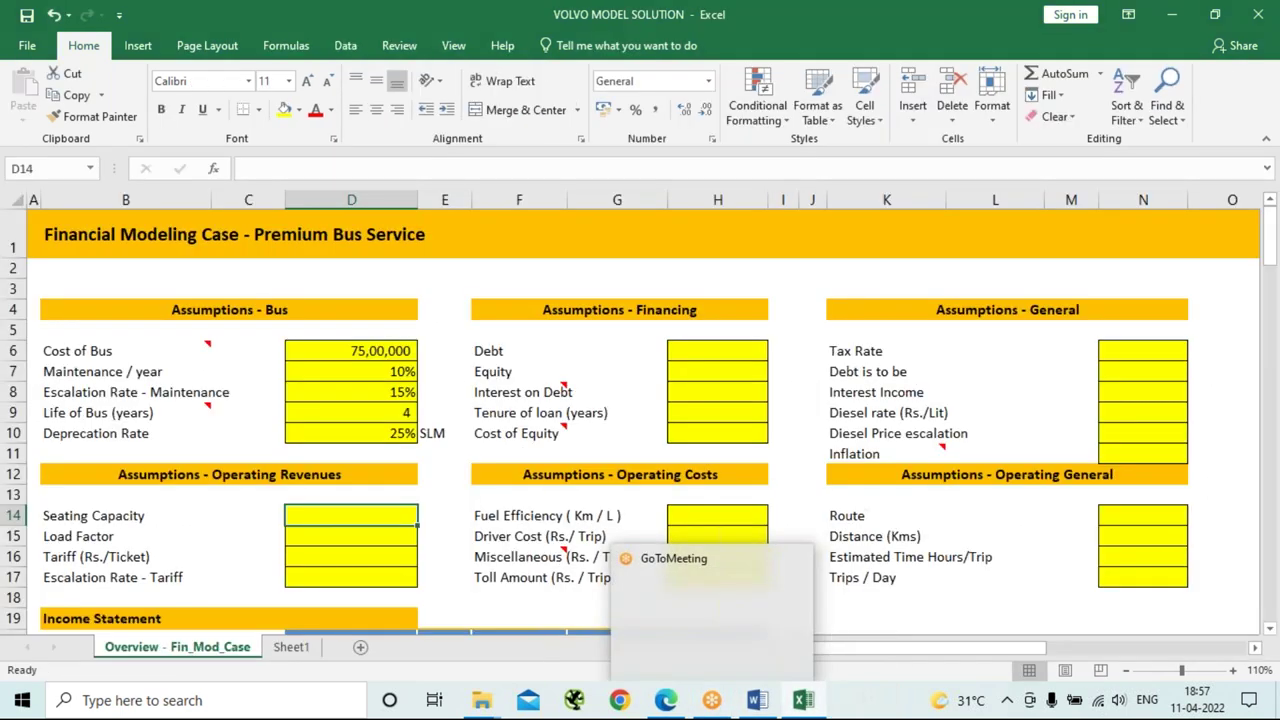
click(717, 352)
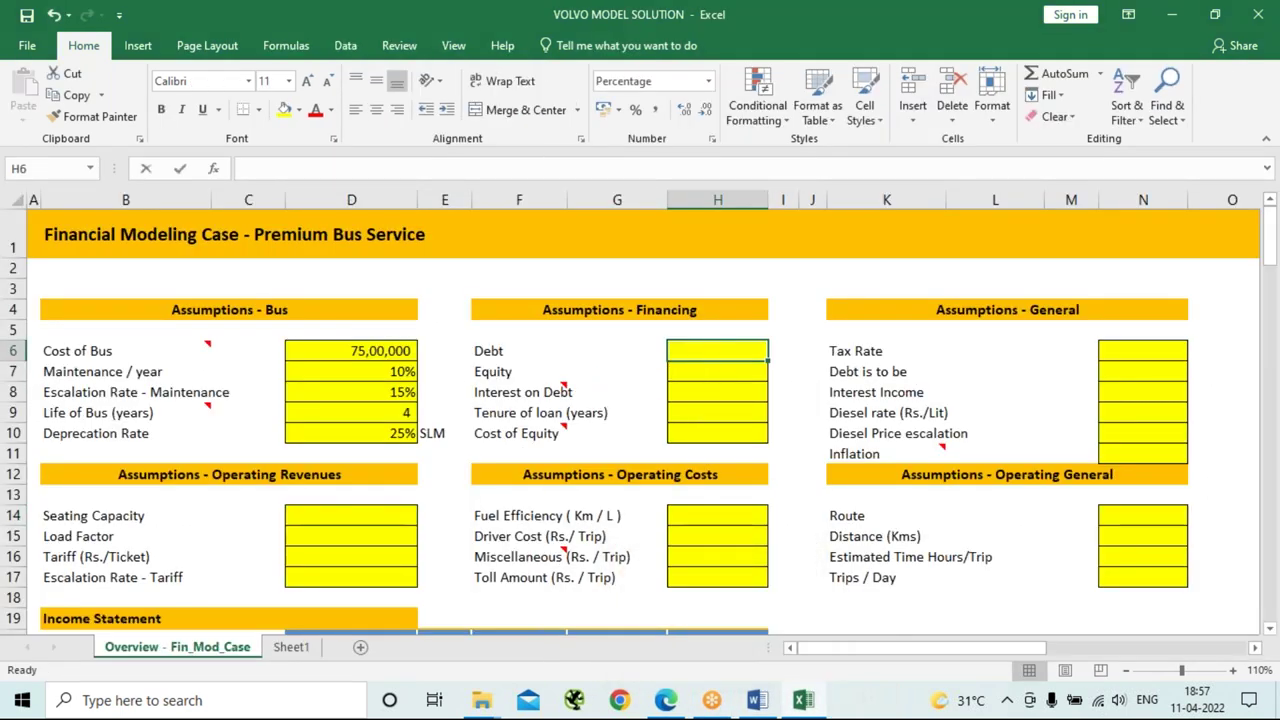
Enter 75% Debt in H6 and 25% Equity in H7, then return to the Word case.
text(75)
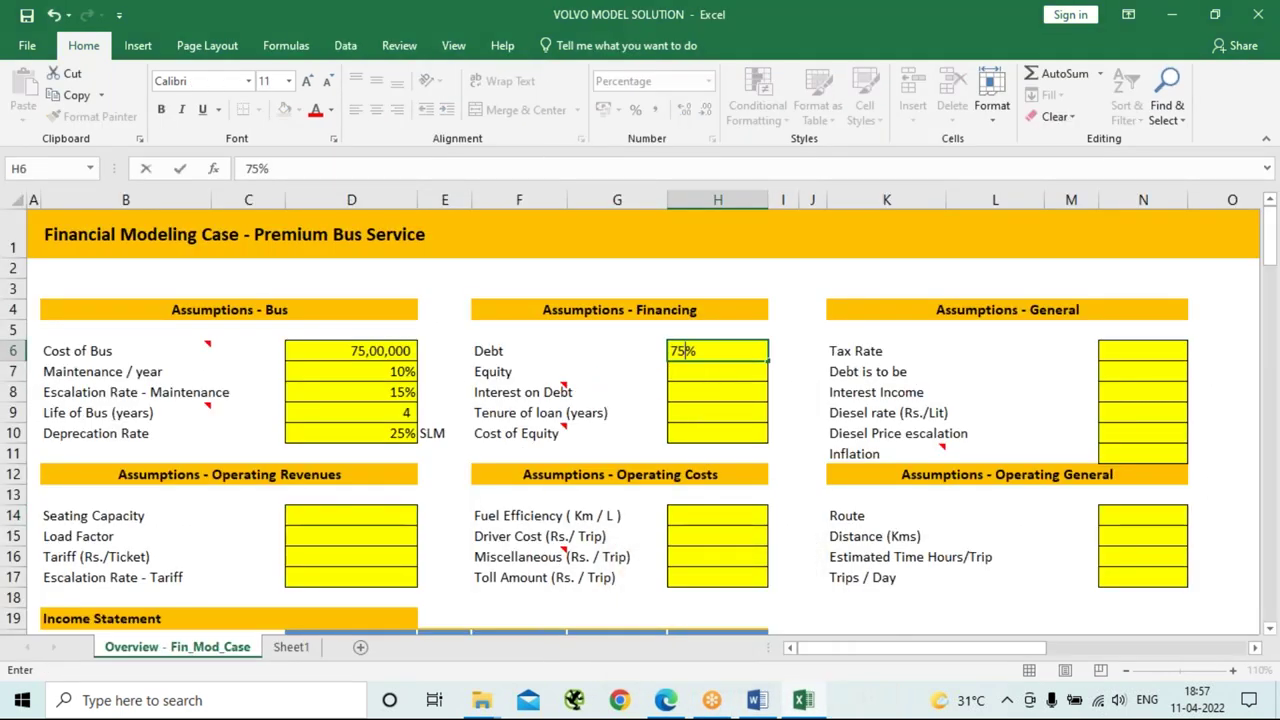
click(704, 374)
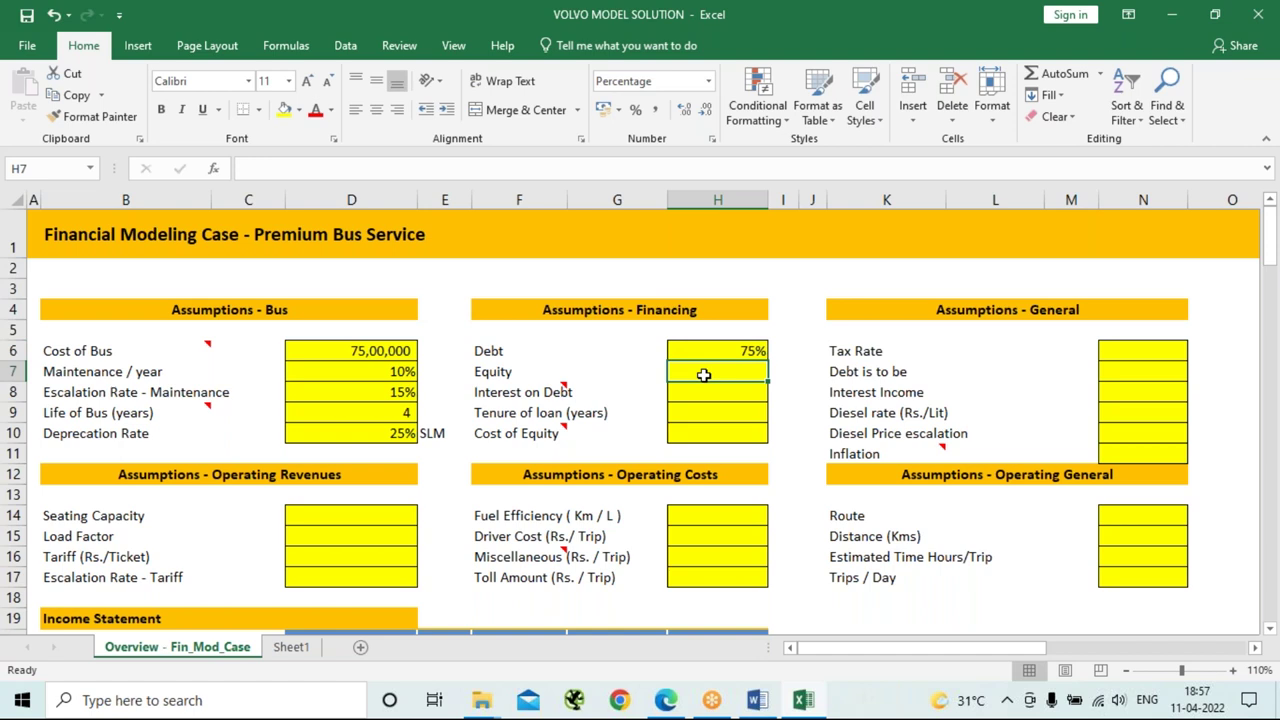
text(25)
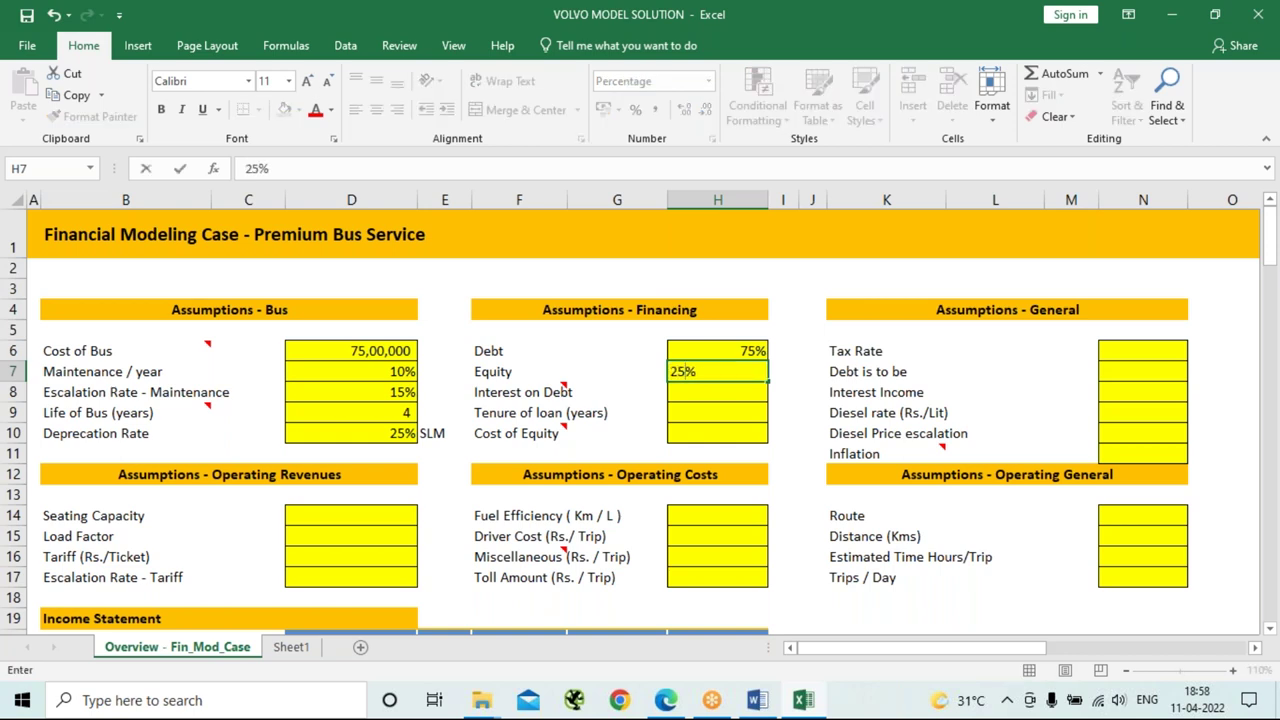
click(683, 392)
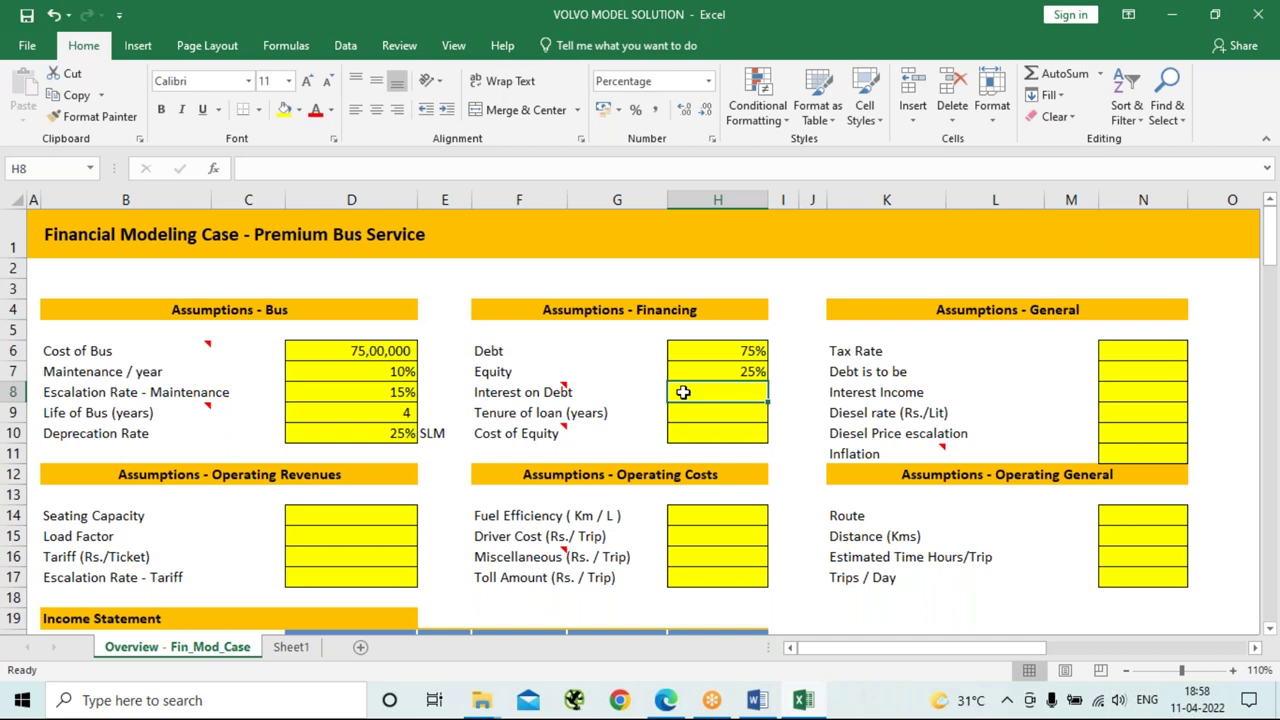
key(alt+Tab)
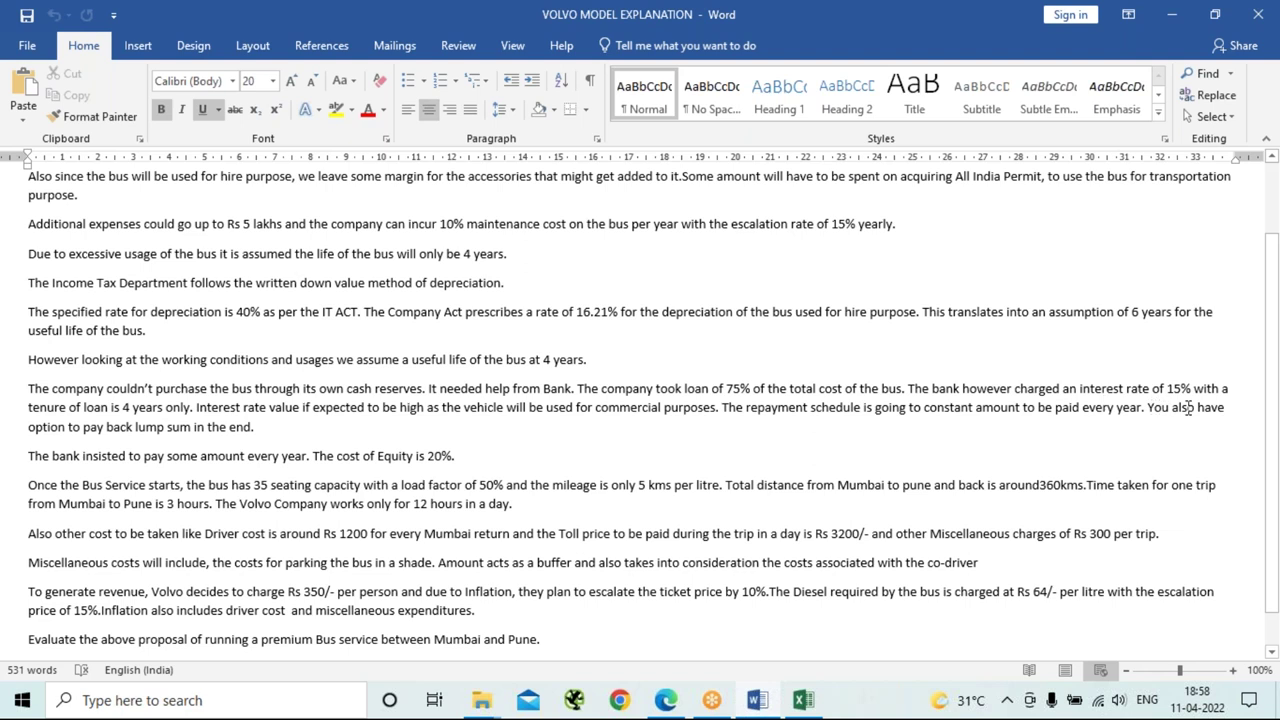
key(alt+Tab)
text(15)
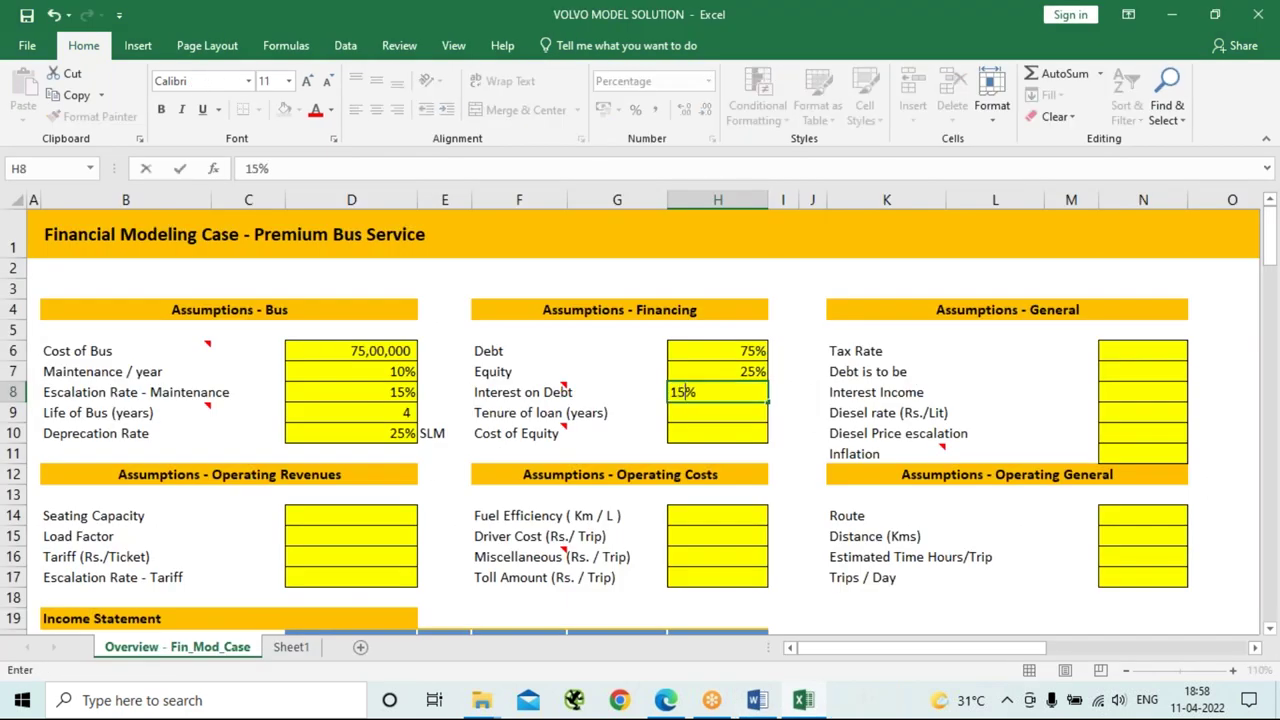
key(Return)
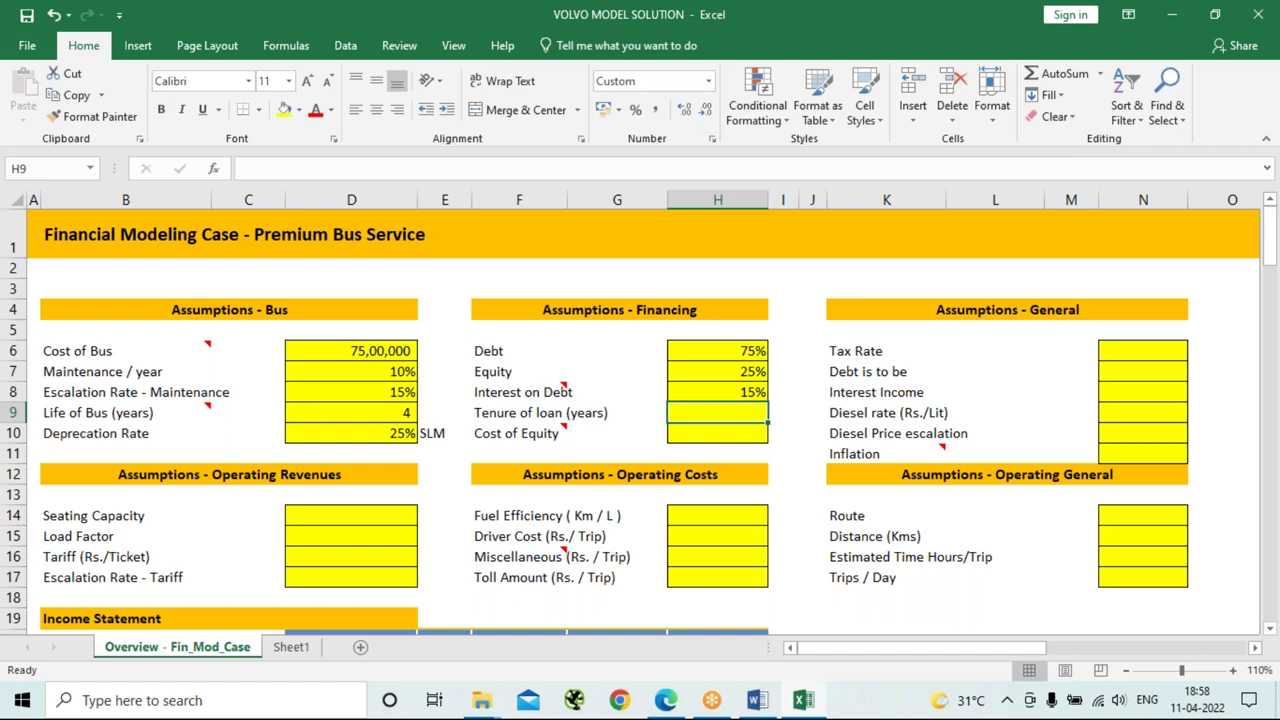
key(alt+Tab)
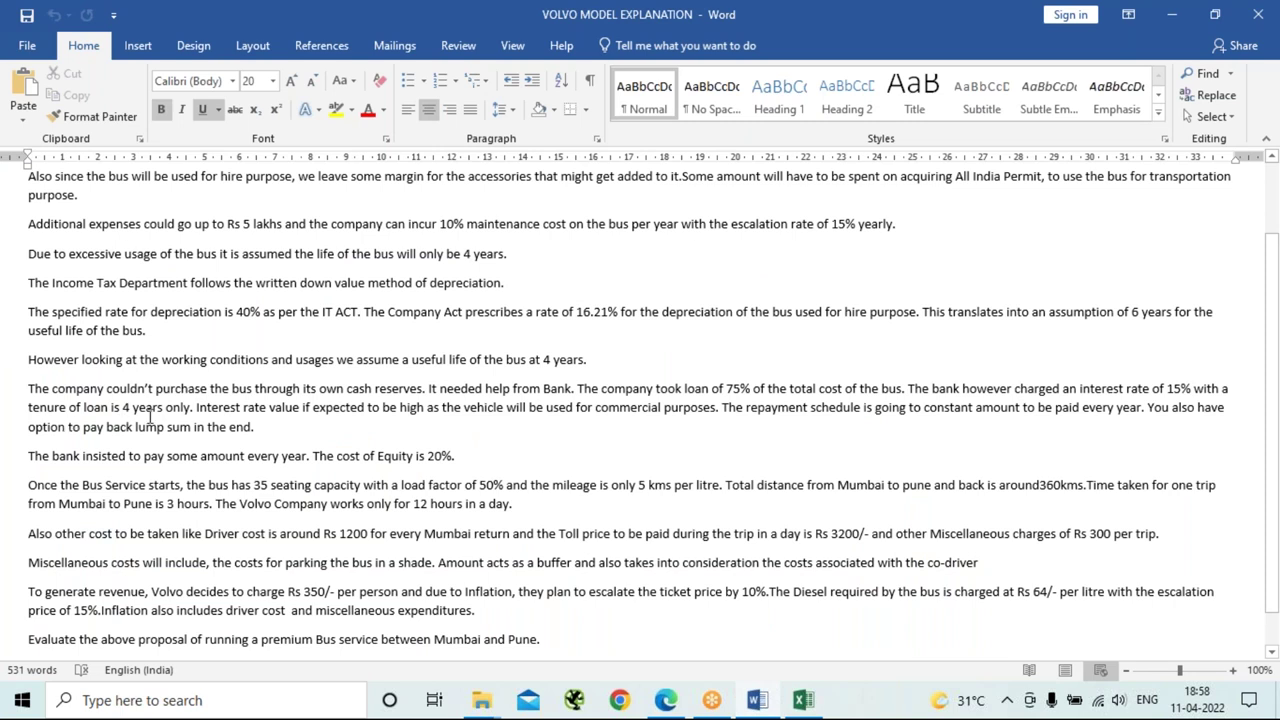
key(alt+Tab)
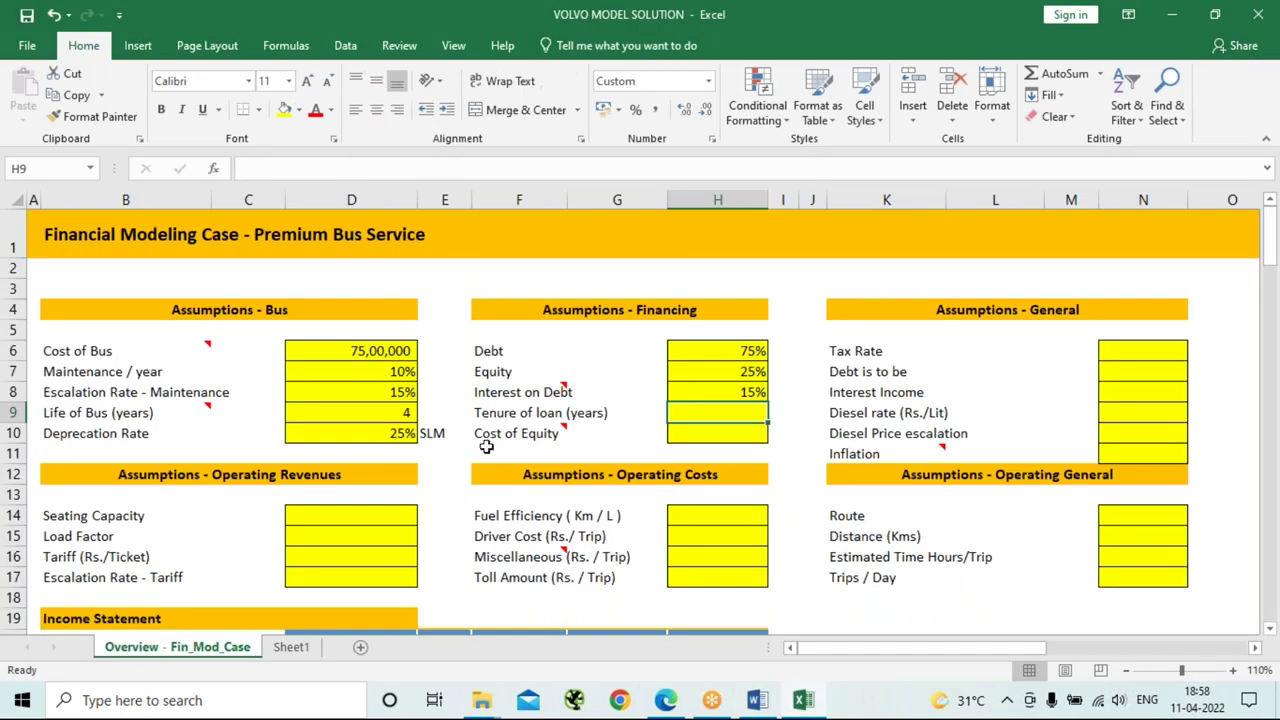
text(4)
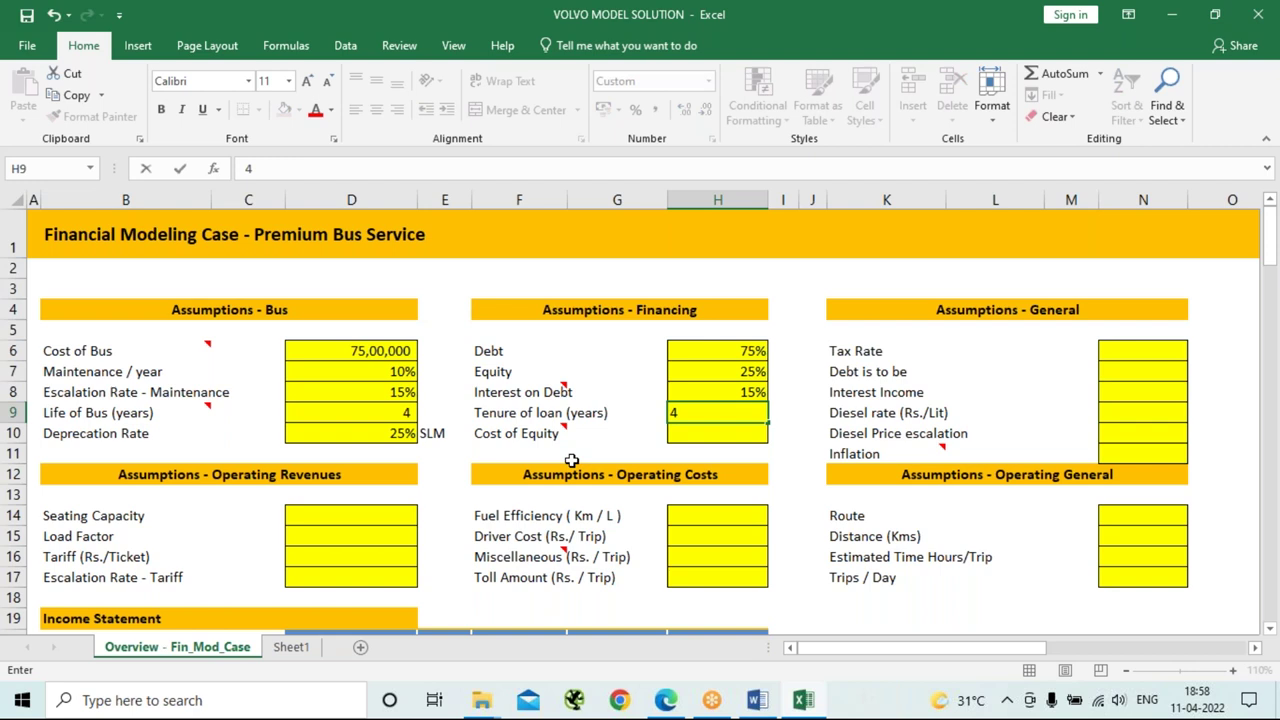
key(Return)
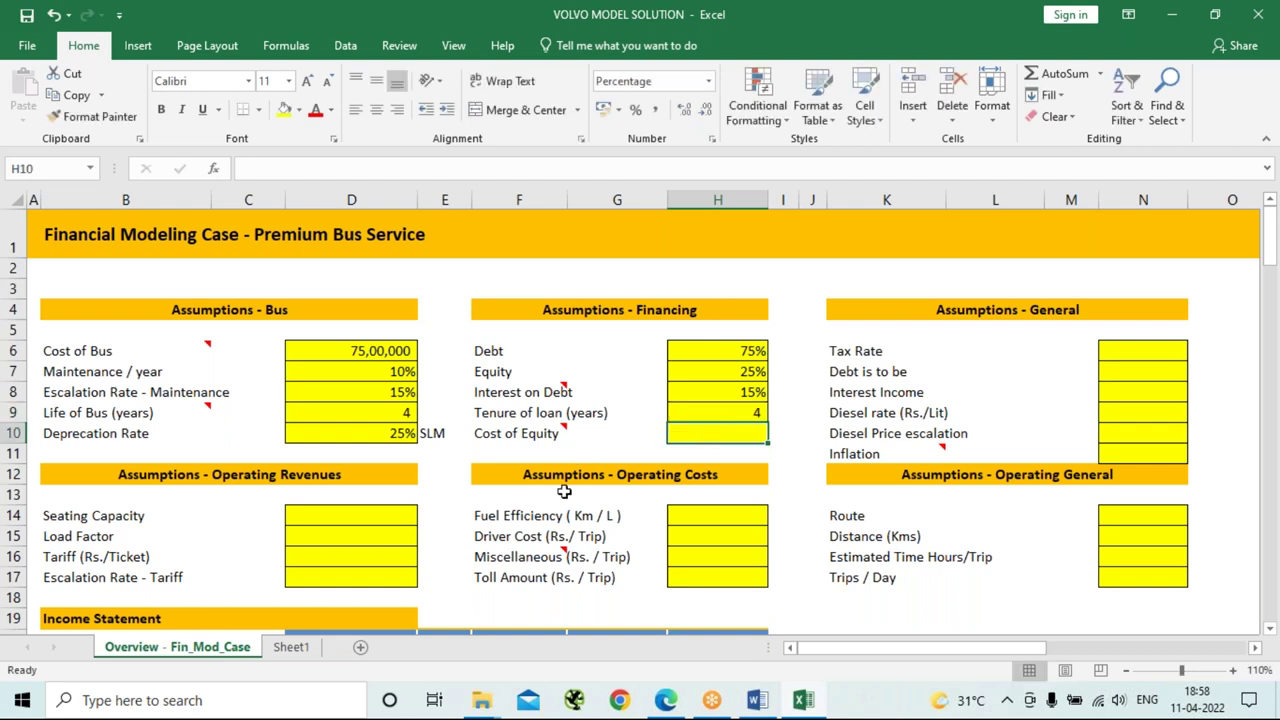
mouse_move(558, 436)
text(20)
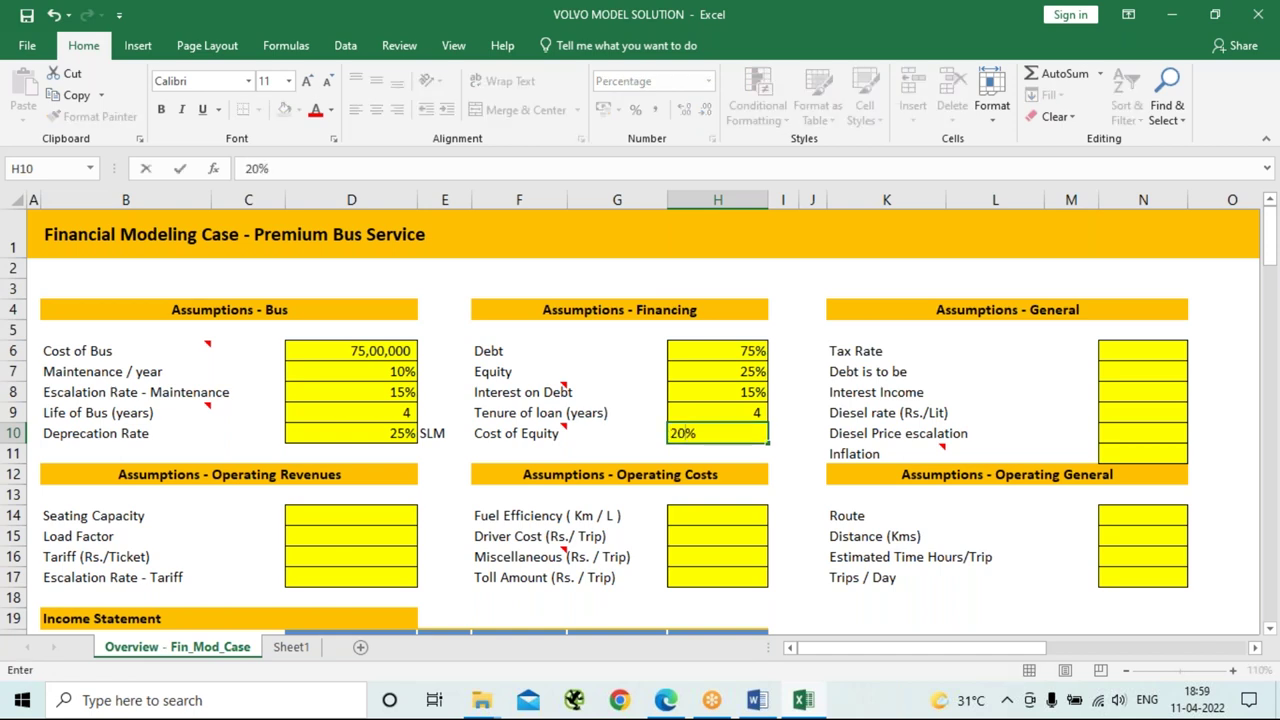
click(807, 392)
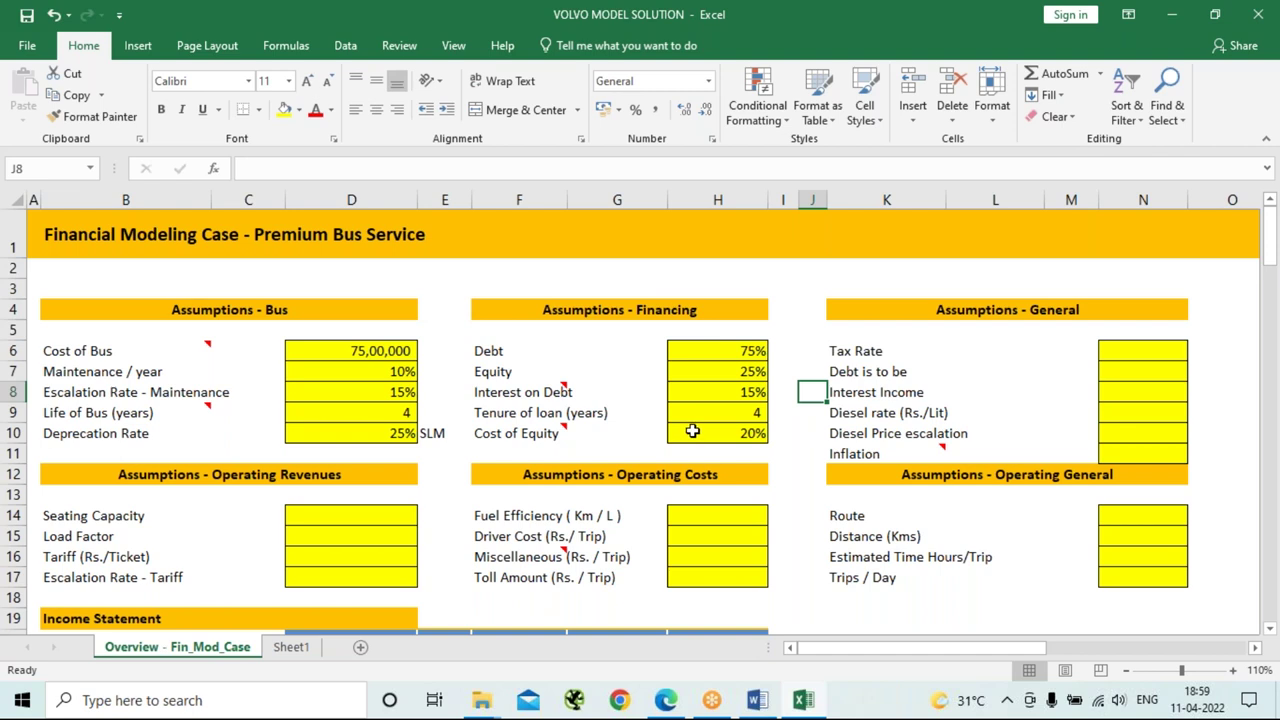
click(1139, 352)
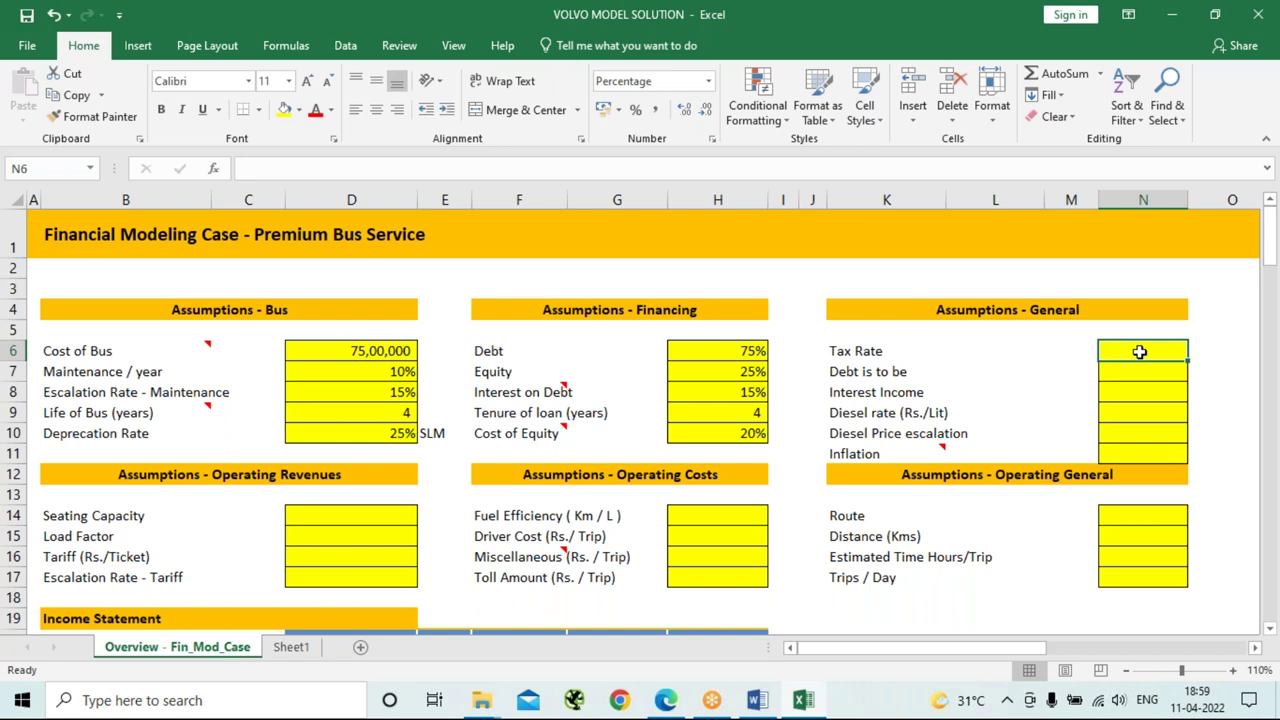
key(alt+Tab)
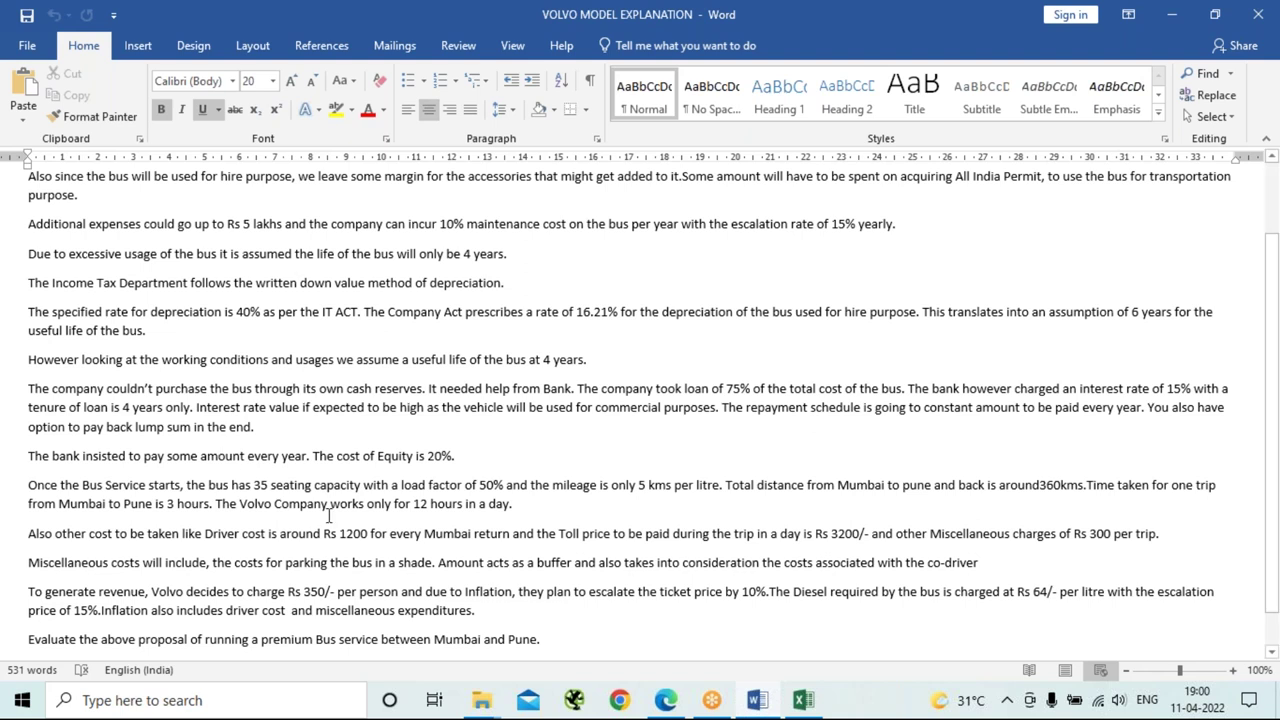
key(alt+Tab)
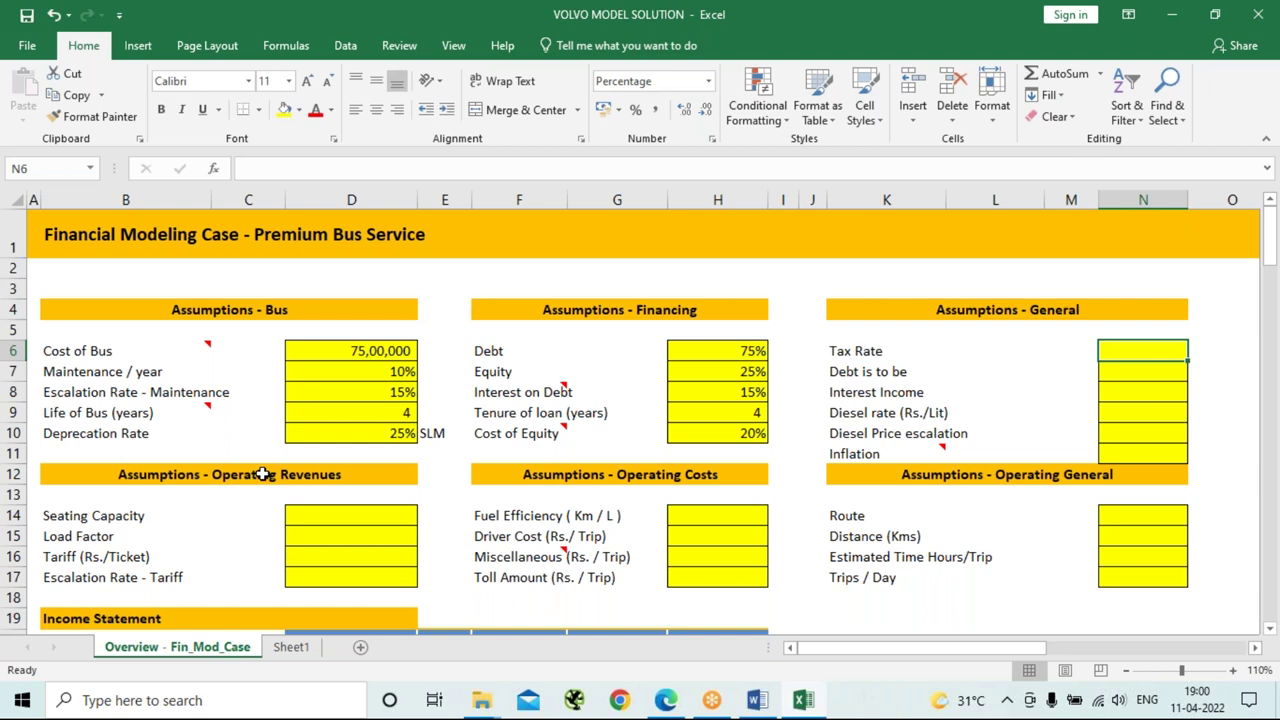
click(345, 516)
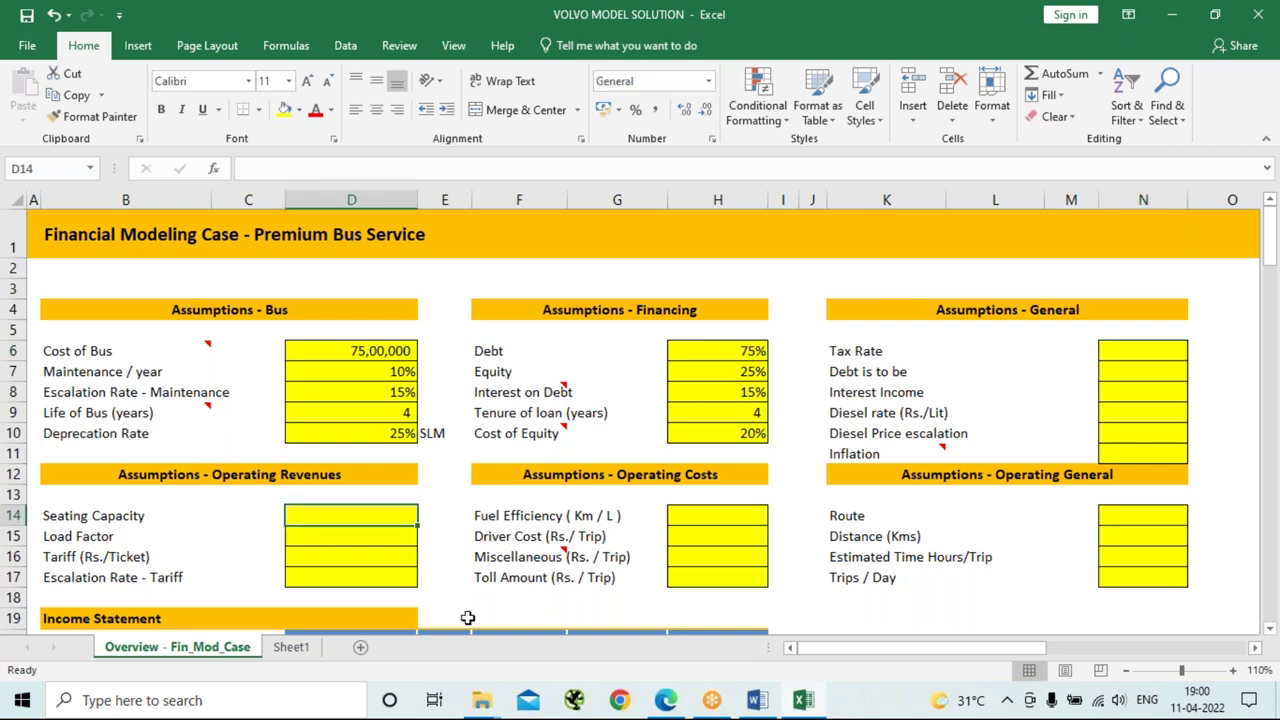
Enter Seating Capacity 35 in D14 and Load Factor 50% in D15, then return to the Word case.
text(35)
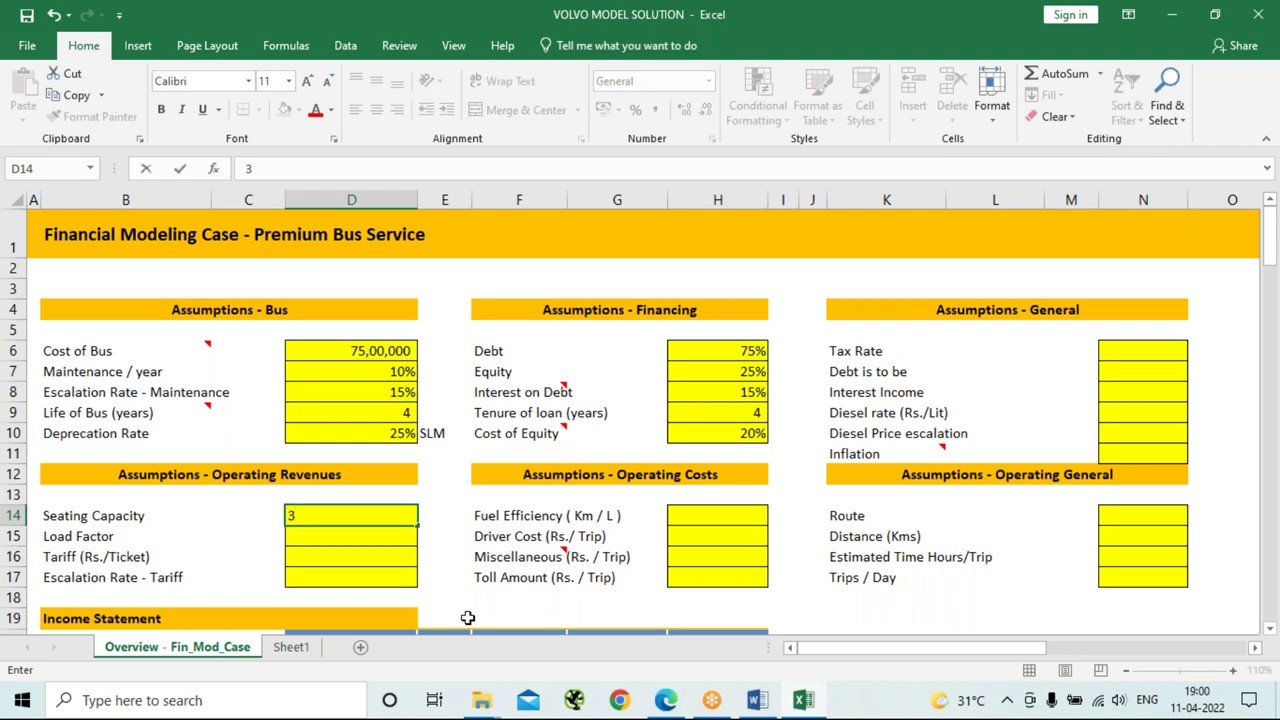
click(309, 535)
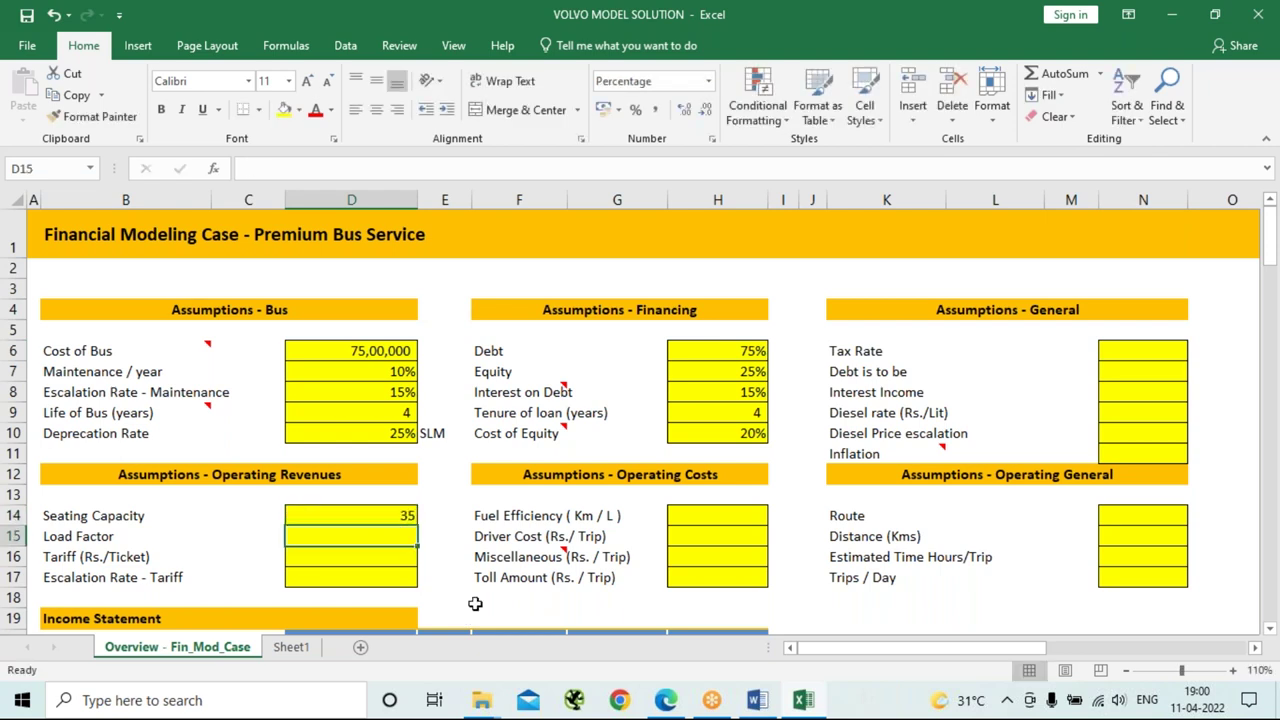
text(50)
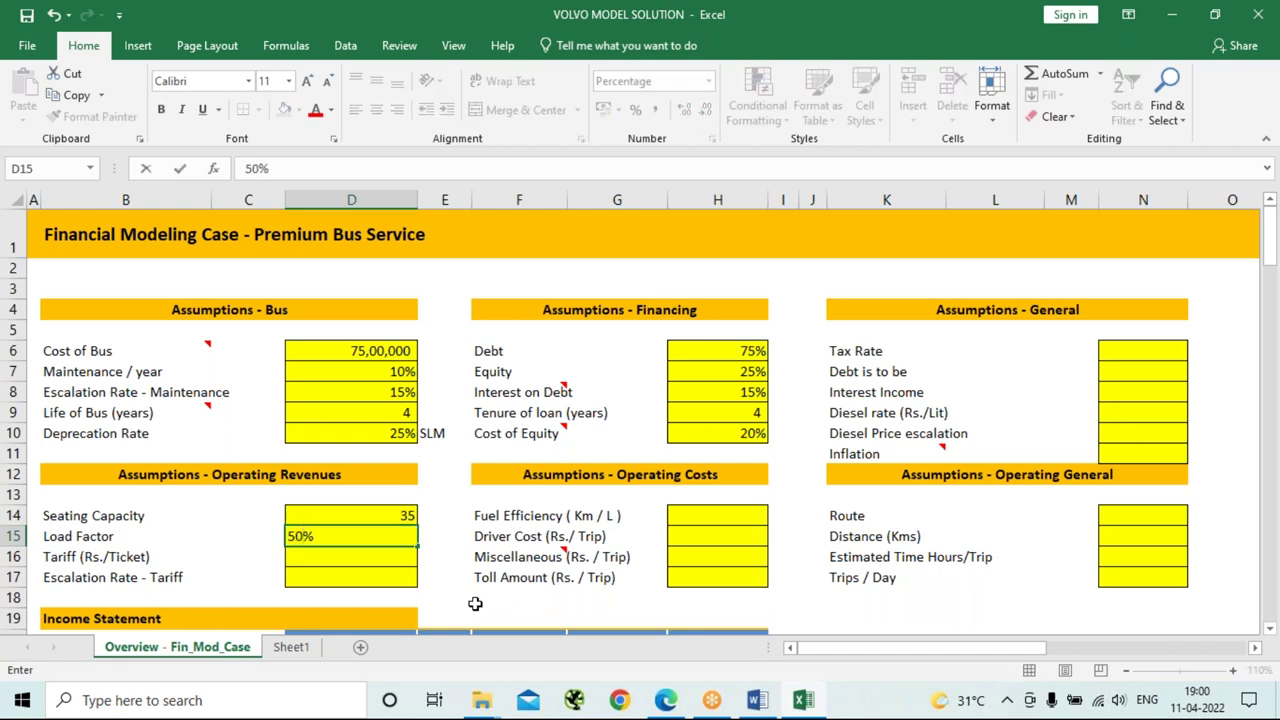
key(Return)
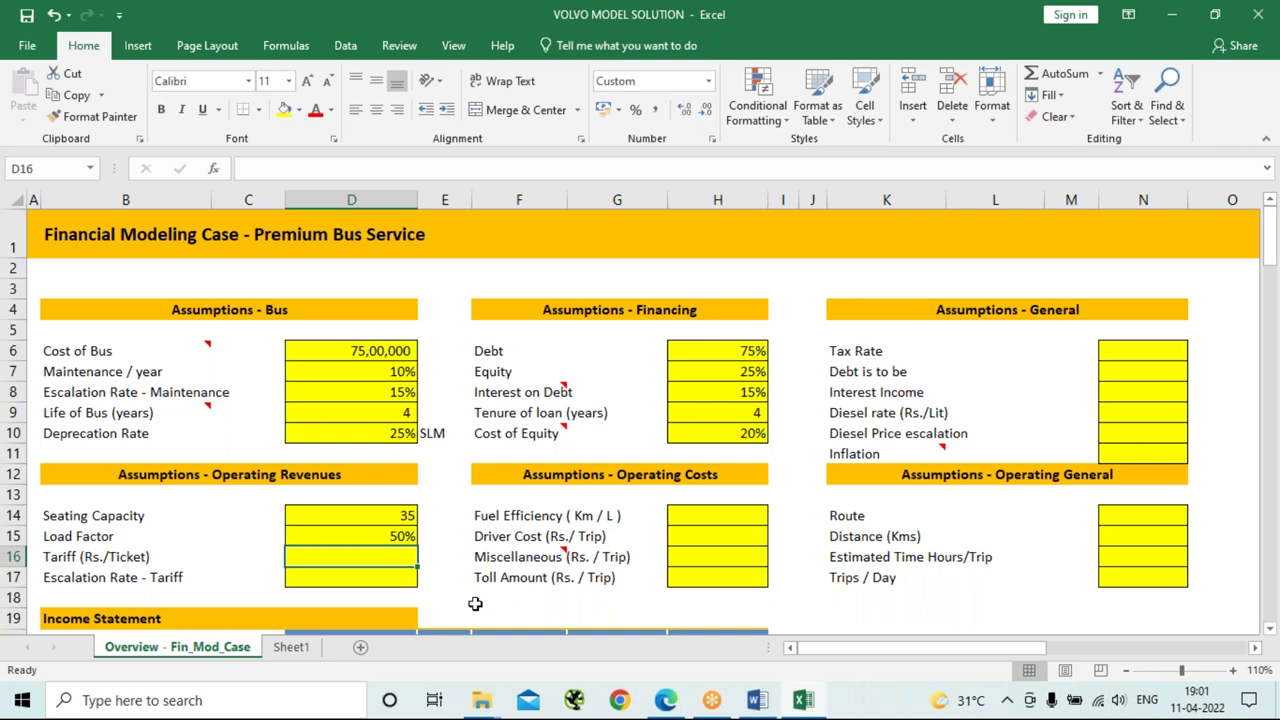
key(alt+Tab)
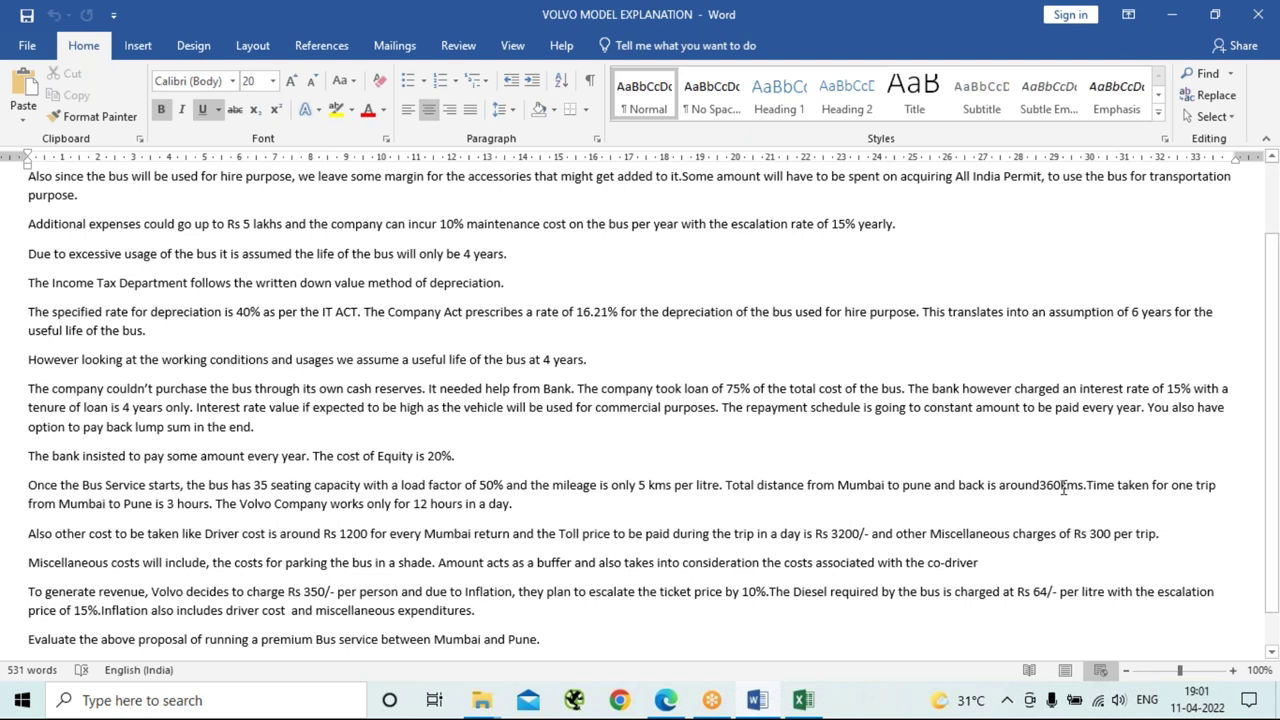
Change the Mumbai–Pune round-trip distance in the Word text from 360 to 155 kms.
click(1127, 647)
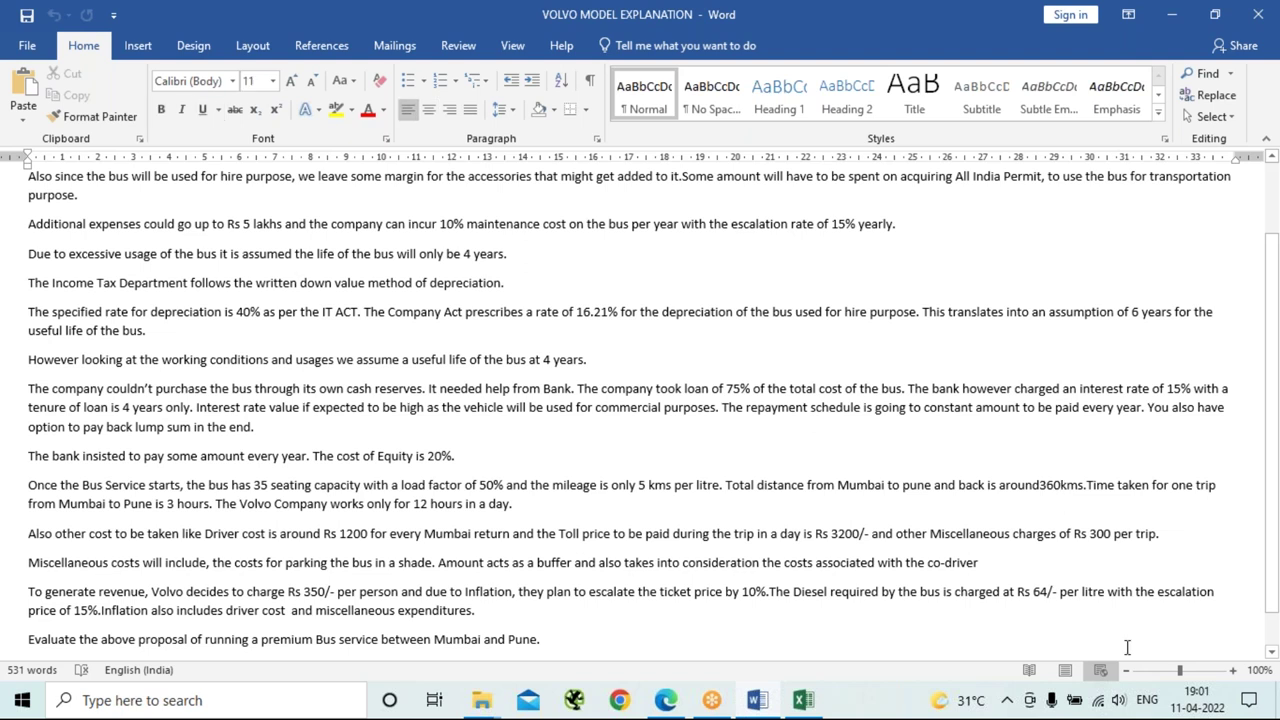
key(BackSpace)
key(BackSpace)
key(BackSpace)
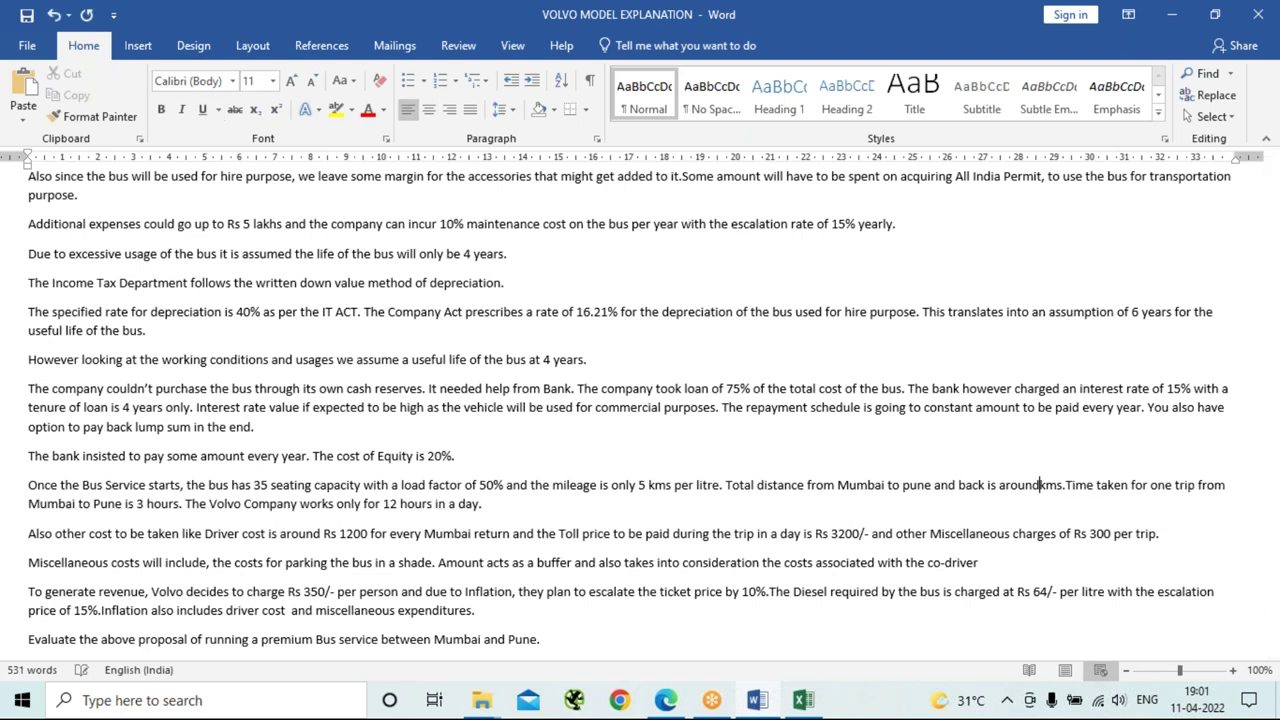
text(155)
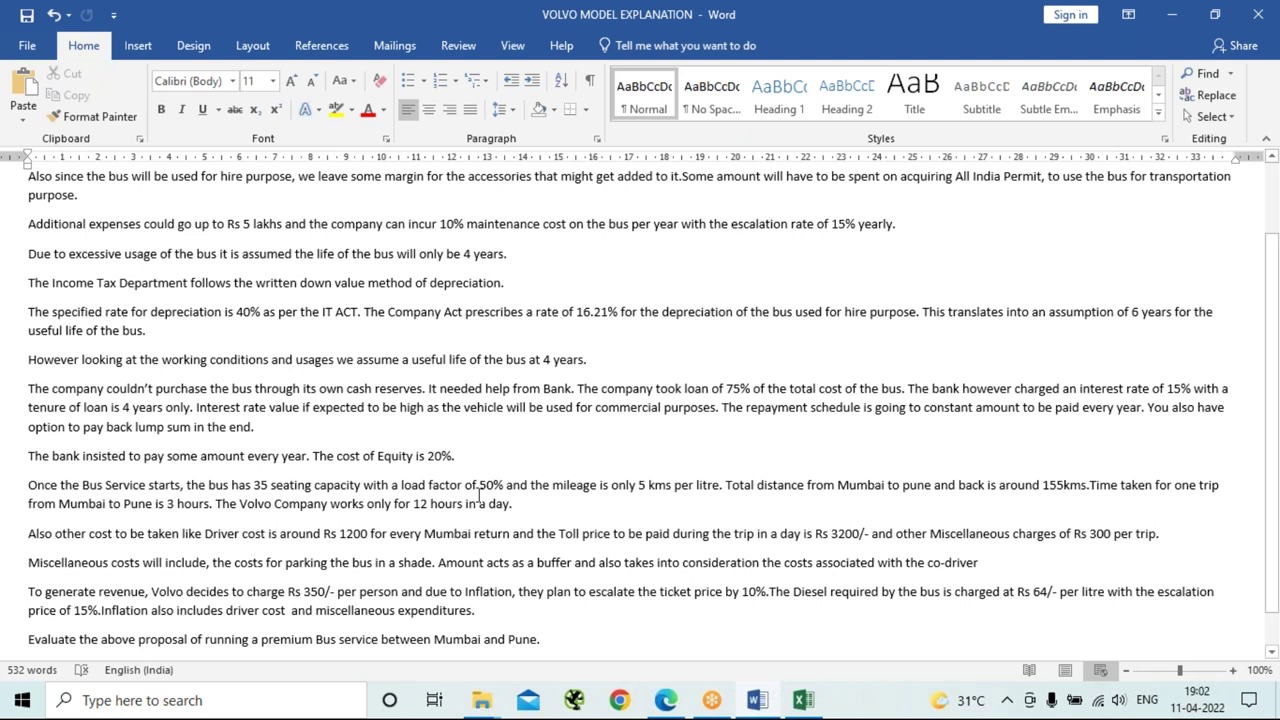
Add '(4 trips per day).' after the 12-hours-a-day sentence in the Word case text.
mouse_move(690, 697)
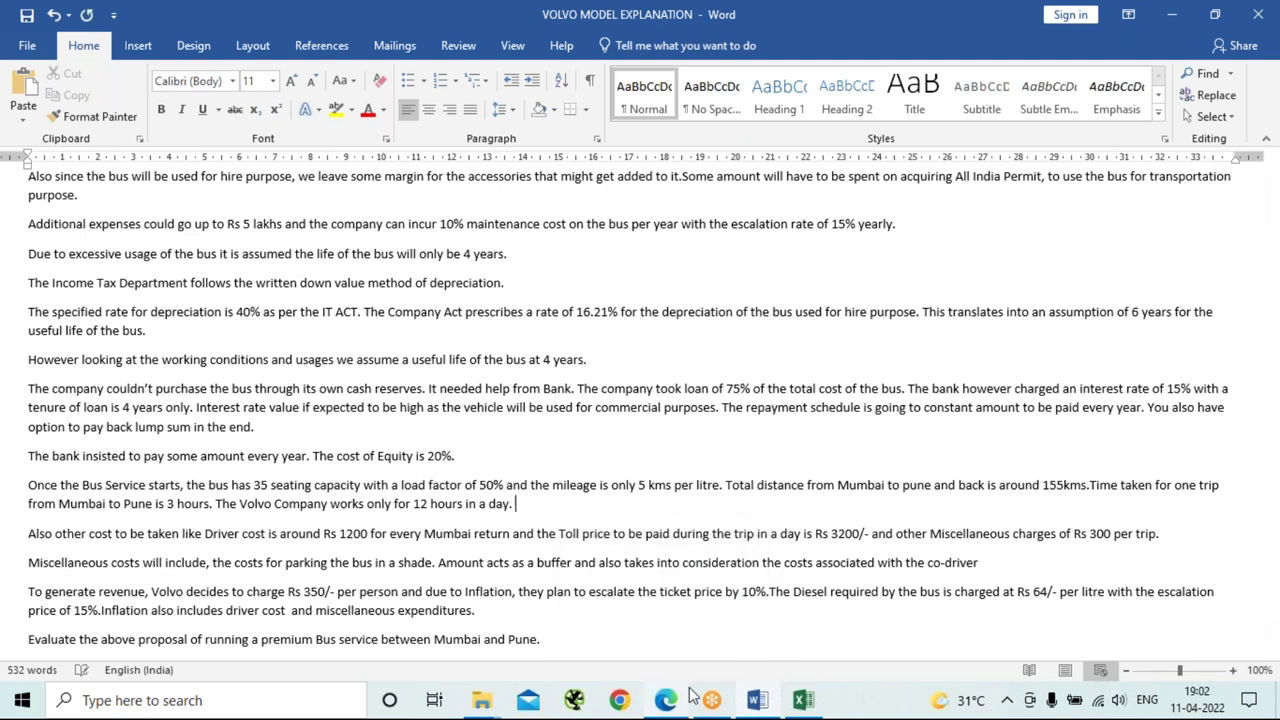
text((4 trips per day))
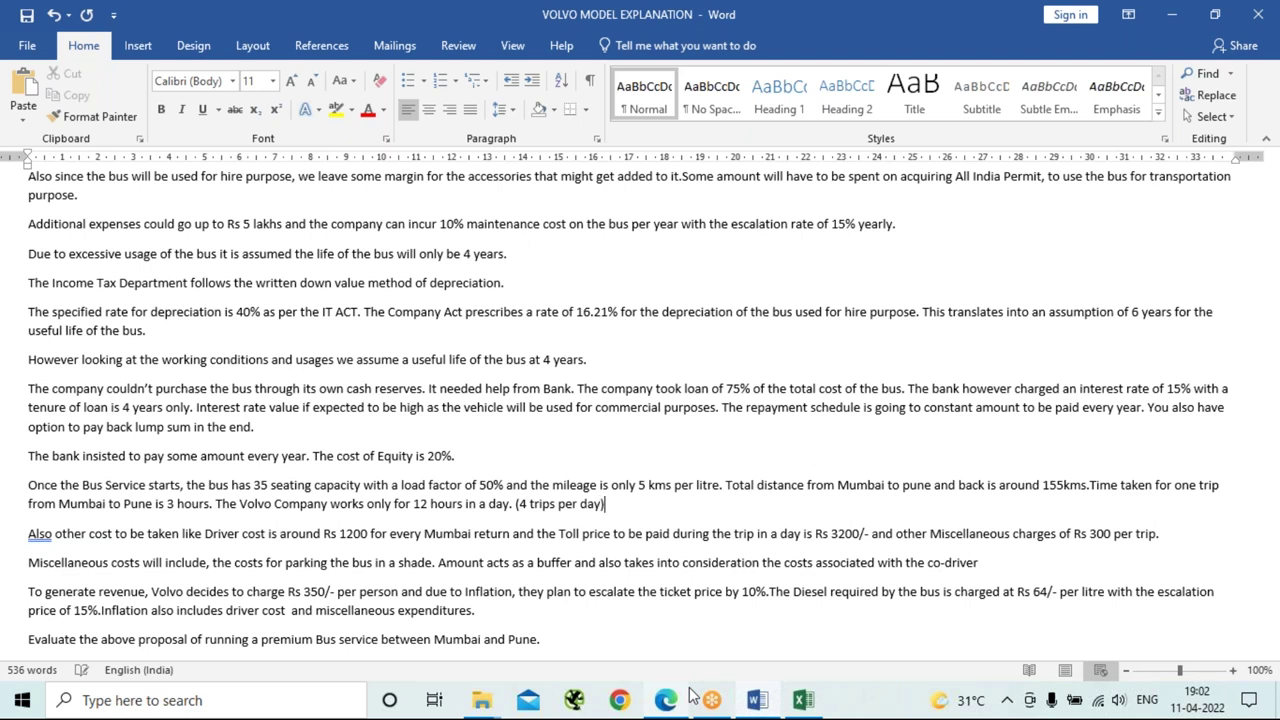
text(.)
key(alt+Tab)
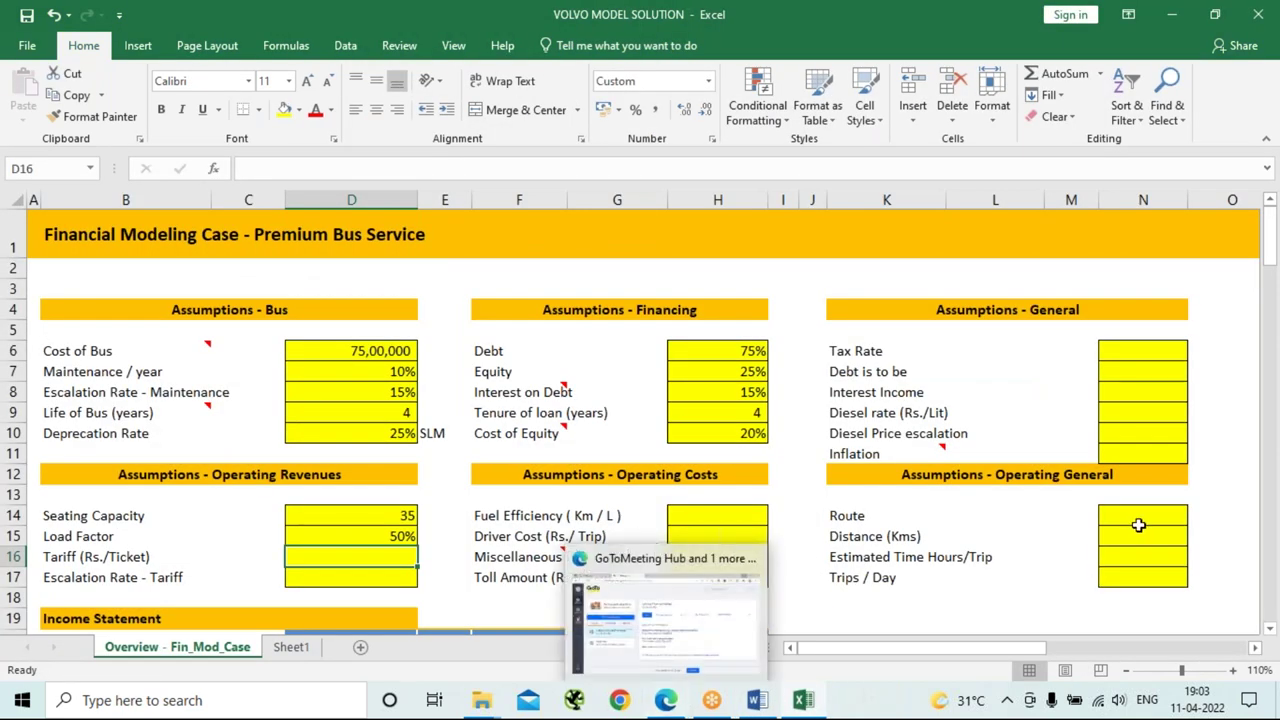
Enter the route 'Mumbai to Pune' and a 155 km distance in N14:N15.
click(1137, 516)
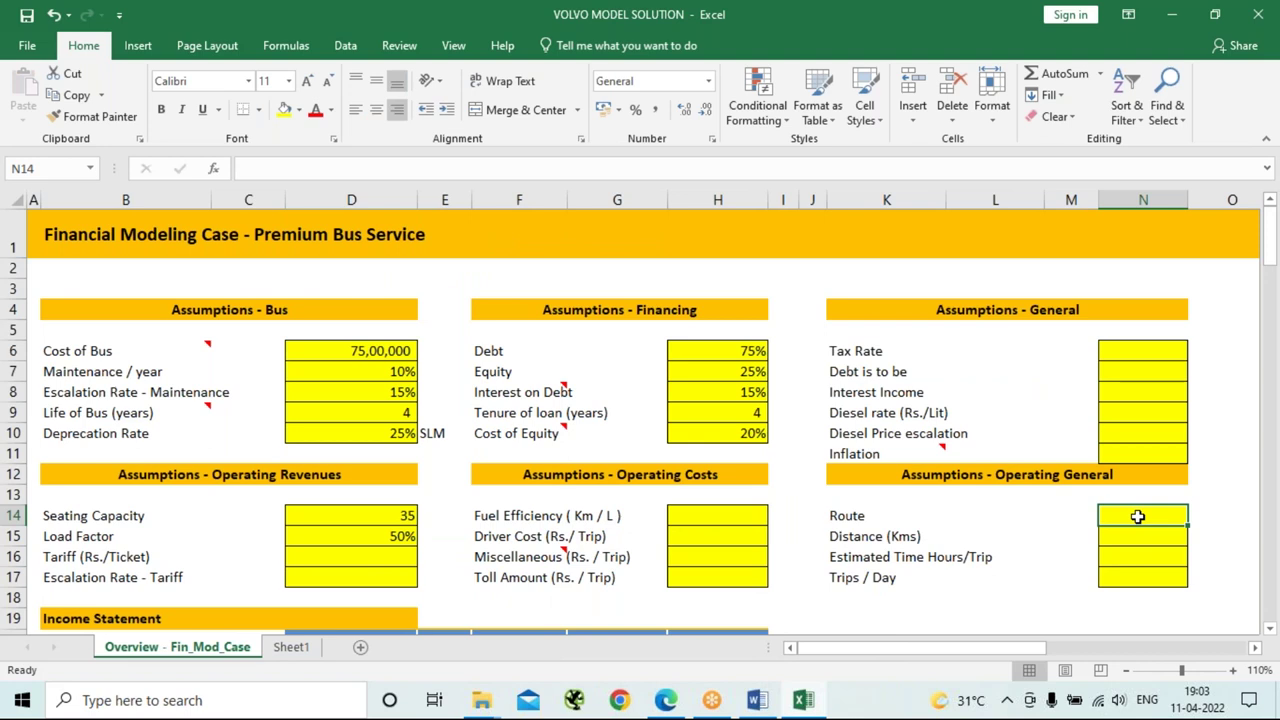
text(Mumba)
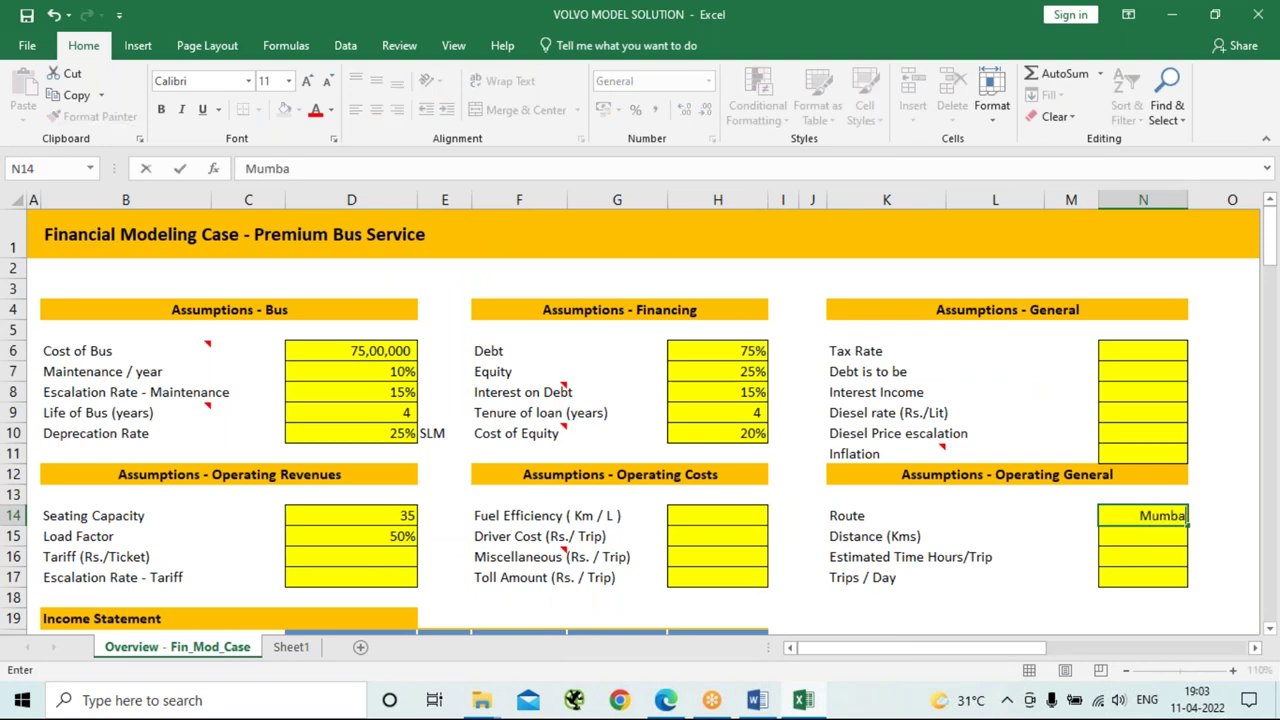
text(i to P)
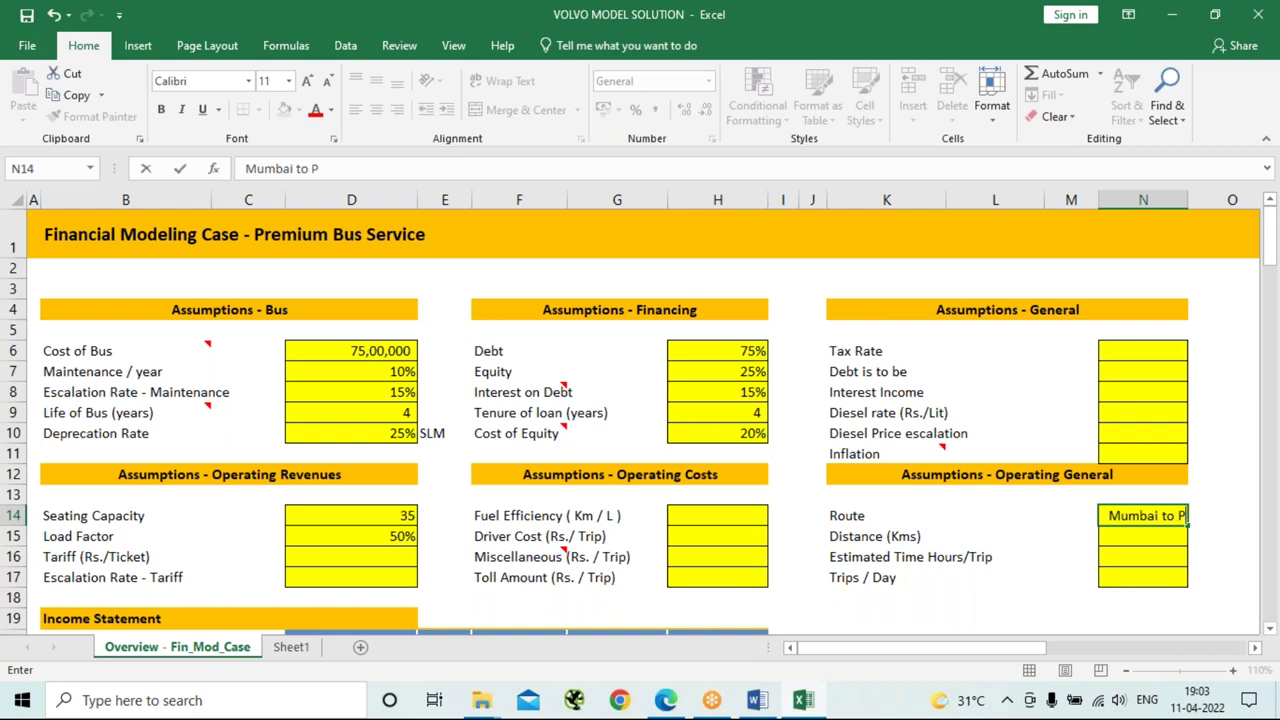
text(une)
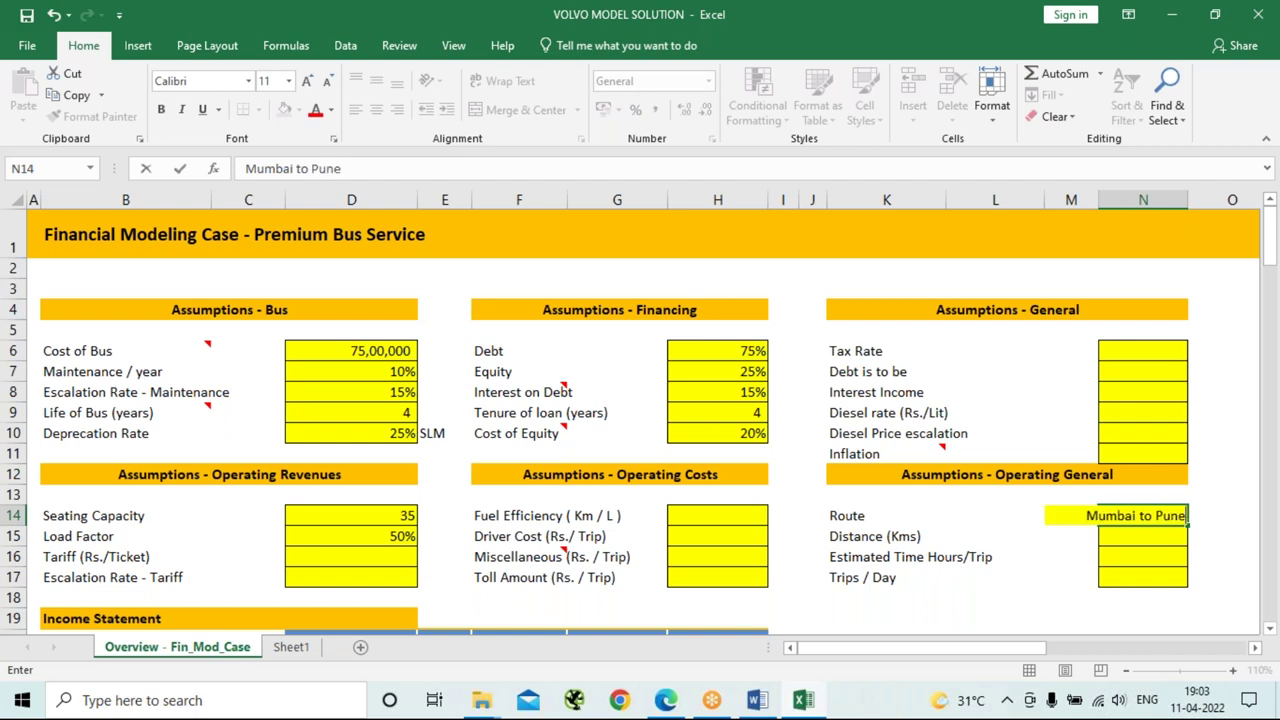
key(Return)
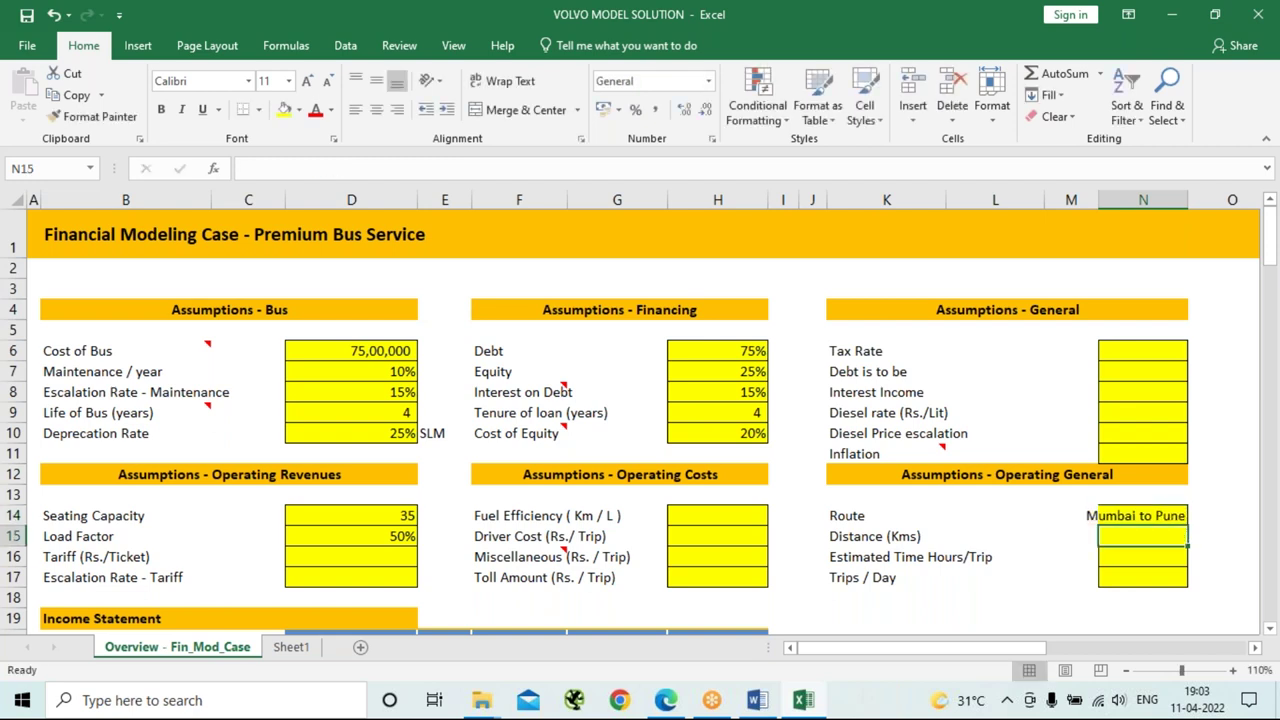
text(155)
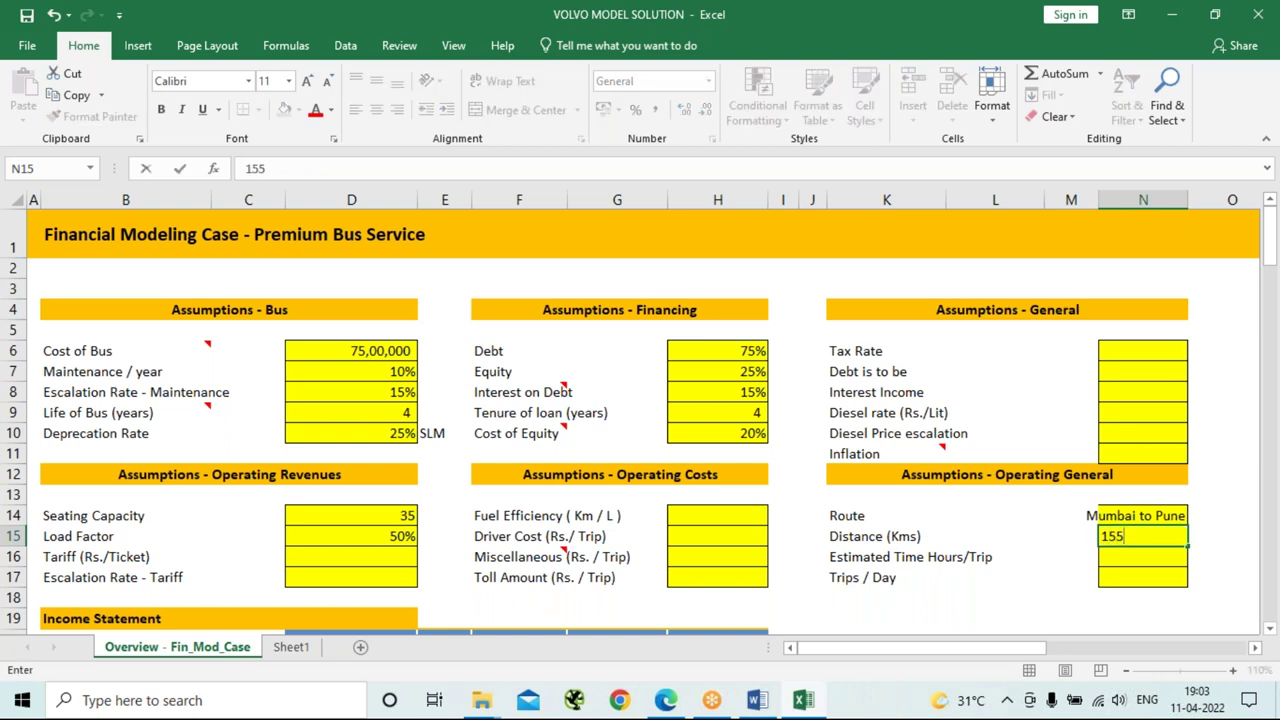
key(Return)
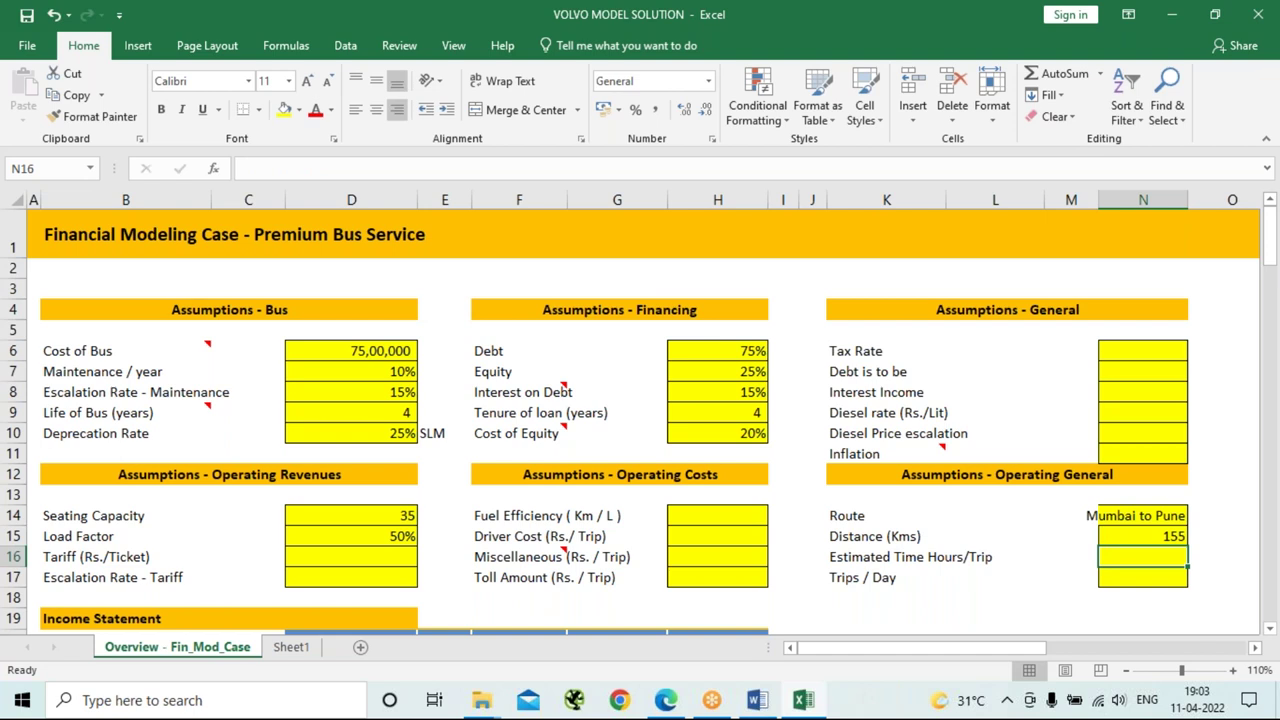
Enter 3 hours per trip and 4 trips per day, checking the Word text.
key(alt)
key(alt+Tab)
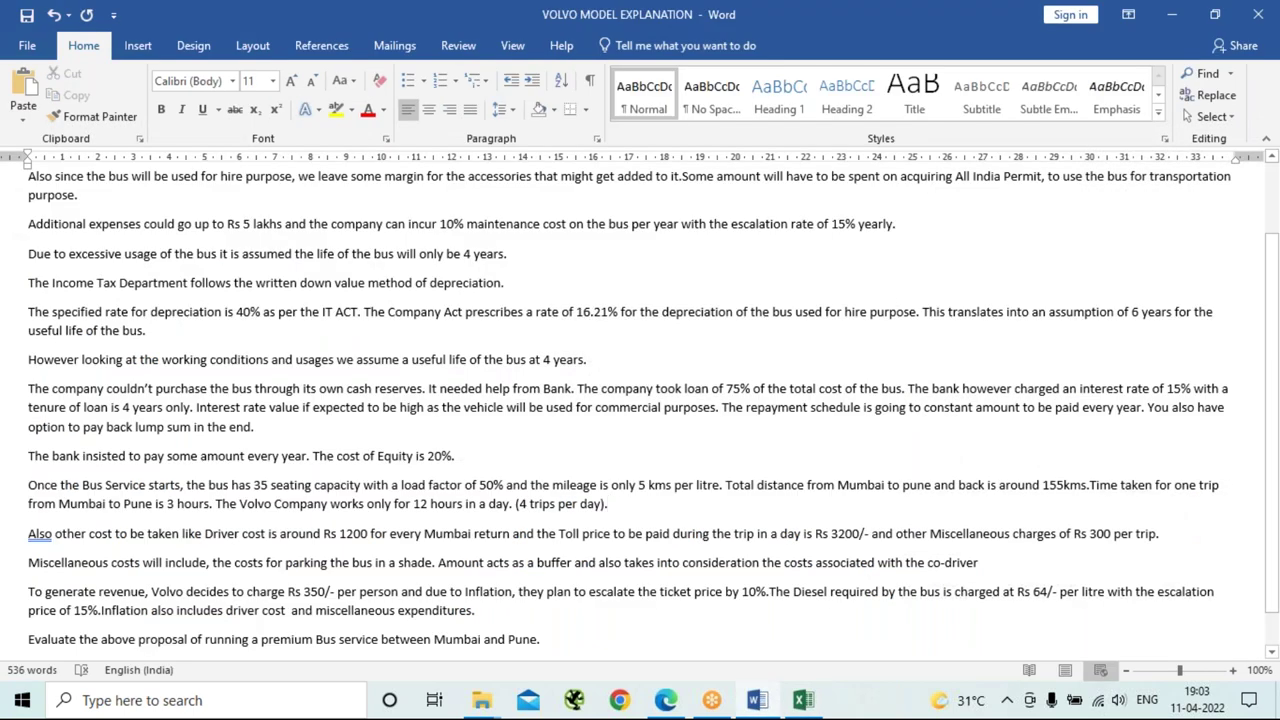
key(alt+Tab)
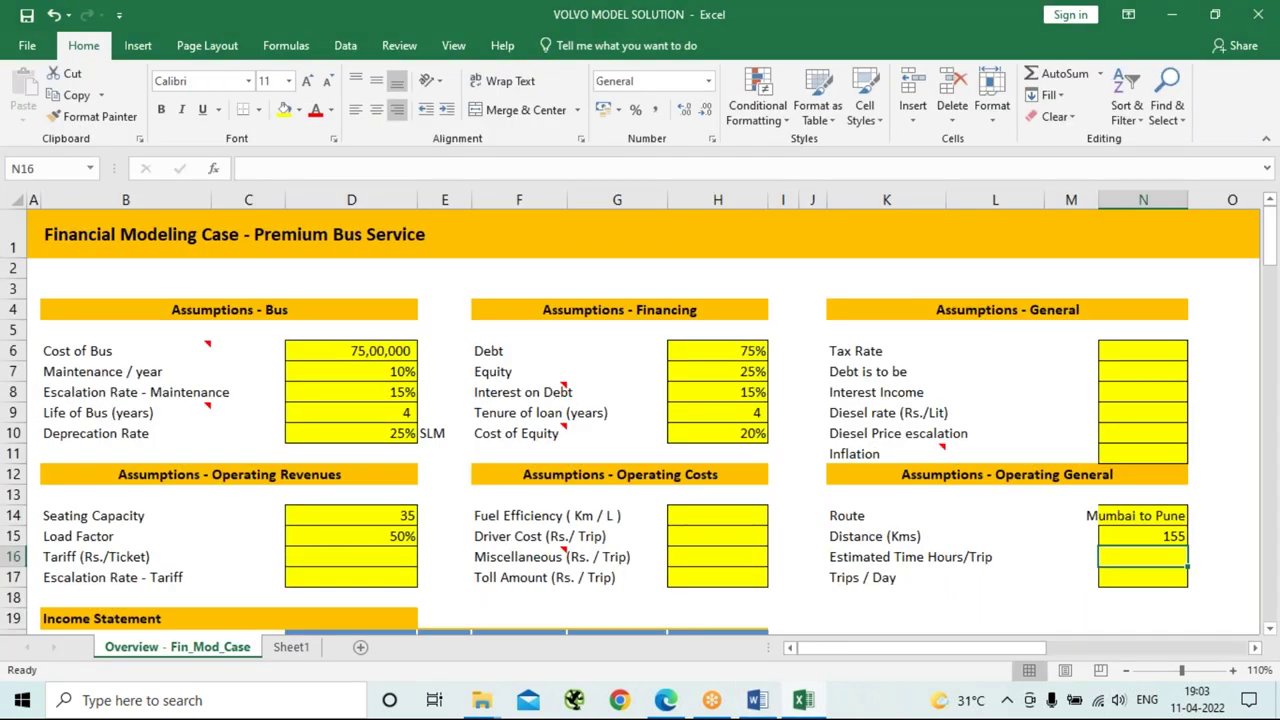
text(3)
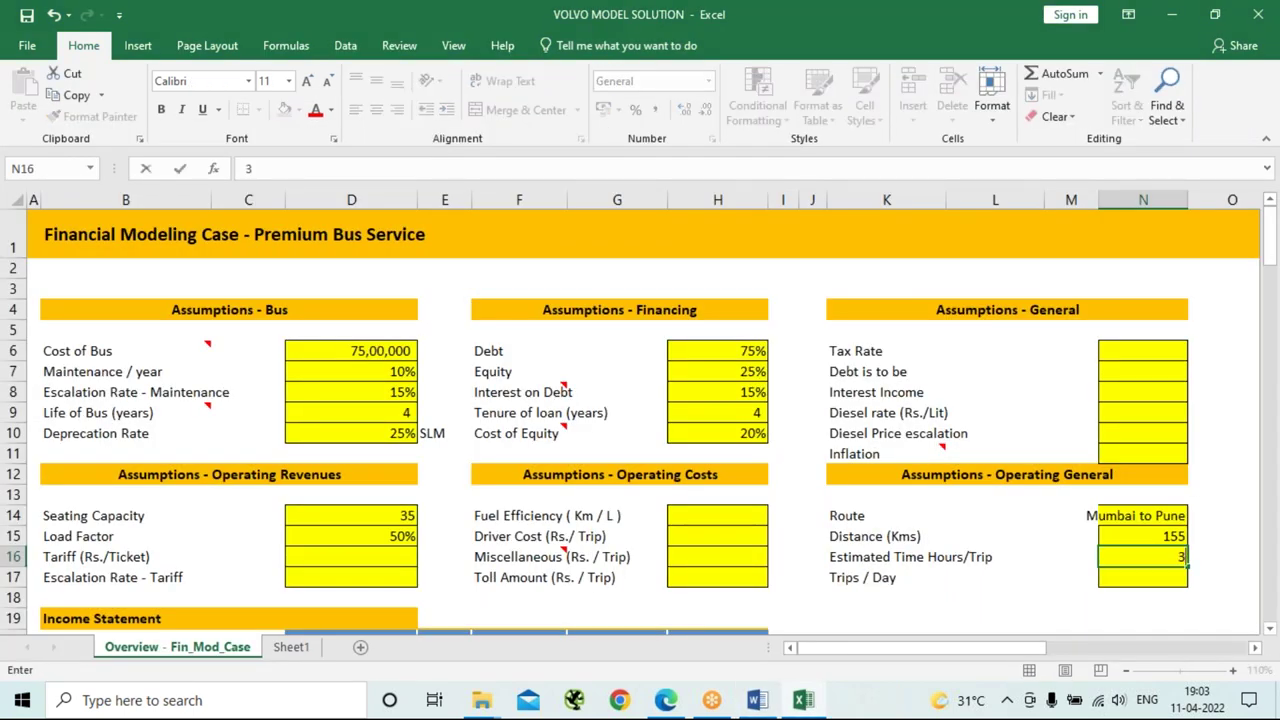
click(1135, 577)
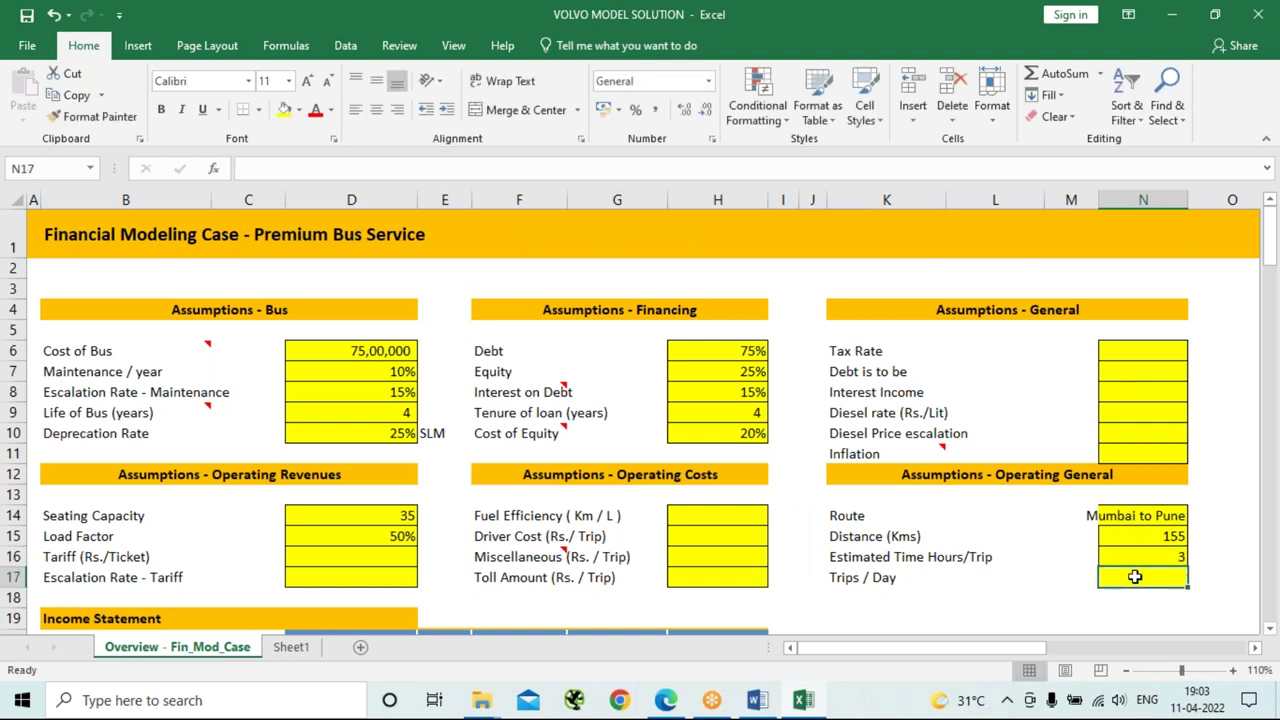
text(4)
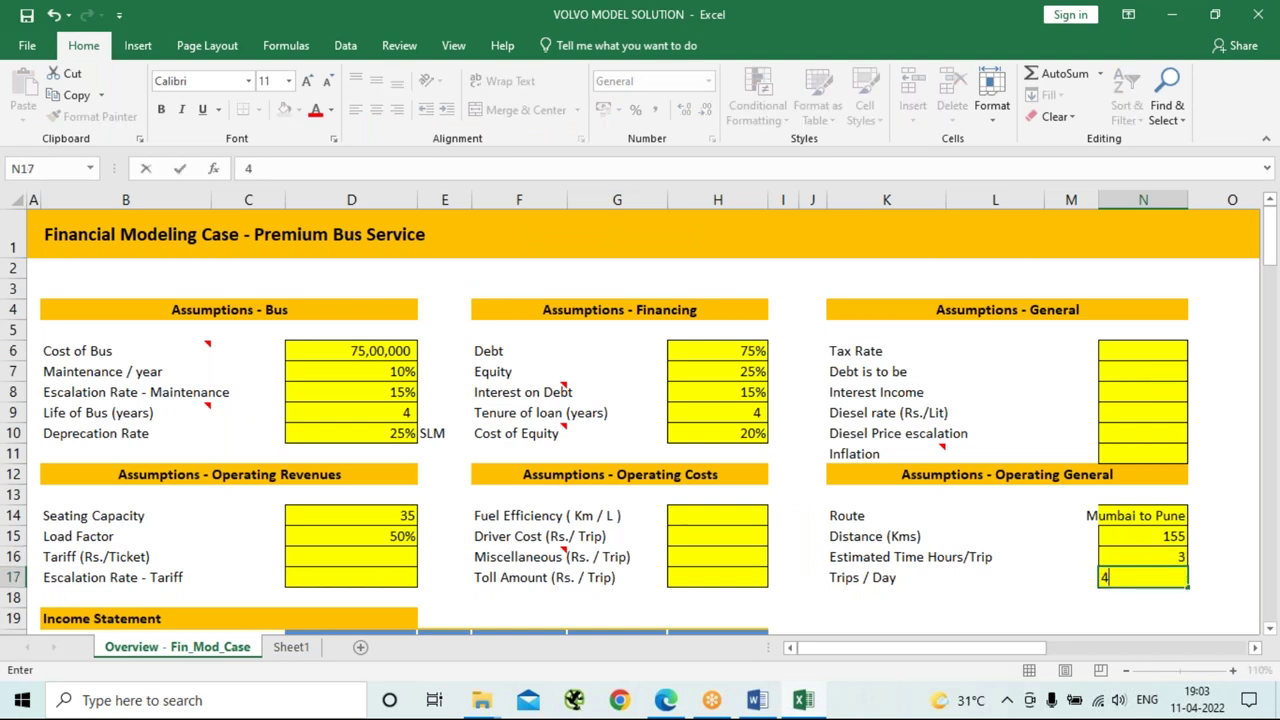
key(Return)
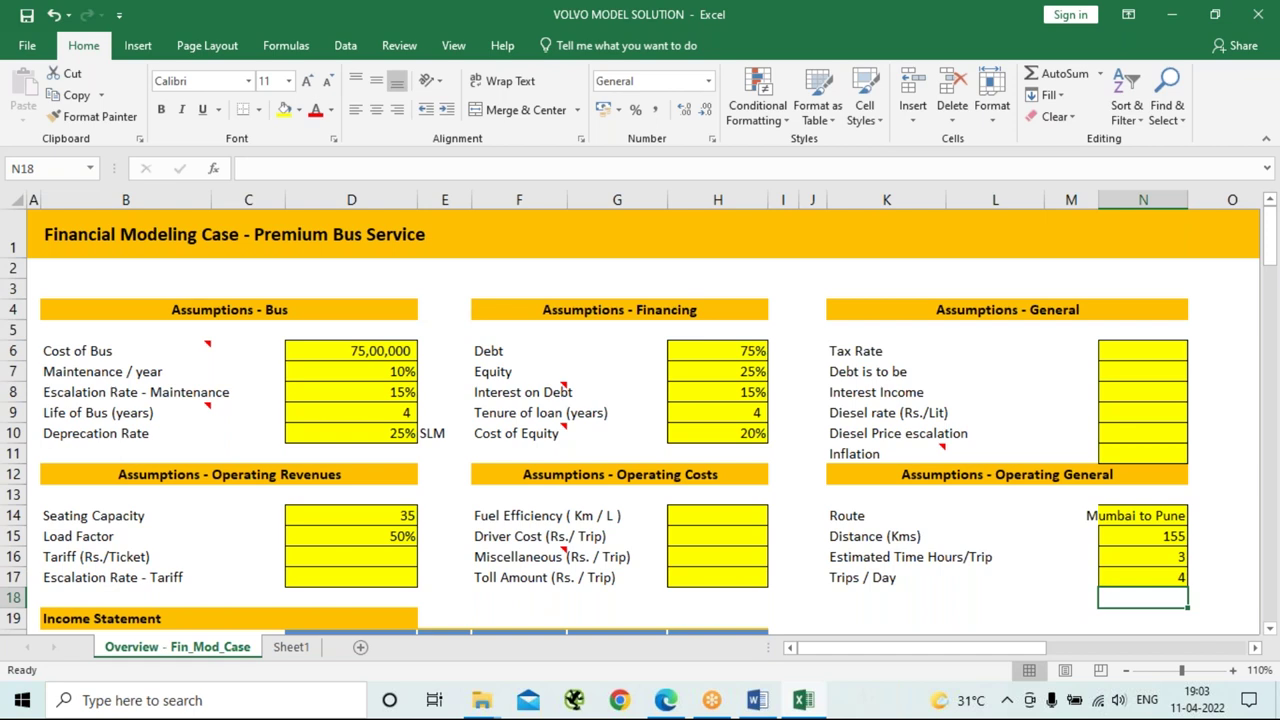
key(alt+Tab)
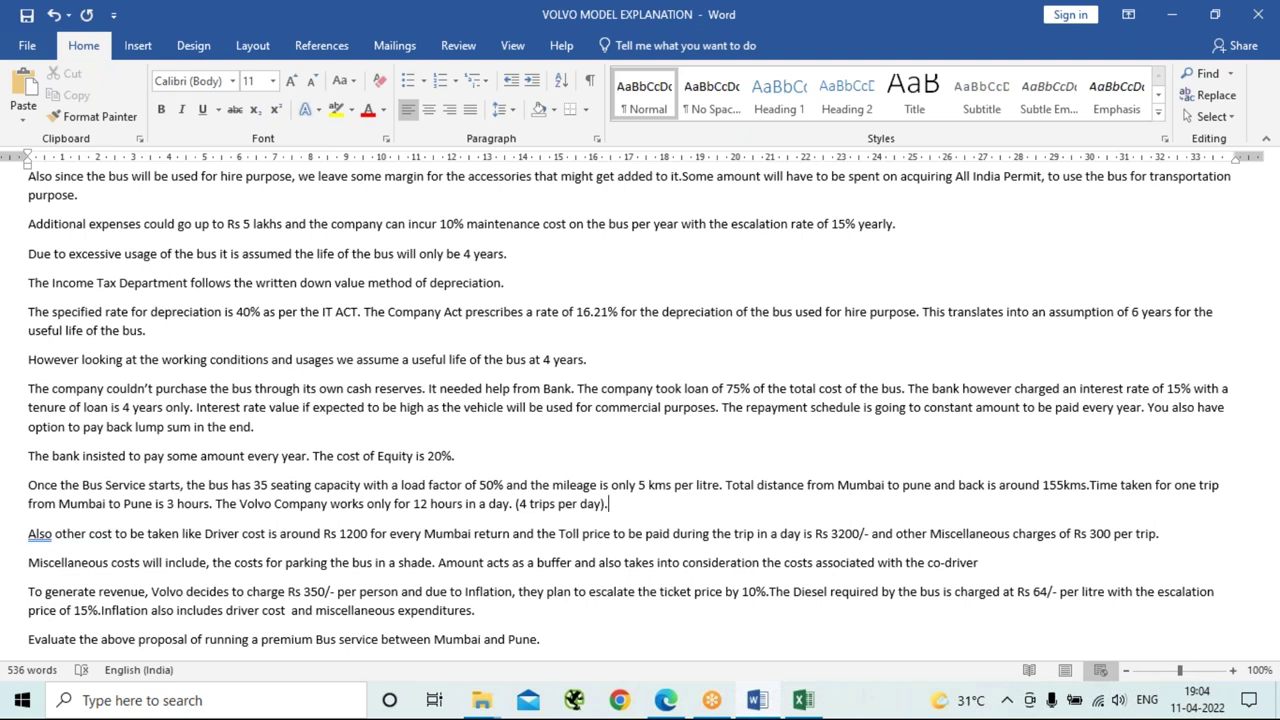
Change the driver cost to Rs 600 per trip and delete 'for every Mumbai return'.
key(alt)
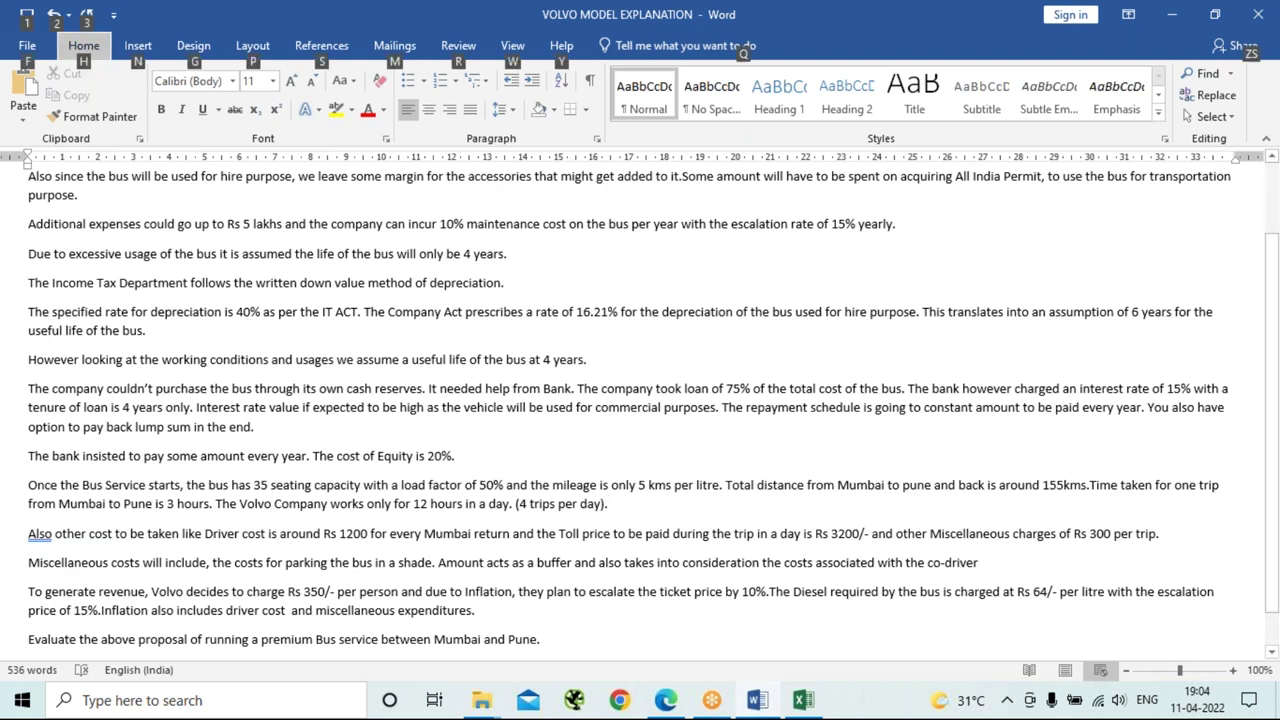
click(368, 531)
key(BackSpace)
key(BackSpace)
key(BackSpace)
key(BackSpace)
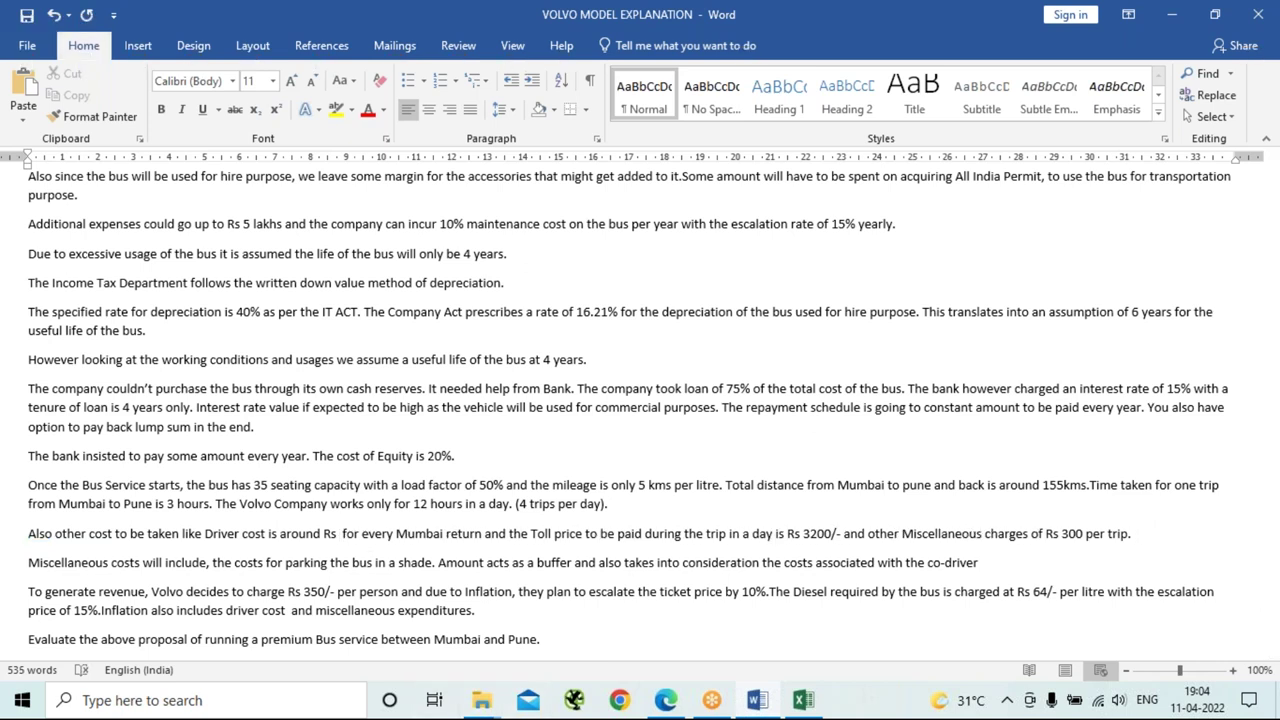
text(600)
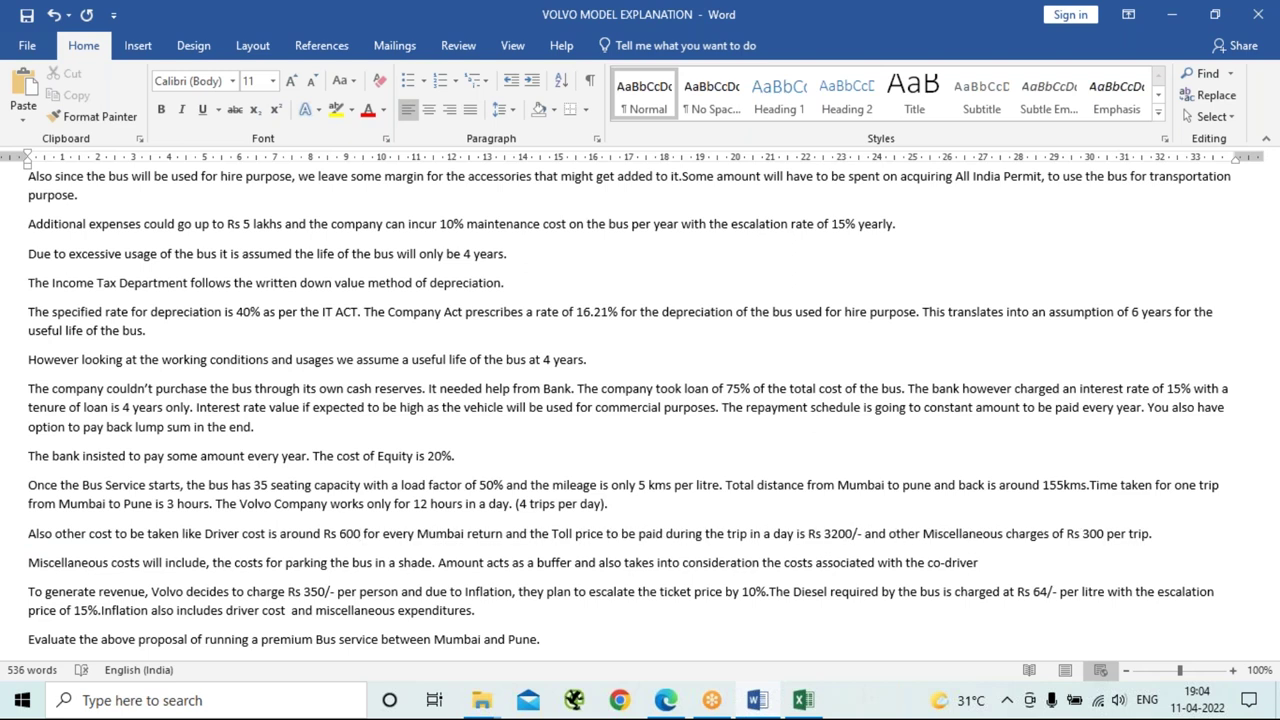
text(per trip)
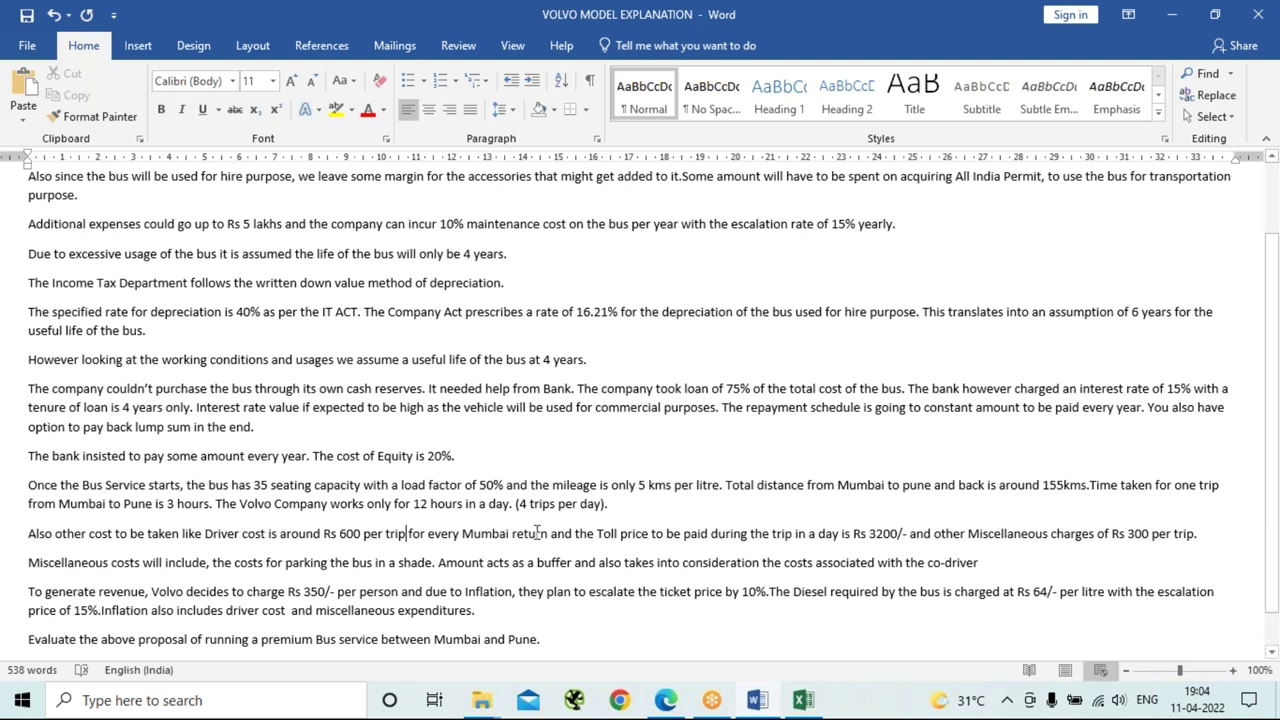
drag(546, 533, 410, 533)
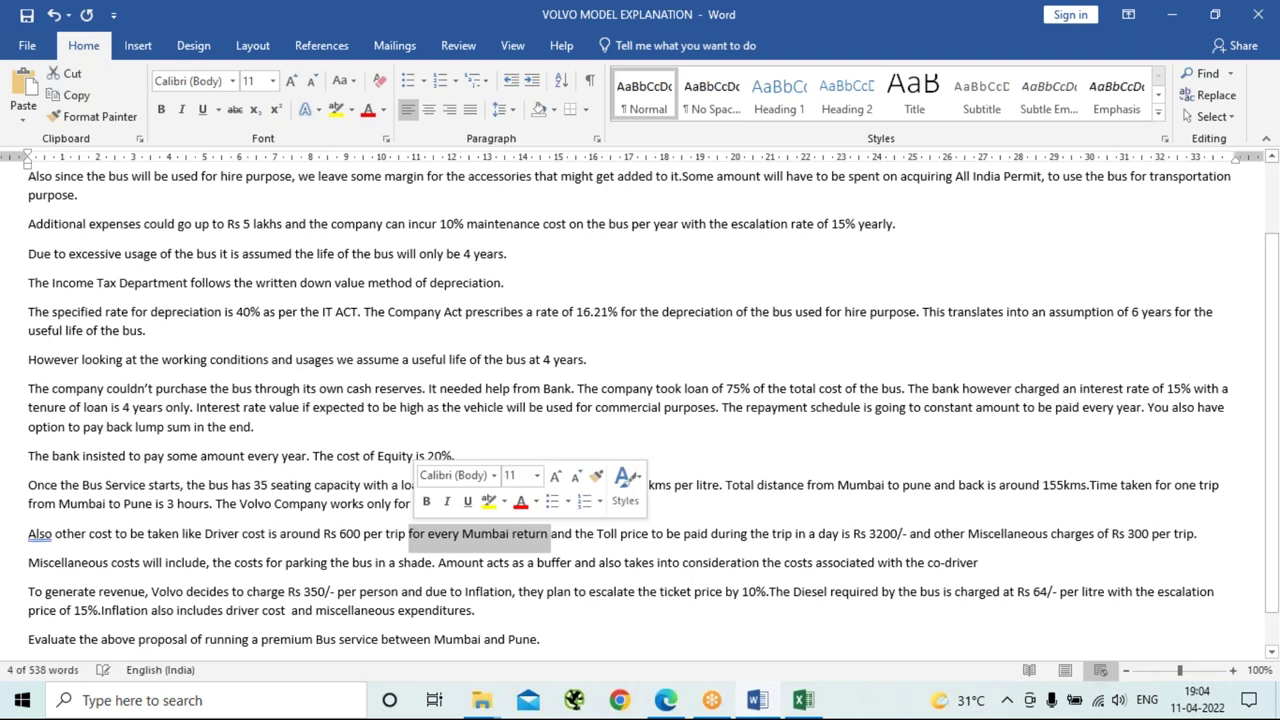
key(Delete)
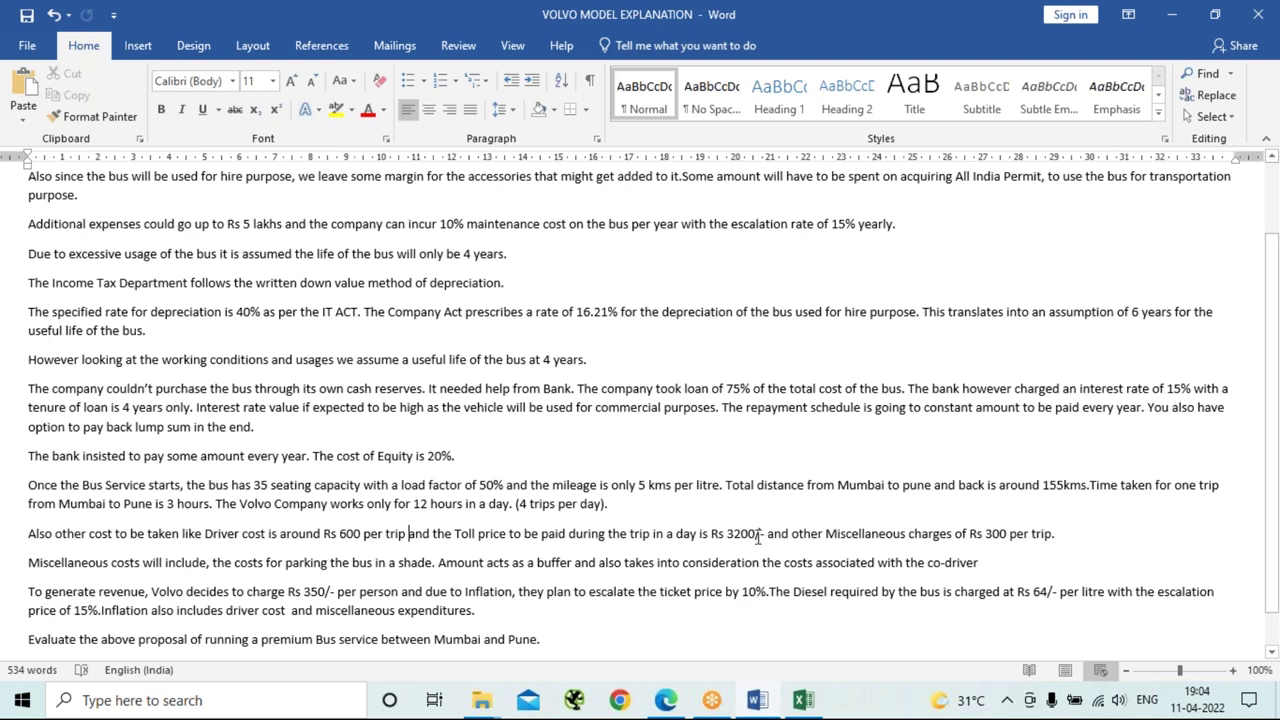
Change the toll to Rs 800/- and remove 'in a day' from that sentence.
click(746, 547)
key(BackSpace)
key(BackSpace)
text(8)
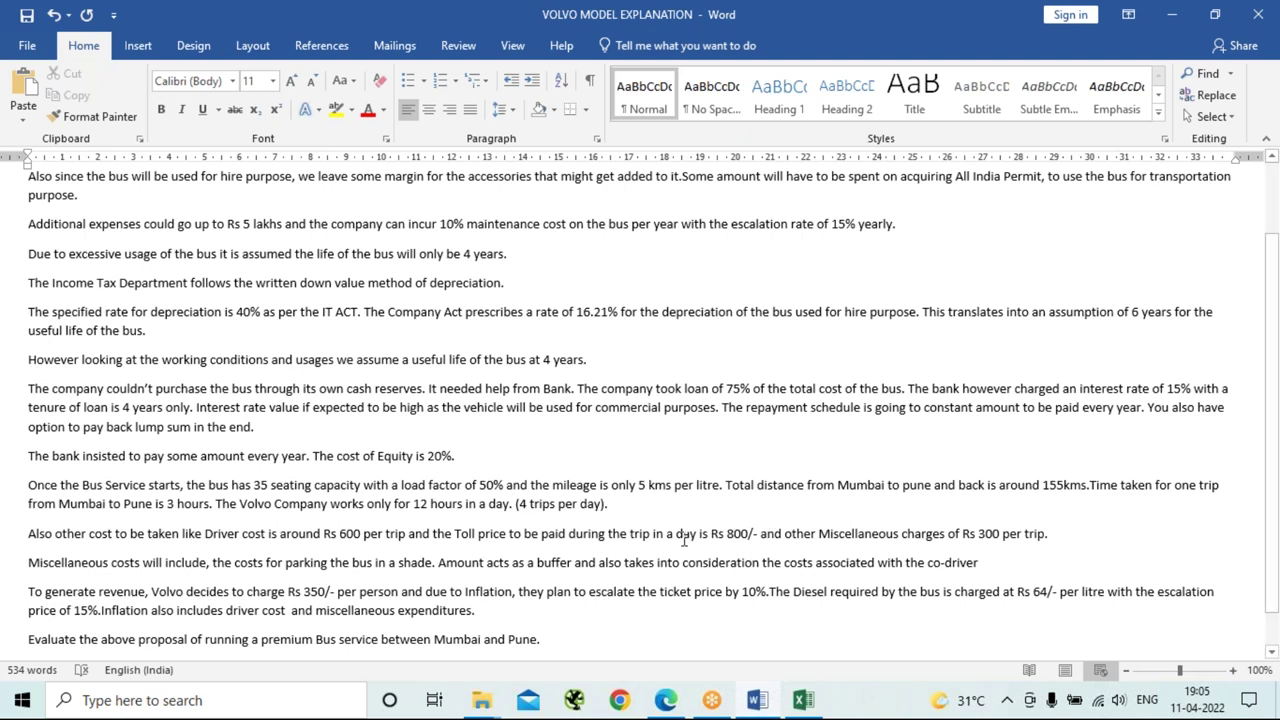
mouse_move(745, 690)
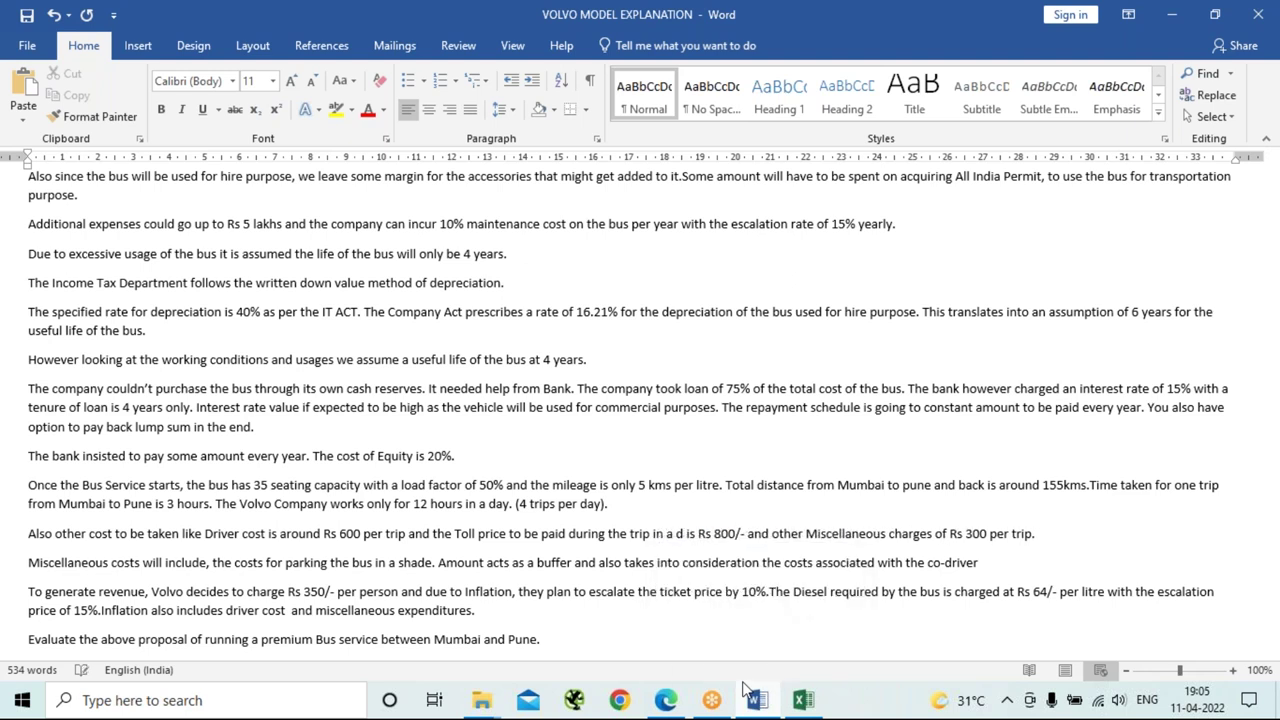
key(BackSpace)
key(BackSpace)
key(BackSpace)
key(BackSpace)
key(BackSpace)
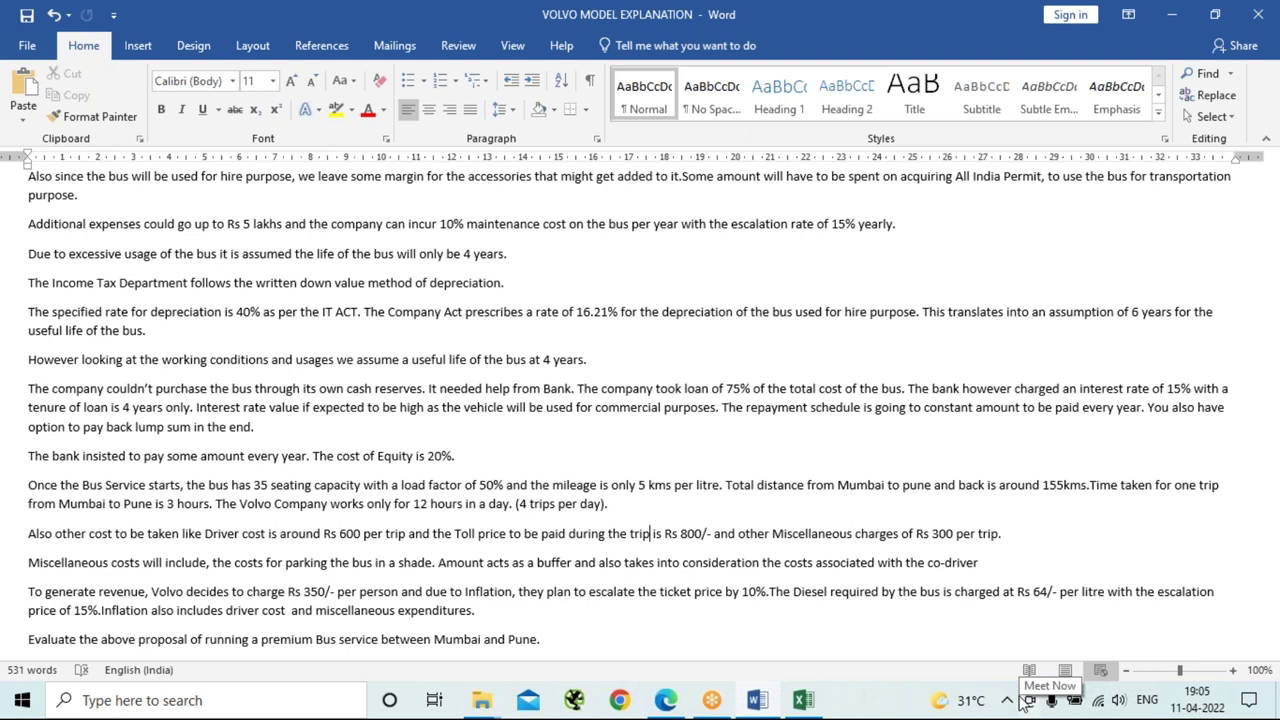
Close the news panel covering the Word document and return to Excel.
click(930, 693)
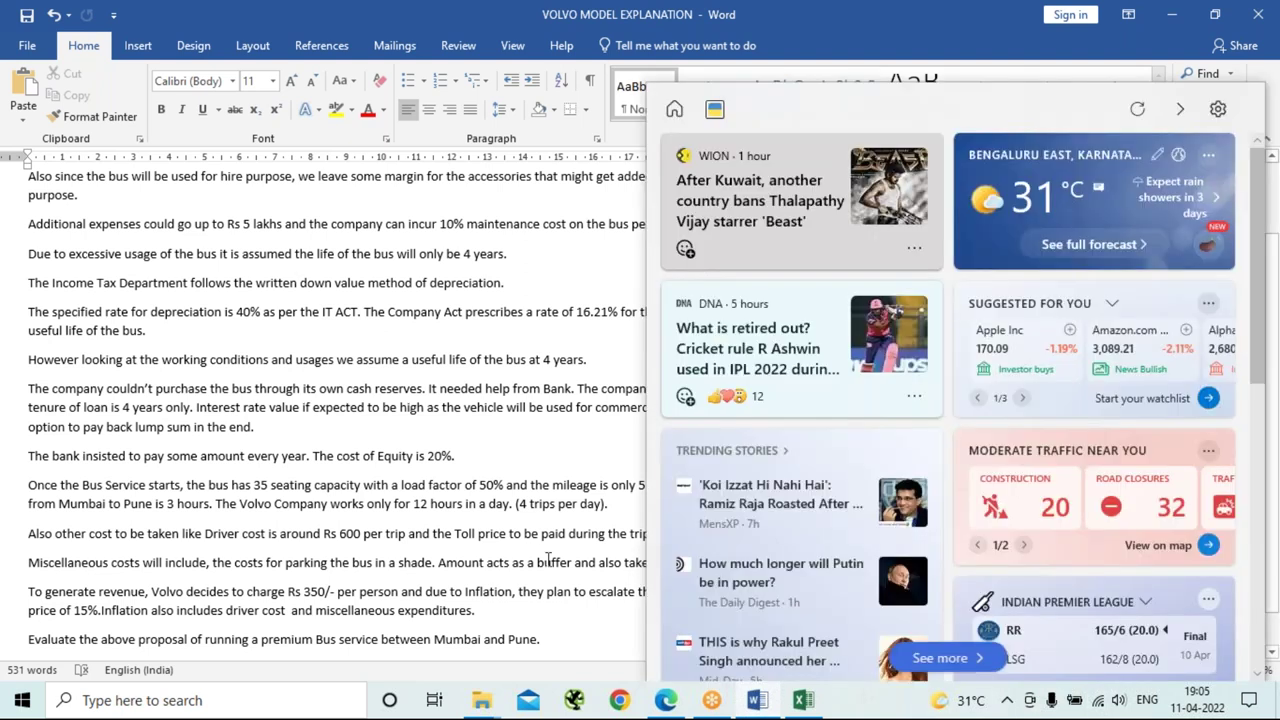
click(548, 558)
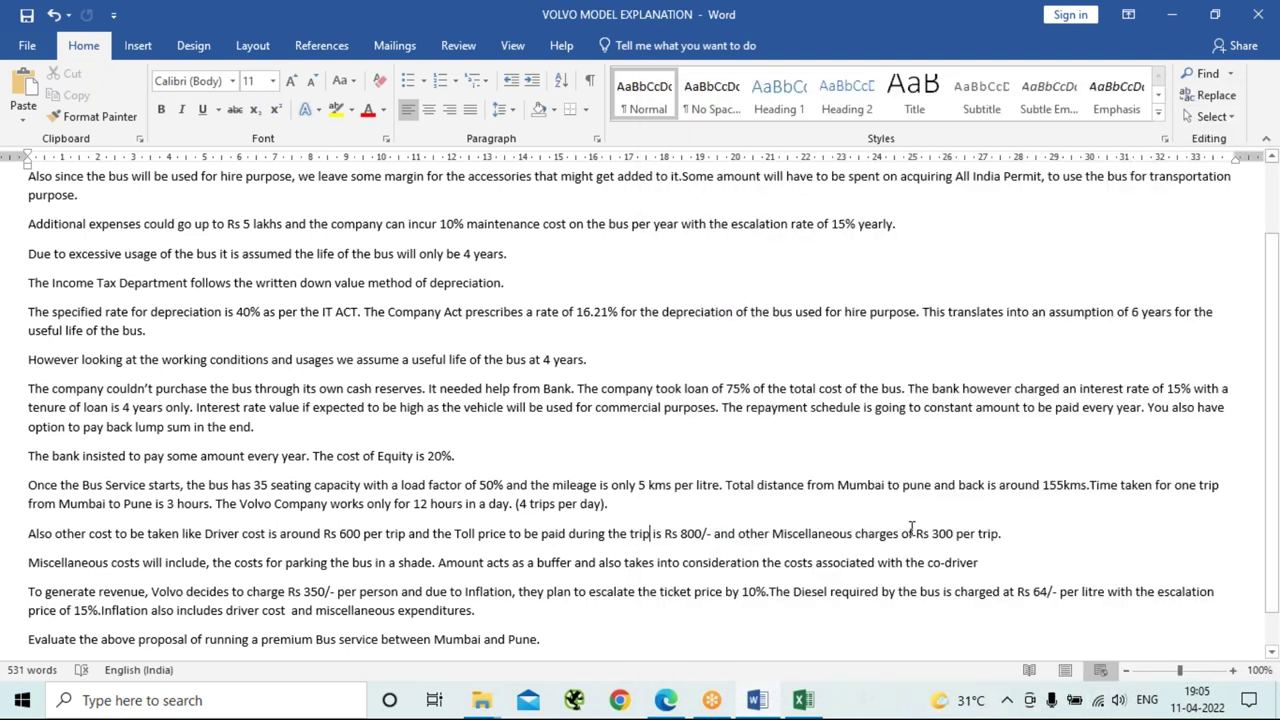
click(1020, 531)
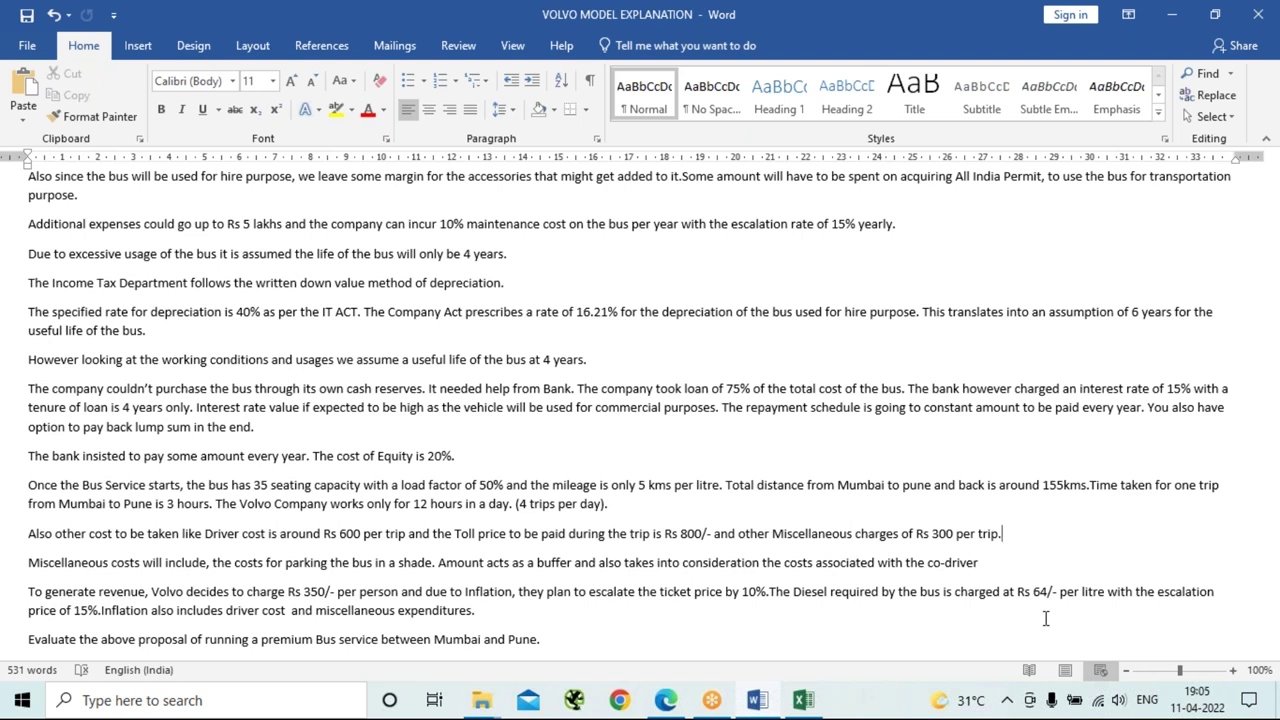
key(alt+Tab)
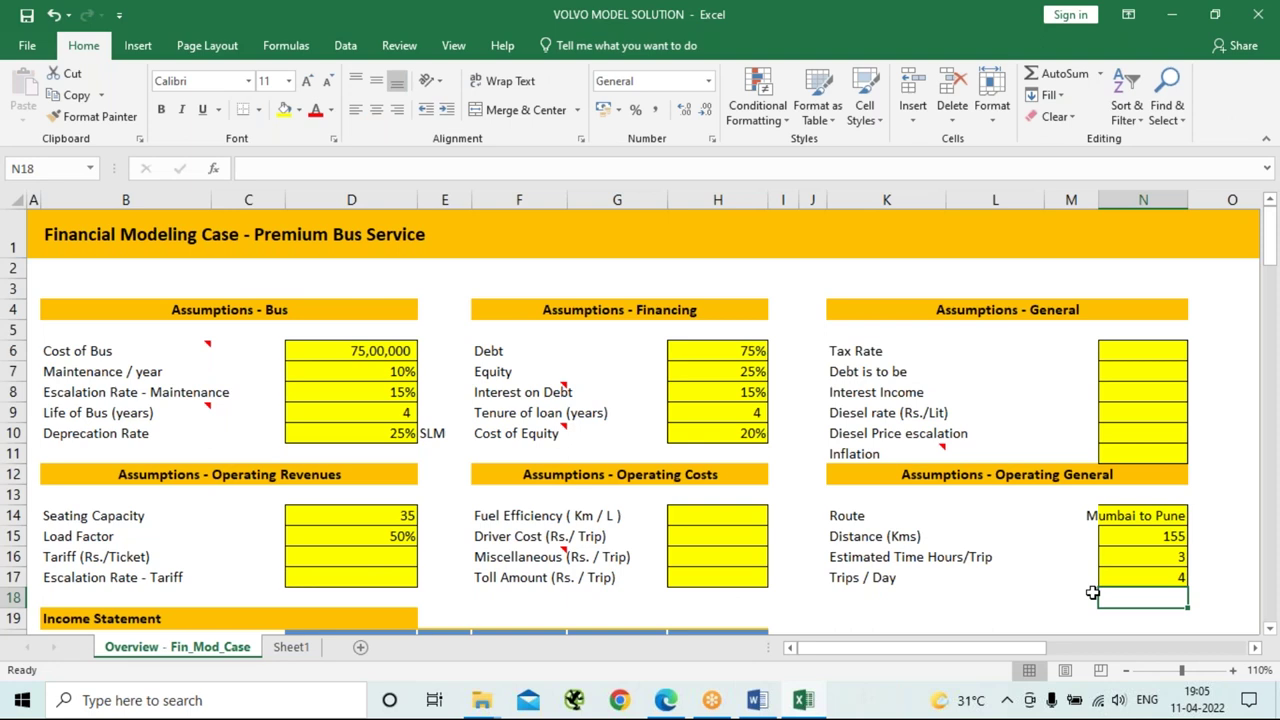
Enter fuel efficiency 5 in H14 and driver cost 600 in H15.
click(688, 520)
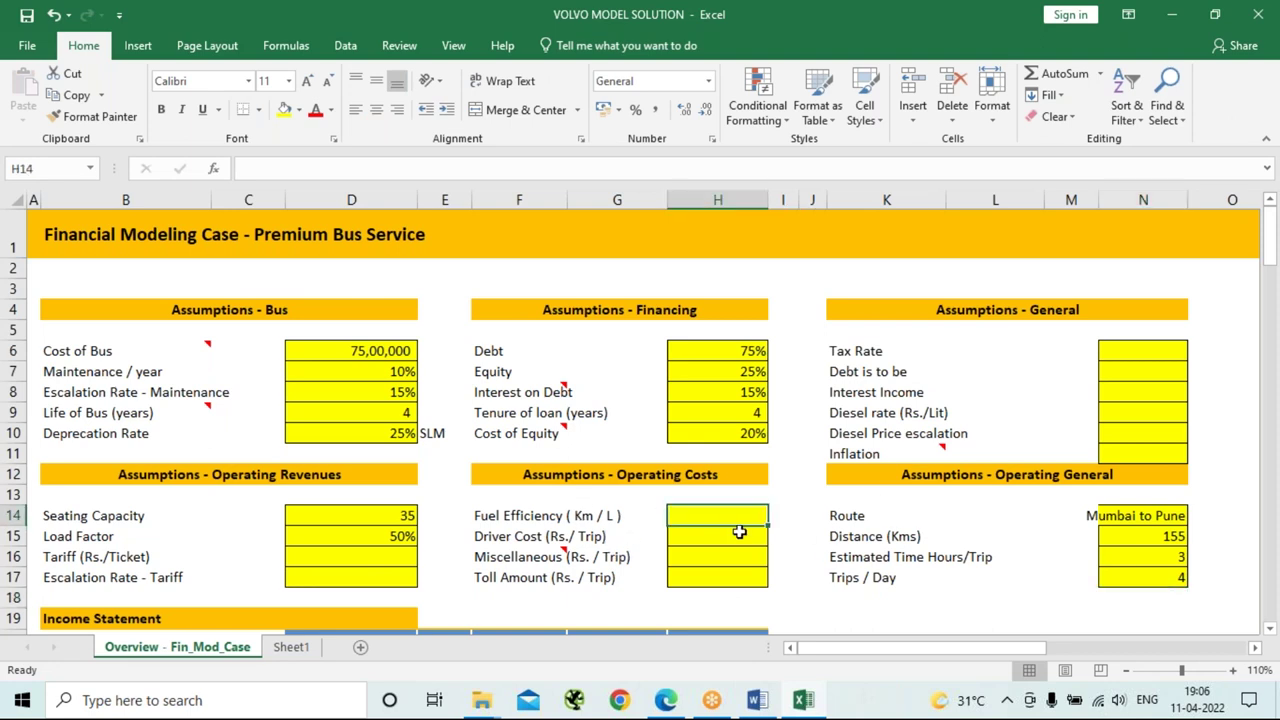
text(5)
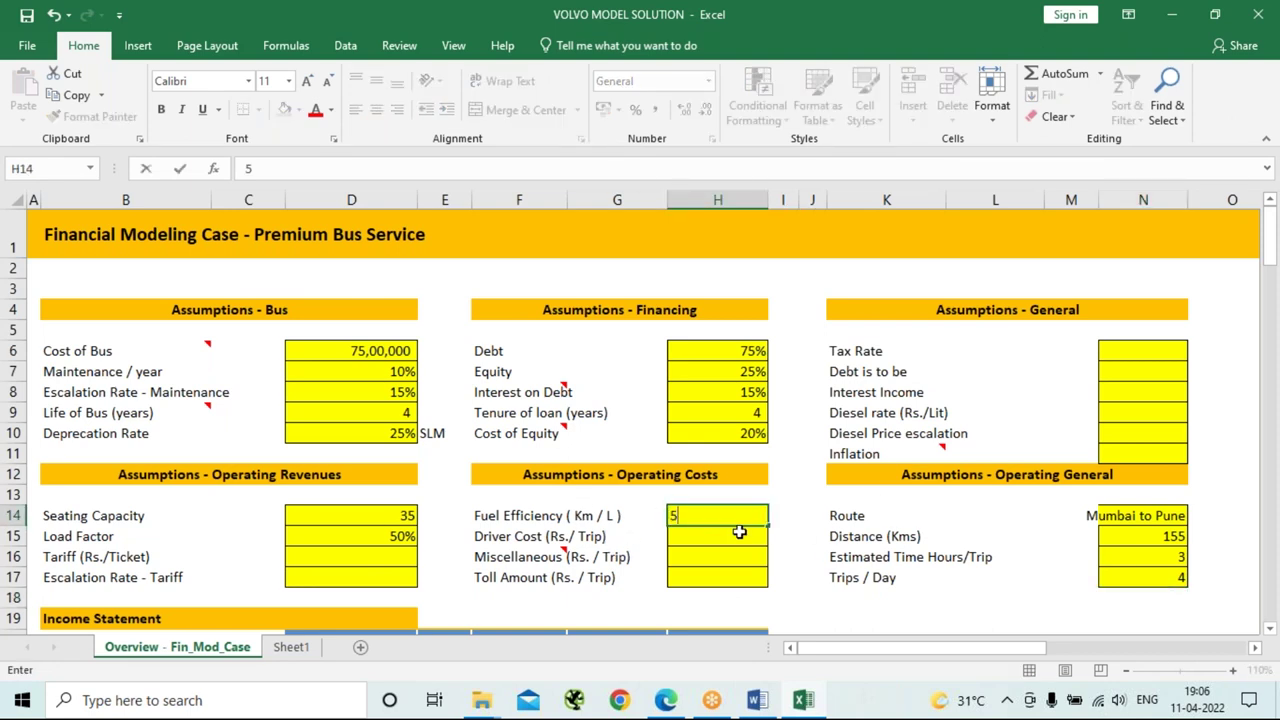
key(Return)
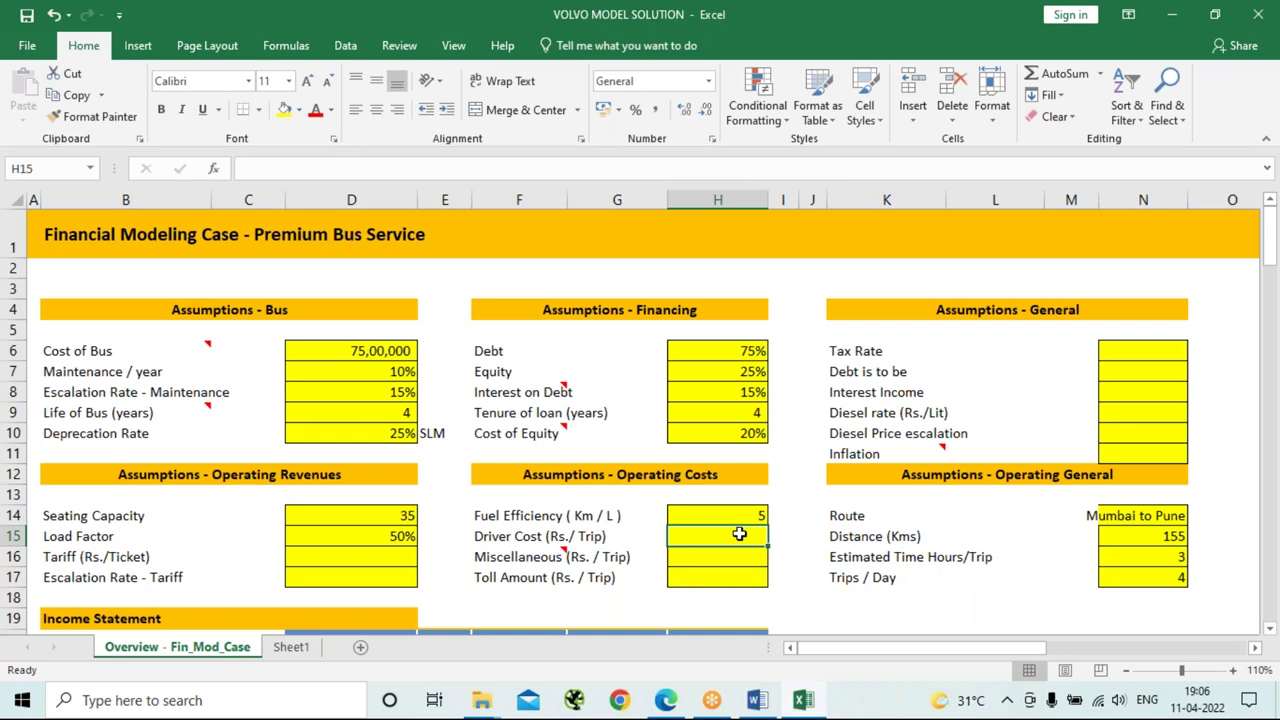
key(alt+Tab)
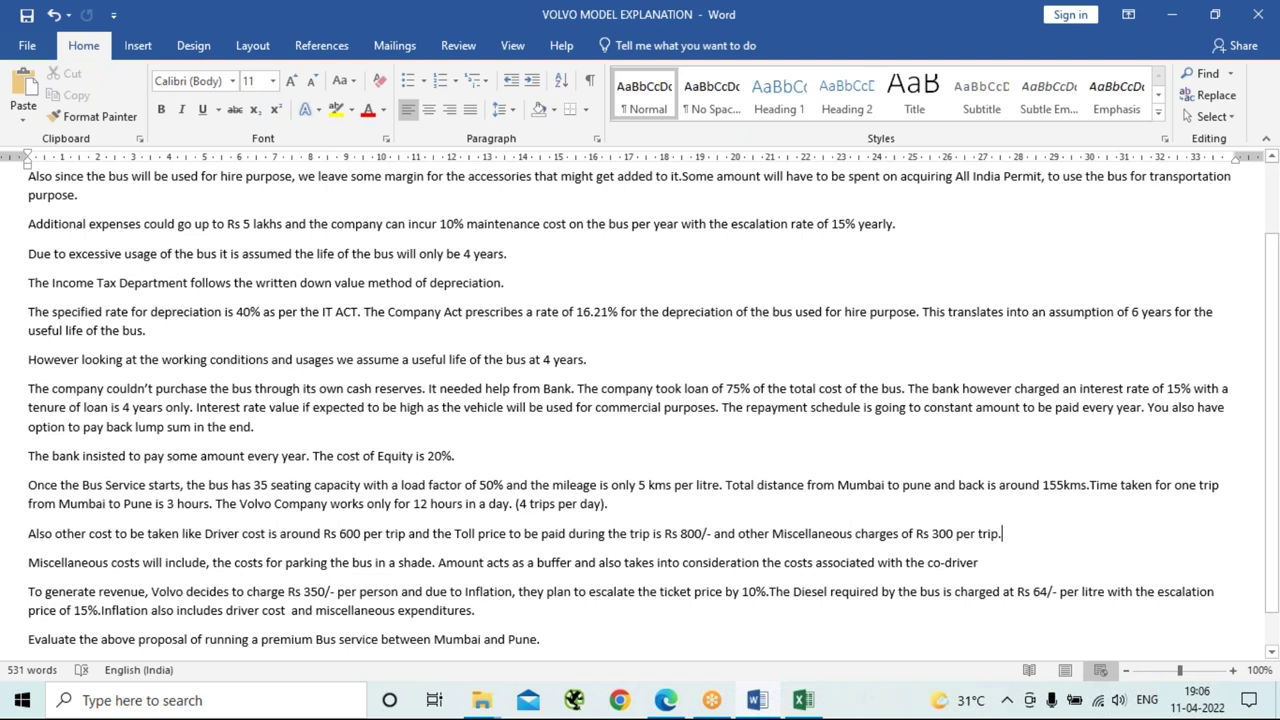
key(alt+Tab)
text(600)
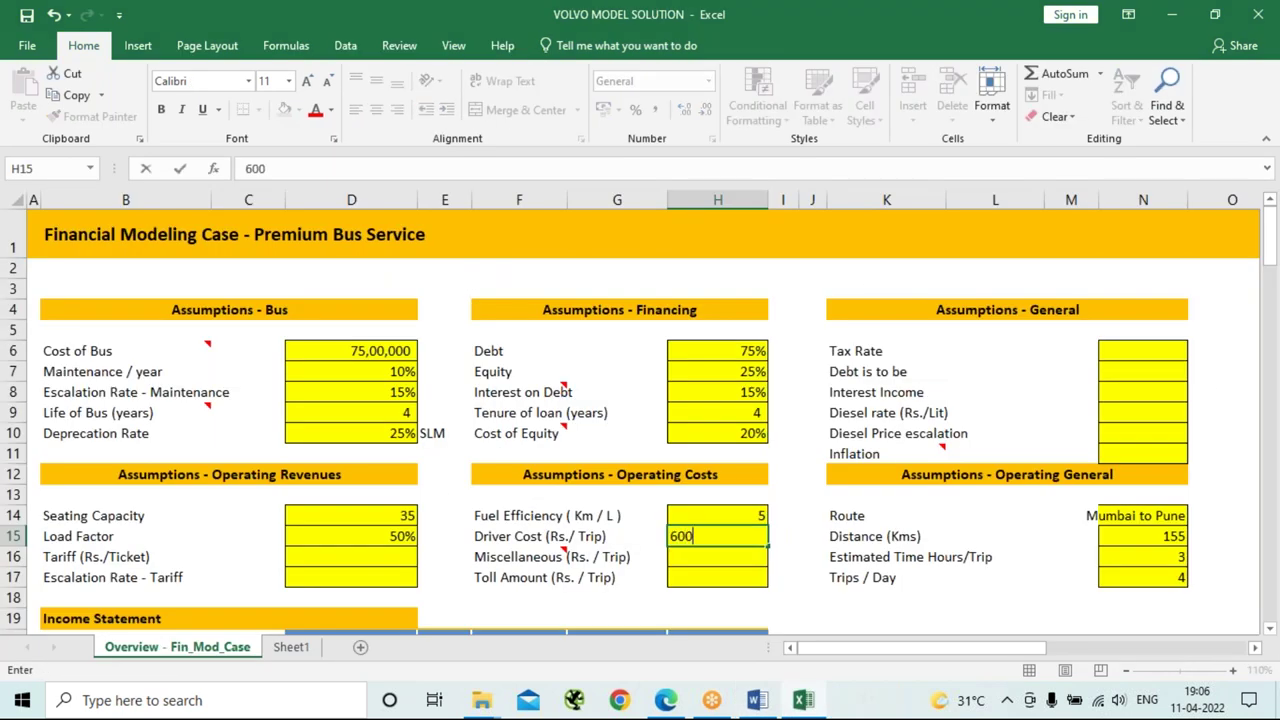
key(Return)
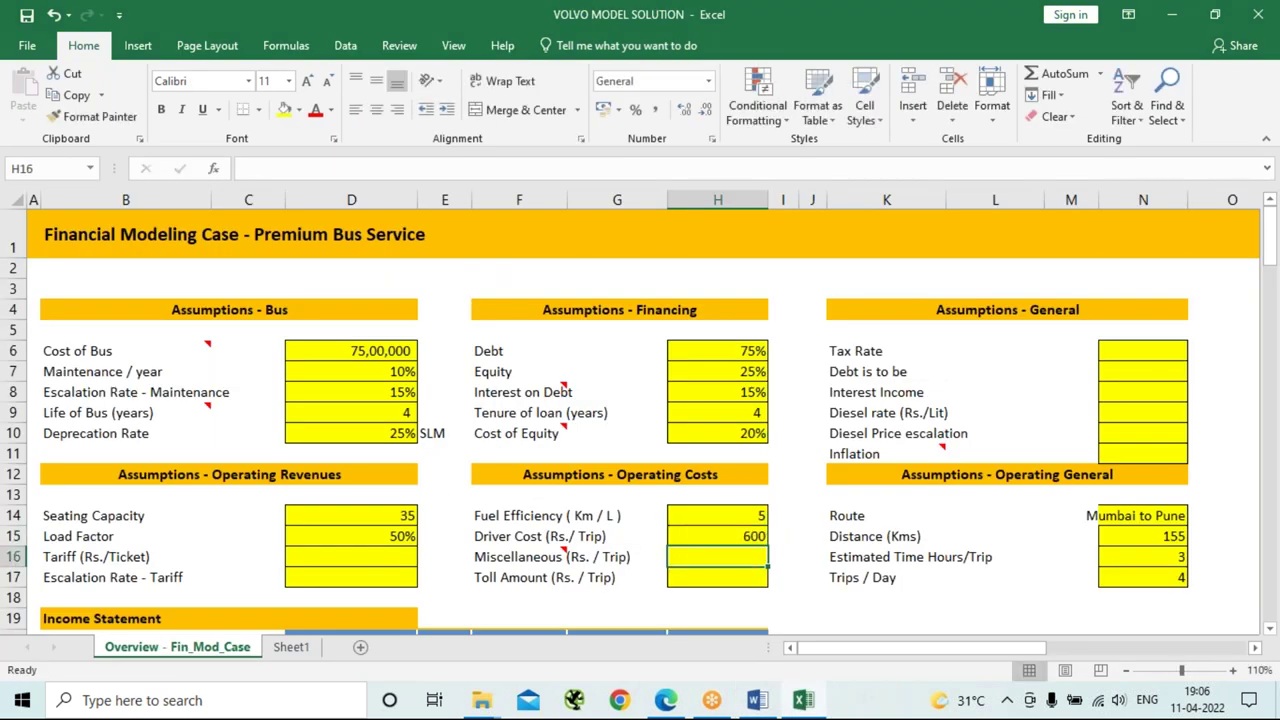
Enter miscellaneous cost 300 and toll amount 800 in H16:H17.
key(alt+Tab)
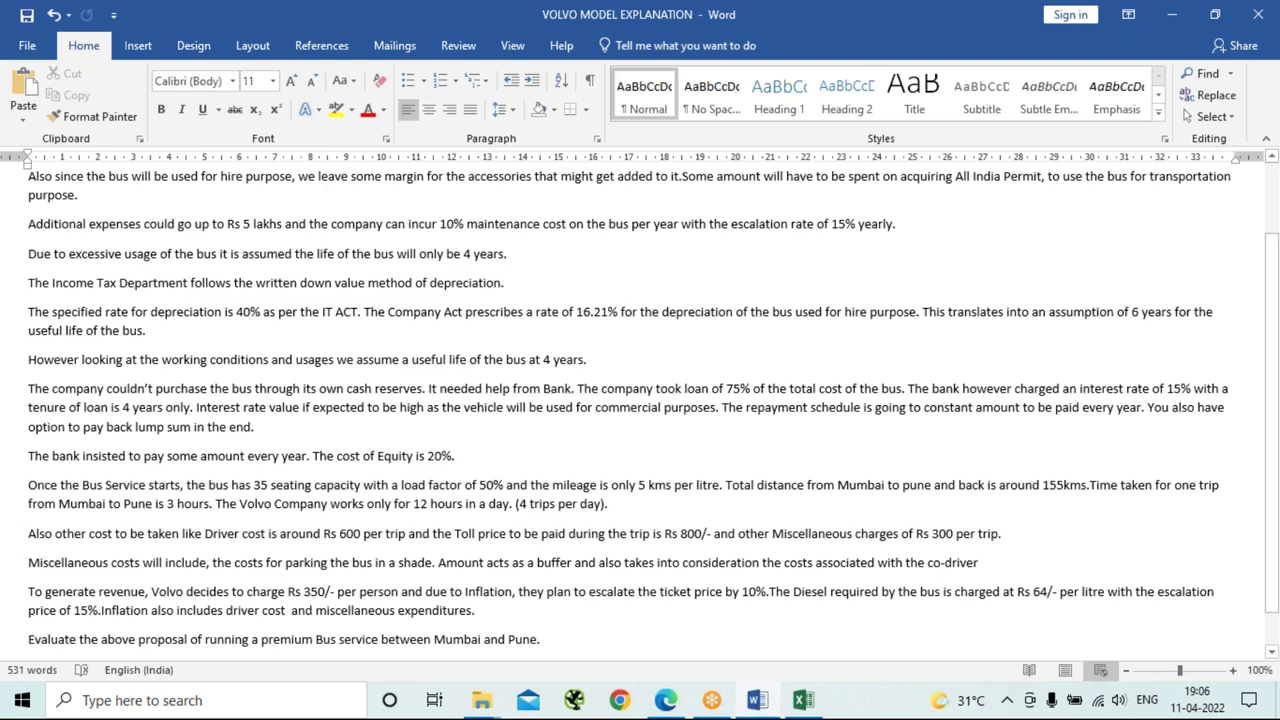
key(alt+Tab)
text(300)
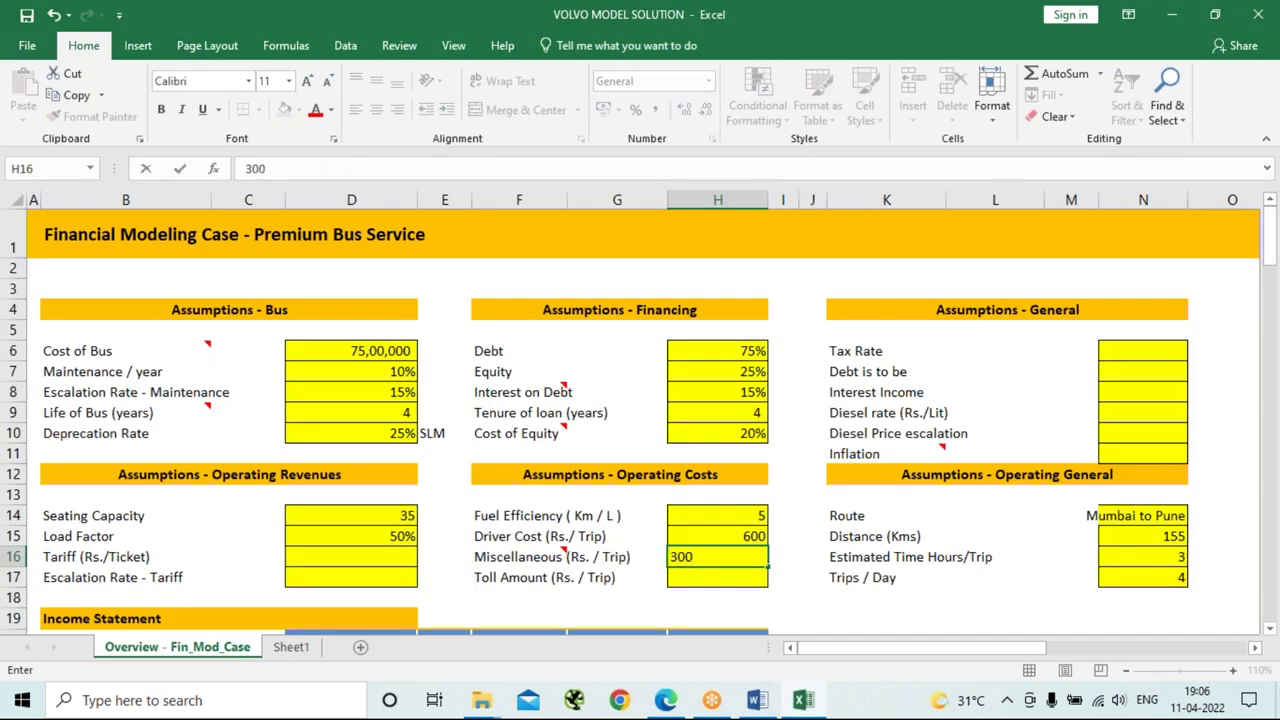
key(alt+Tab)
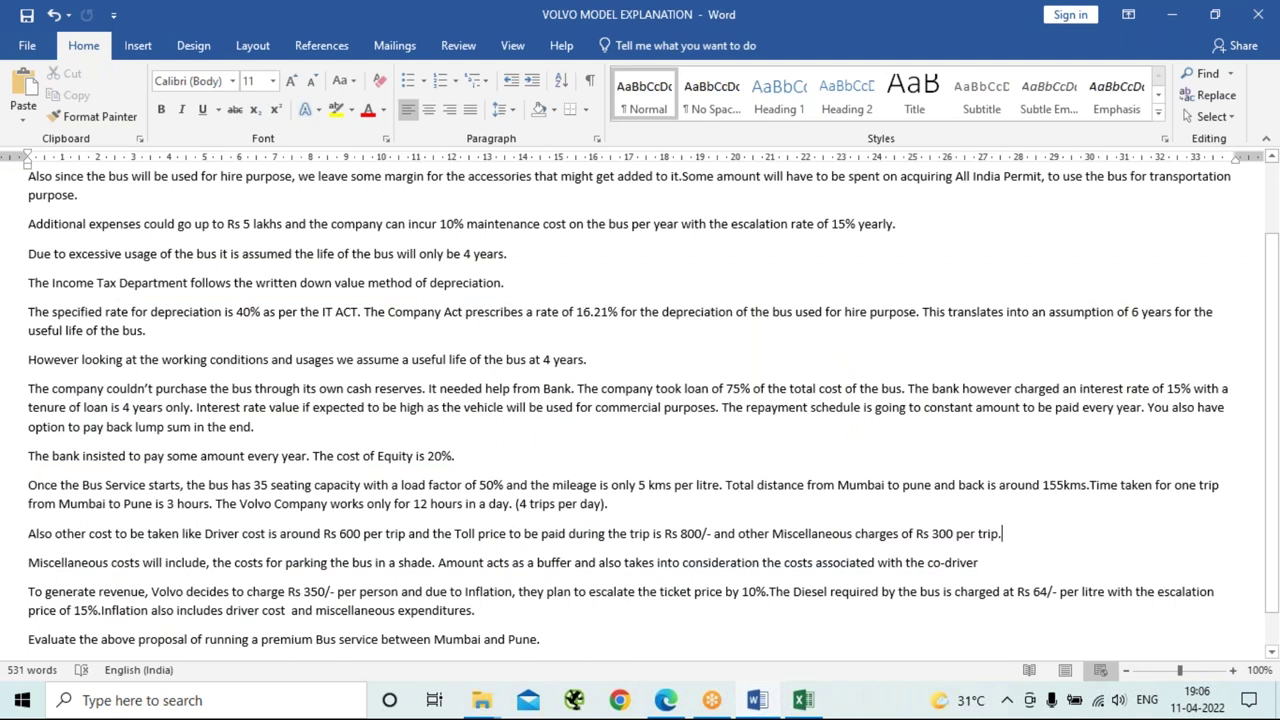
key(alt+Tab)
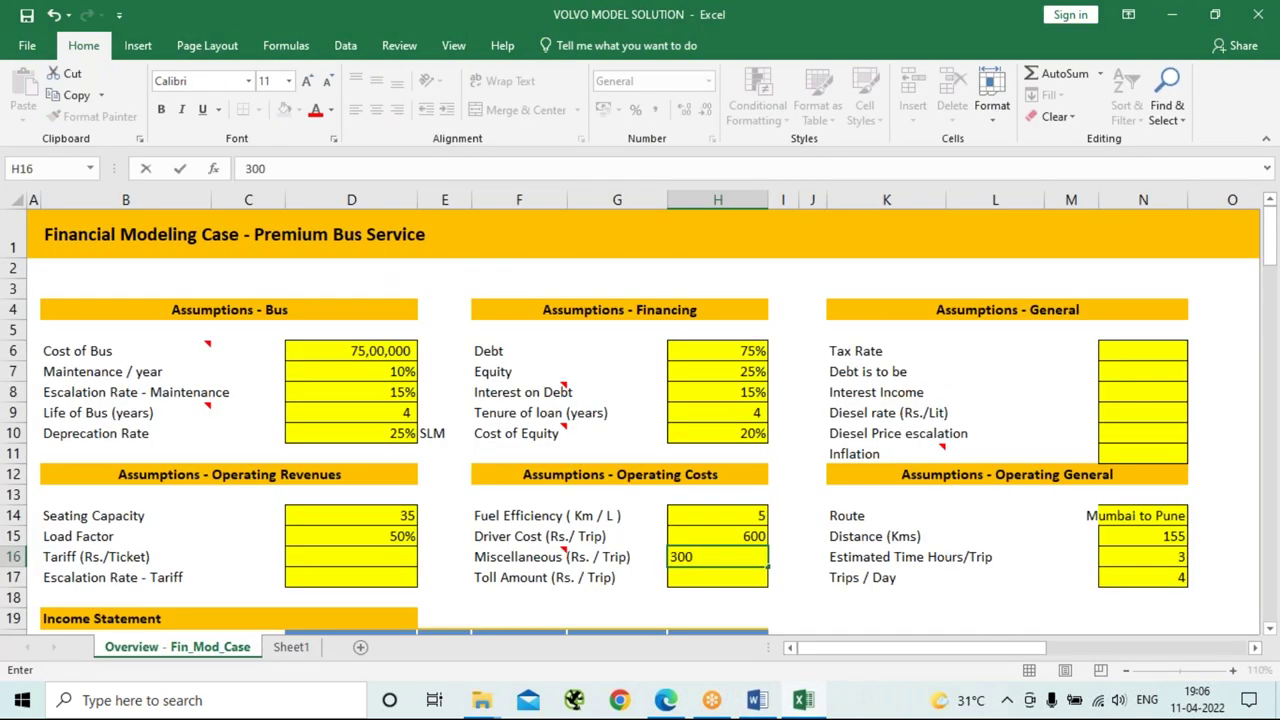
key(Return)
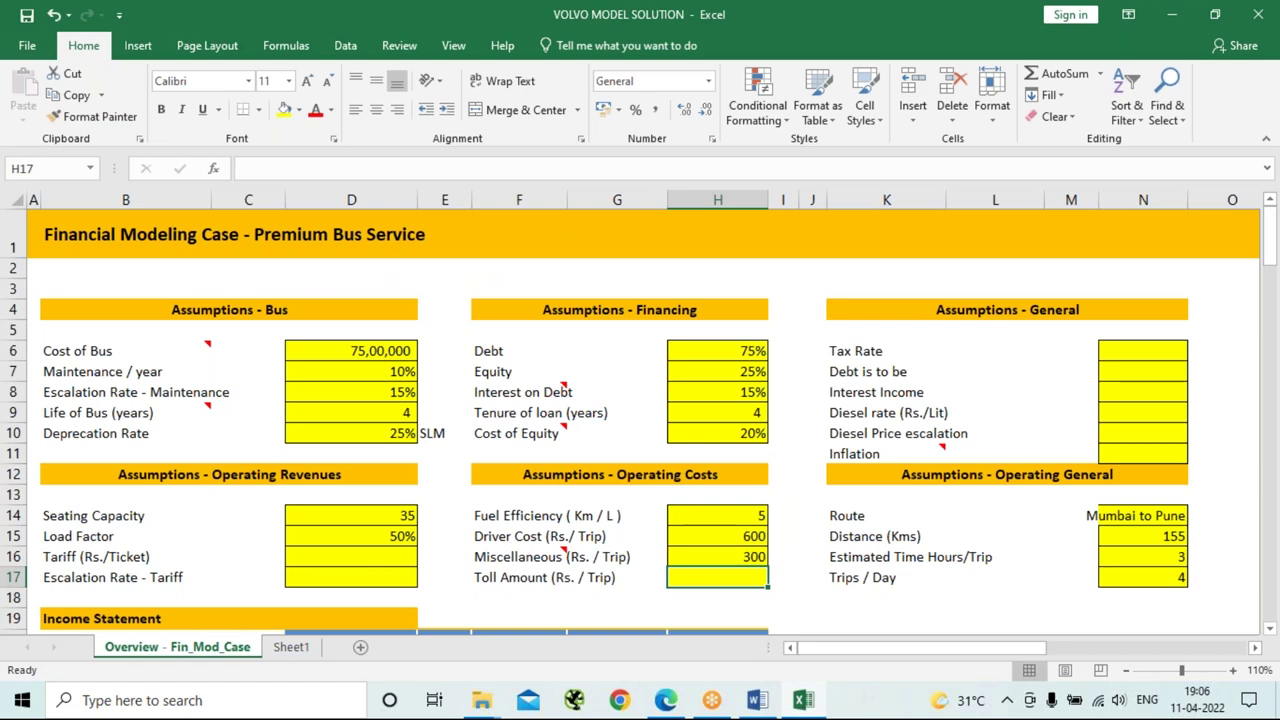
text(800)
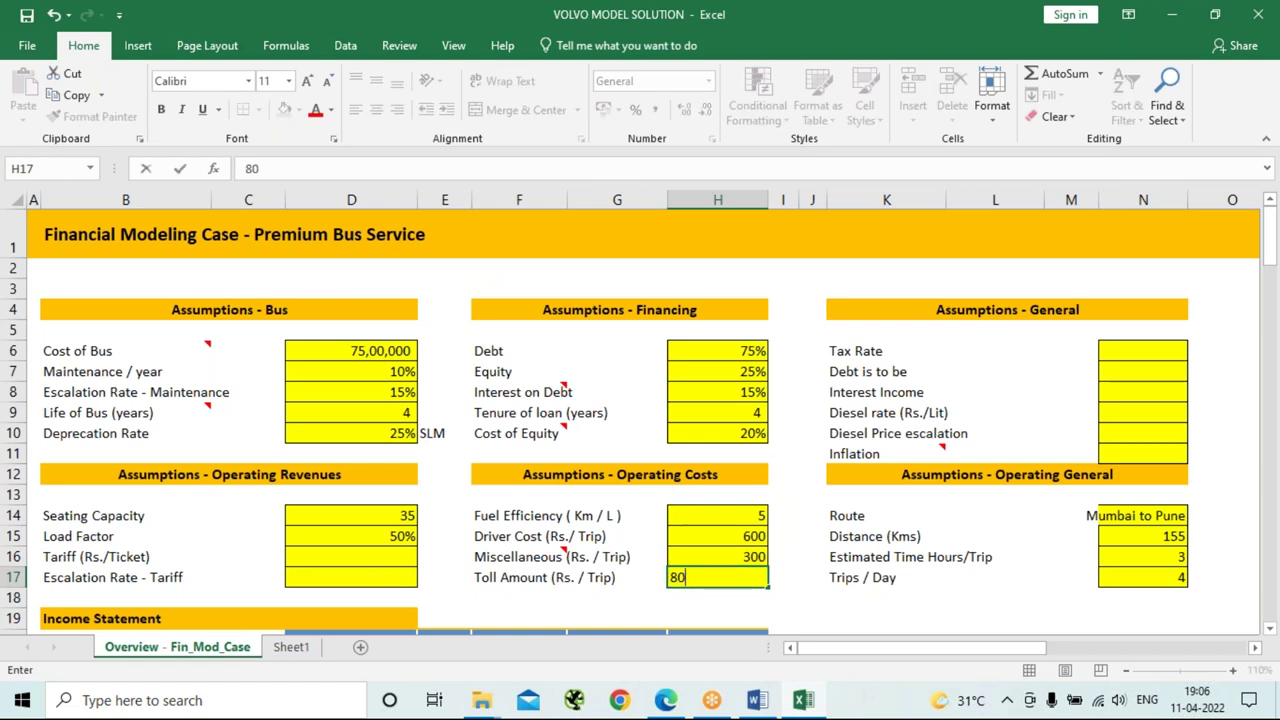
key(Return)
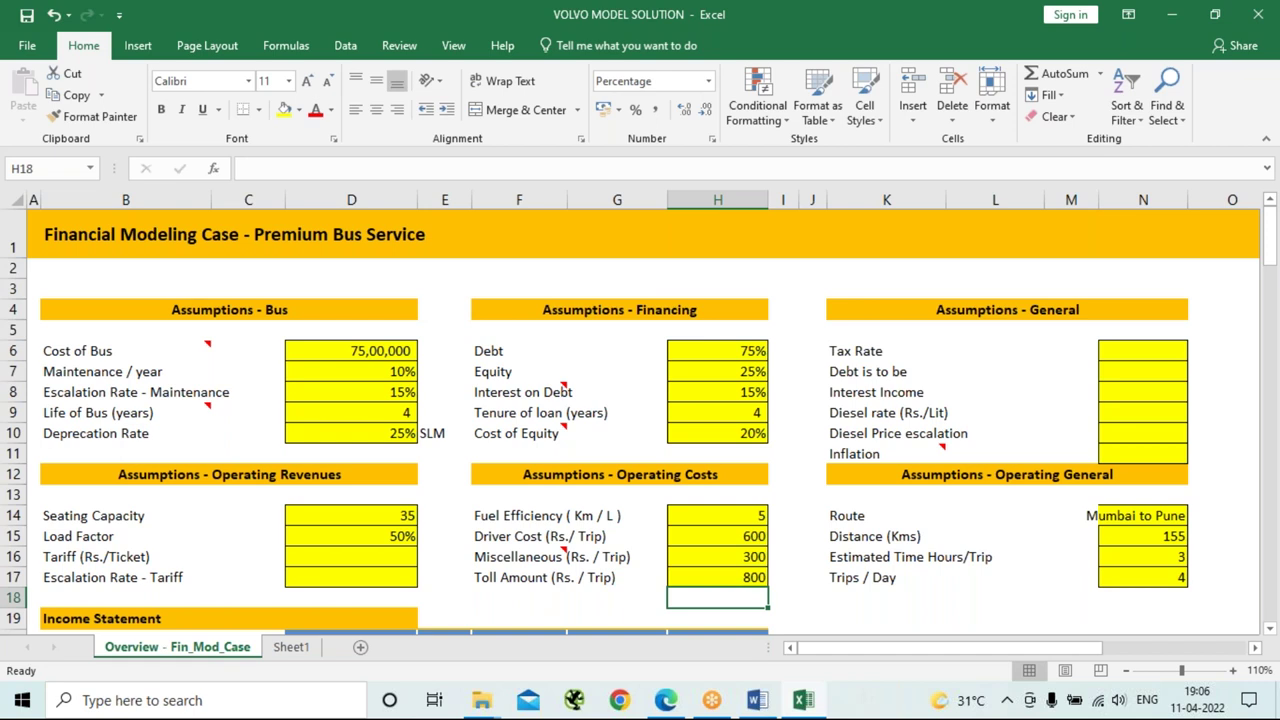
Enter a tariff of 350 Rs/ticket in D16 and 10% tariff escalation in D17.
click(306, 557)
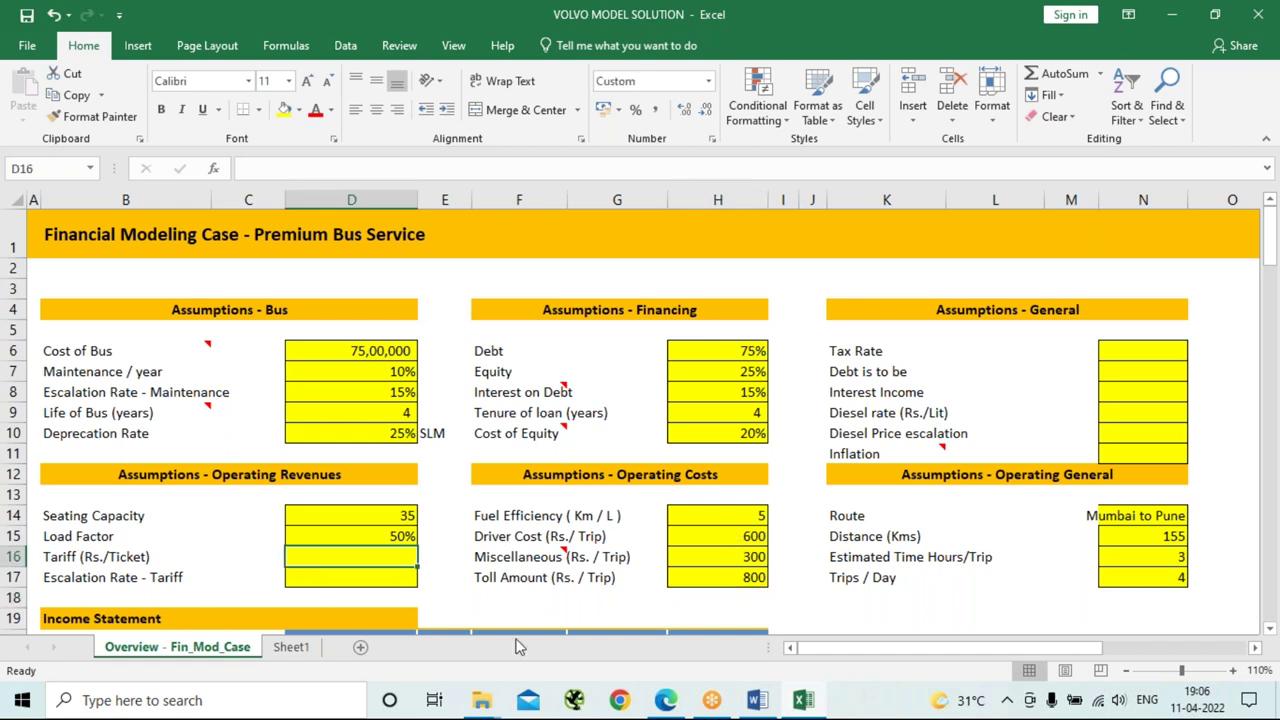
key(alt+Tab)
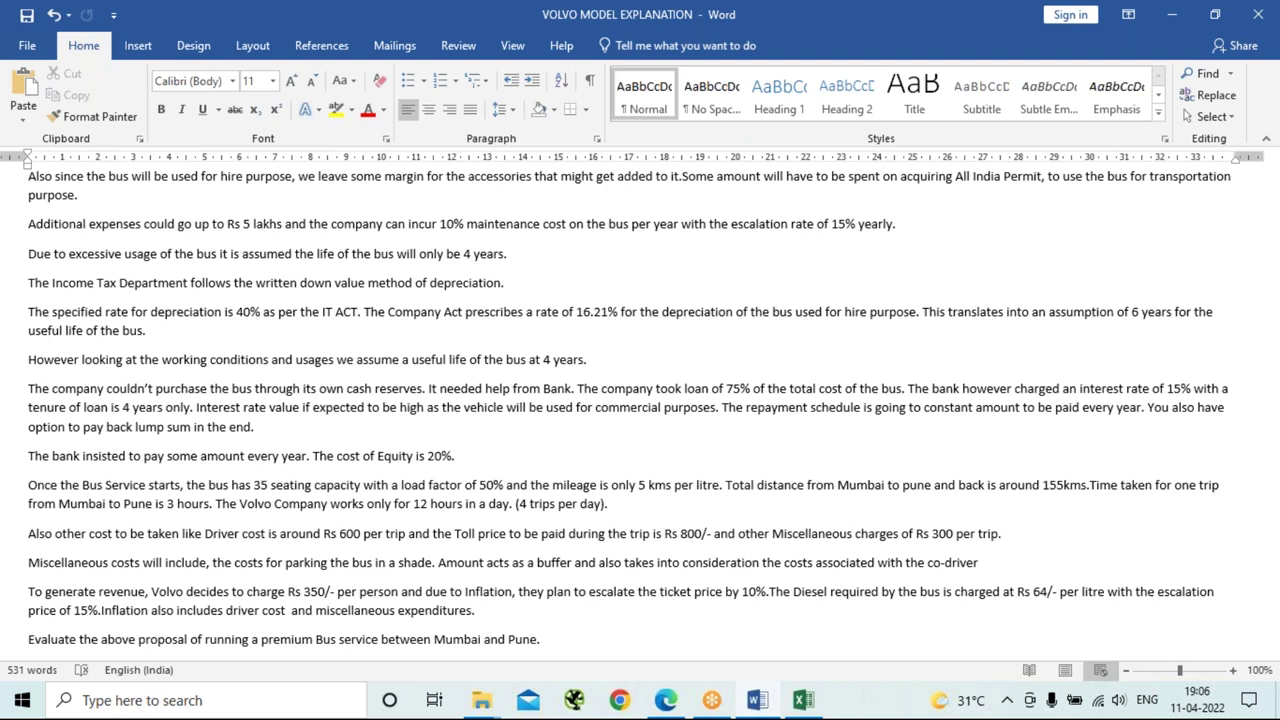
key(alt+Tab)
text(350)
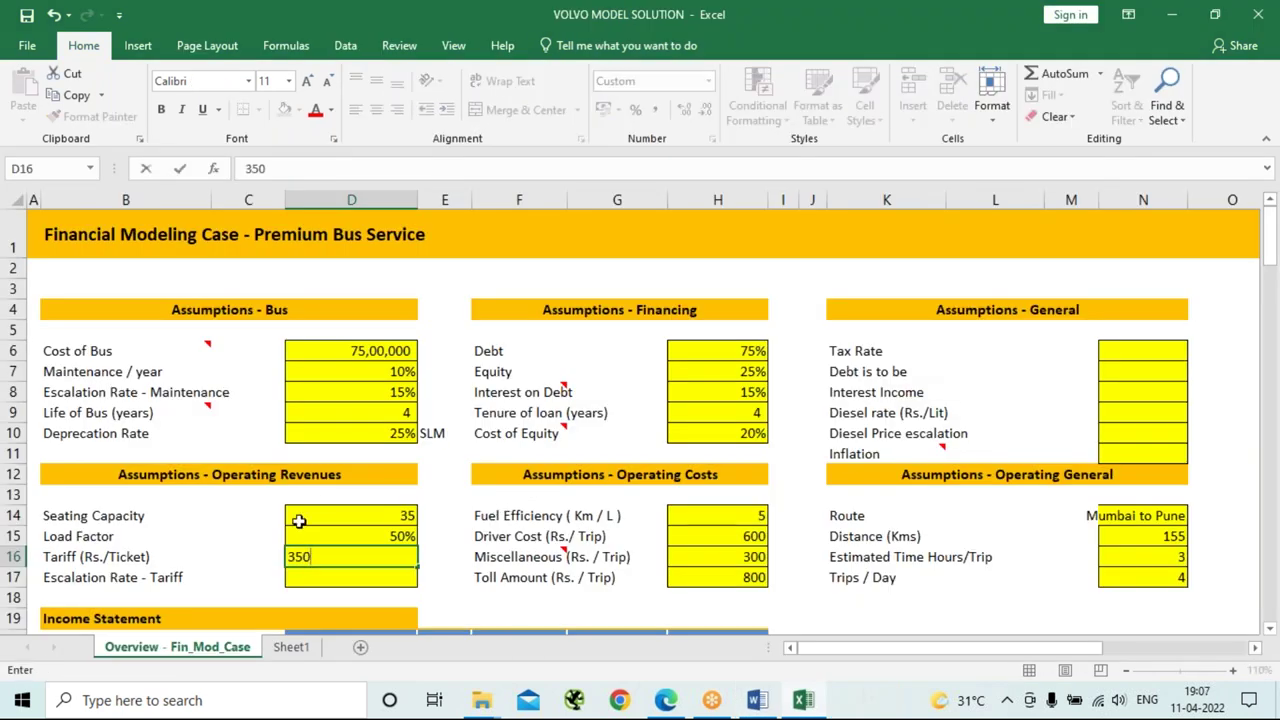
click(309, 577)
mouse_move(502, 706)
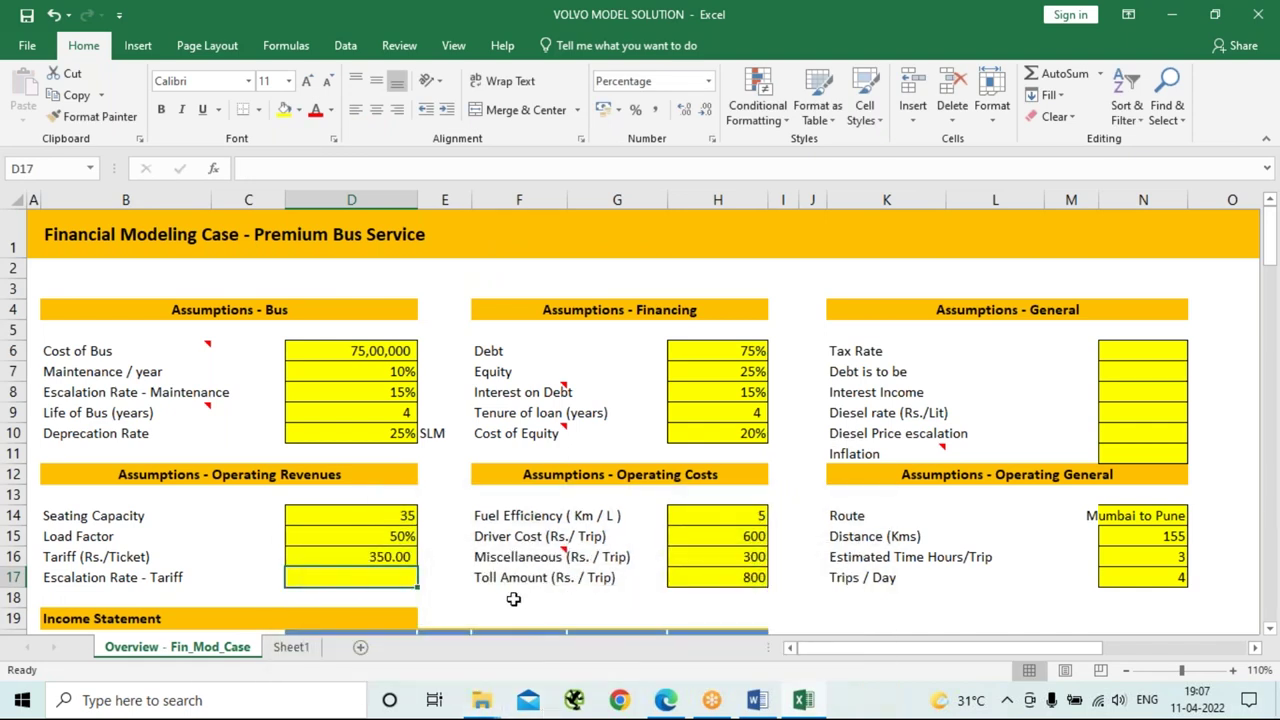
text(10)
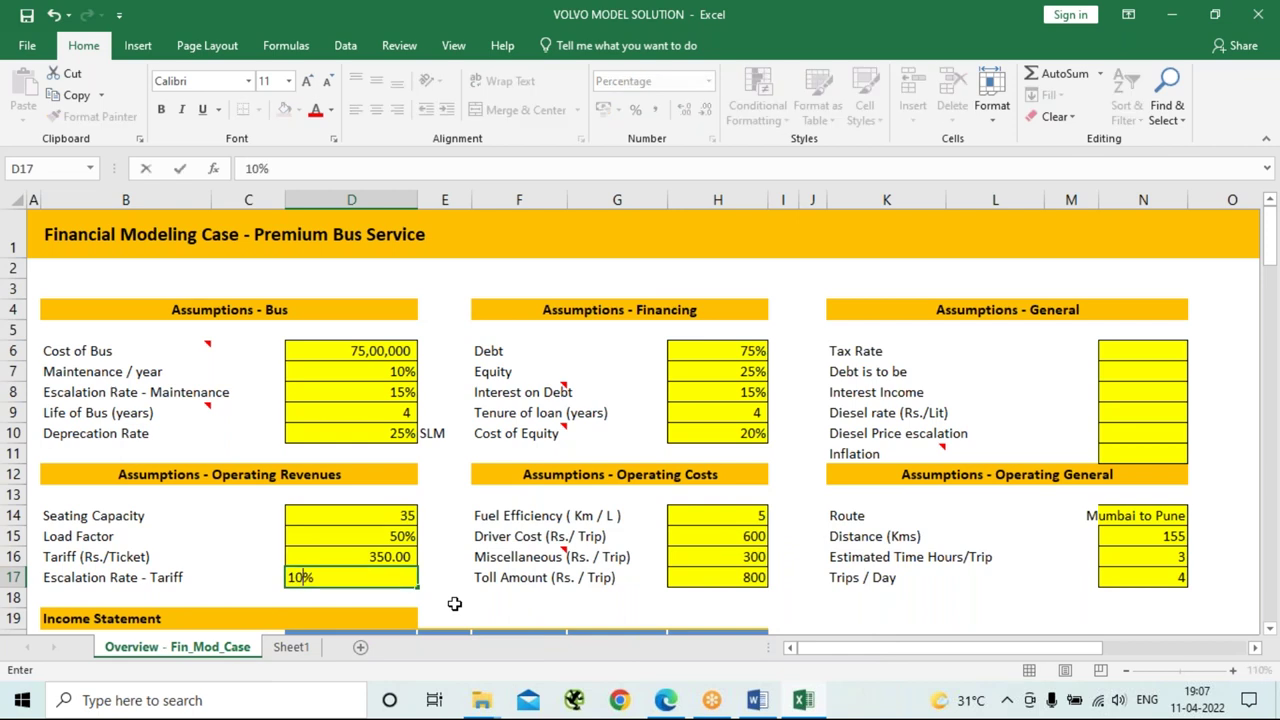
key(Tab)
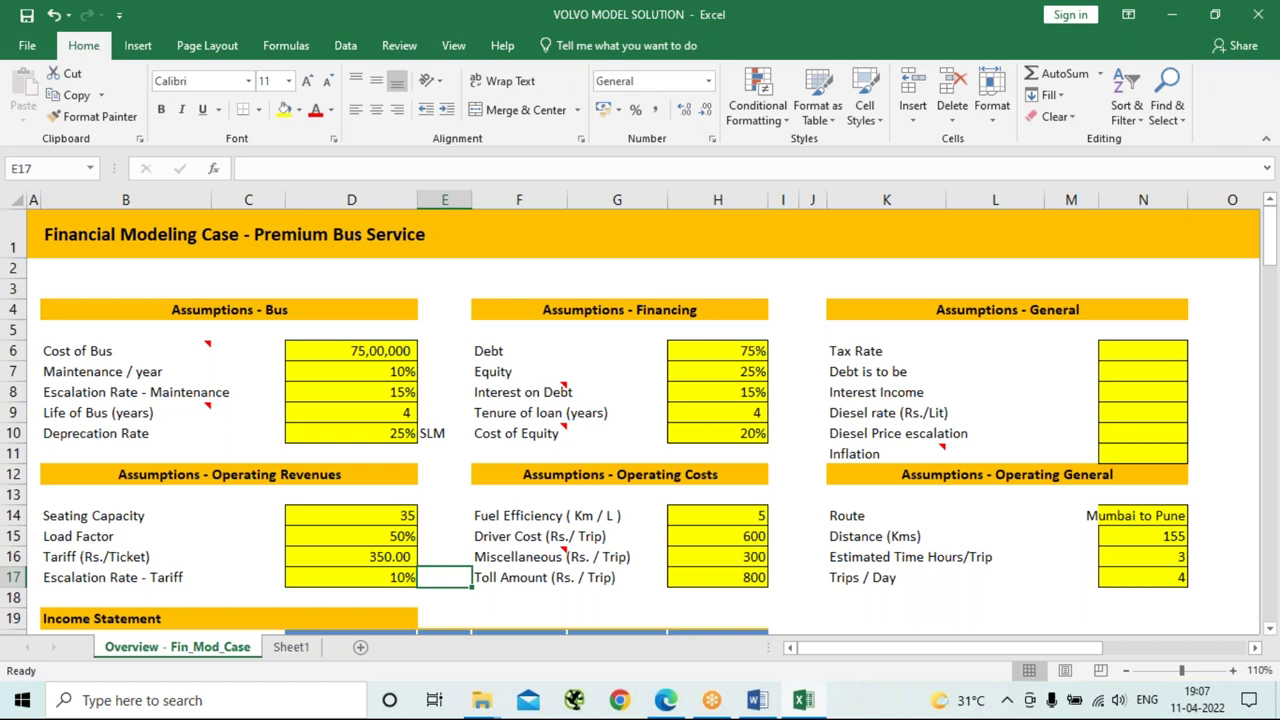
Enter a diesel rate of 64 in N9 and 15% diesel price escalation in N10.
click(1131, 349)
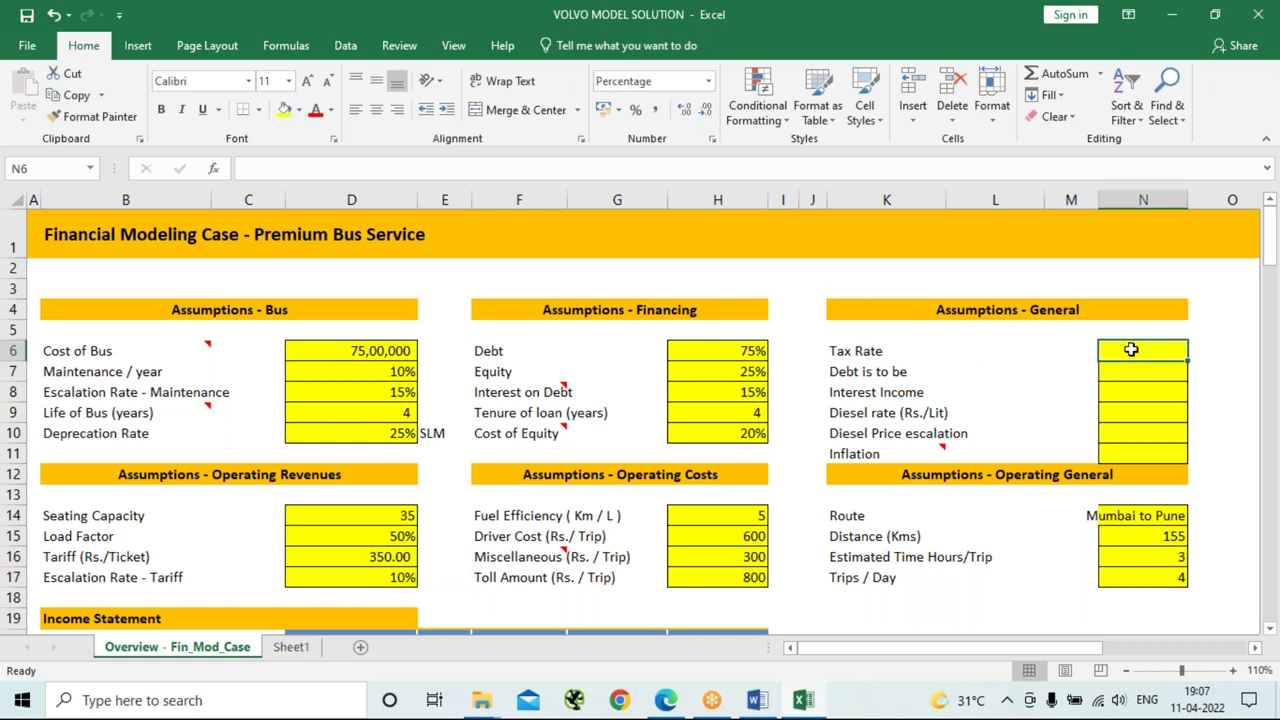
key(alt+Tab)
click(1159, 416)
text(64)
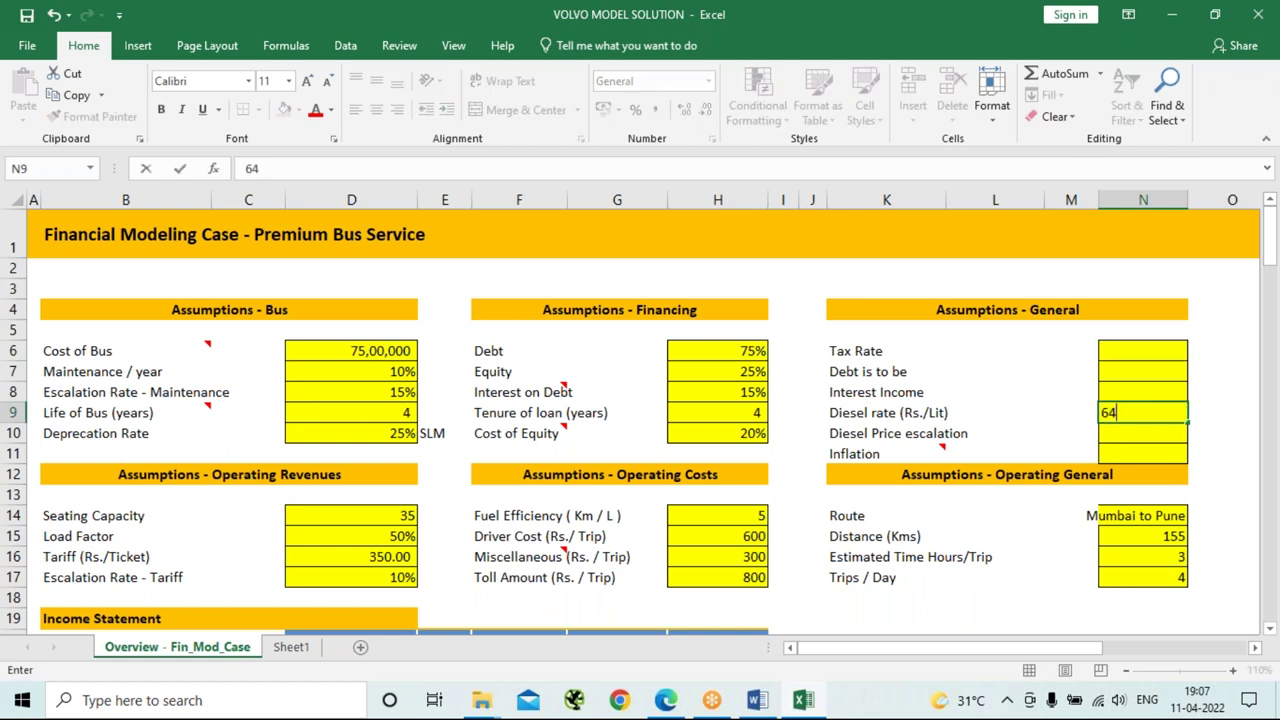
click(1145, 430)
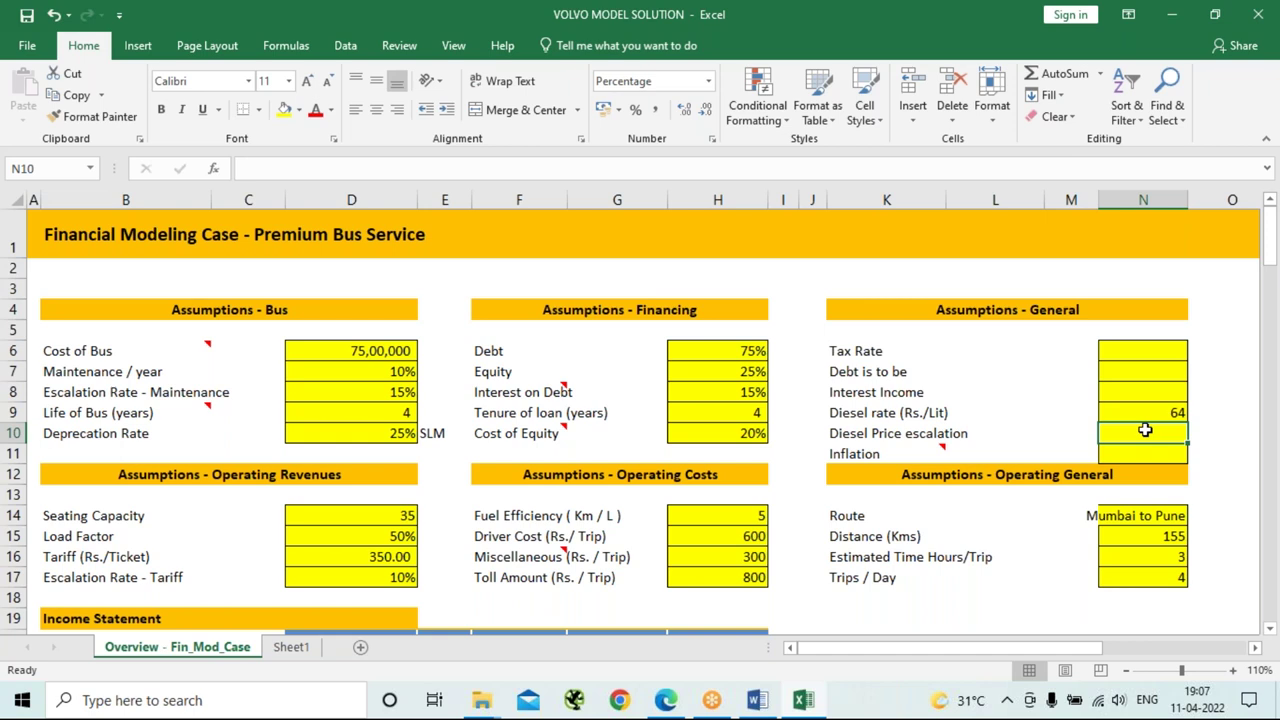
text(15)
click(1145, 430)
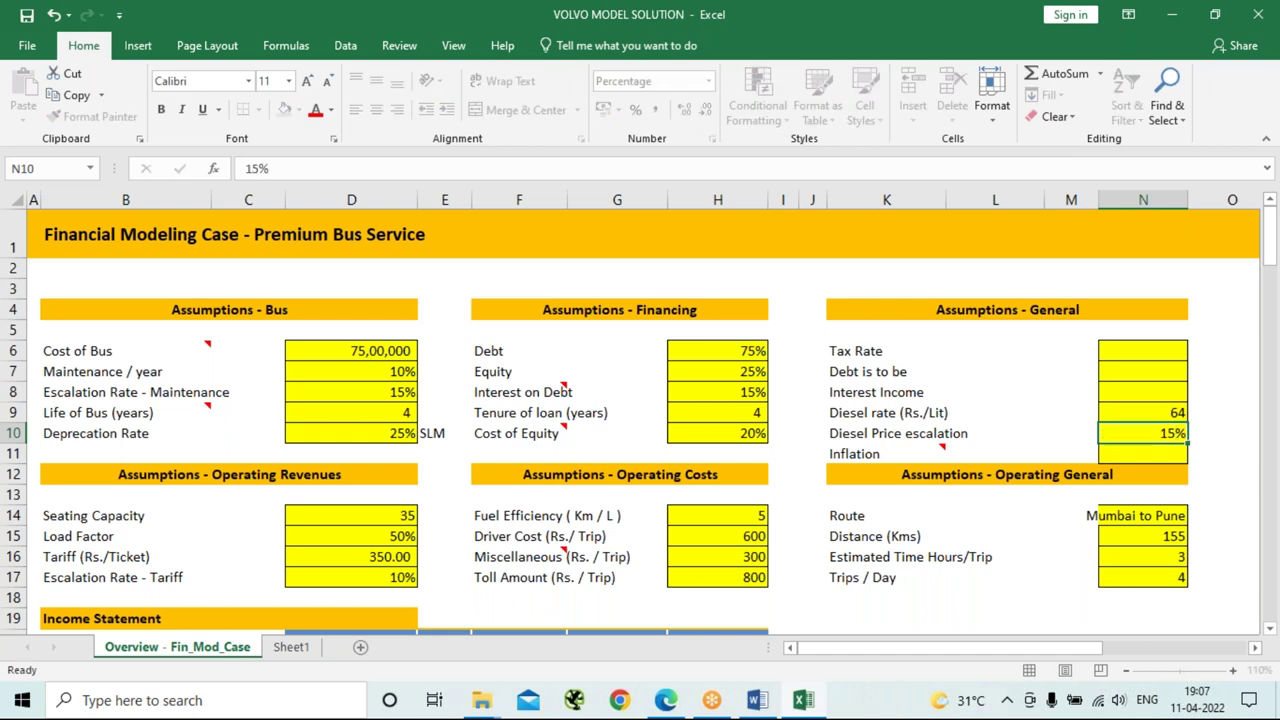
click(1232, 433)
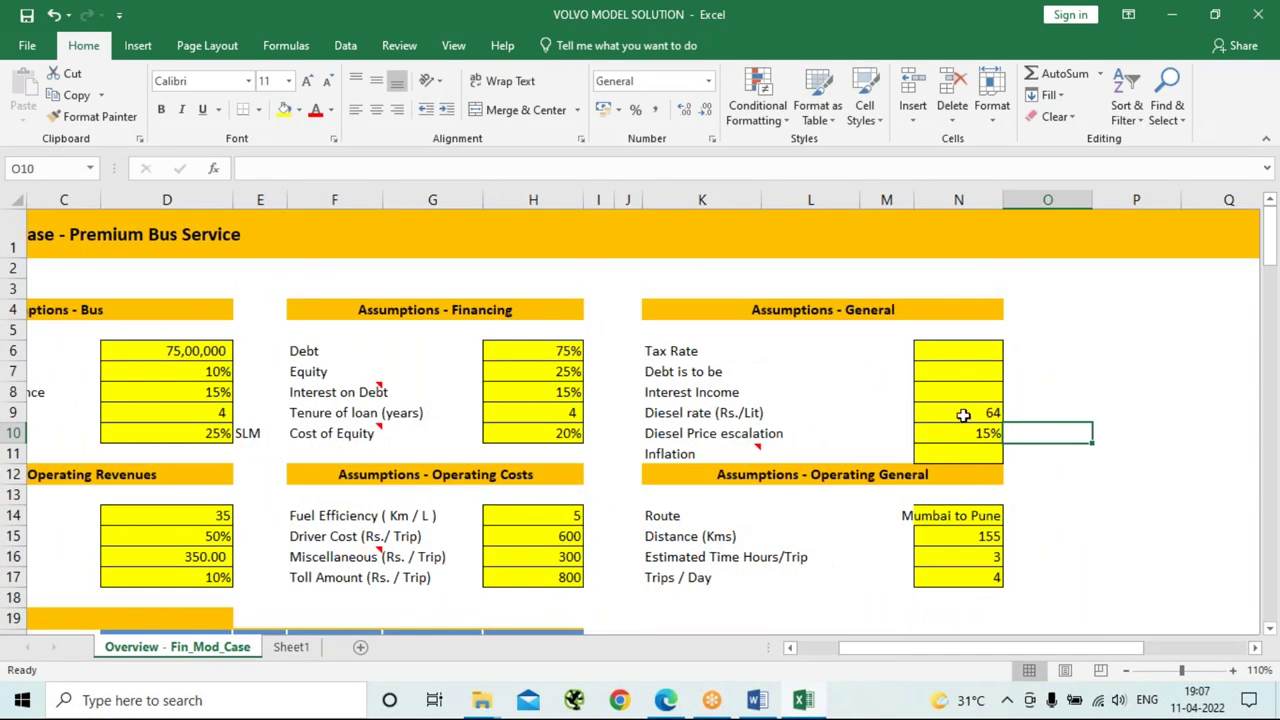
key(alt+Tab)
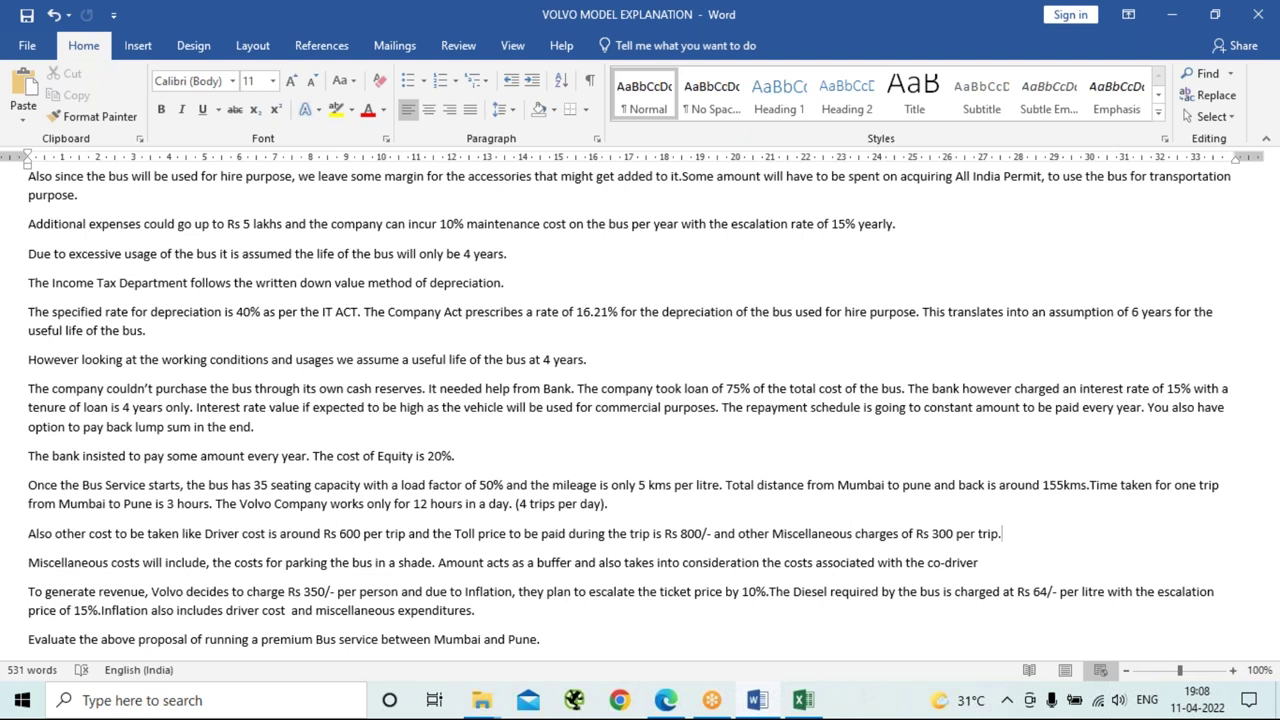
Enter 15% in the Inflation cell N11 of the general assumptions.
key(alt+Tab)
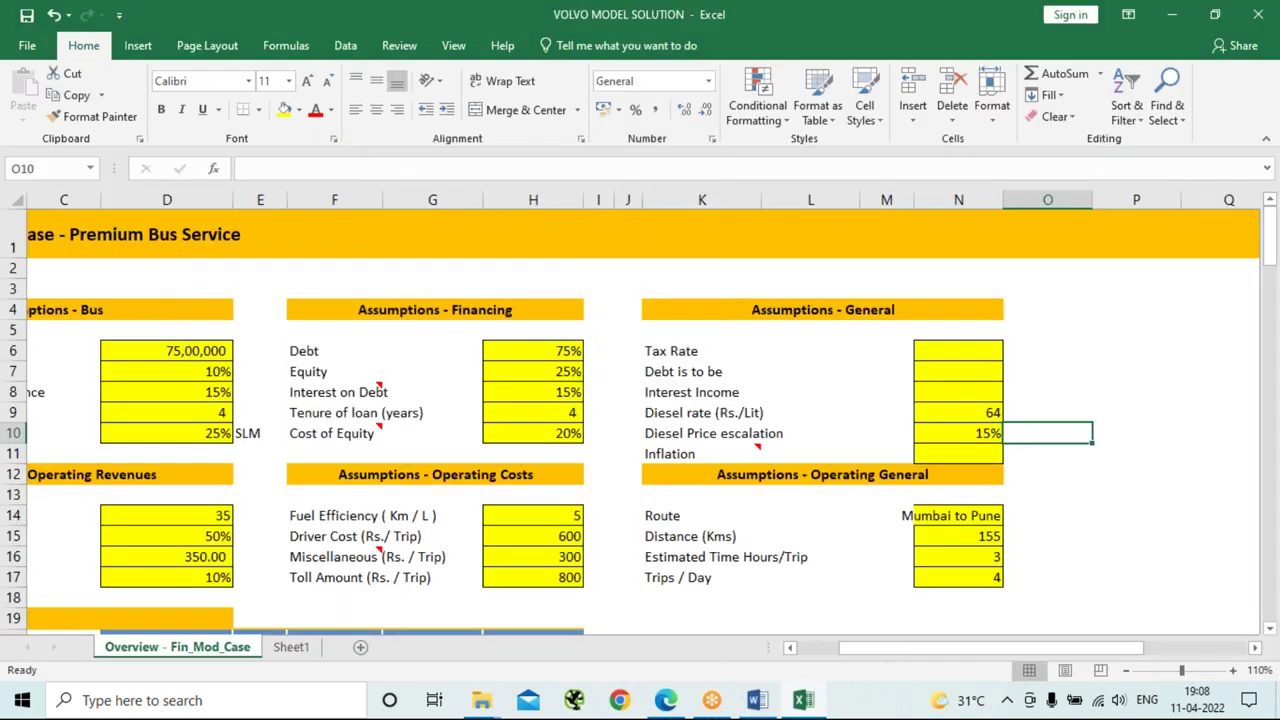
click(966, 457)
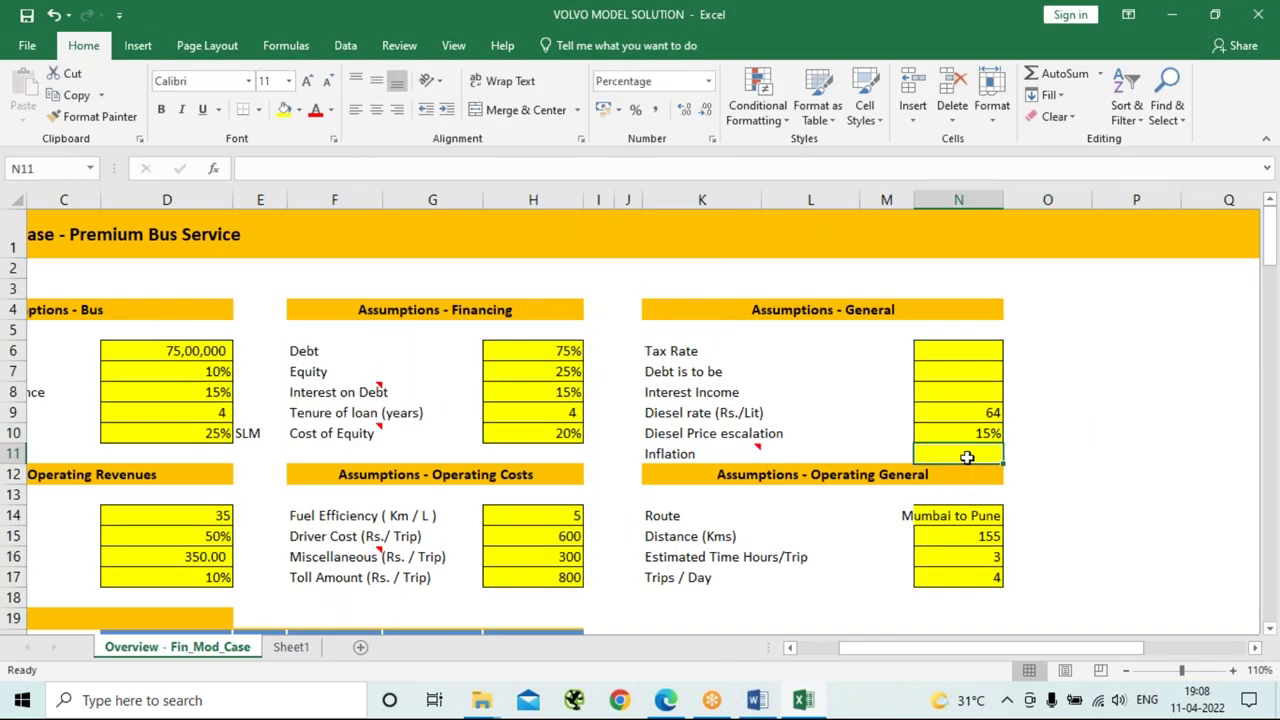
mouse_move(756, 452)
text(15)
key(Up)
key(Up)
key(Up)
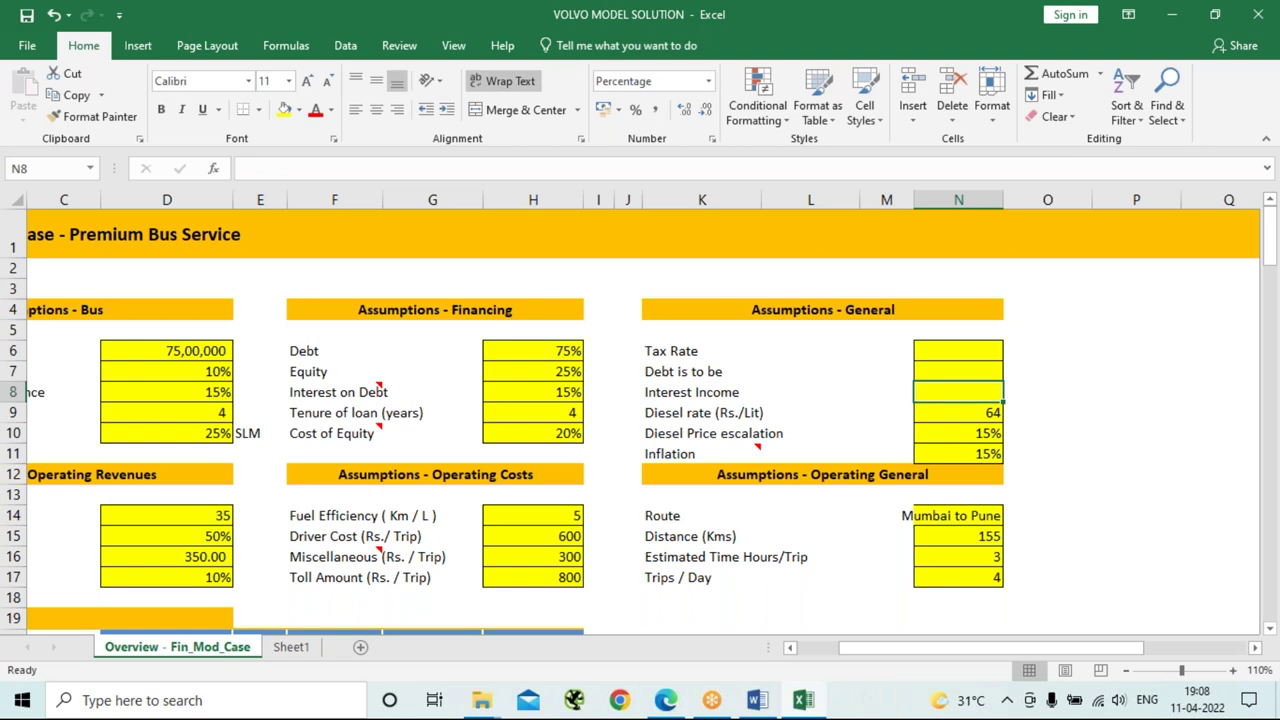
key(alt+Tab)
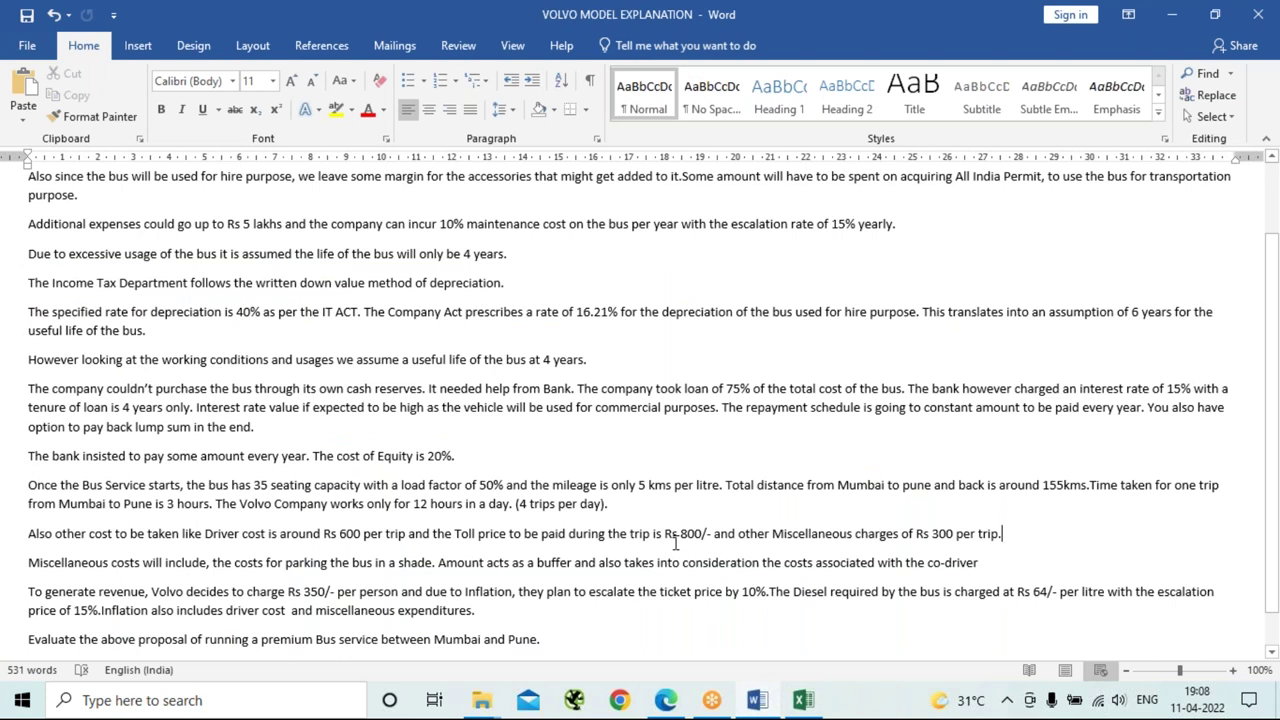
Enter 5% in the Tax Rate cell N6, checking the tax line in Word.
scroll(675, 543, down, 1)
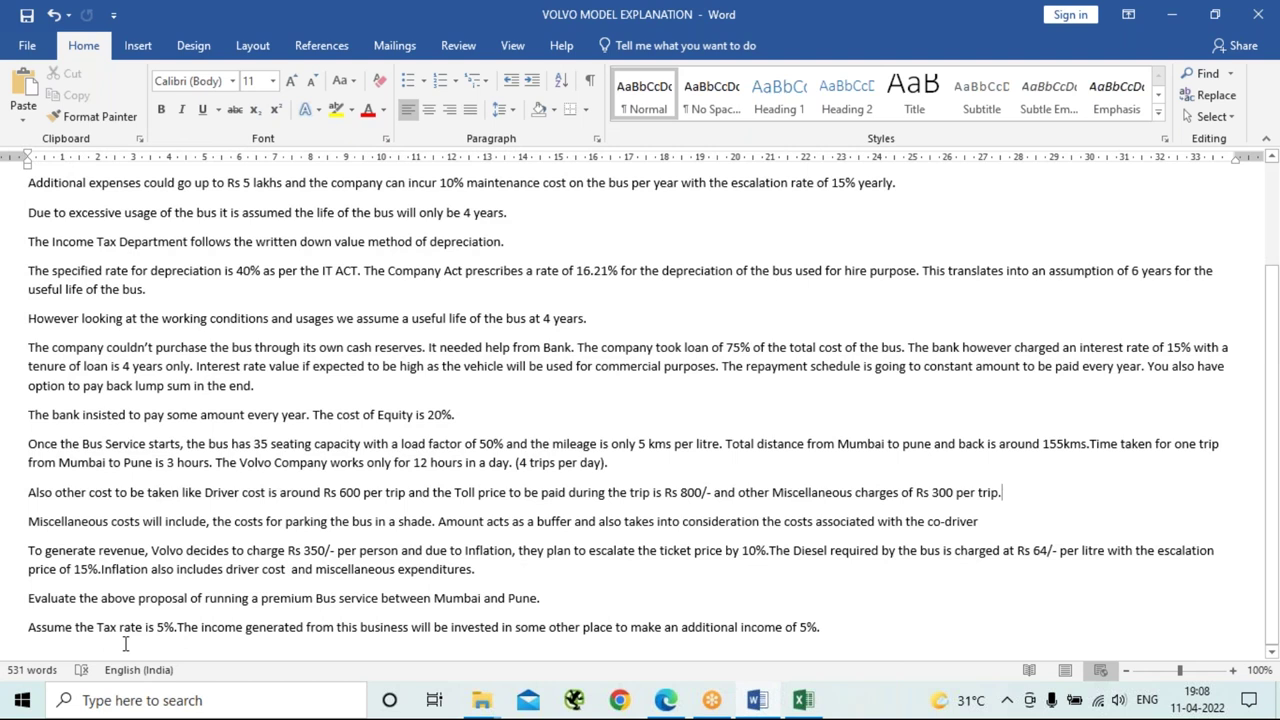
key(alt+Tab)
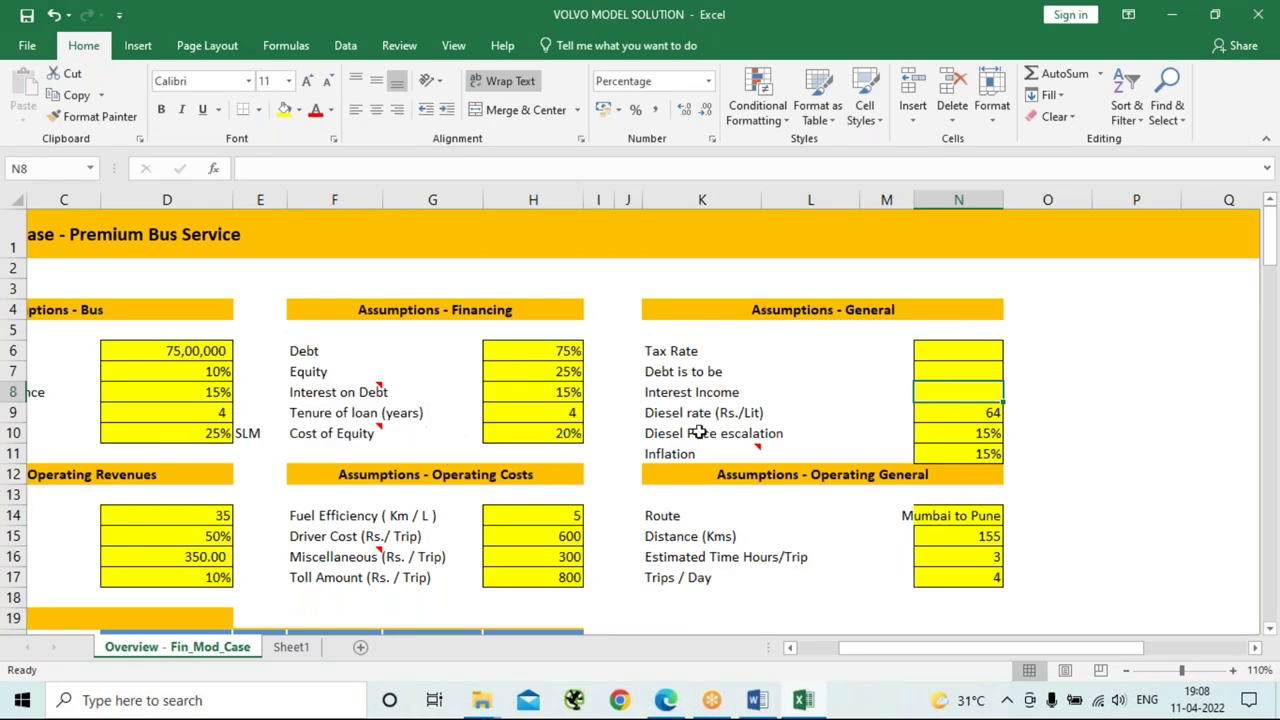
click(953, 354)
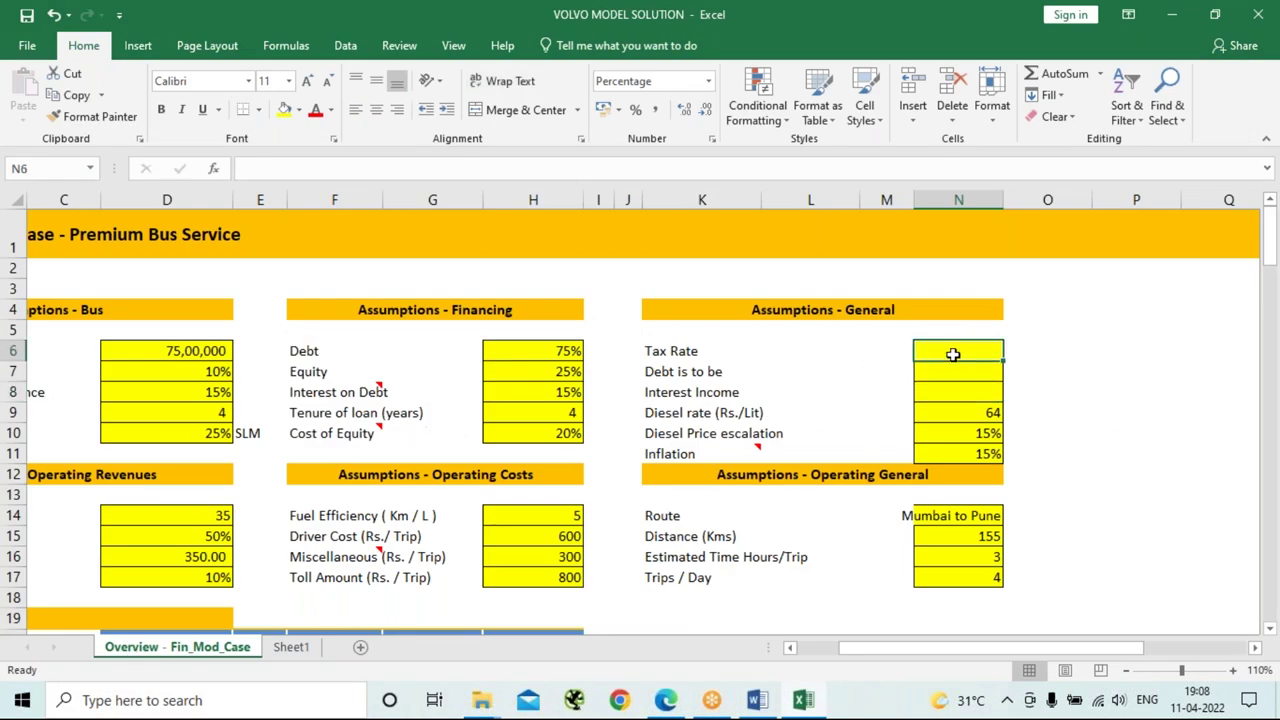
text(5)
key(Return)
key(Return)
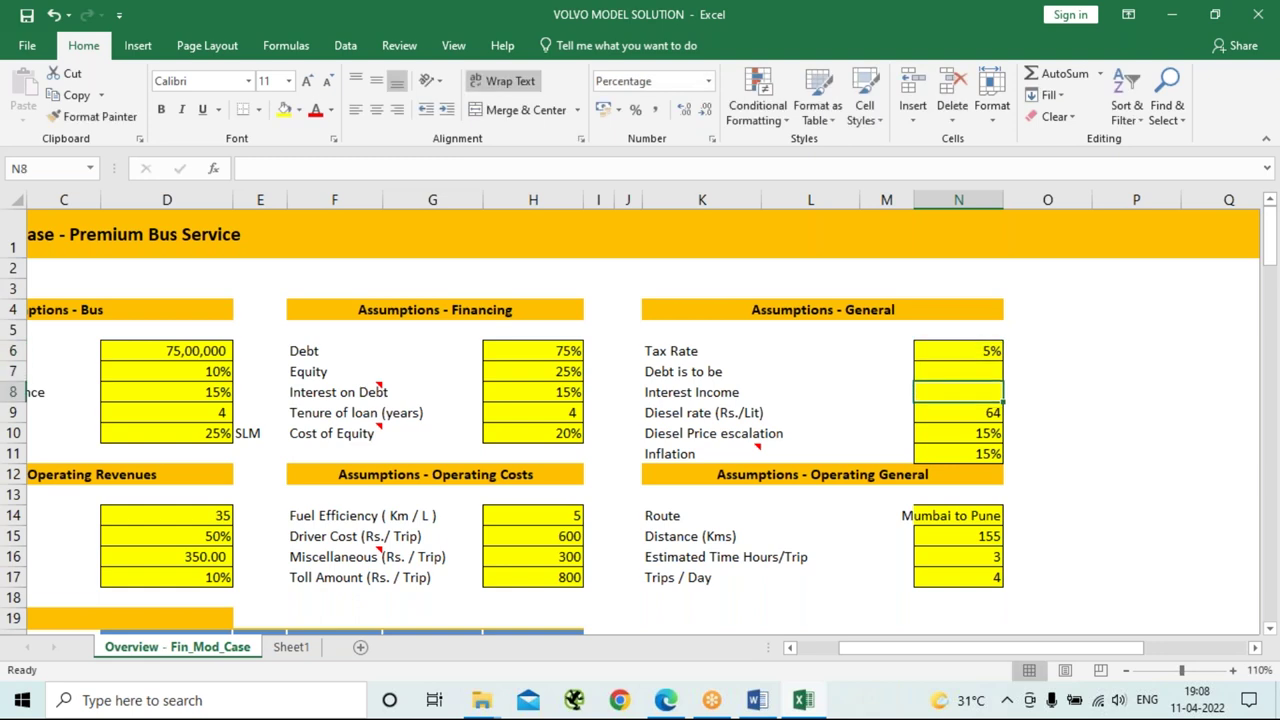
key(alt+Tab)
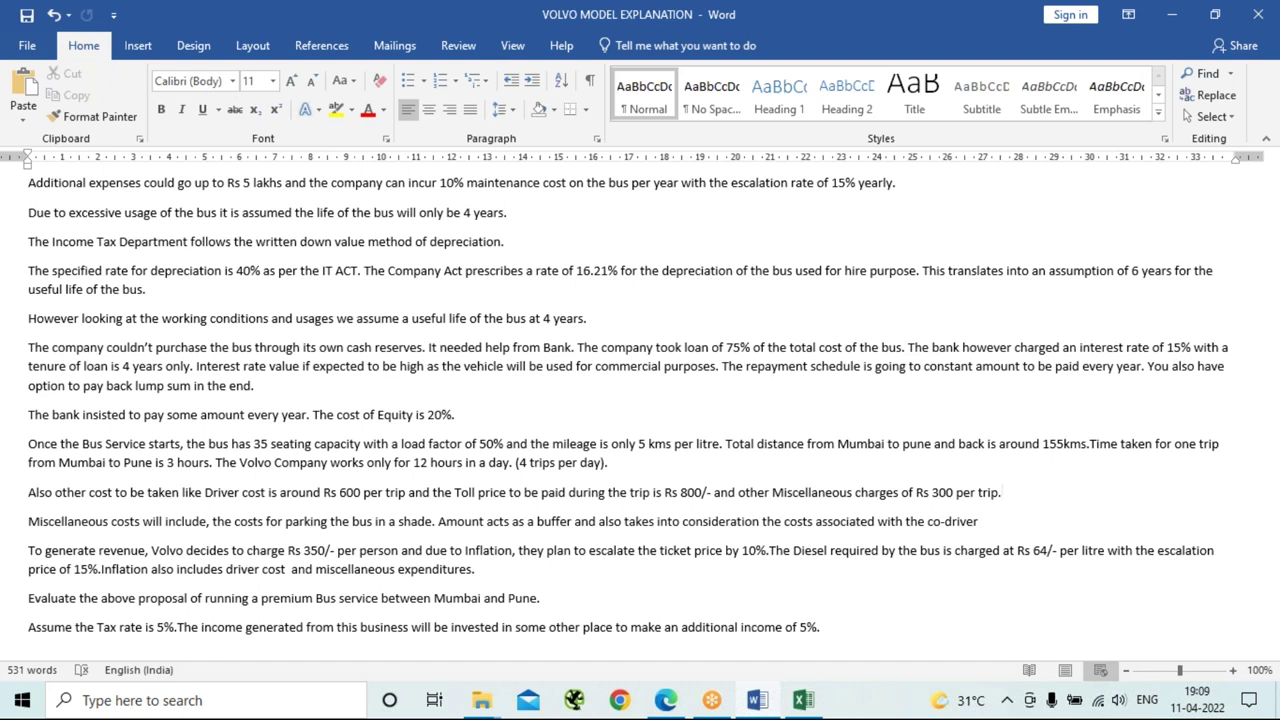
key(alt+Tab)
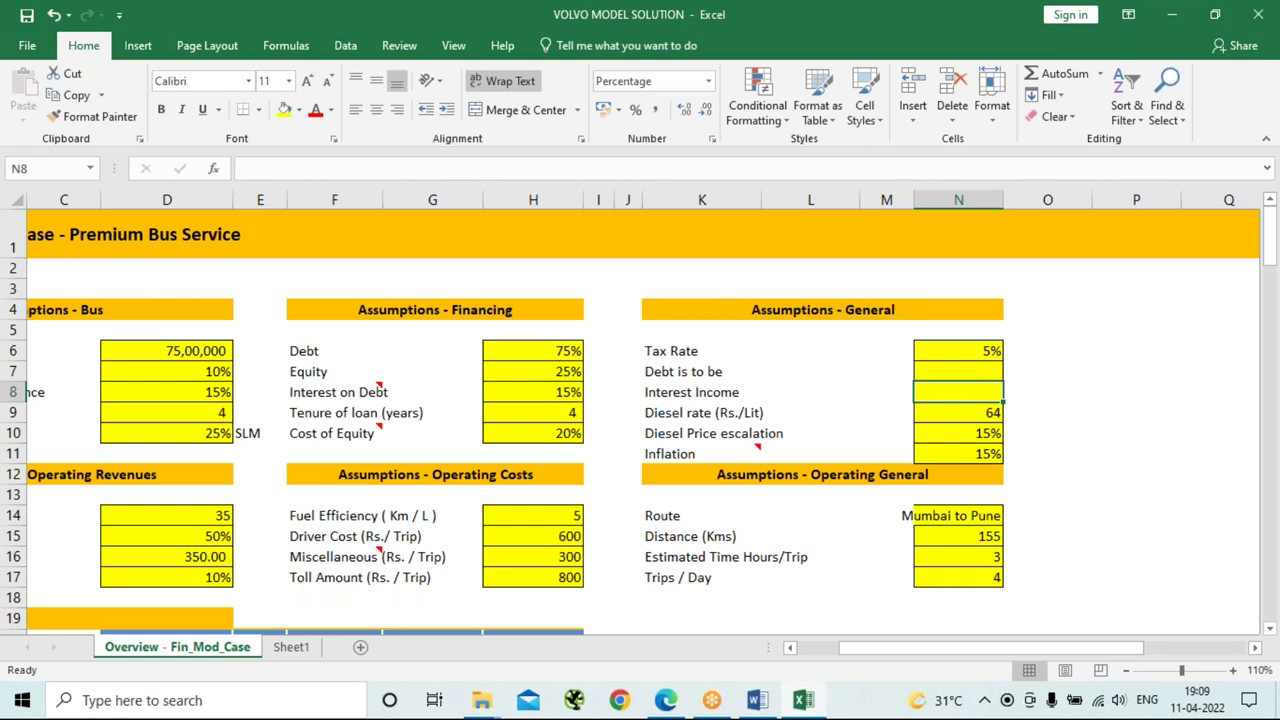
Enter 5 for Interest Income and set Debt to =7500000*75%, giving 5625000.
text(5)
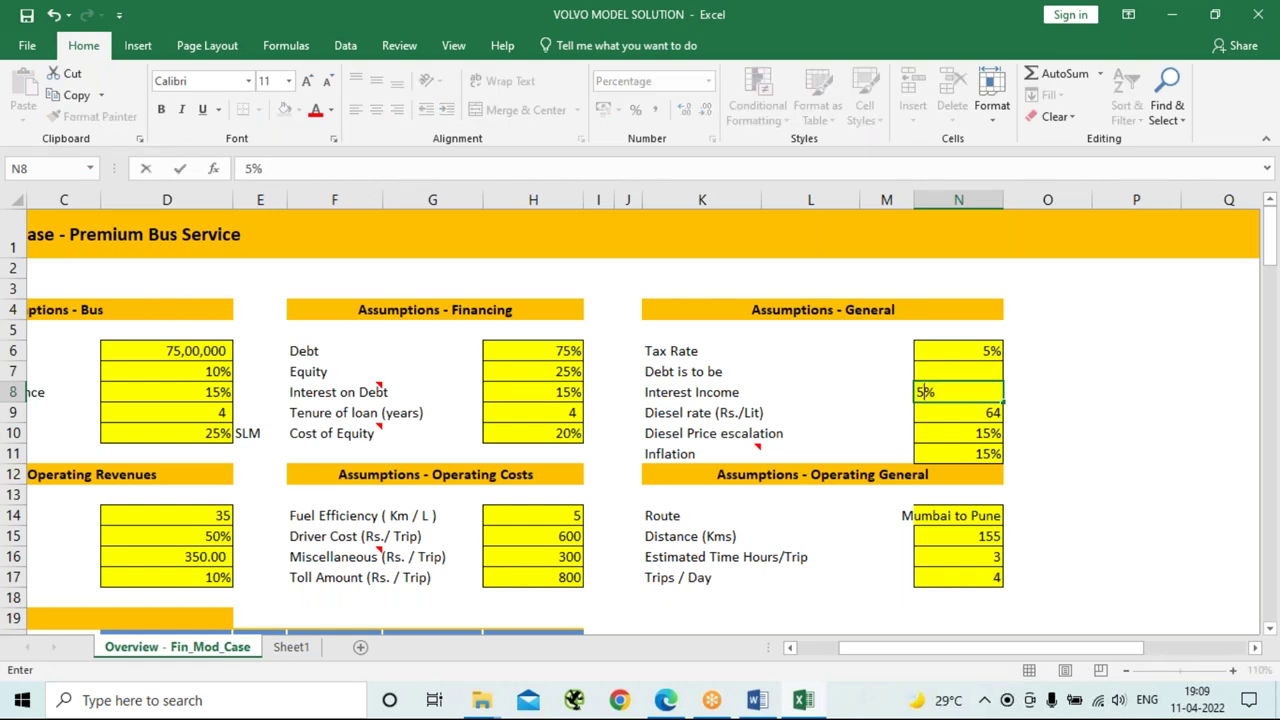
key(Up)
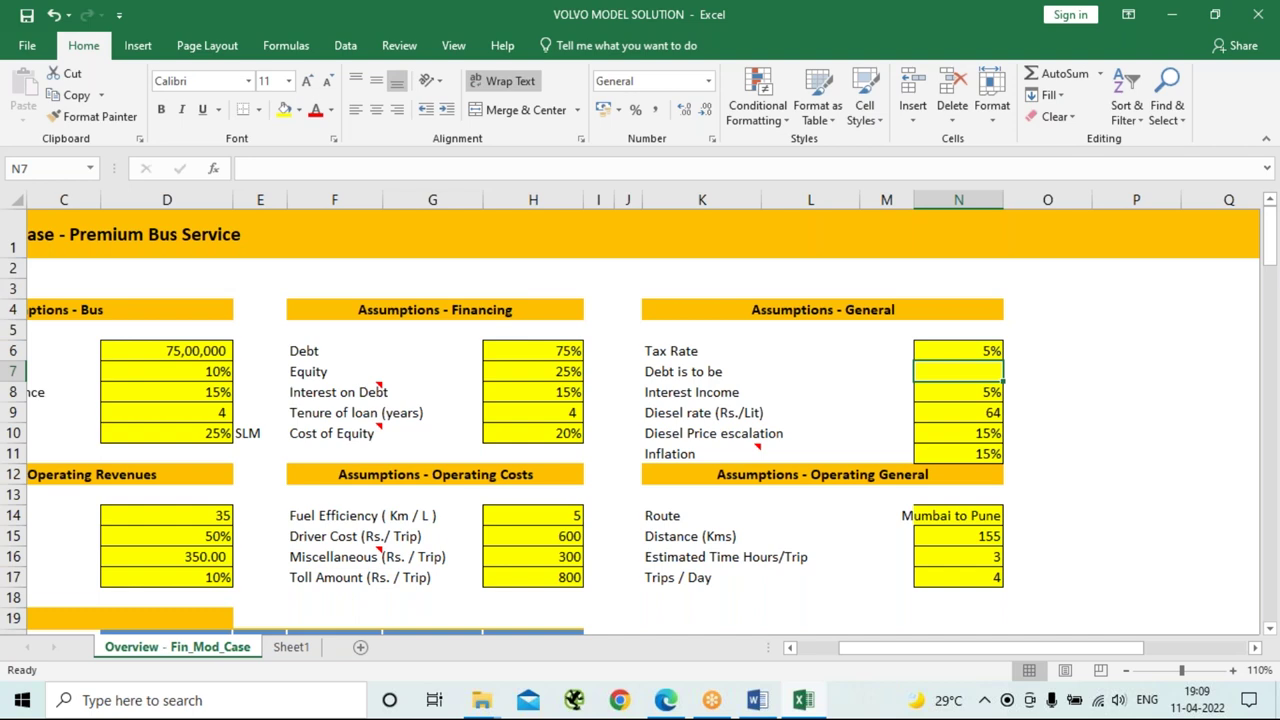
text(=)
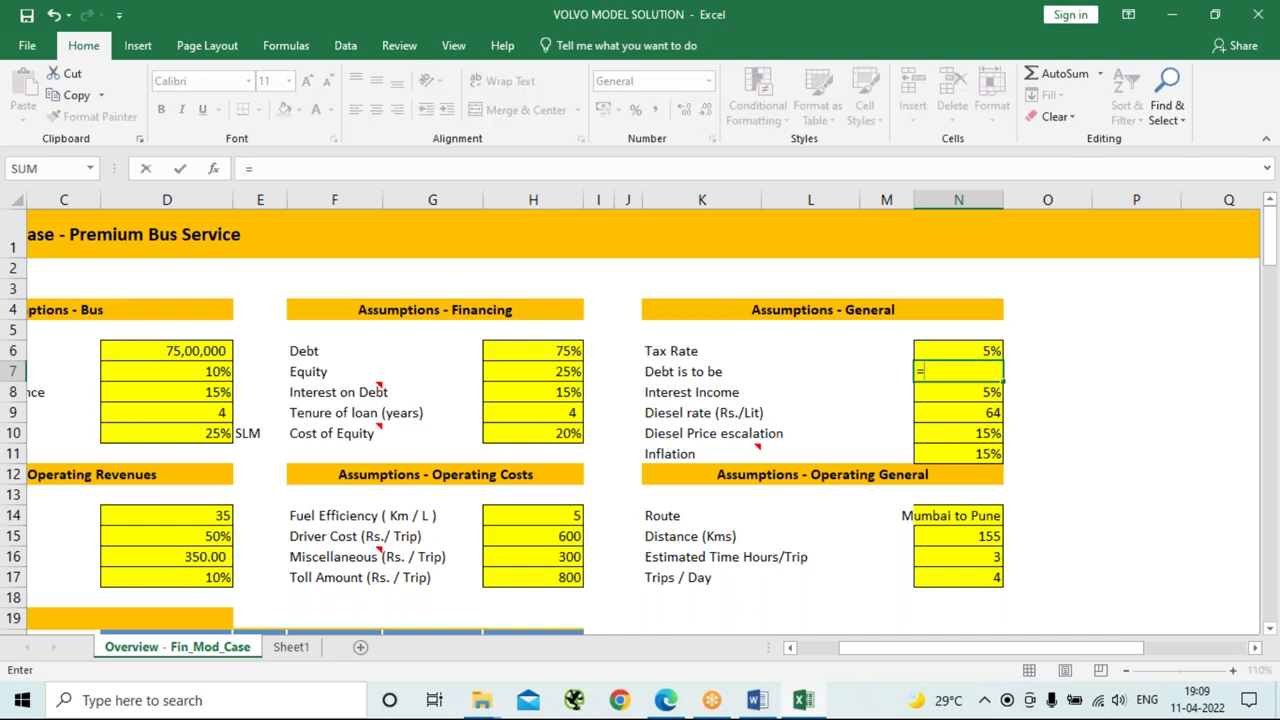
text(75000)
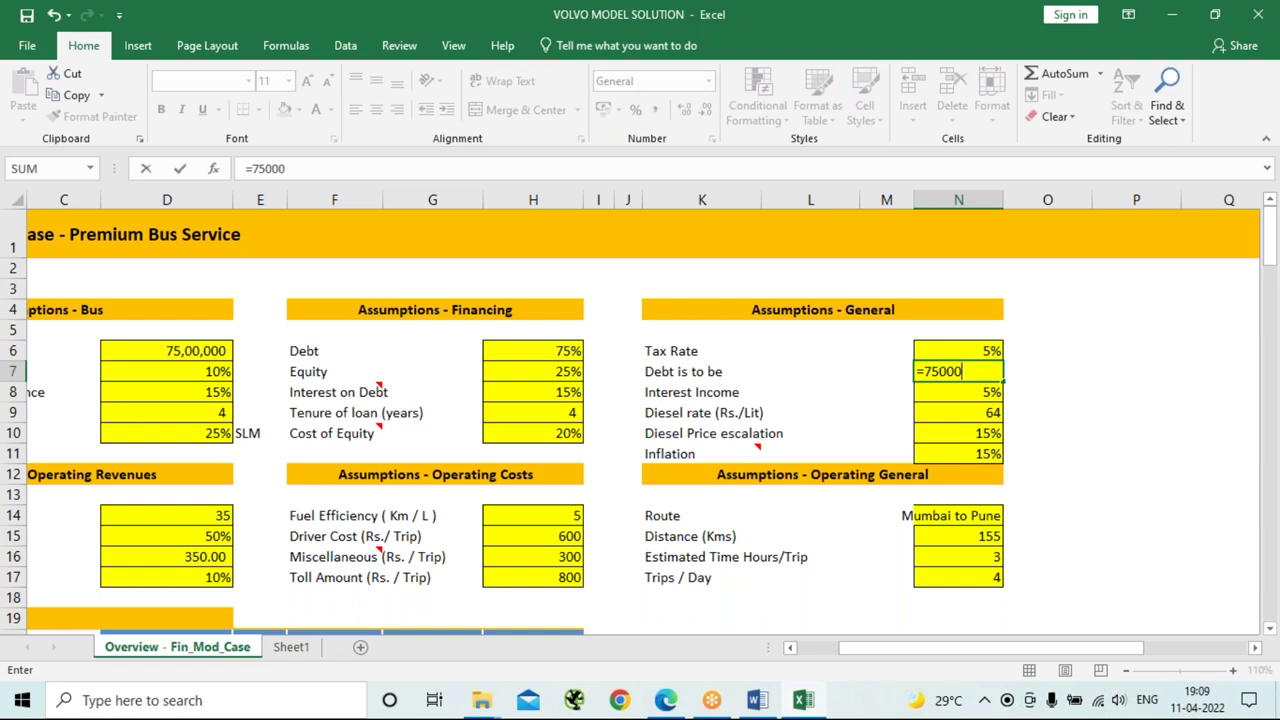
text(00)
text(*75)
text(%)
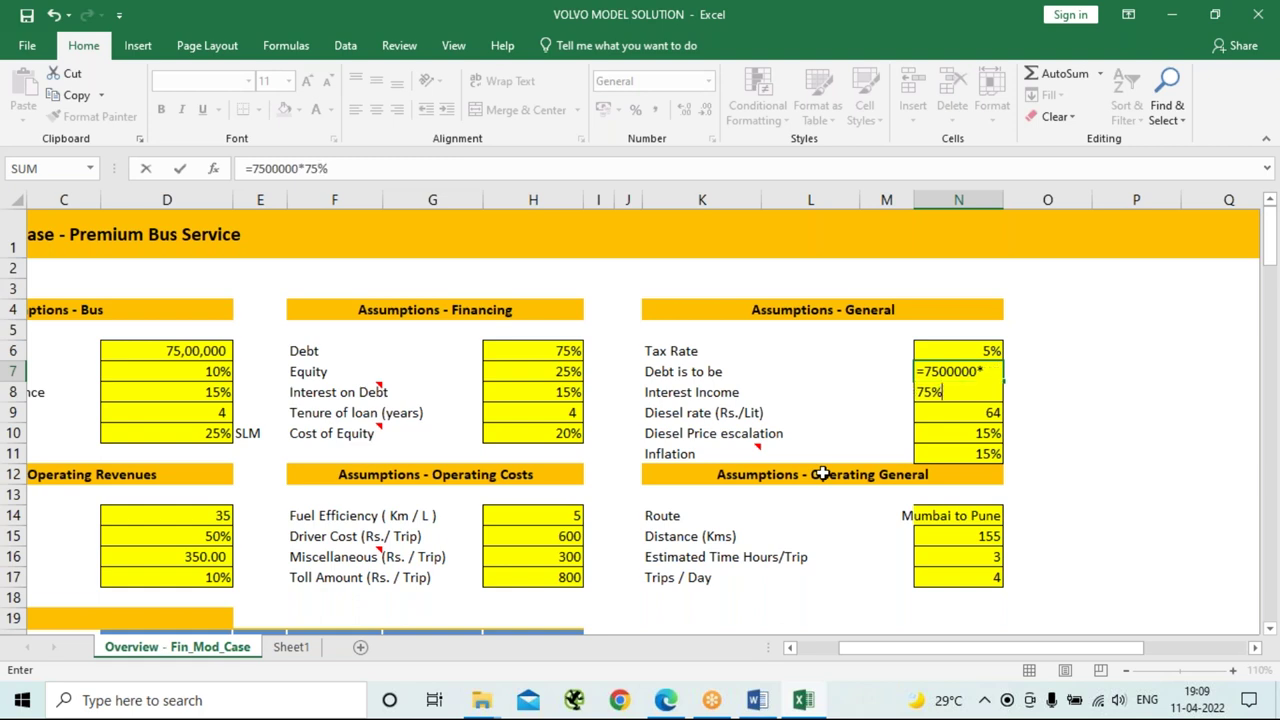
key(Return)
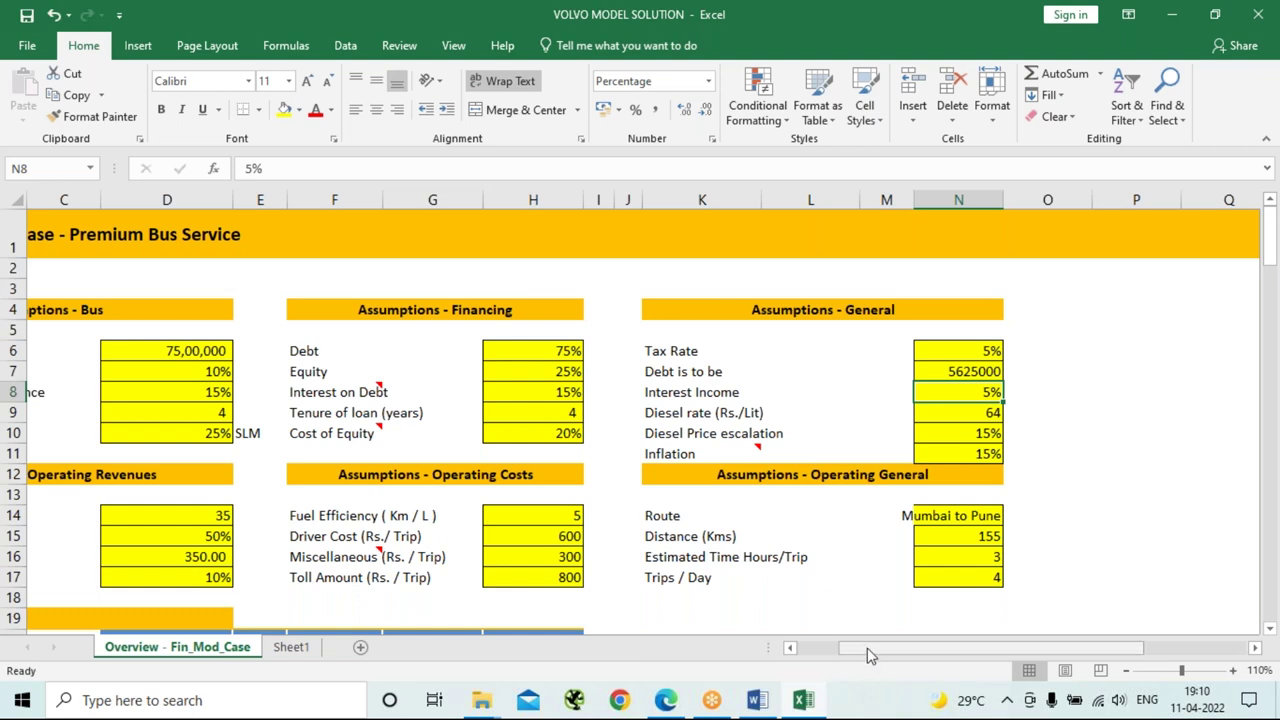
drag(868, 649, 850, 652)
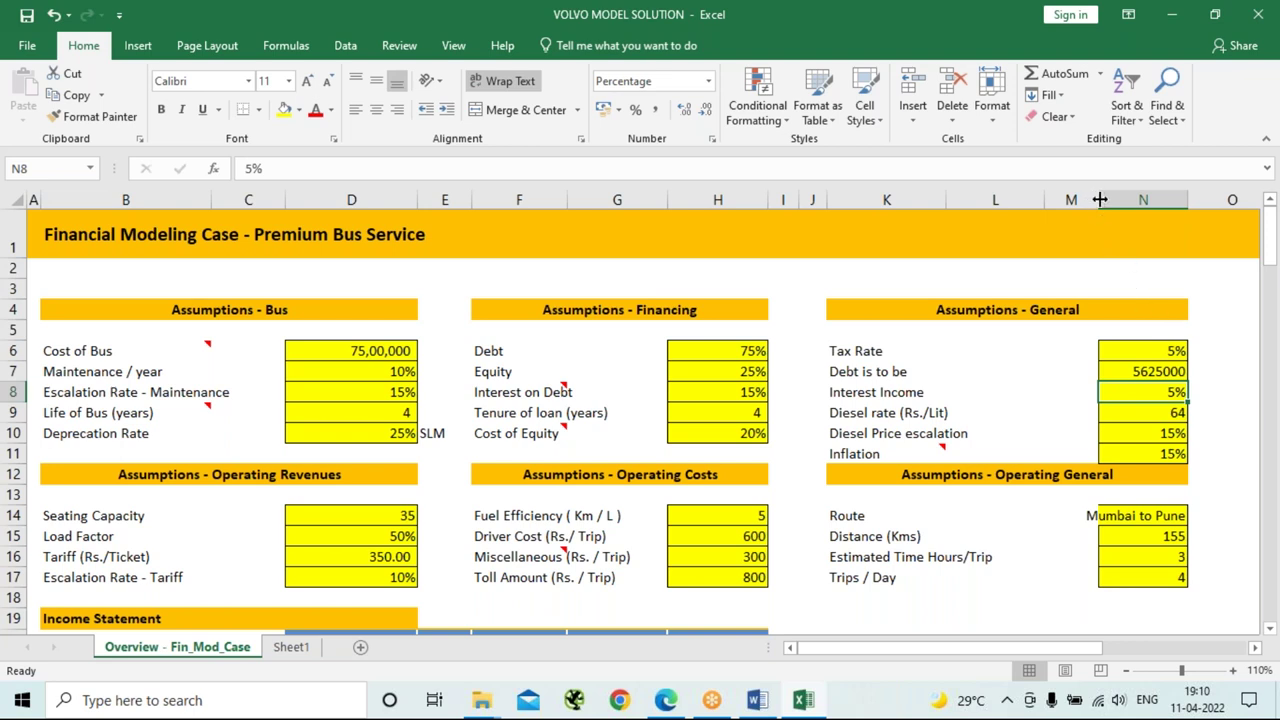
Narrow column M and AutoFit column N so 'Mumbai to Pune' fits its cell.
drag(1099, 199, 1076, 199)
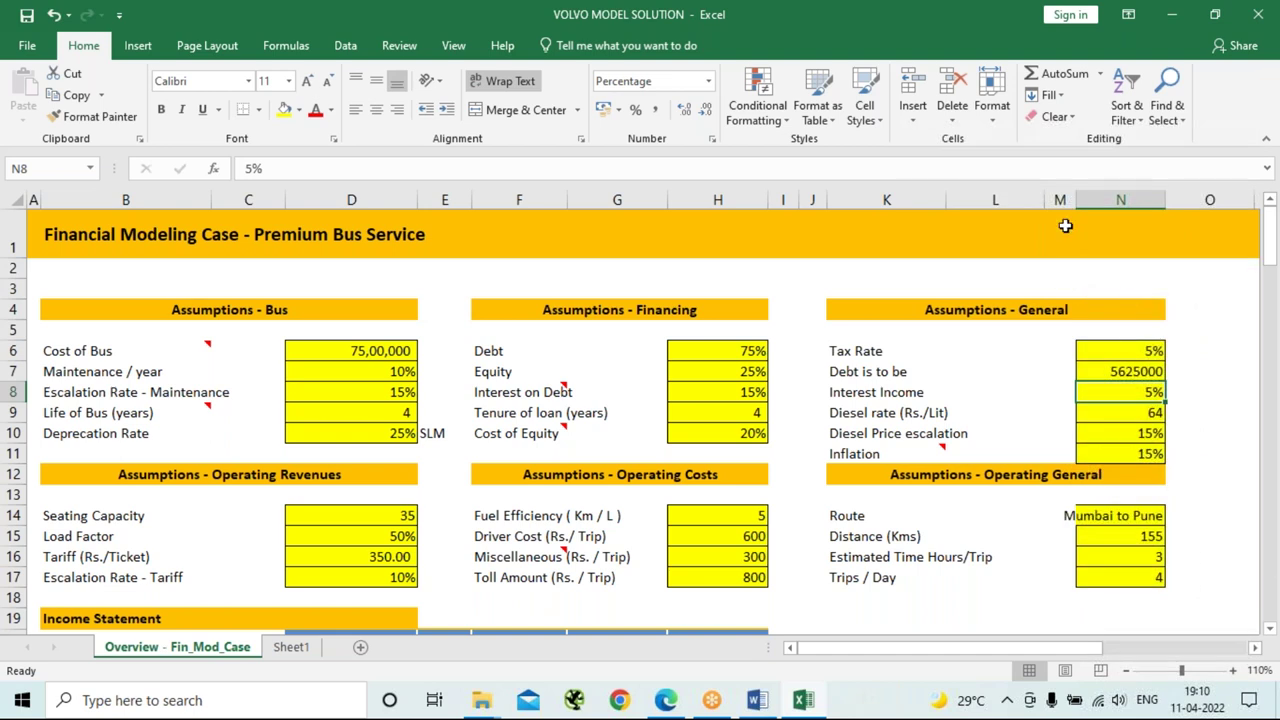
double_click(1167, 203)
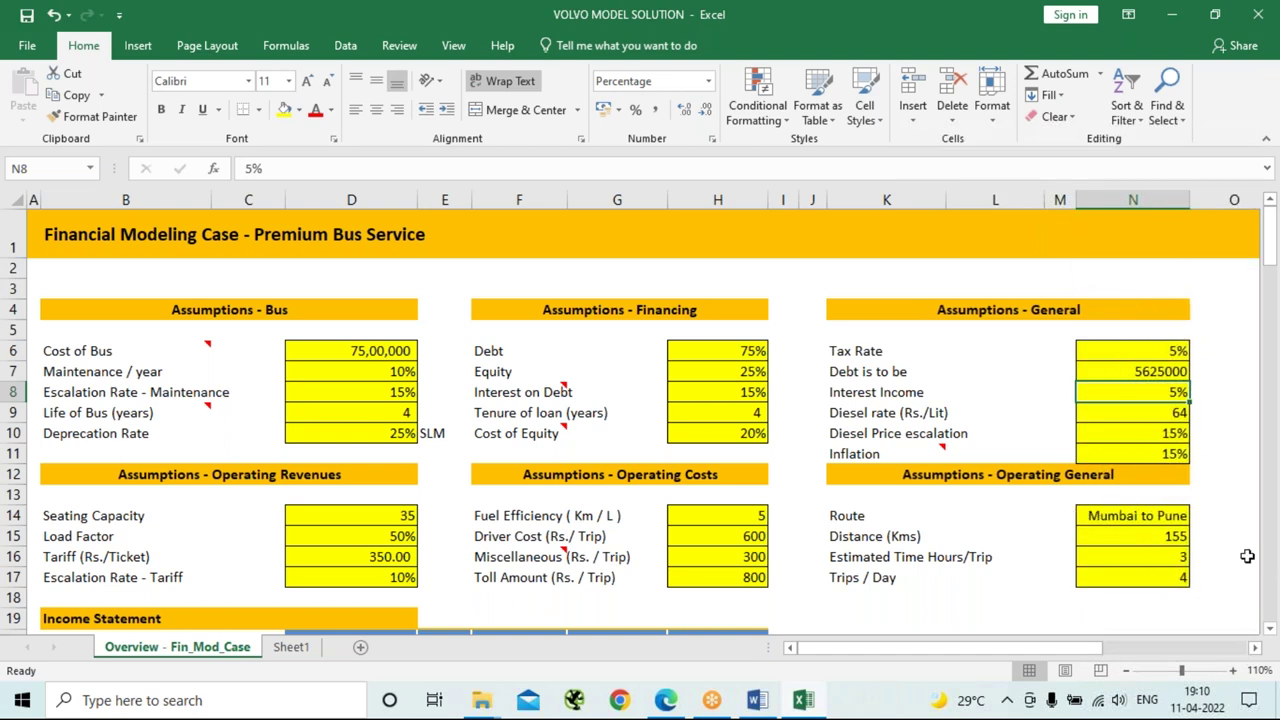
click(1210, 500)
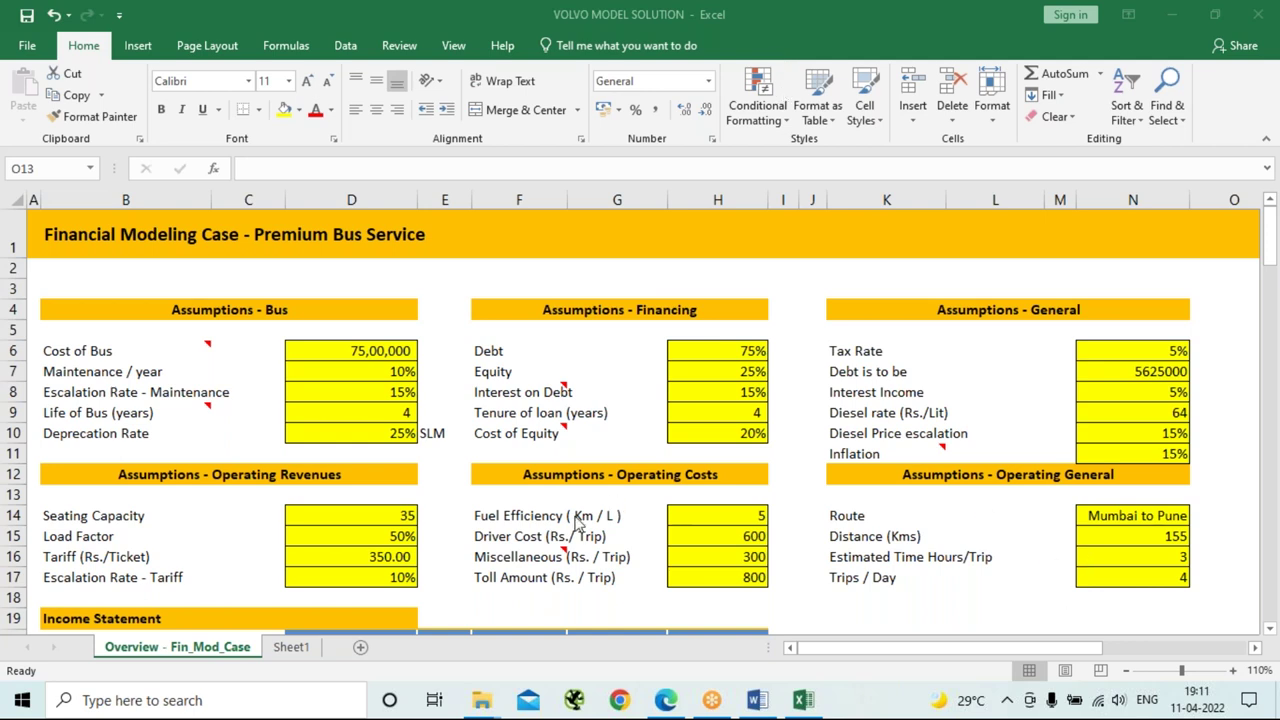
Widen the Income Statement's Year - 1 column E and begin E22's revenue formula with =350.
scroll(577, 521, down, 2)
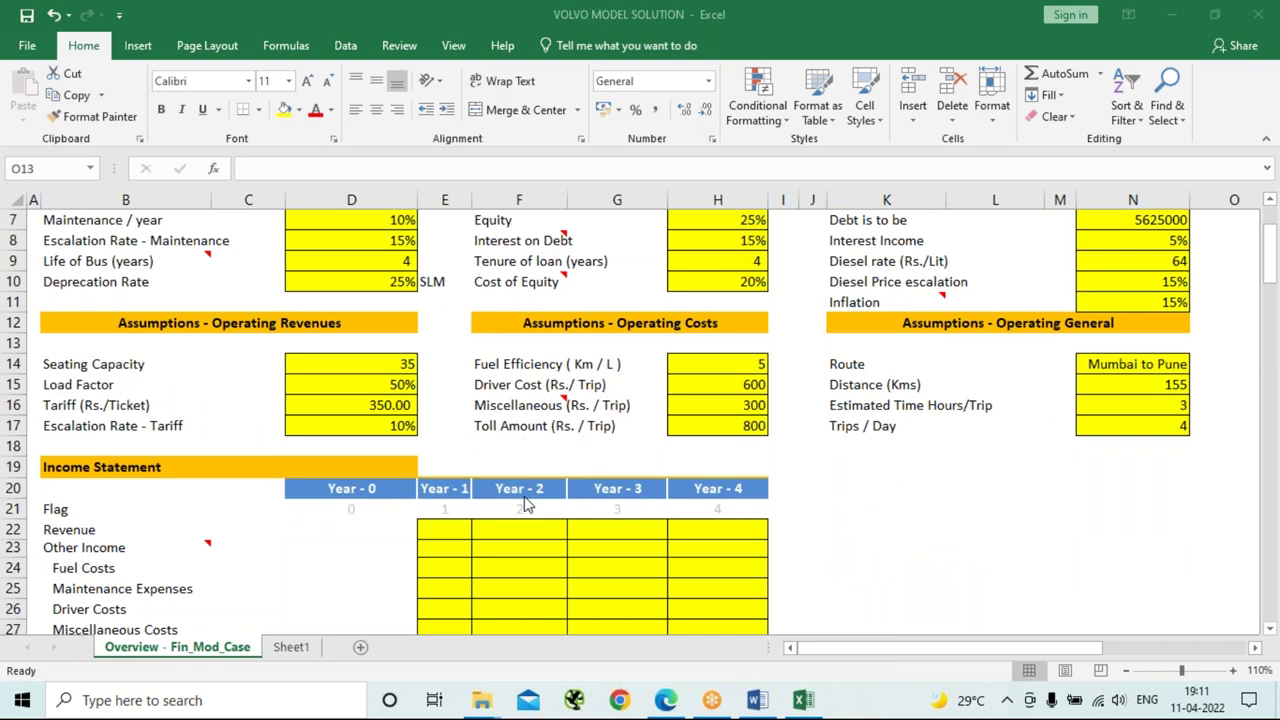
scroll(524, 503, down, 3)
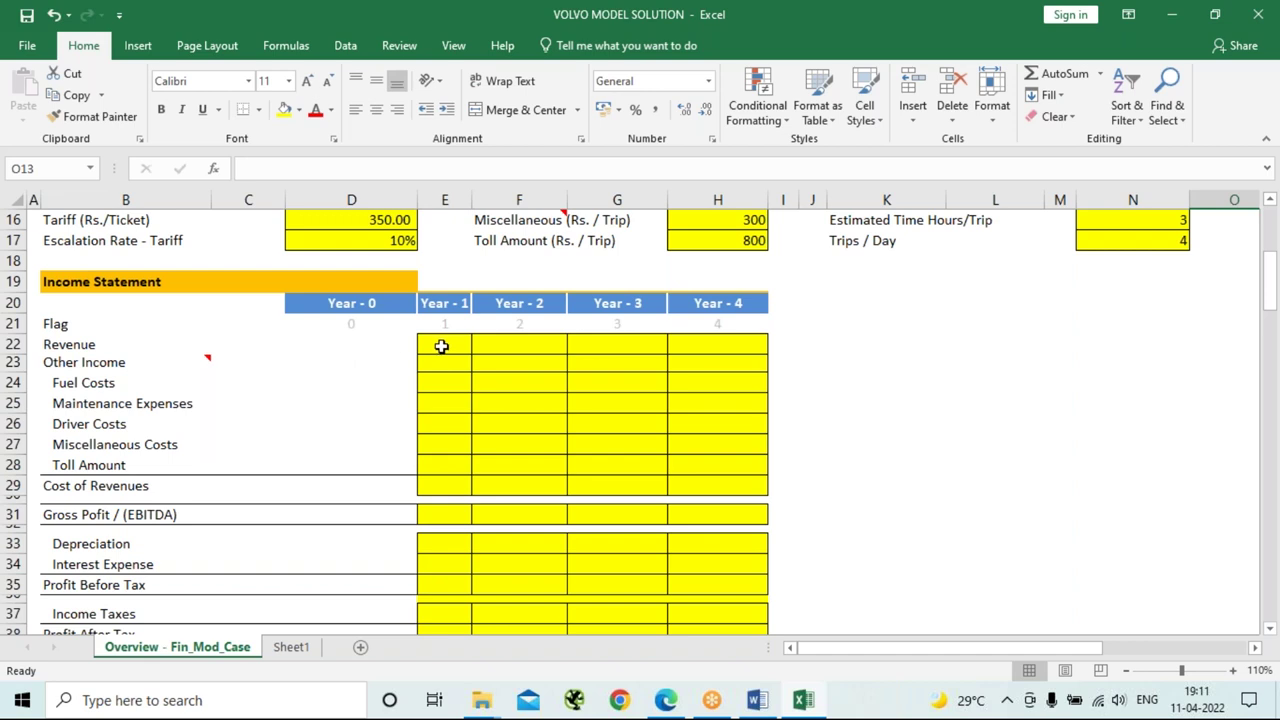
click(443, 346)
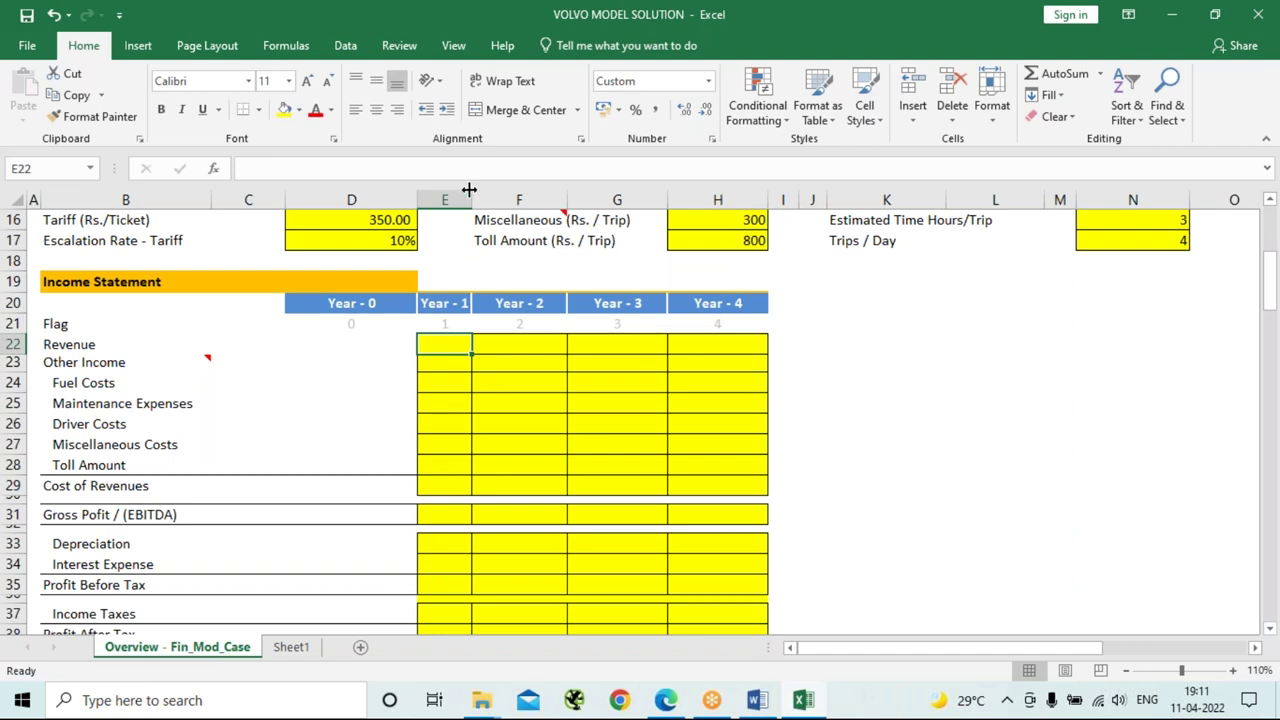
drag(474, 190, 516, 190)
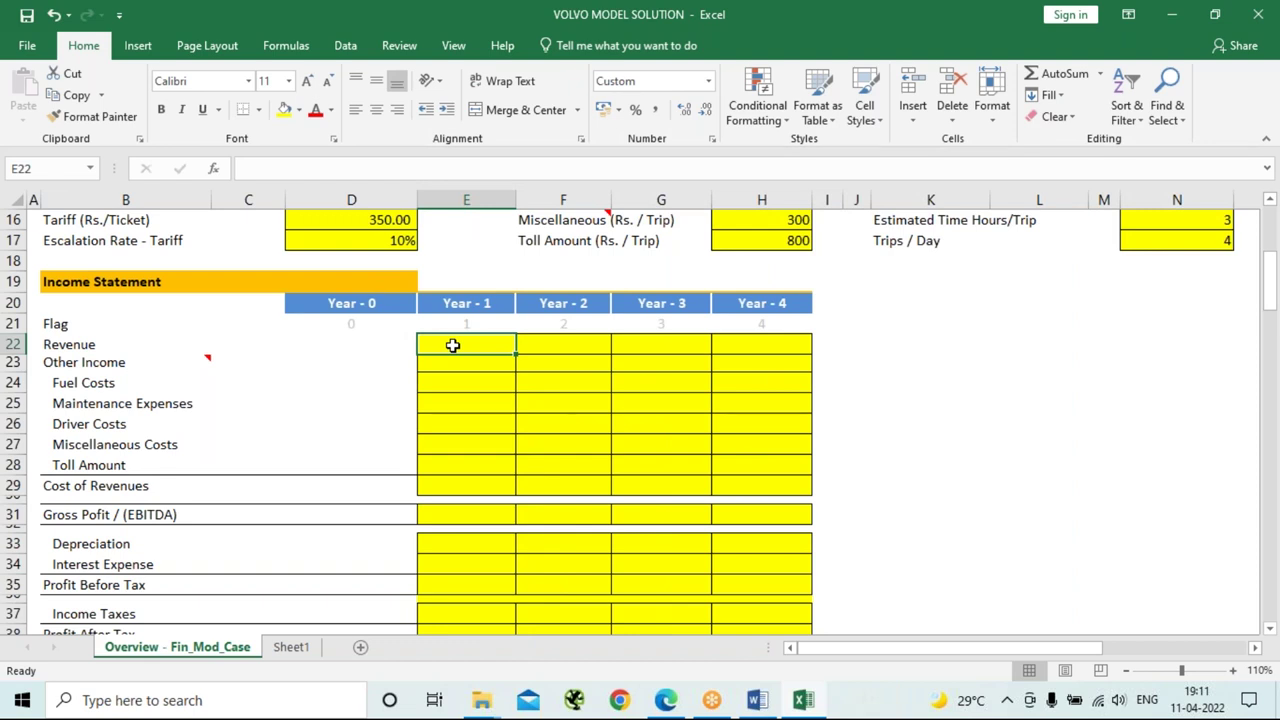
text(=)
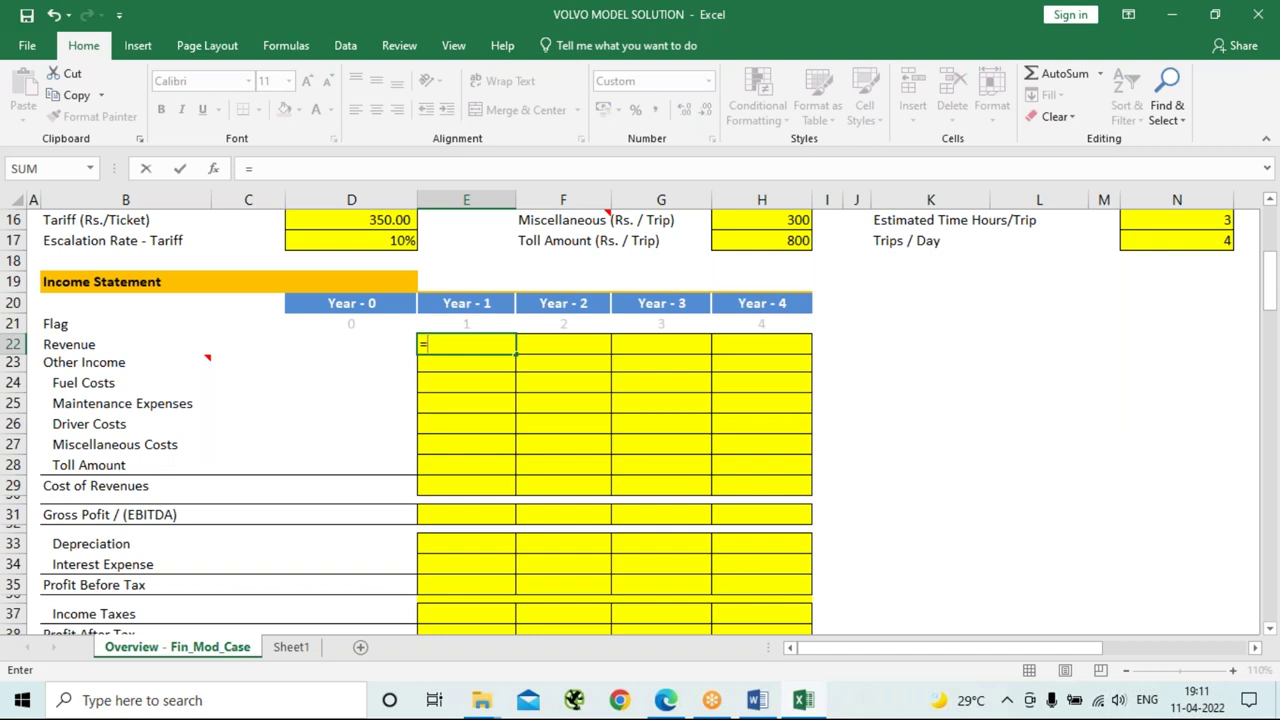
text(350*)
Complete E22 as =350*4*50%*365 so Year-1 Revenue shows 2,55,500.
scroll(643, 450, up, 2)
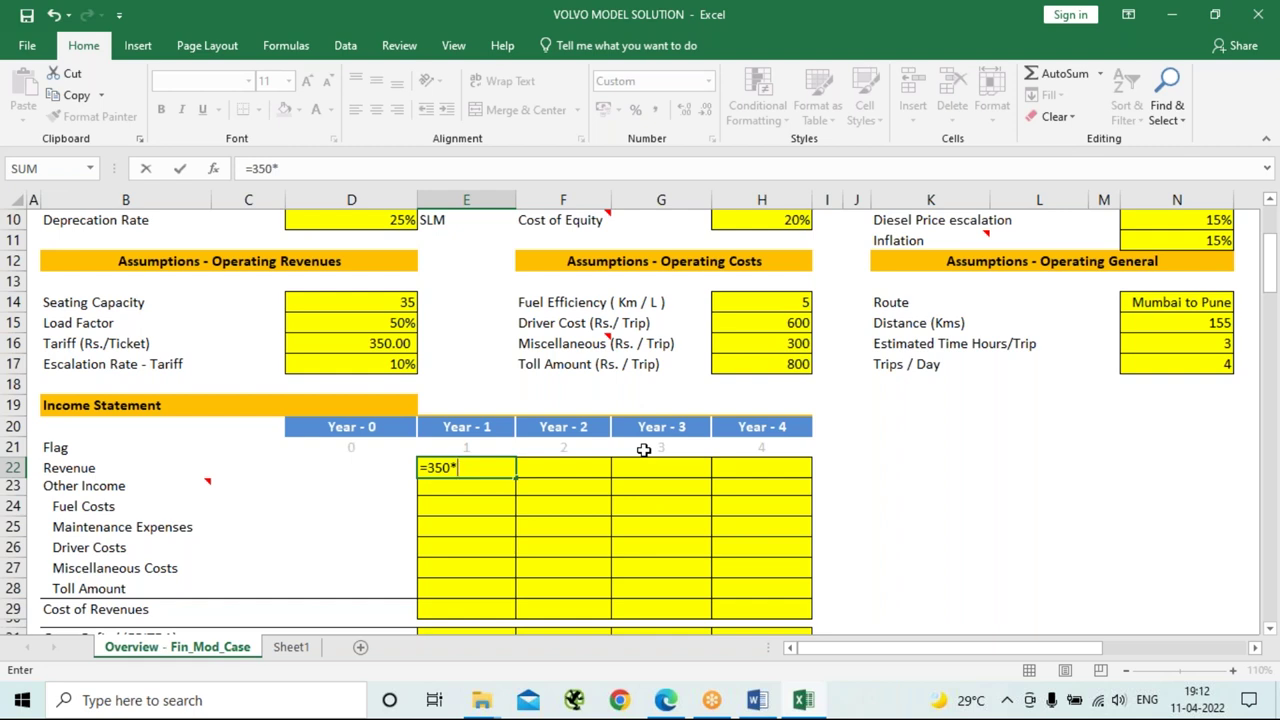
text(4*50%*365)
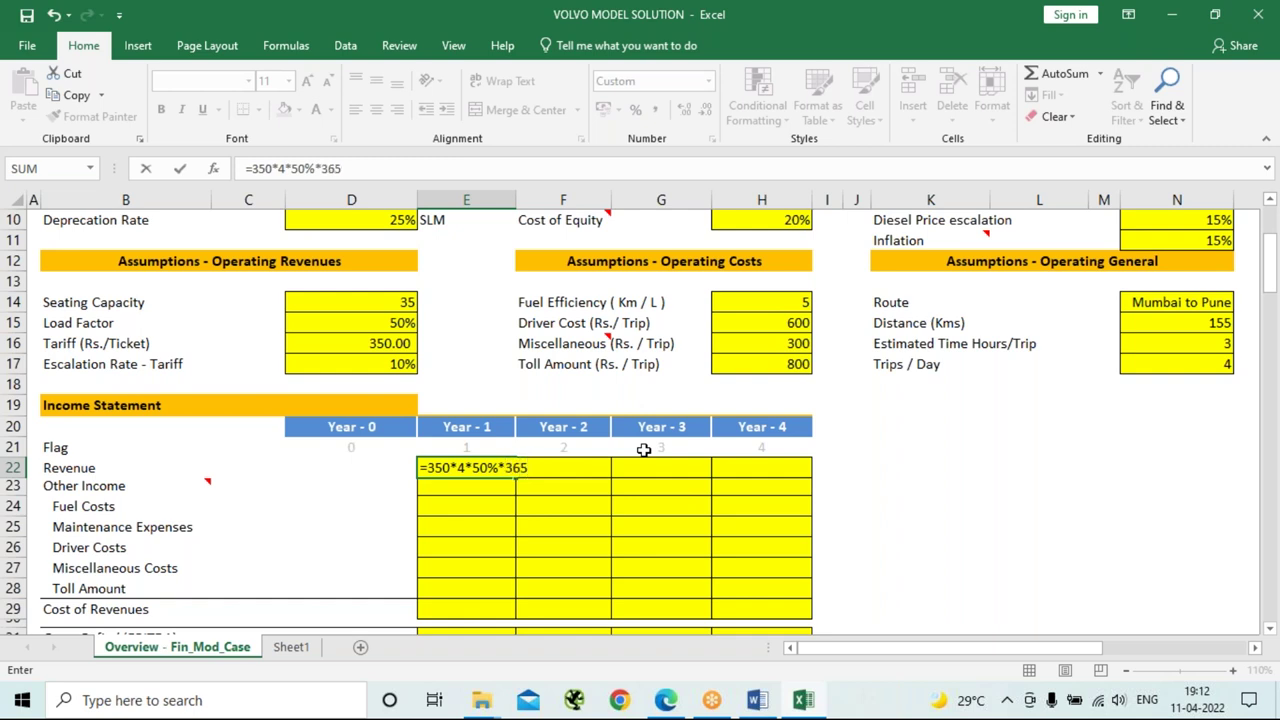
key(Return)
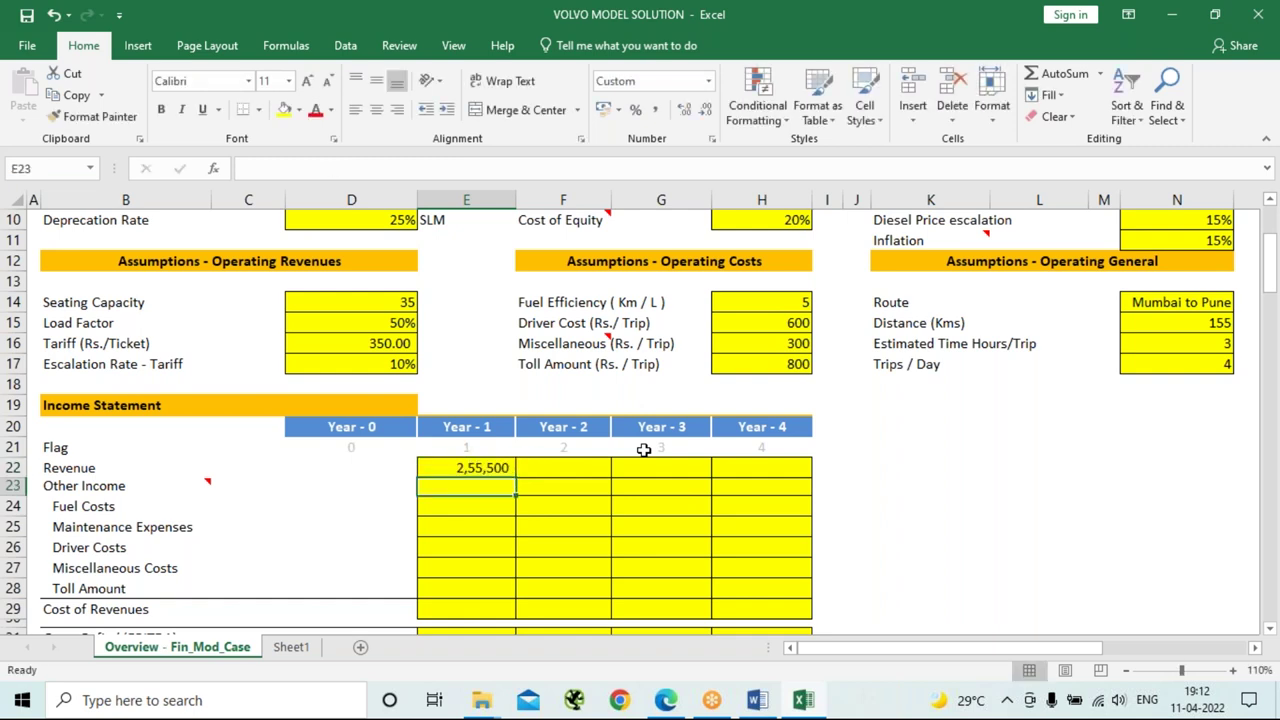
click(456, 466)
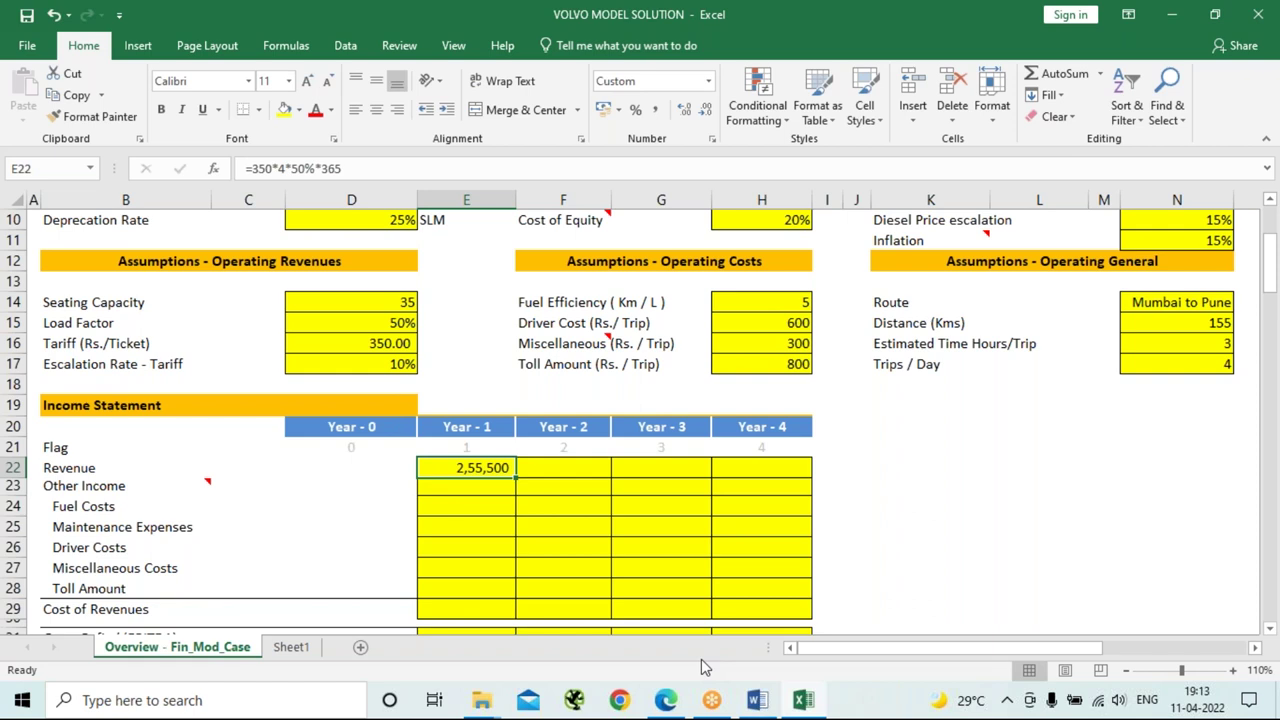
Replace E22 with =350*35/2*4*365 so Year-1 Revenue shows 89,42,500.
text(=)
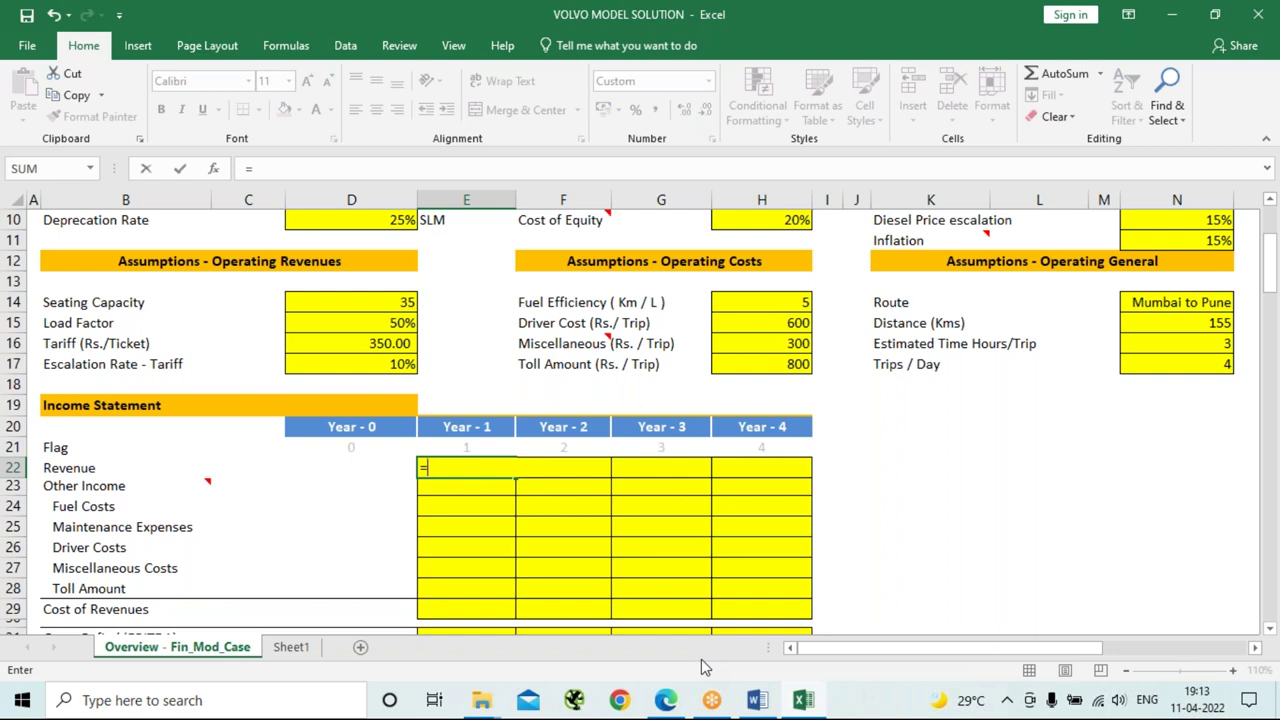
text(350*)
text(35)
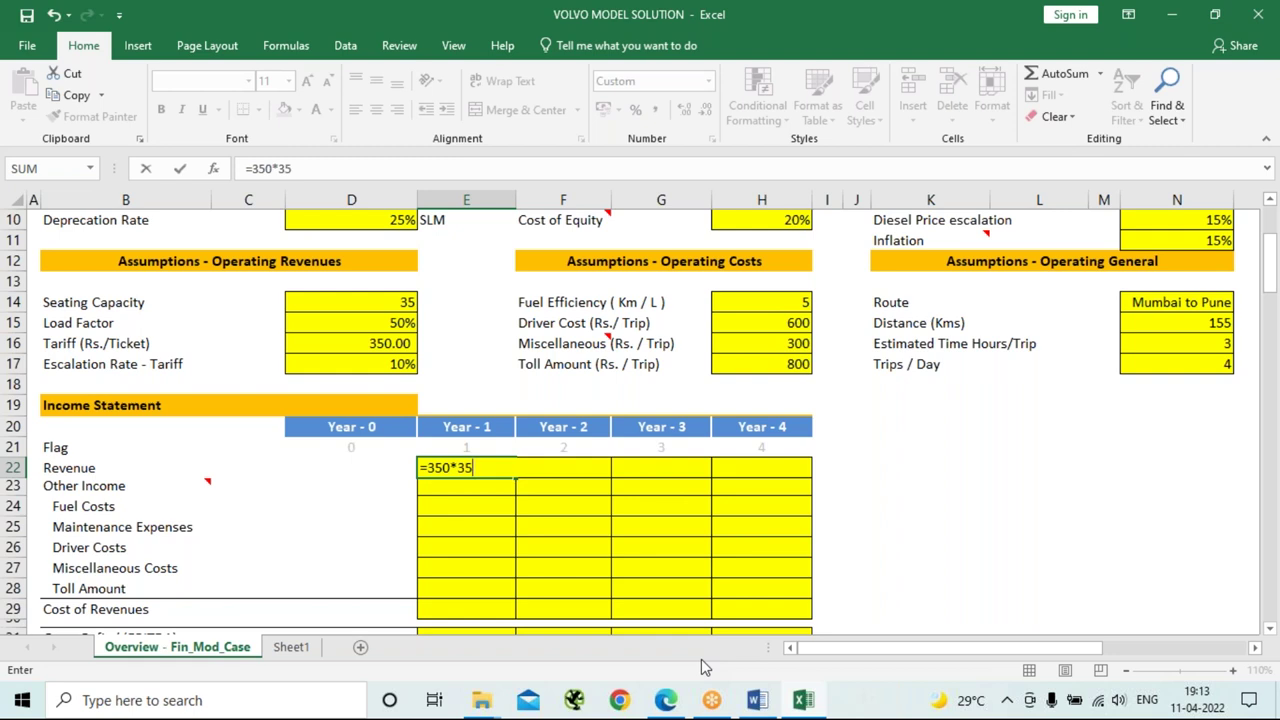
text(/2*)
text(4*365)
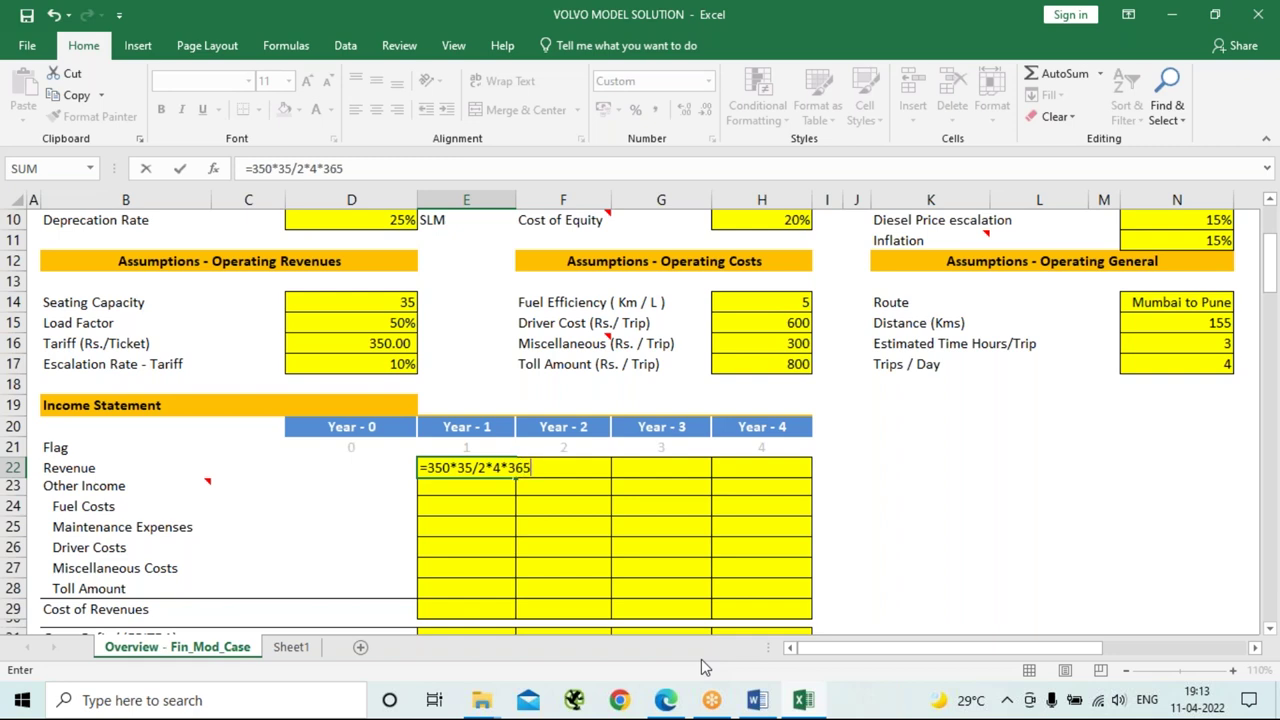
key(Return)
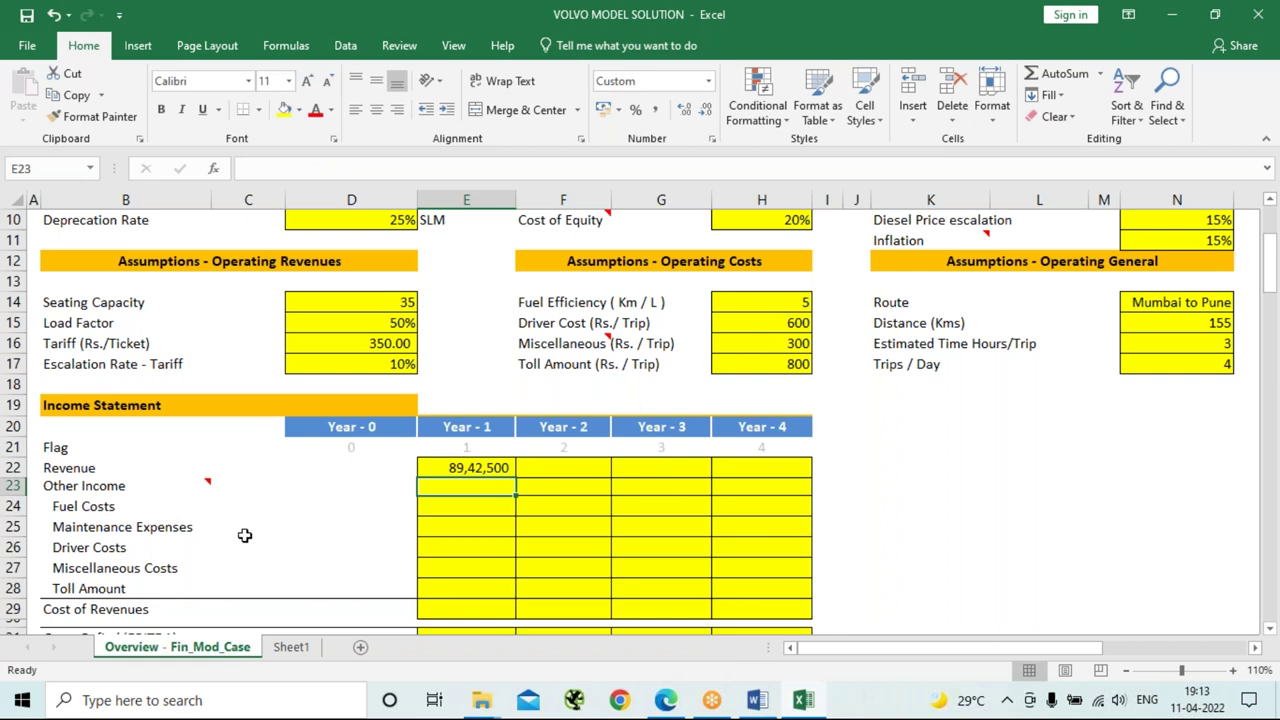
click(474, 467)
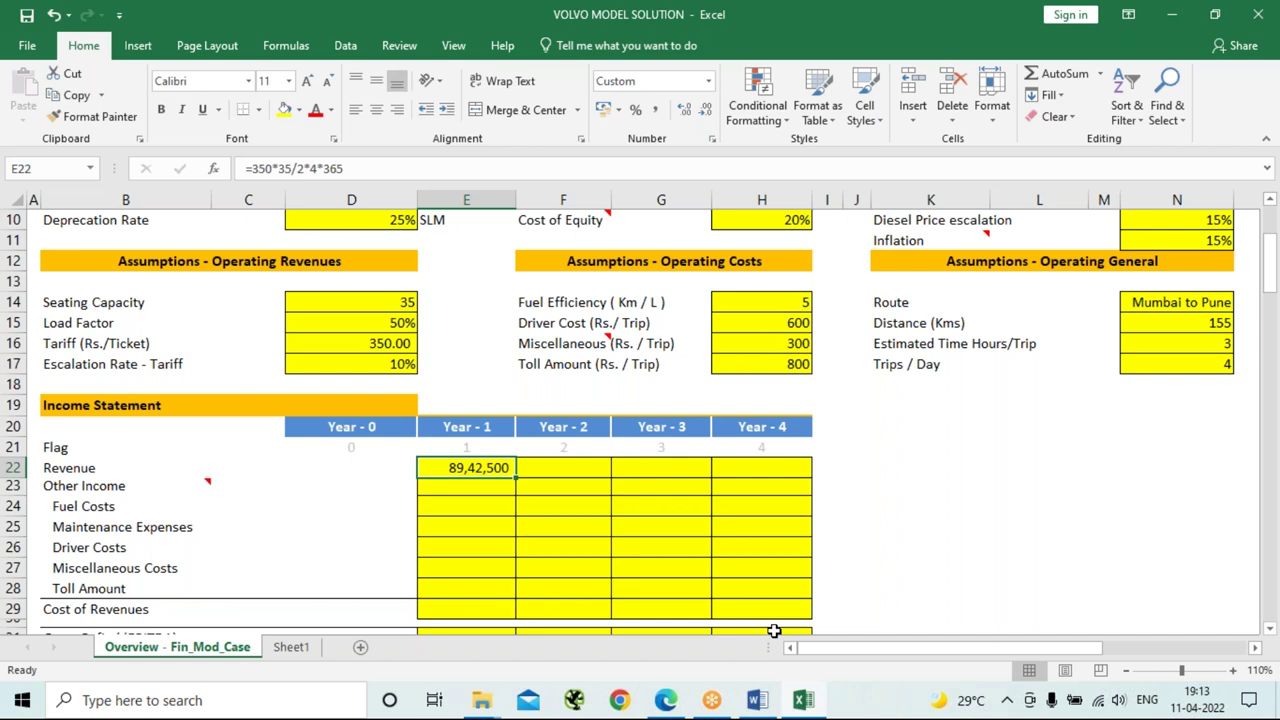
key(F2)
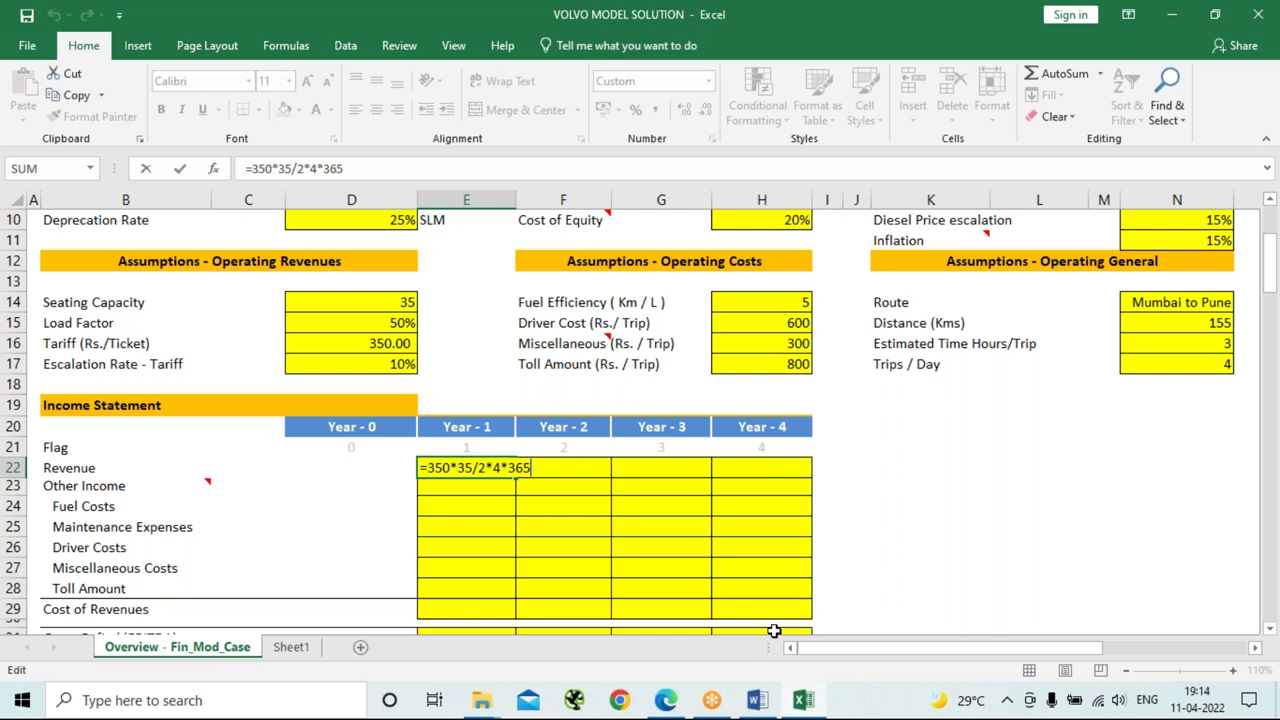
key(Return)
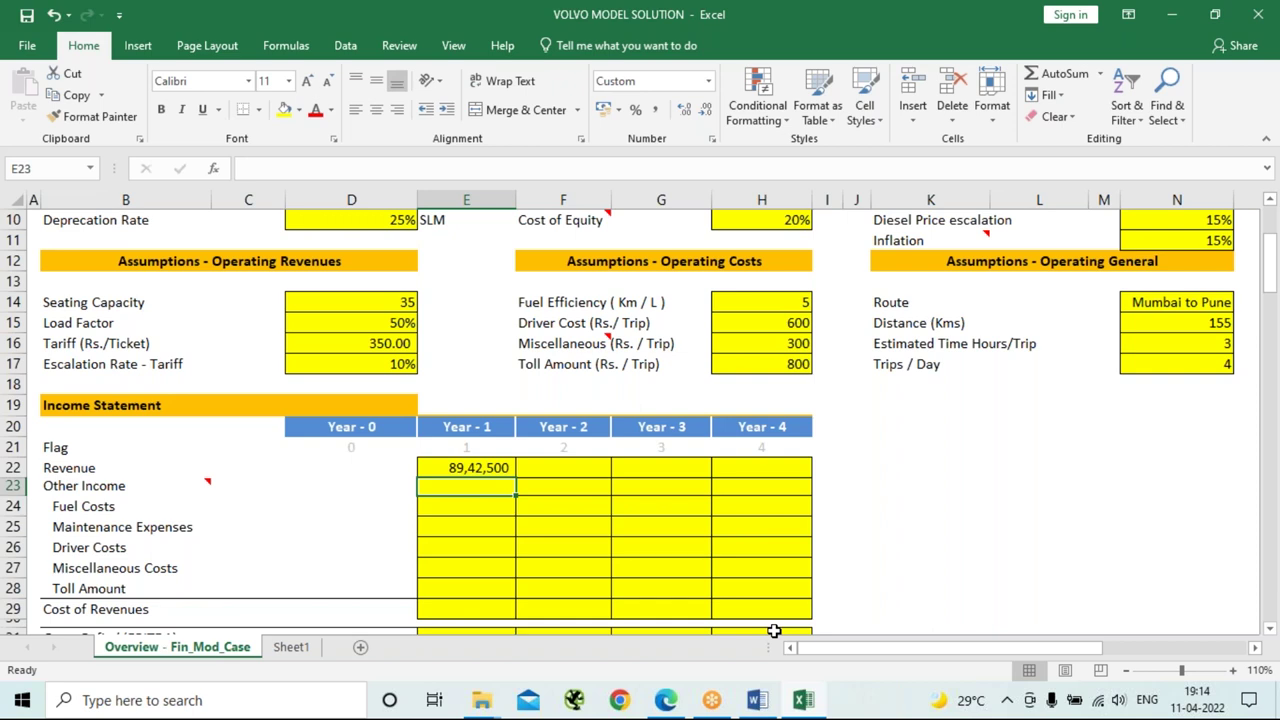
click(563, 472)
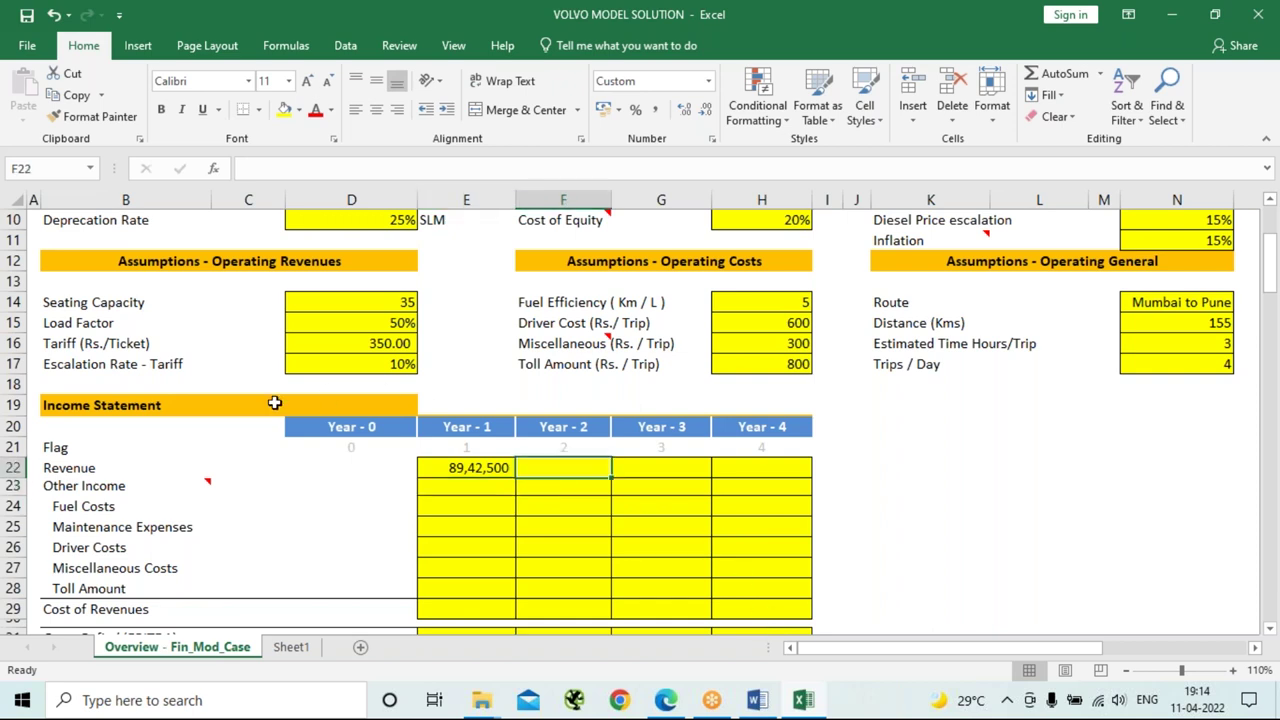
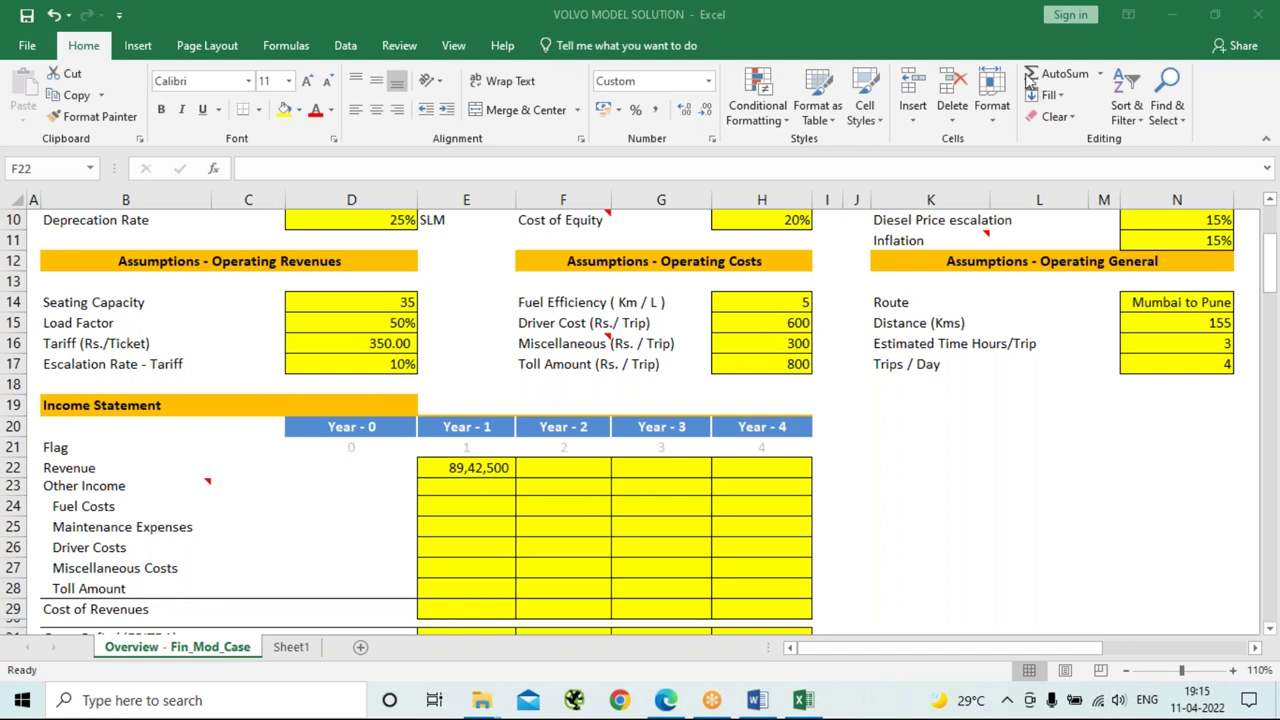
Fill F22:H22 with =E22*(1+10%), giving Revenue of 98,36,750, 1,08,20,425 and 1,19,02,468.
click(579, 466)
text(=)
key(Left)
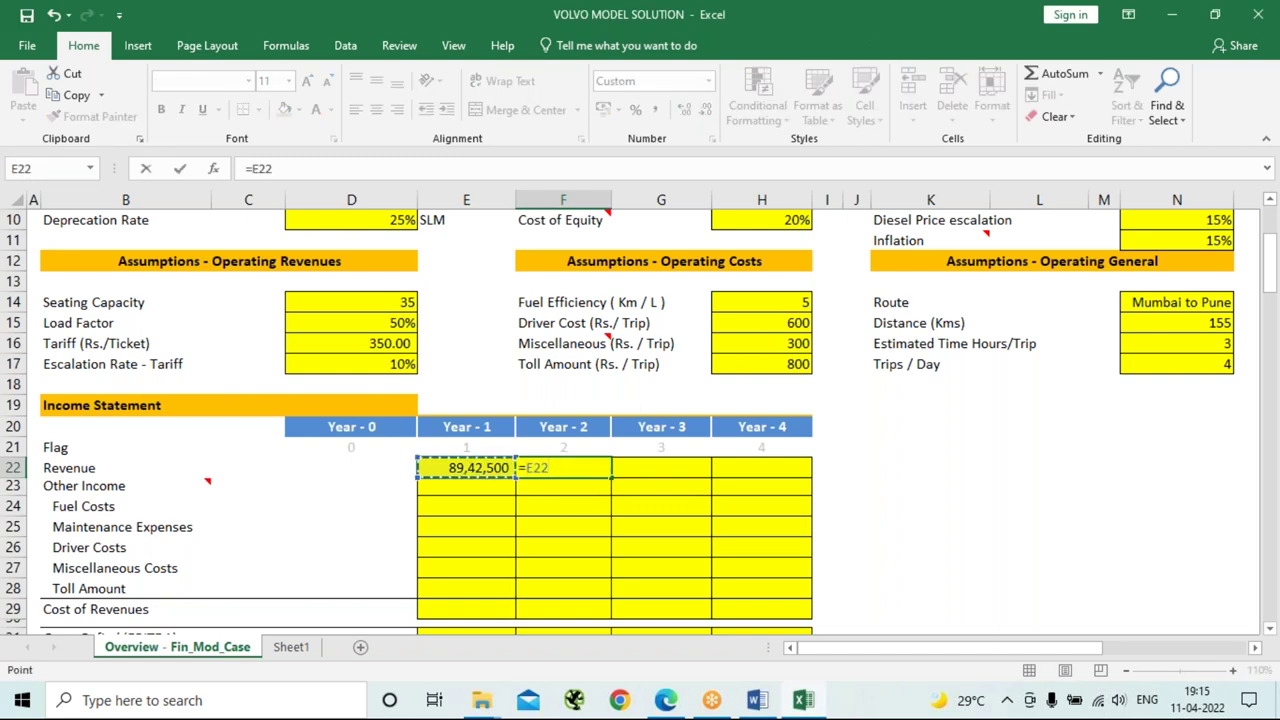
text(*(1+)
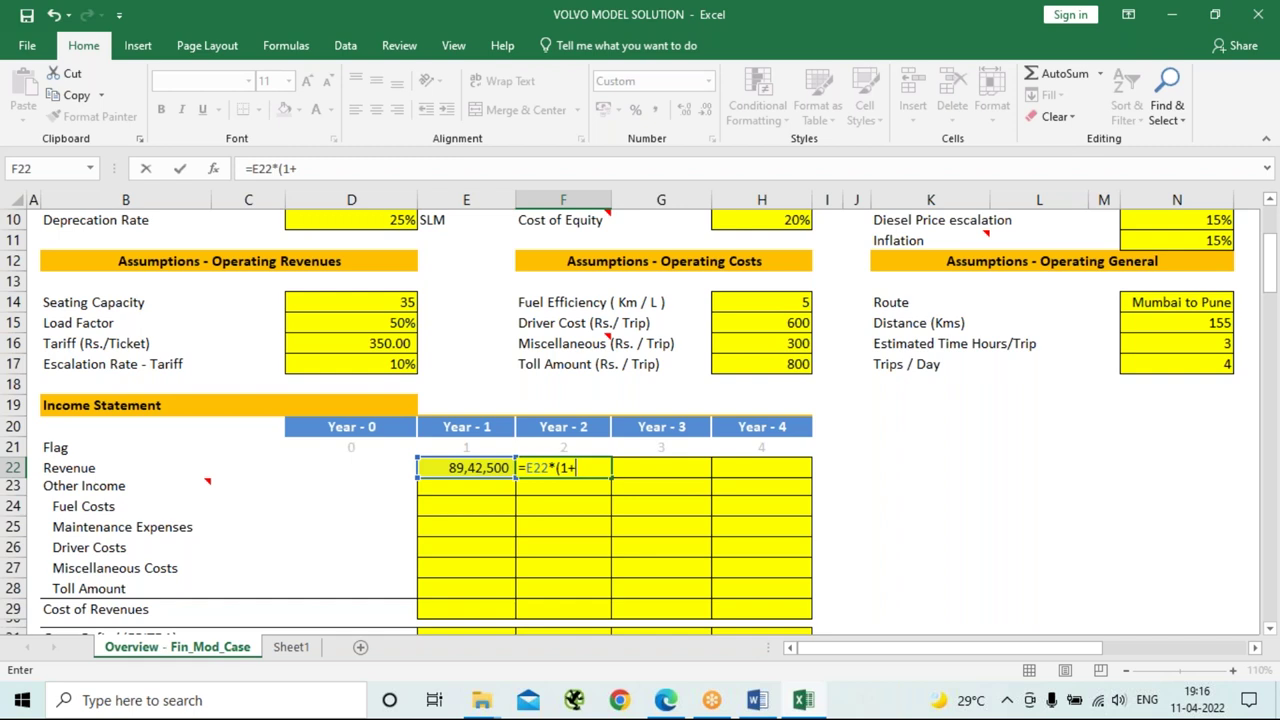
text(10%))
key(Return)
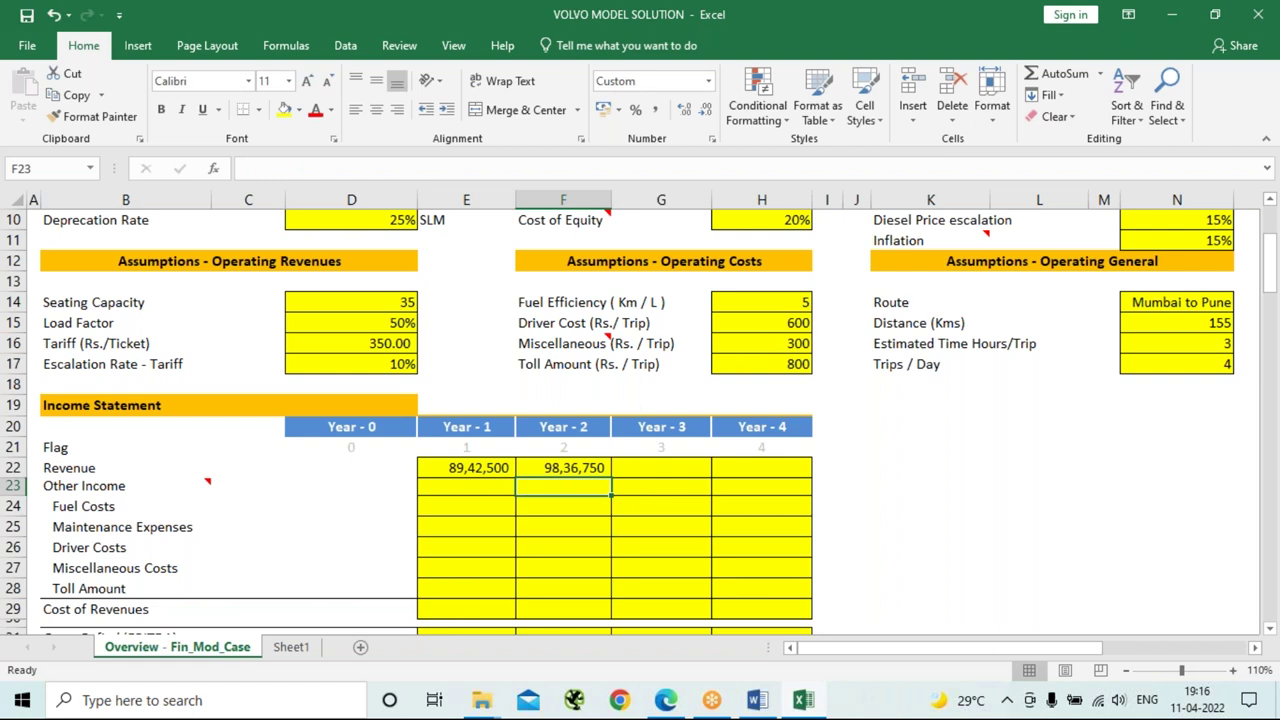
click(563, 467)
drag(612, 478, 775, 480)
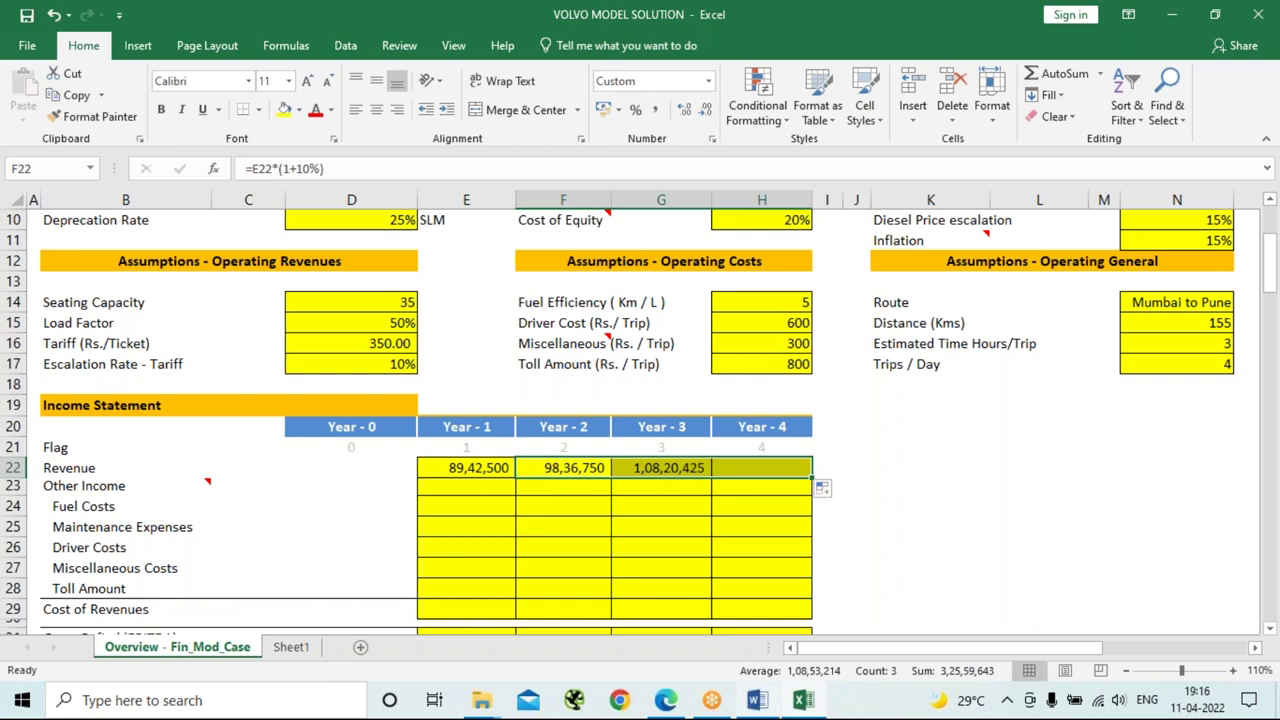
mouse_move(757, 700)
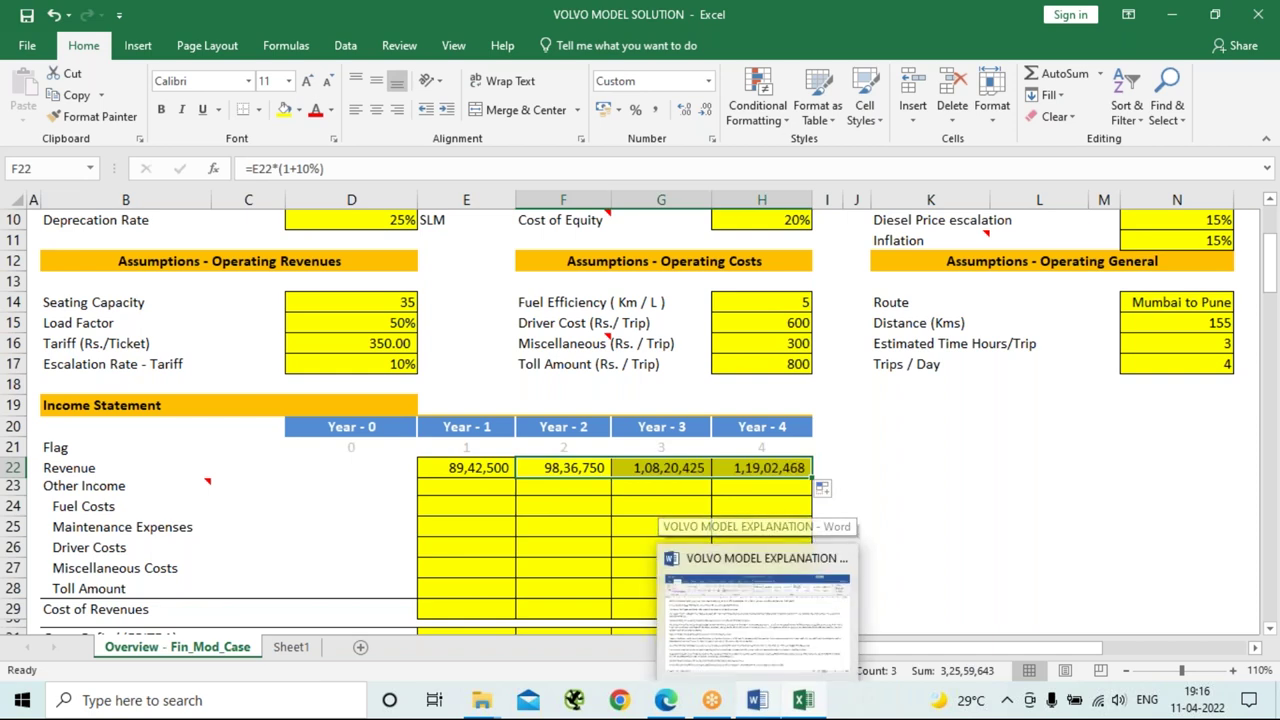
click(795, 465)
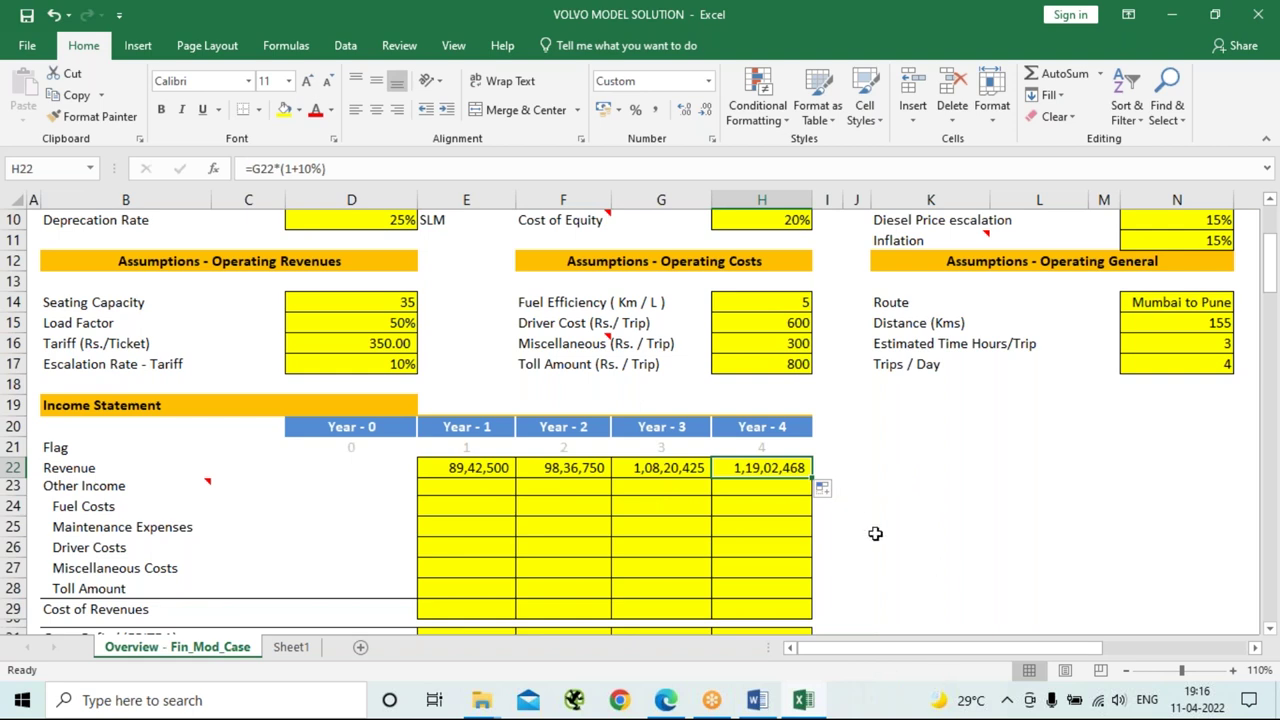
click(481, 484)
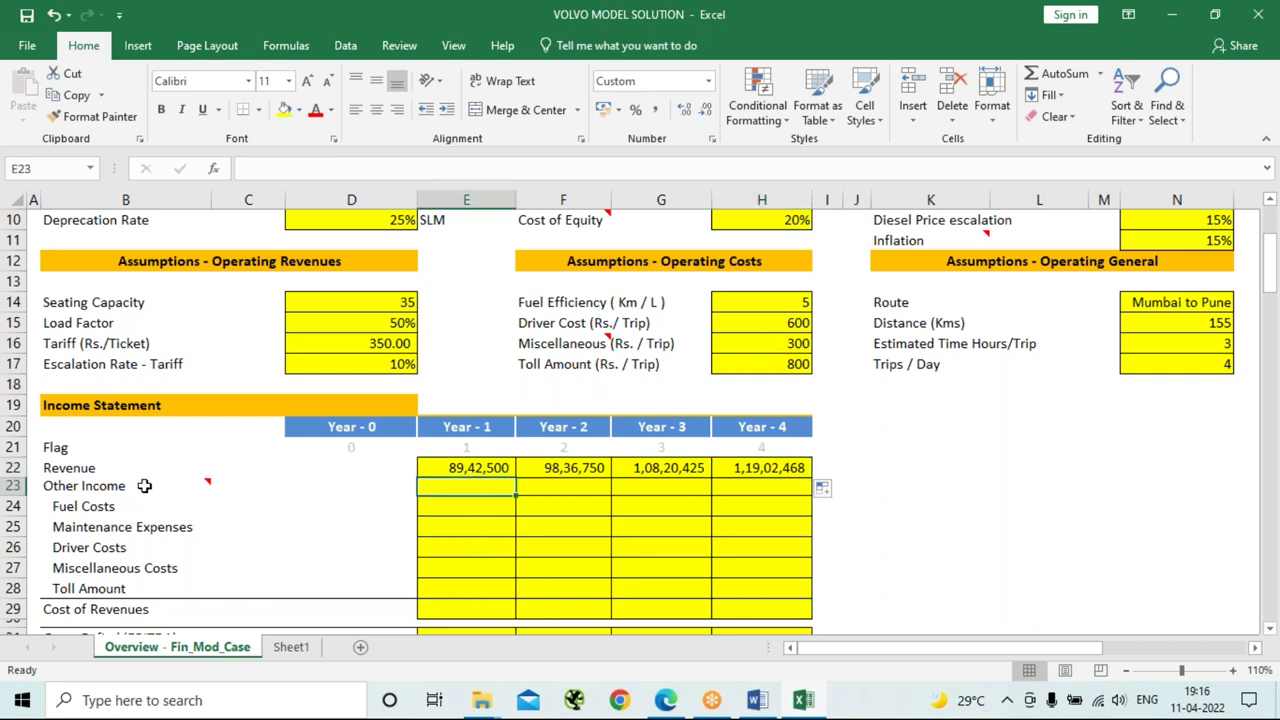
Start a formula with an equals sign in the Year 1 Fuel Costs cell E24.
mouse_move(144, 486)
click(458, 510)
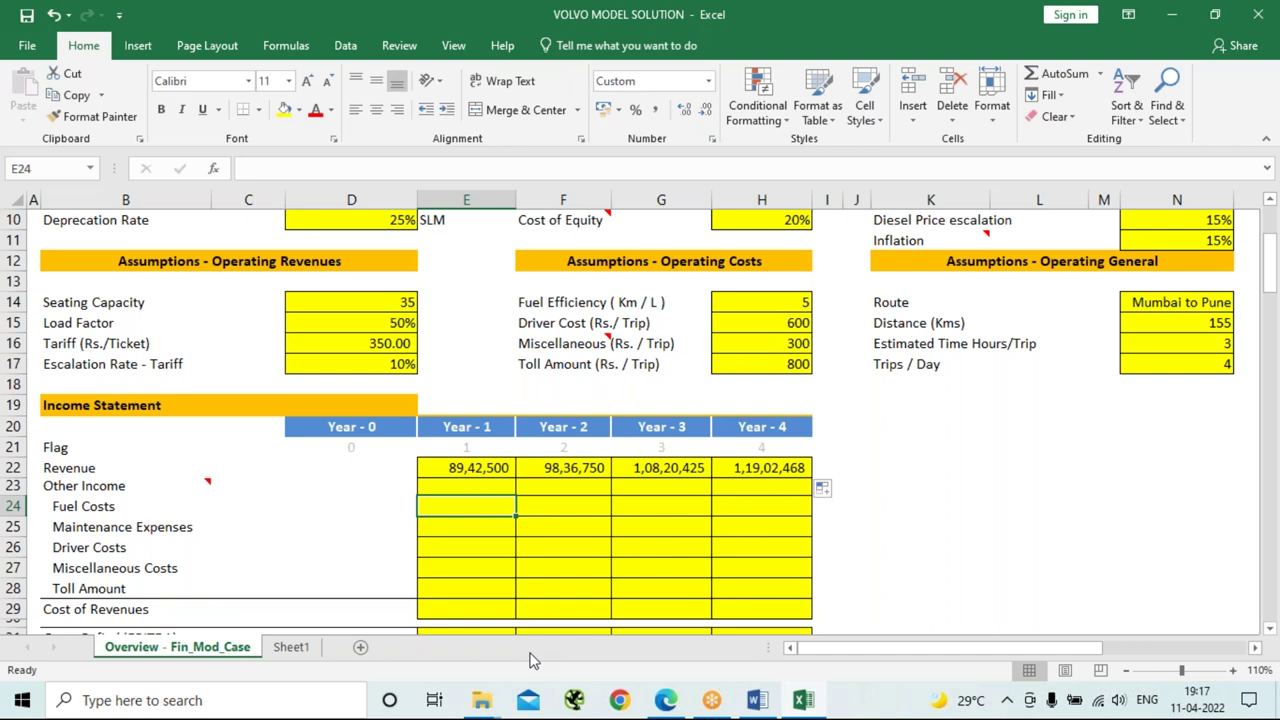
text(=)
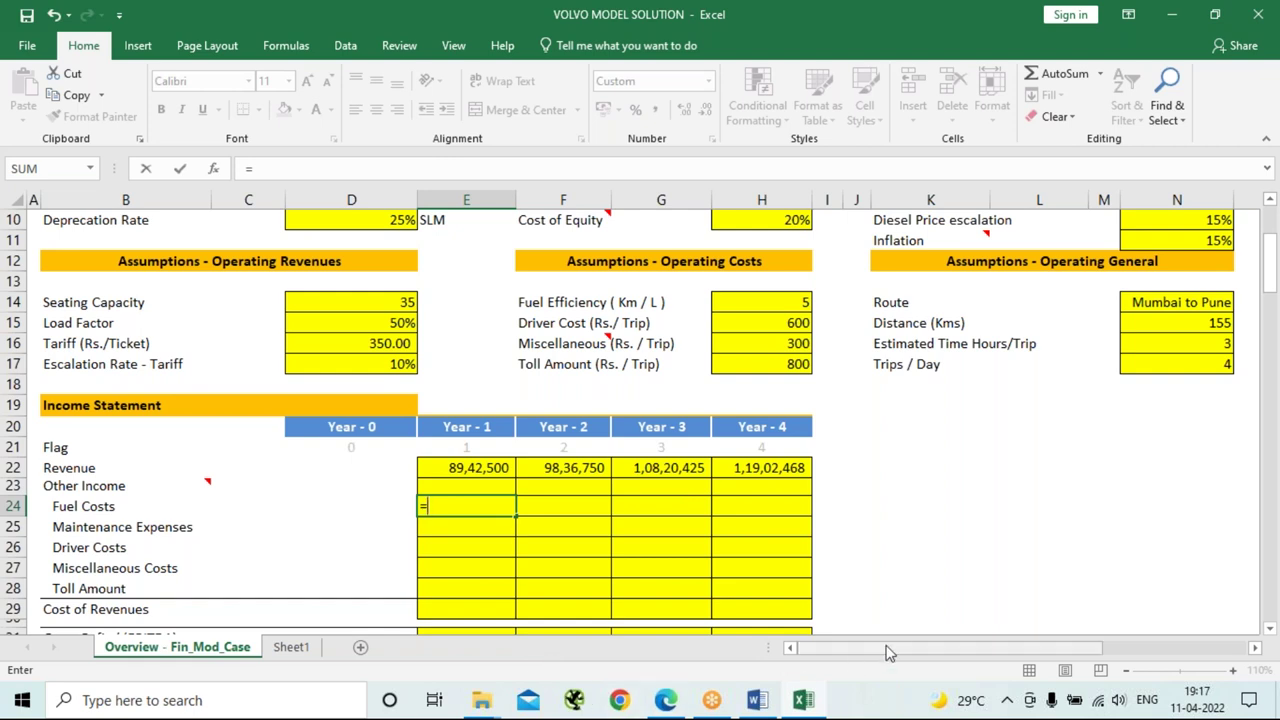
scroll(1074, 479, up, 1)
scroll(1074, 479, up, 1)
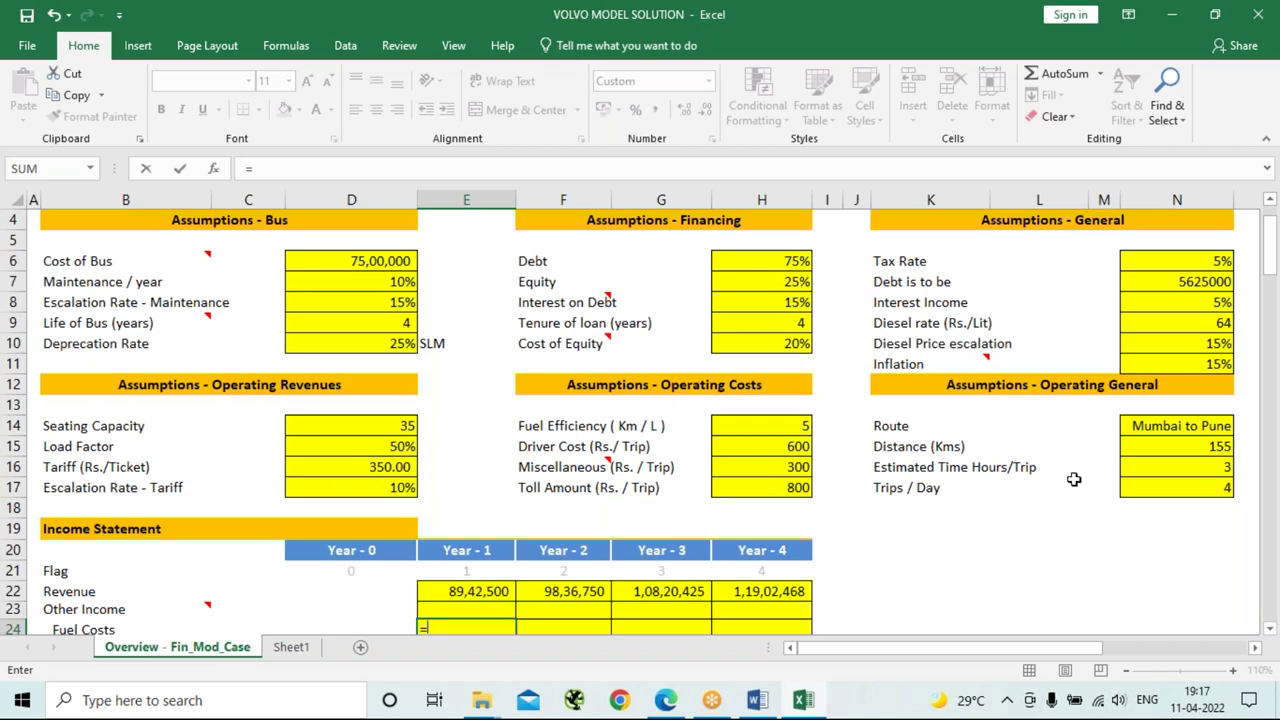
scroll(1074, 479, down, 1)
scroll(1074, 479, up, 1)
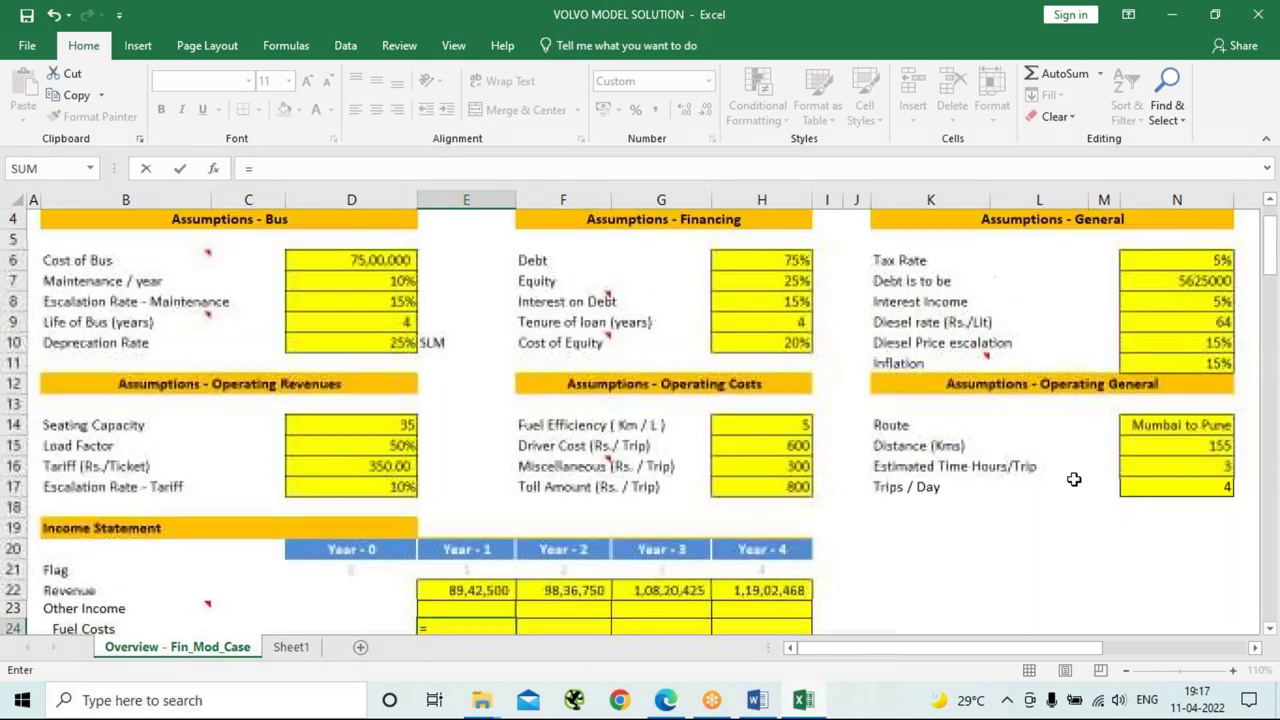
scroll(1074, 479, down, 1)
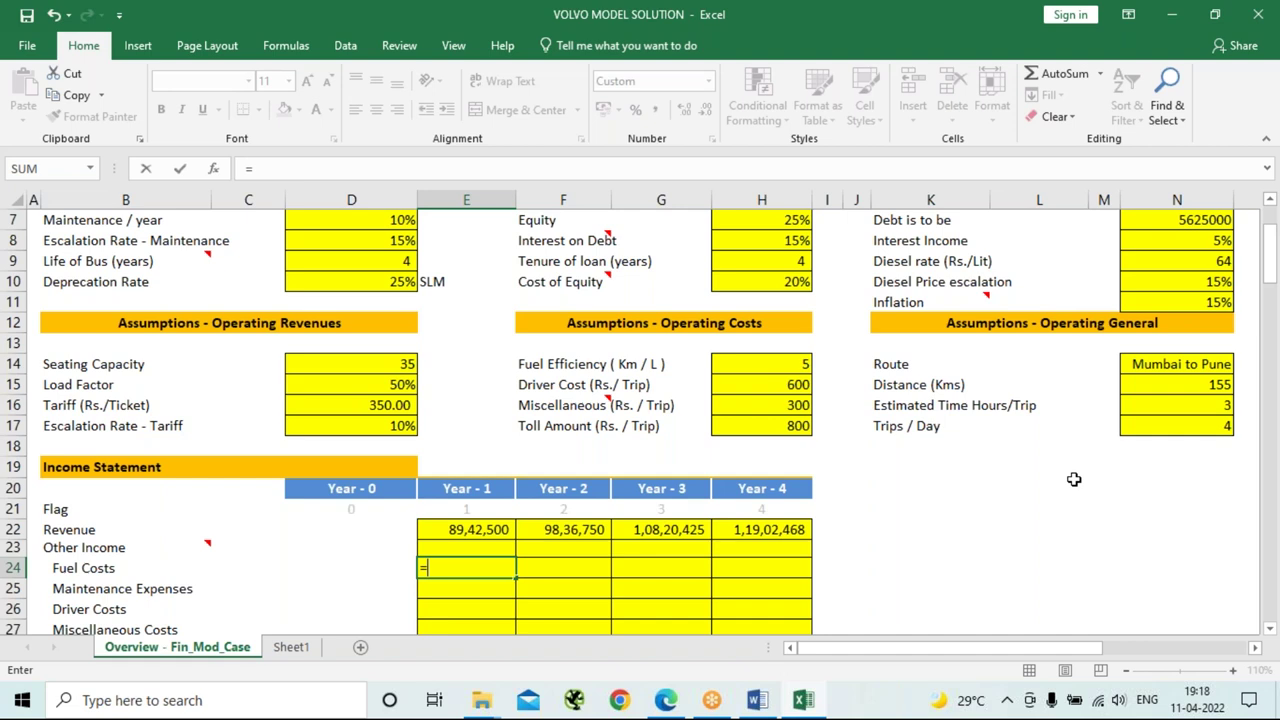
text(64)
Complete Year 1 Fuel Costs as =64*155/5*4*365, giving 28,96,640.
text(*)
text(155/)
text(5*)
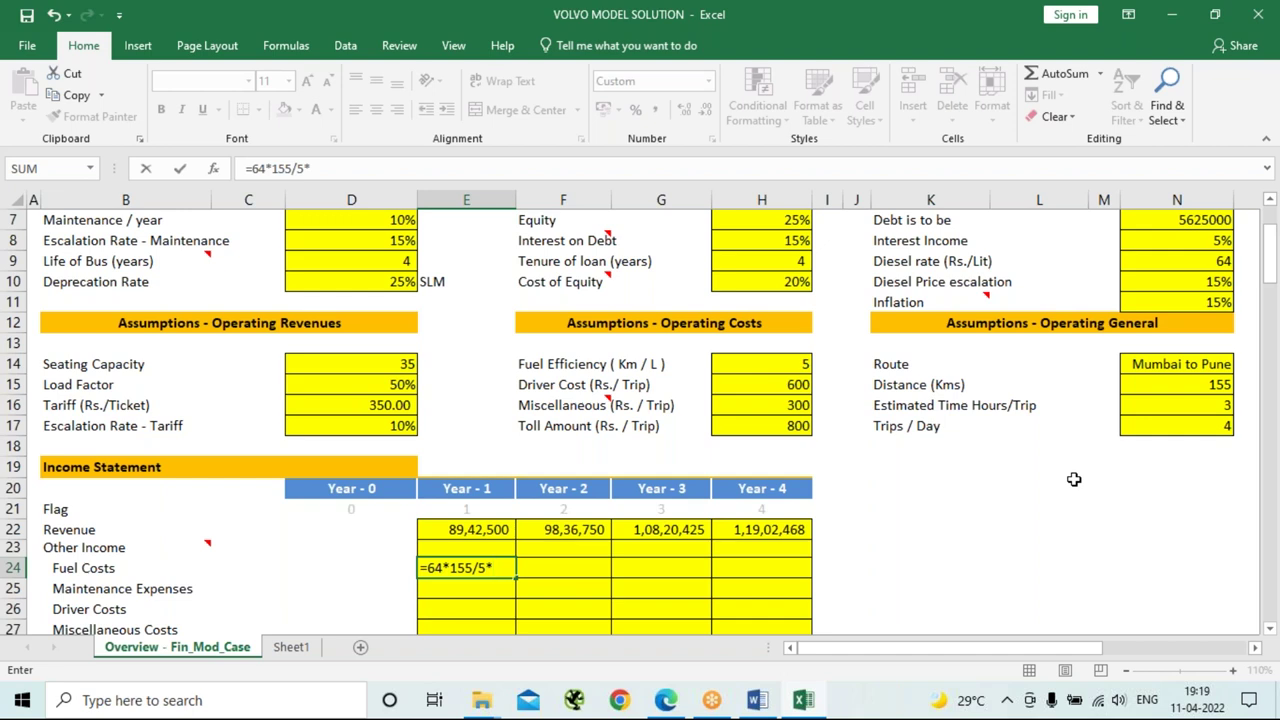
text(4*365)
key(Return)
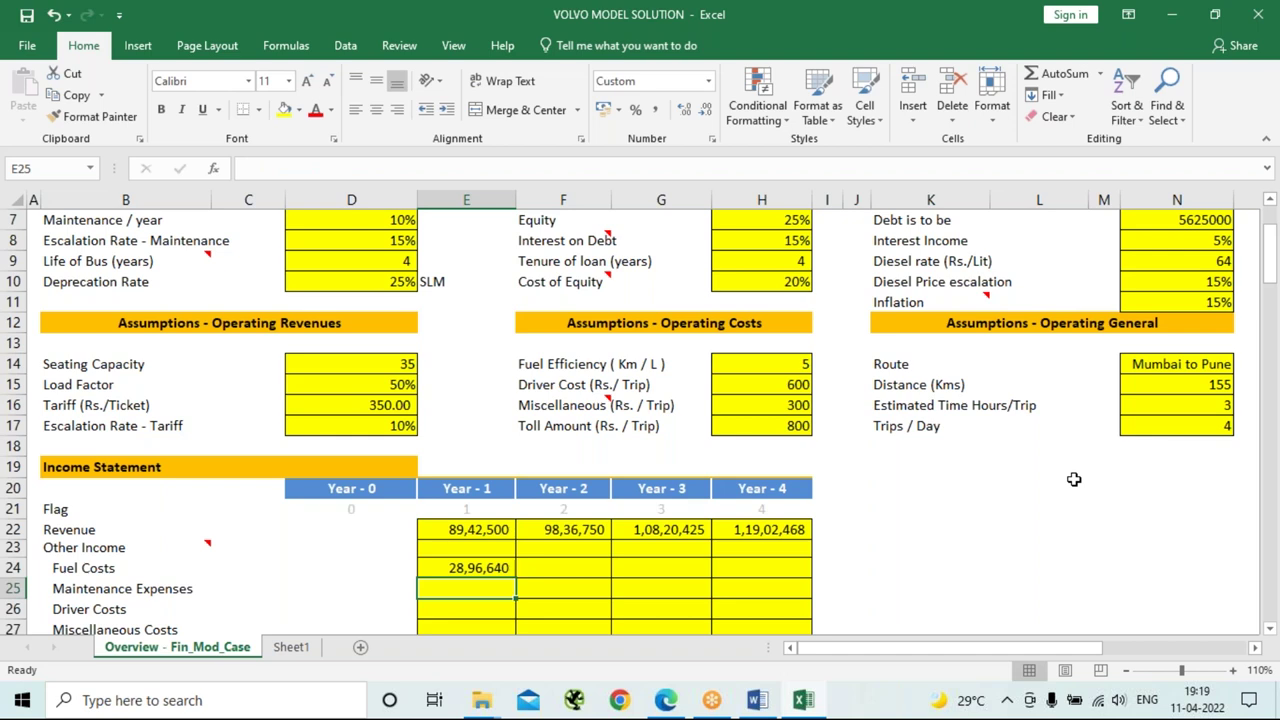
key(F2)
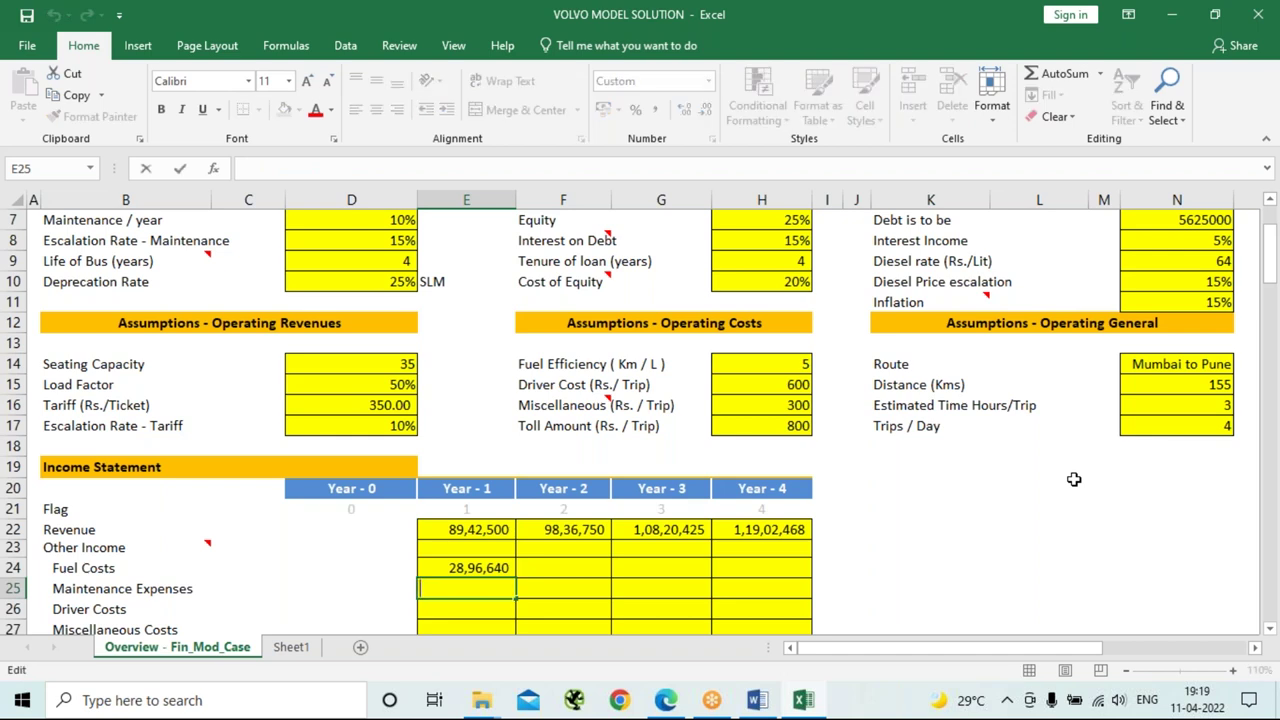
click(499, 568)
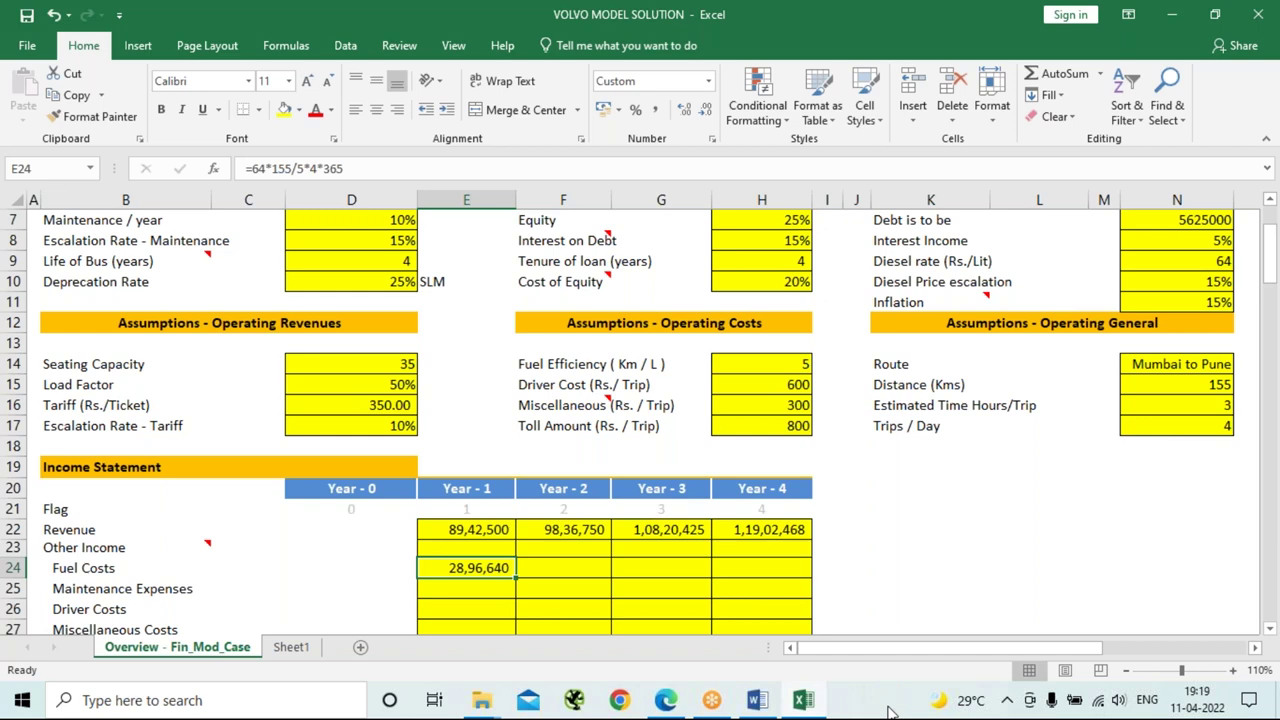
key(F2)
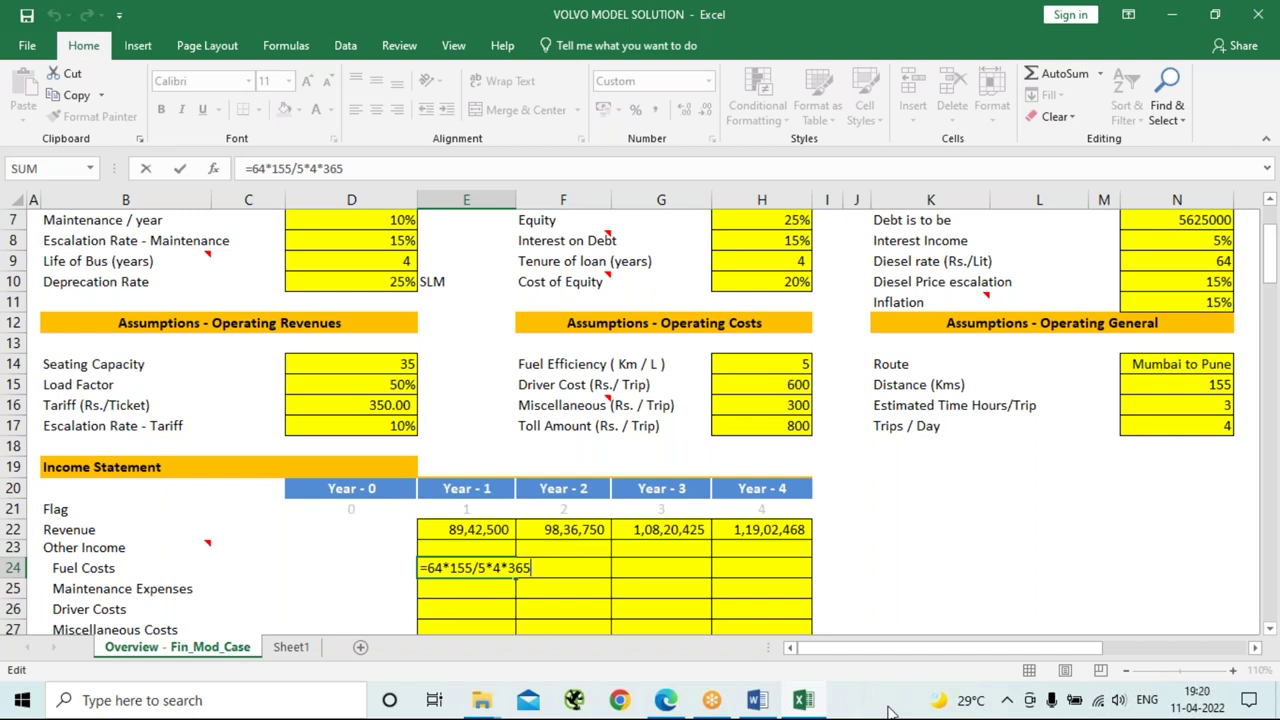
key(Return)
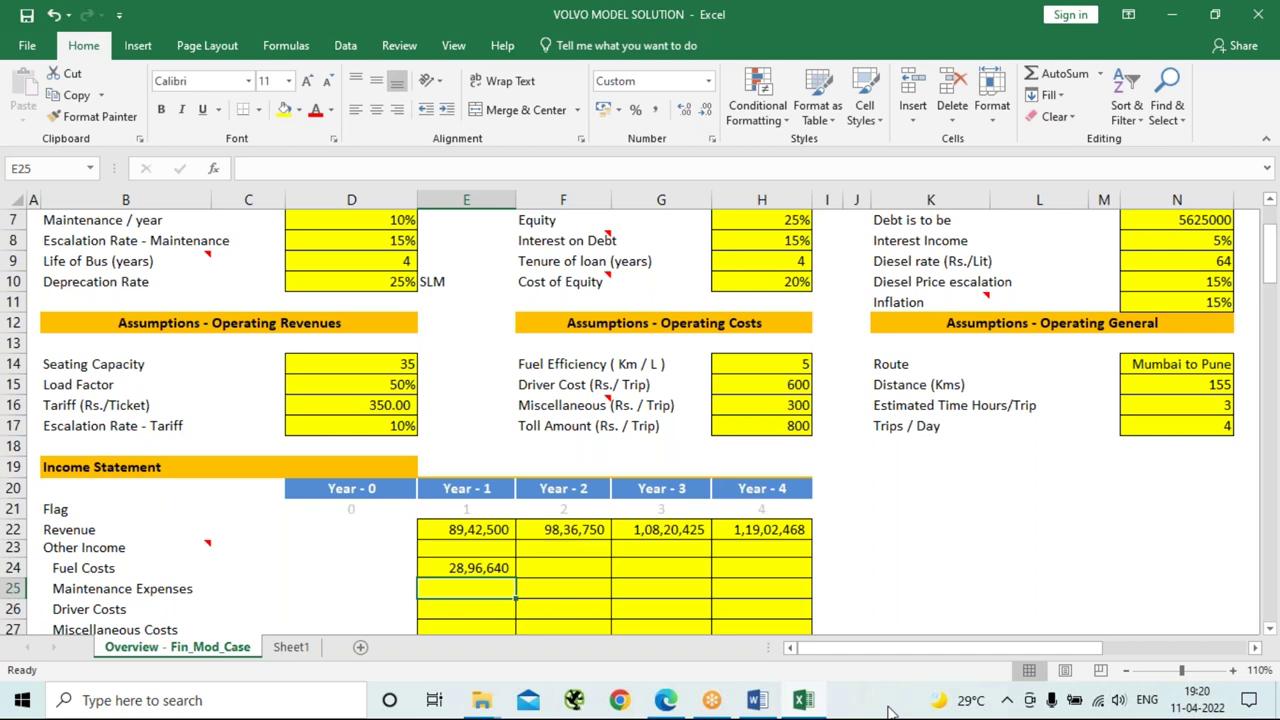
click(558, 569)
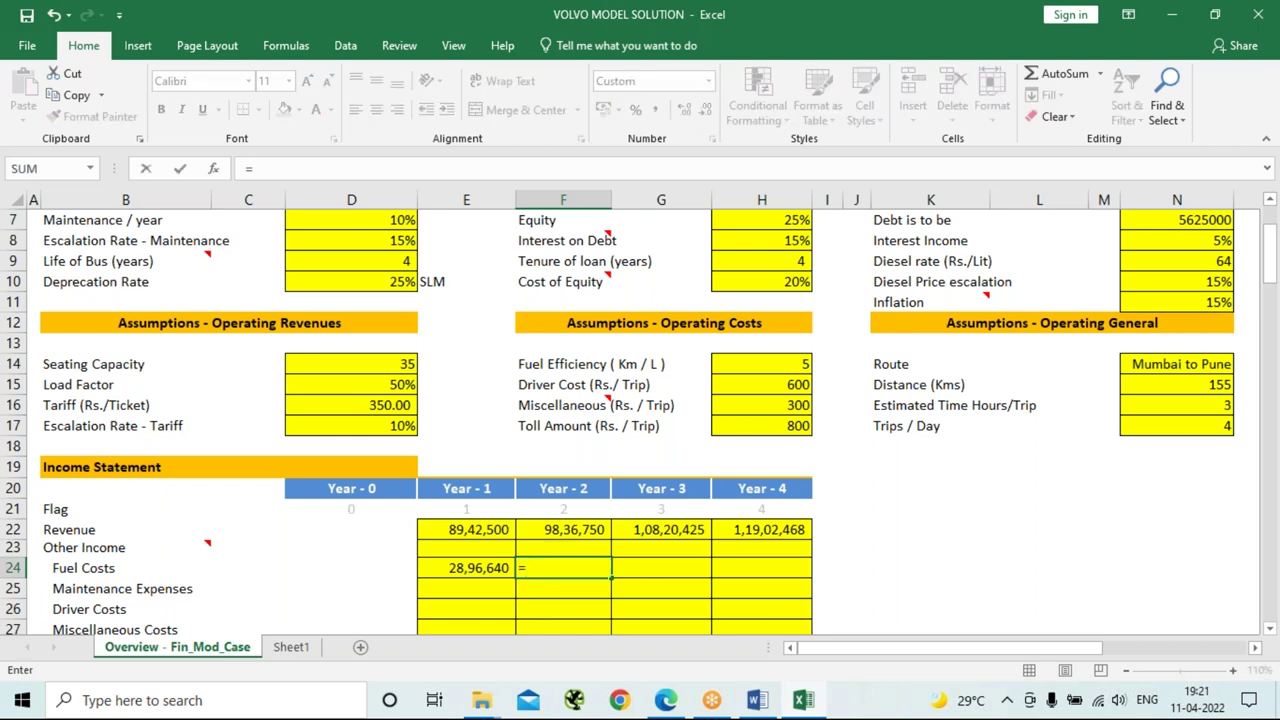
Escalate Fuel Costs 15% yearly with =E24*(1+15%) filled across Years 2–4.
key(Left)
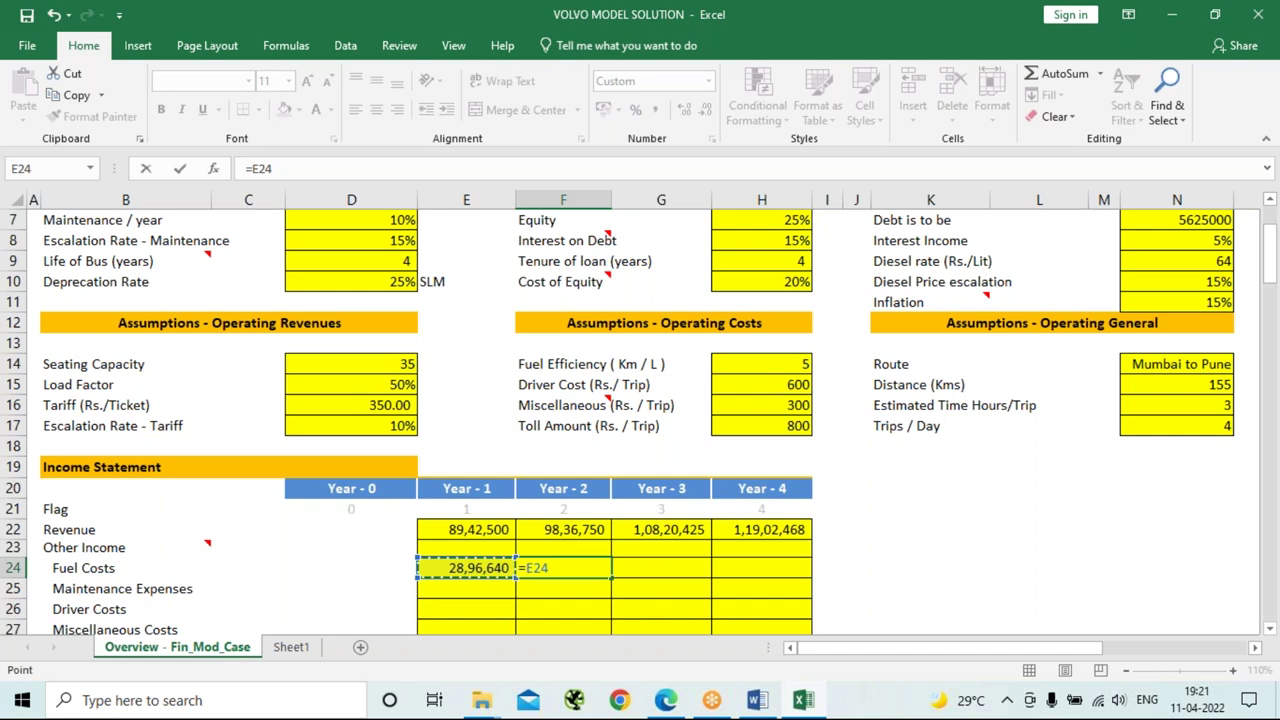
text(*(1)
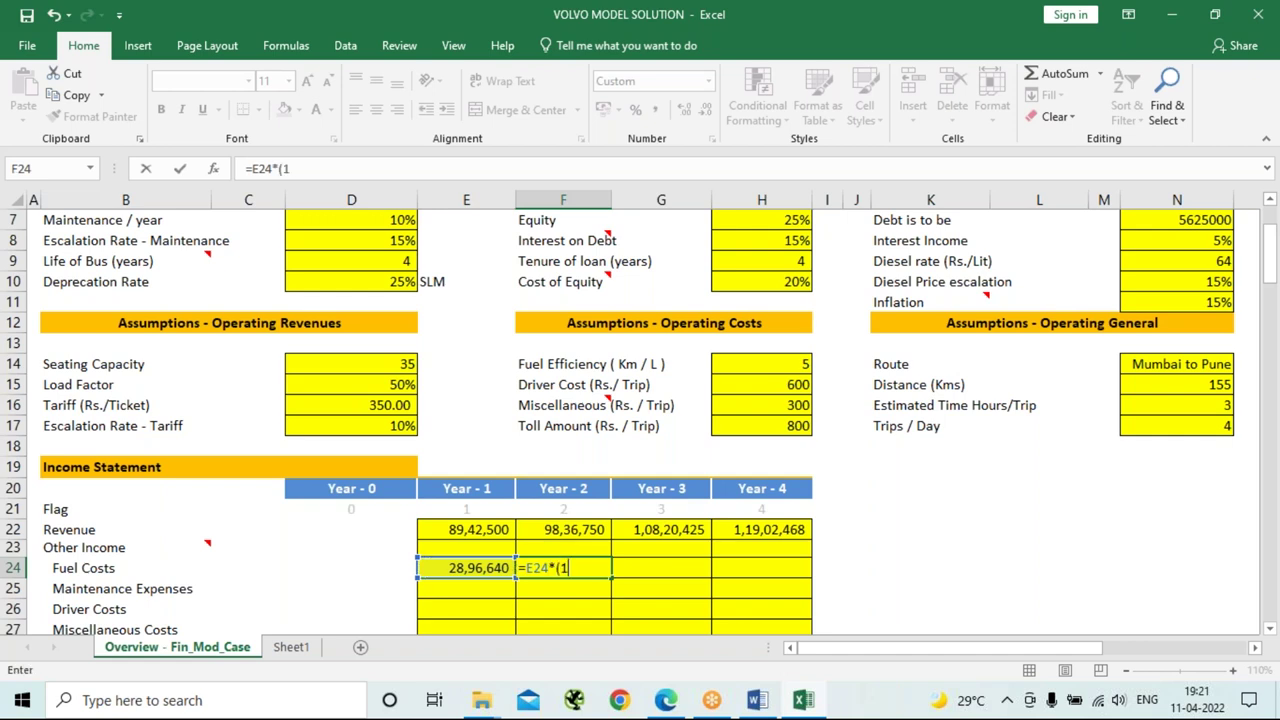
text(+15%))
key(Return)
key(Up)
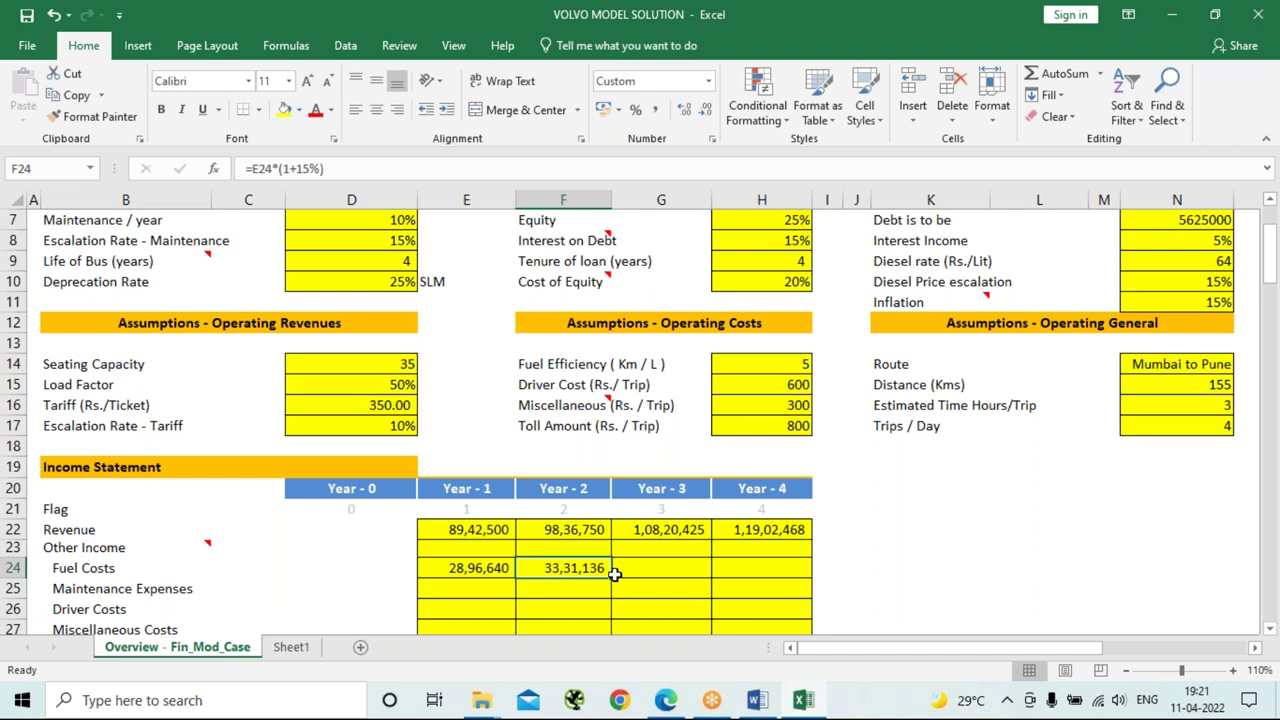
drag(615, 572, 785, 591)
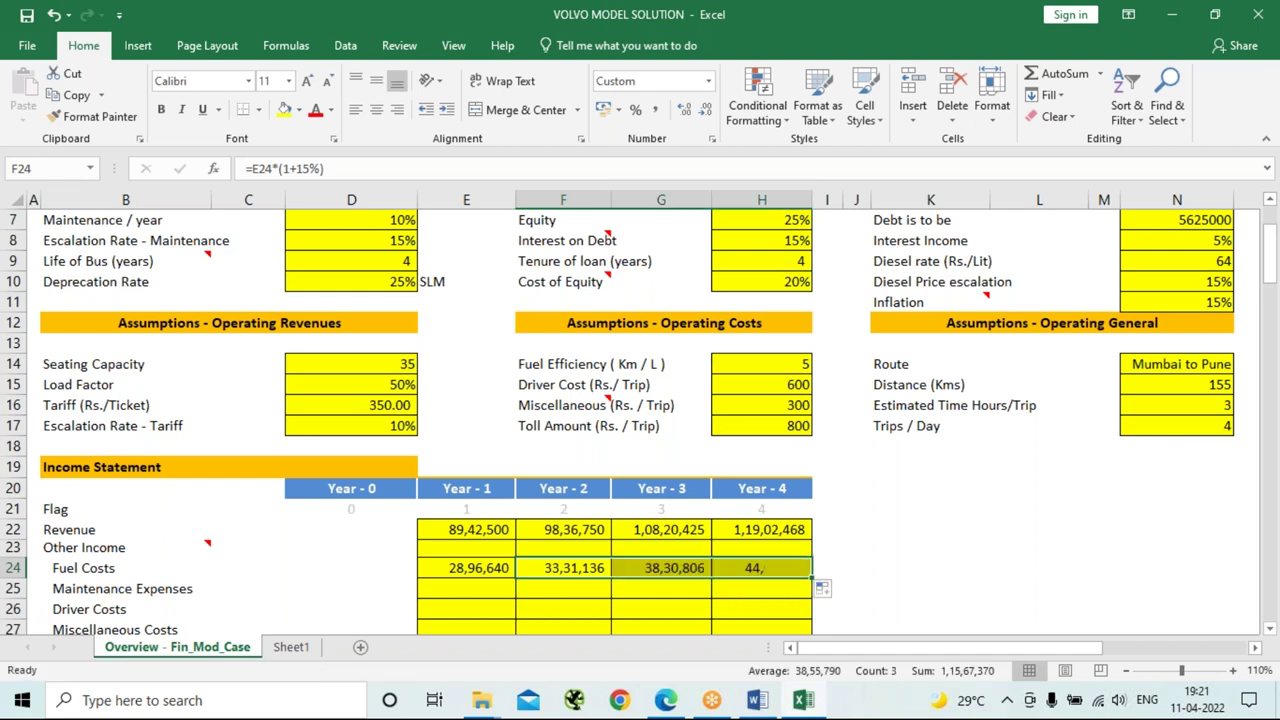
click(463, 591)
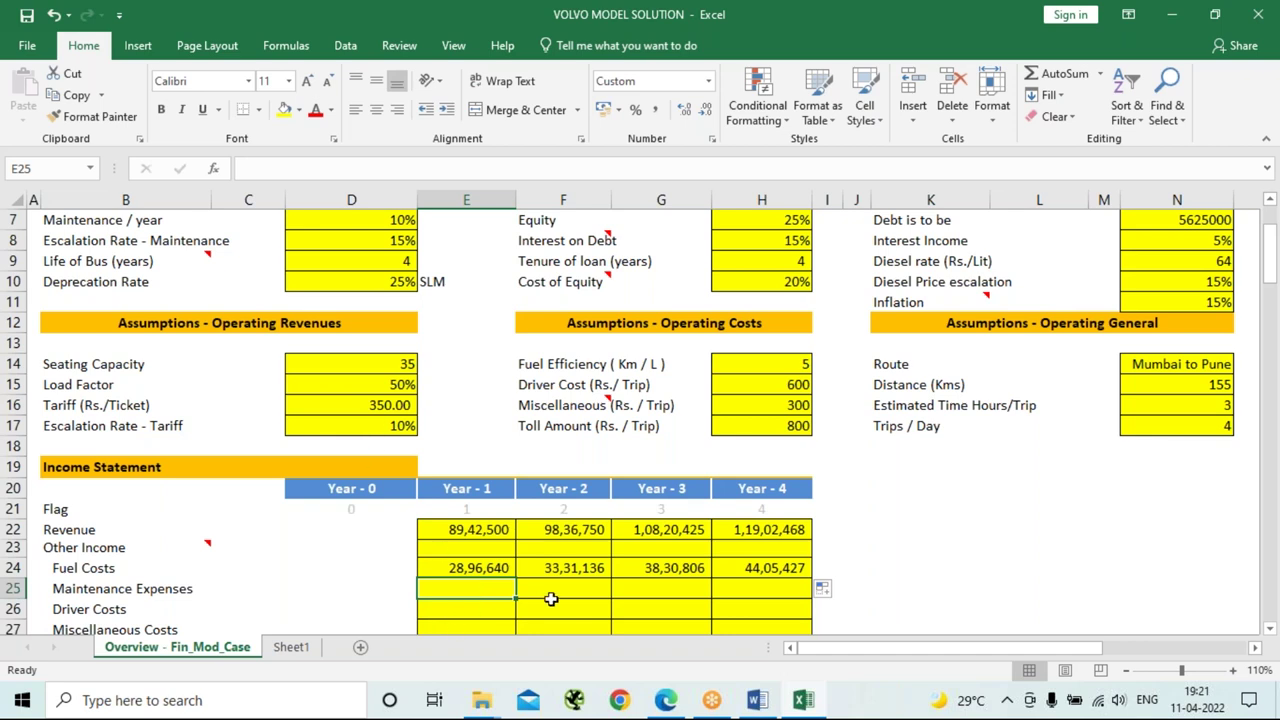
click(762, 702)
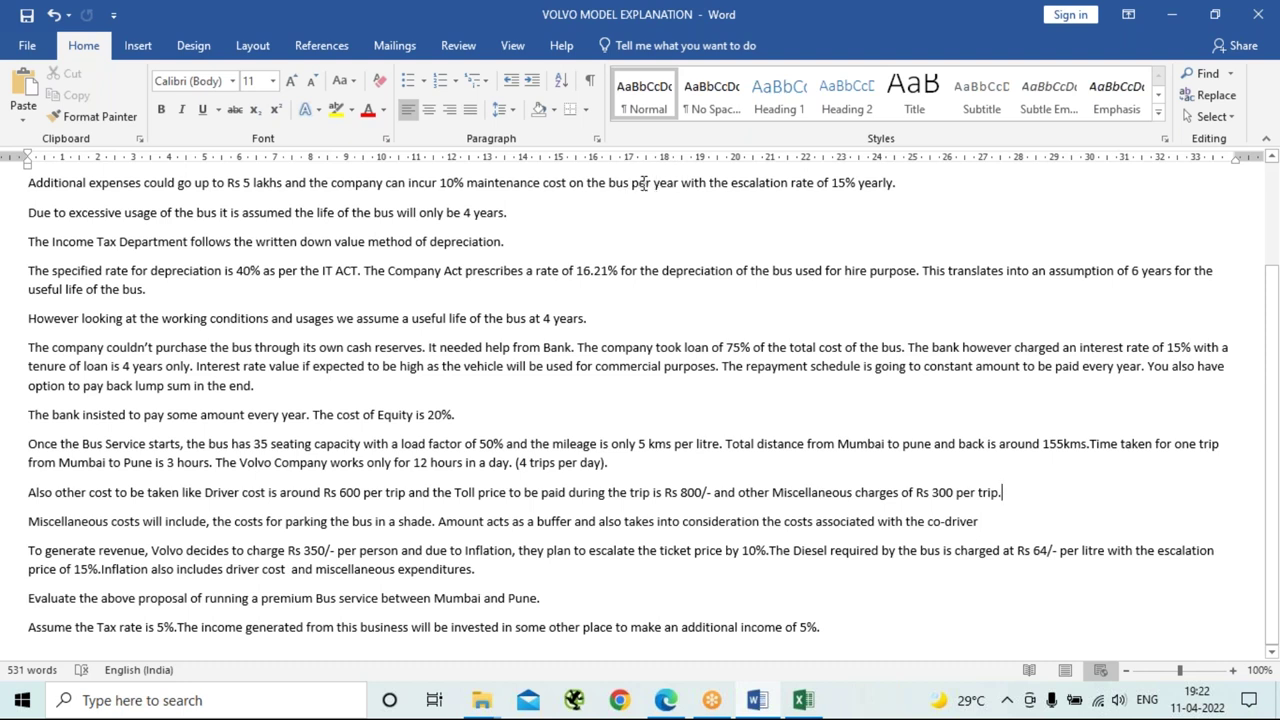
Change the maintenance sentence to read '10% maintenance cost on the bus on the revenue of that year'.
click(628, 182)
text(on the revenue)
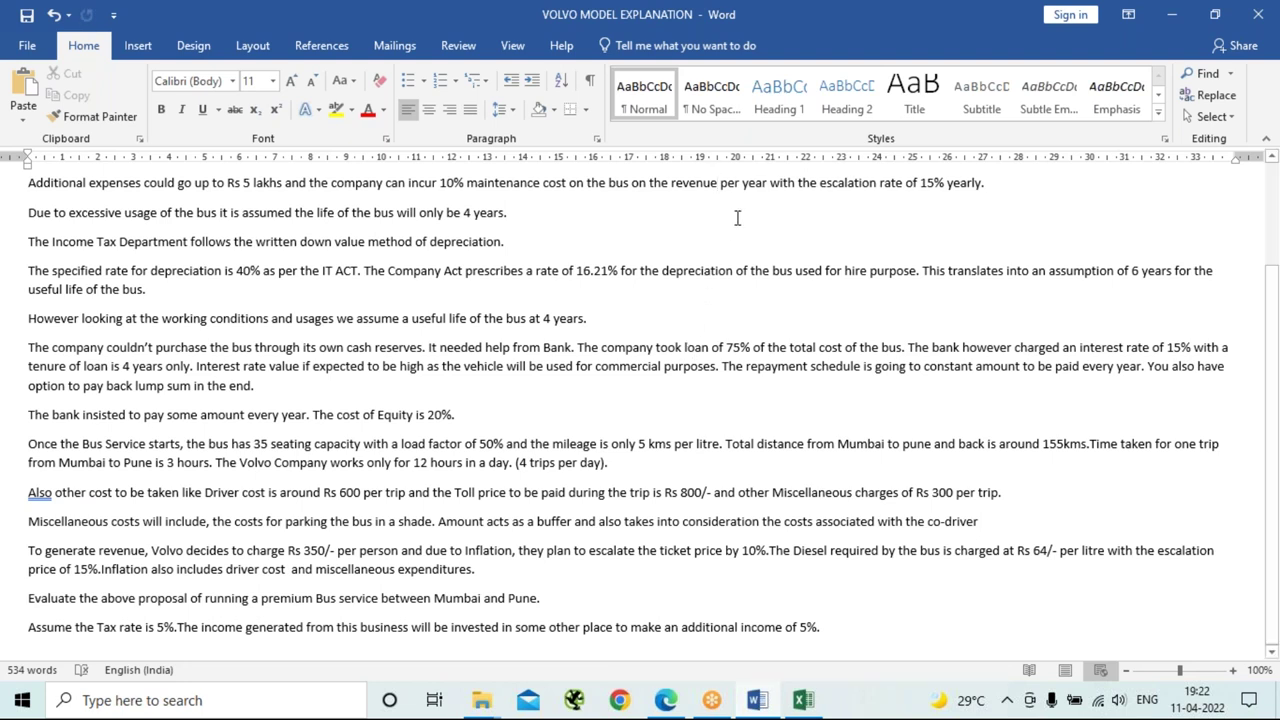
click(741, 183)
key(BackSpace)
key(BackSpace)
key(BackSpace)
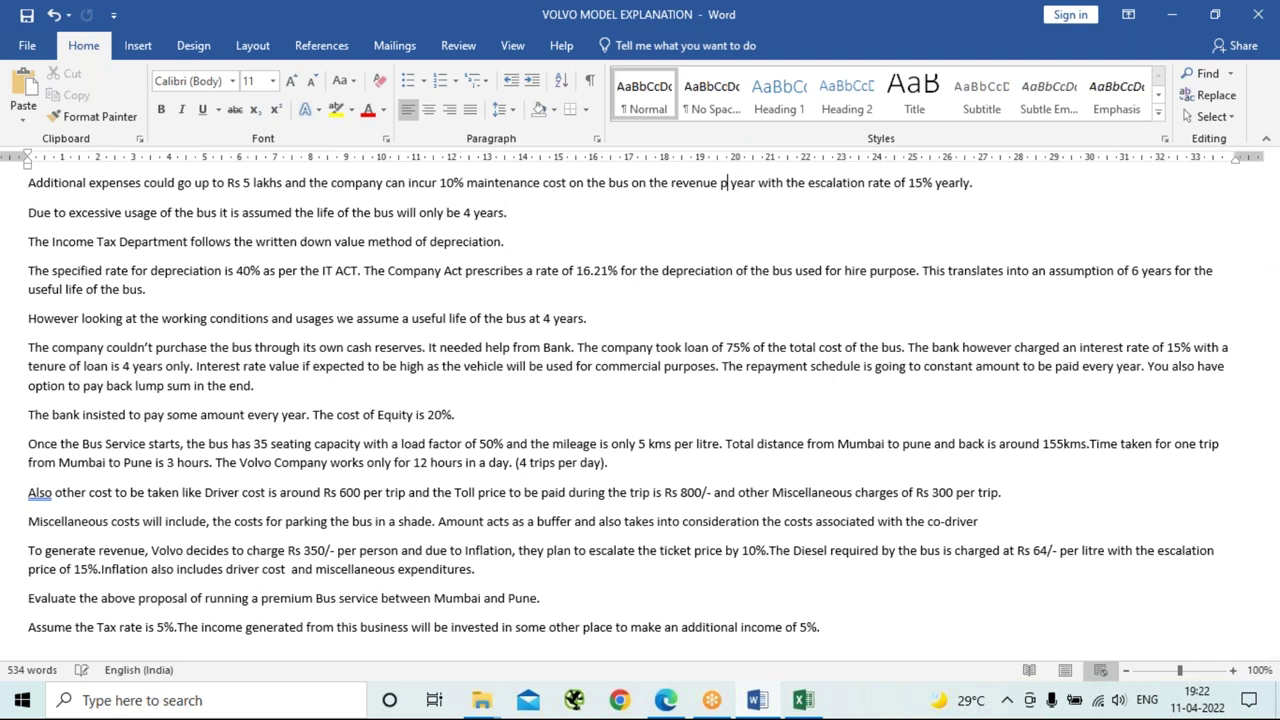
text(of th)
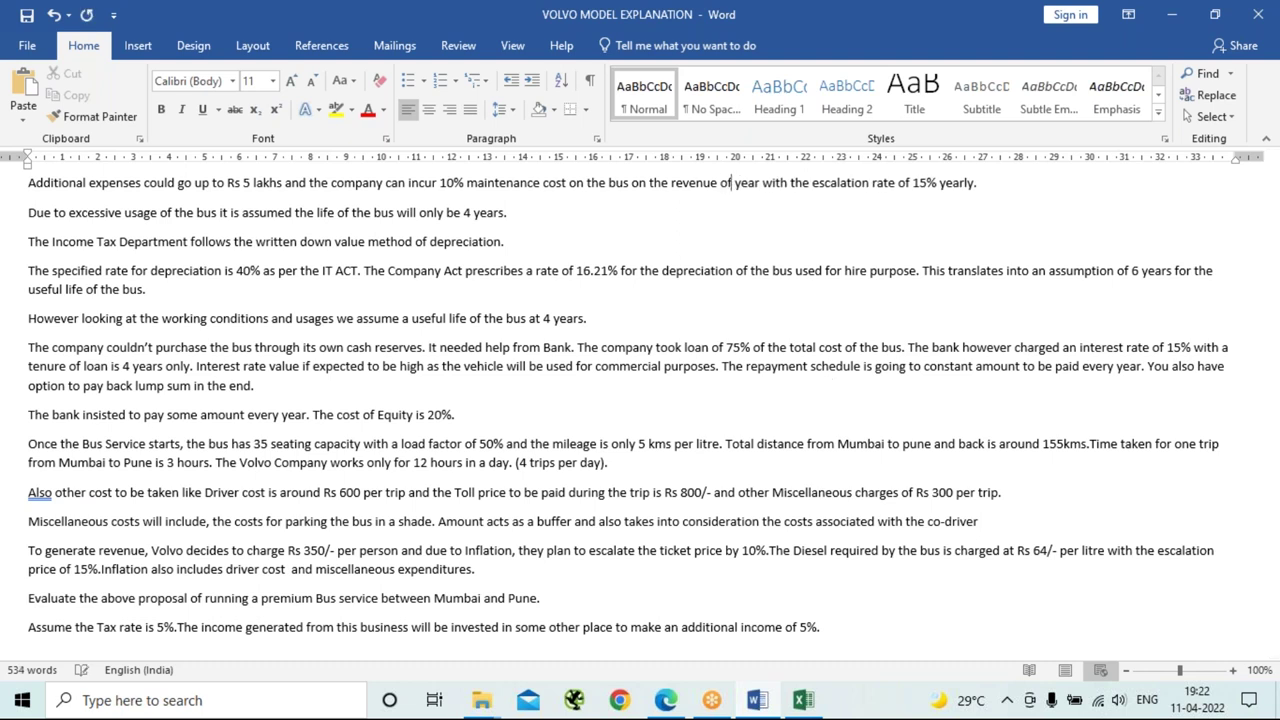
text(at)
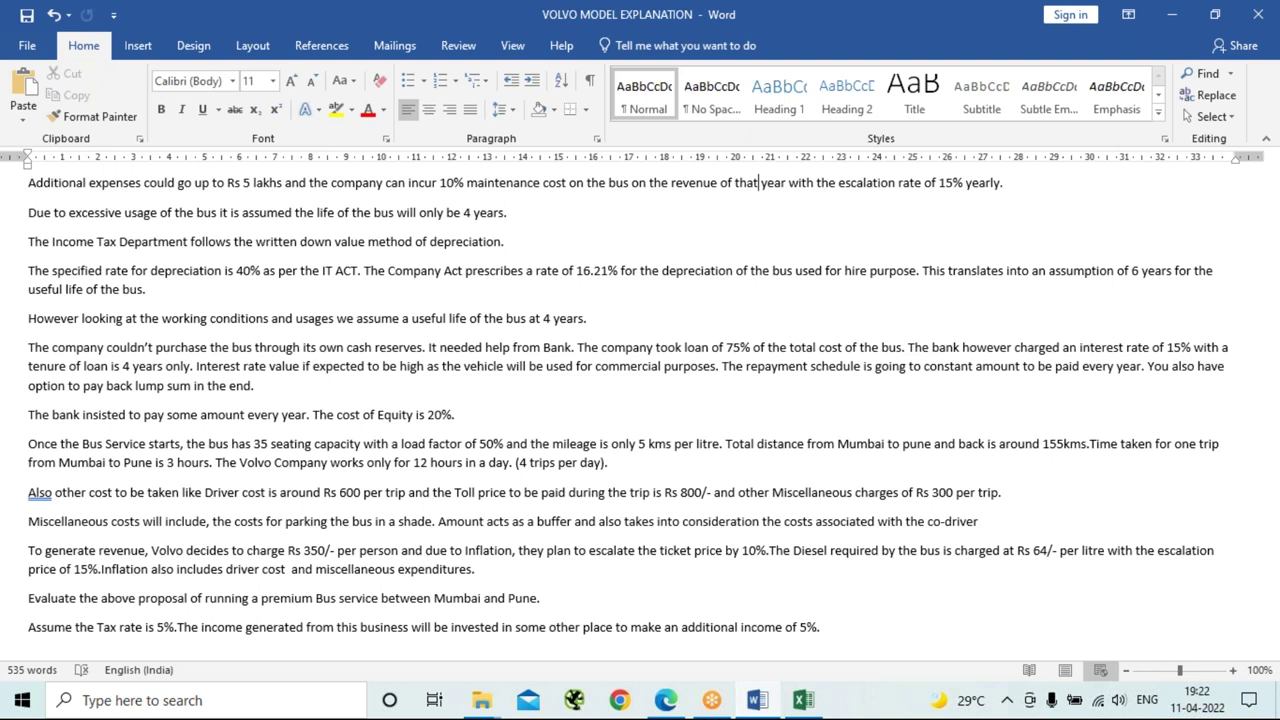
key(alt)
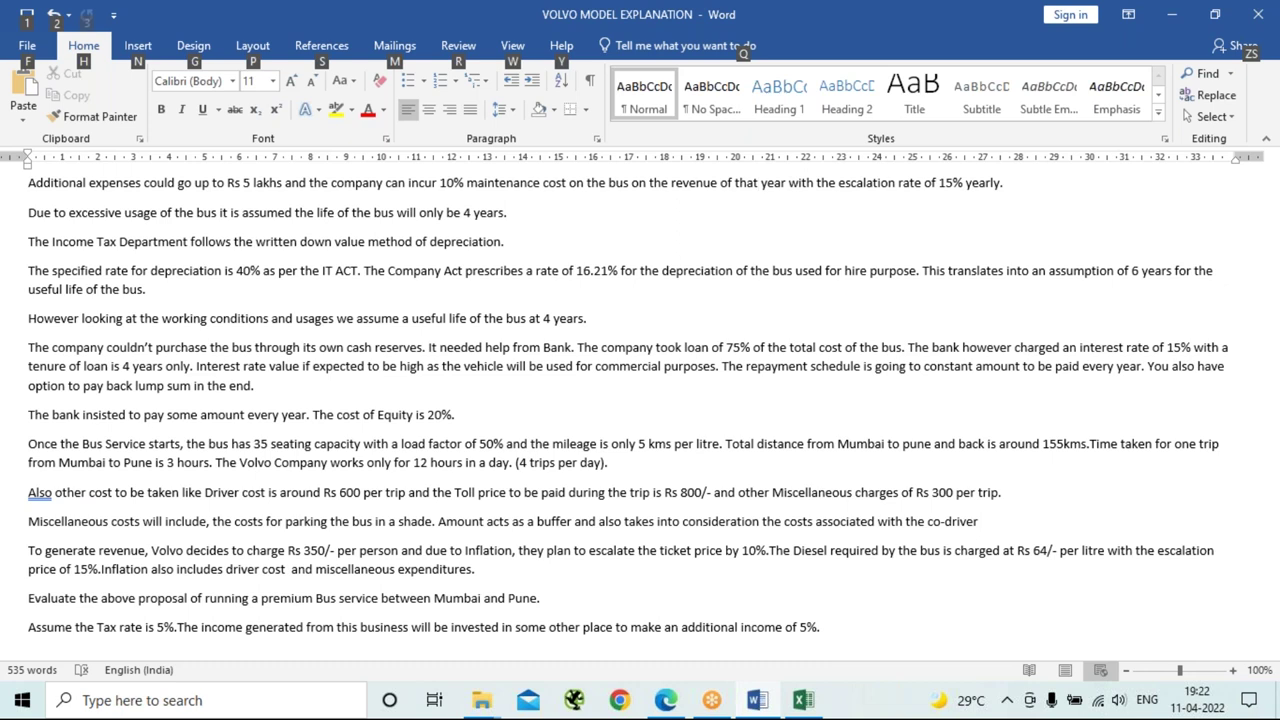
key(alt+Tab)
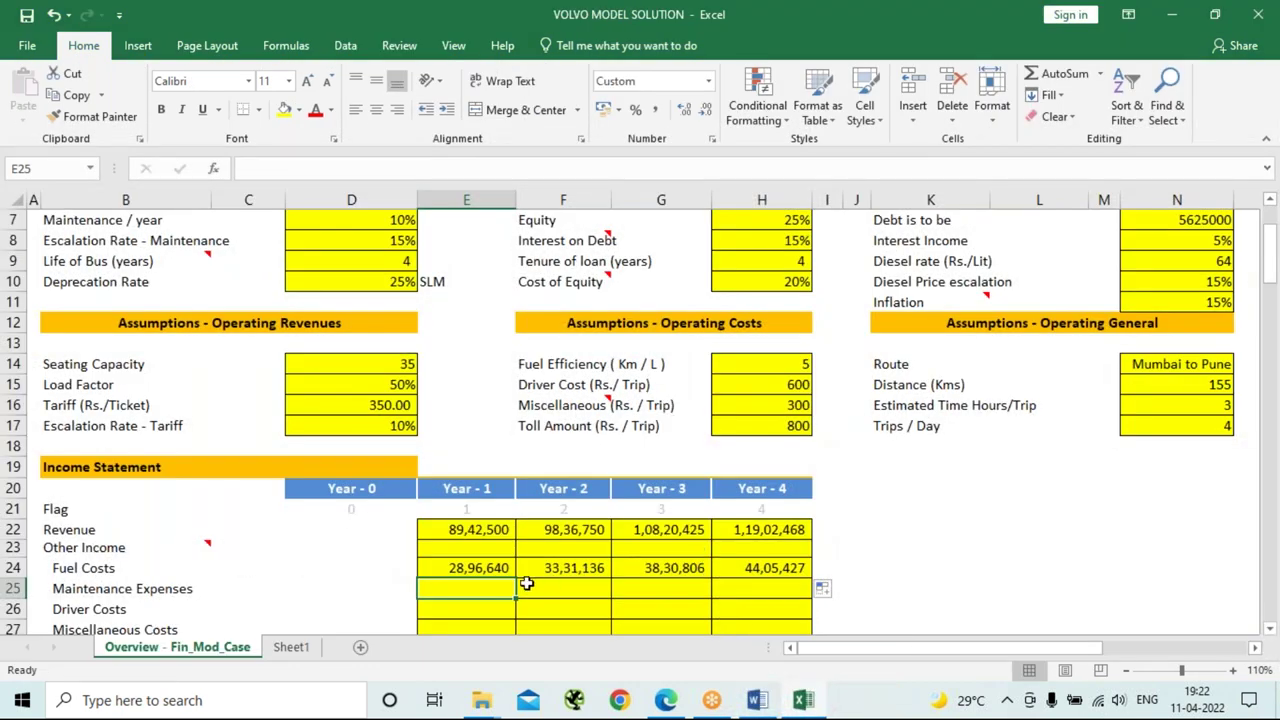
Set Year 1 Maintenance Expenses in E25 to =E22*10%, giving 8,94,250.
text(=)
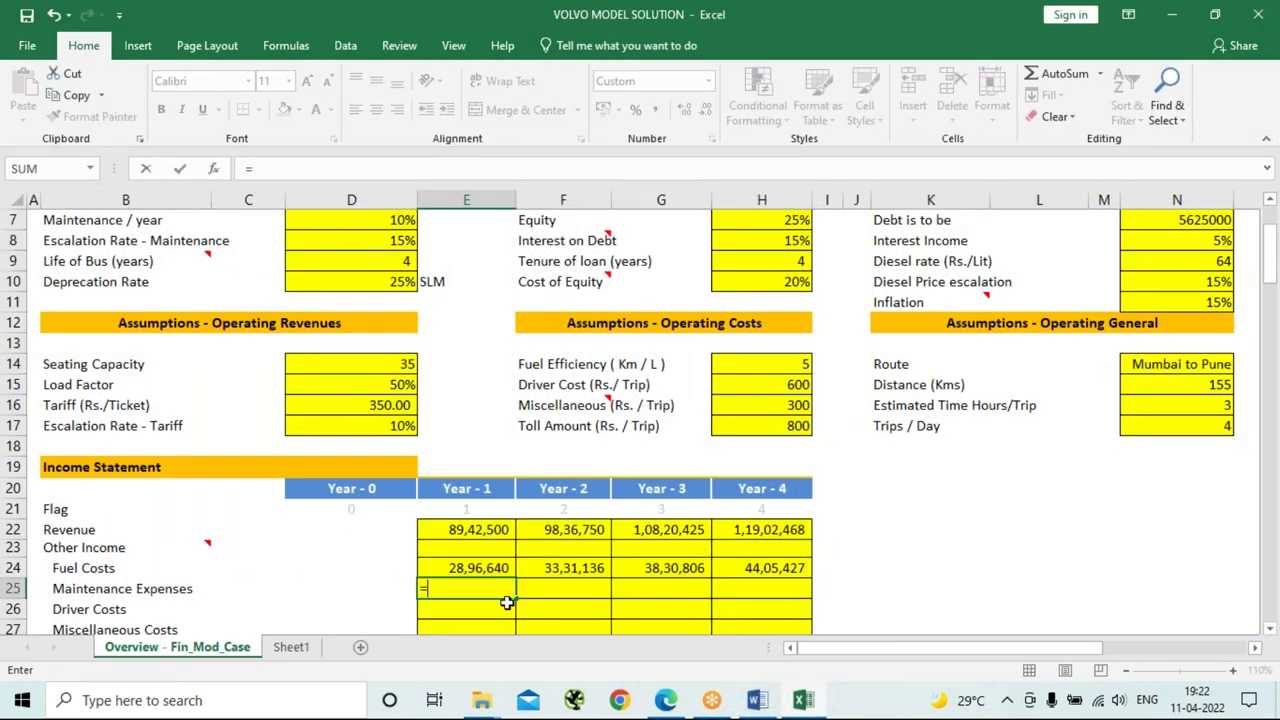
key(Up)
key(Up)
key(Up)
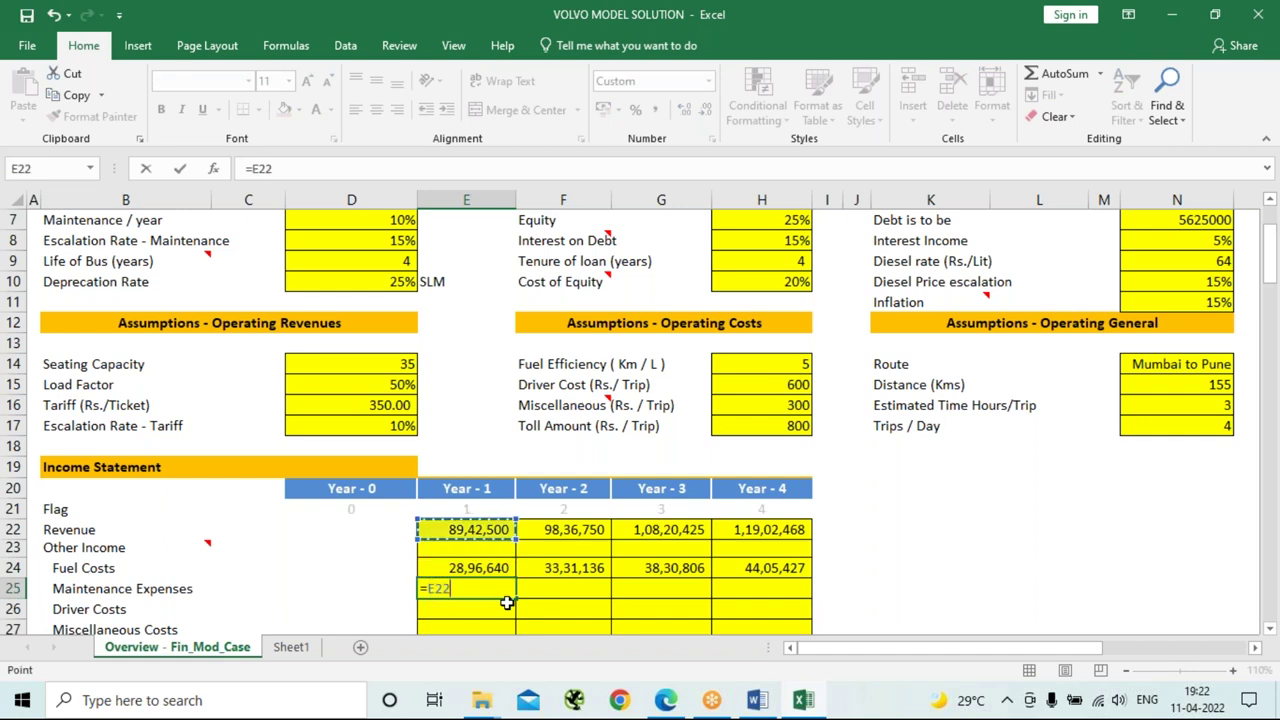
text(*10%)
key(Return)
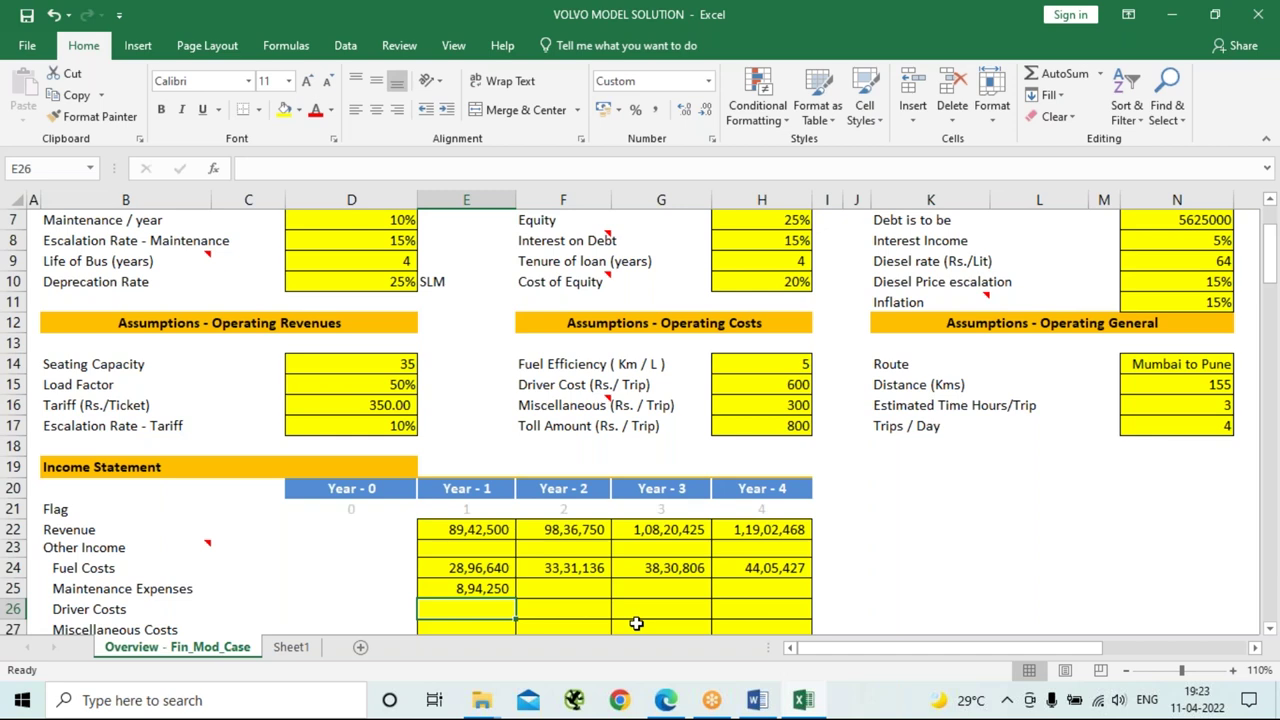
Escalate Maintenance Expenses 15% yearly with =E25*(1+15%) across F25:H25, reaching 13,60,042.
click(543, 587)
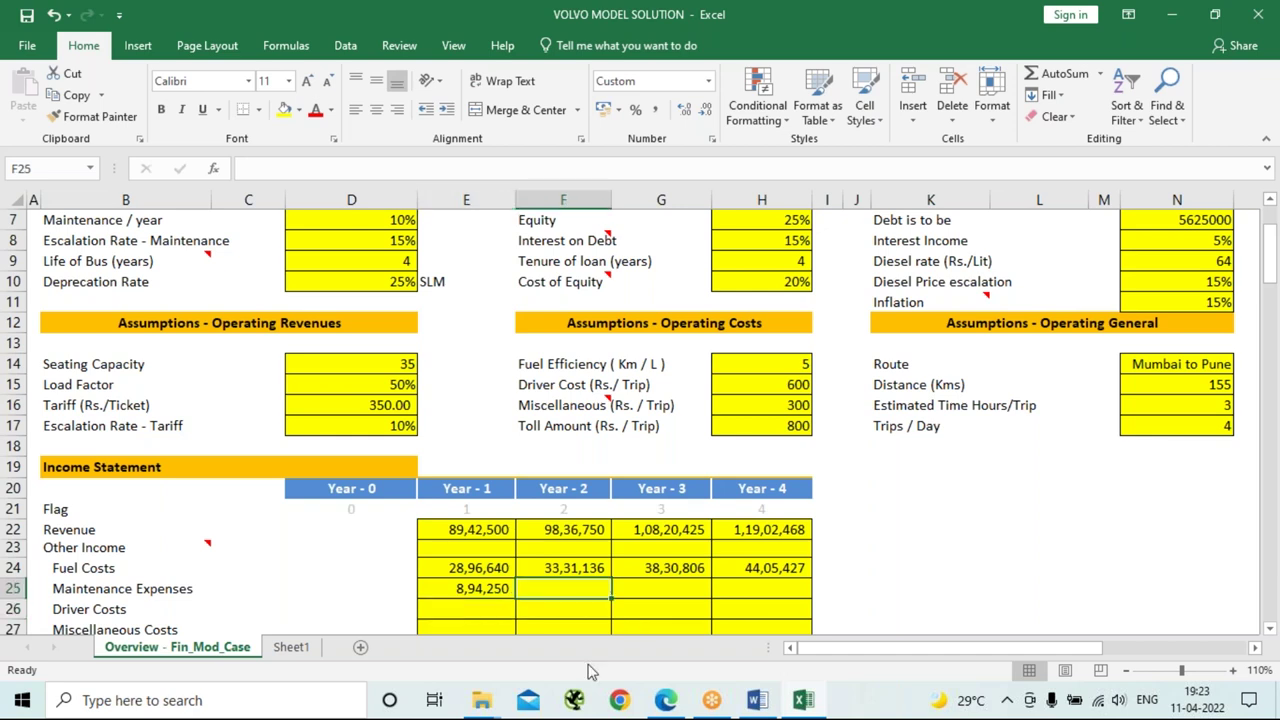
text(=)
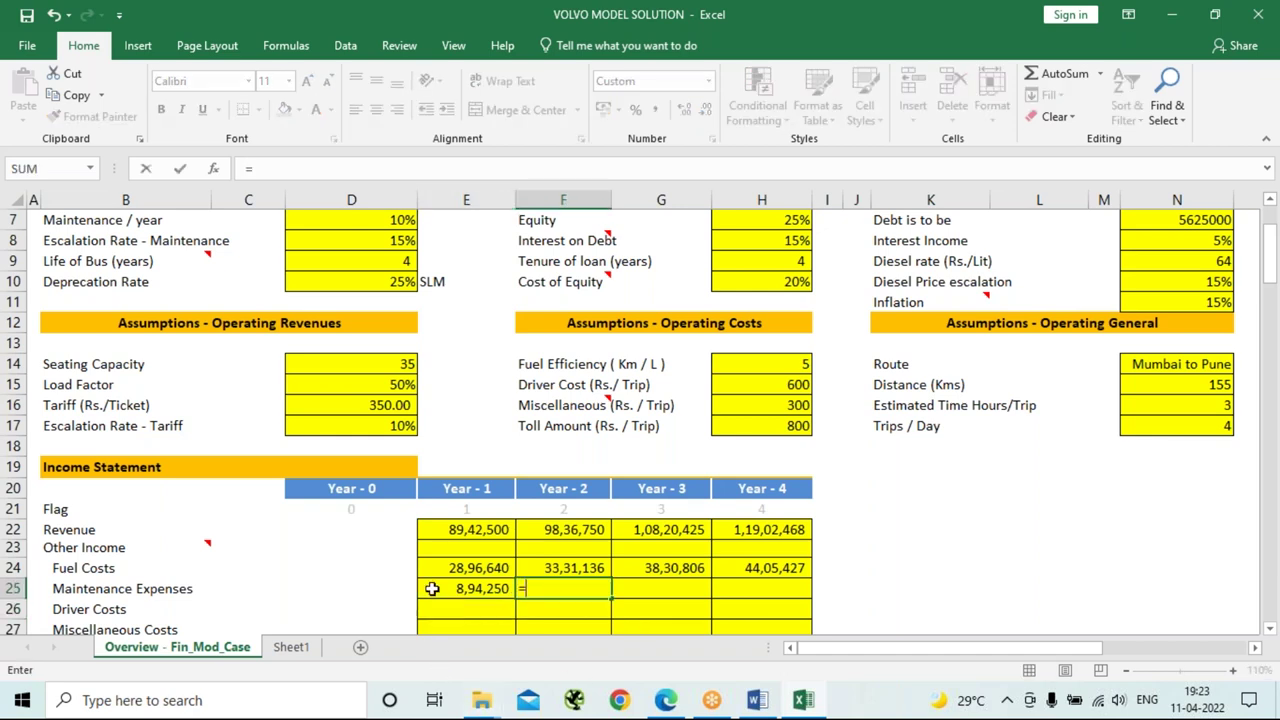
click(474, 587)
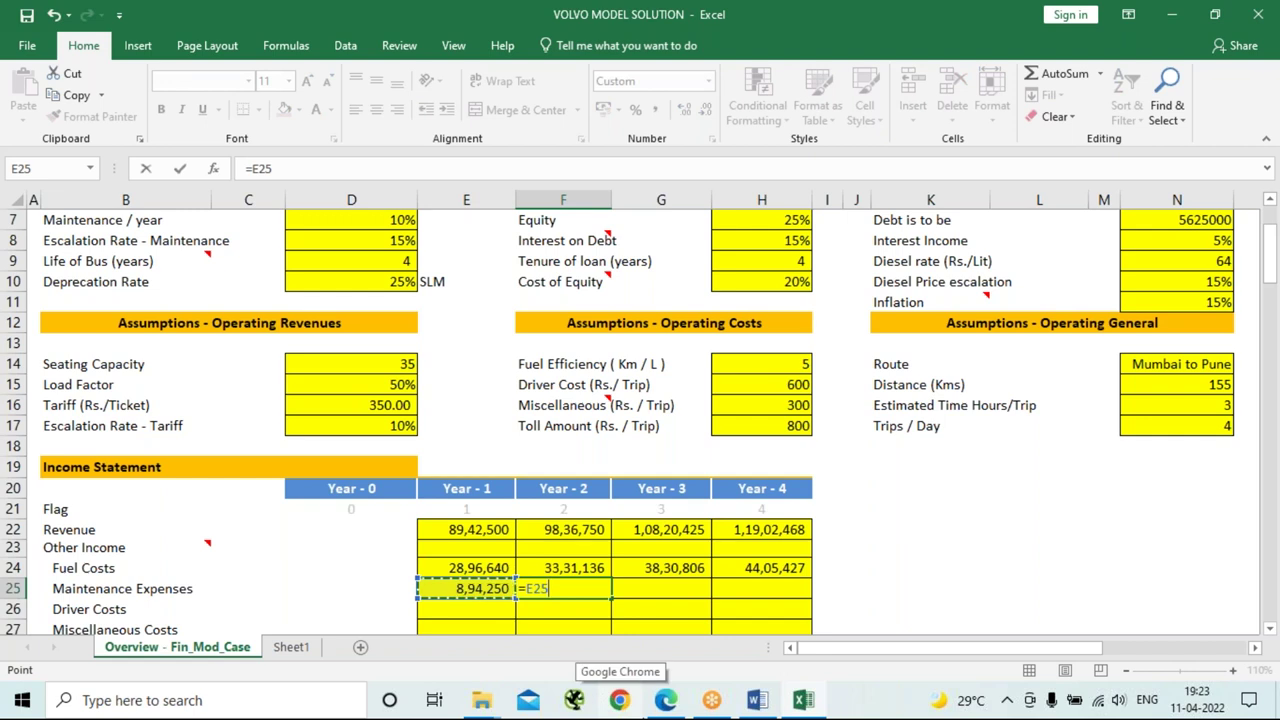
text(*(1+)
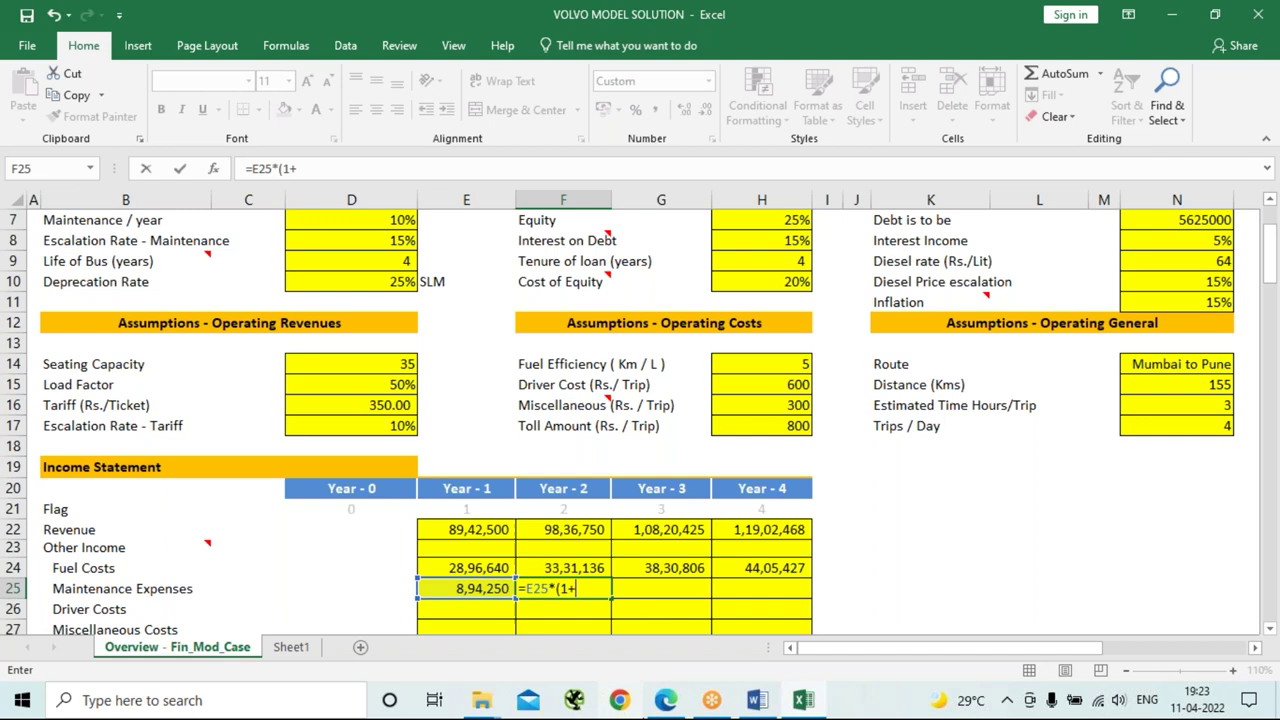
text(15%))
key(Return)
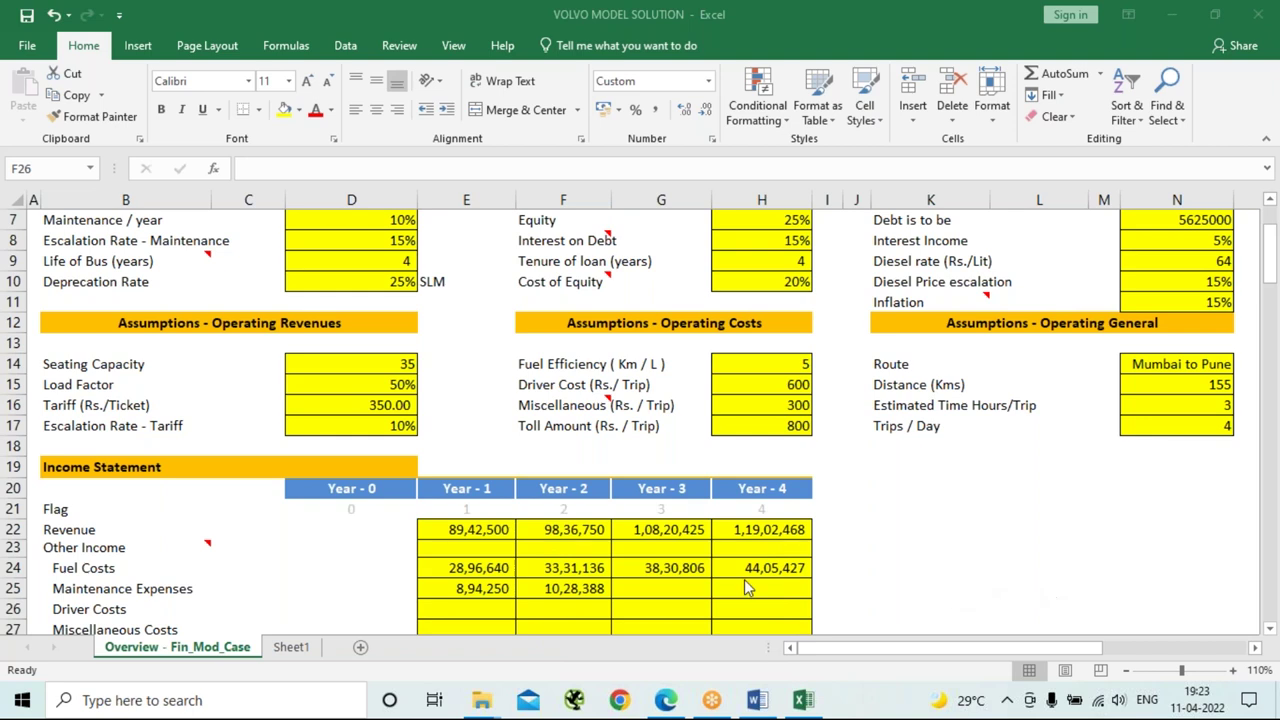
click(575, 592)
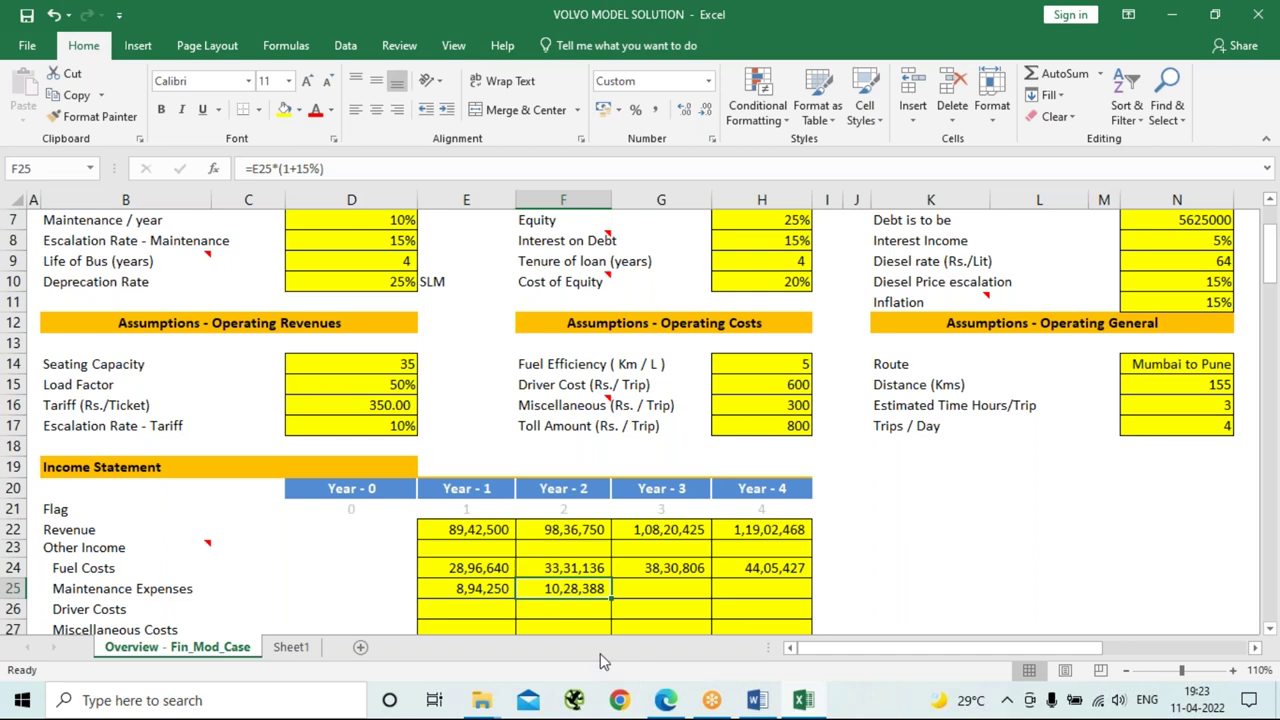
drag(613, 596, 777, 603)
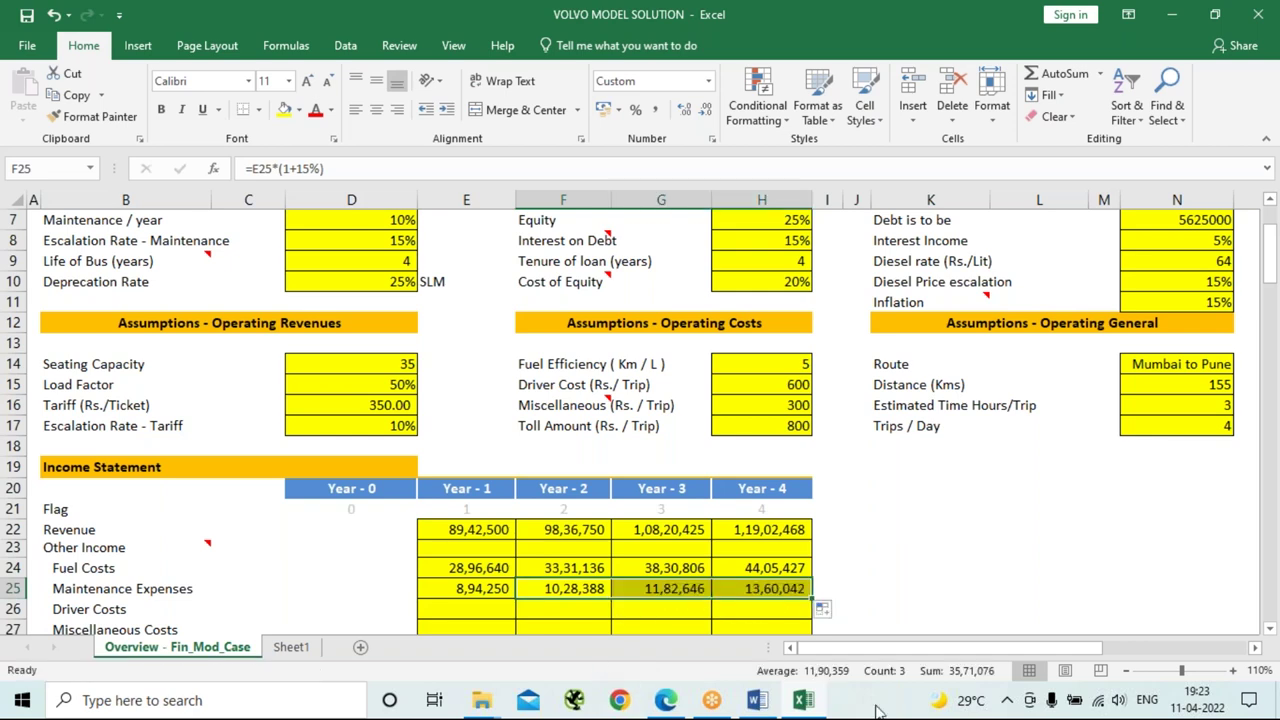
click(480, 609)
mouse_move(818, 712)
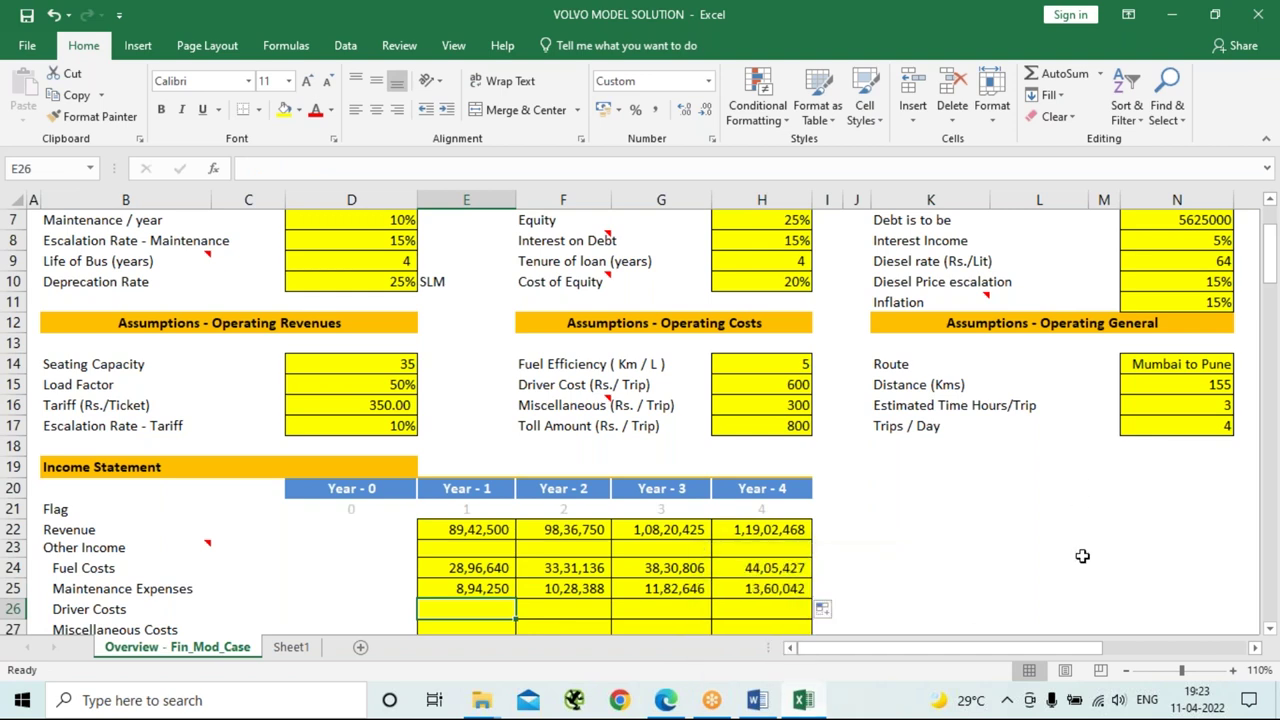
scroll(1082, 556, down, 2)
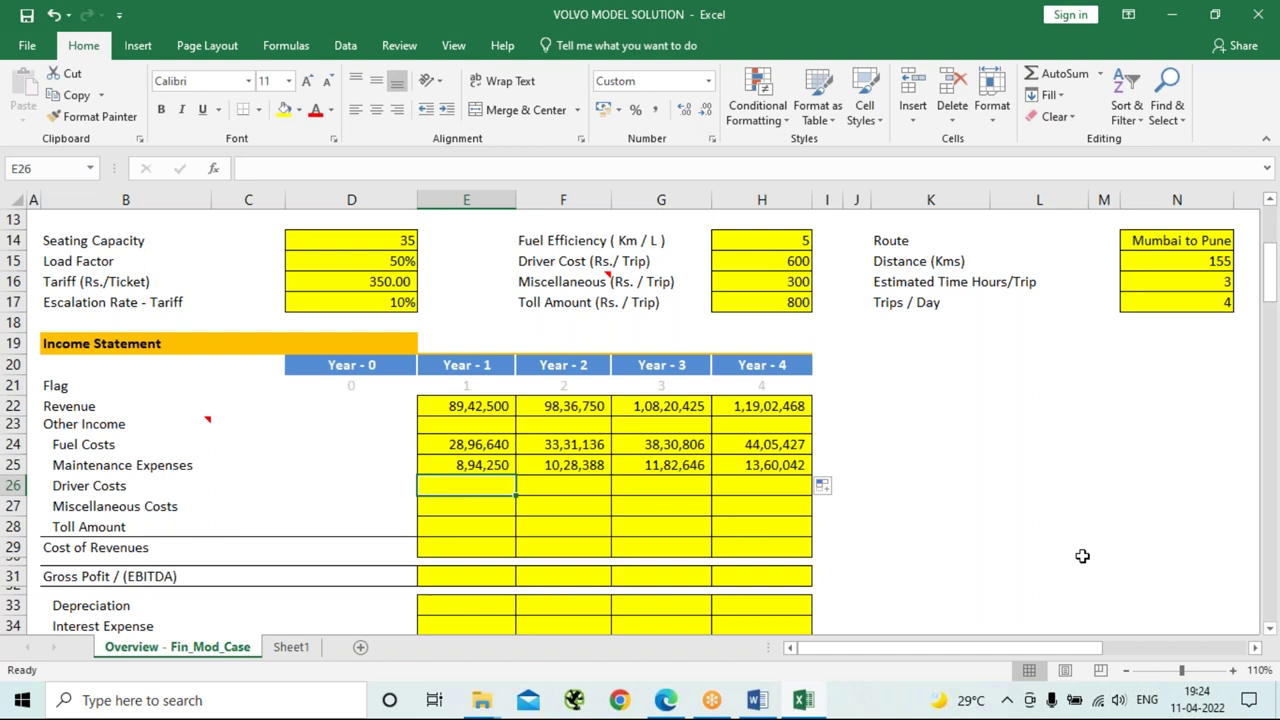
Enter Year 1 Driver Costs in E26 as =600*4*365, giving 8,76,000.
text(=)
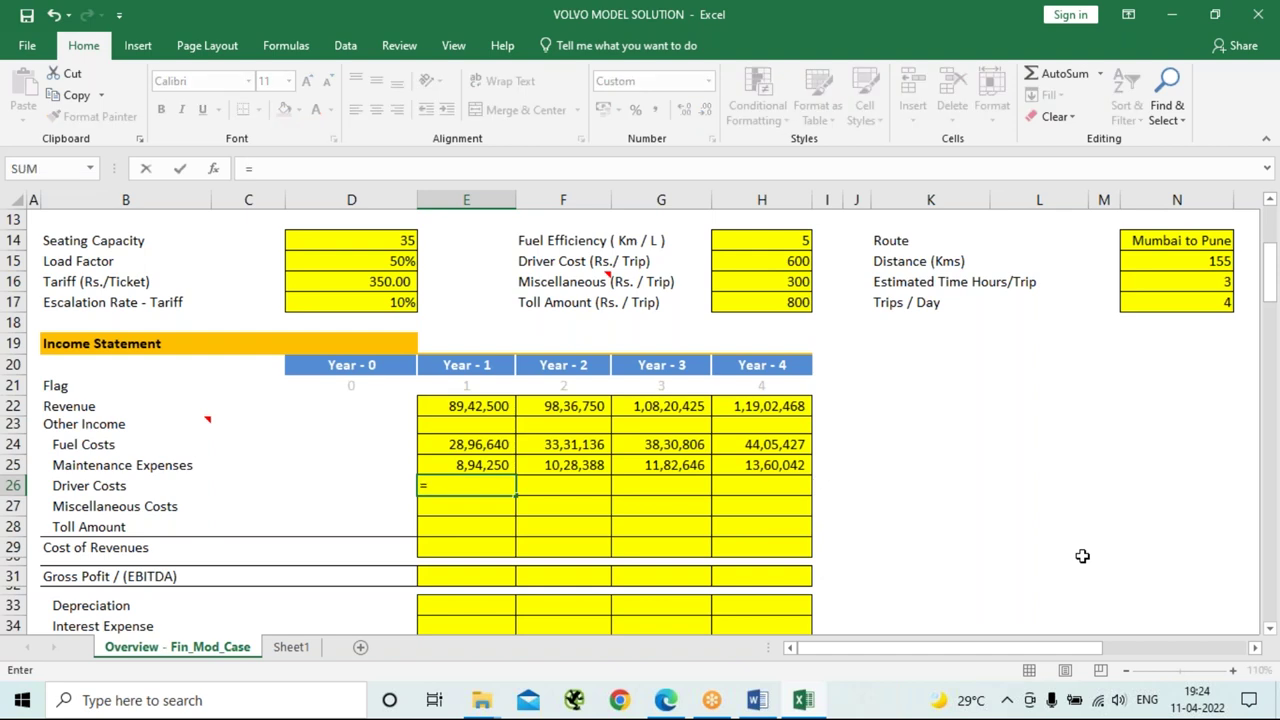
text(600)
text(*4*)
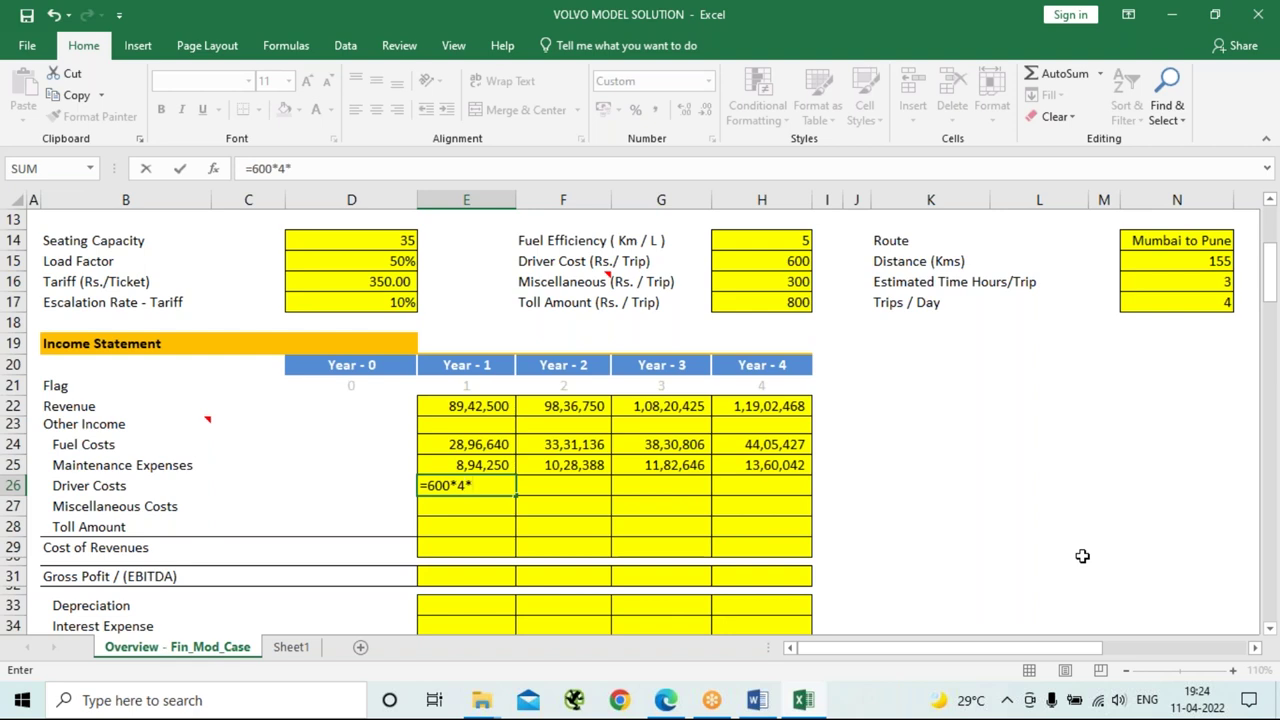
text(365)
key(Return)
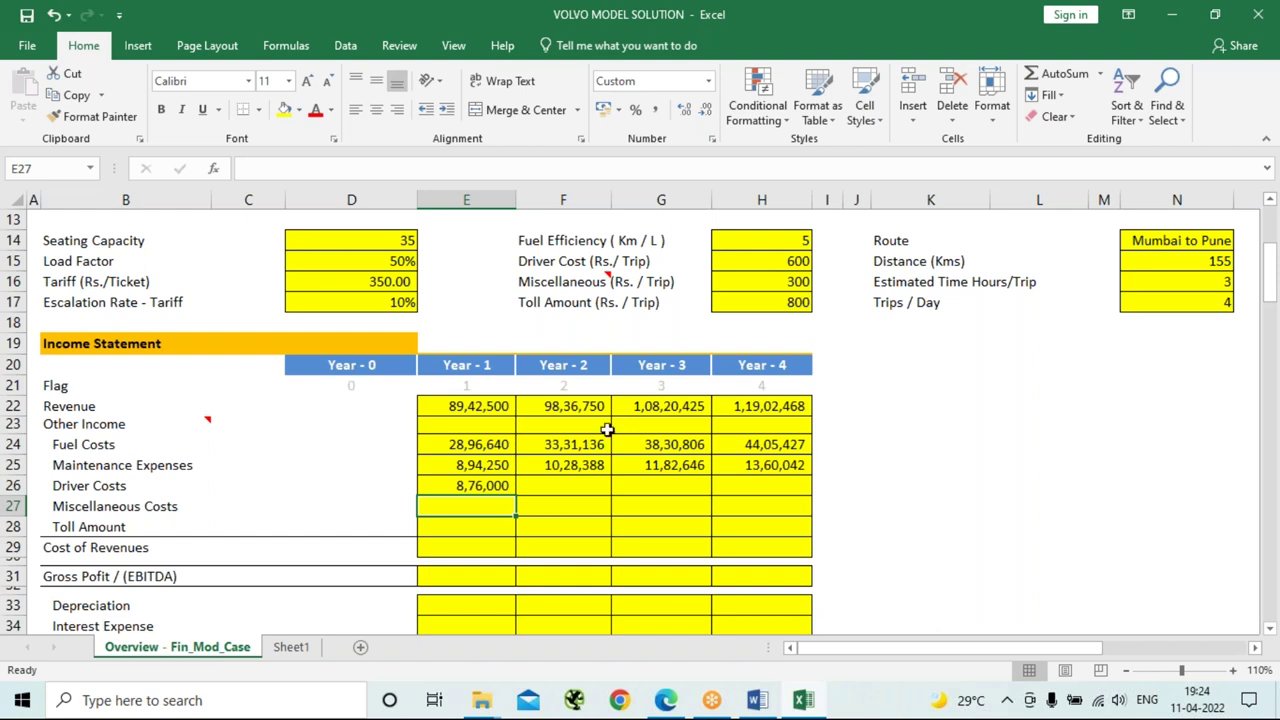
click(490, 486)
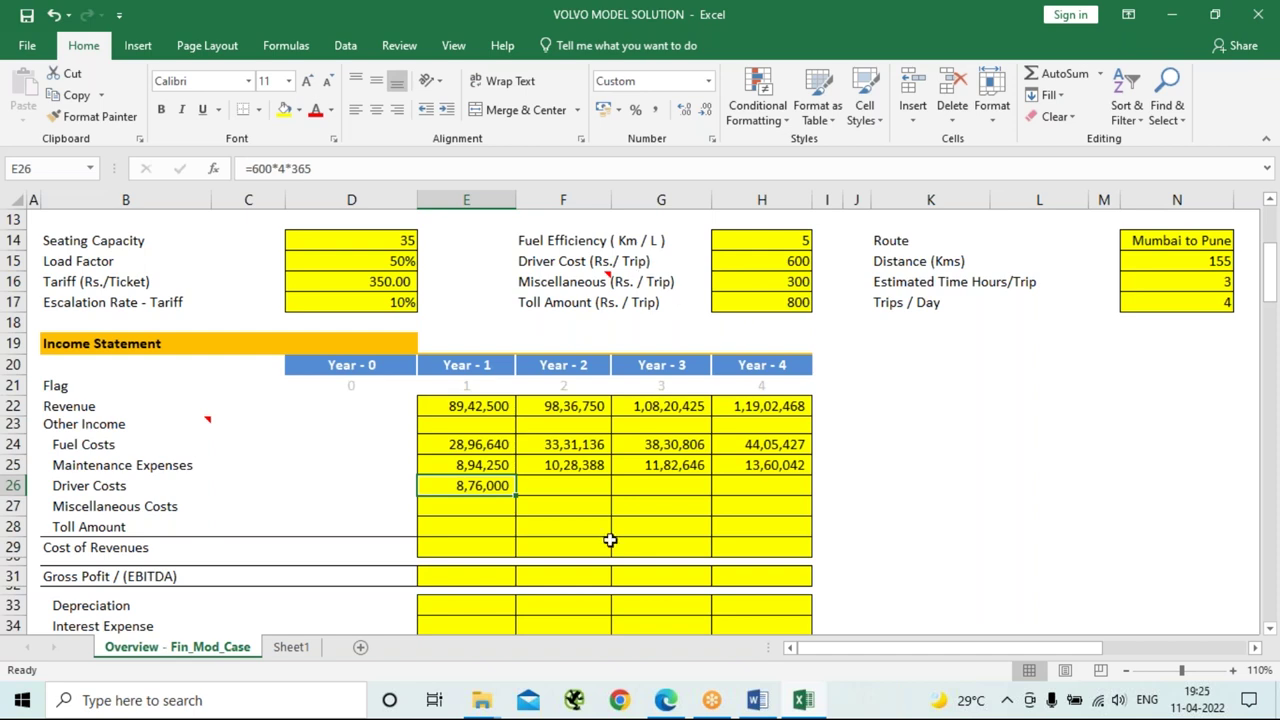
click(756, 702)
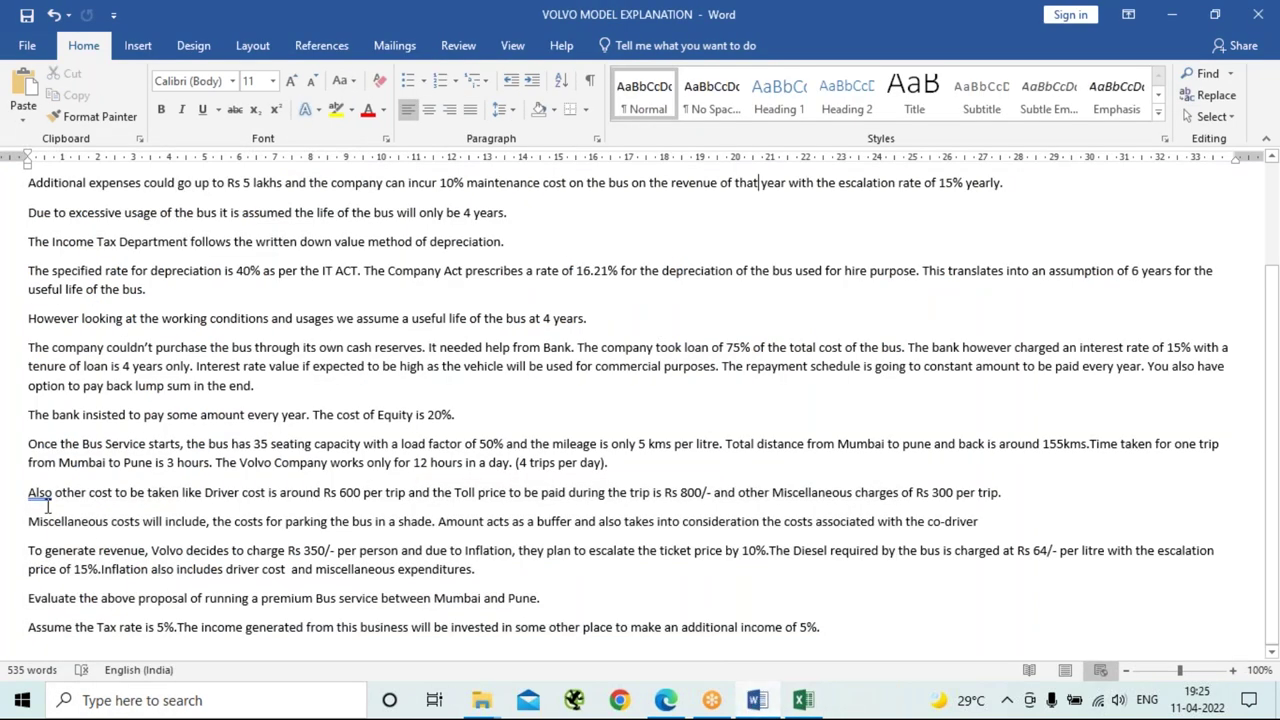
Insert a comma after 'Also' in the driver-cost sentence of the case notes.
click(54, 492)
text(,)
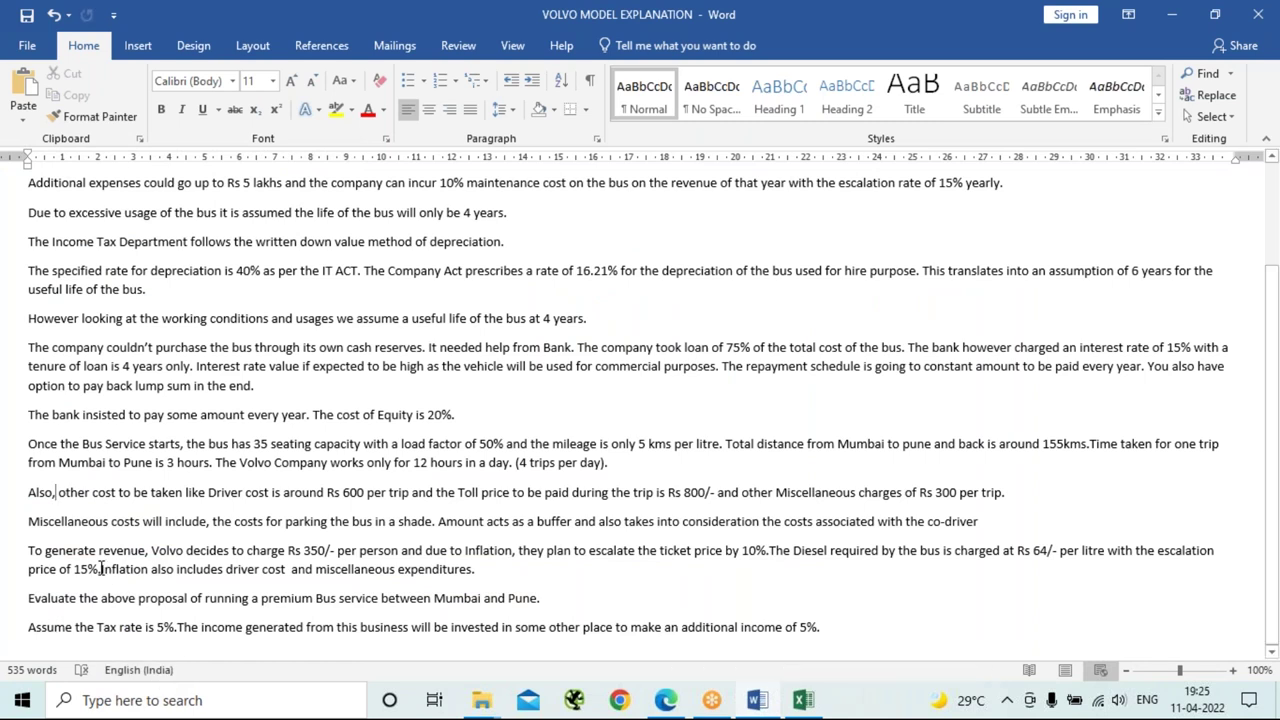
drag(101, 568, 476, 570)
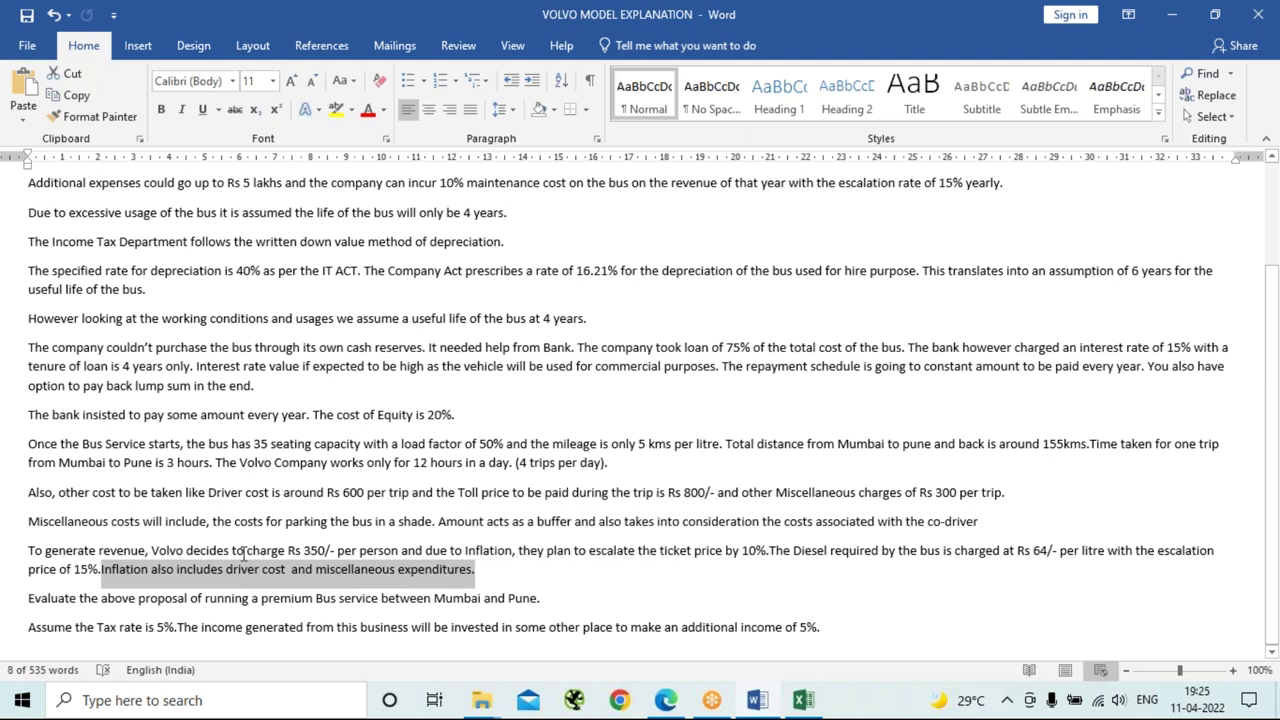
click(511, 573)
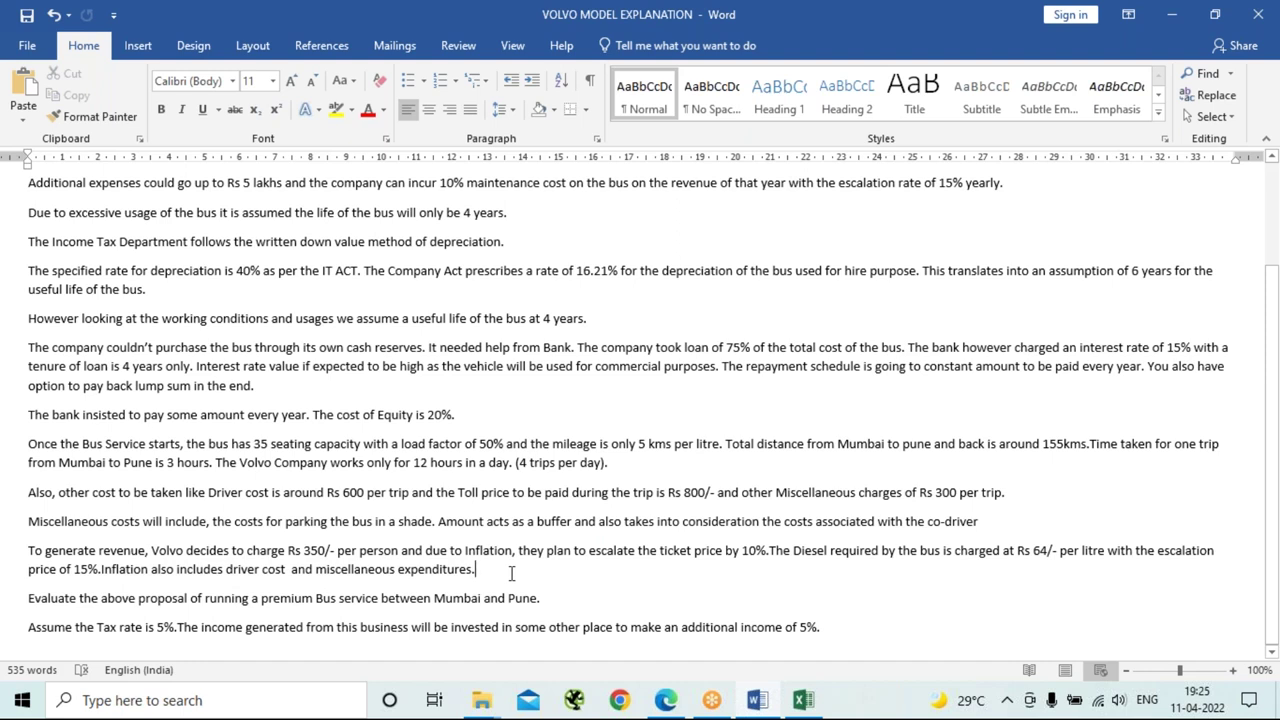
key(alt+Tab)
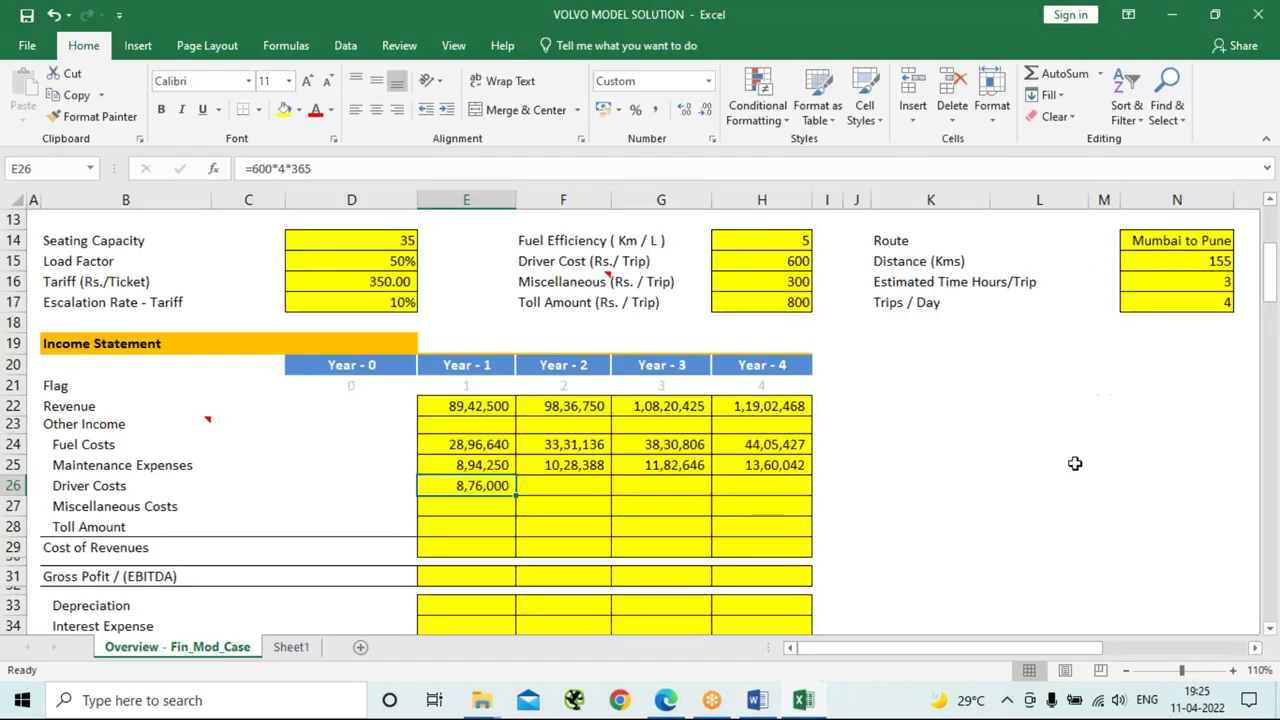
Fill F26:H26 with =E26*(1+15%), giving Driver Costs of 10,07,400, 11,58,510 and 13,32,287.
scroll(1077, 463, up, 5)
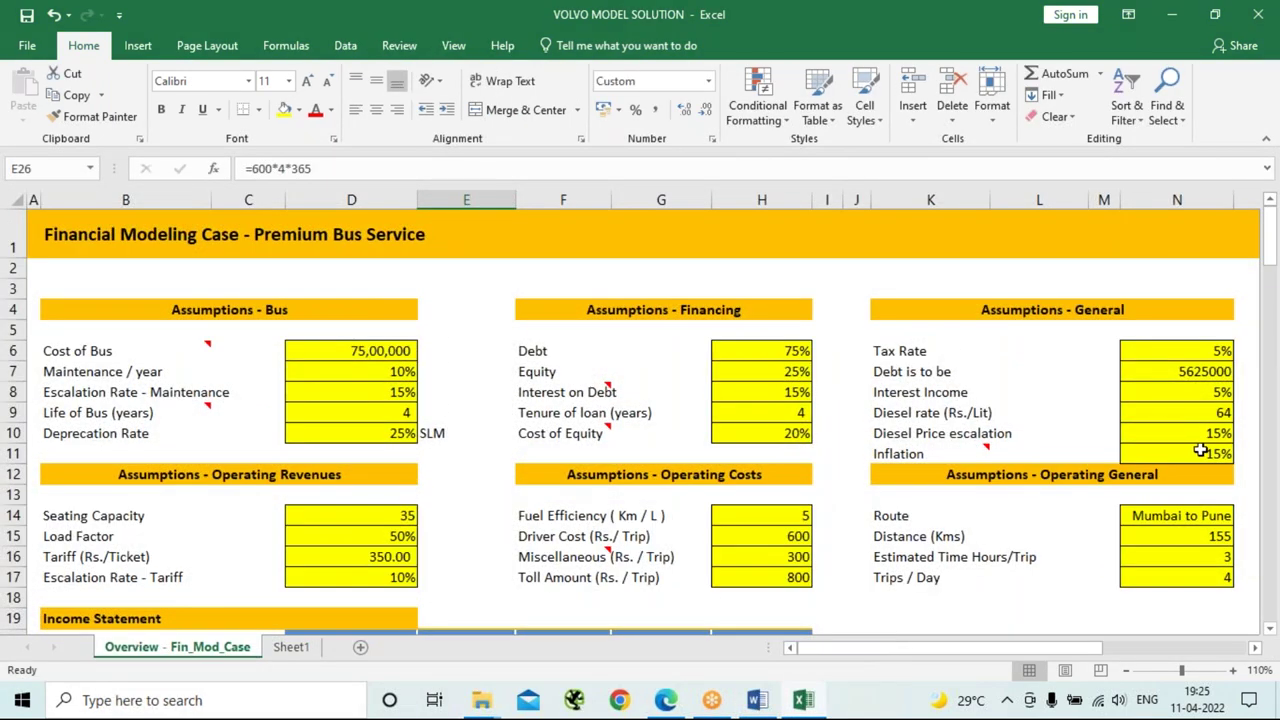
mouse_move(985, 453)
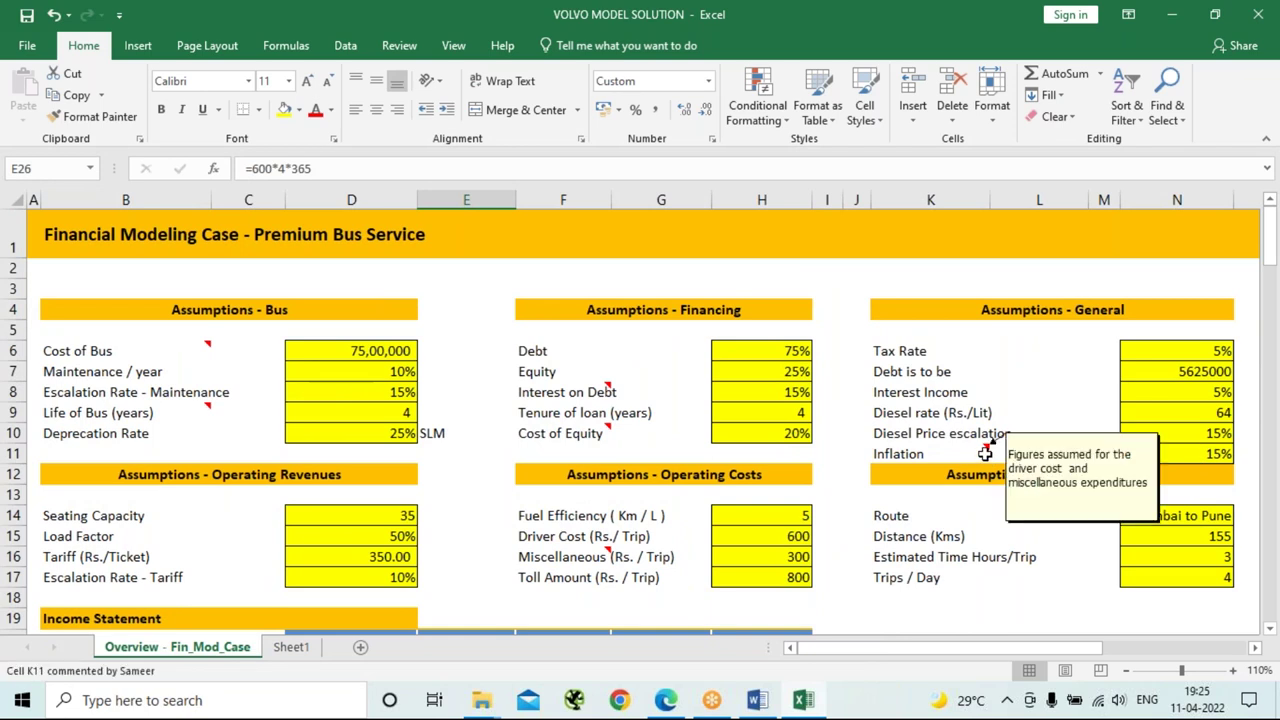
scroll(965, 480, down, 4)
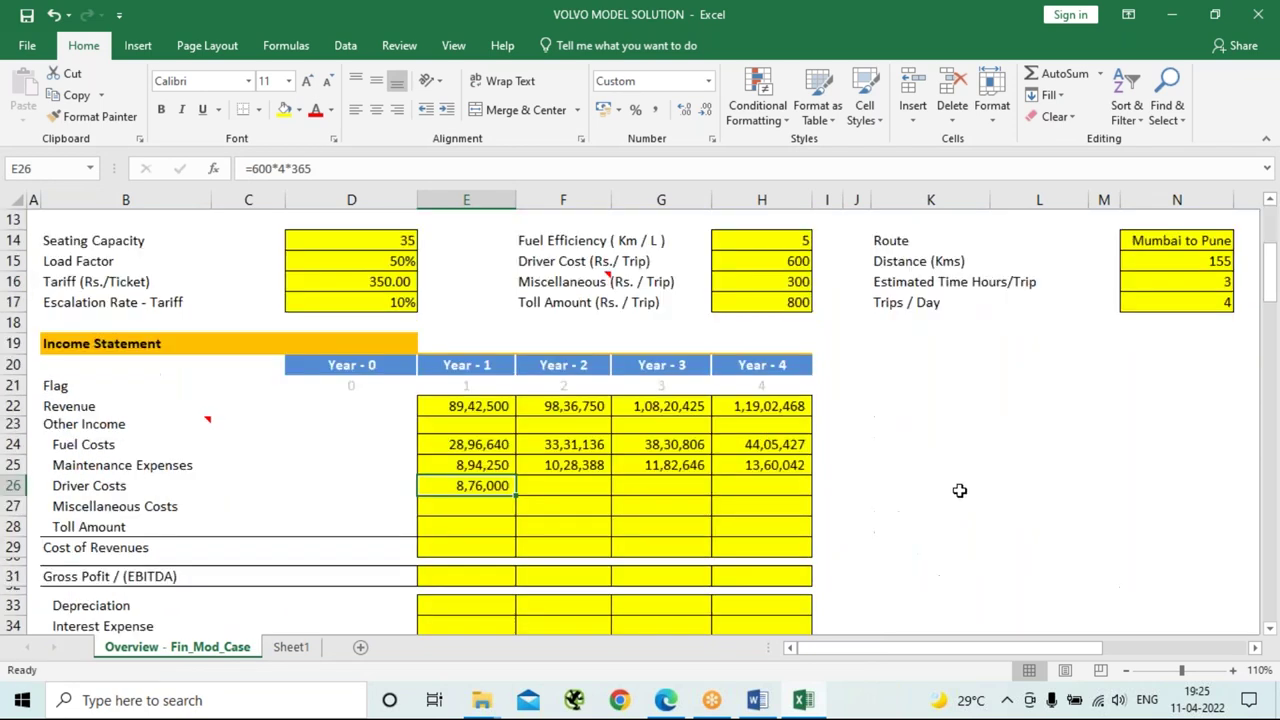
click(530, 488)
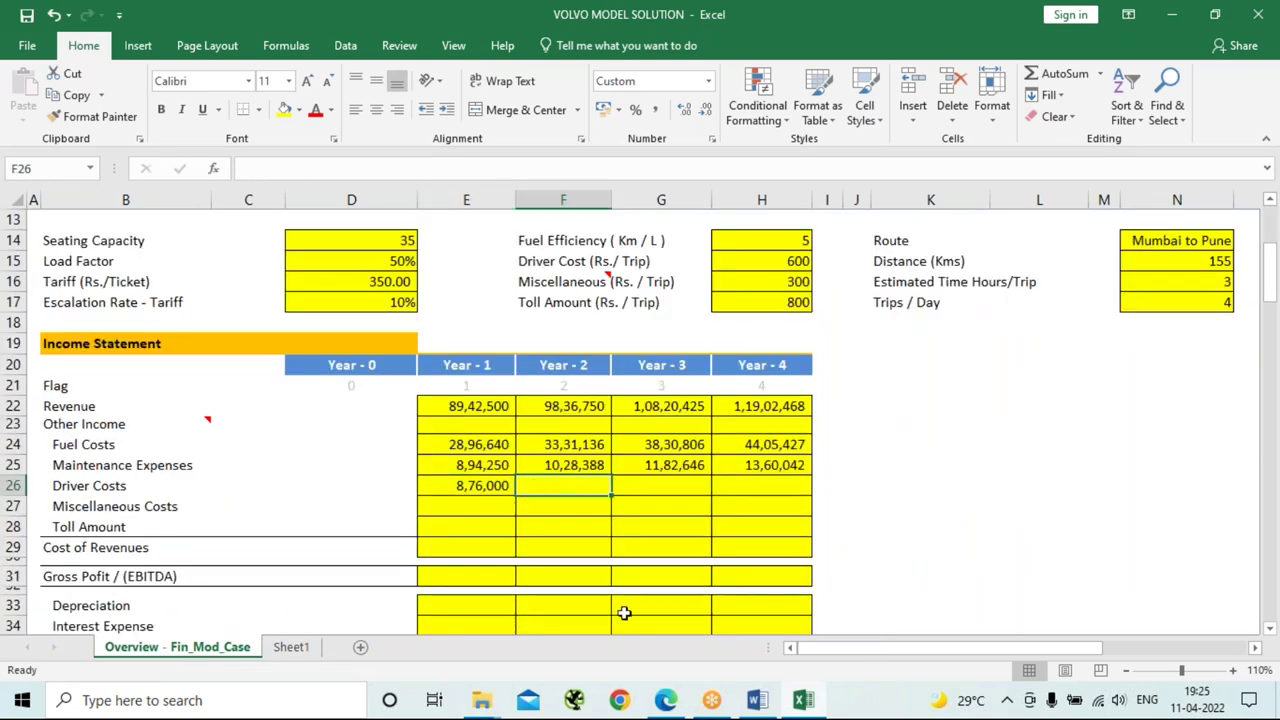
text(=)
key(Left)
text(*()
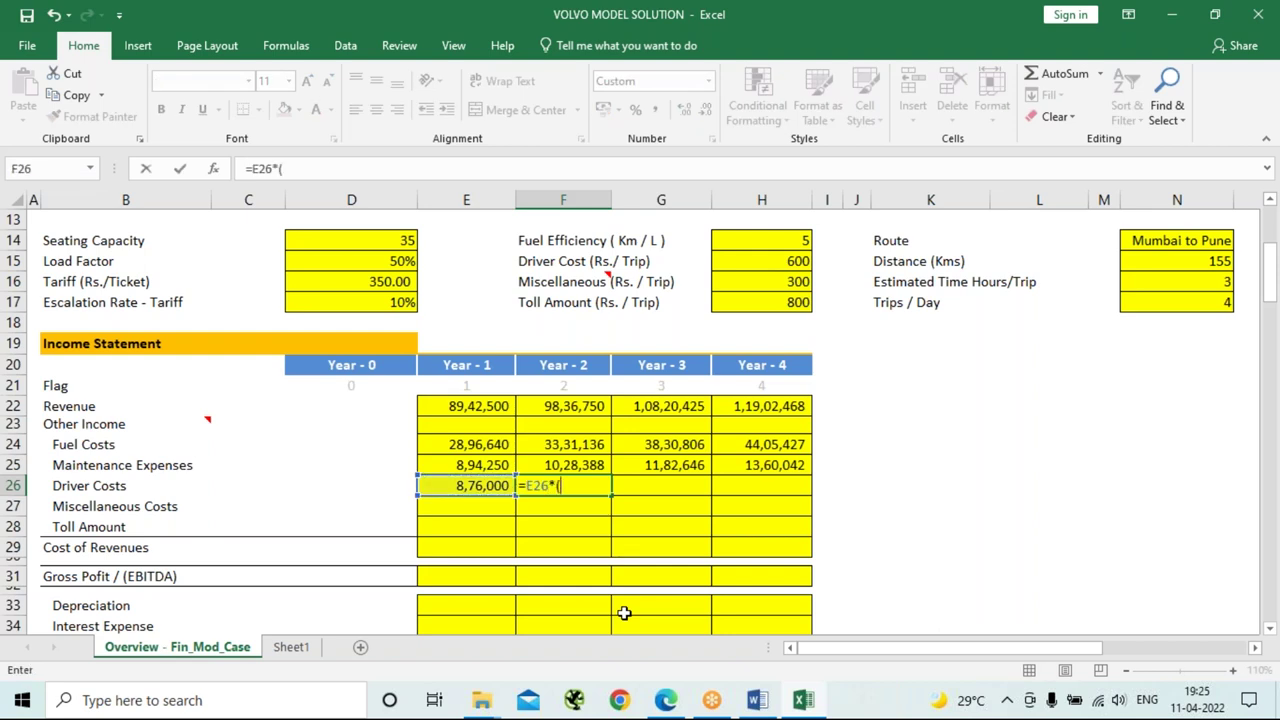
text(1+15%))
key(Return)
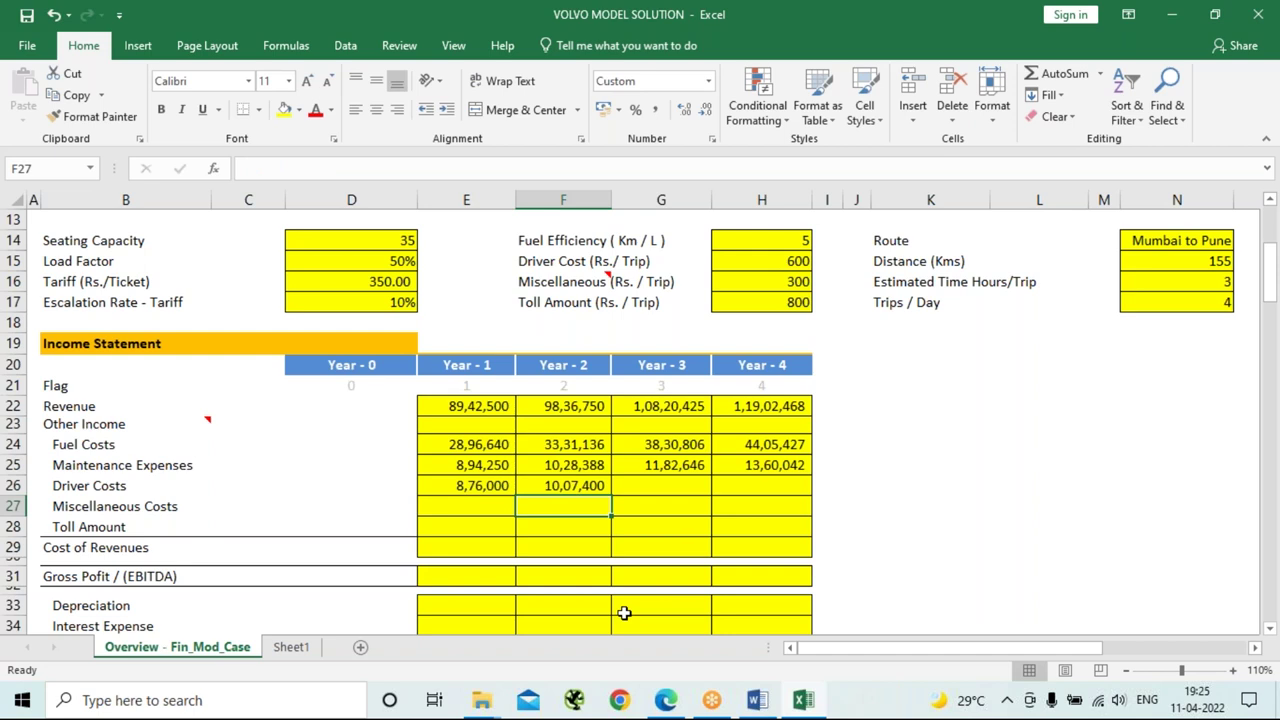
click(588, 487)
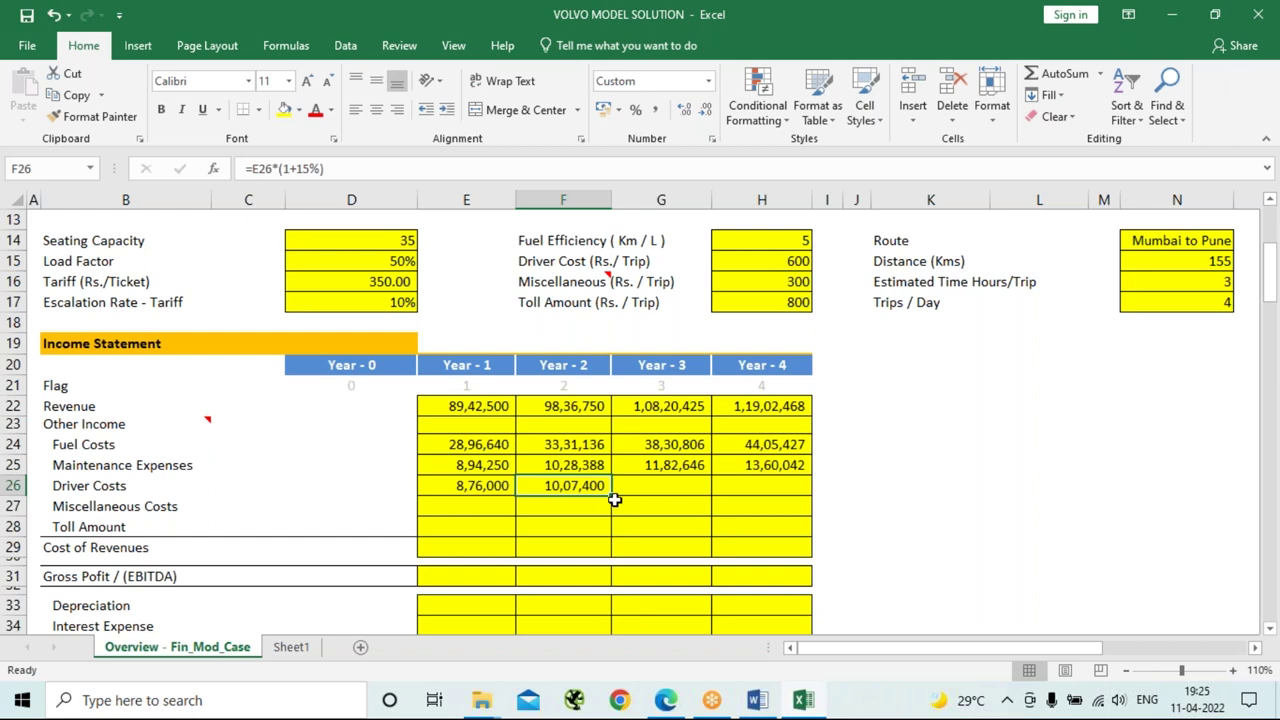
drag(614, 499, 800, 500)
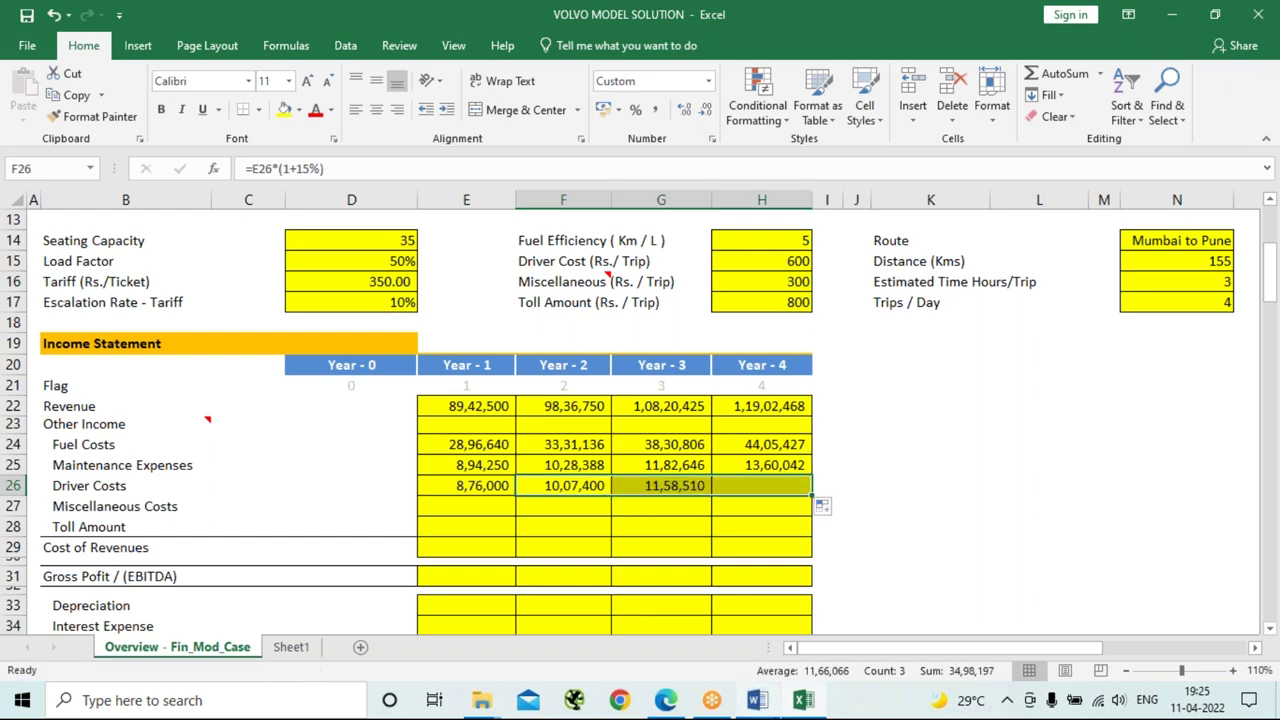
click(481, 505)
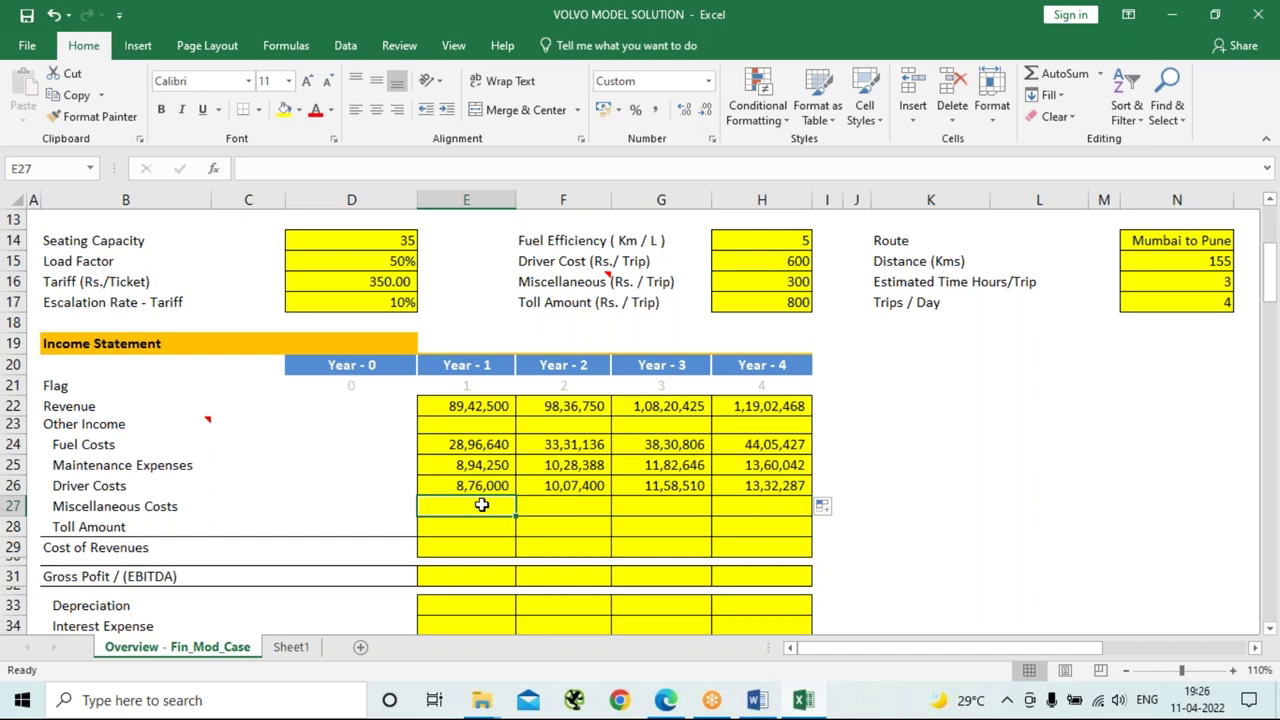
Set Year 1 Miscellaneous Costs in E27 to =300*4*365, giving 4,38,000.
text(=)
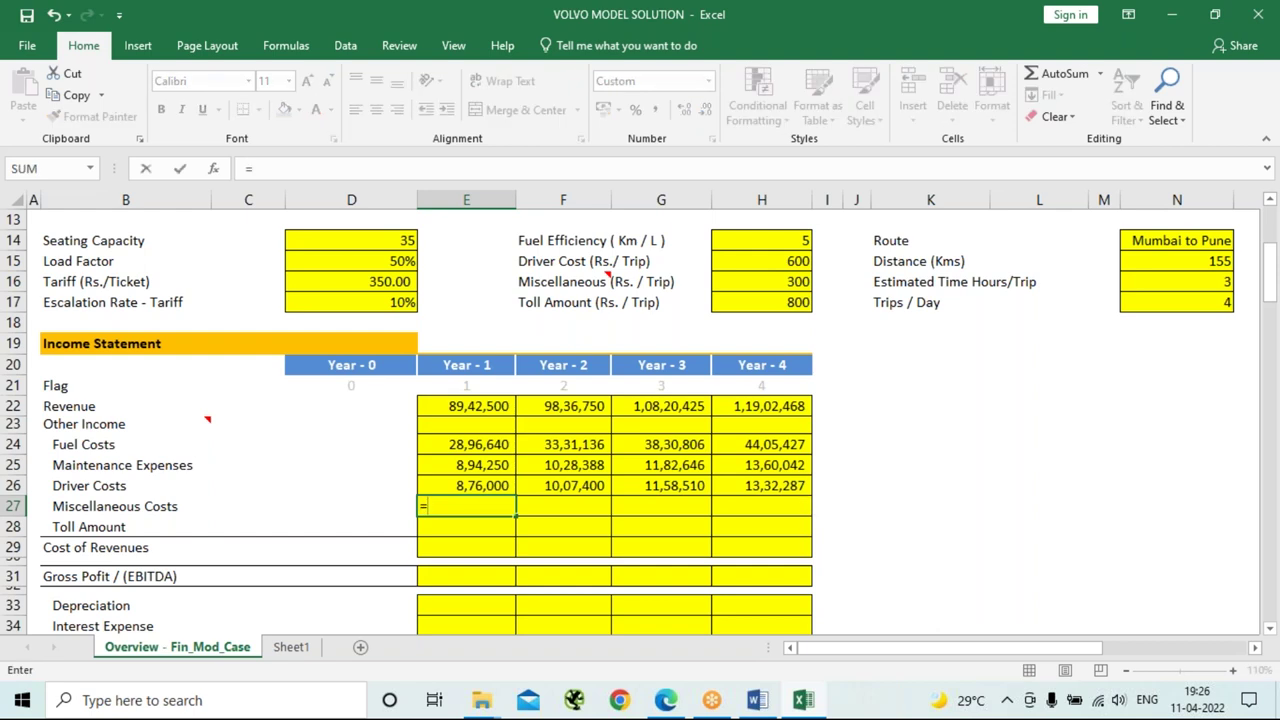
text(300)
text(*)
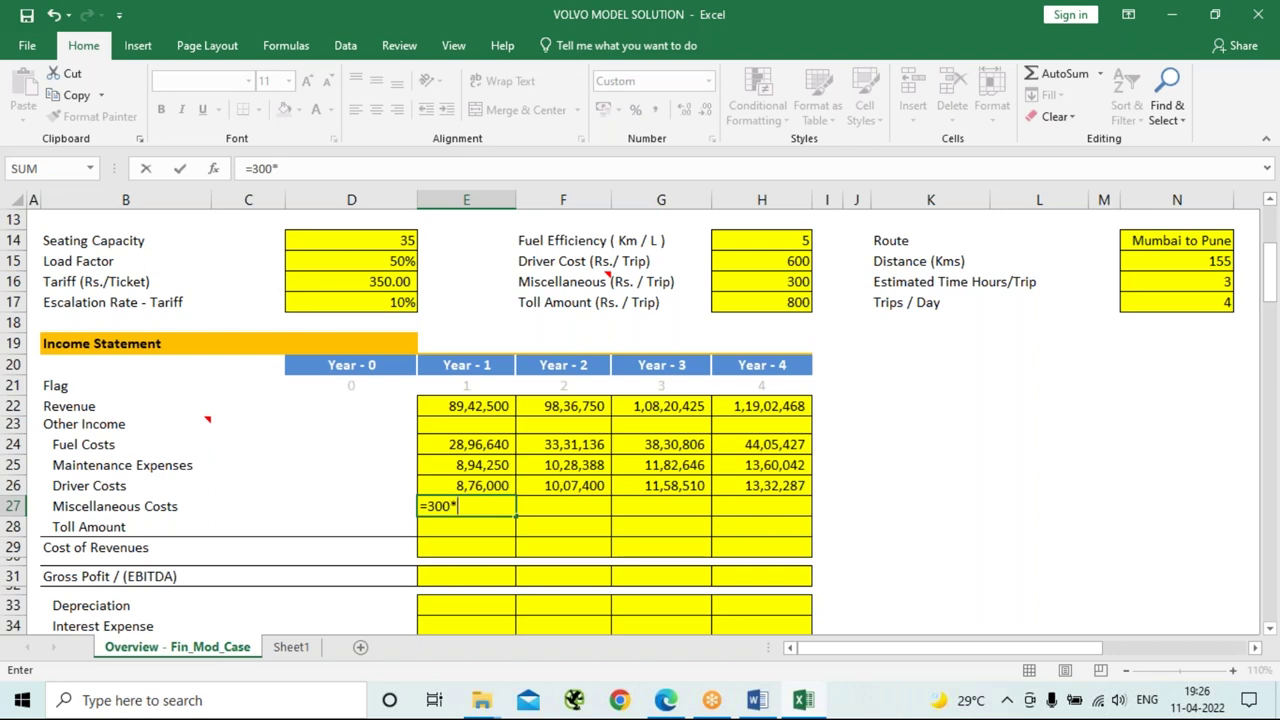
text(4*365)
key(Return)
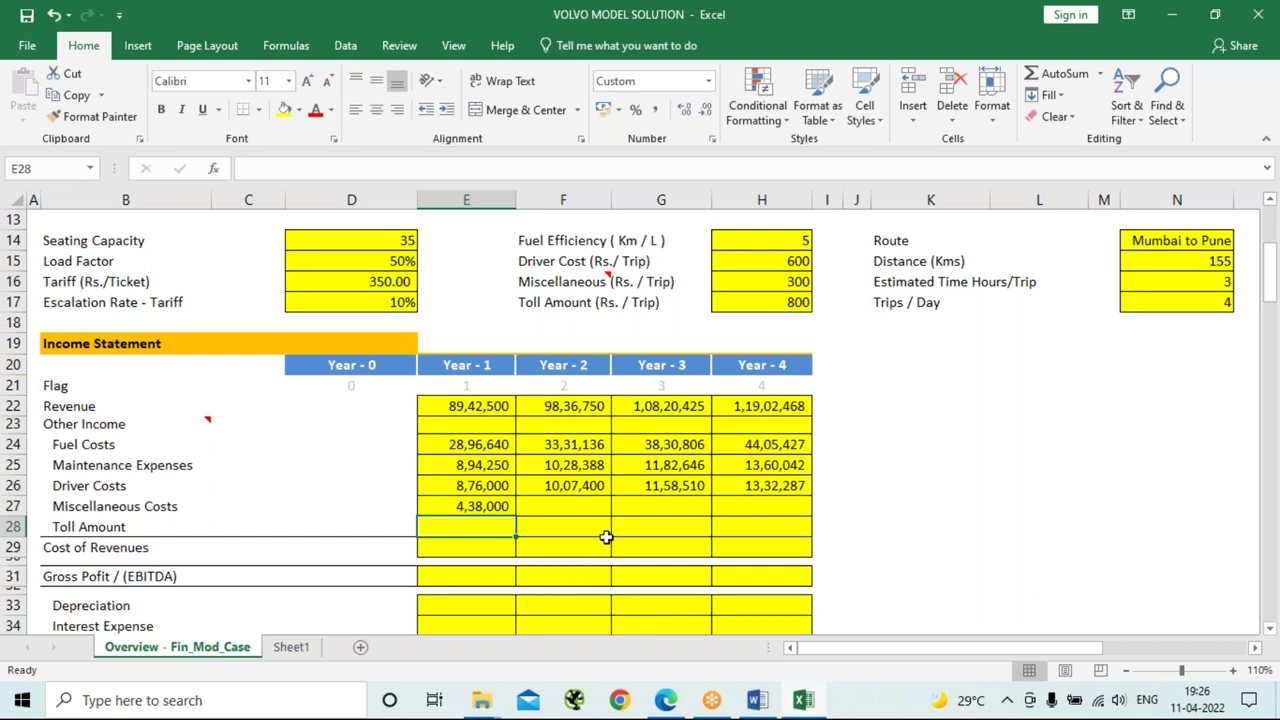
Escalate Miscellaneous Costs 15% yearly to 6,66,143 and start the Year 1 Toll Amount formula.
click(559, 504)
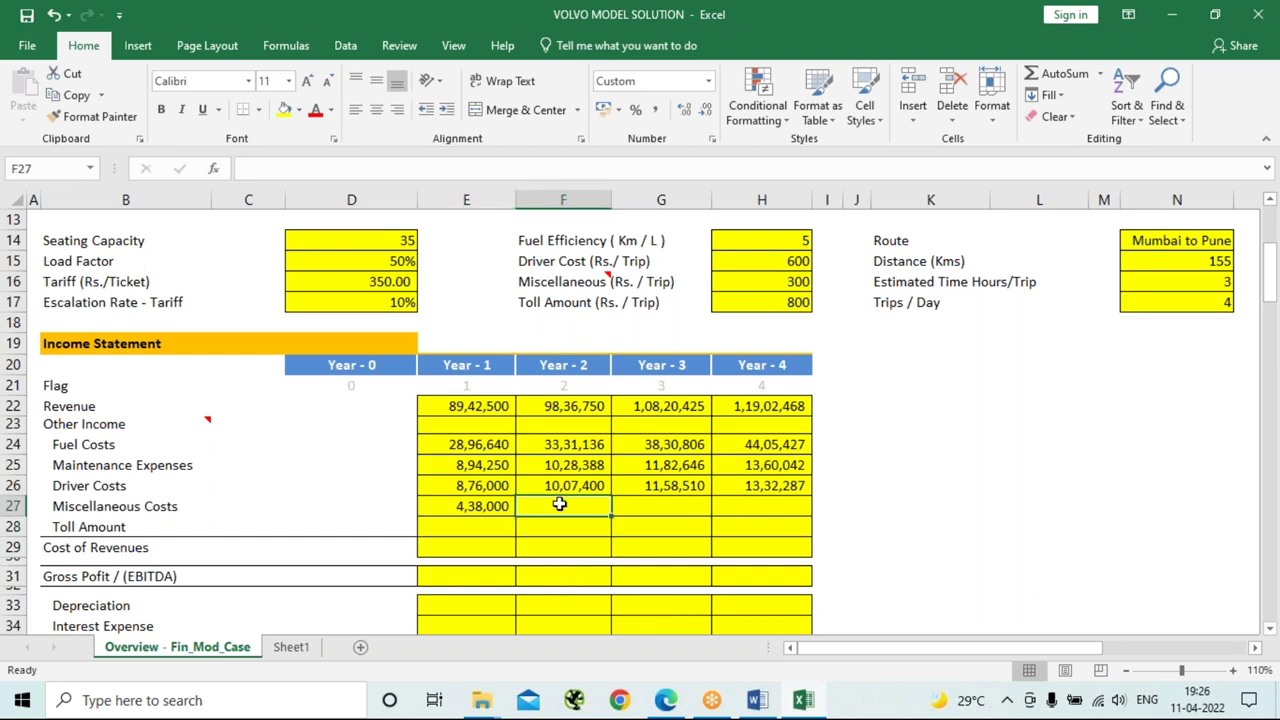
text(=)
key(Left)
text(*)
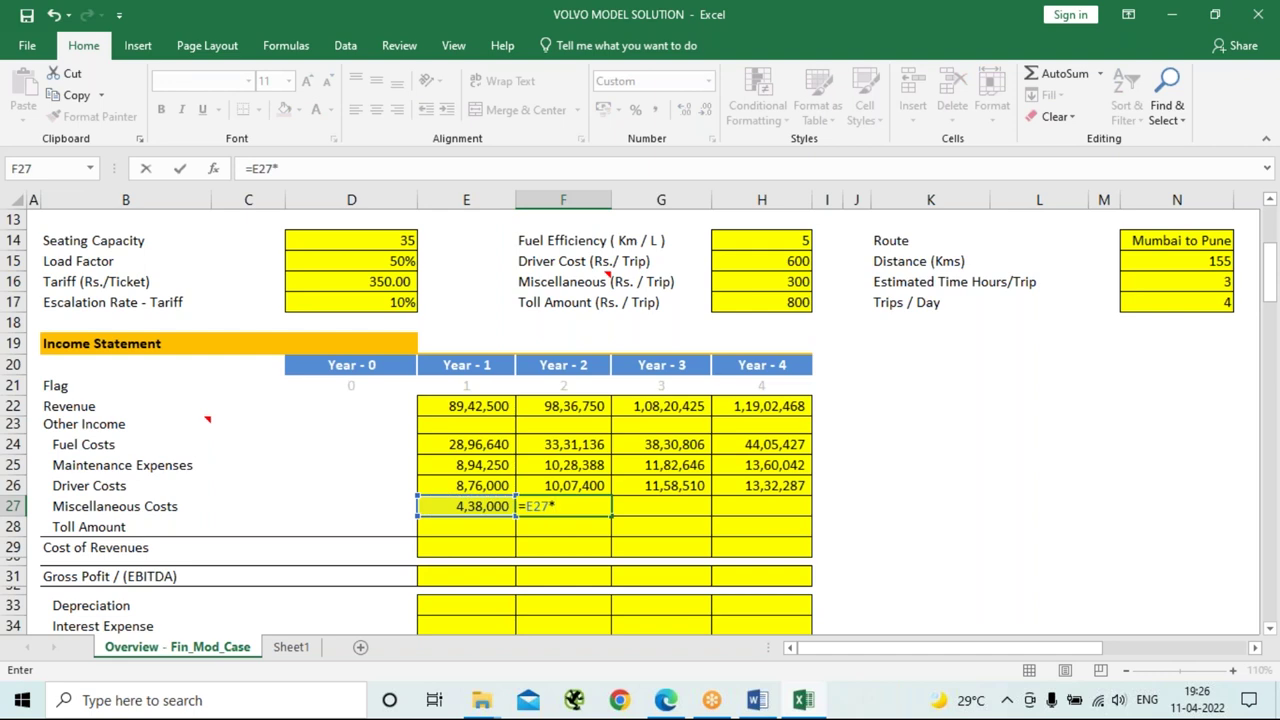
text((1+15%))
key(Return)
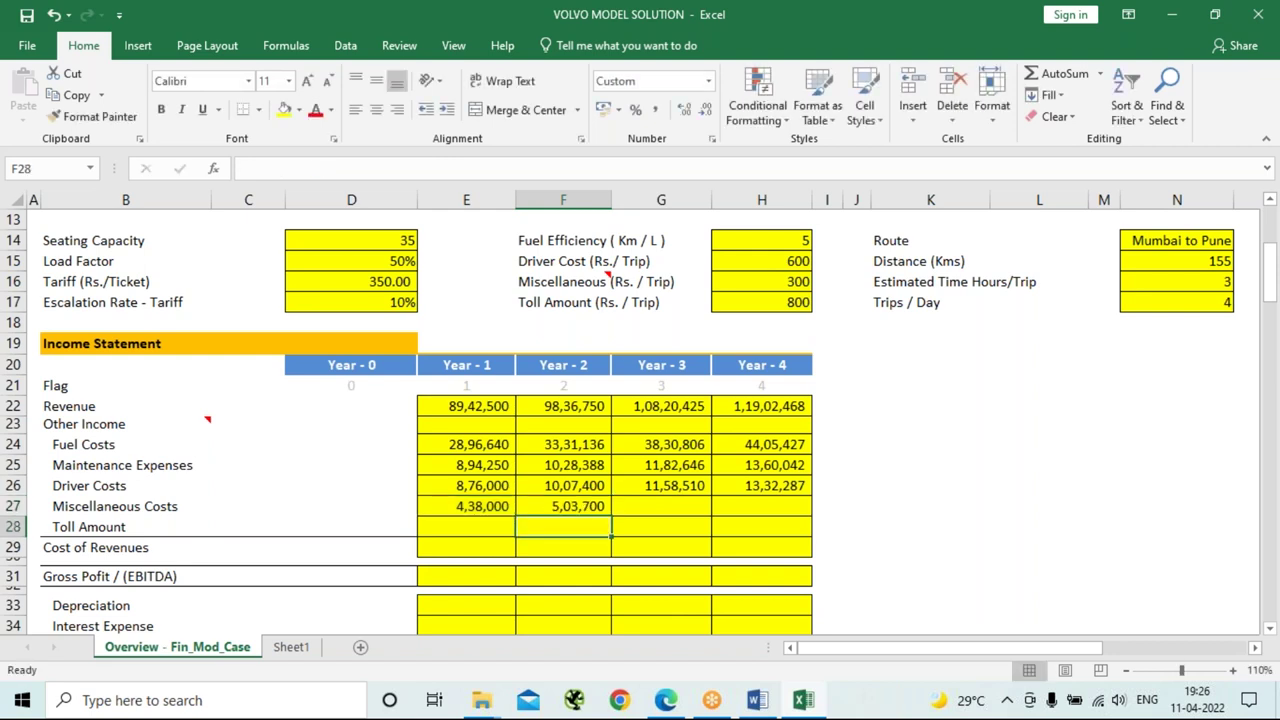
key(Up)
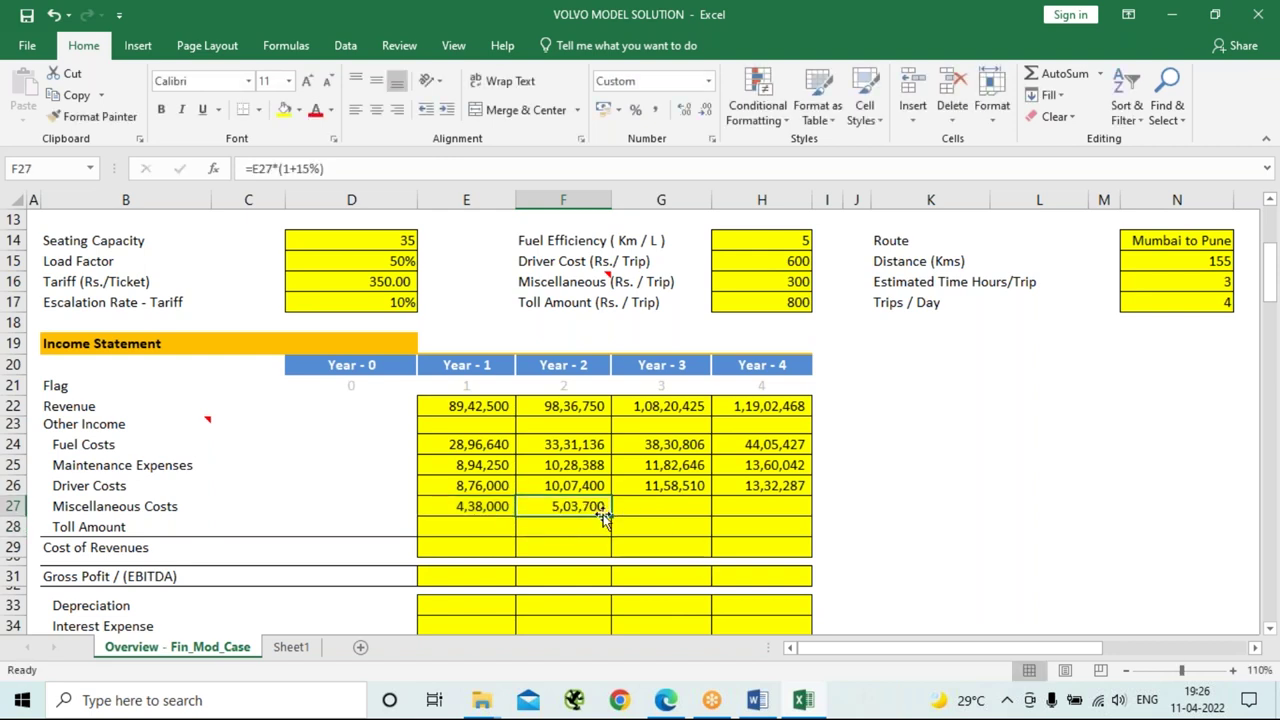
drag(615, 512, 795, 524)
click(486, 528)
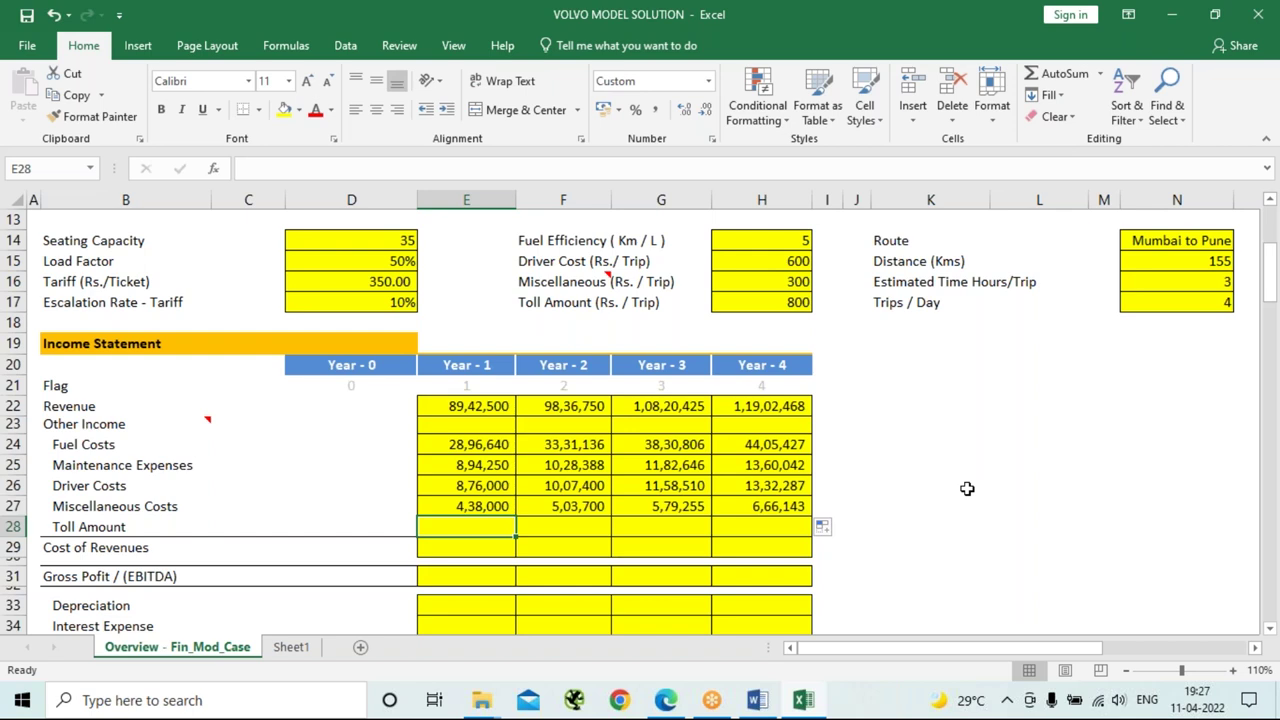
text(=)
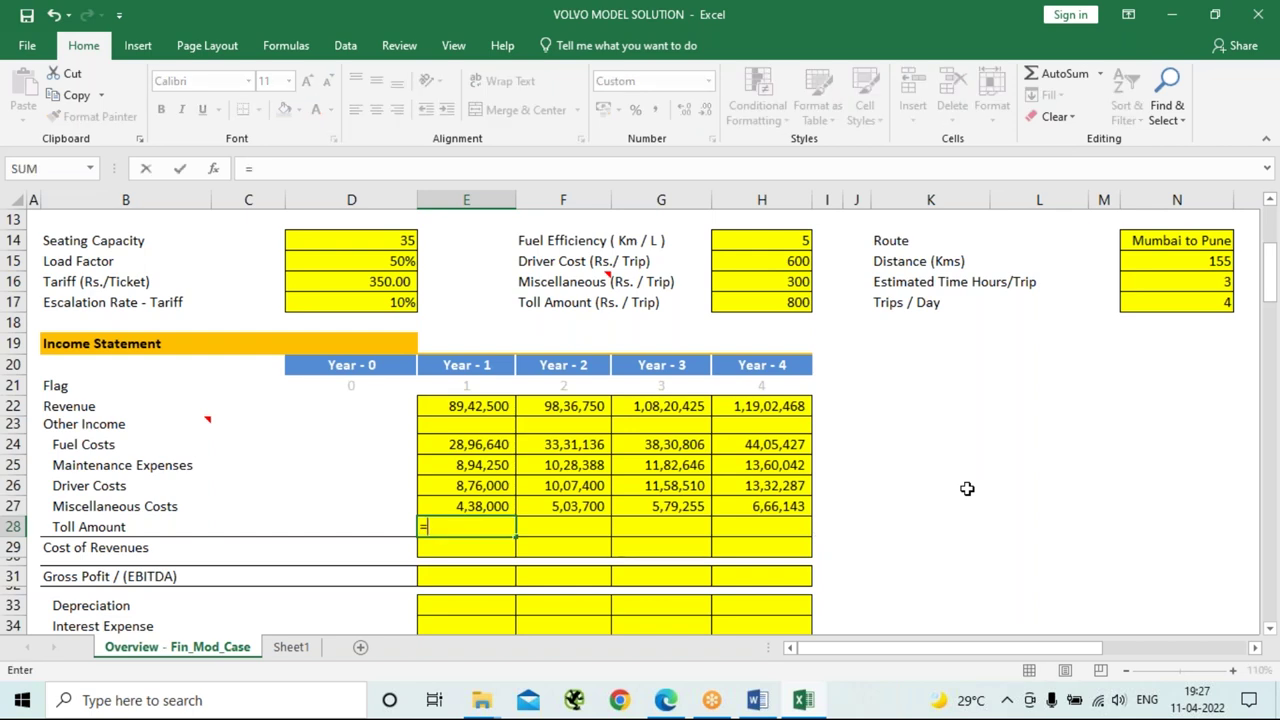
text(800*)
Enter =800*4*365 (11,68,000) as the Year 1 Toll Amount and copy it across Years 2–4.
text(4*)
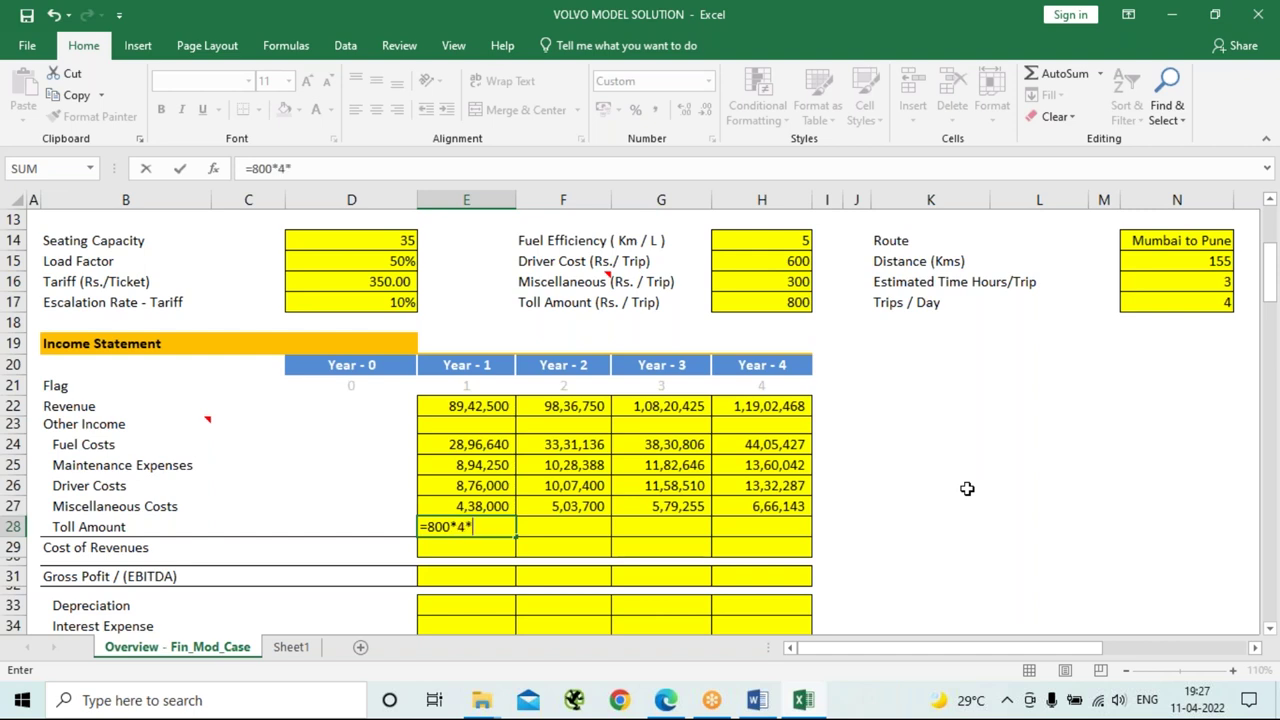
text(365)
key(Return)
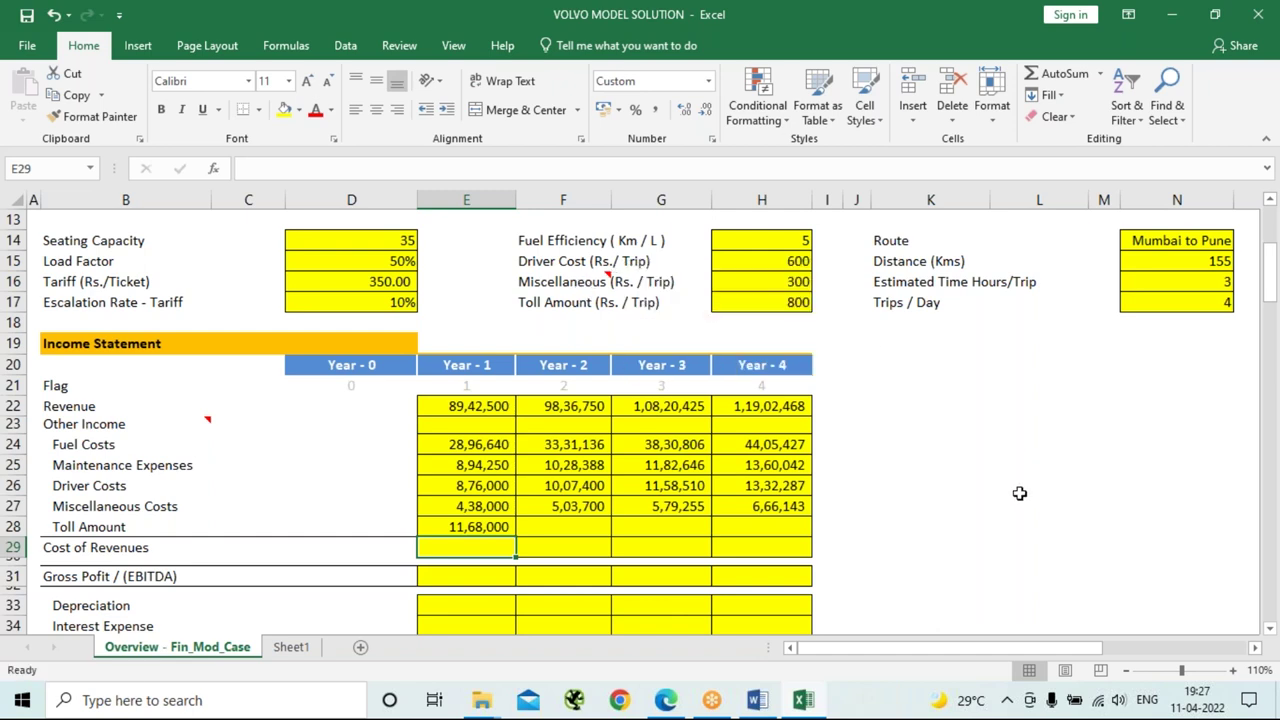
click(466, 527)
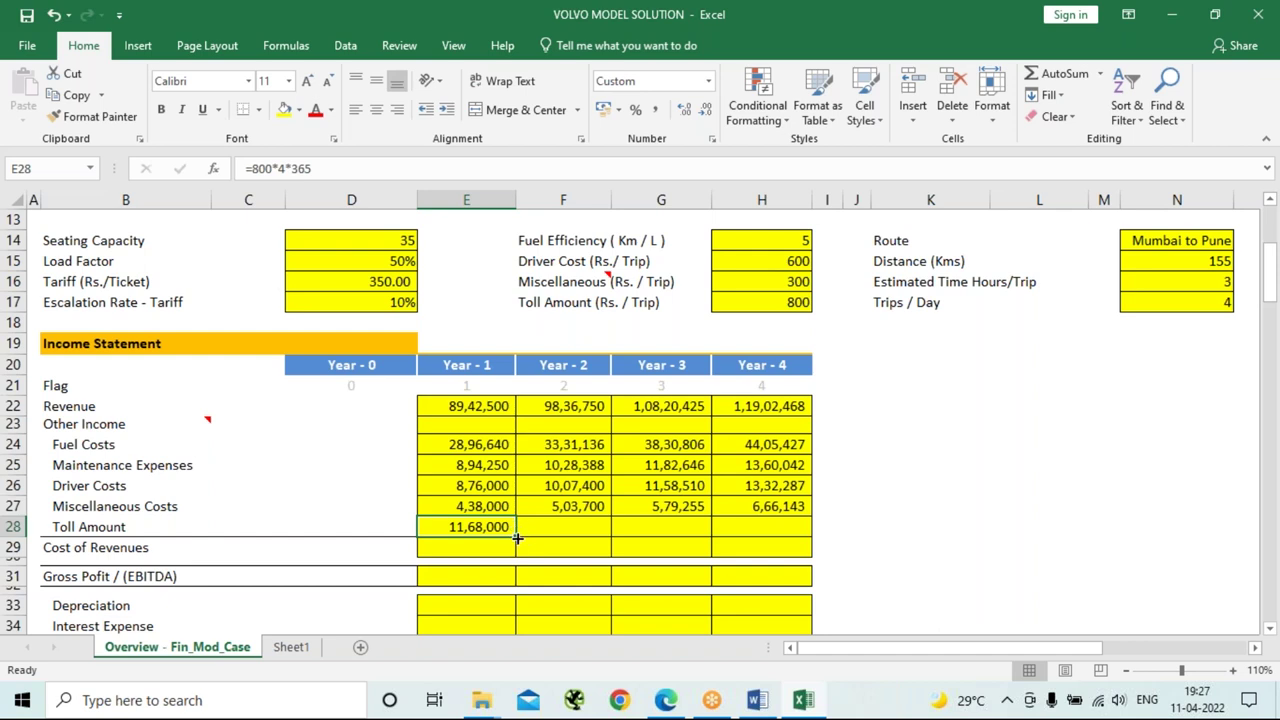
drag(517, 538, 786, 535)
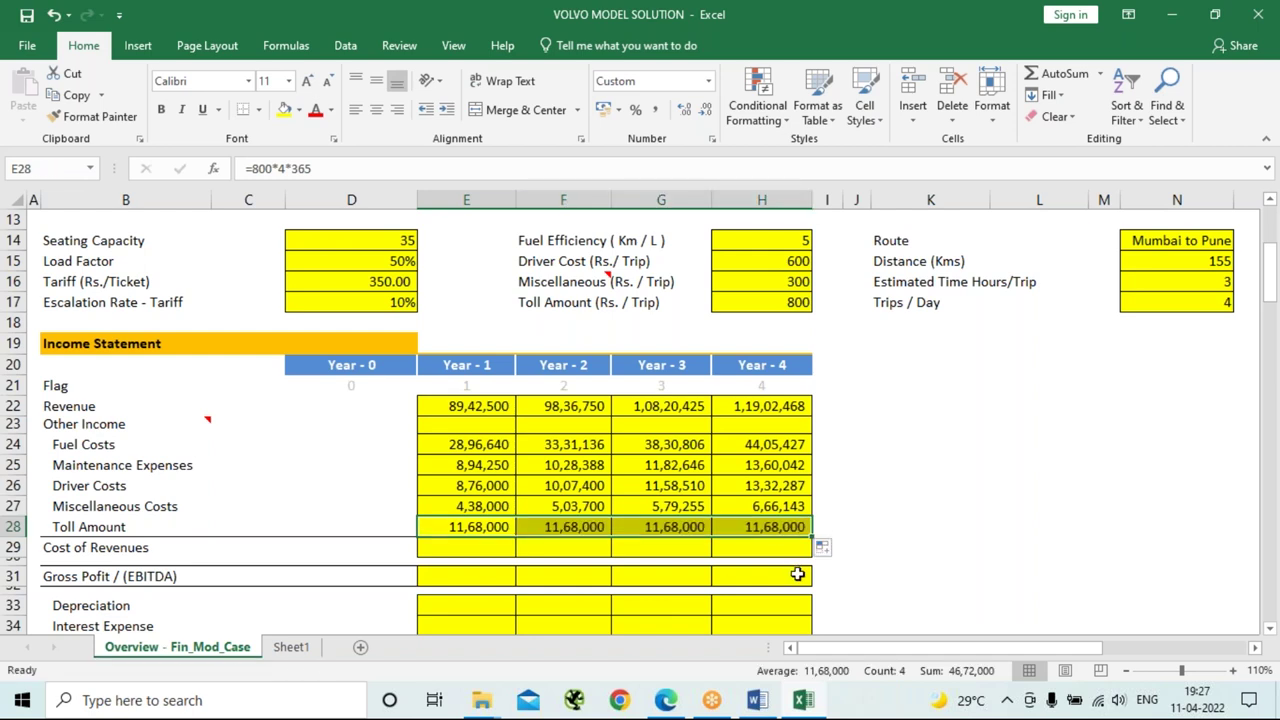
click(496, 548)
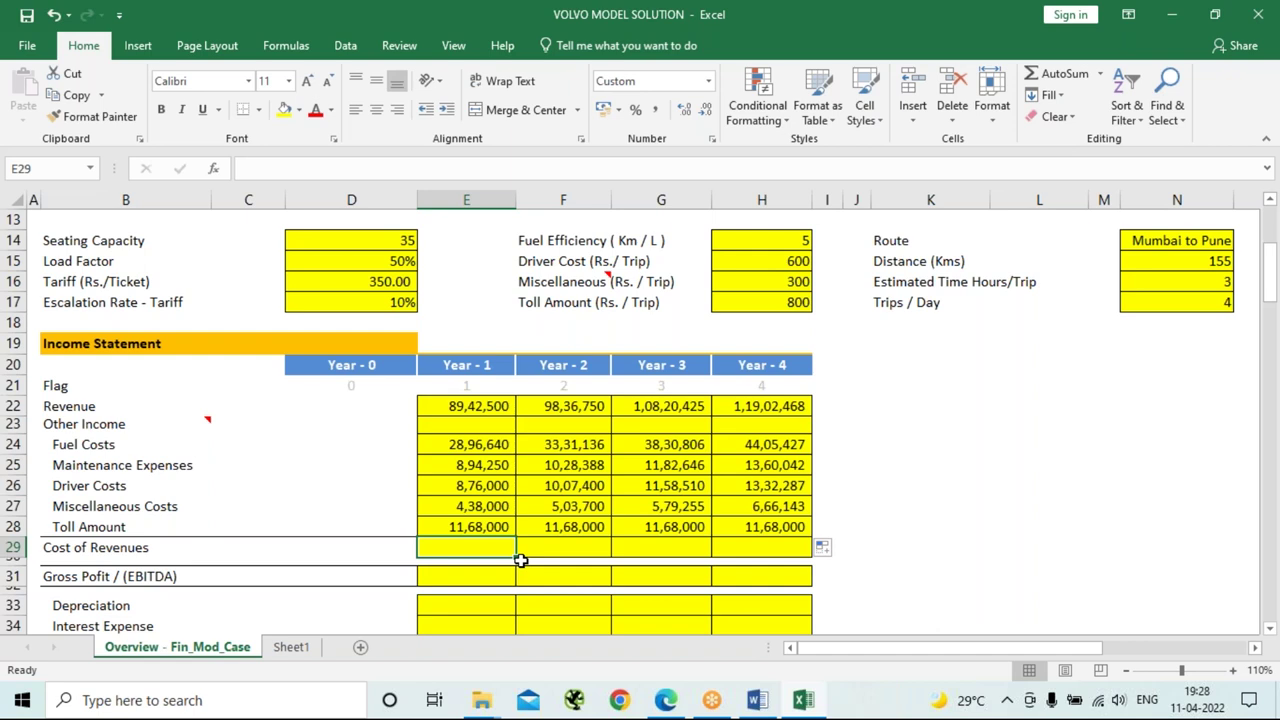
Sum the Year 1 cost rows E24:E28 into Cost of Revenues (62,72,890) and fill the SUM across to Year 4.
text(=)
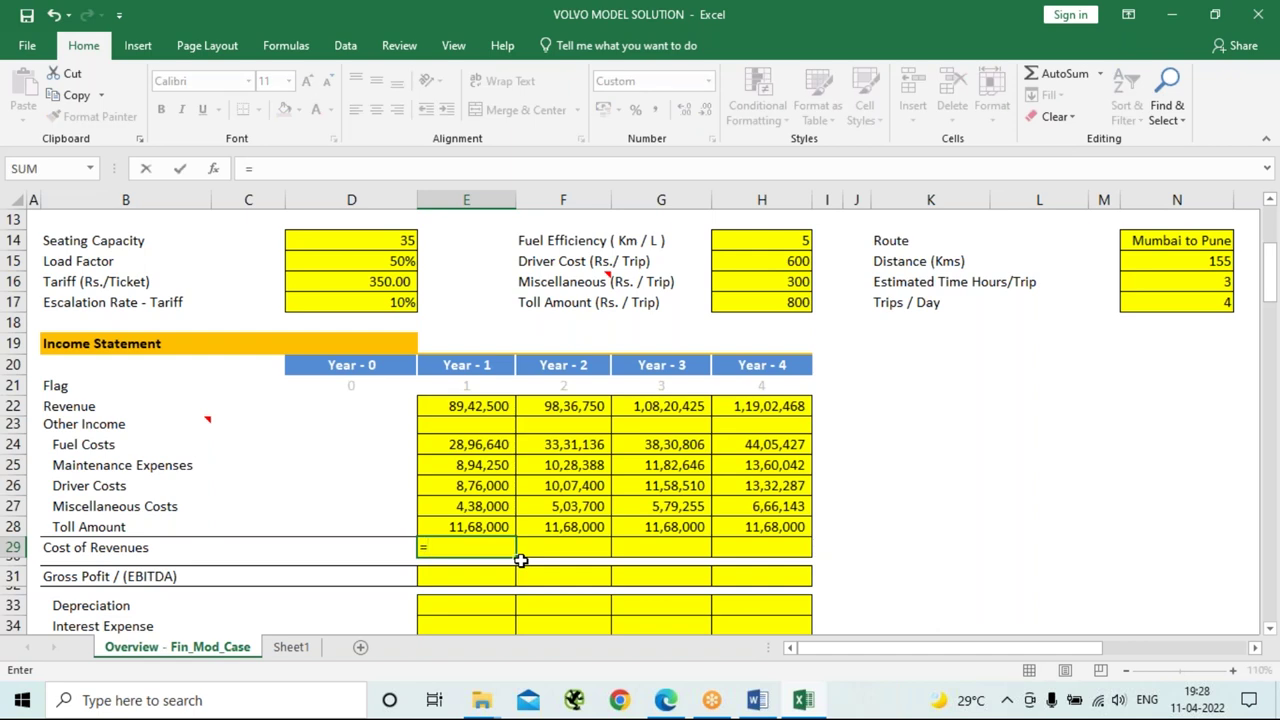
text(su)
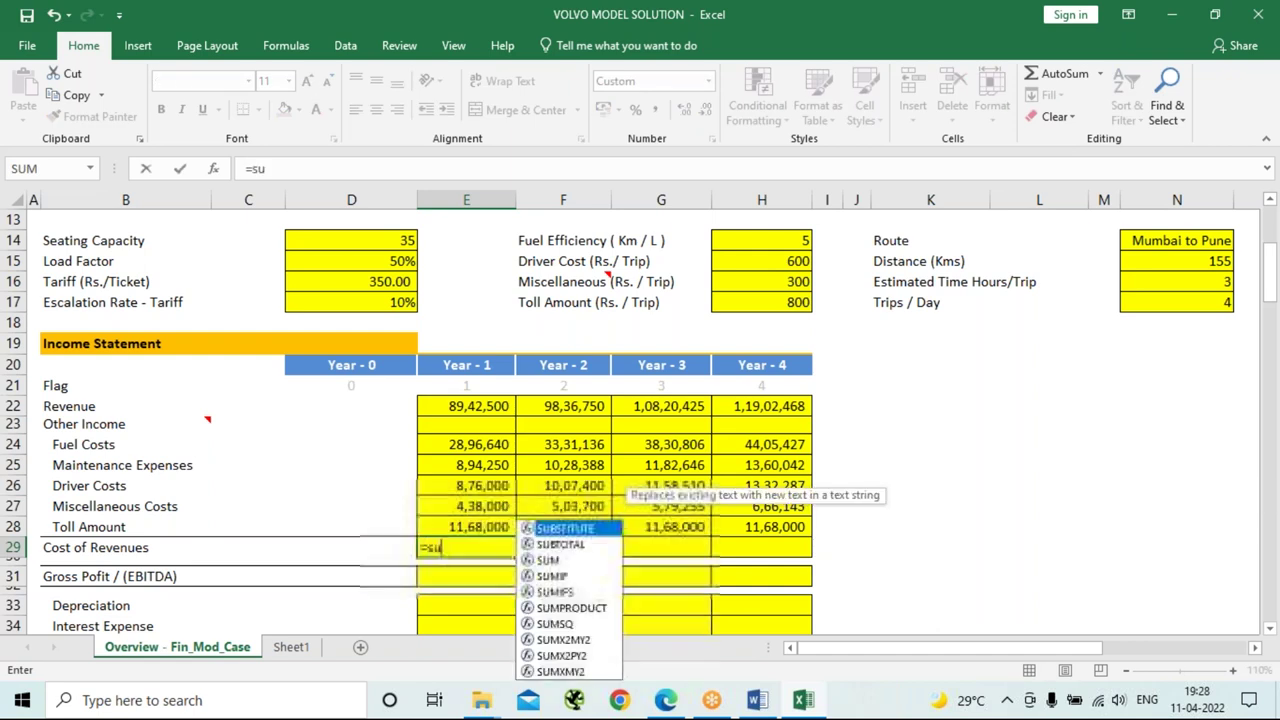
text(m)
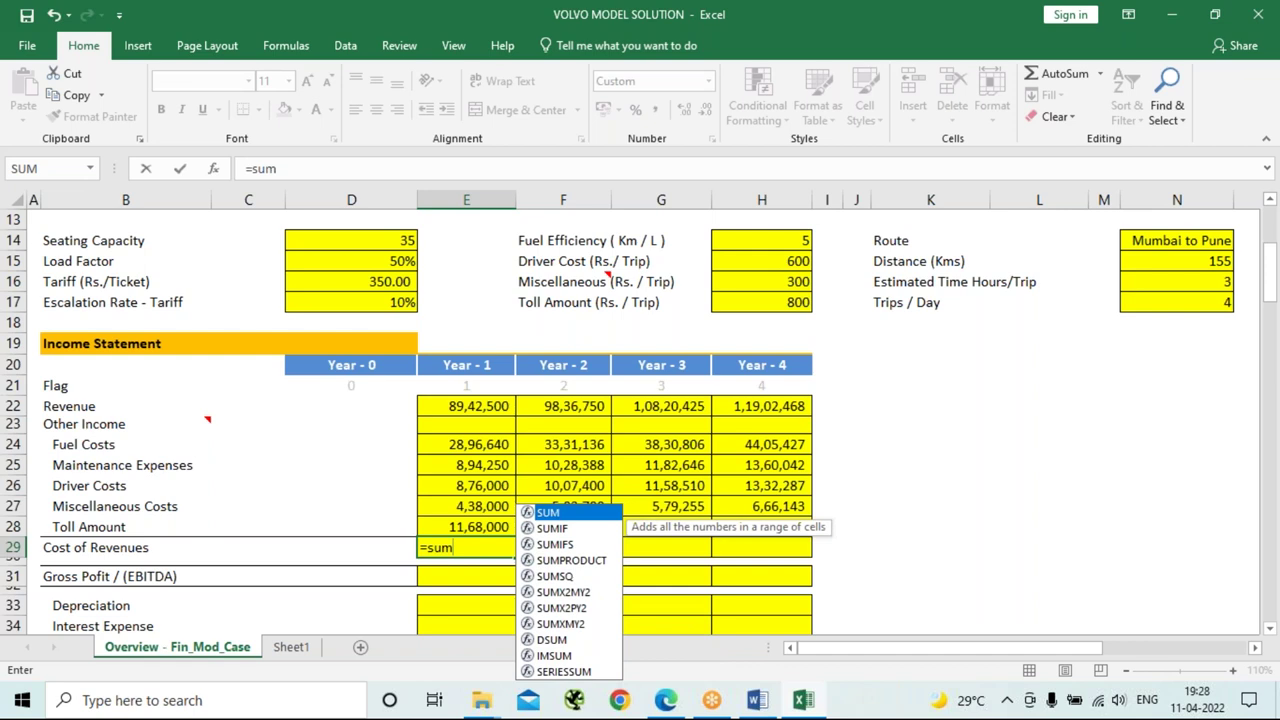
key(Tab)
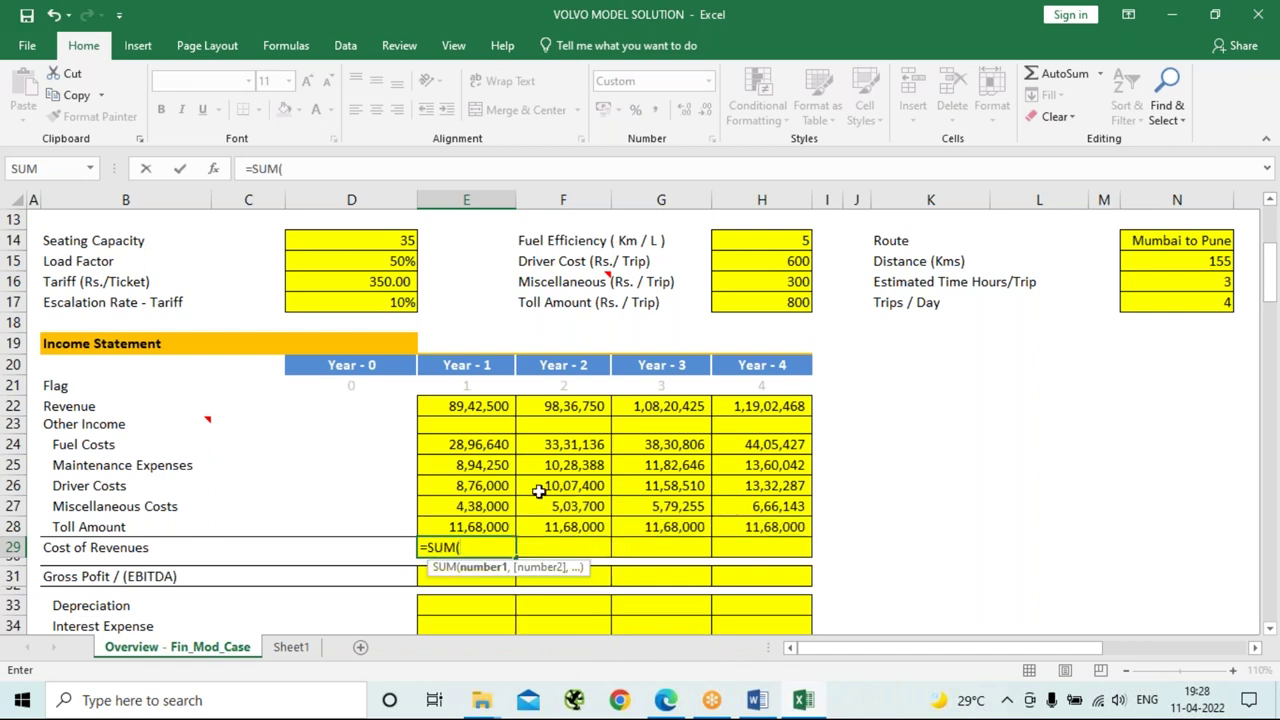
drag(486, 447, 492, 528)
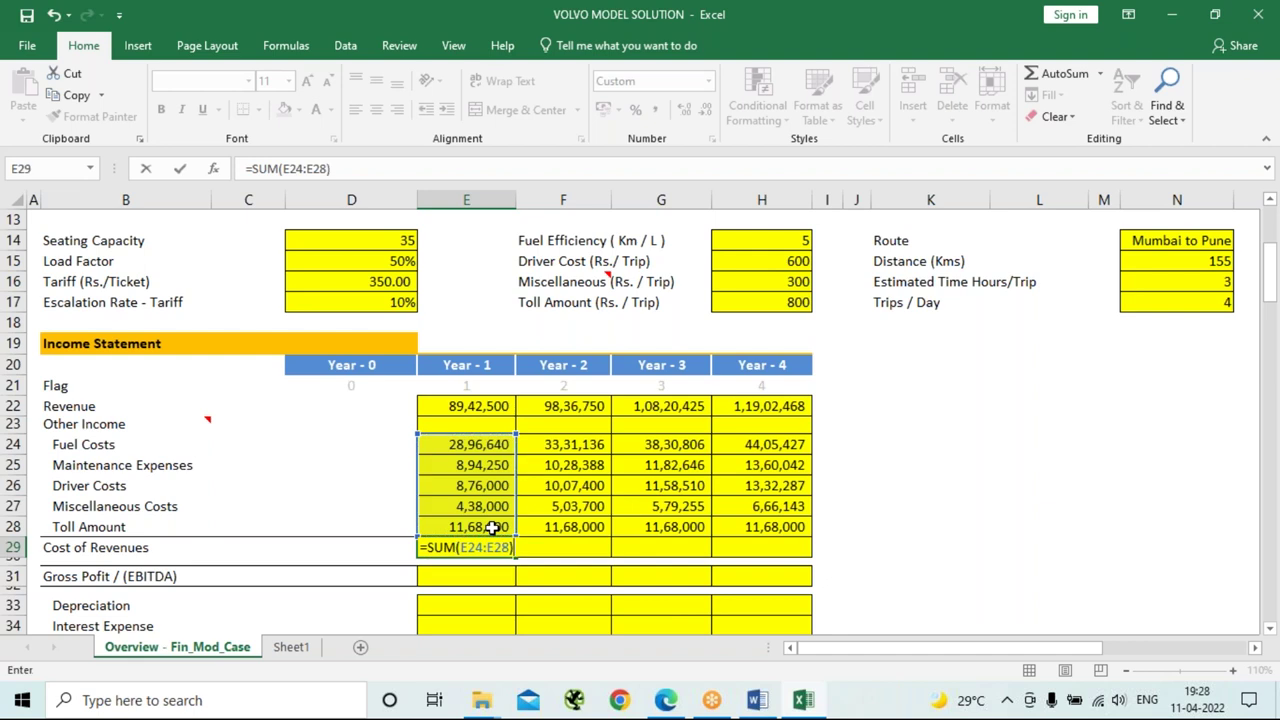
key(Return)
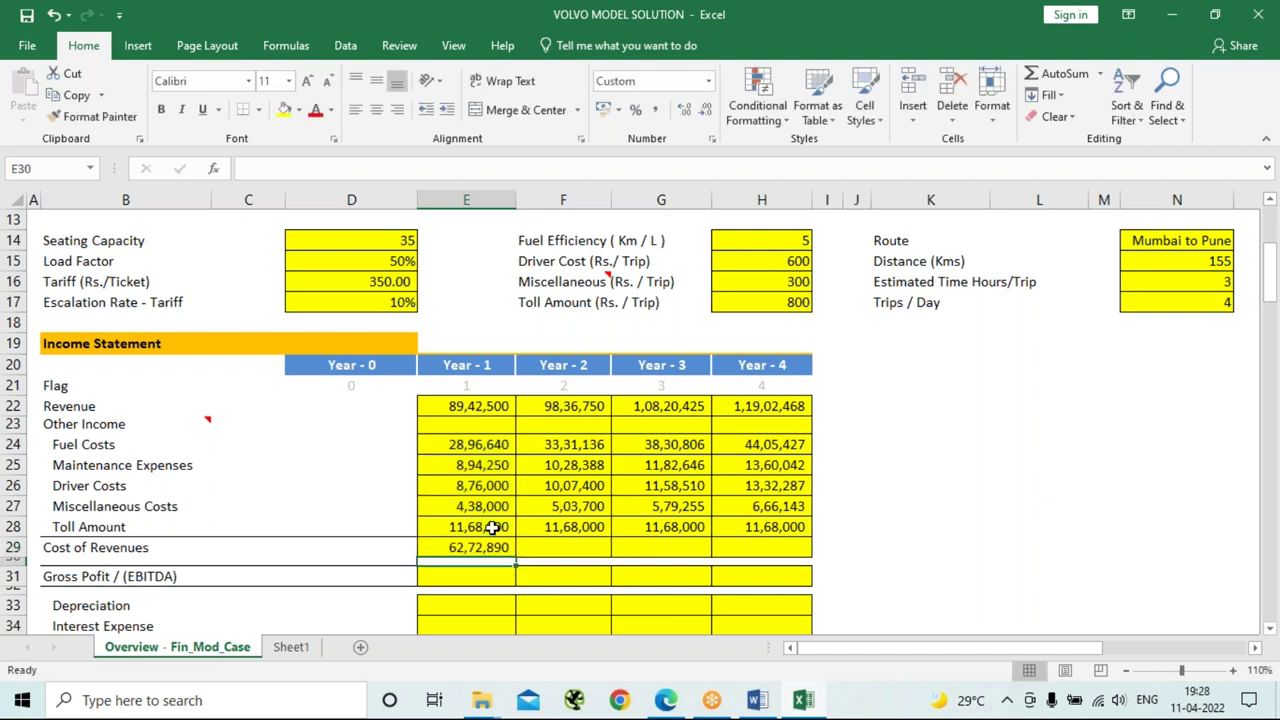
click(490, 545)
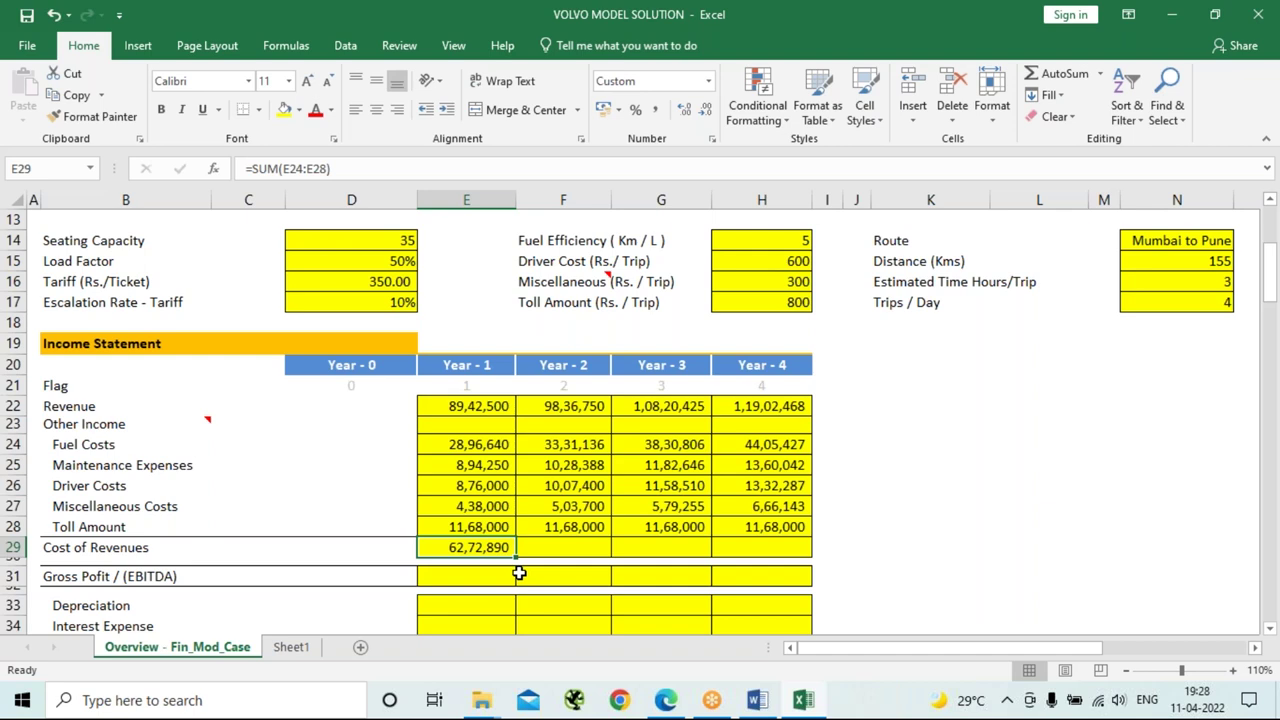
drag(517, 556, 774, 558)
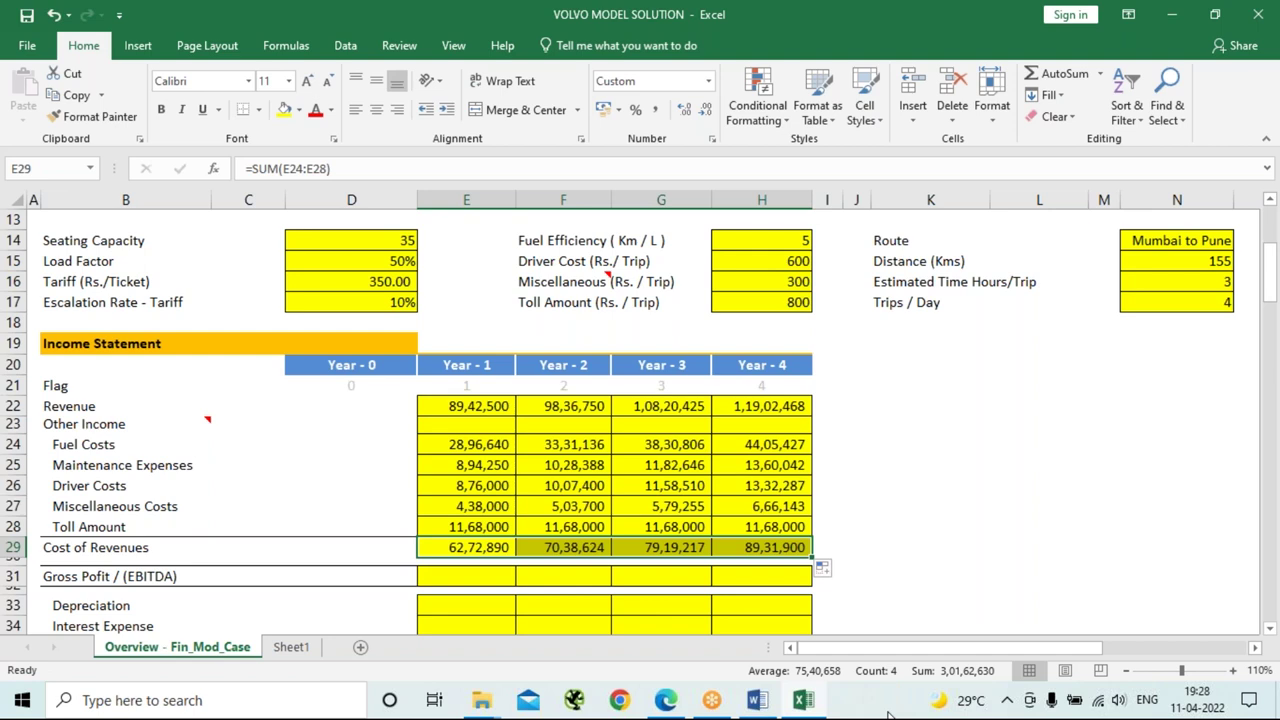
click(461, 576)
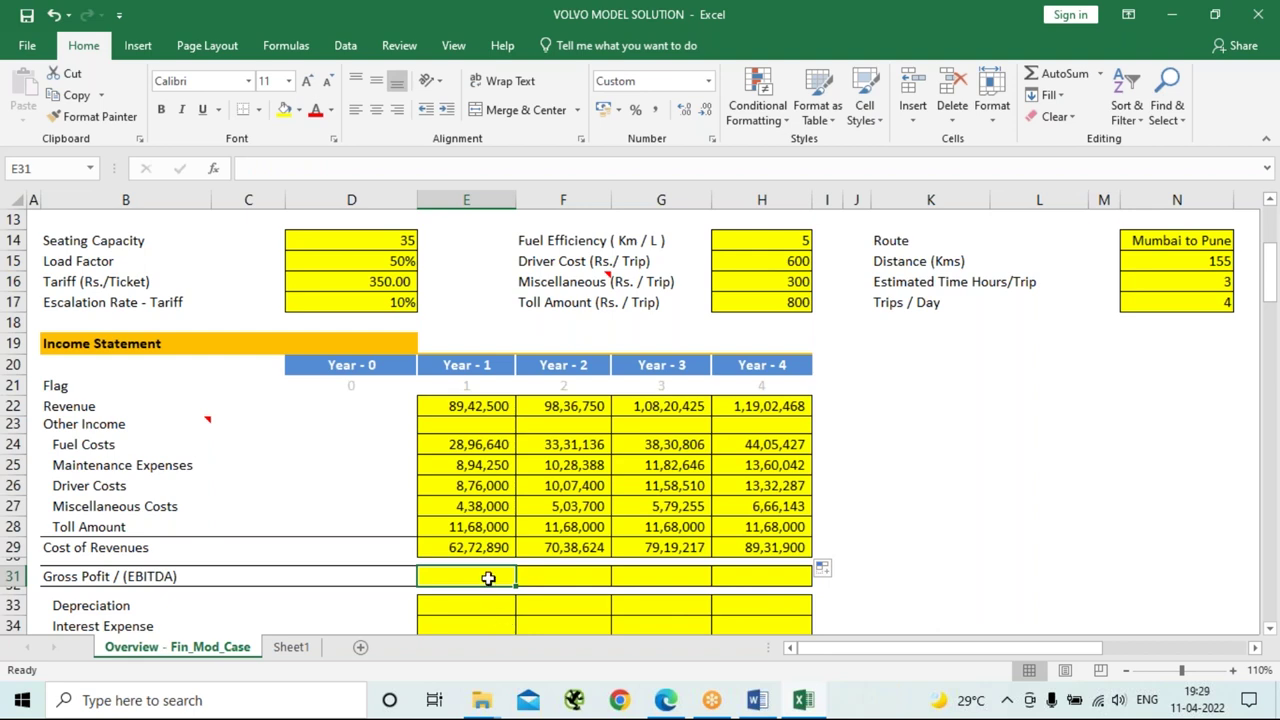
Enter =E22-E29 for Year 1 Gross Profit (26,69,610) and fill the formula through Year 4.
text(=)
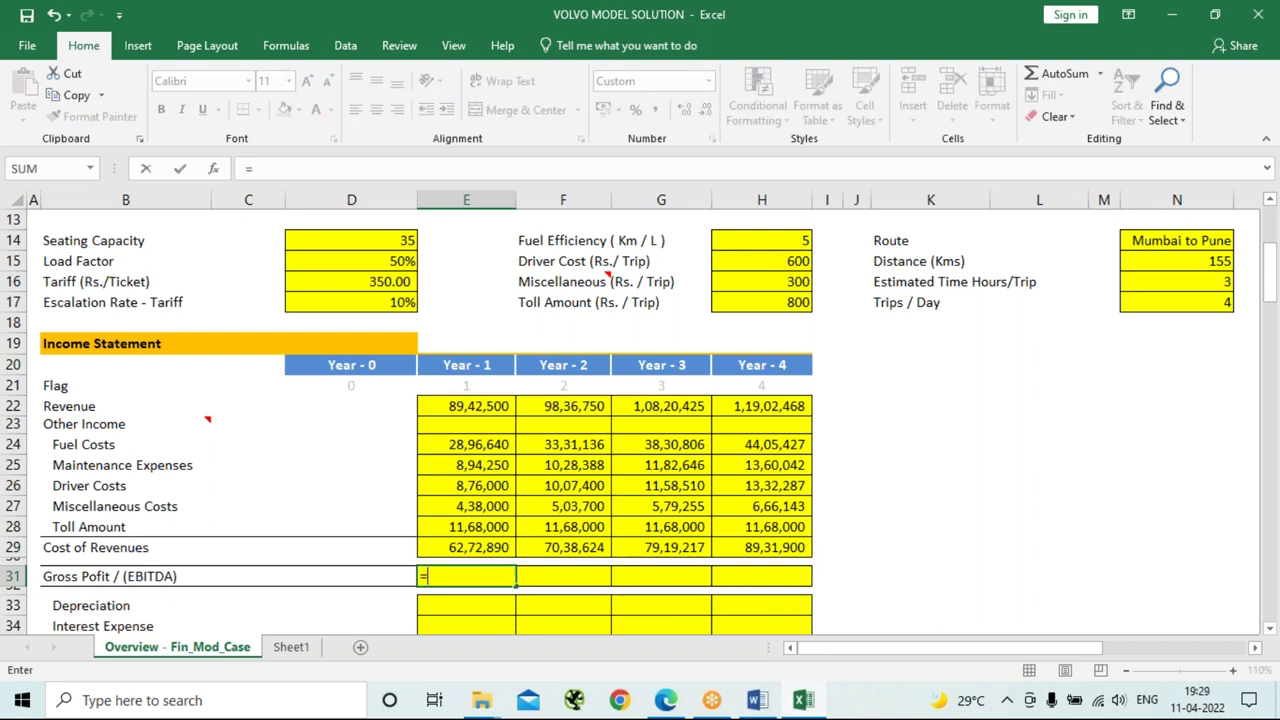
click(466, 408)
text(-)
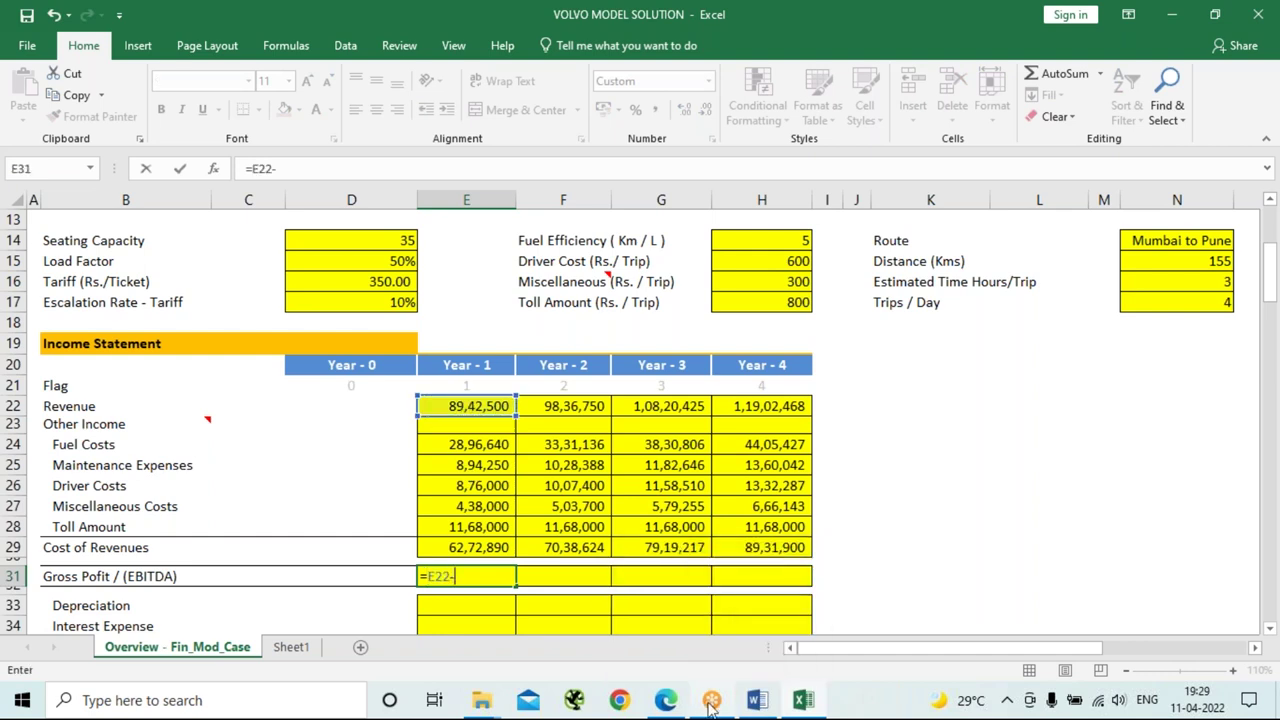
click(481, 549)
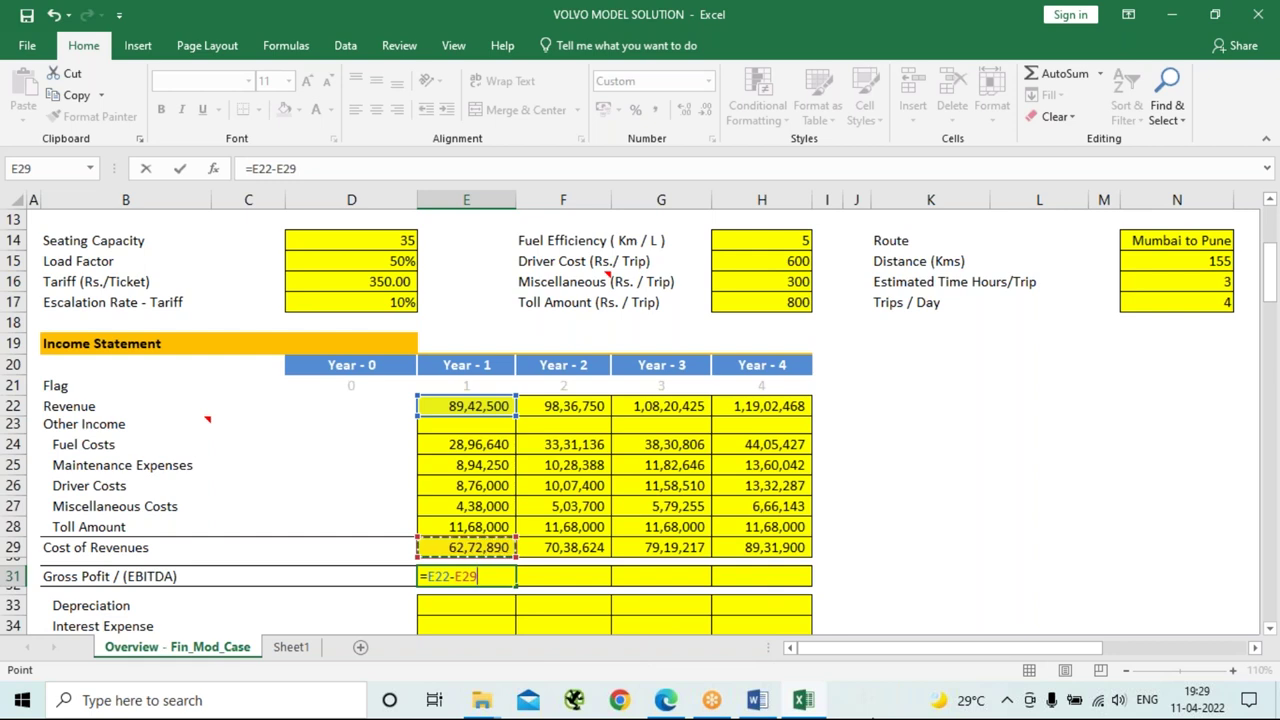
key(Return)
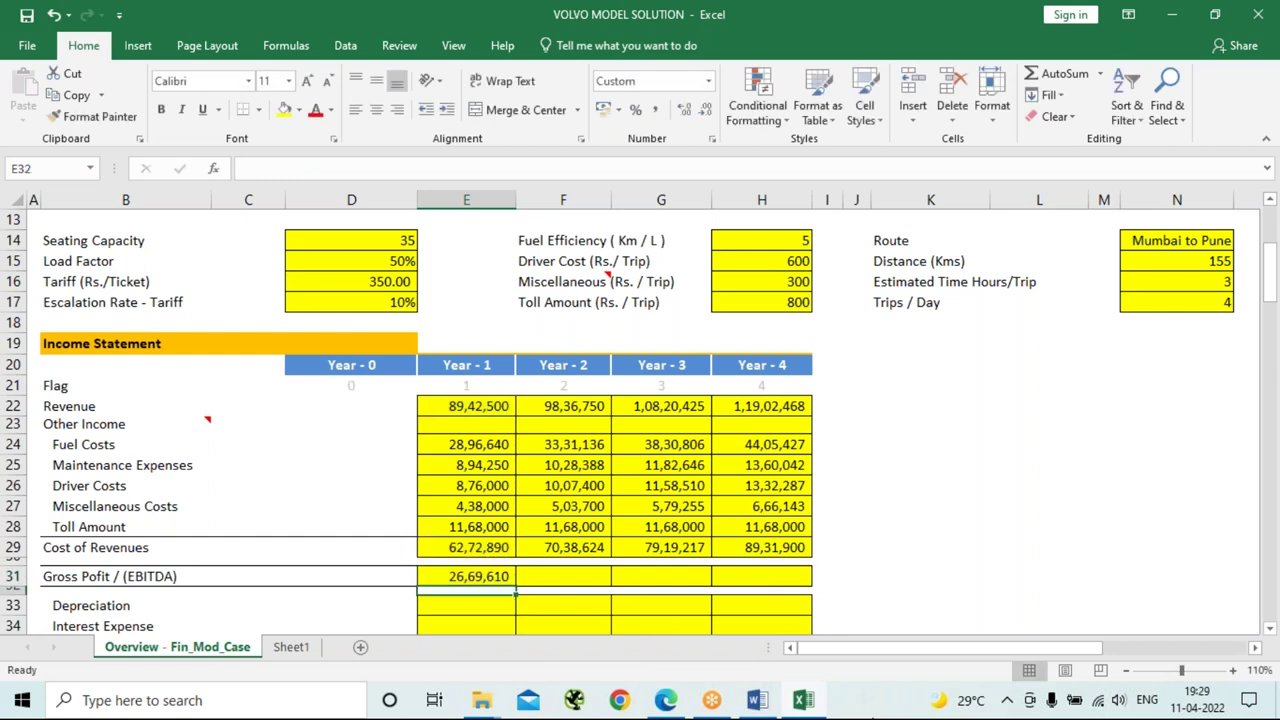
click(472, 576)
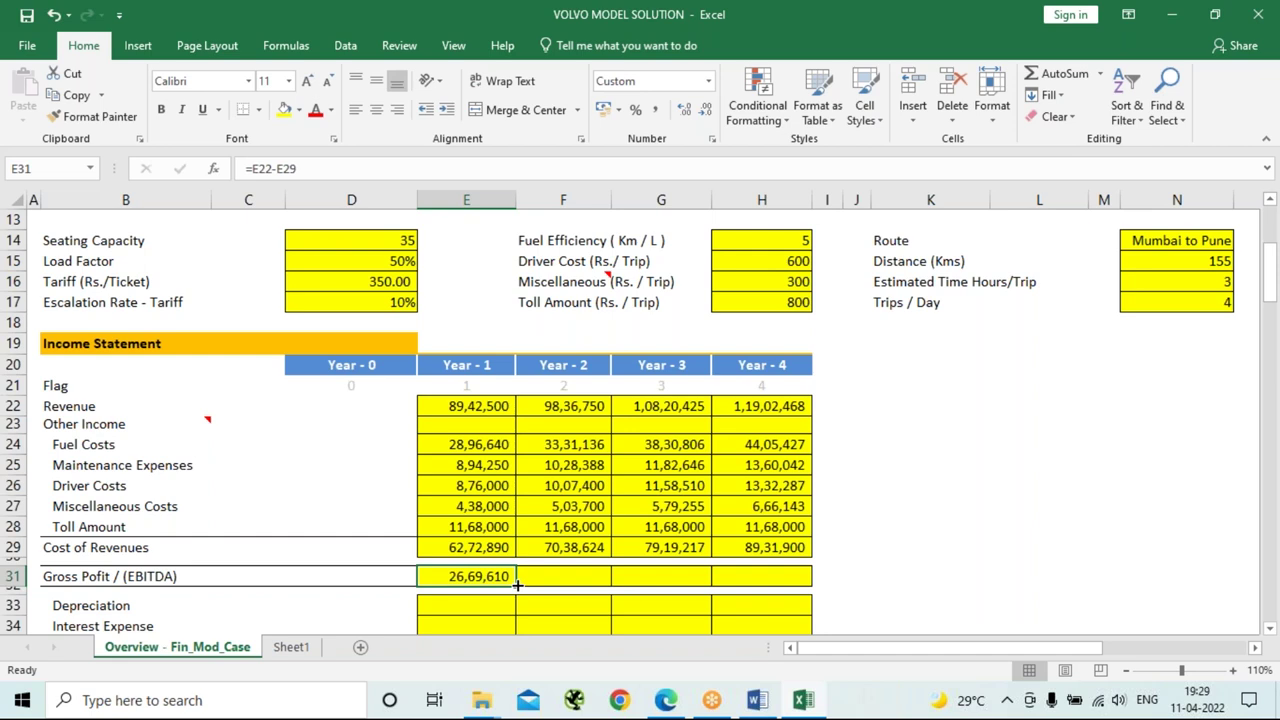
drag(517, 585, 768, 590)
click(878, 530)
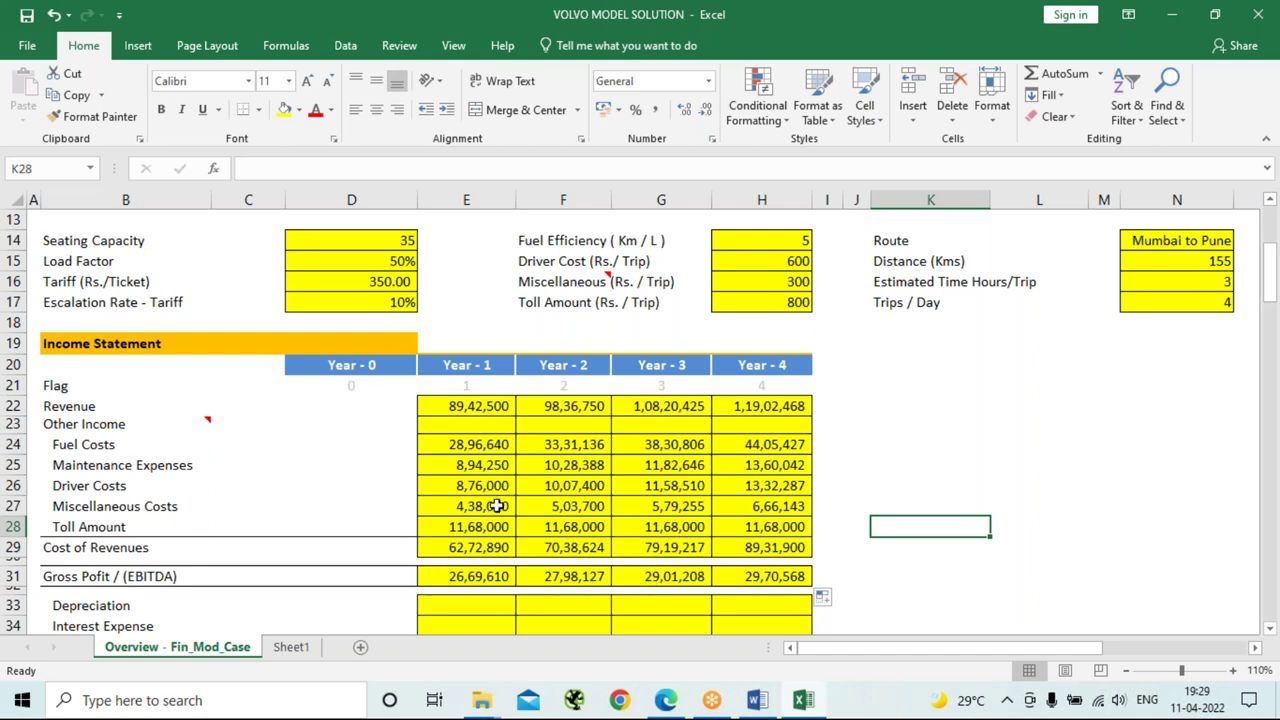
scroll(497, 506, down, 2)
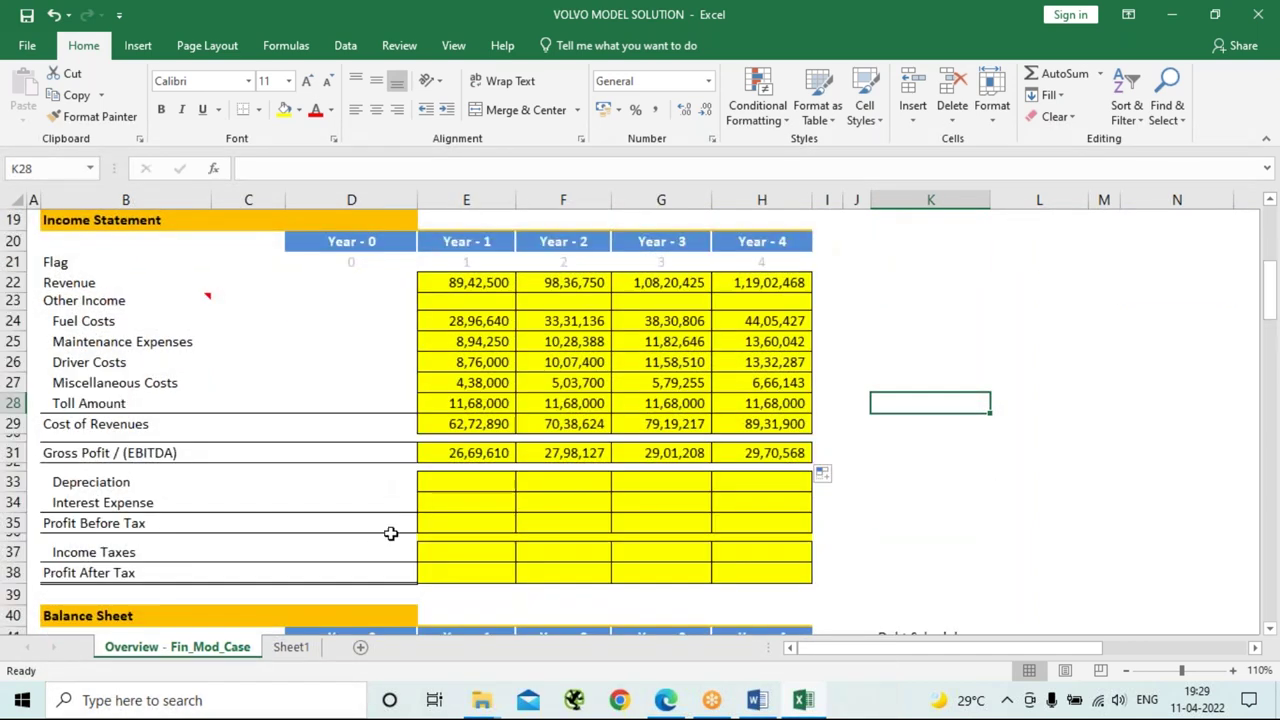
click(468, 483)
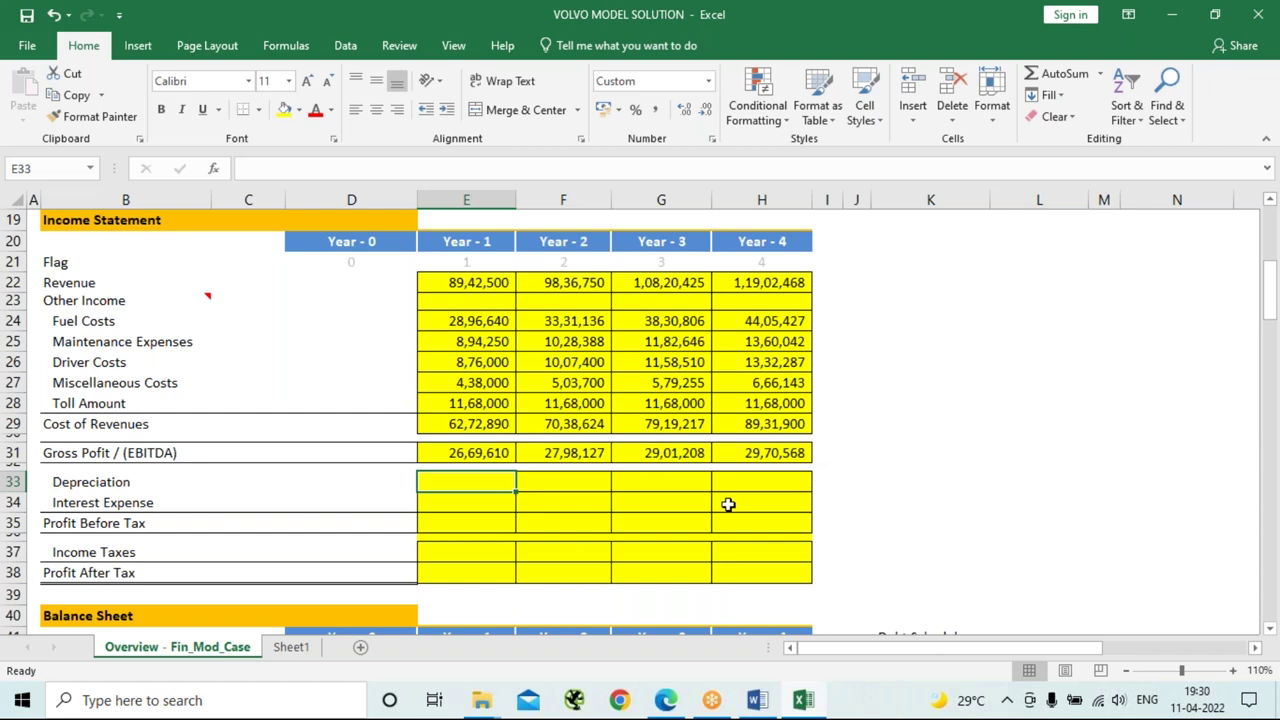
scroll(728, 504, up, 5)
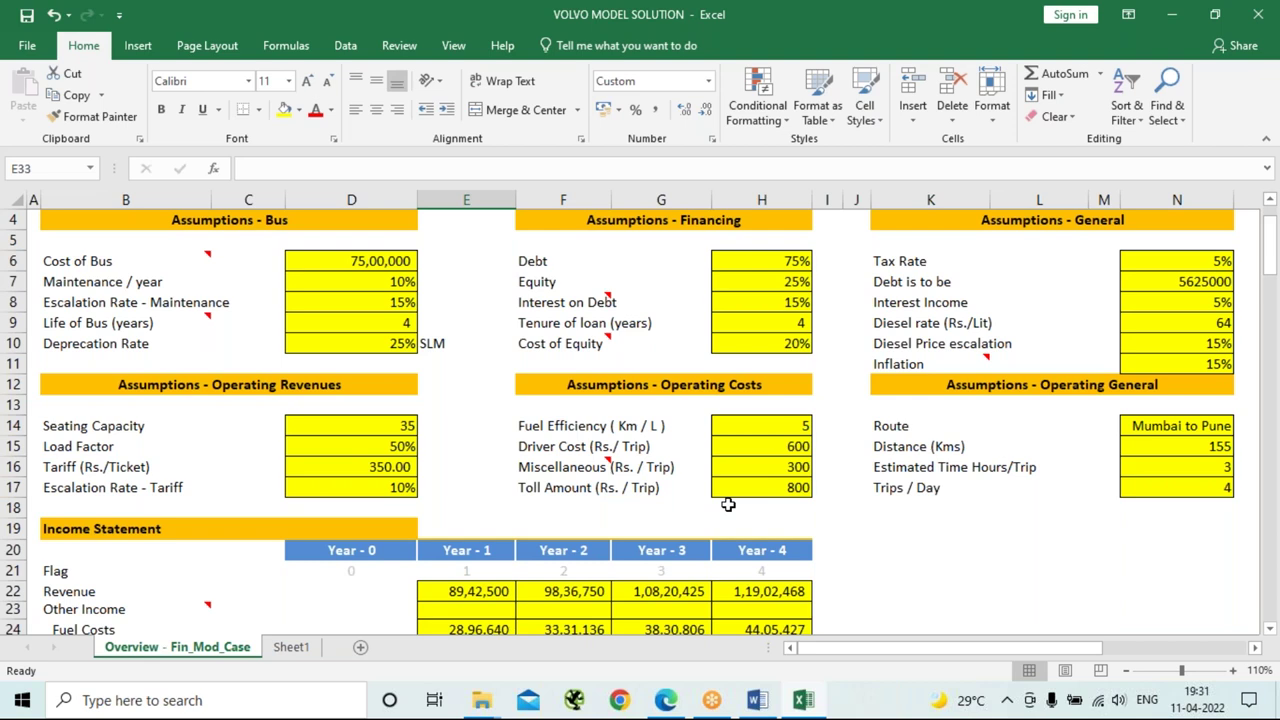
mouse_move(546, 472)
scroll(546, 472, down, 1)
scroll(546, 472, down, 3)
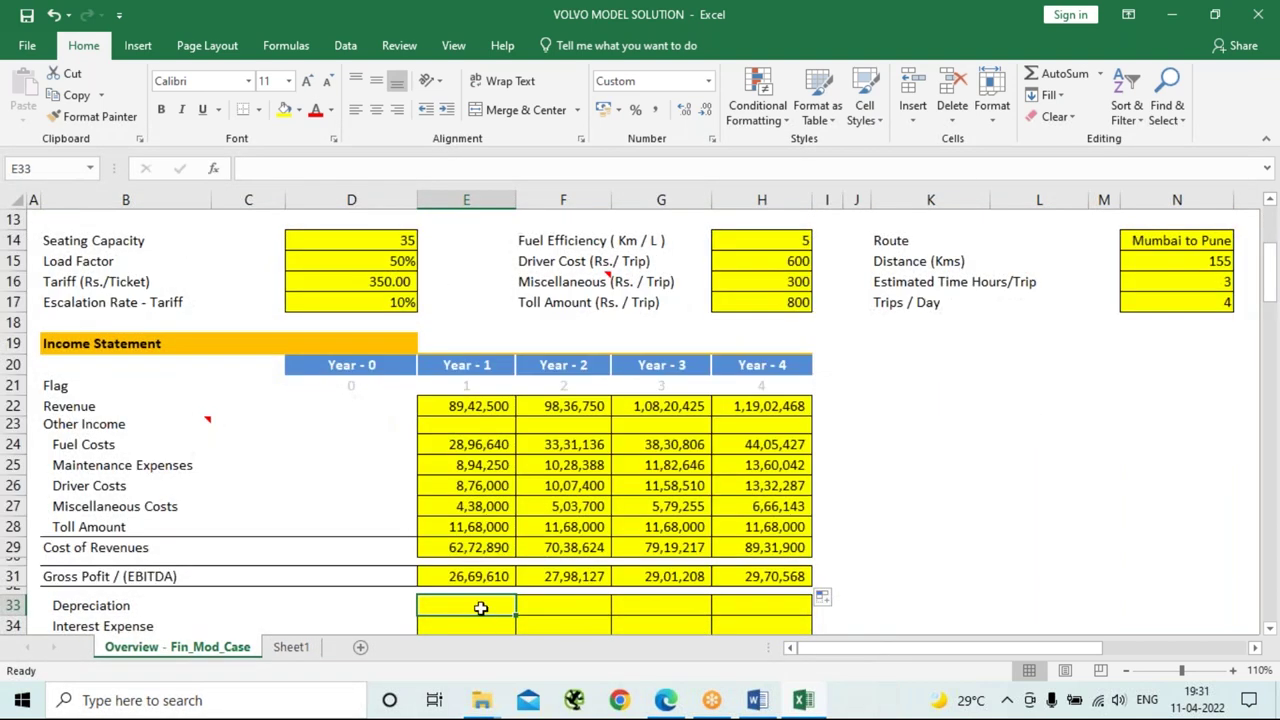
scroll(478, 608, up, 4)
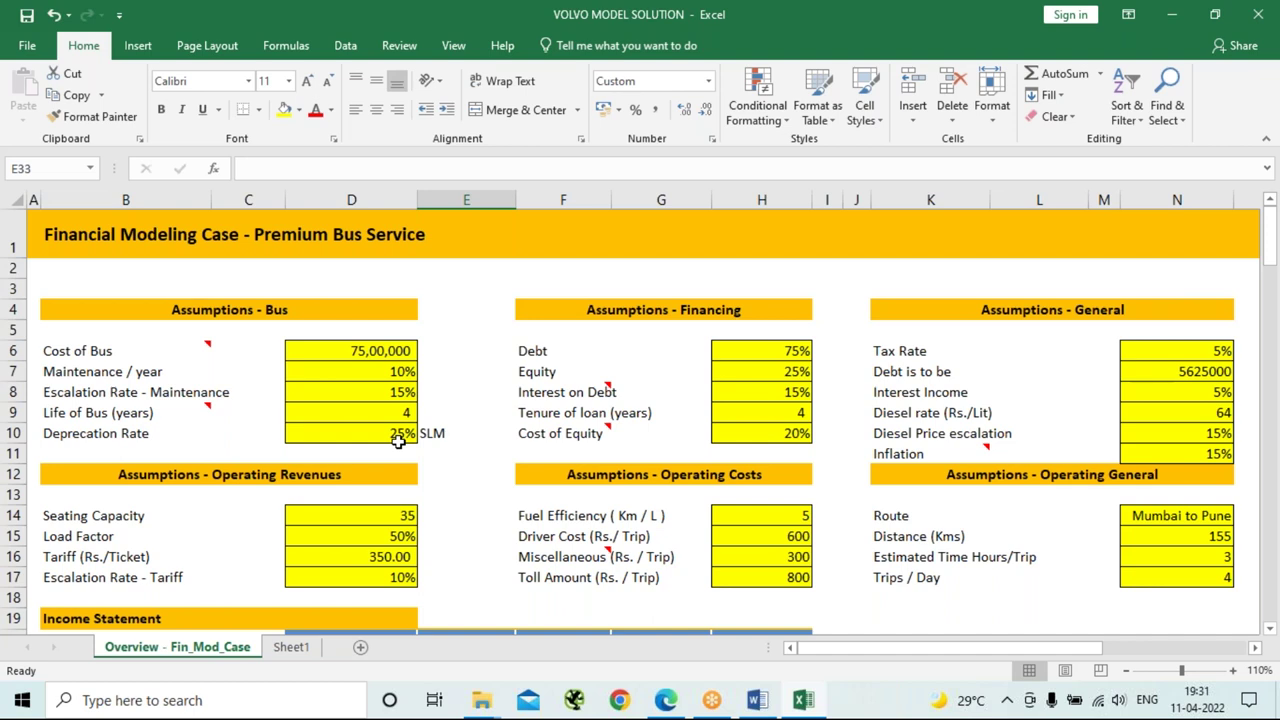
Enter 7500000×25% (18,75,000) as Year 1 Depreciation and copy it across Years 2–4.
scroll(398, 441, down, 5)
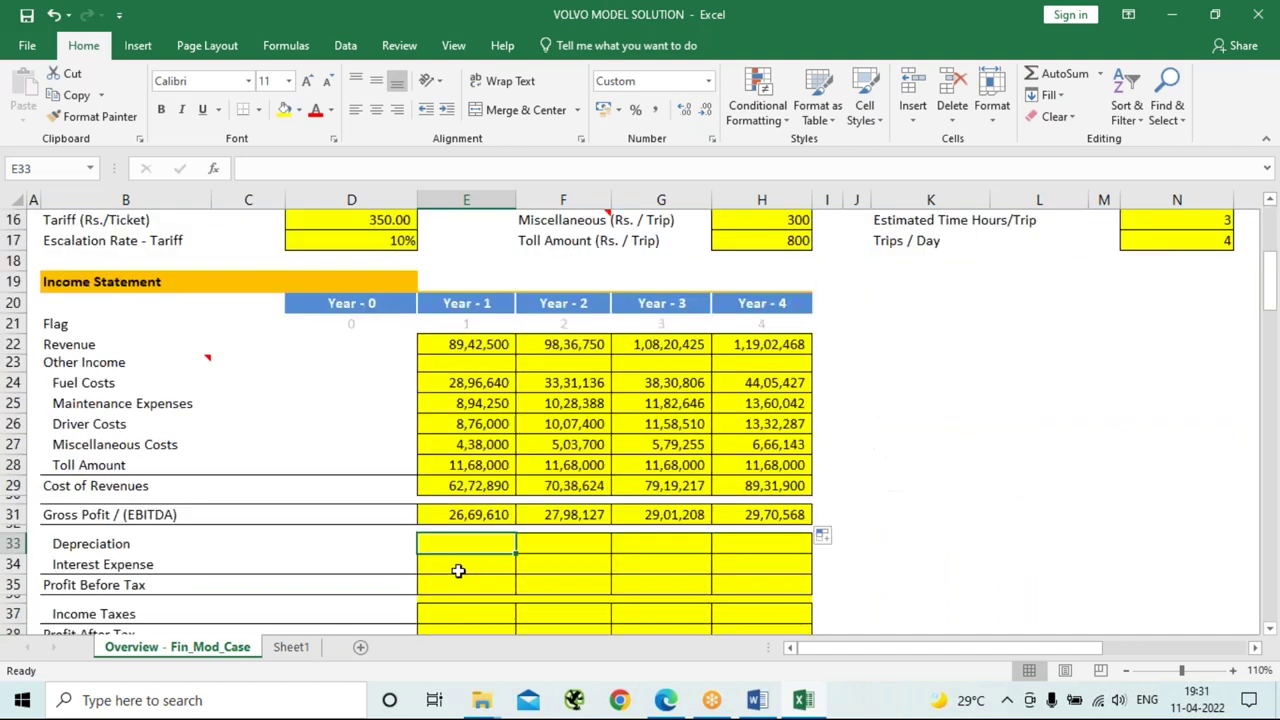
text(=)
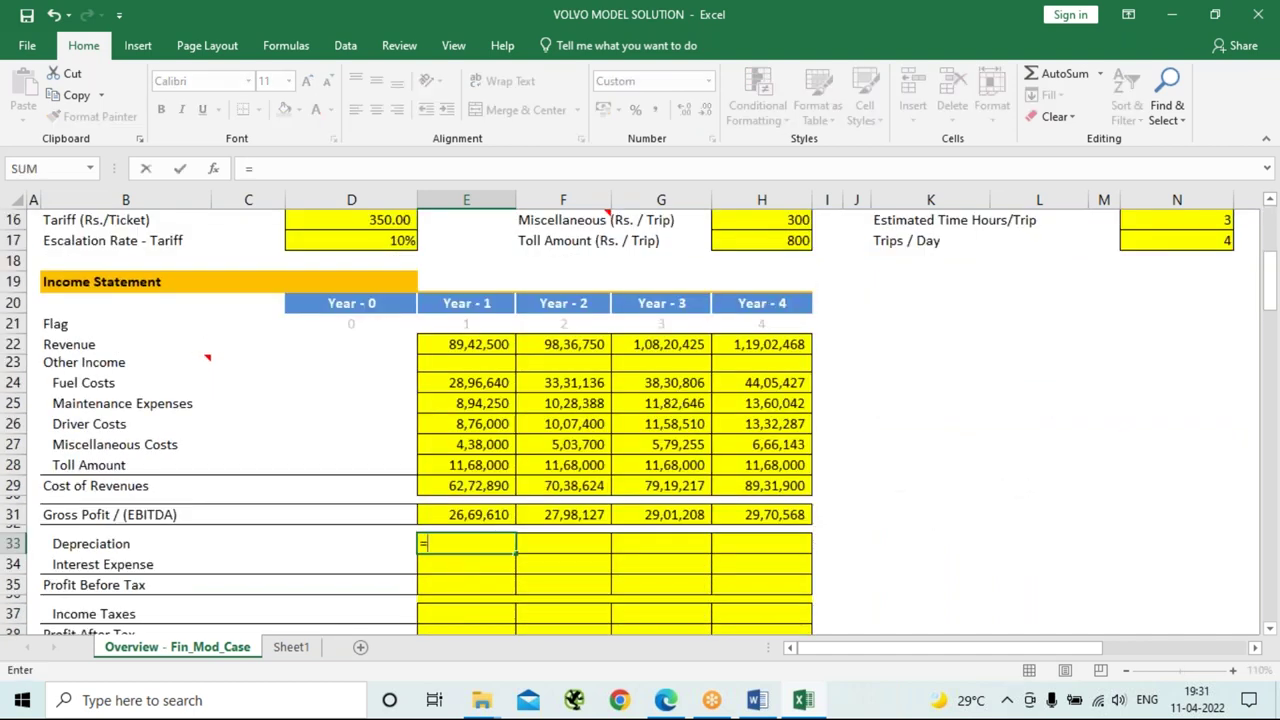
text(7500000)
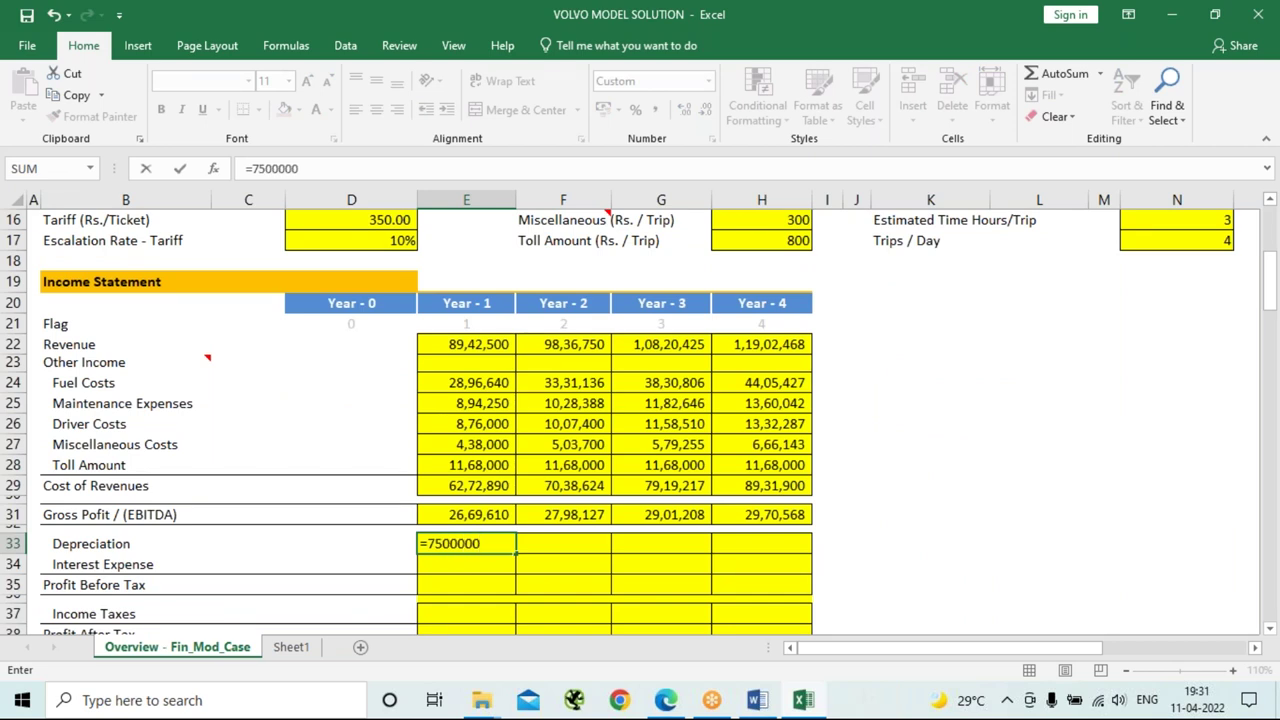
text(*25%)
key(Return)
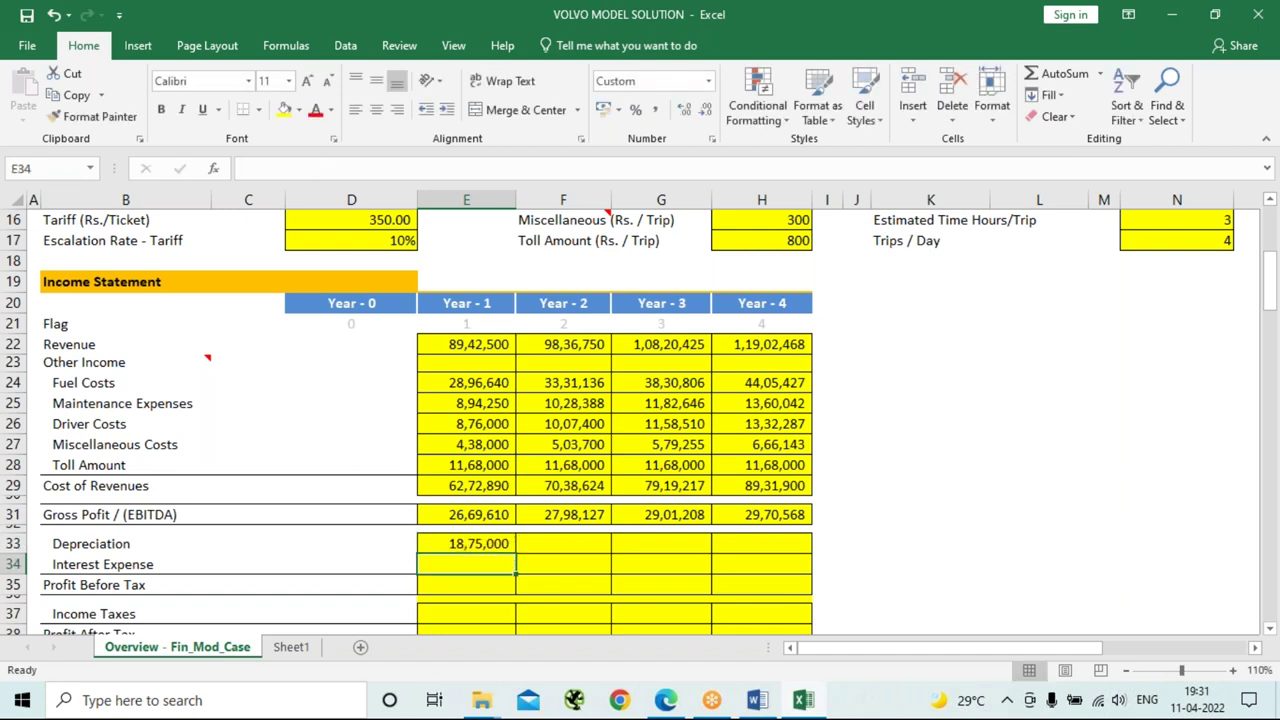
key(Up)
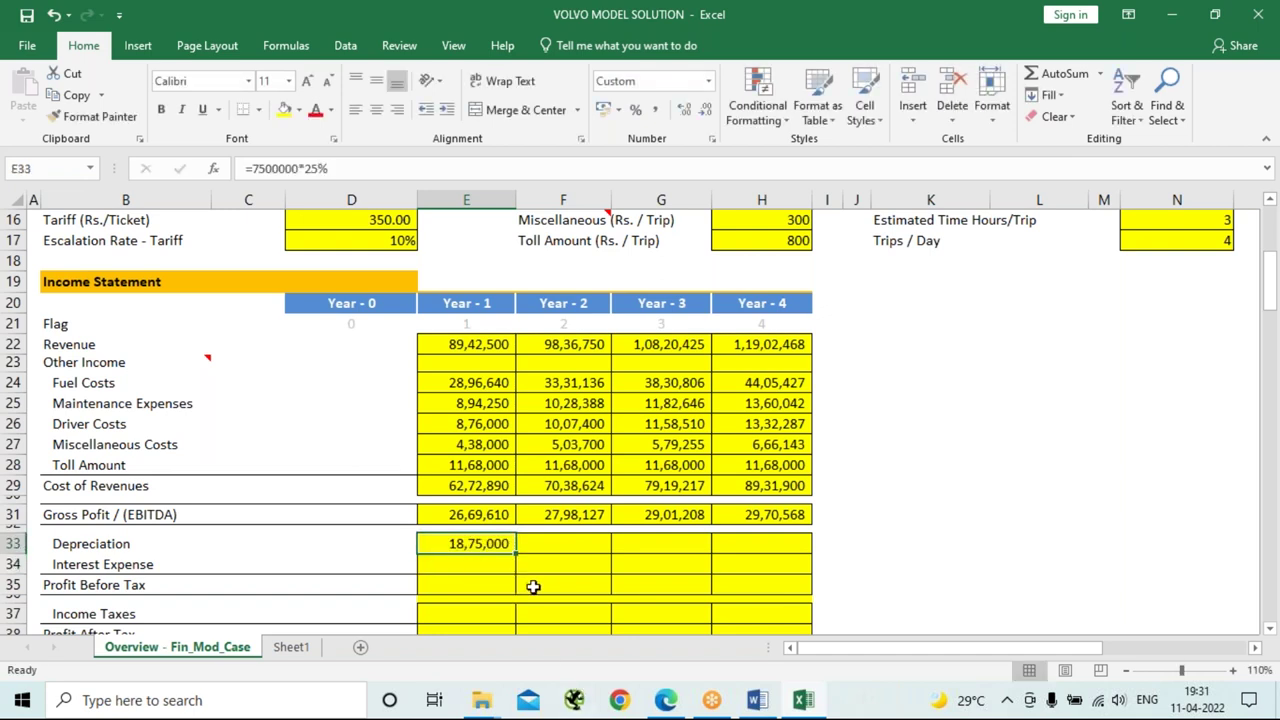
drag(516, 556, 771, 545)
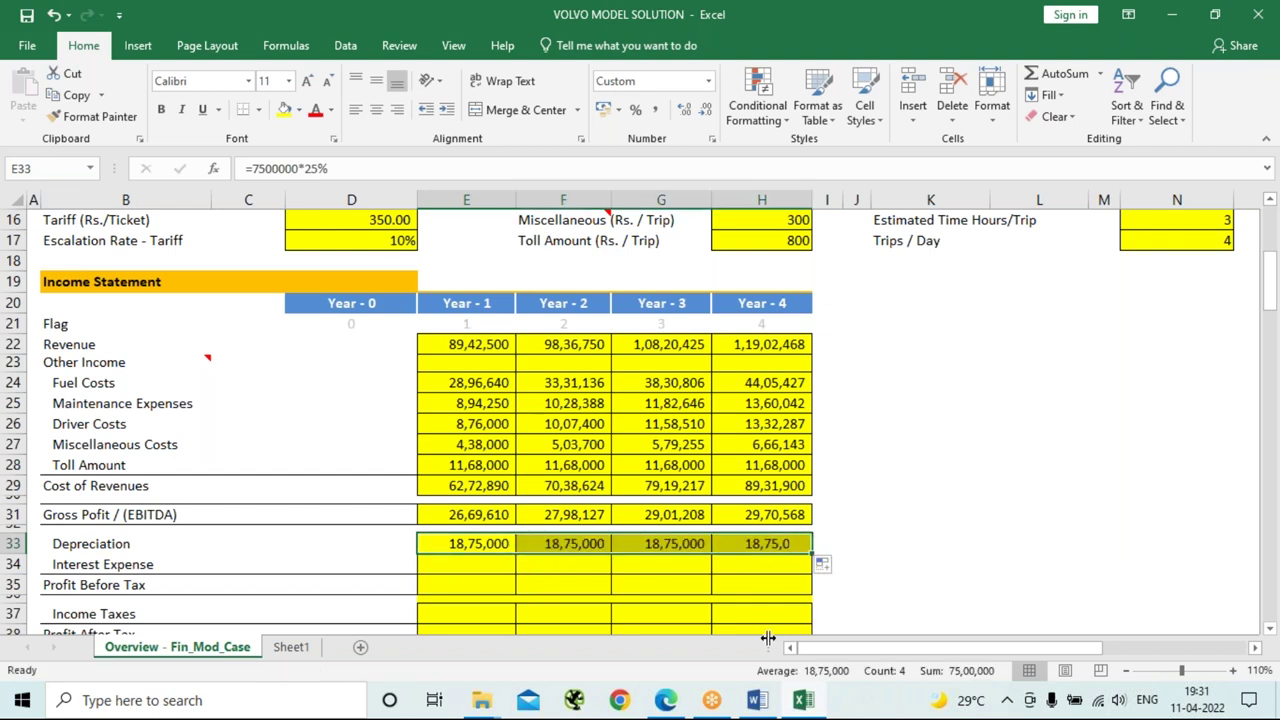
click(489, 568)
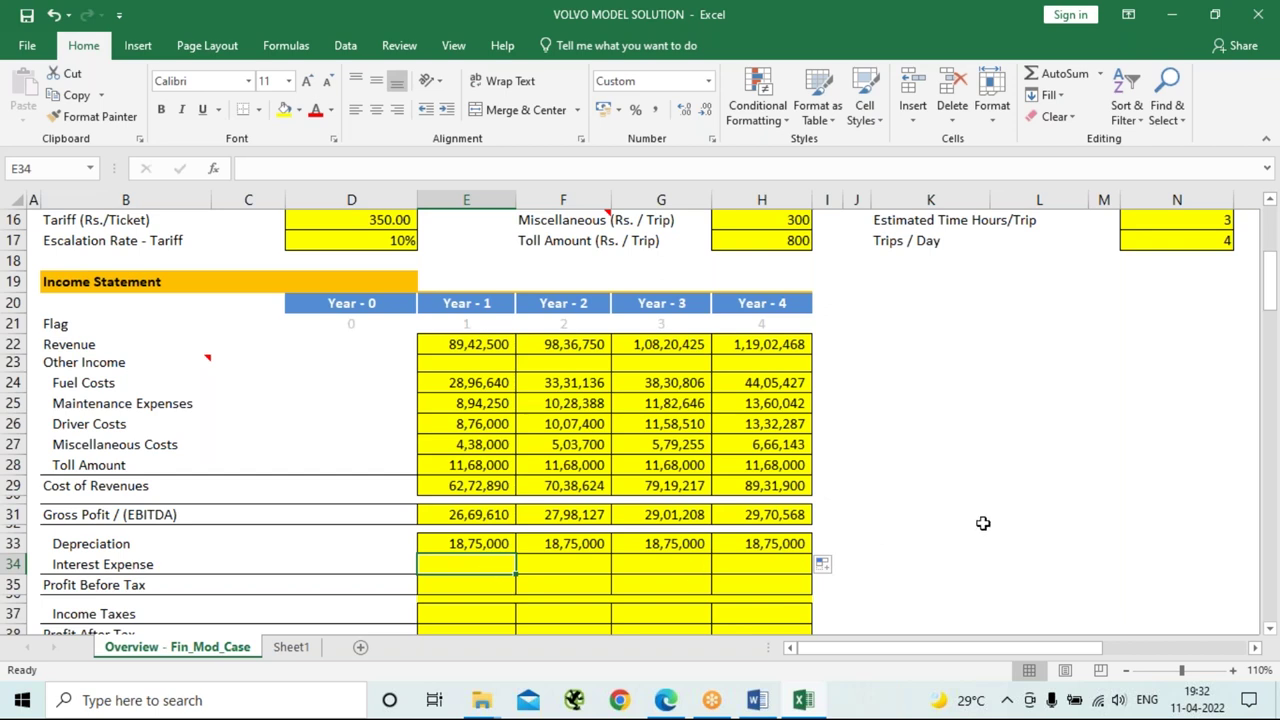
scroll(984, 527, up, 5)
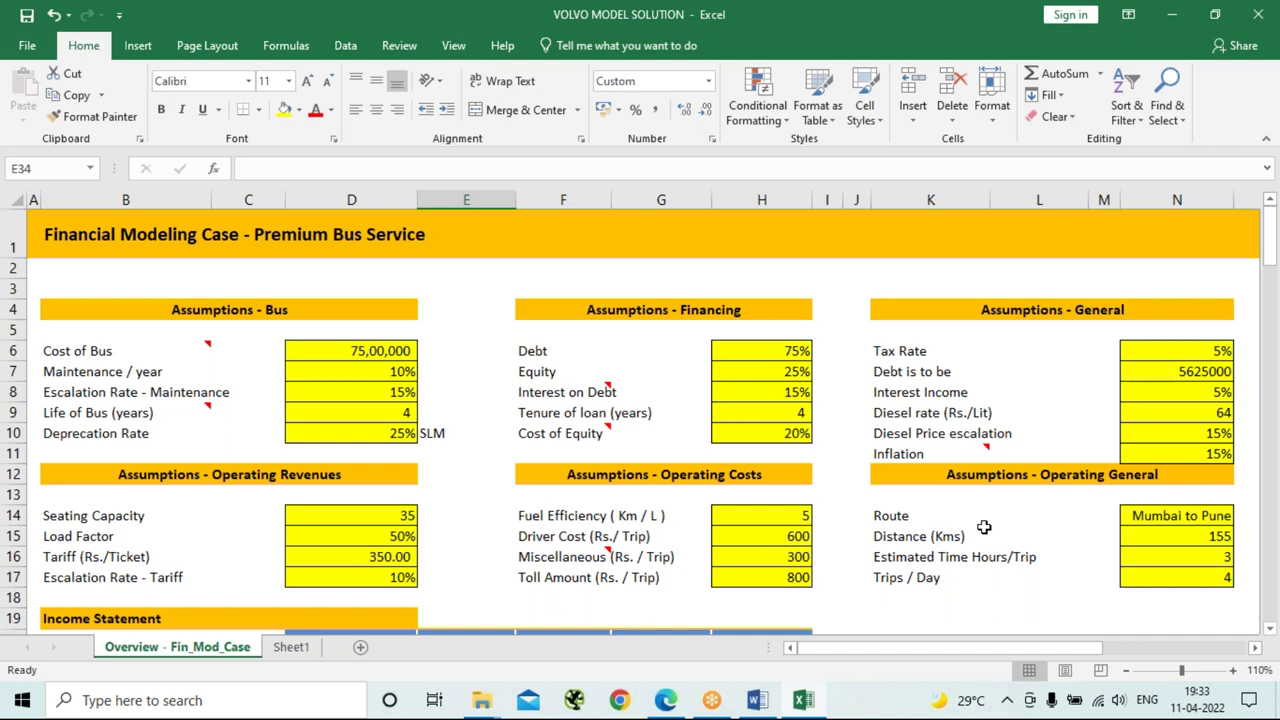
Check the Word case notes, then return to the VOLVO MODEL SOLUTION Excel workbook.
key(alt+Tab)
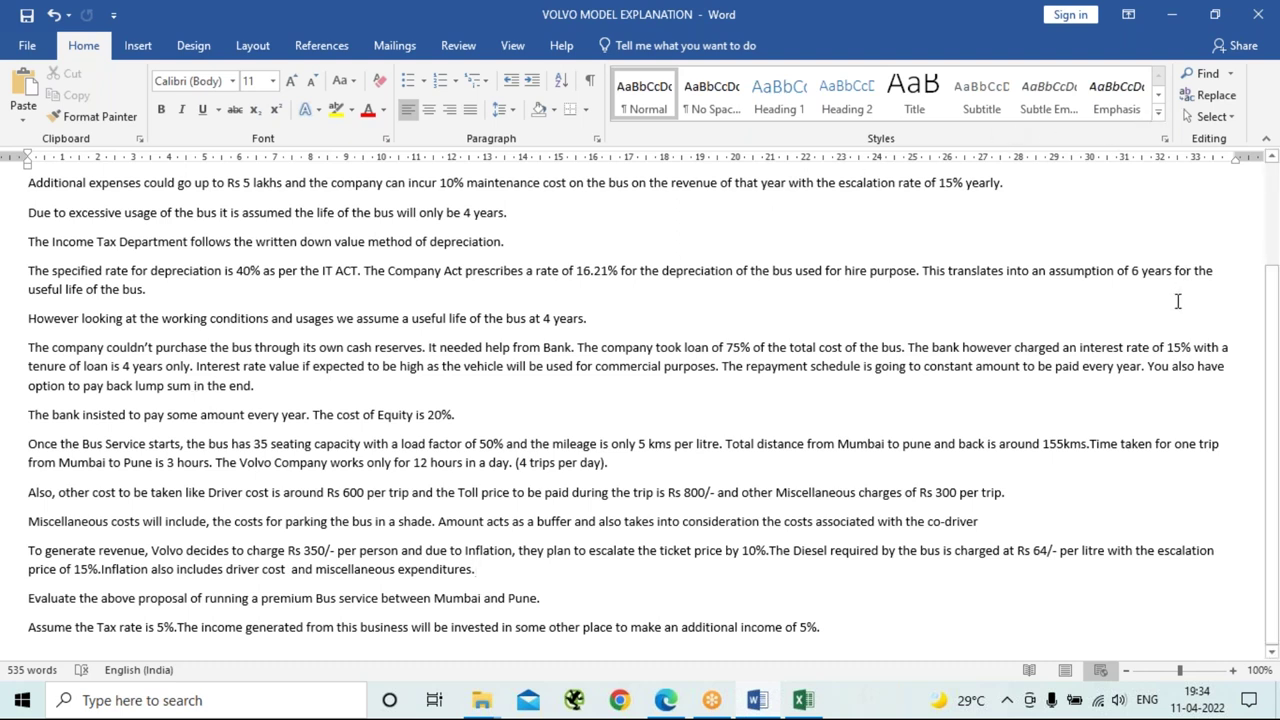
key(alt+Tab)
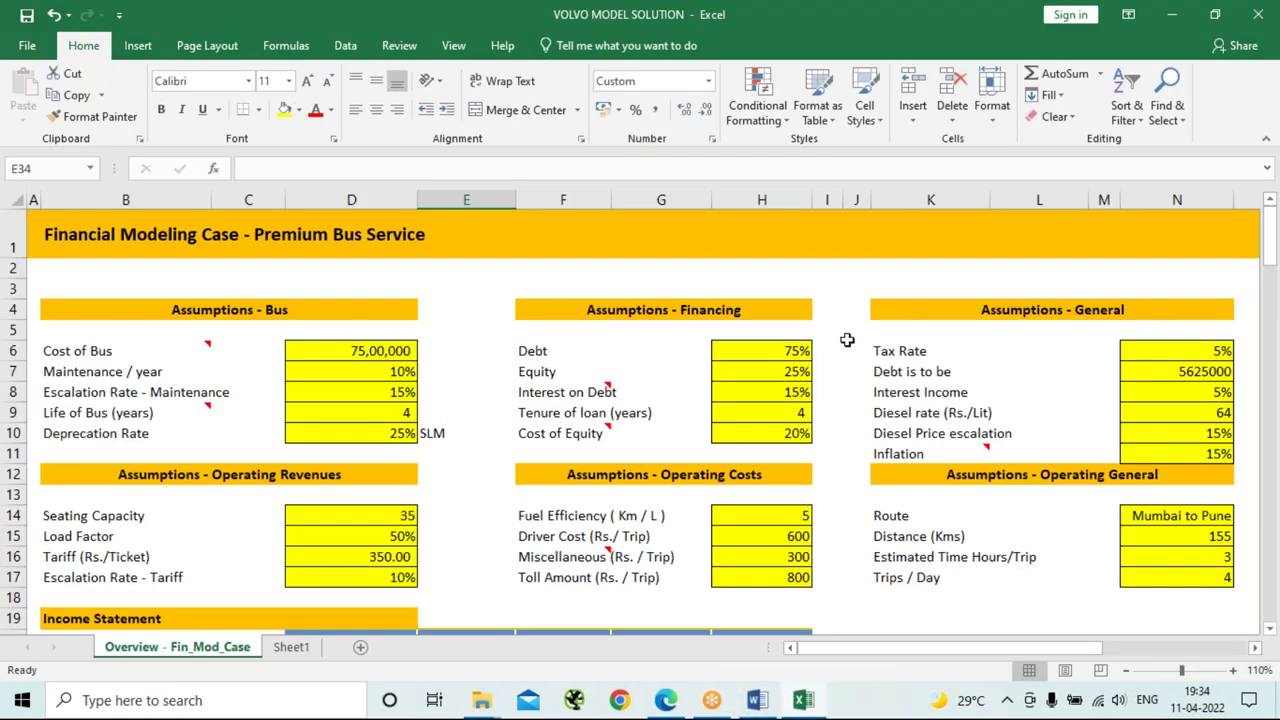
Scroll the Overview sheet to reveal the Balance Sheet and the empty Debt Schedule rows.
scroll(847, 340, down, 5)
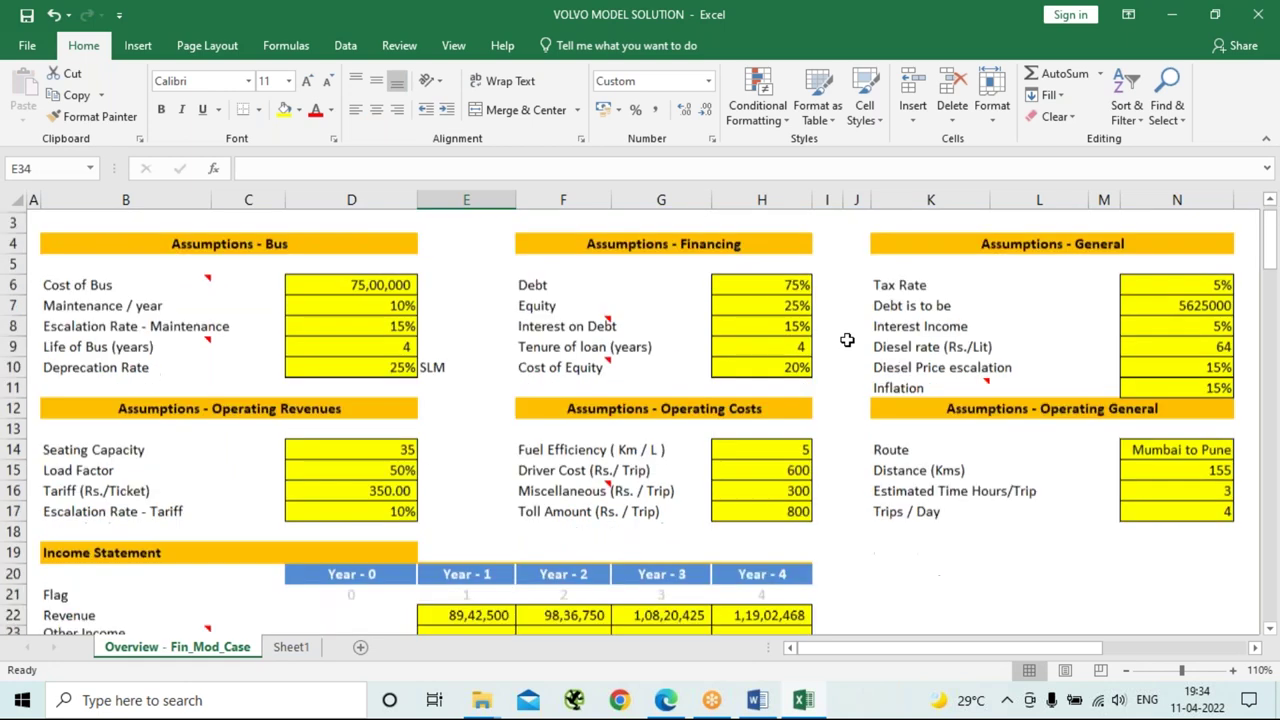
scroll(847, 343, down, 6)
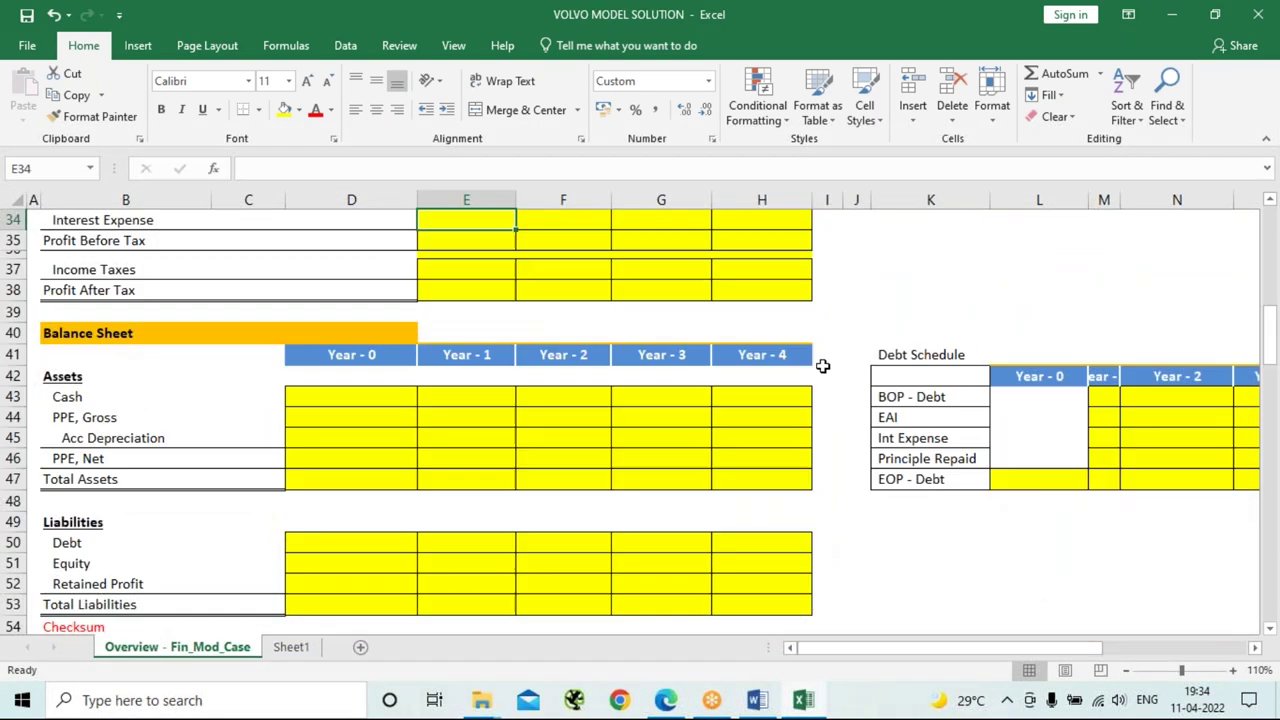
drag(966, 651, 1048, 670)
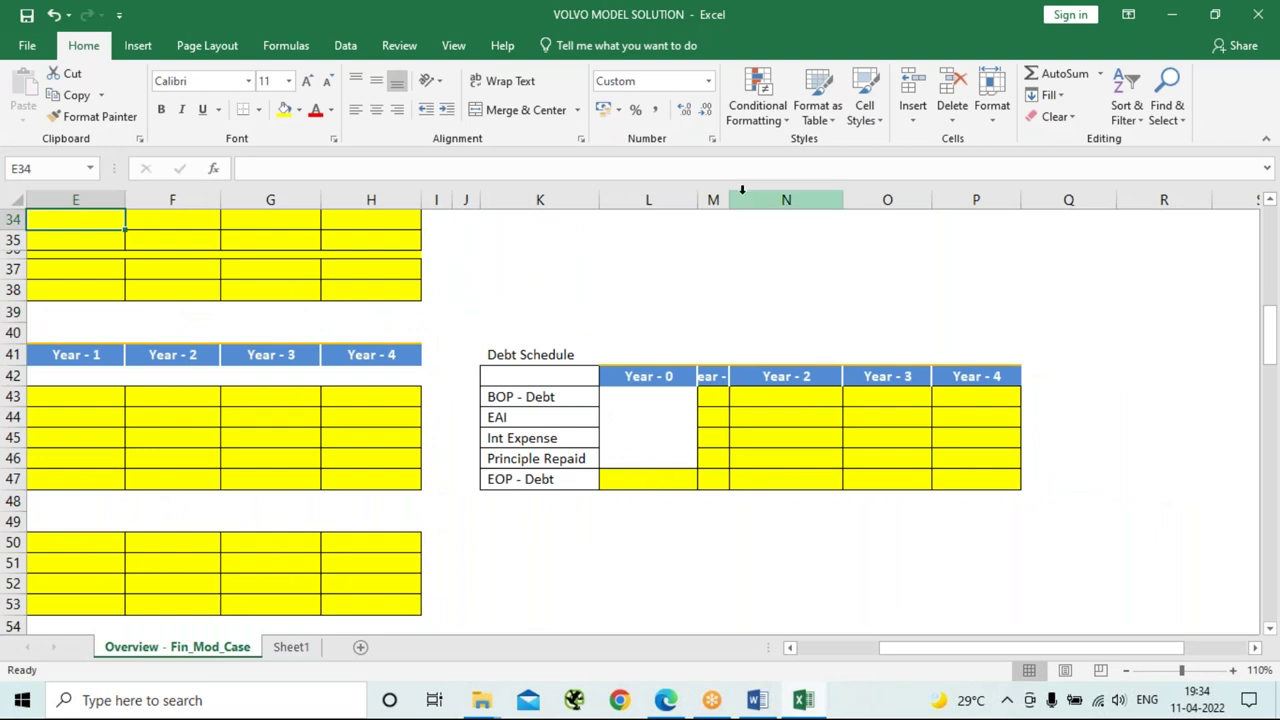
Widen column M to fit the Year - 1 heading and select the Year - 0 EOP Debt cell L47.
drag(730, 199, 818, 197)
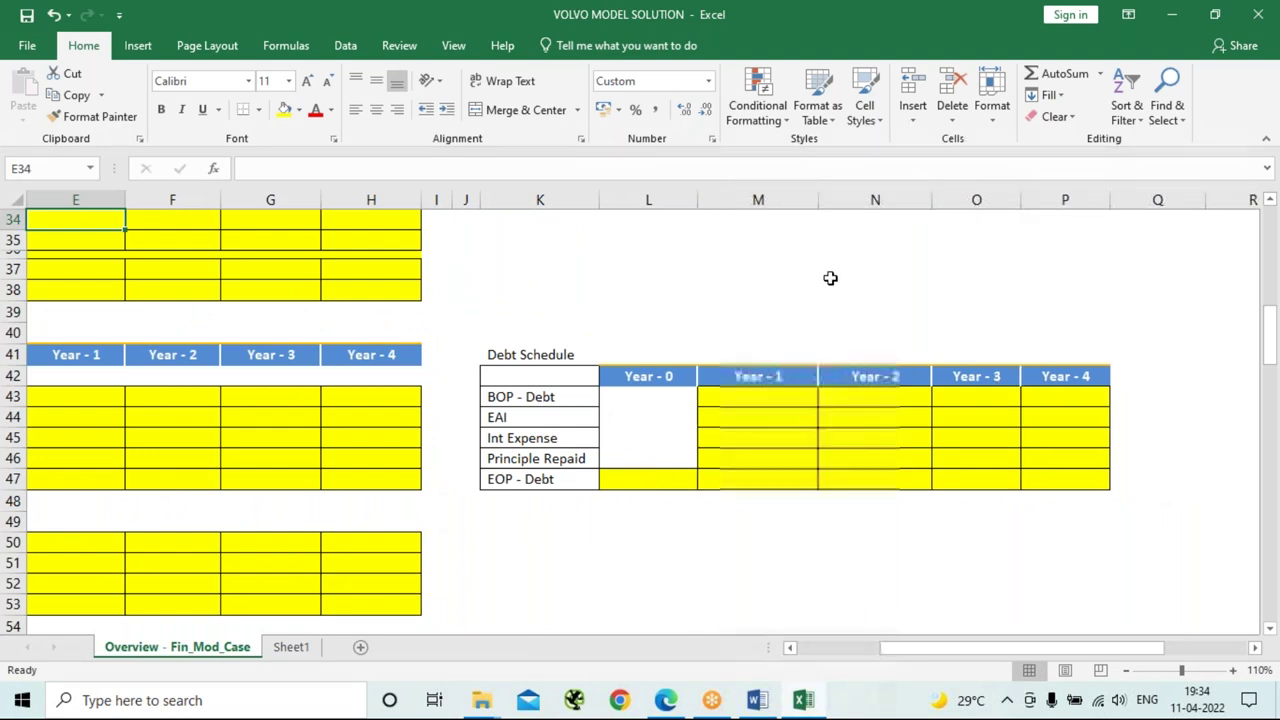
click(654, 479)
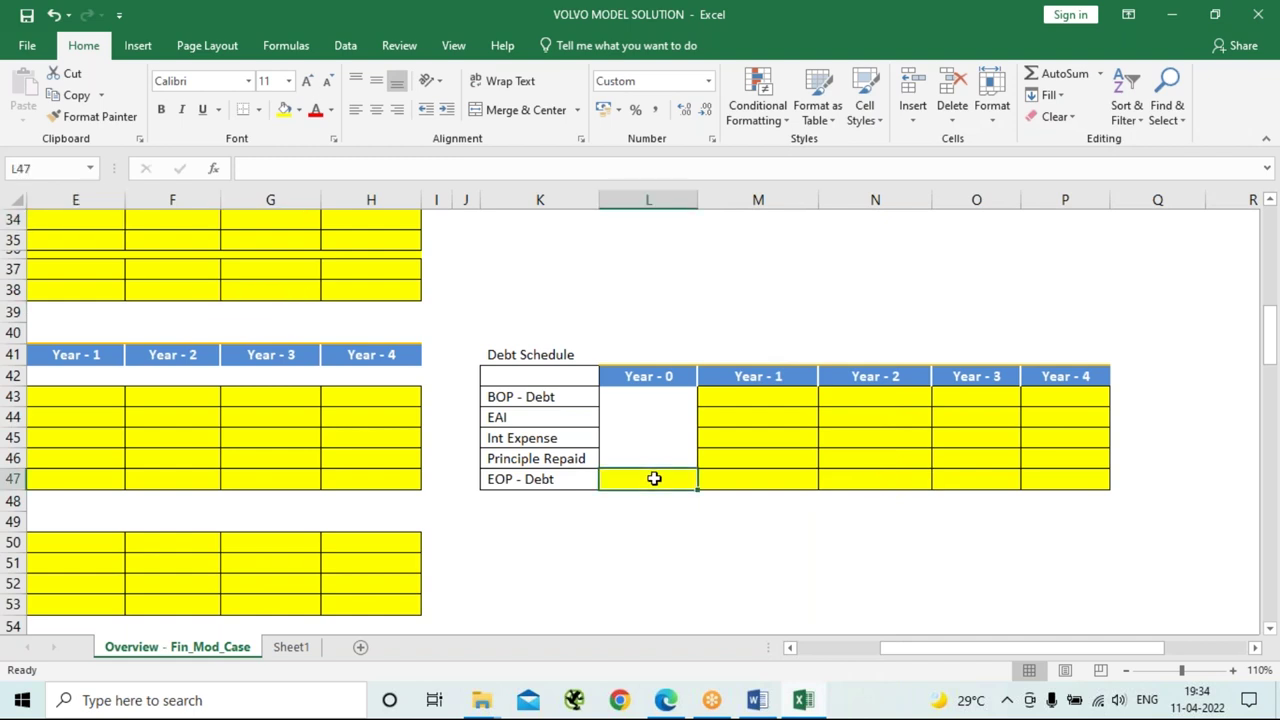
key(F4)
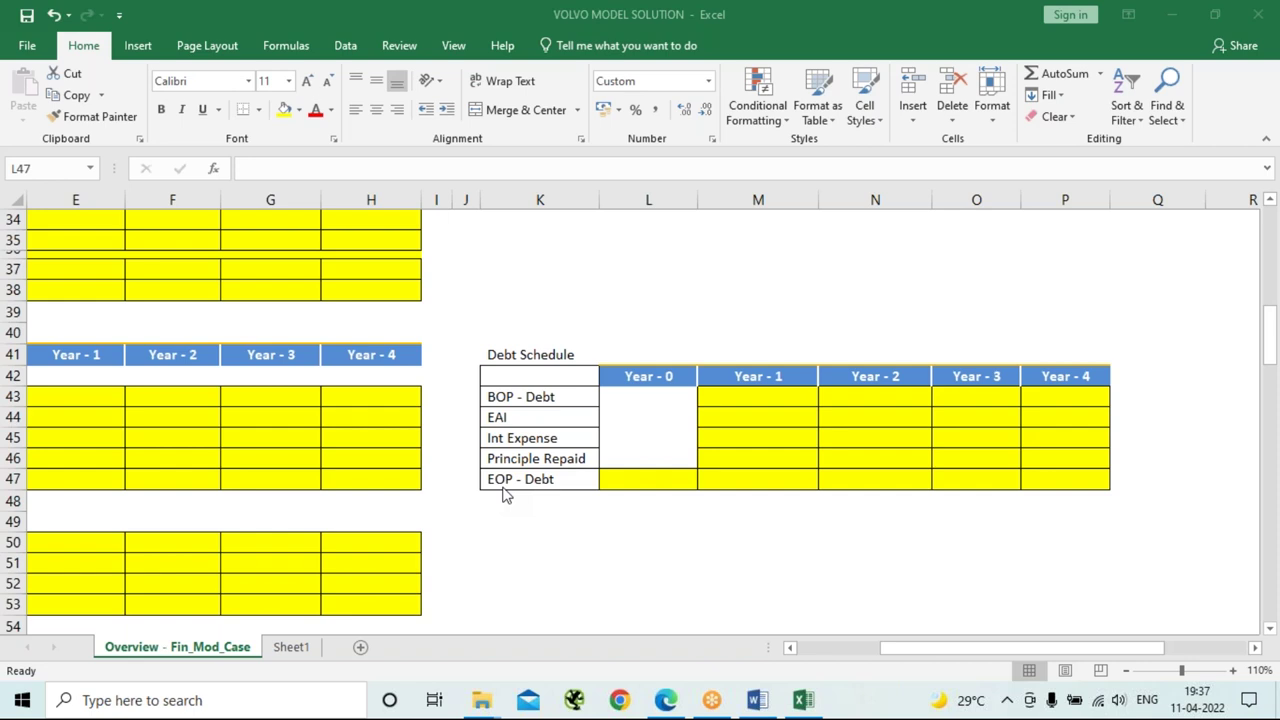
Enter 5625000 as Year 0 EOP Debt in L47 and link Year 1 BOP Debt in M43 with =L47.
click(636, 483)
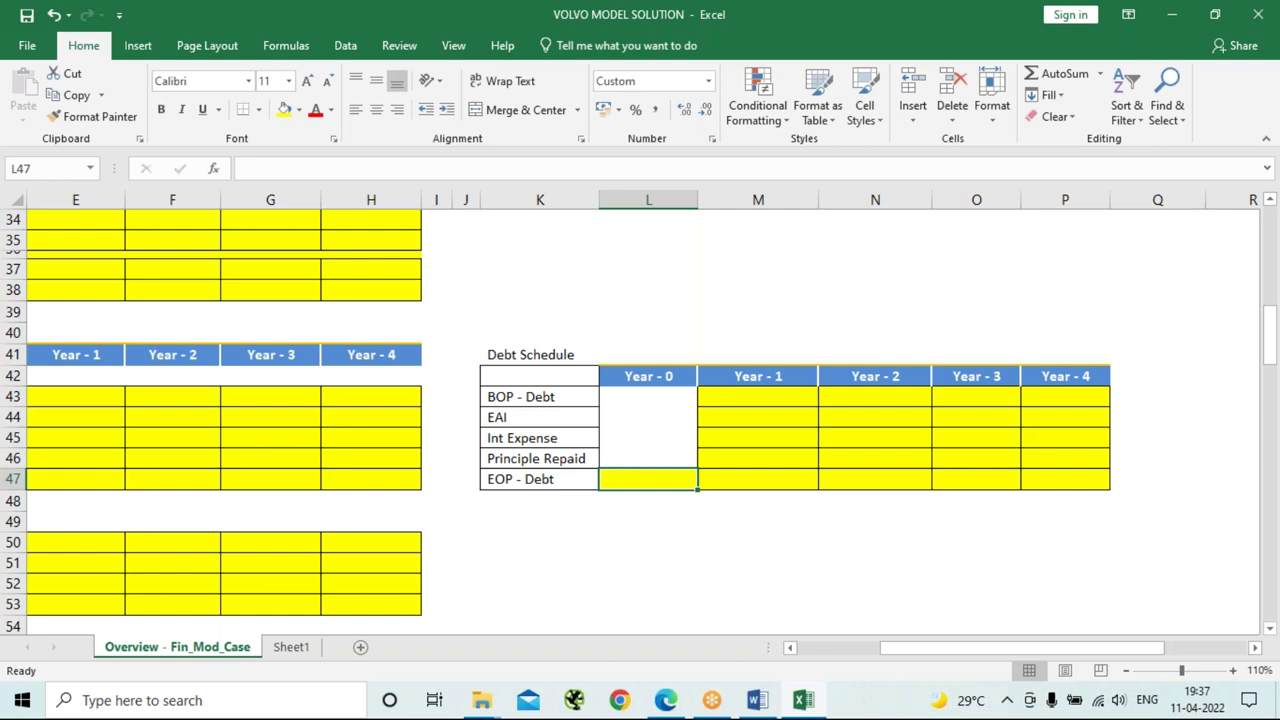
text(5625000)
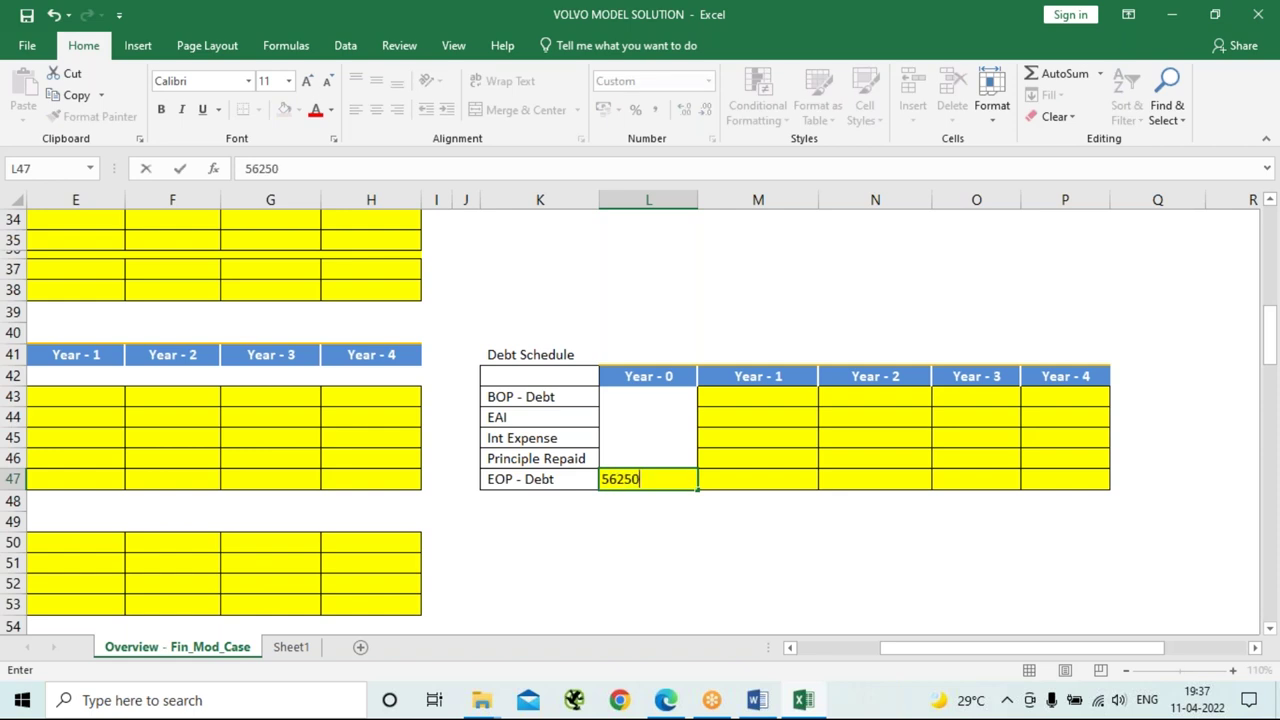
click(774, 392)
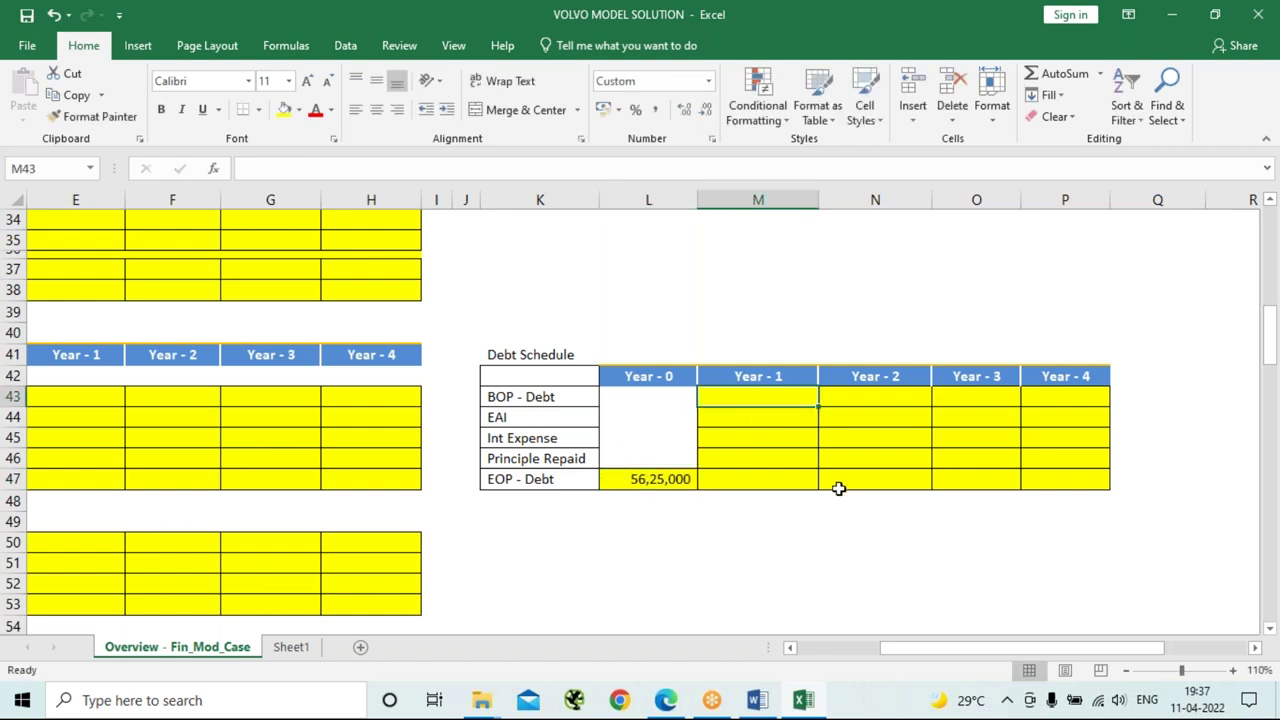
text(=)
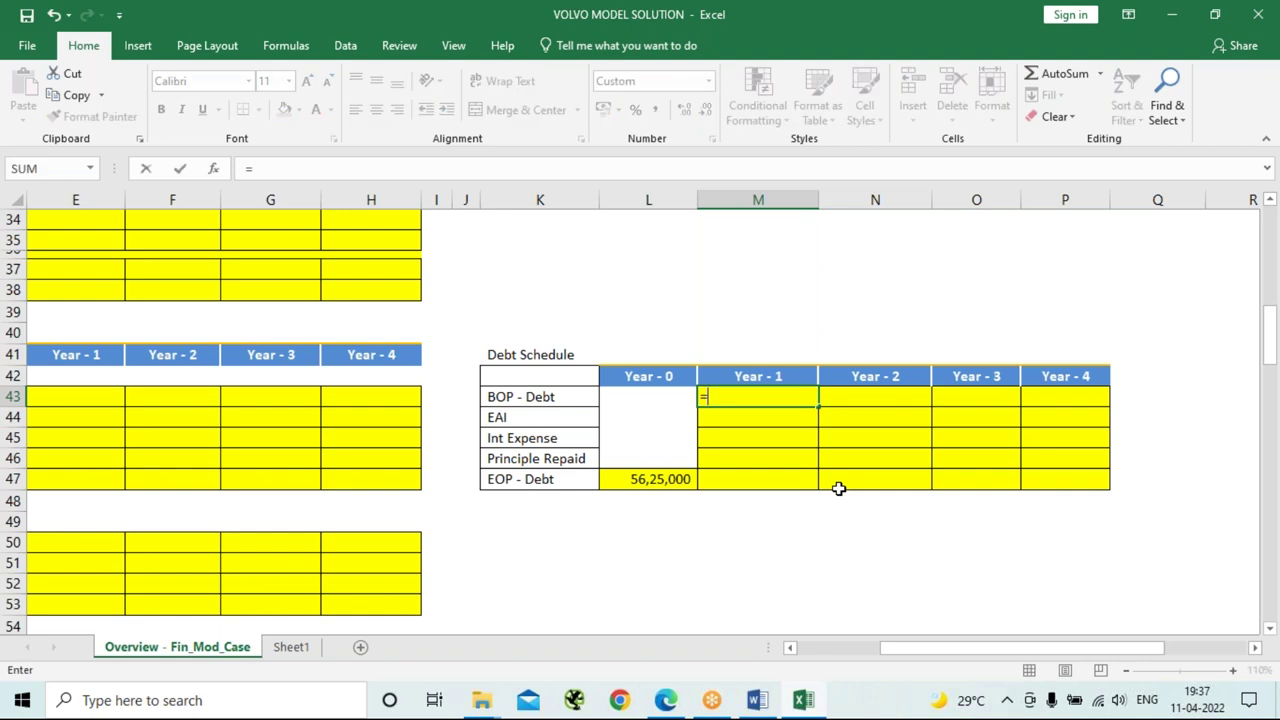
click(648, 479)
key(Return)
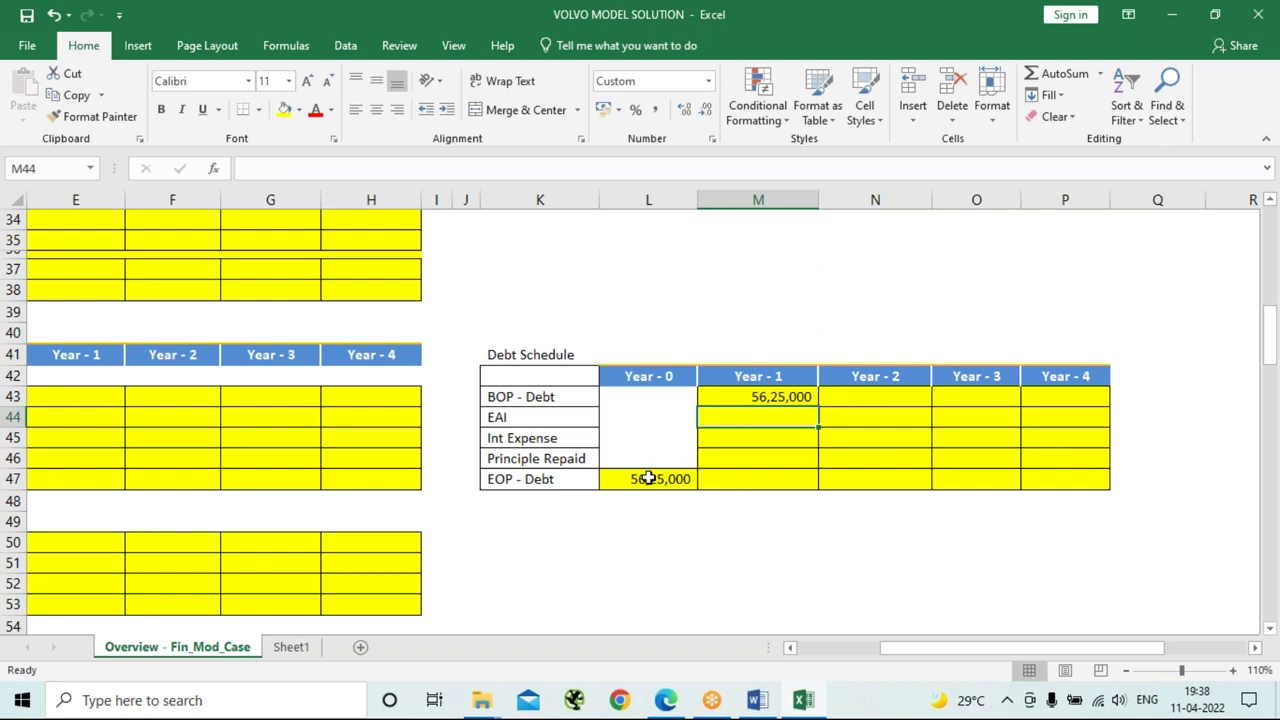
Enter =-PMT(15%,4,5625000,0,0) in M44 so Year 1 EAI shows a positive 19,70,243.
text(=)
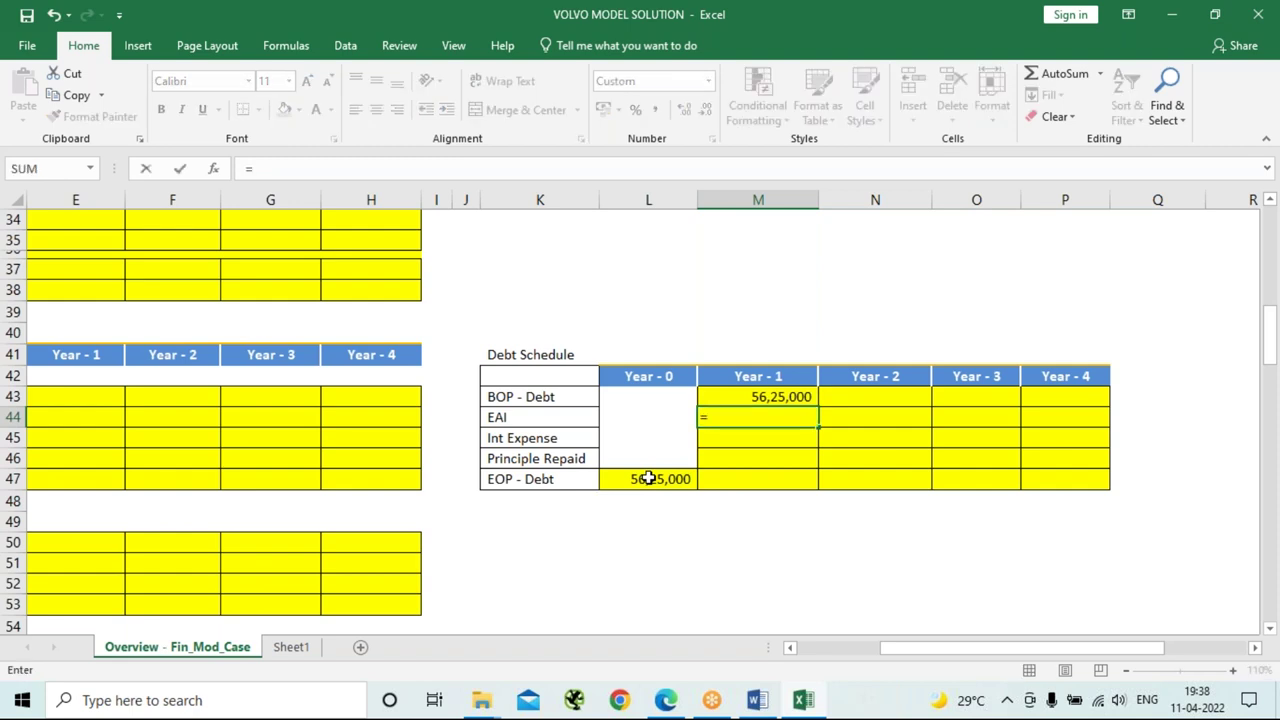
text(pmt)
key(Tab)
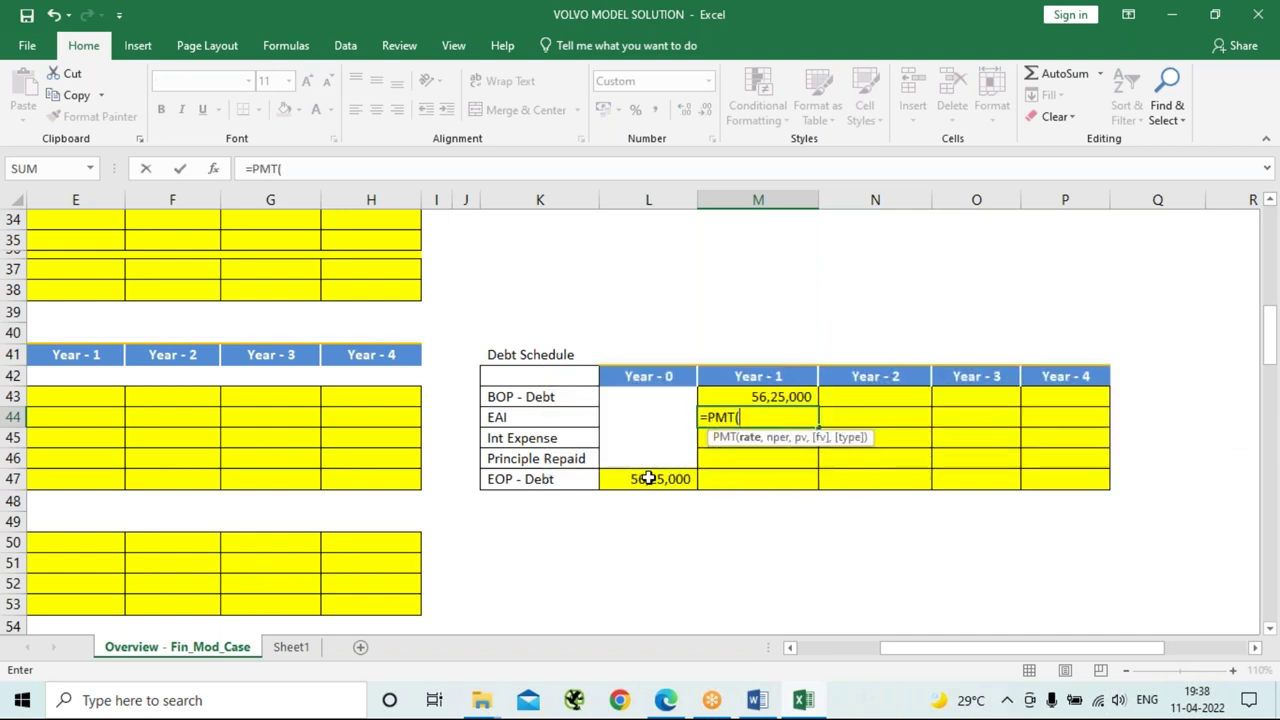
text(15%,)
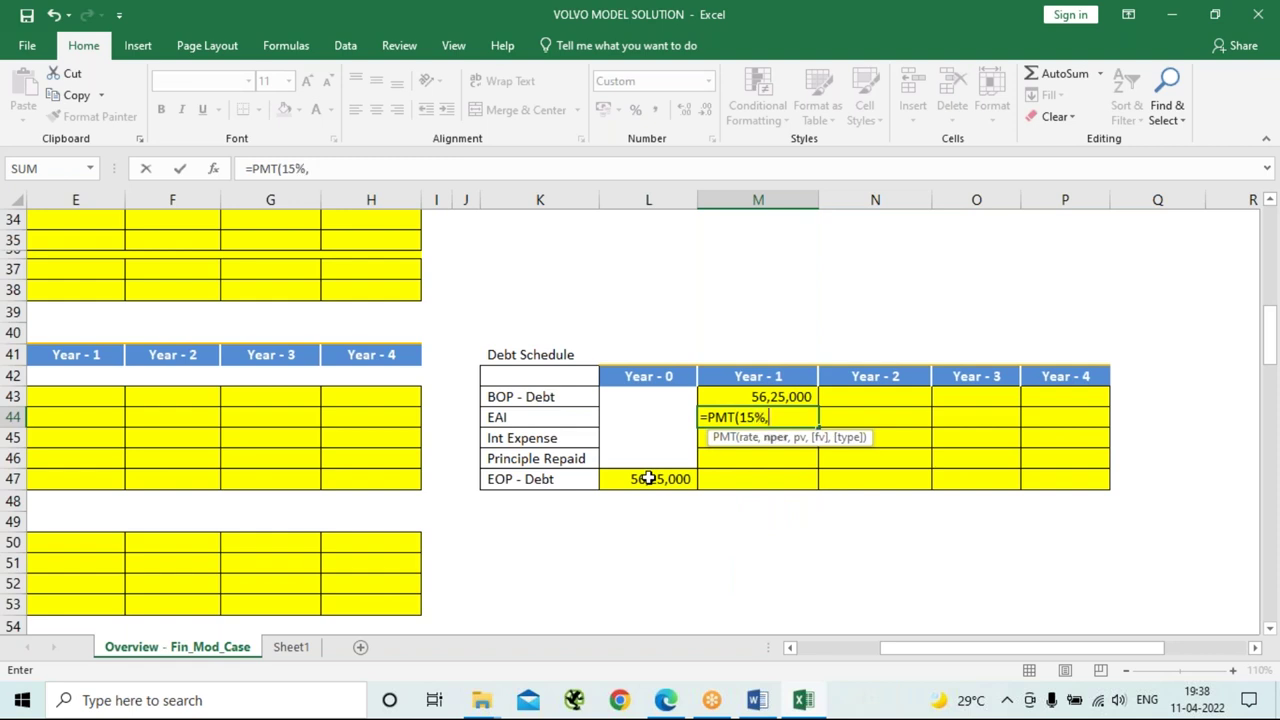
text(4,)
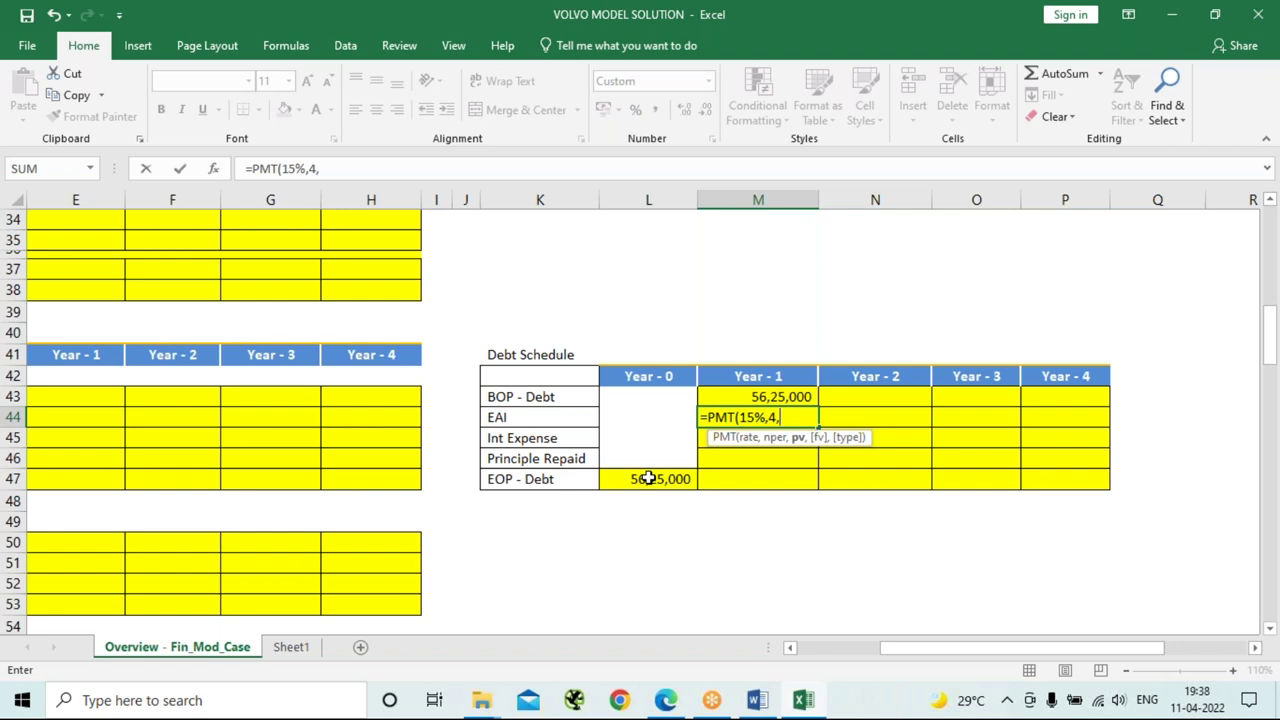
text(5625000)
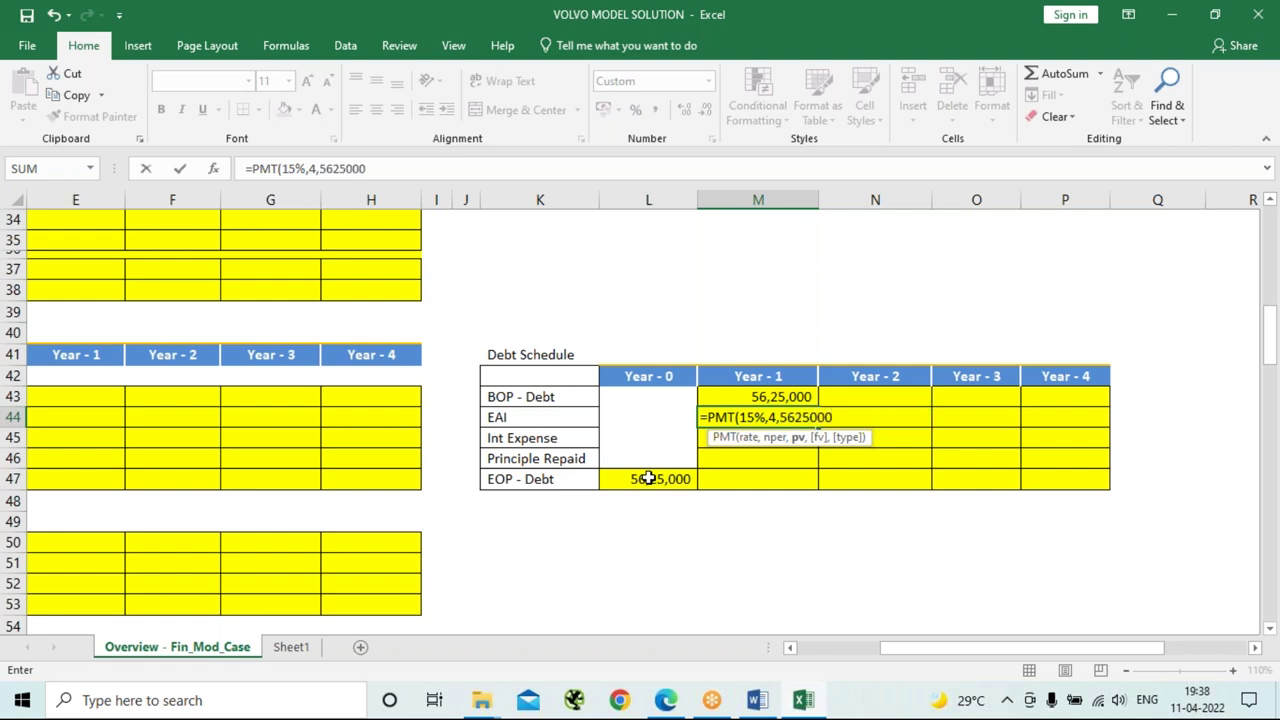
text(,0,)
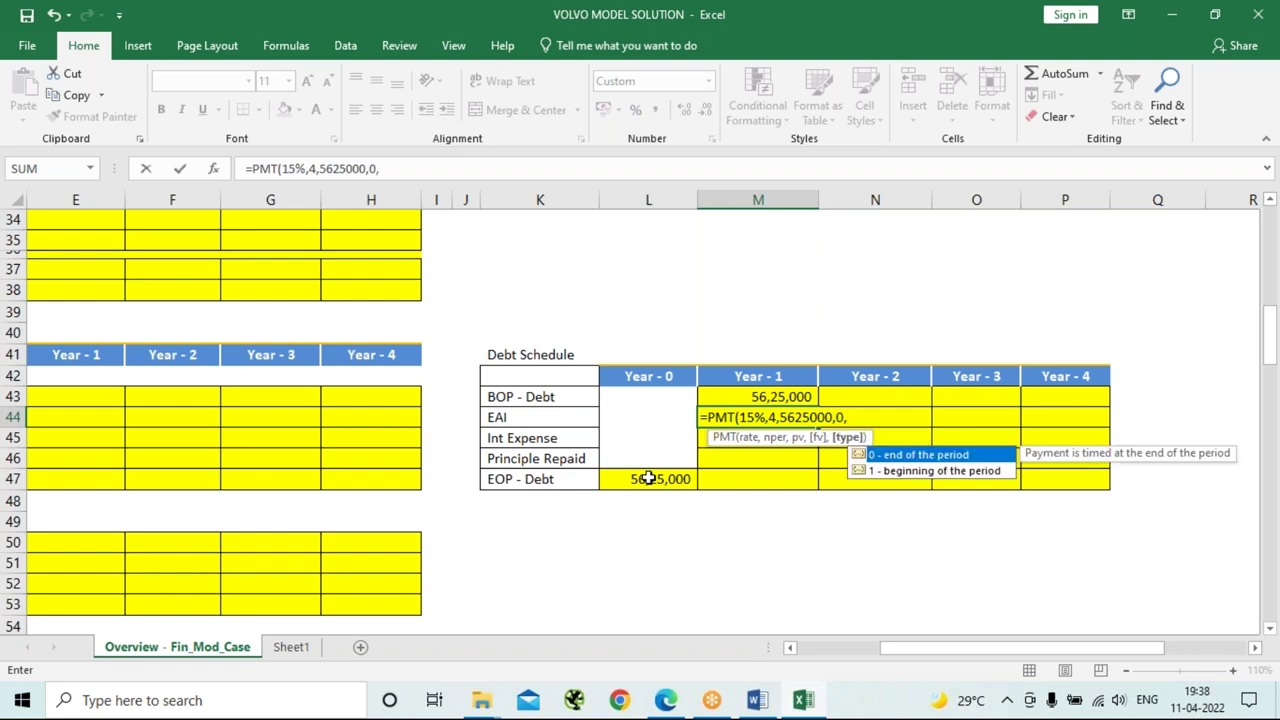
text(0))
key(Return)
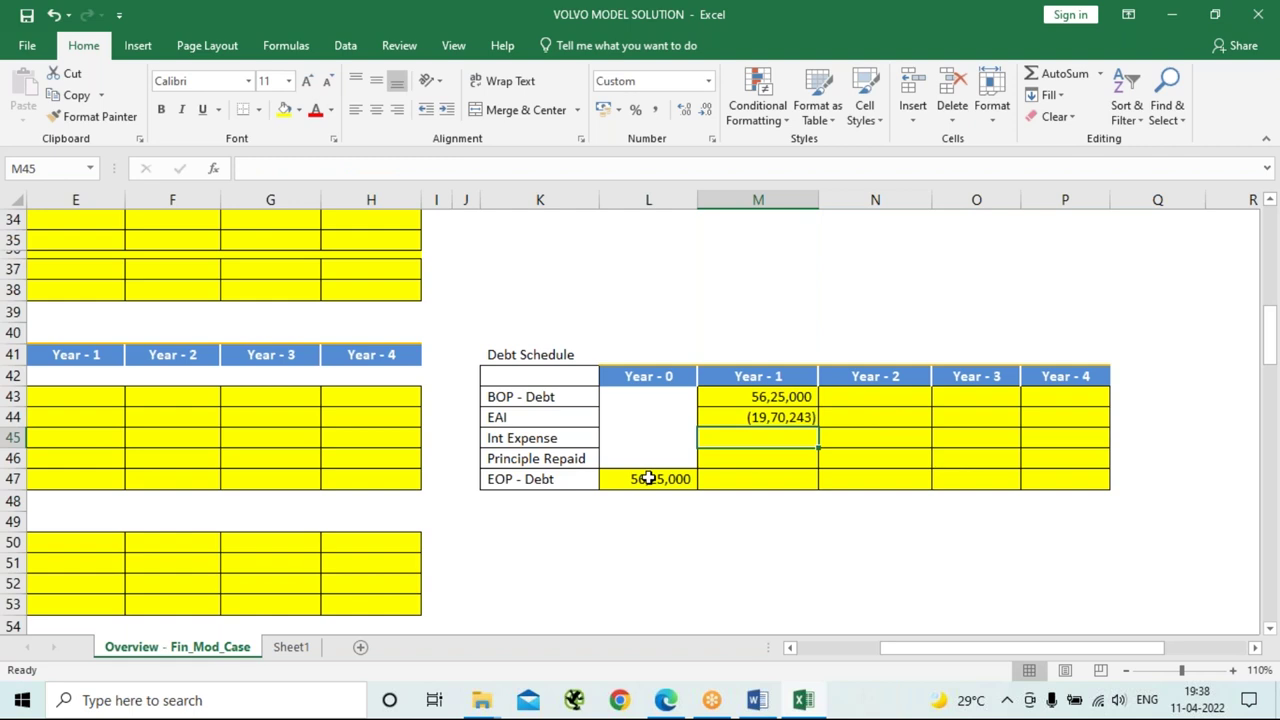
key(Up)
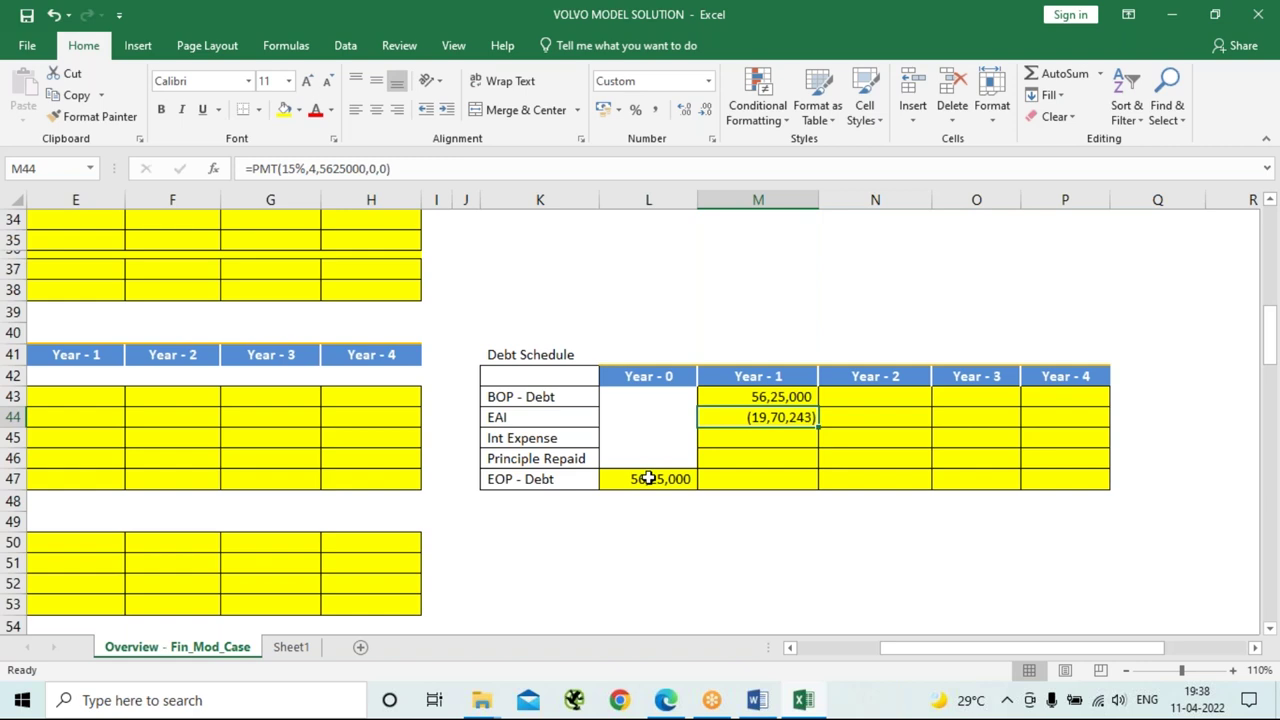
key(F2)
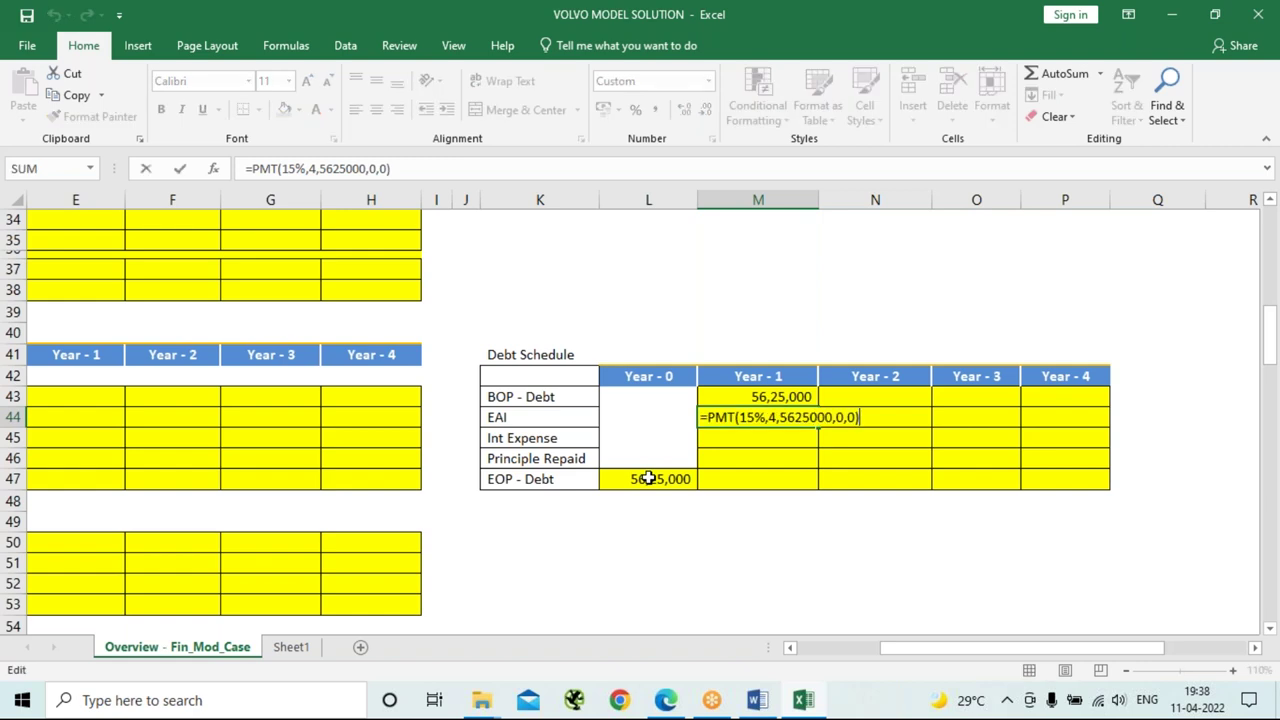
key(Home)
key(Right)
text(-)
key(Return)
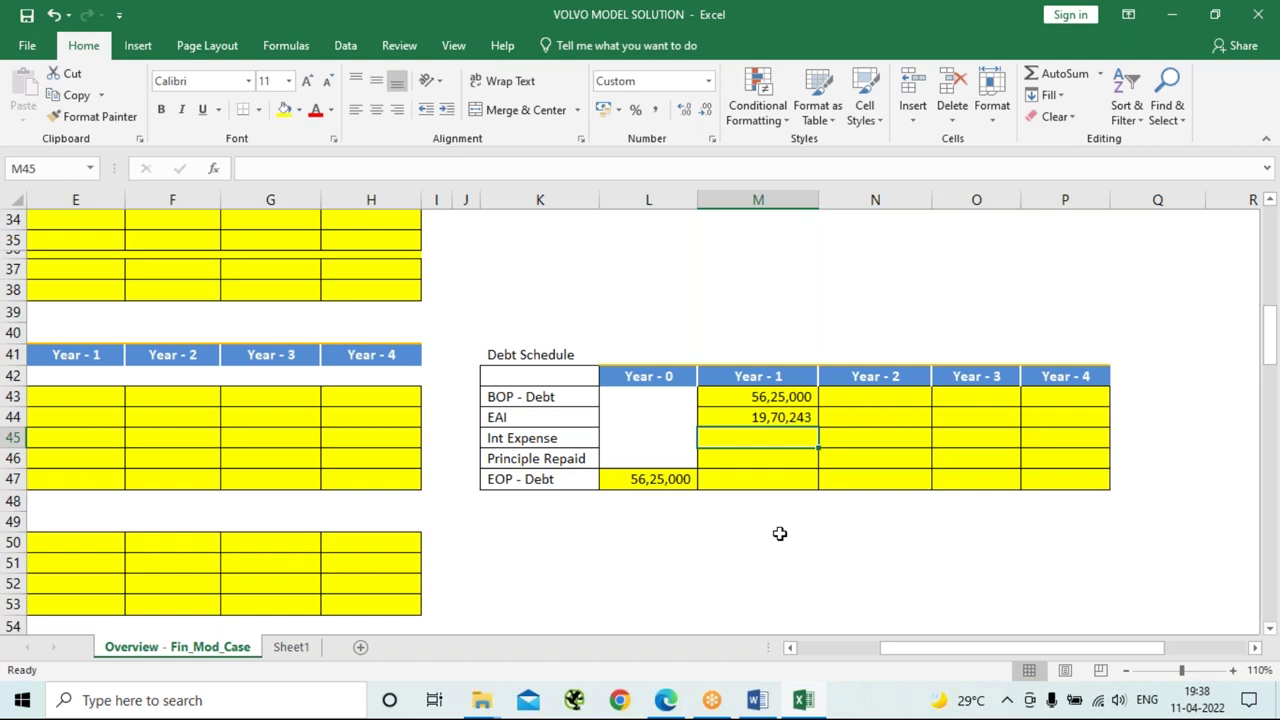
Set Year 1 Interest Expense to 15% of the opening debt with =M43*15%.
text(=)
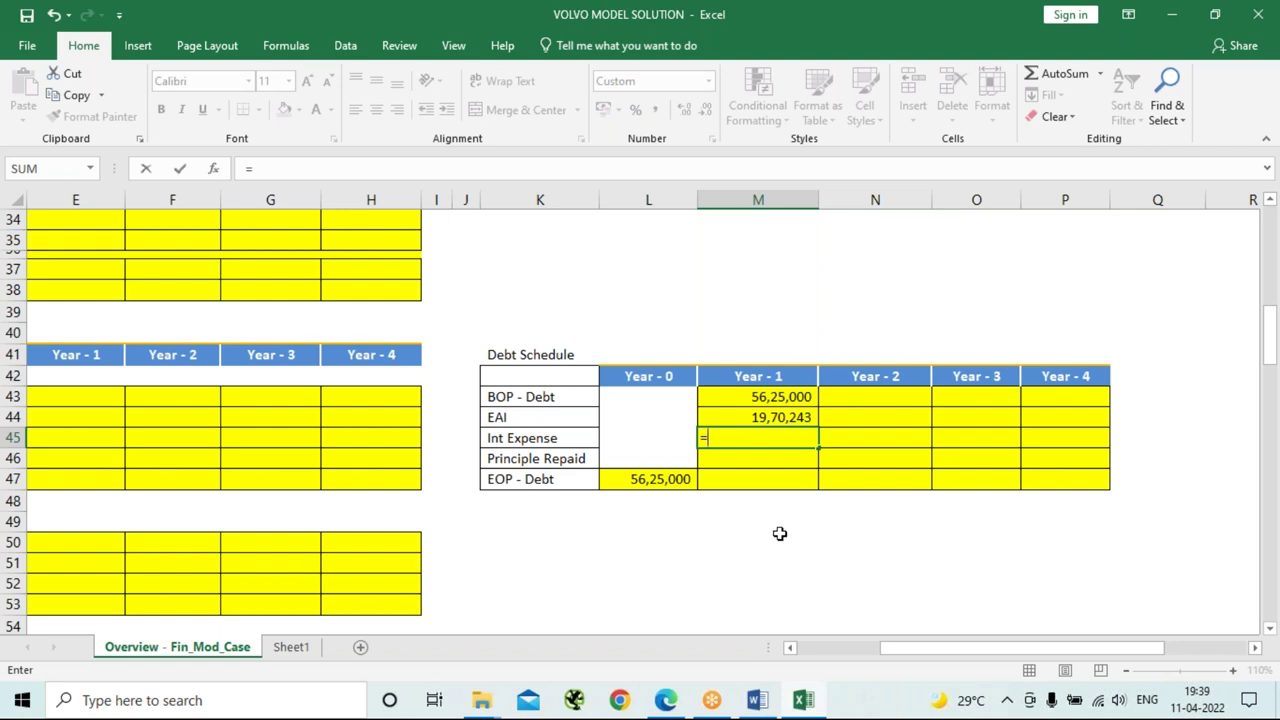
key(Up)
key(Up)
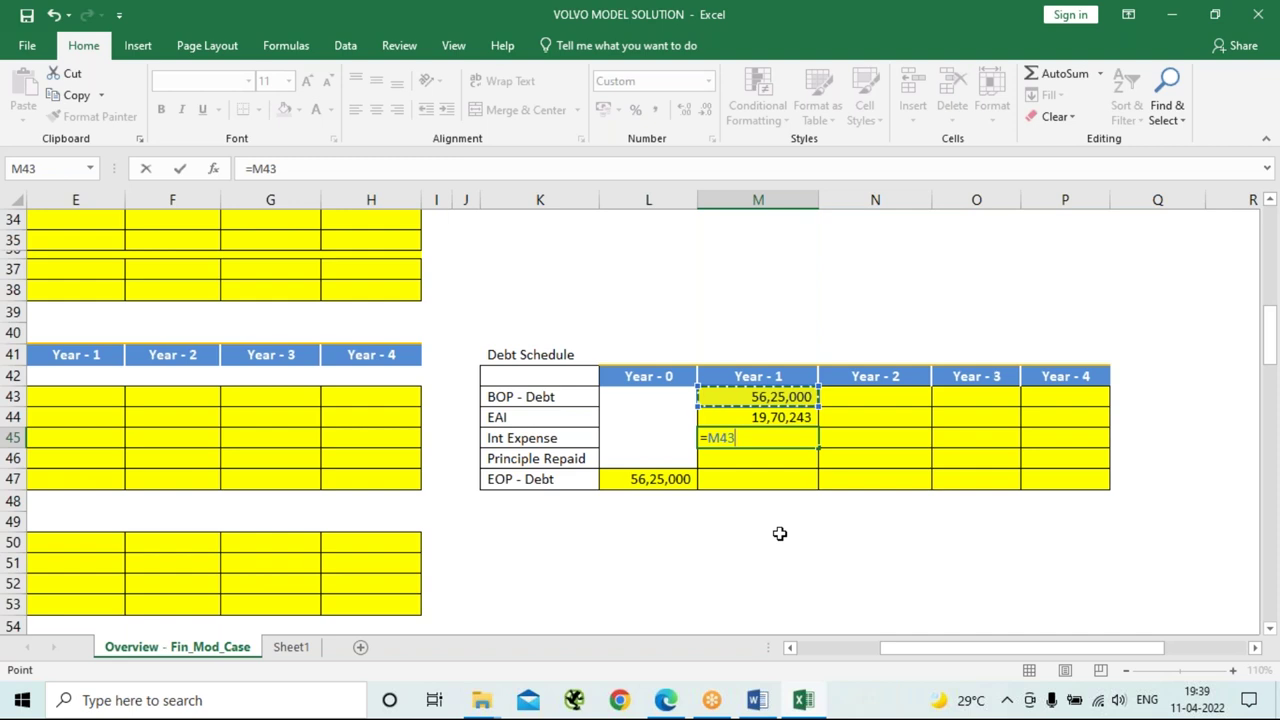
text(*15%)
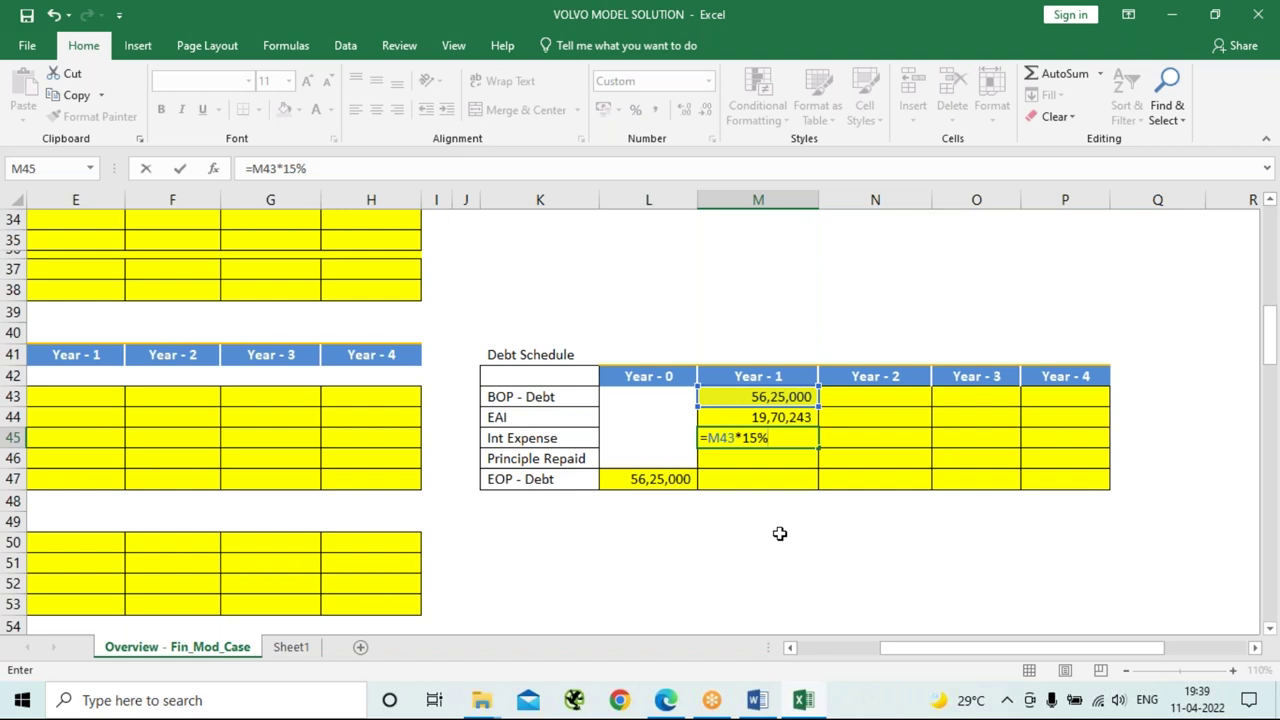
key(Return)
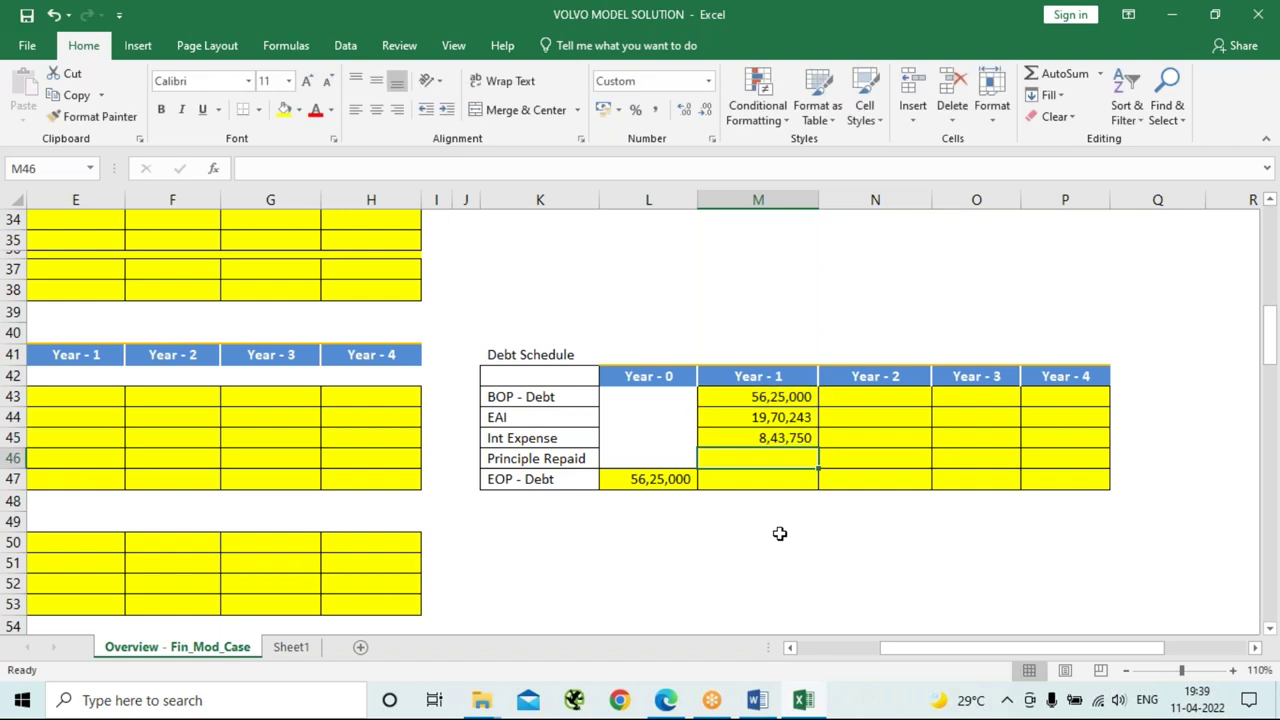
Calculate Year 1 Principle Repaid as EAI minus interest, =M44-M45, giving 11,26,493.
text(=)
key(Up)
key(Up)
text(-)
key(Up)
key(Return)
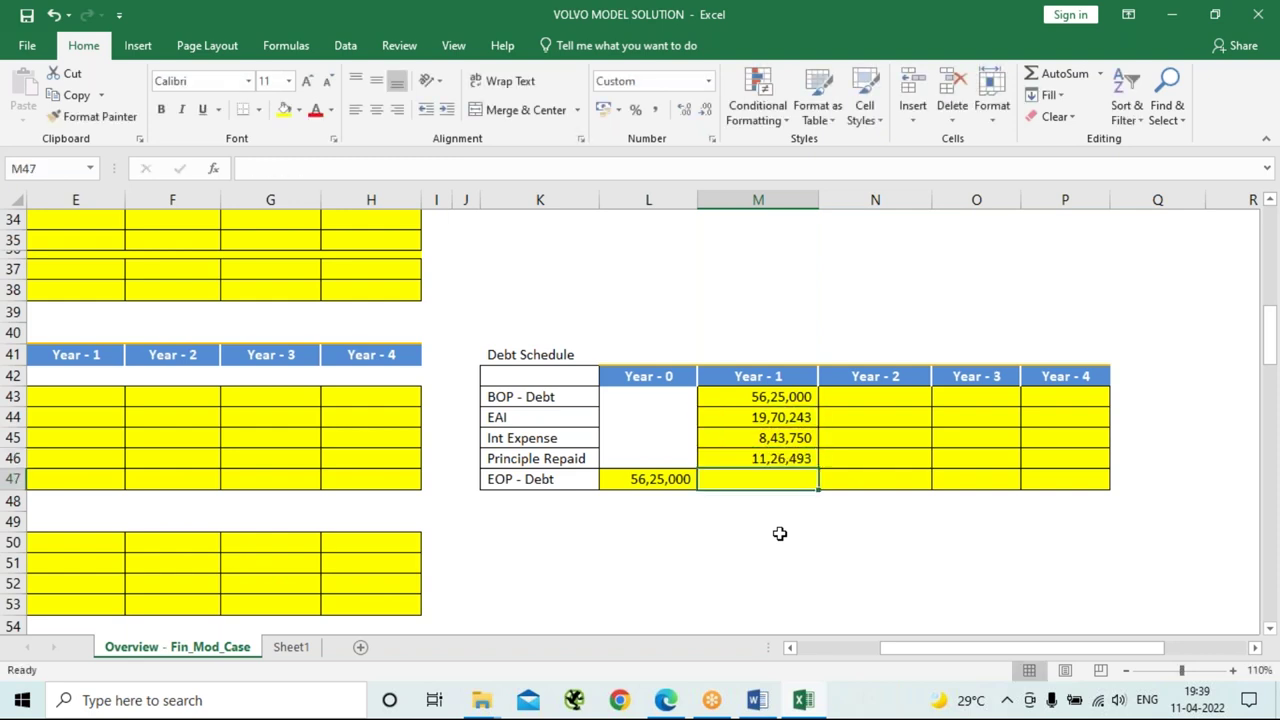
Calculate Year 1 EOP Debt as opening debt minus principal, =M43-M46, giving 44,98,507.
text(=)
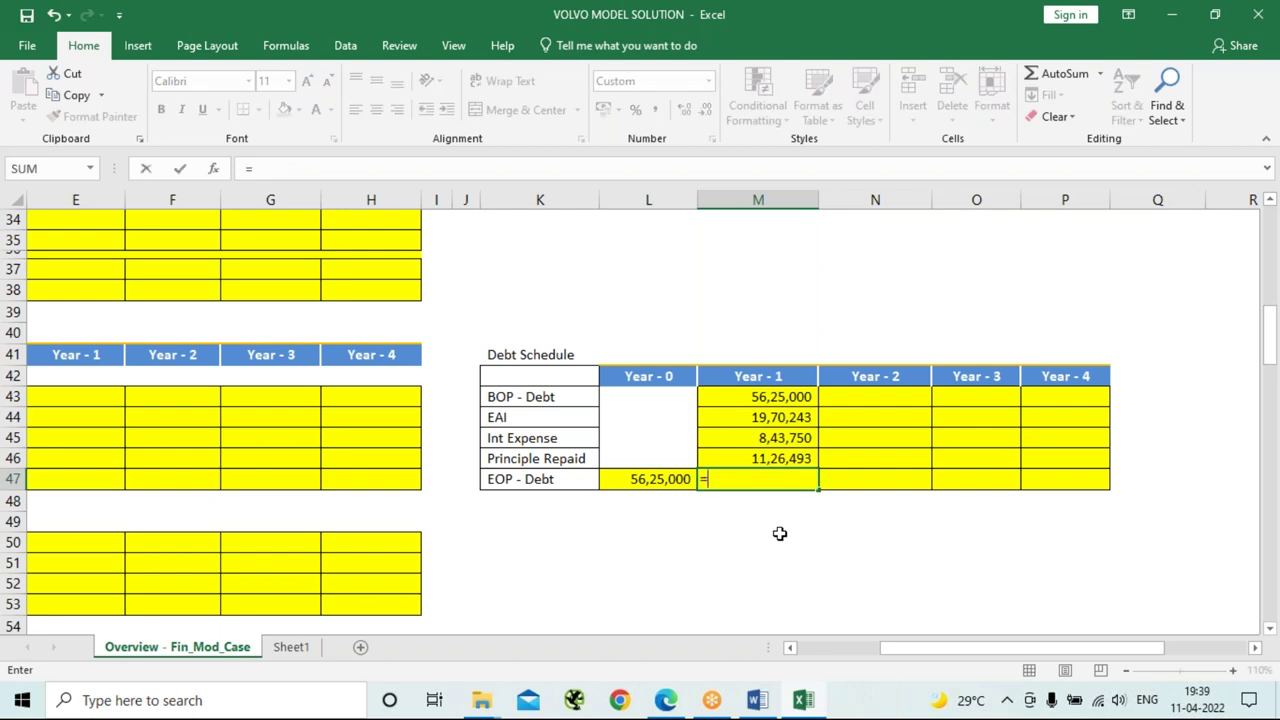
key(Up)
key(Up)
key(Up)
key(Up)
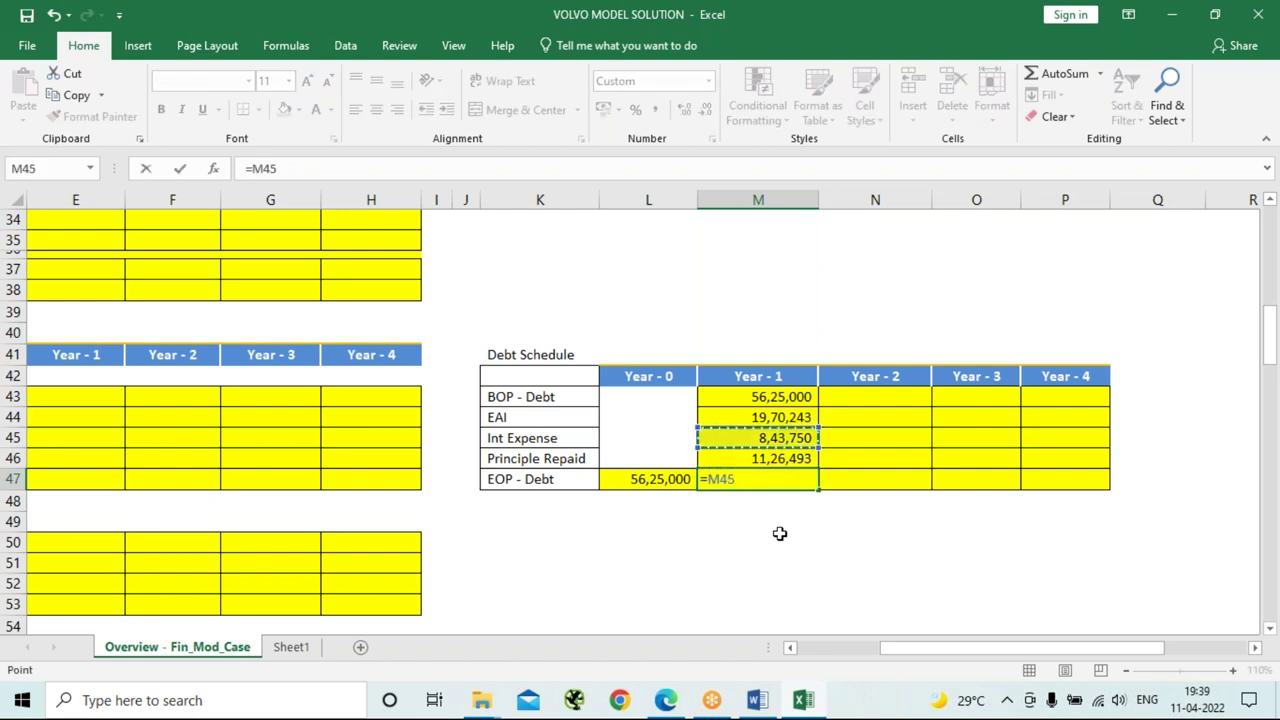
text(-)
key(Up)
key(Return)
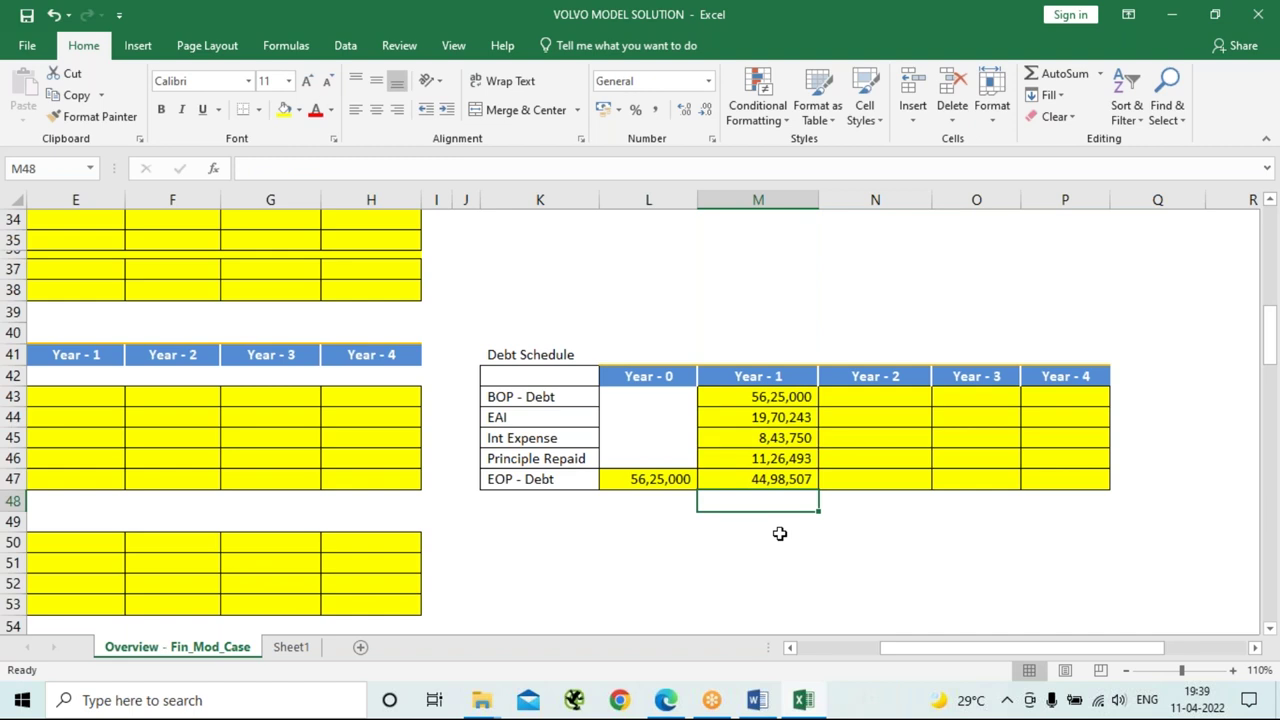
click(781, 400)
Fill the Year-1 debt formulas in M43:M47 across to column P, clearing the debt by Year 4.
drag(786, 425, 1072, 503)
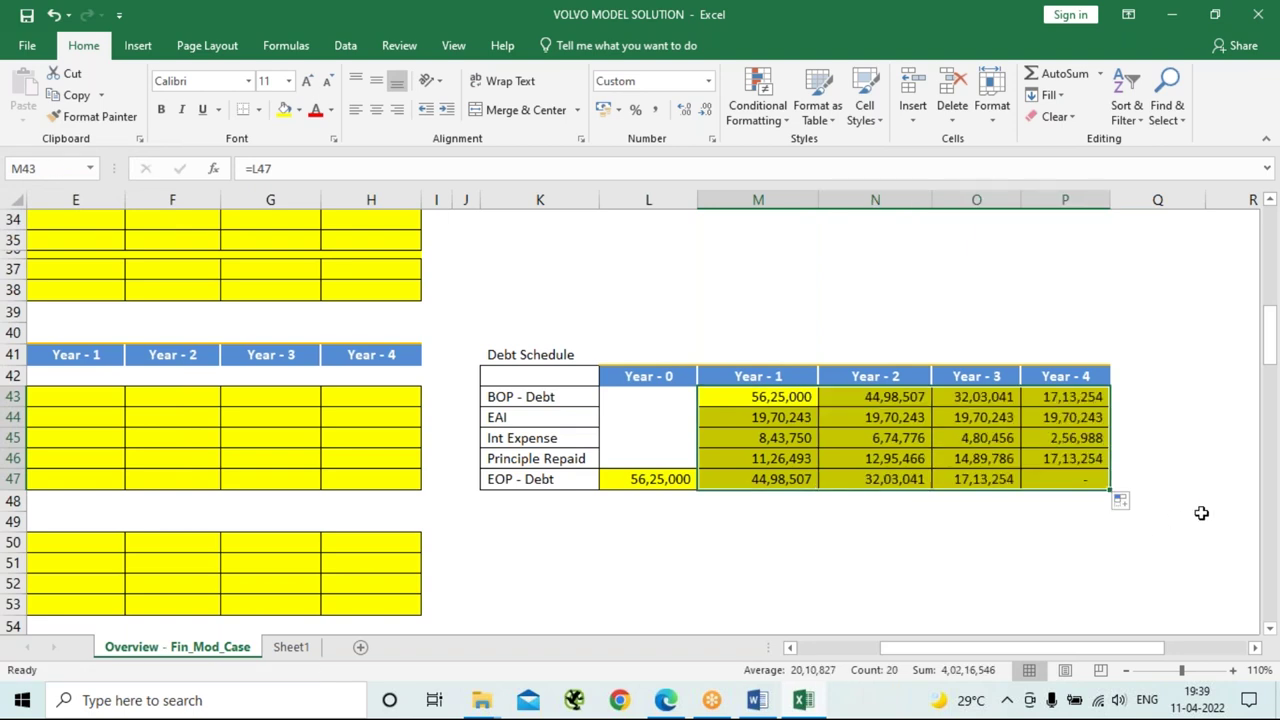
click(1180, 437)
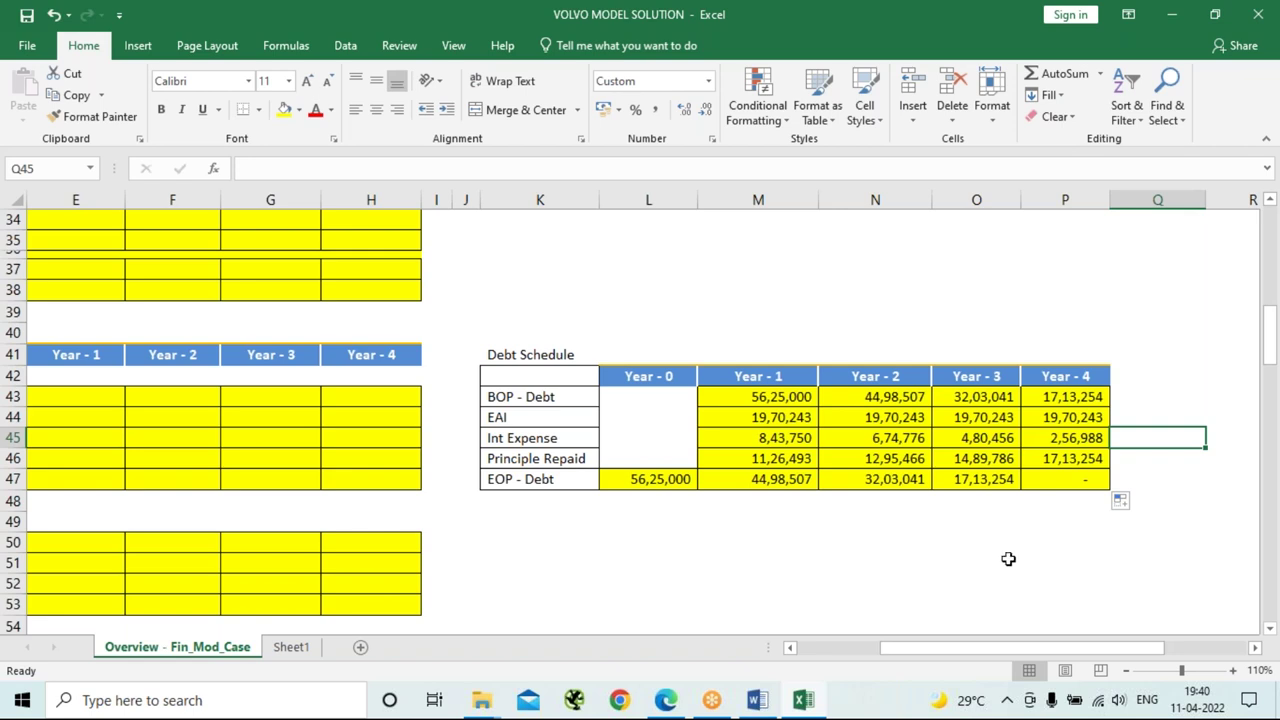
Link Interest Expense in E34 to the debt schedule interest (=M45) and fill it across to H34.
drag(1000, 652, 918, 652)
scroll(563, 487, up, 2)
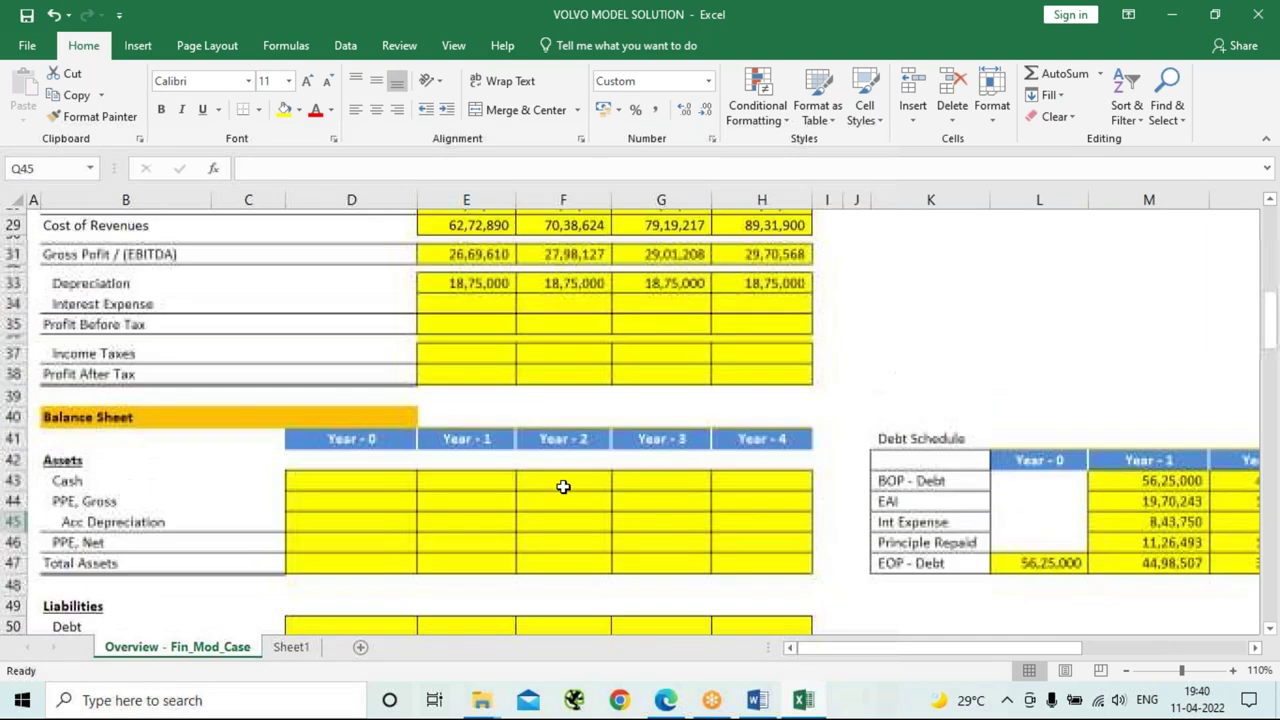
click(475, 323)
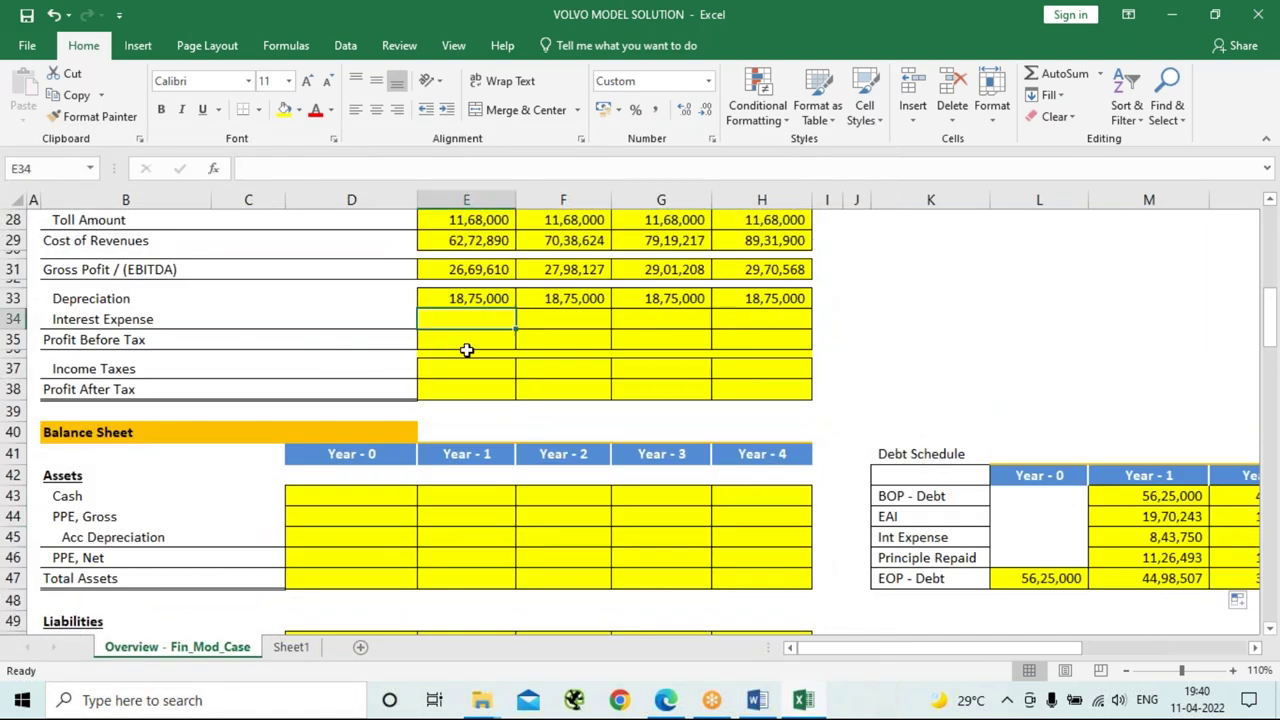
text(=)
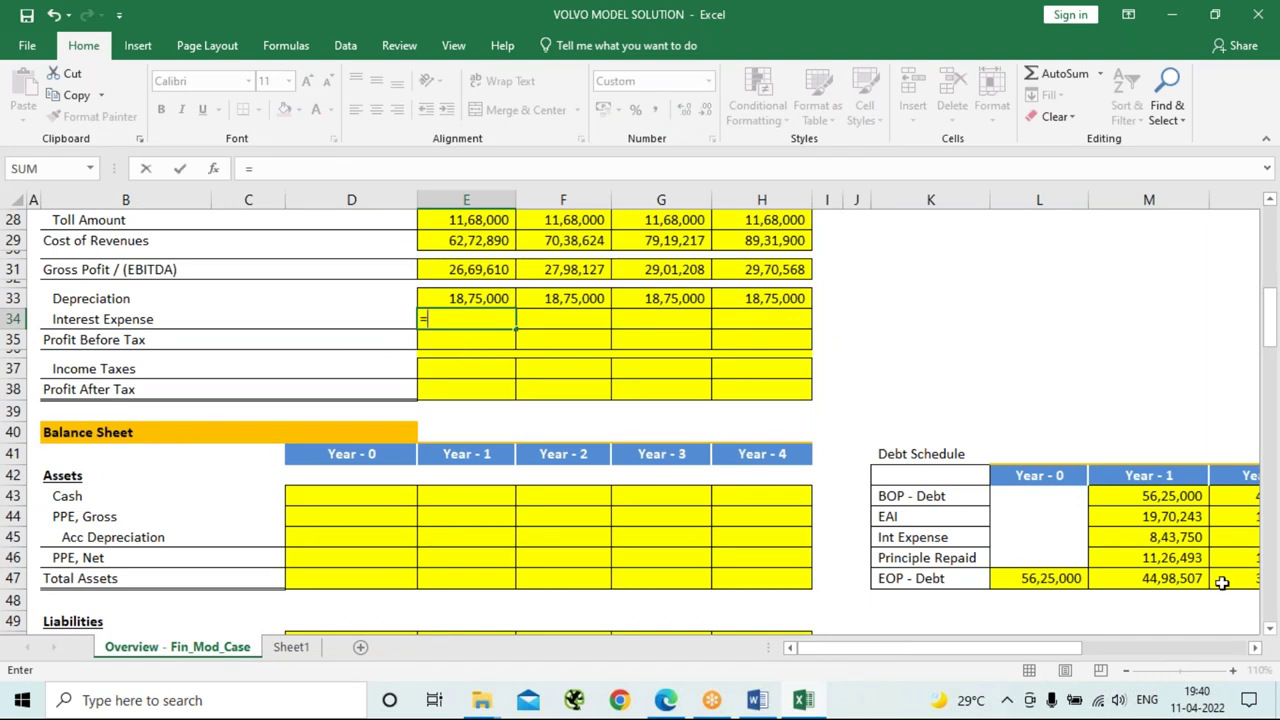
click(1124, 540)
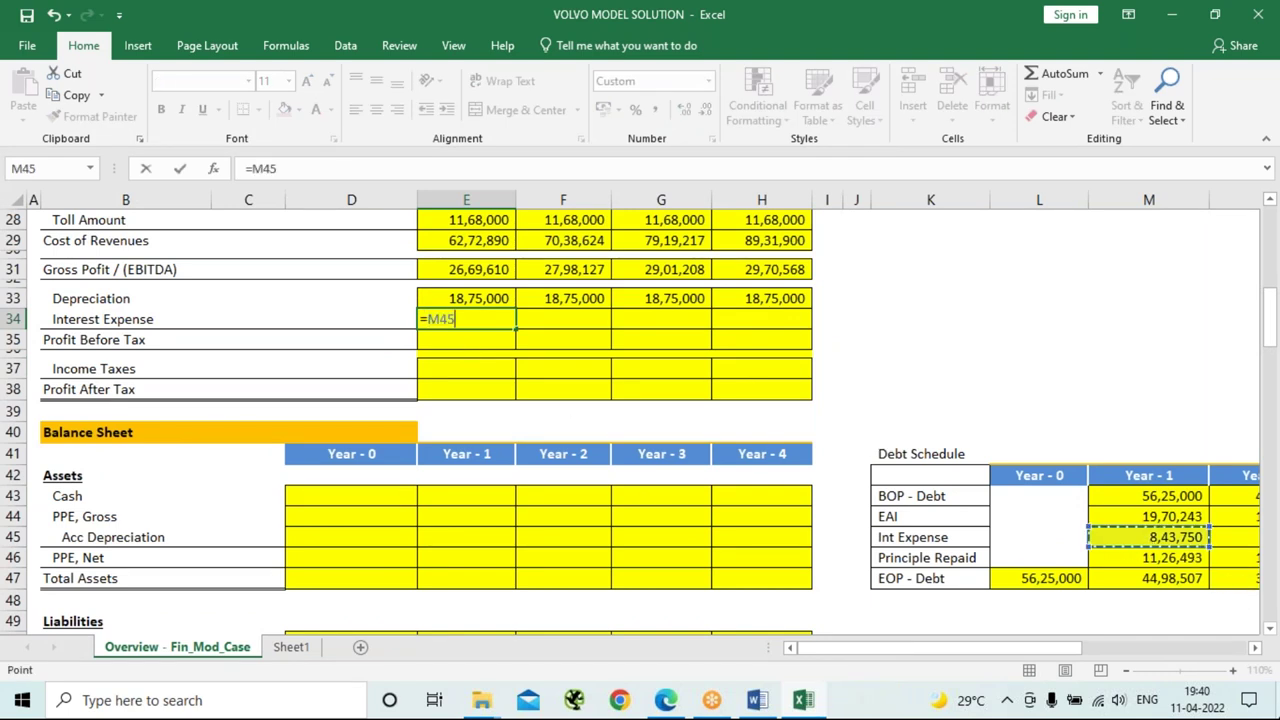
key(Return)
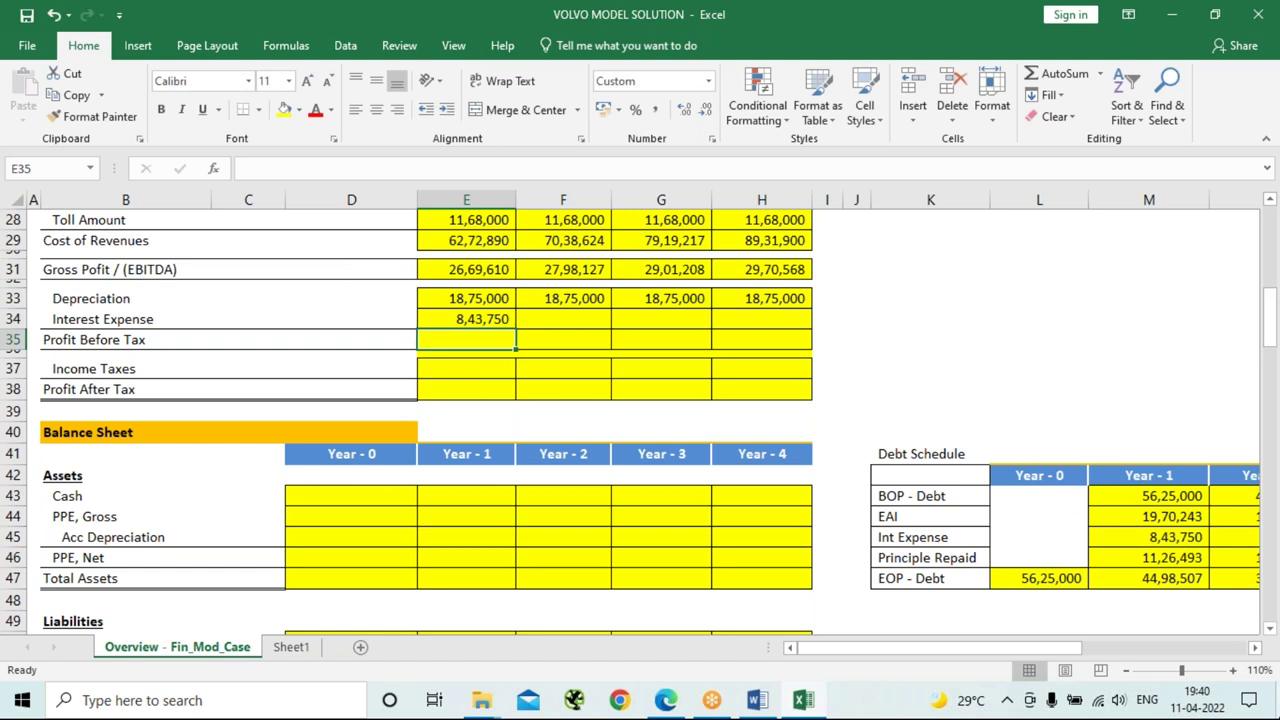
click(508, 320)
drag(514, 332, 780, 340)
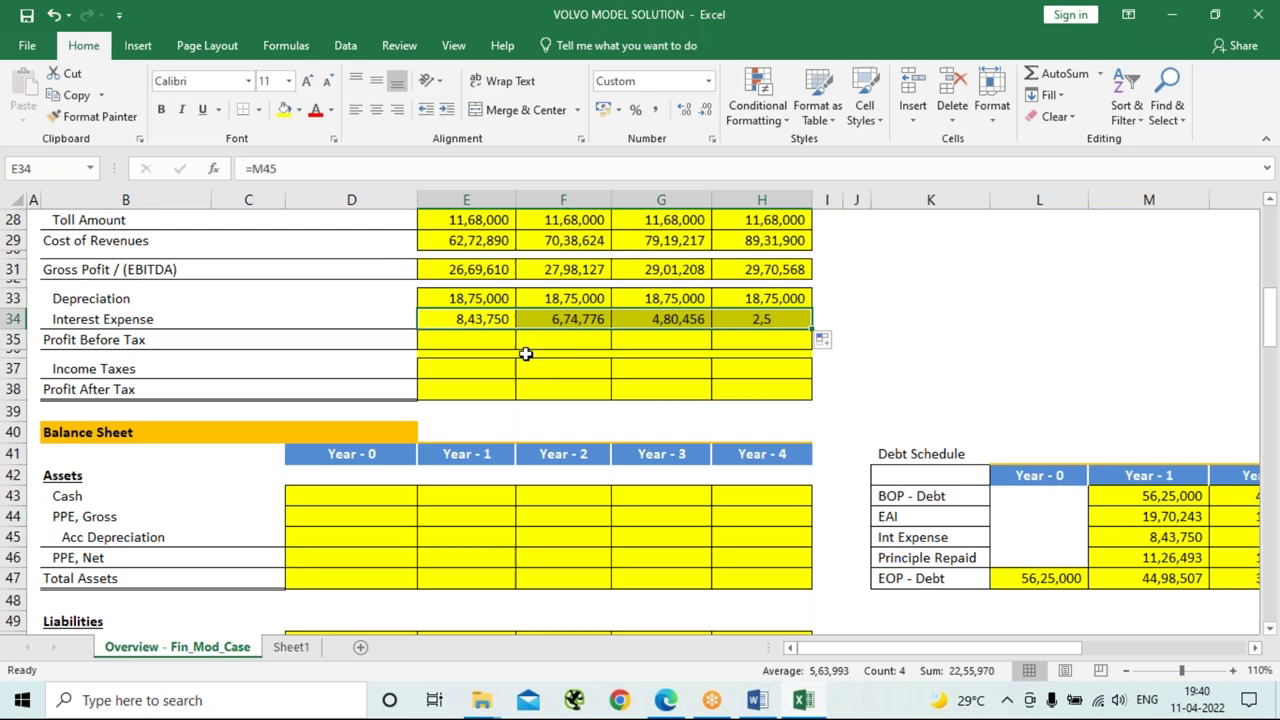
click(466, 340)
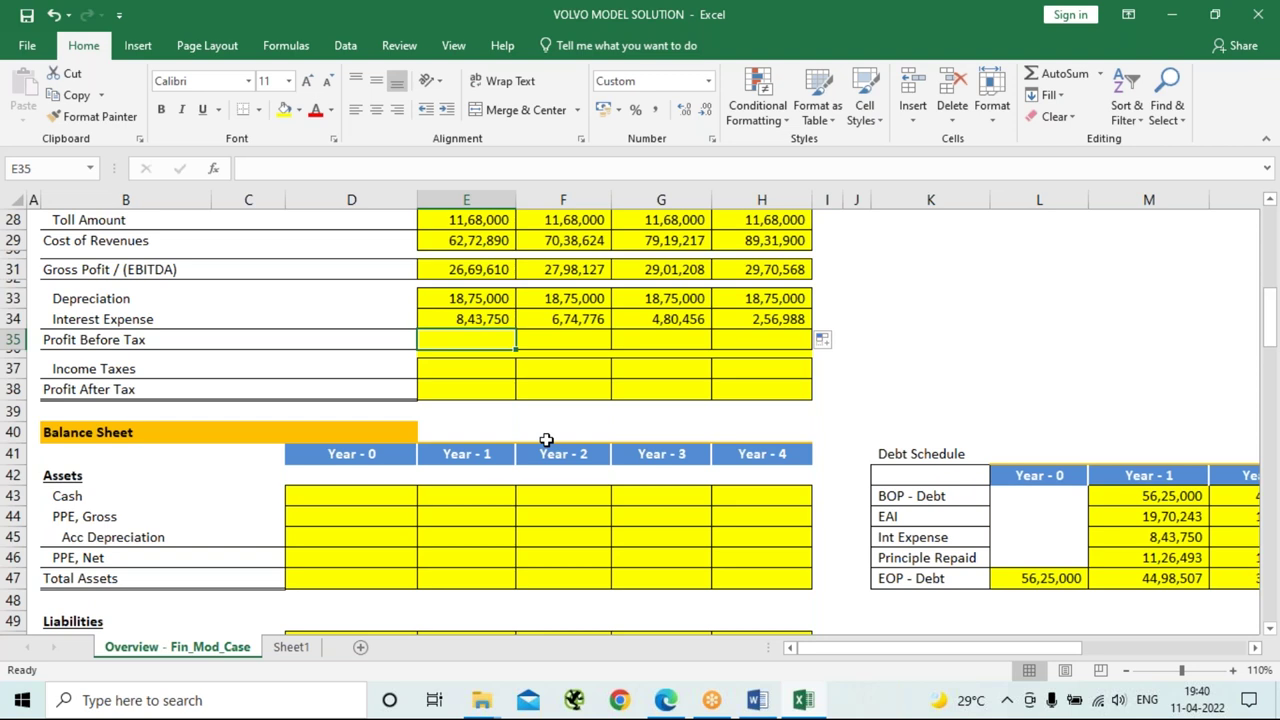
text(=)
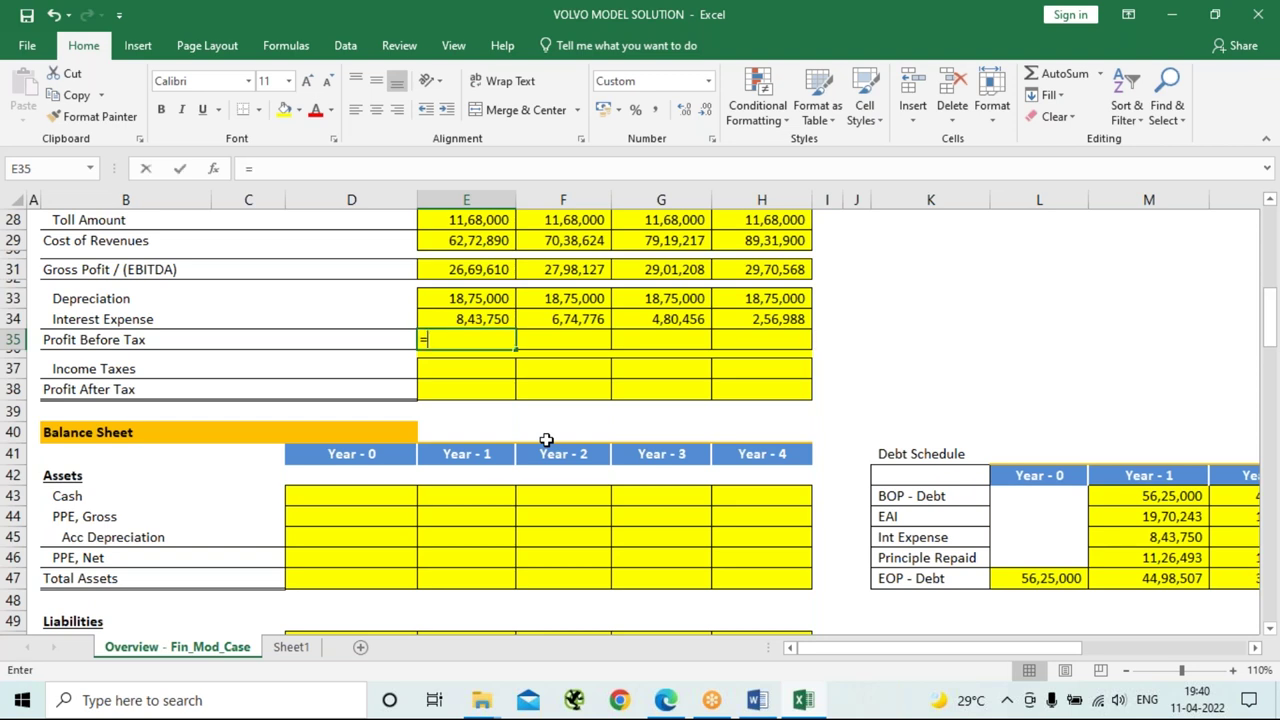
Enter Profit Before Tax in E35 as =E31-E33-E34 and fill it across to H35.
key(Up)
key(Up)
key(Up)
key(Up)
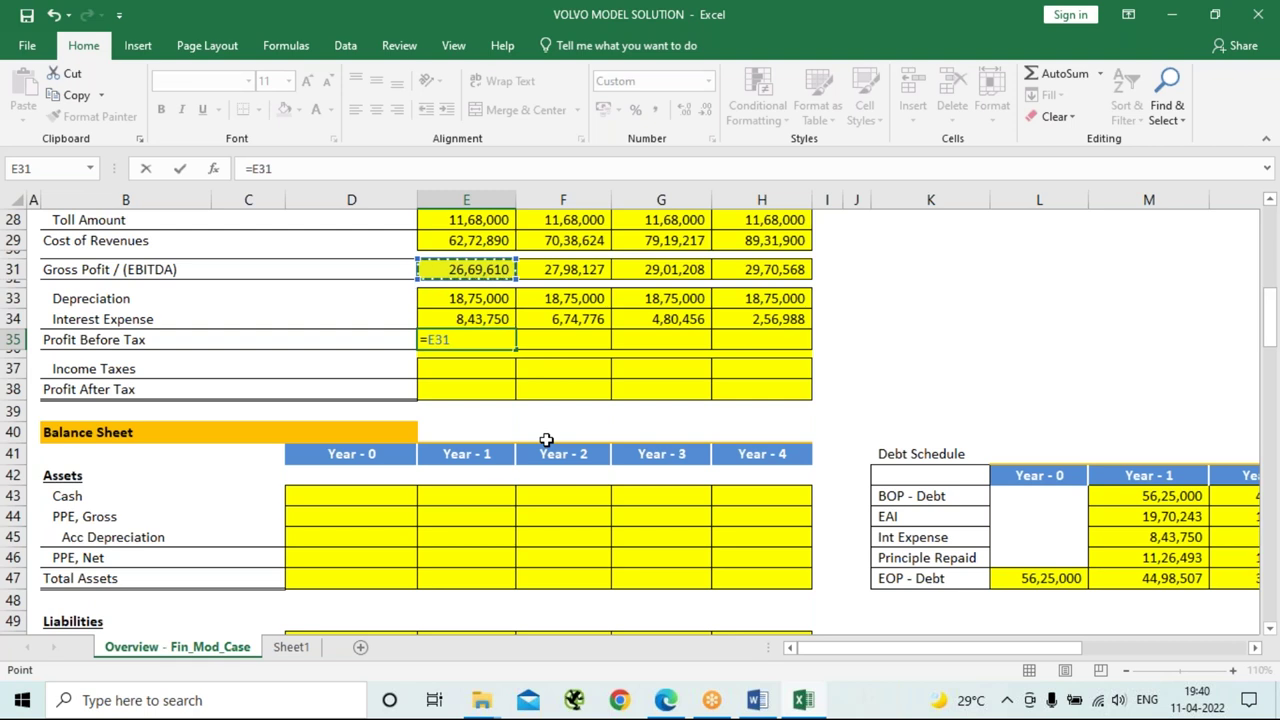
text(-)
key(Up)
key(Up)
text(-)
key(Up)
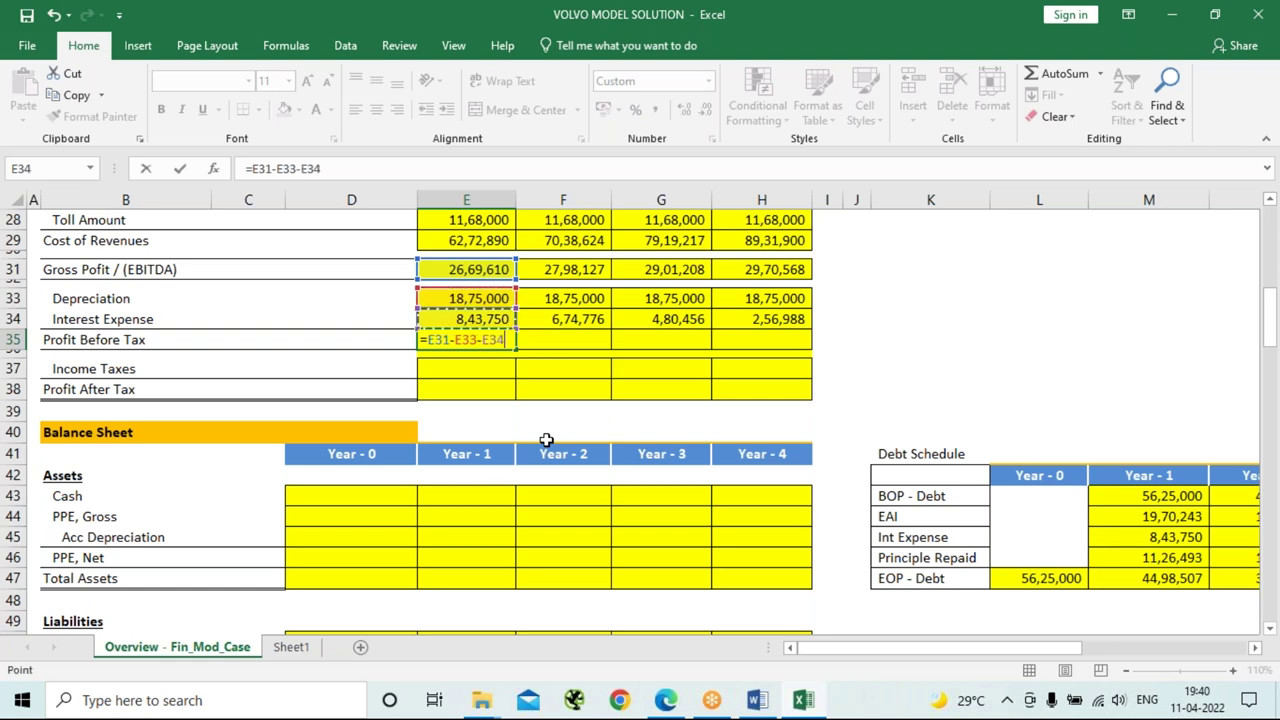
key(Return)
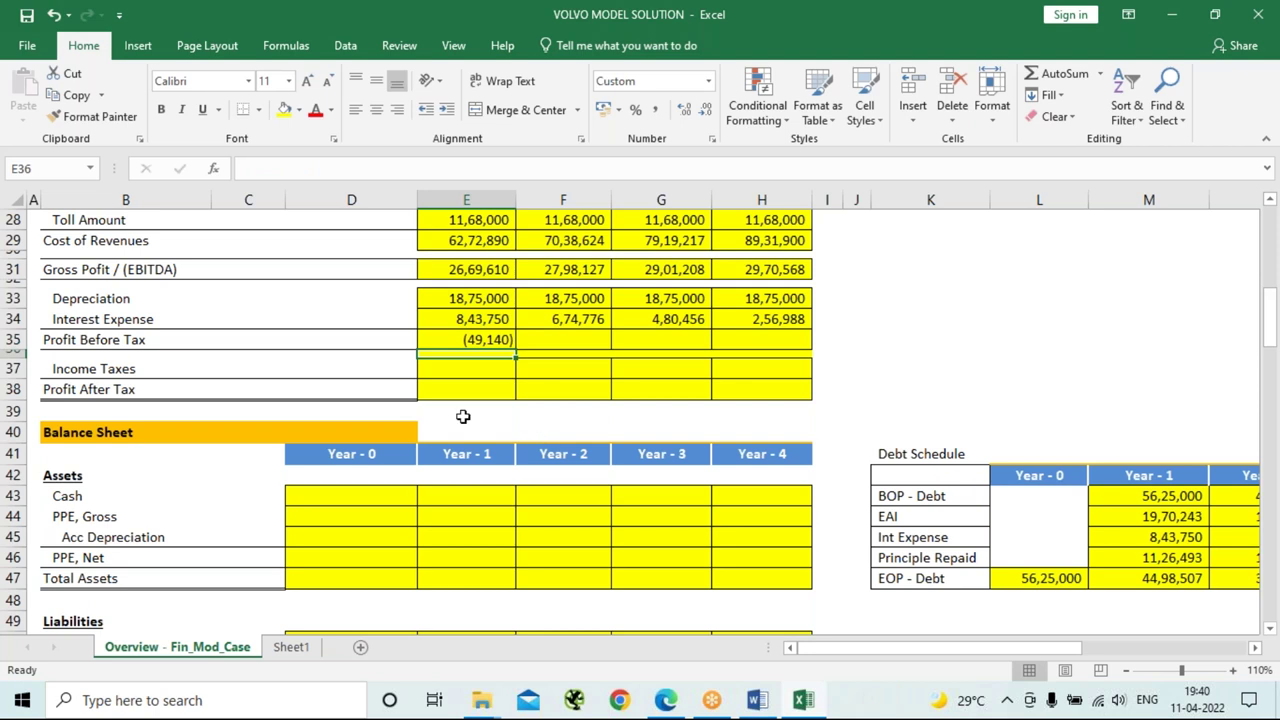
click(479, 341)
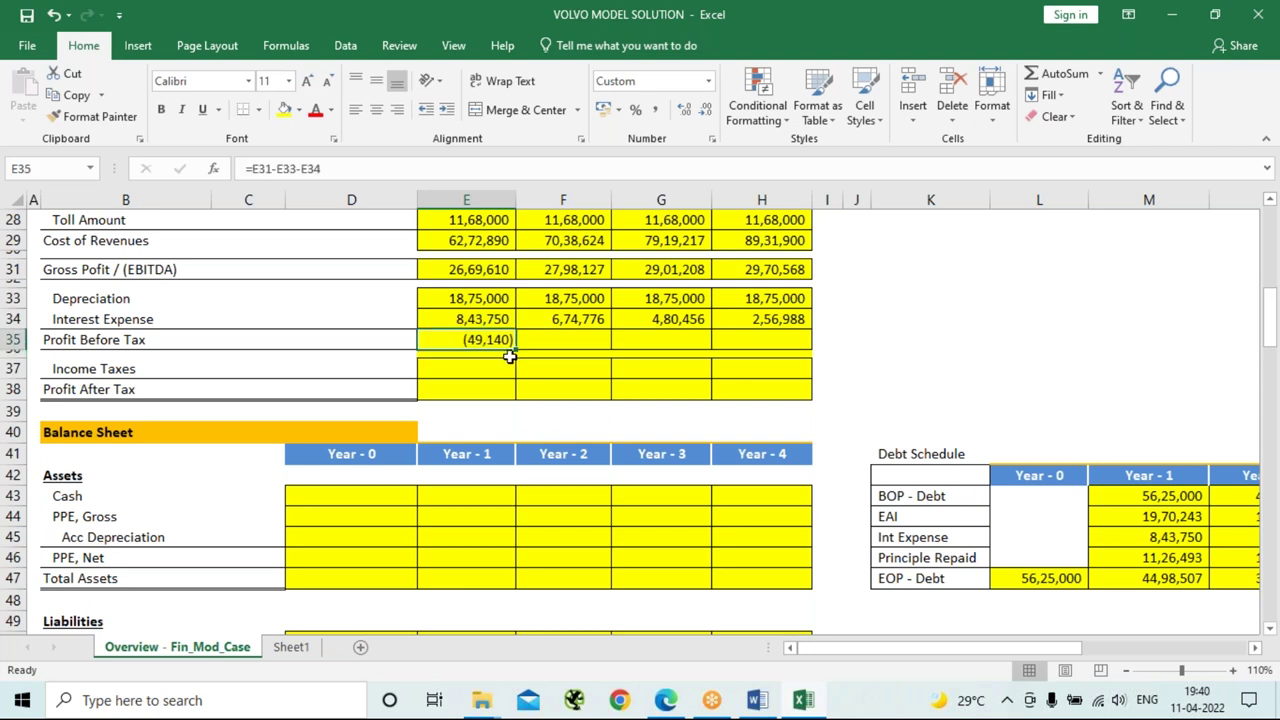
drag(516, 351, 790, 352)
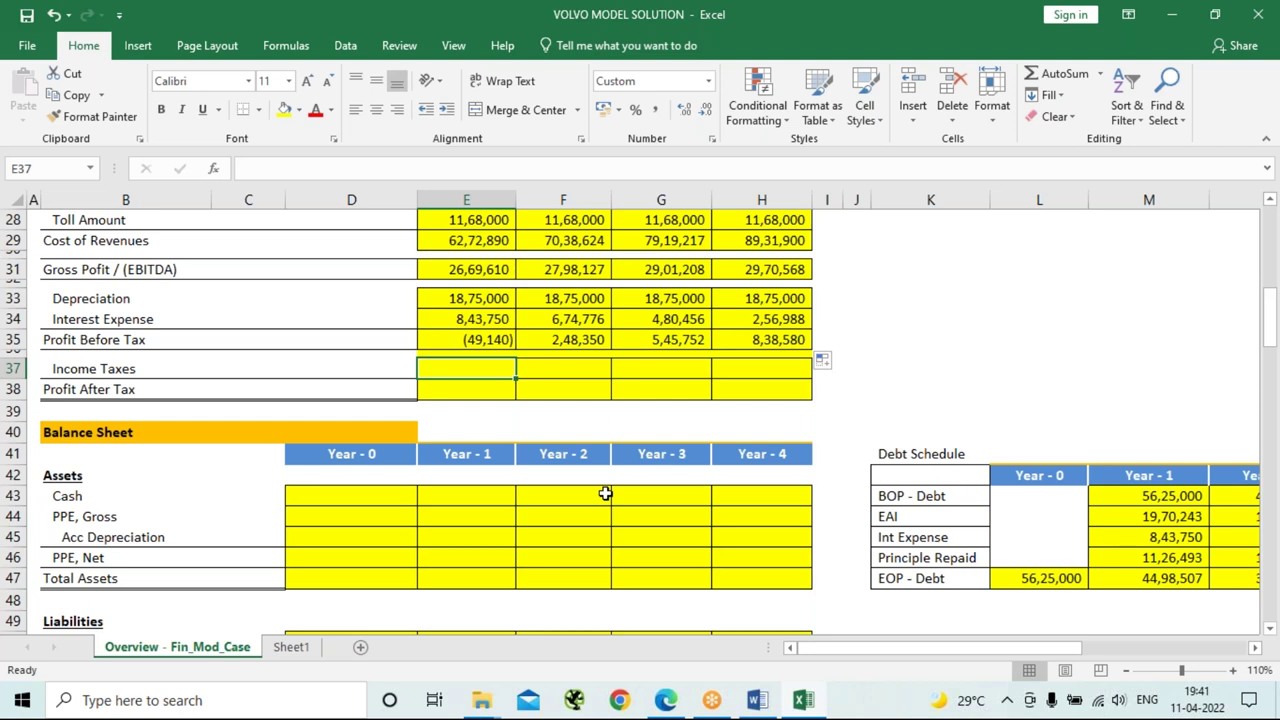
scroll(652, 408, up, 2)
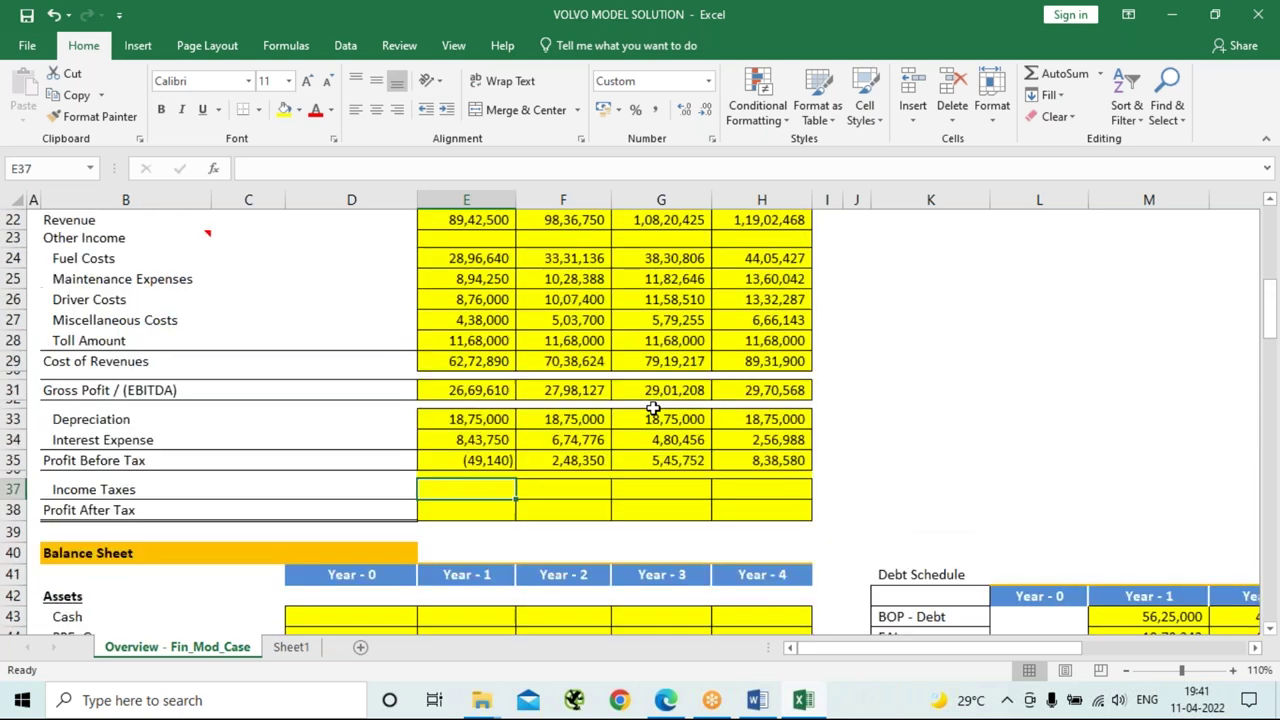
Resize debt schedule columns M and N so Year 4 figures like 17,13,254 display fully.
scroll(652, 408, up, 7)
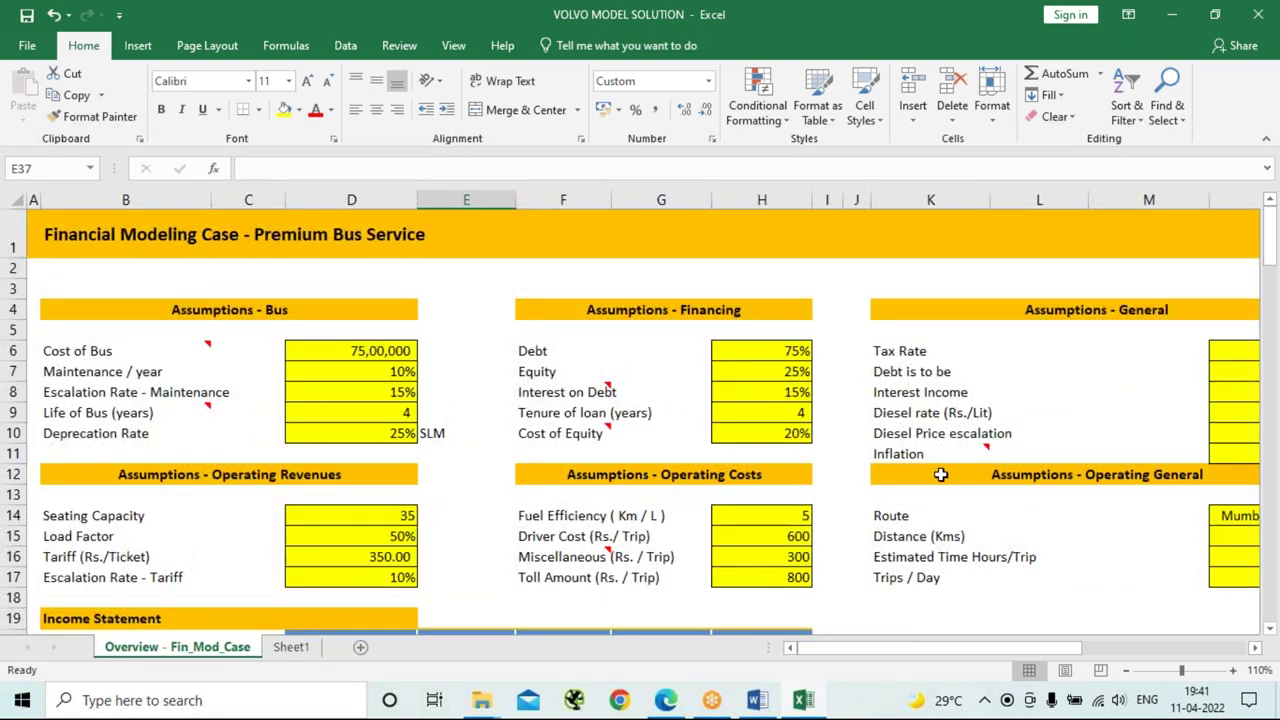
drag(880, 655, 930, 657)
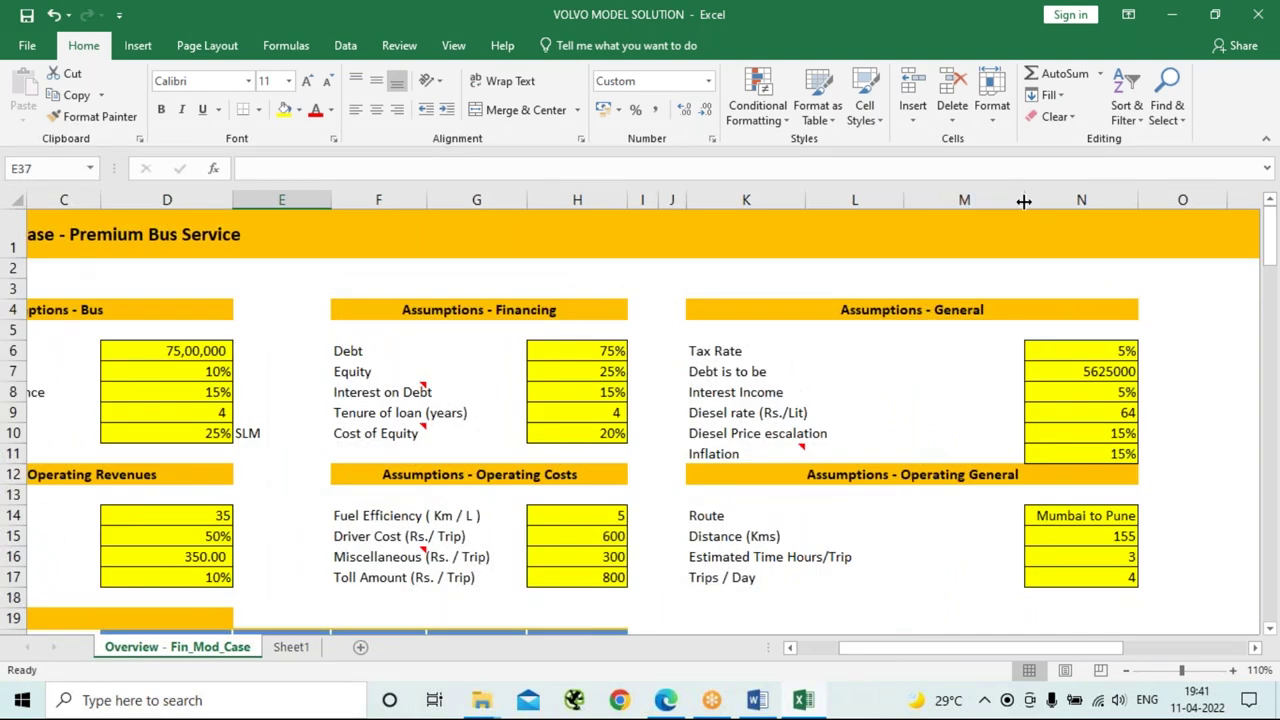
scroll(962, 545, down, 1)
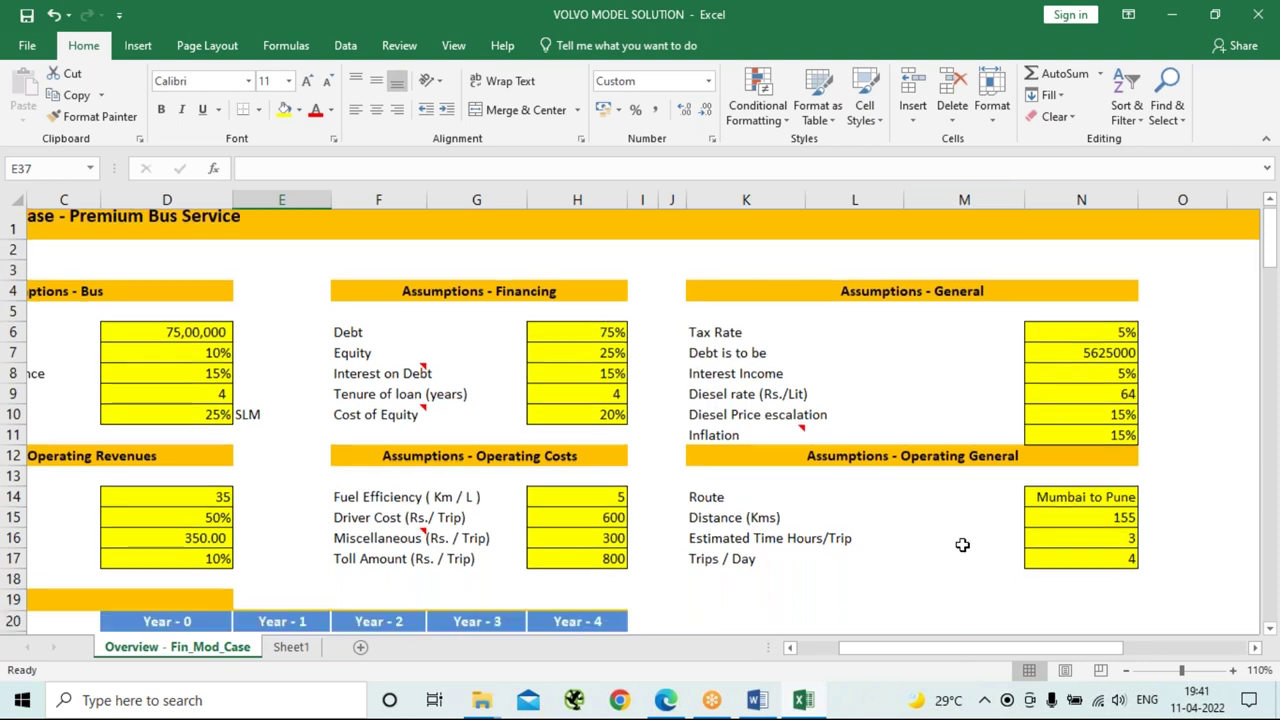
scroll(962, 545, down, 9)
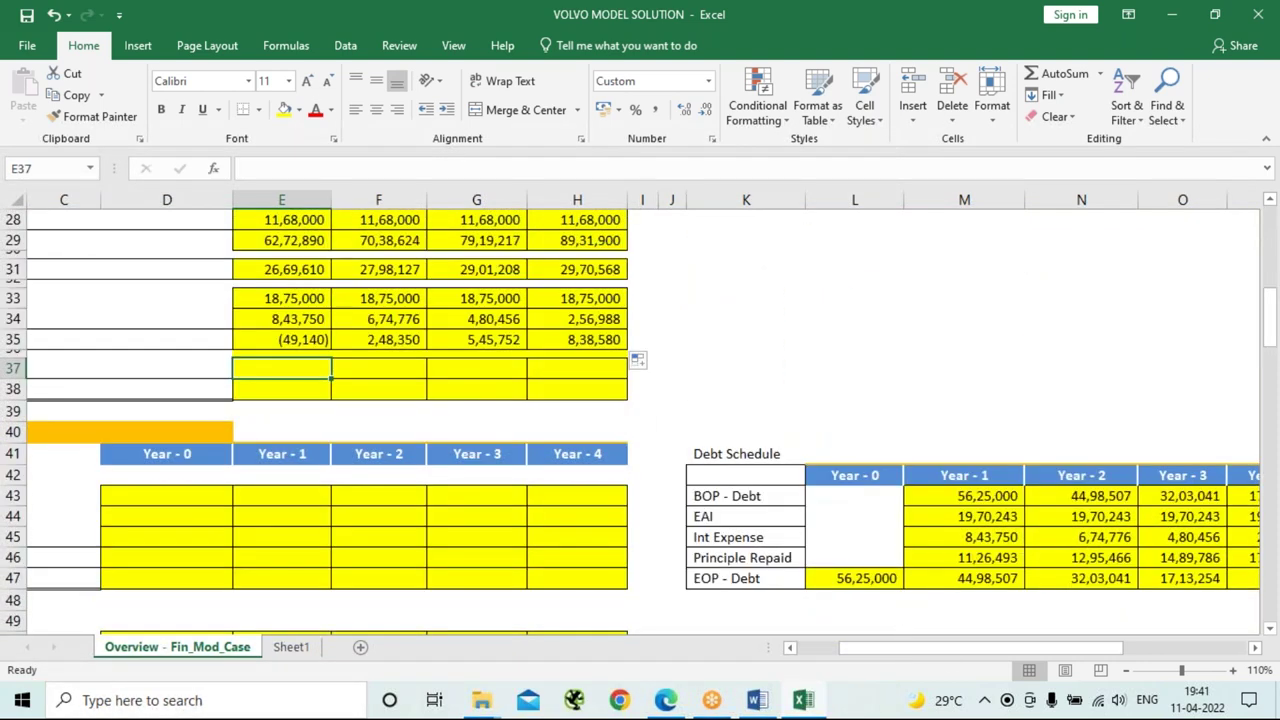
drag(1028, 199, 987, 199)
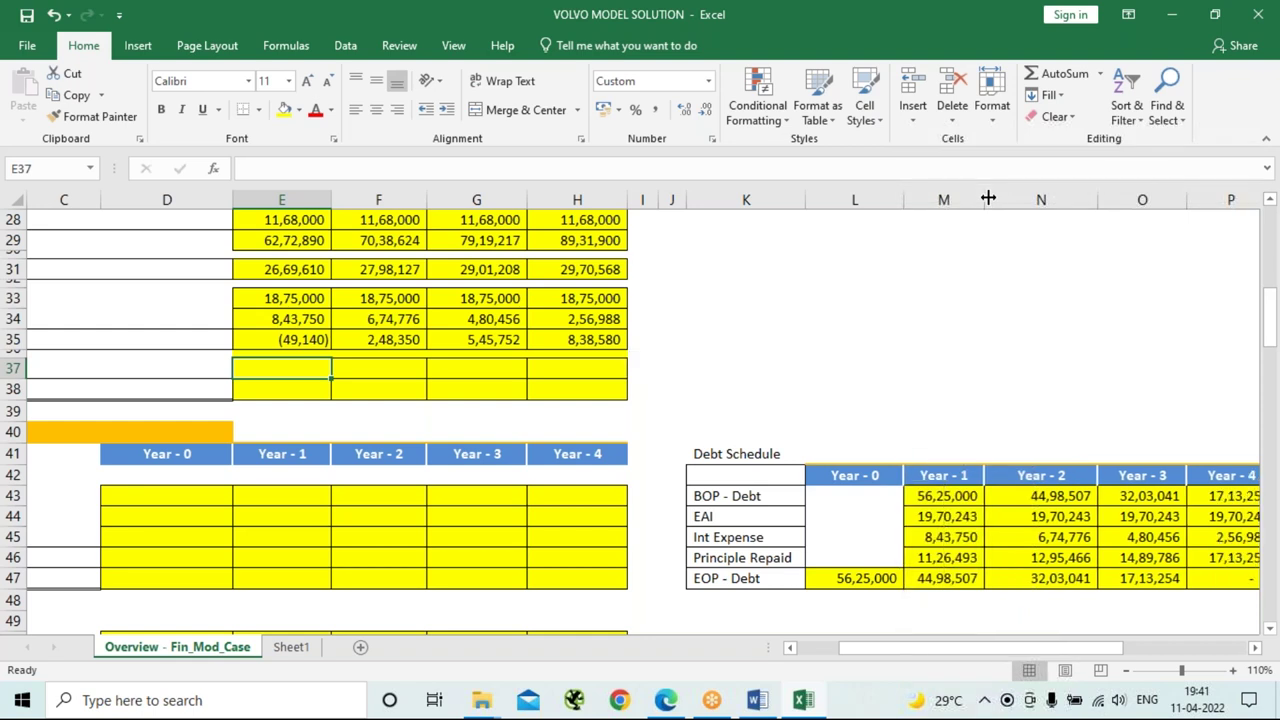
mouse_move(1098, 199)
mouse_down()
mouse_move(1057, 200)
mouse_move(1073, 204)
mouse_up()
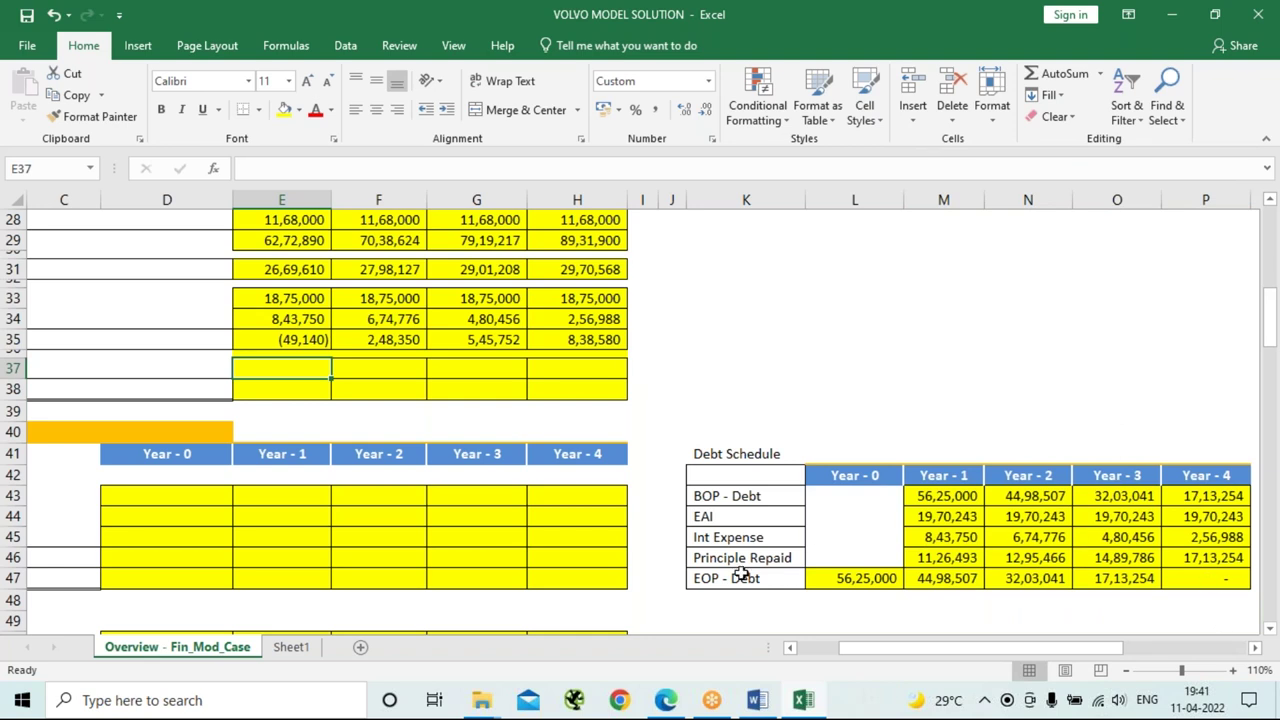
drag(960, 648, 918, 648)
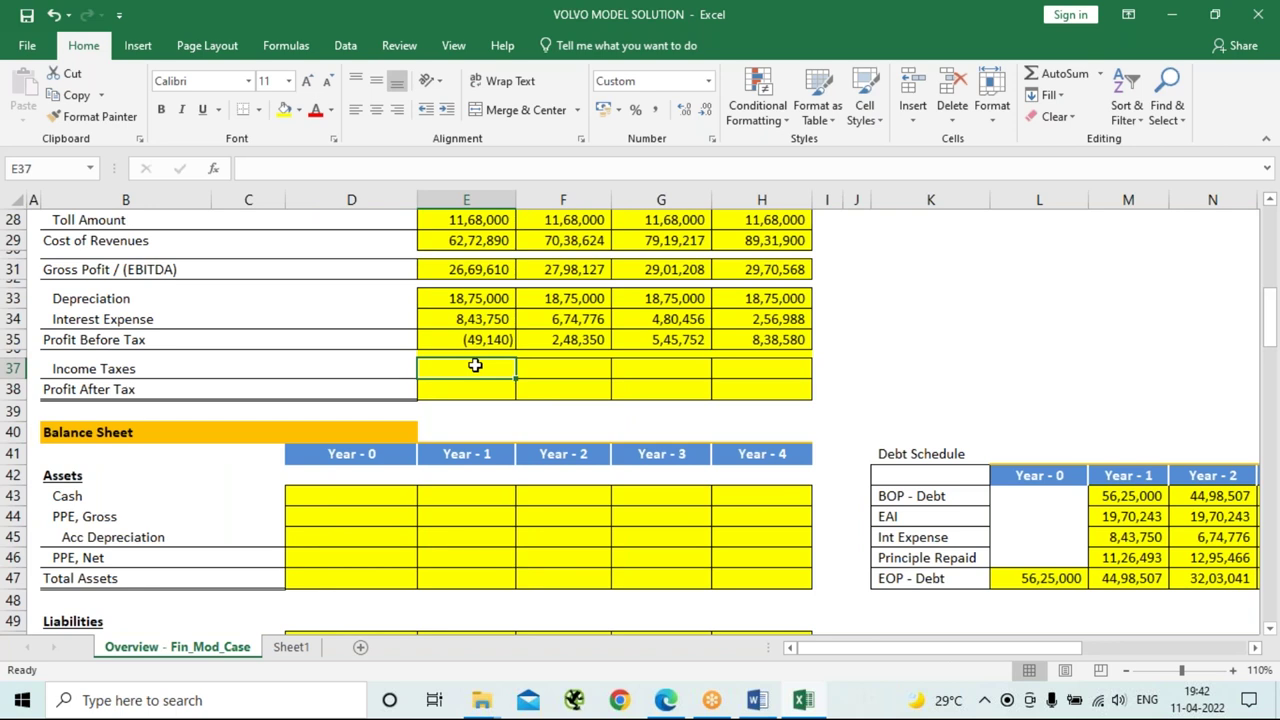
Enter 0 income tax in E37 and =F35*5% in F37, filled across to H37.
text(0)
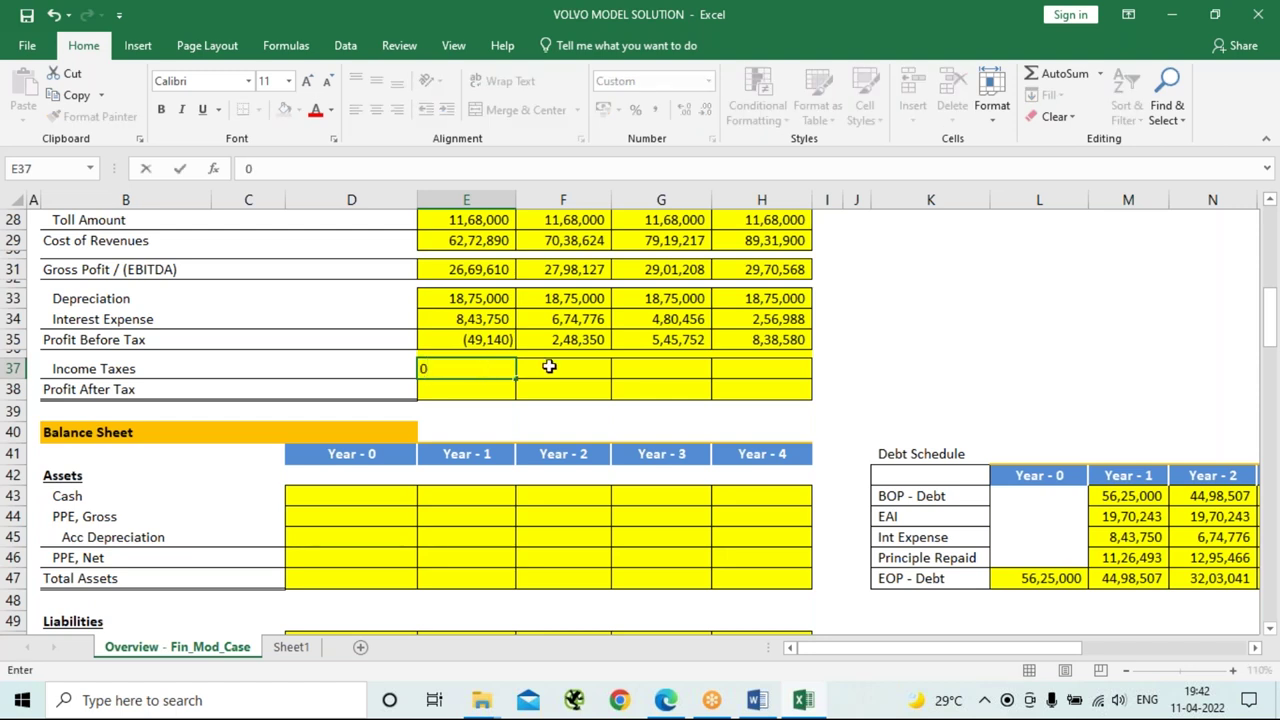
click(549, 367)
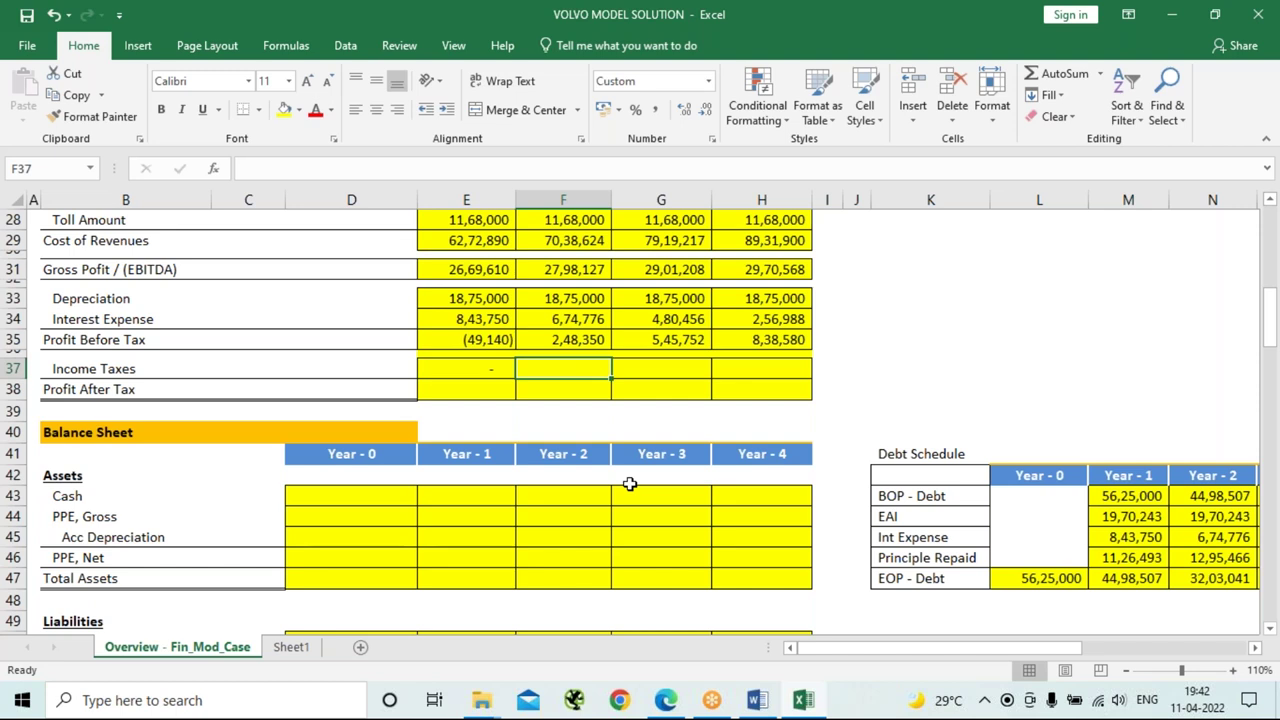
text(=)
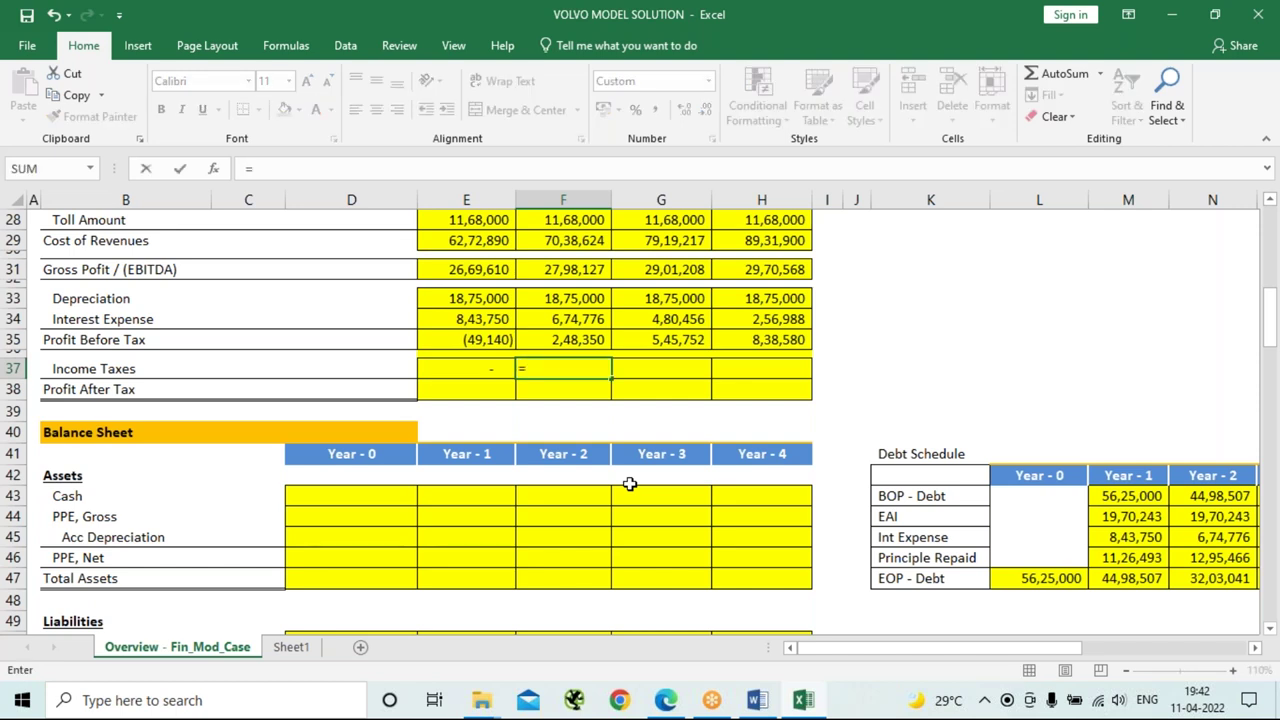
click(556, 338)
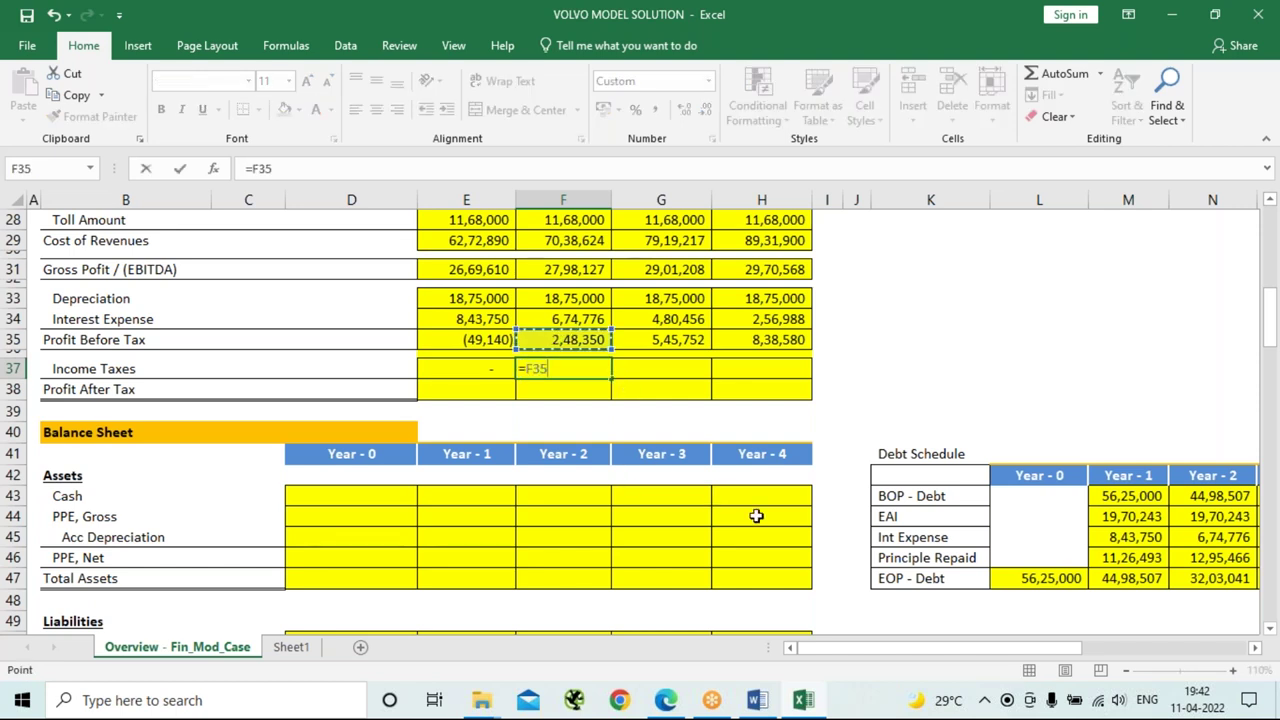
text(*5)
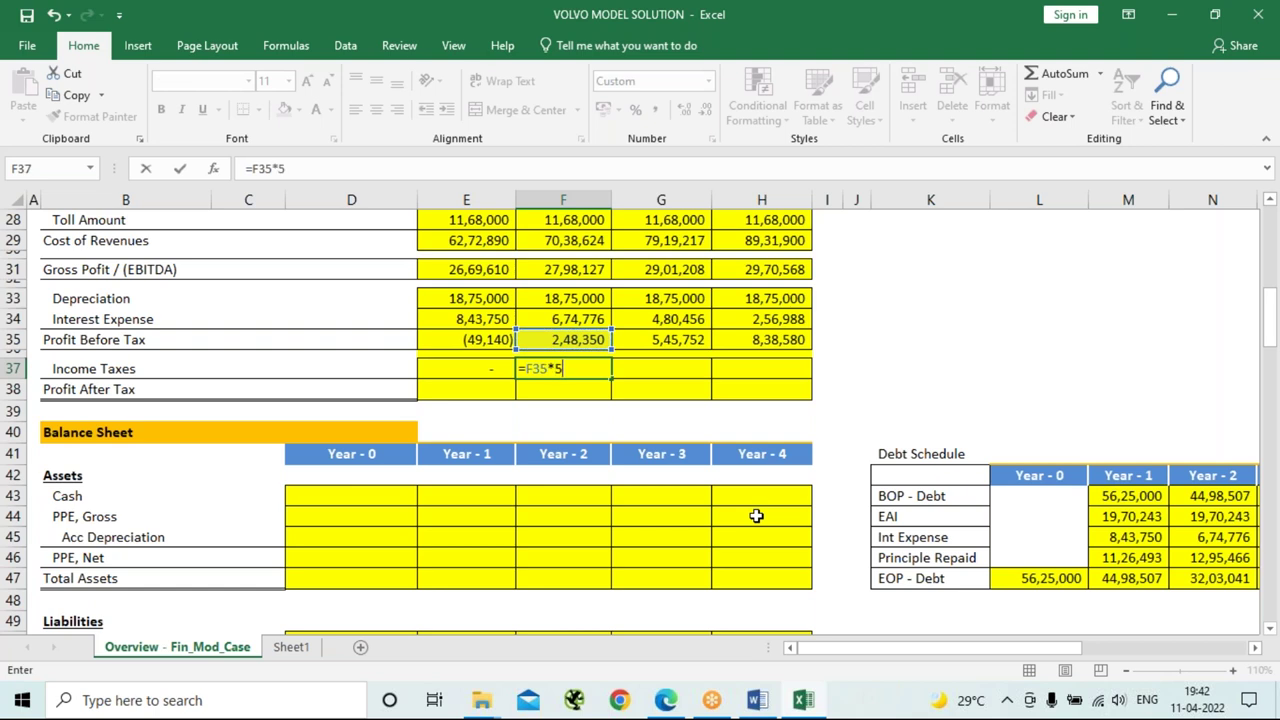
text(%)
key(Return)
click(603, 377)
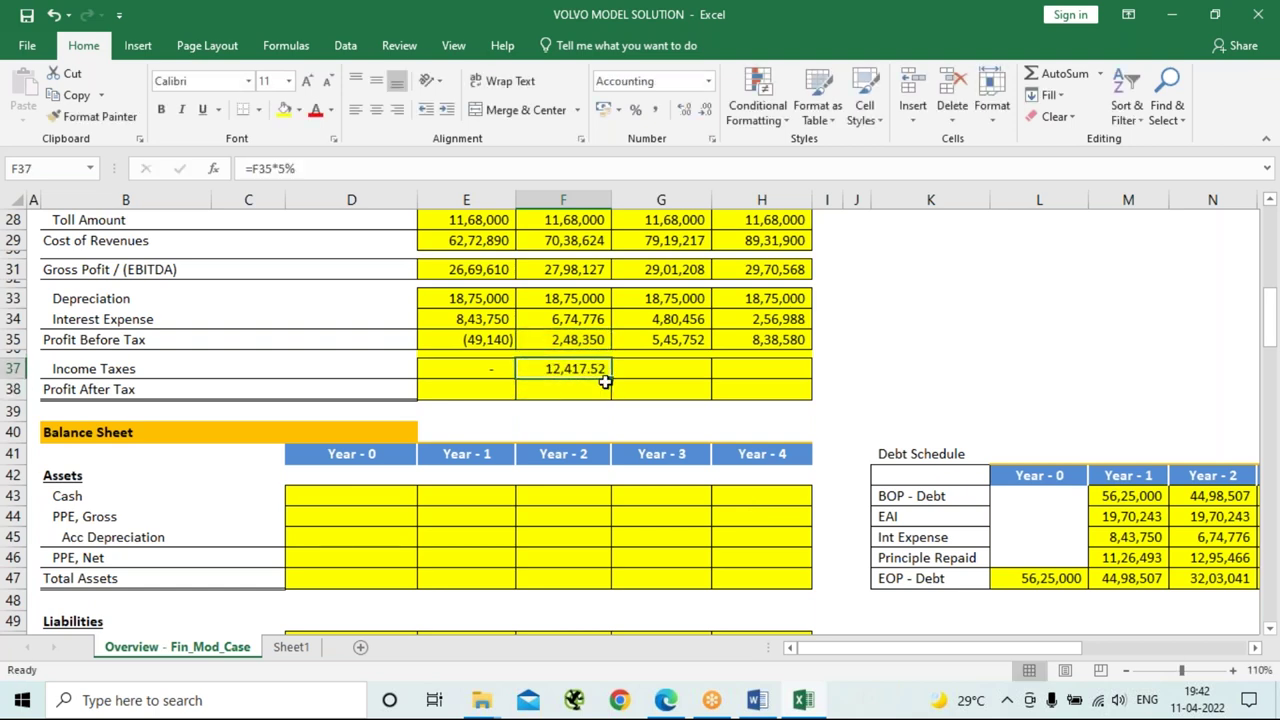
drag(607, 379, 791, 384)
click(869, 355)
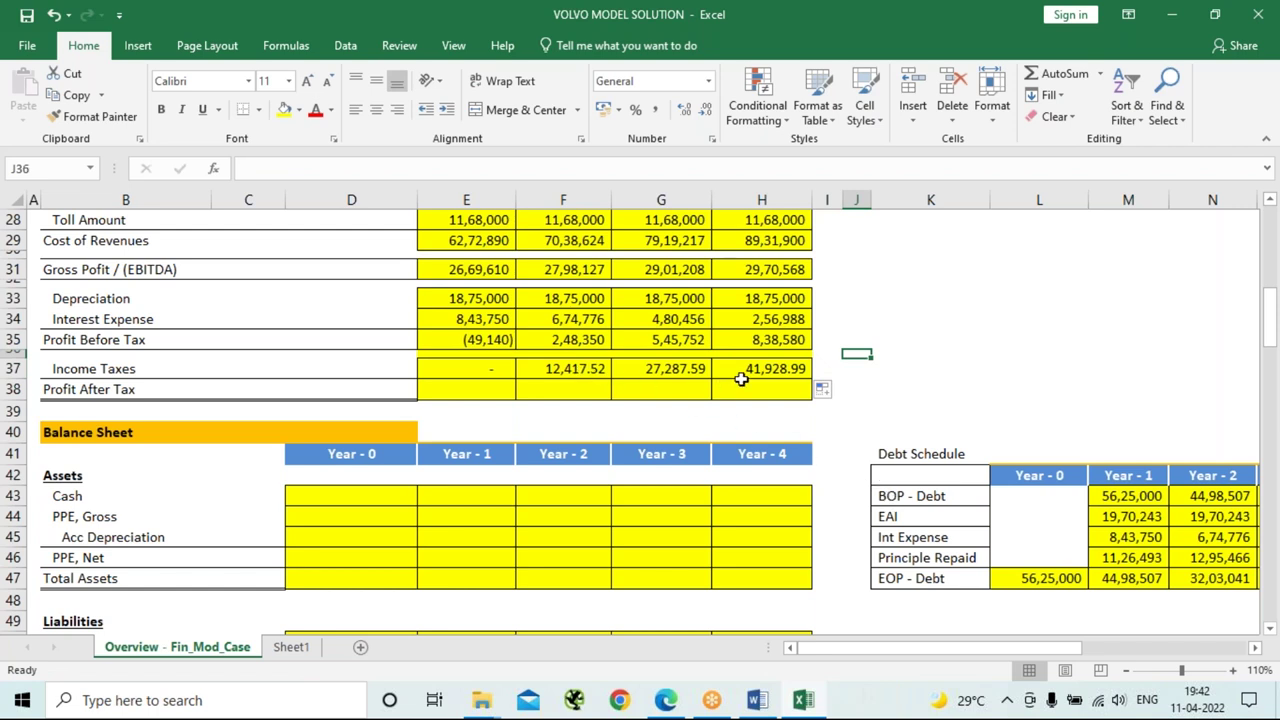
click(470, 389)
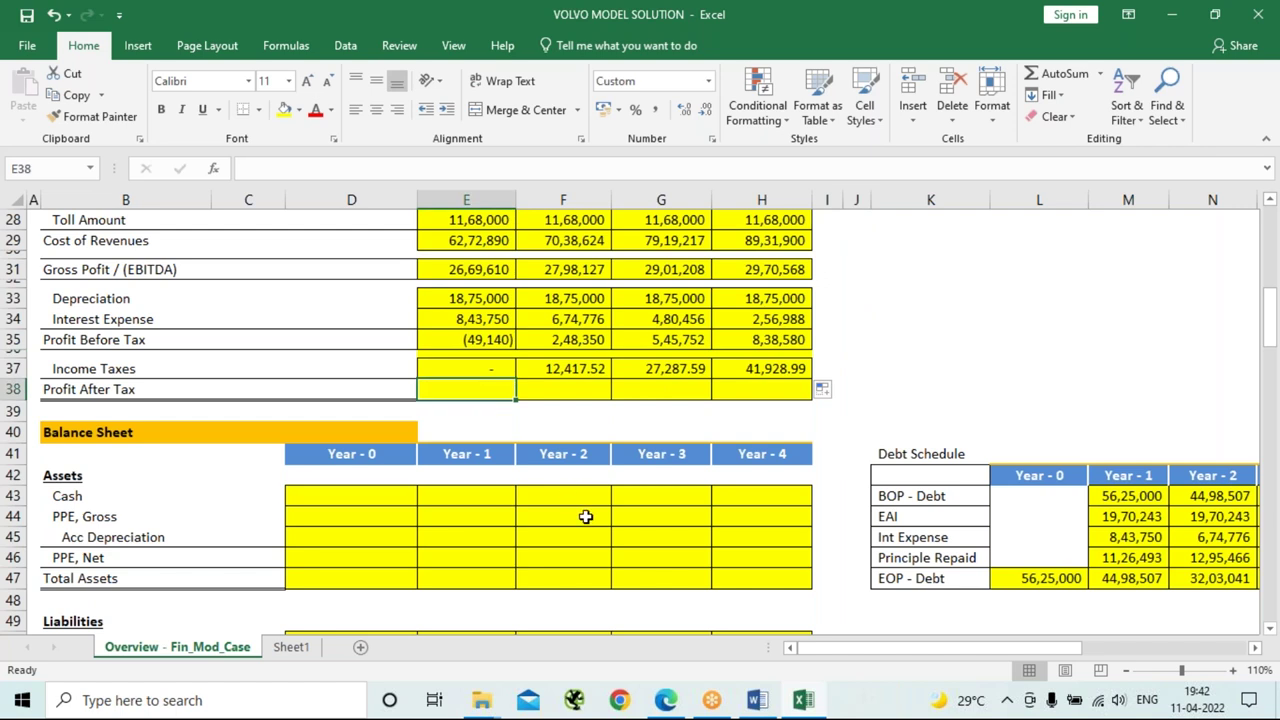
Enter Profit After Tax in E38 as =E35-E37 and fill it across to H38.
text(=)
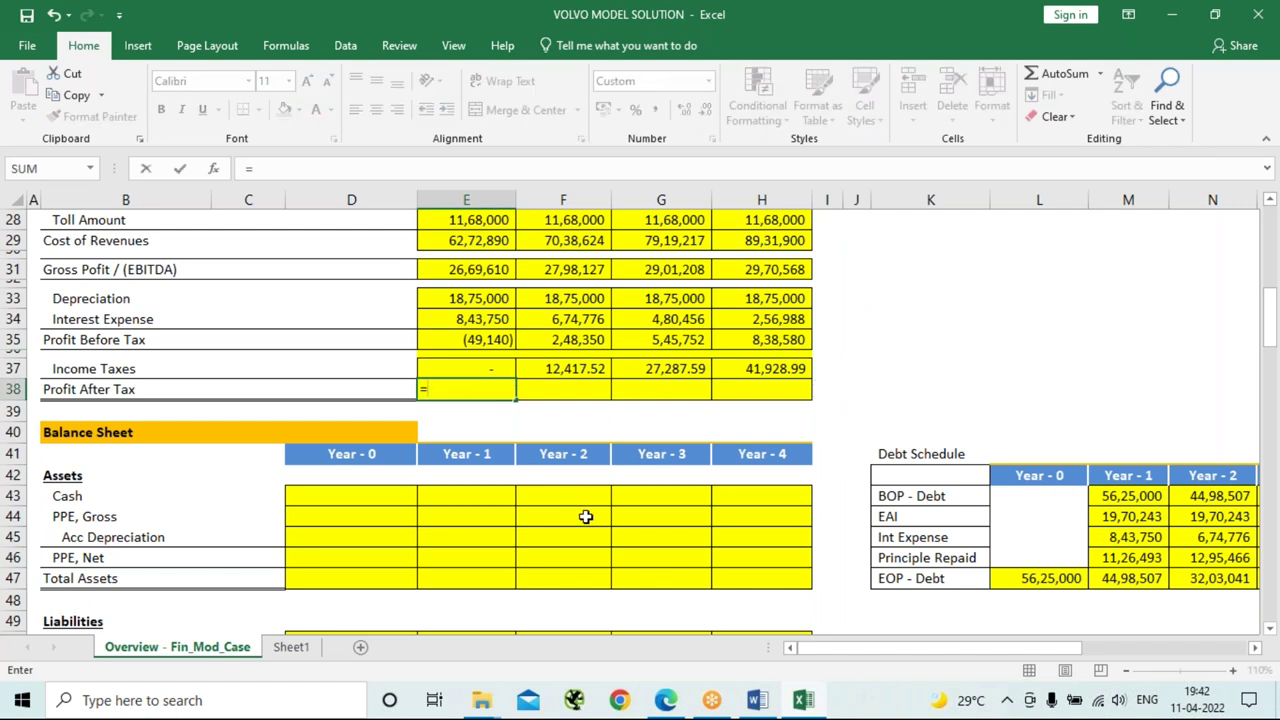
click(491, 339)
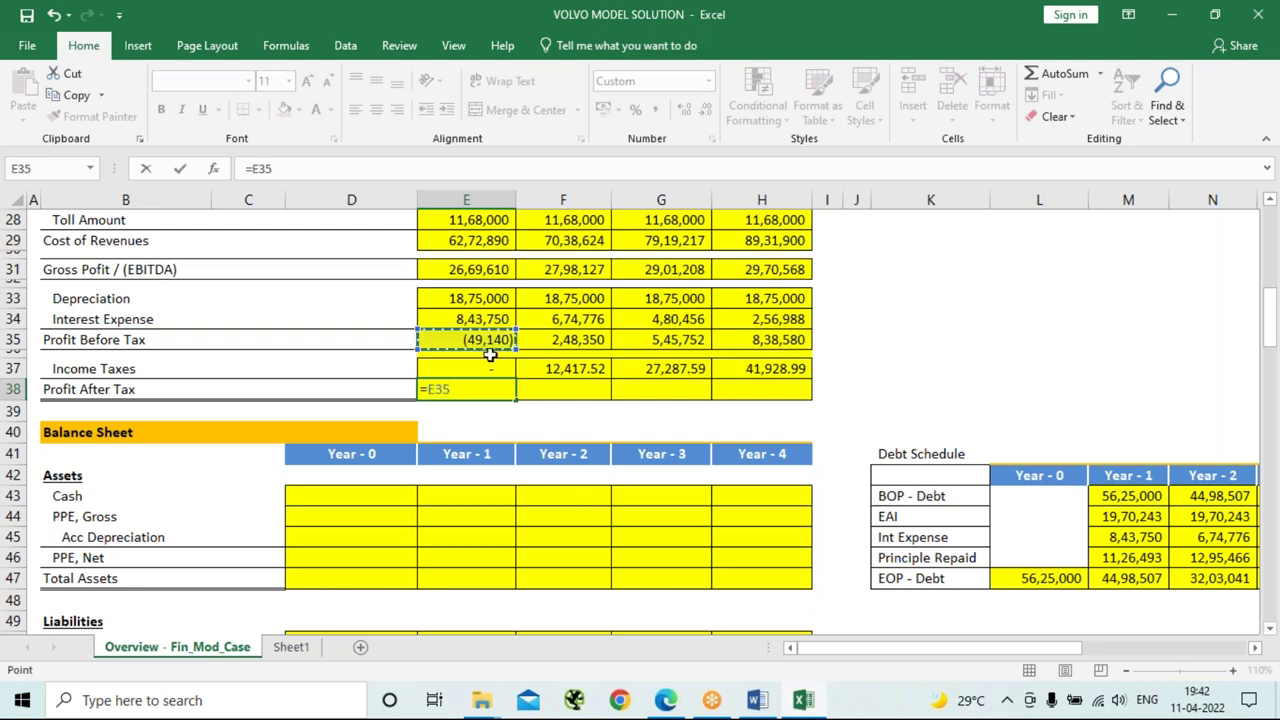
text(-)
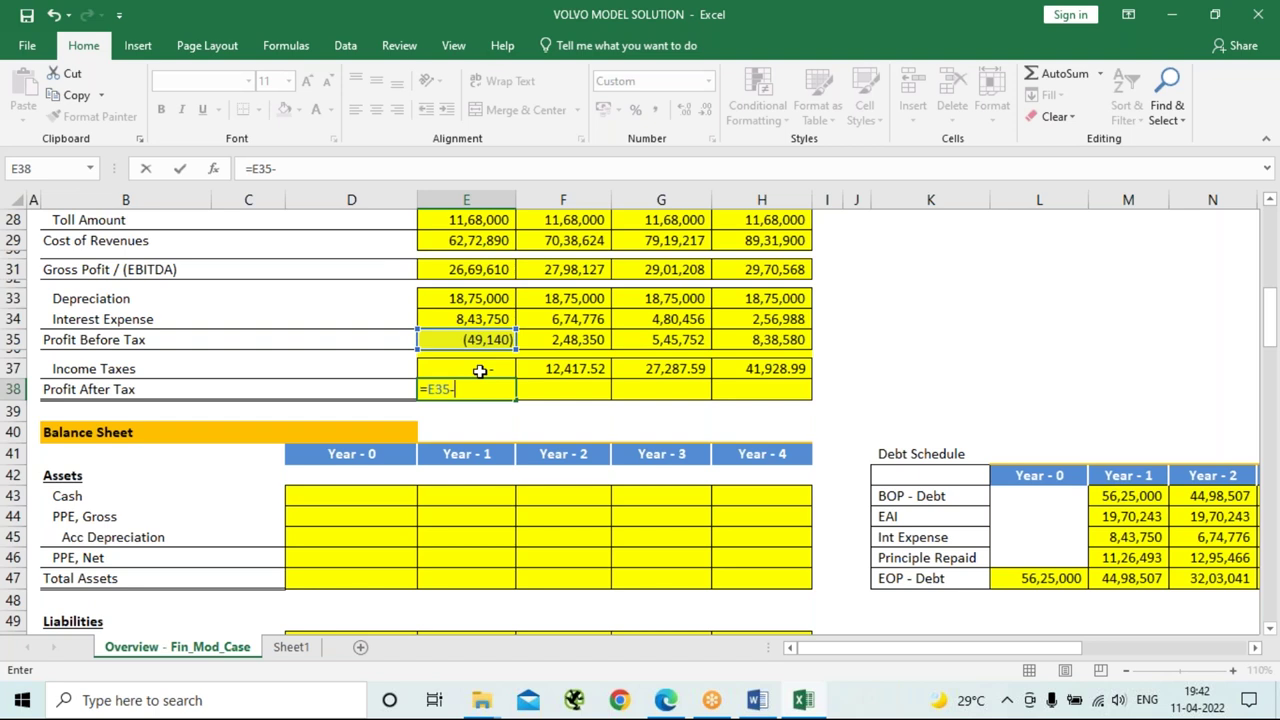
click(480, 371)
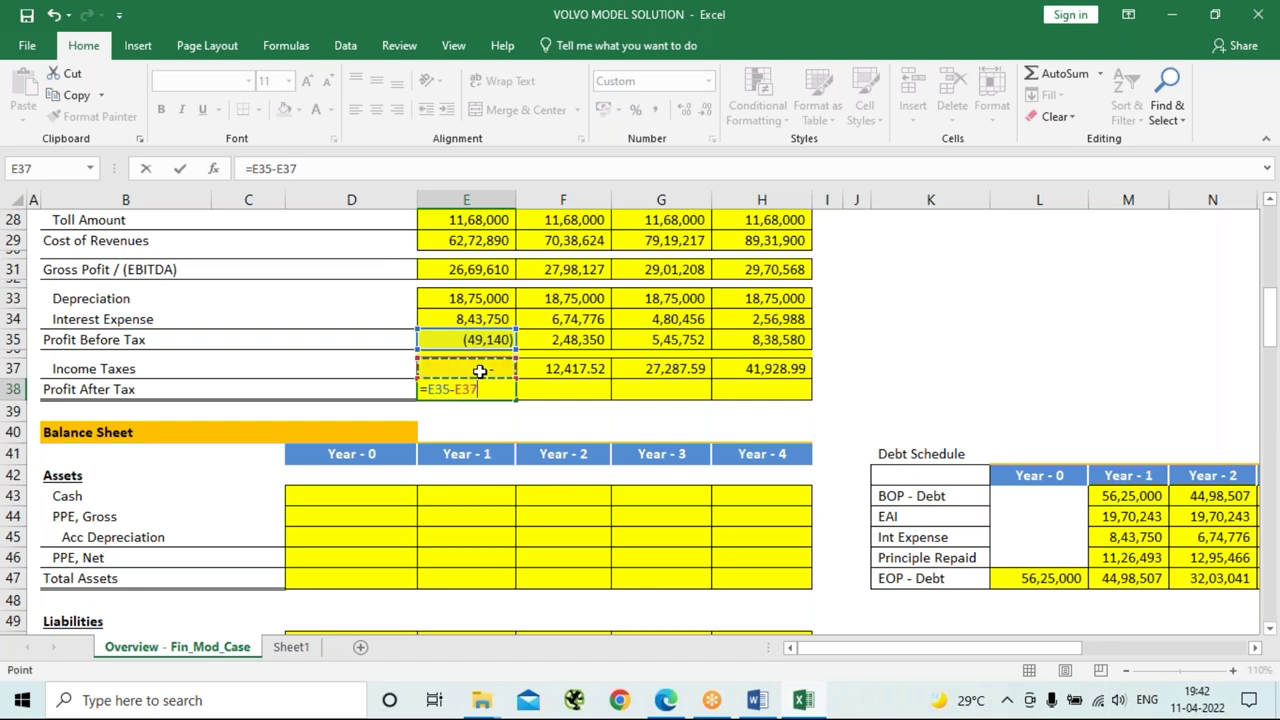
key(Return)
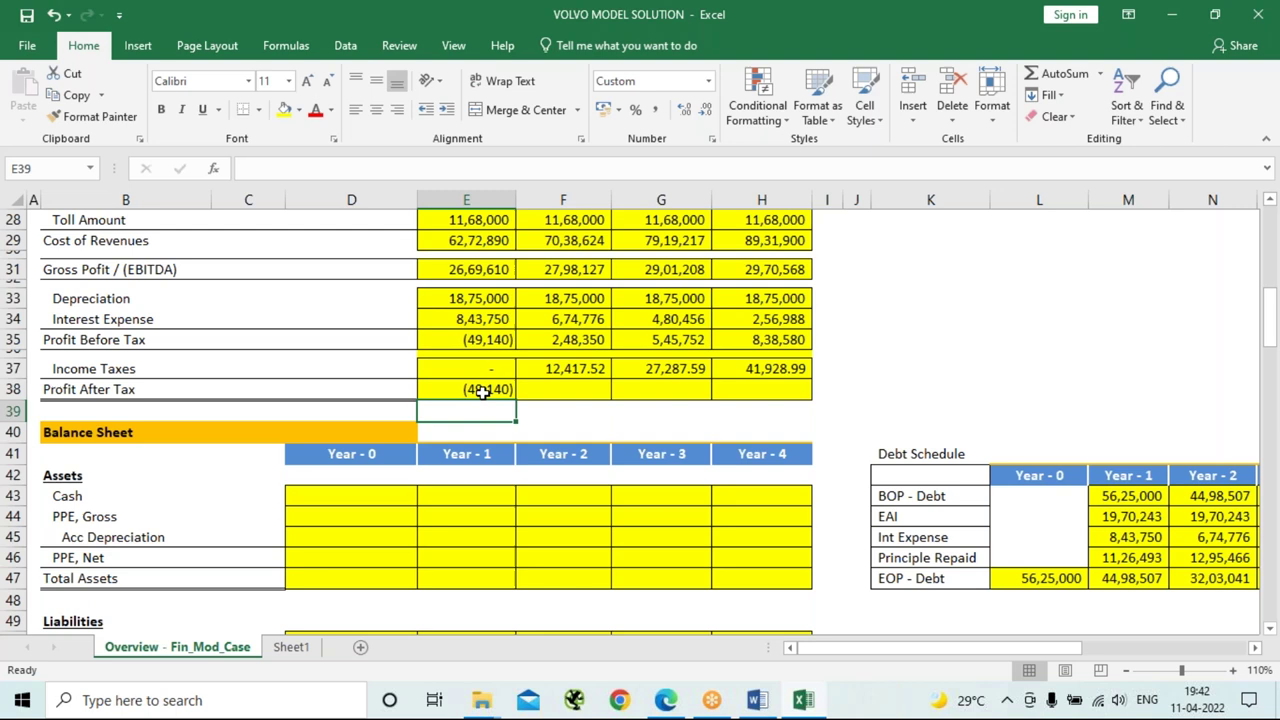
click(482, 392)
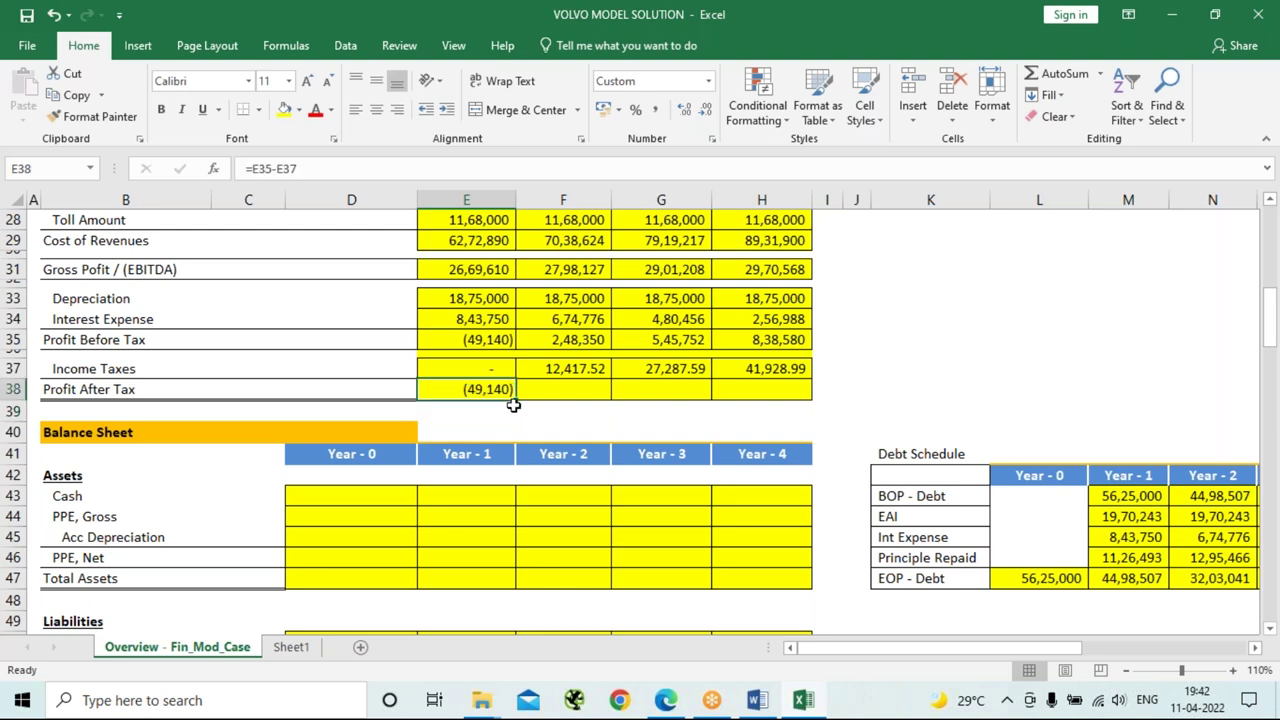
drag(515, 400, 782, 405)
click(543, 427)
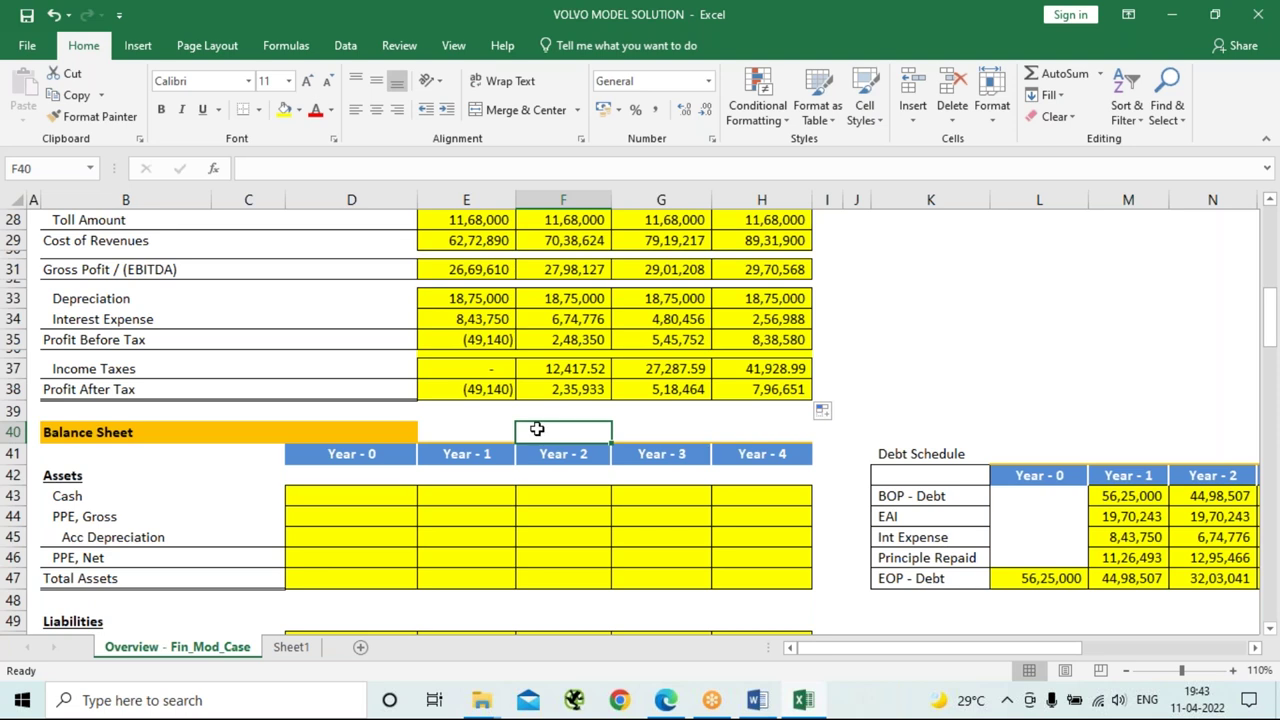
Move down to the Balance Sheet and select the Year - 0 Cash cell D43.
scroll(537, 428, down, 4)
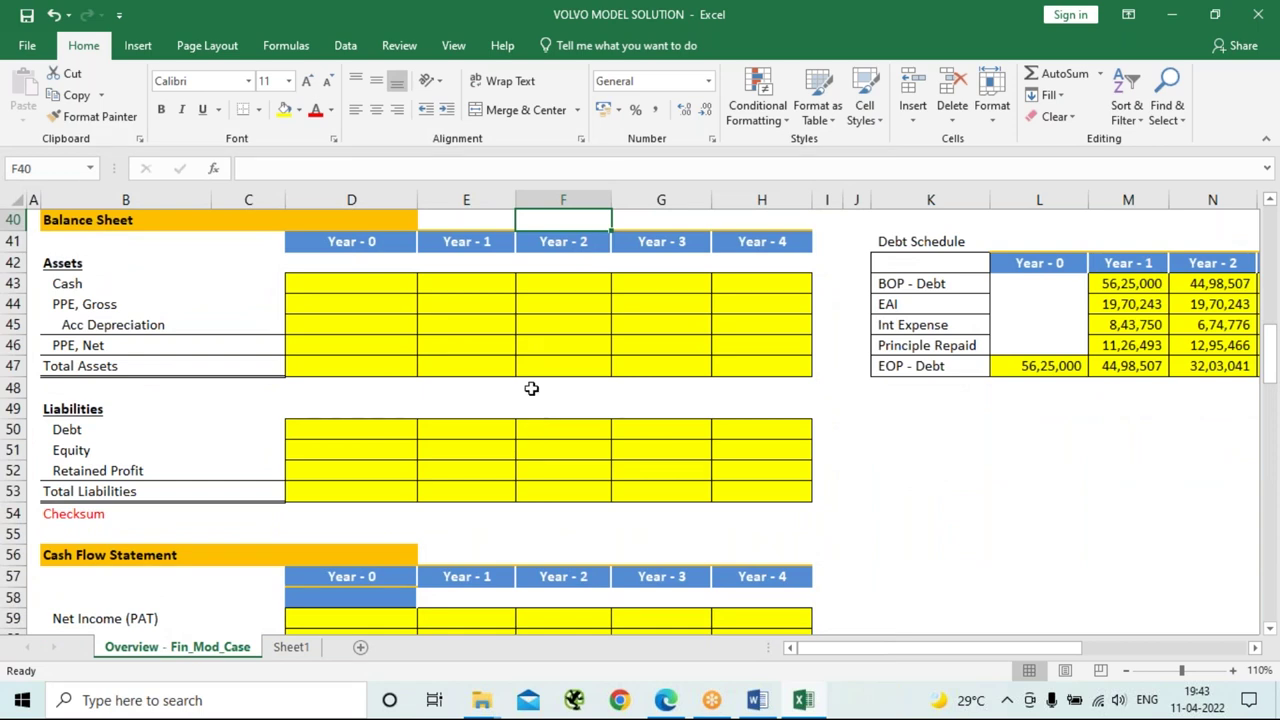
scroll(530, 358, up, 1)
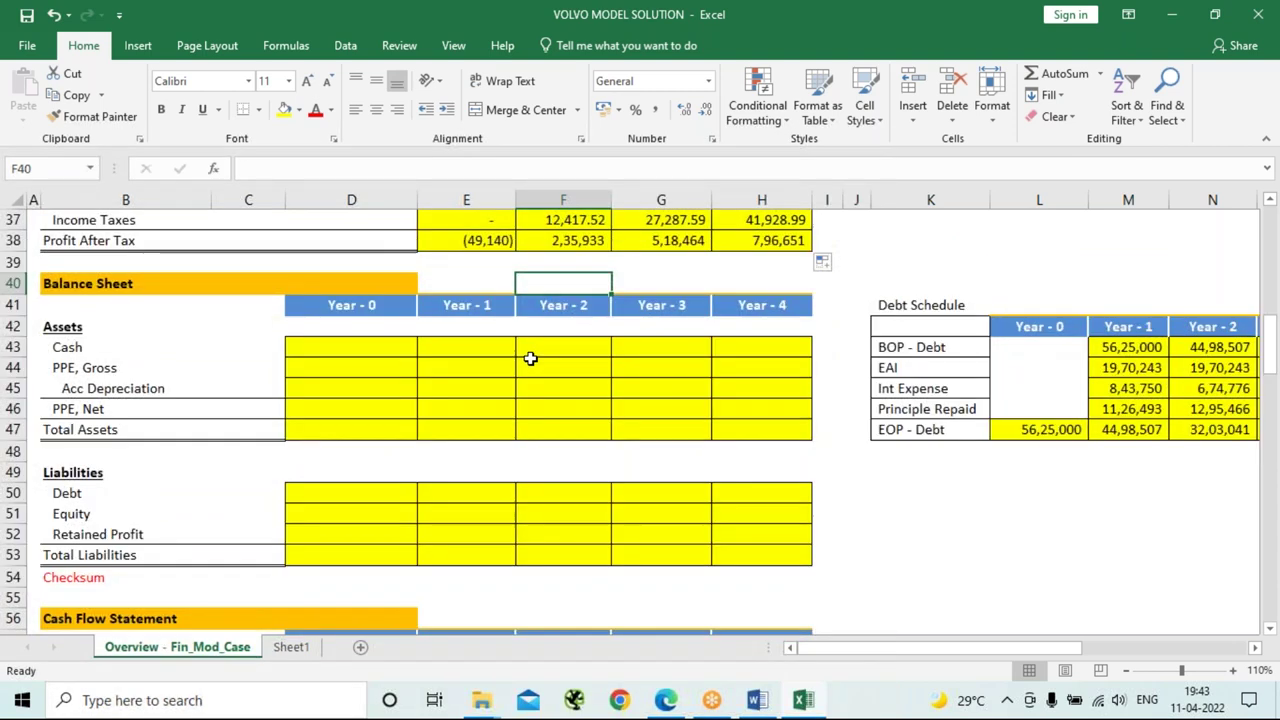
click(370, 343)
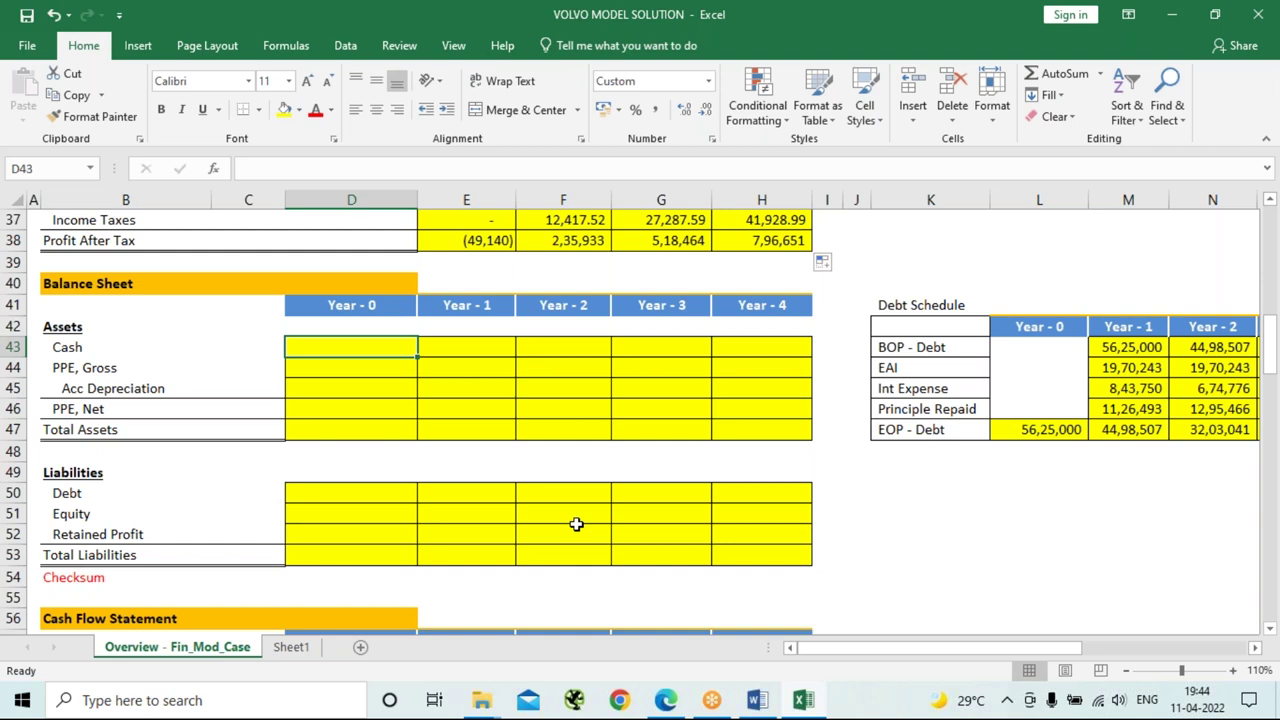
Enter 75,00,000 as PPE, Gross in D44 and copy it across to H44 (Year - 4).
click(368, 366)
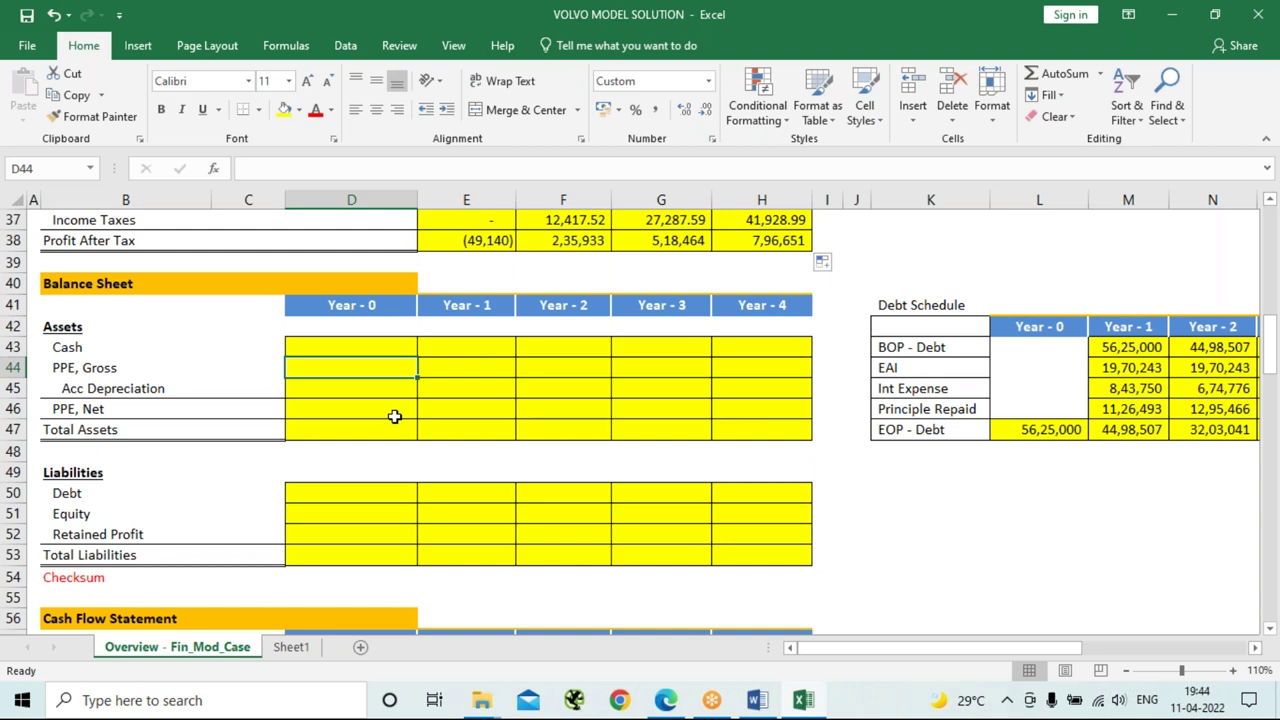
text(75,00,00)
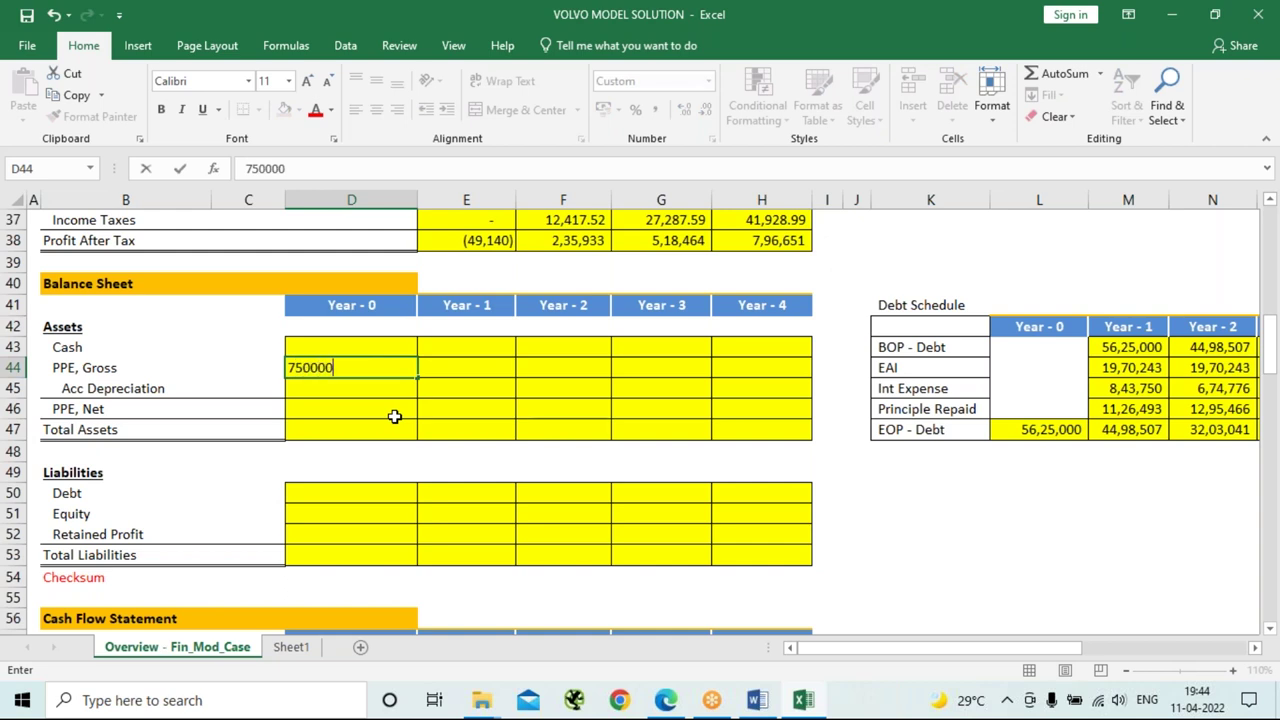
text(0)
key(Return)
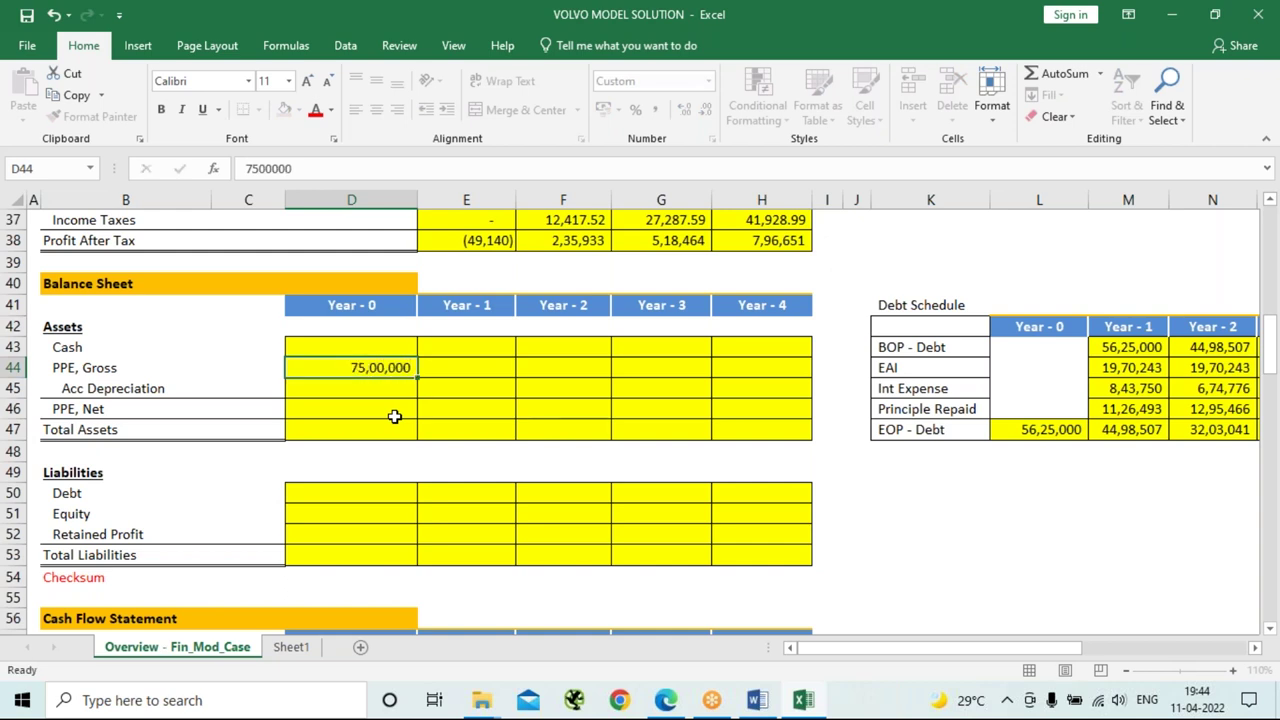
click(397, 368)
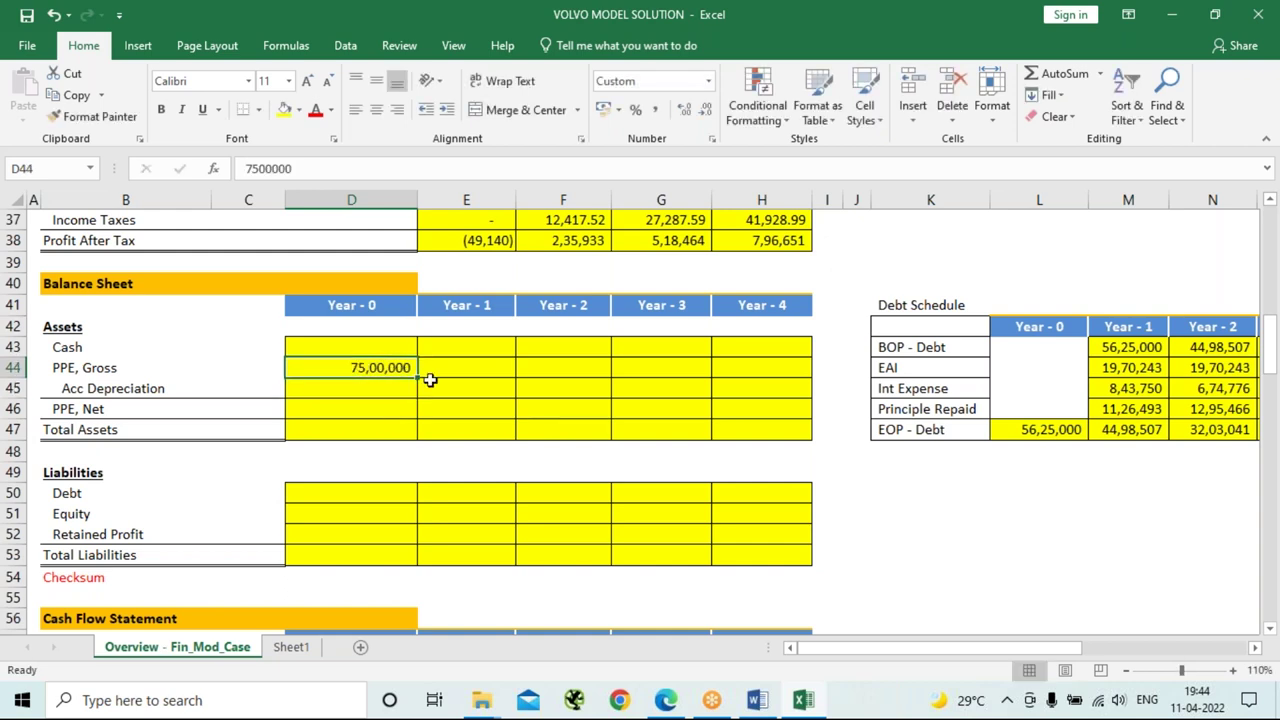
drag(419, 378, 766, 394)
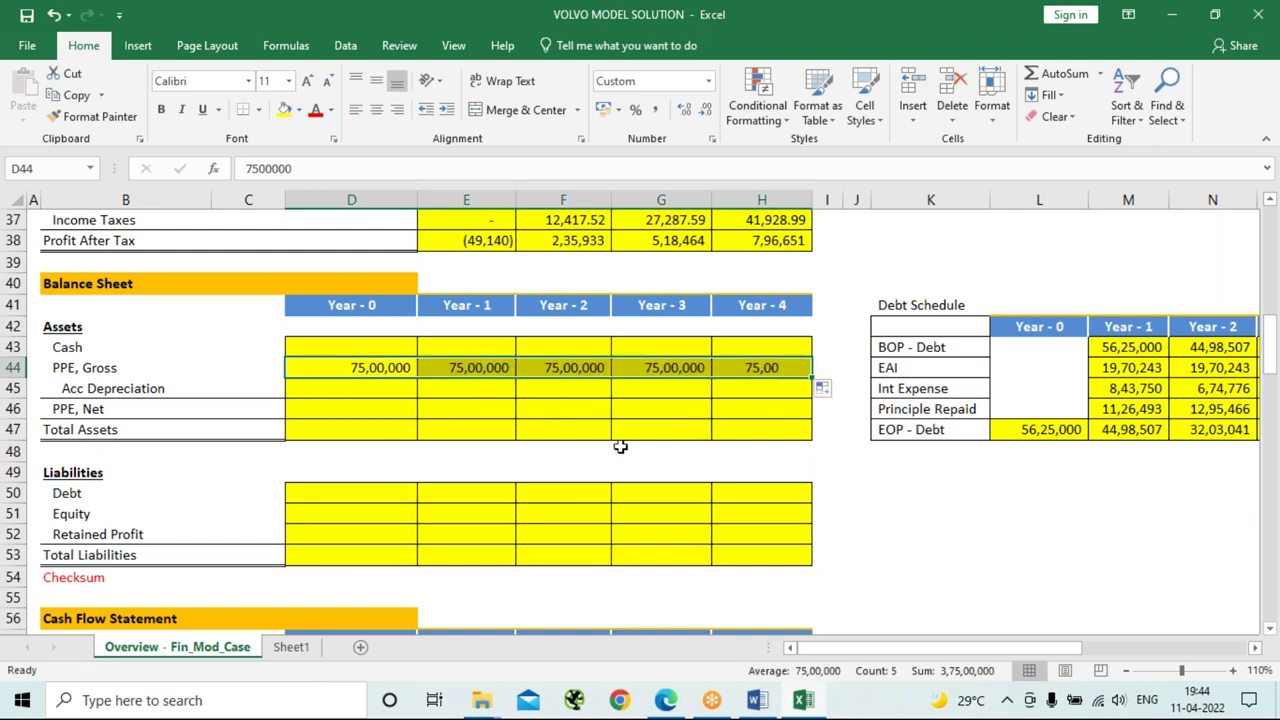
click(371, 394)
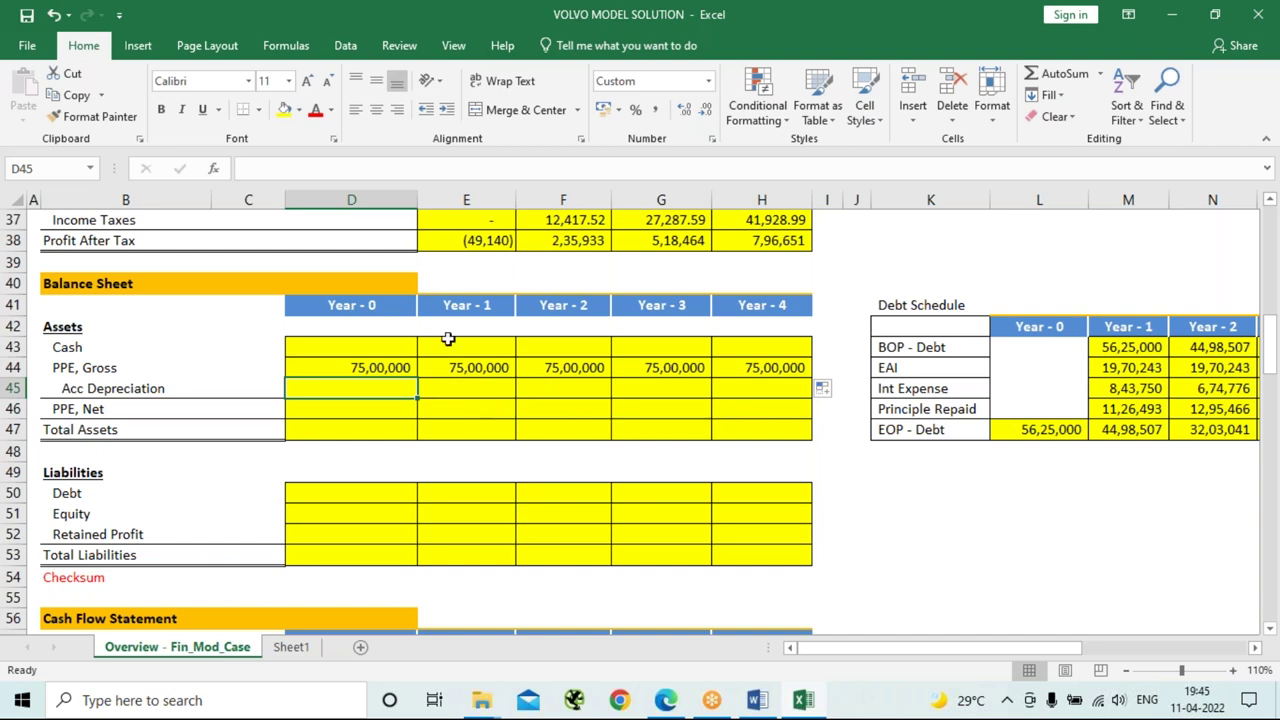
scroll(448, 336, up, 6)
scroll(448, 339, up, 2)
scroll(465, 300, down, 2)
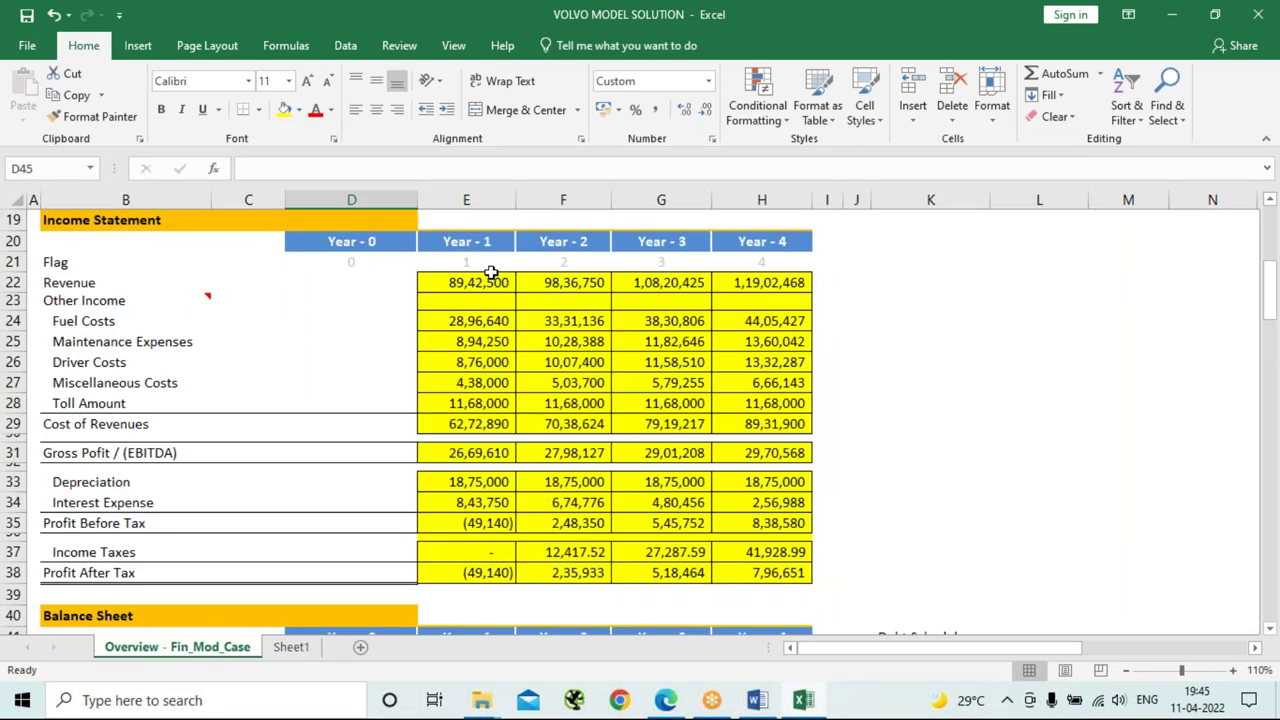
scroll(491, 272, down, 3)
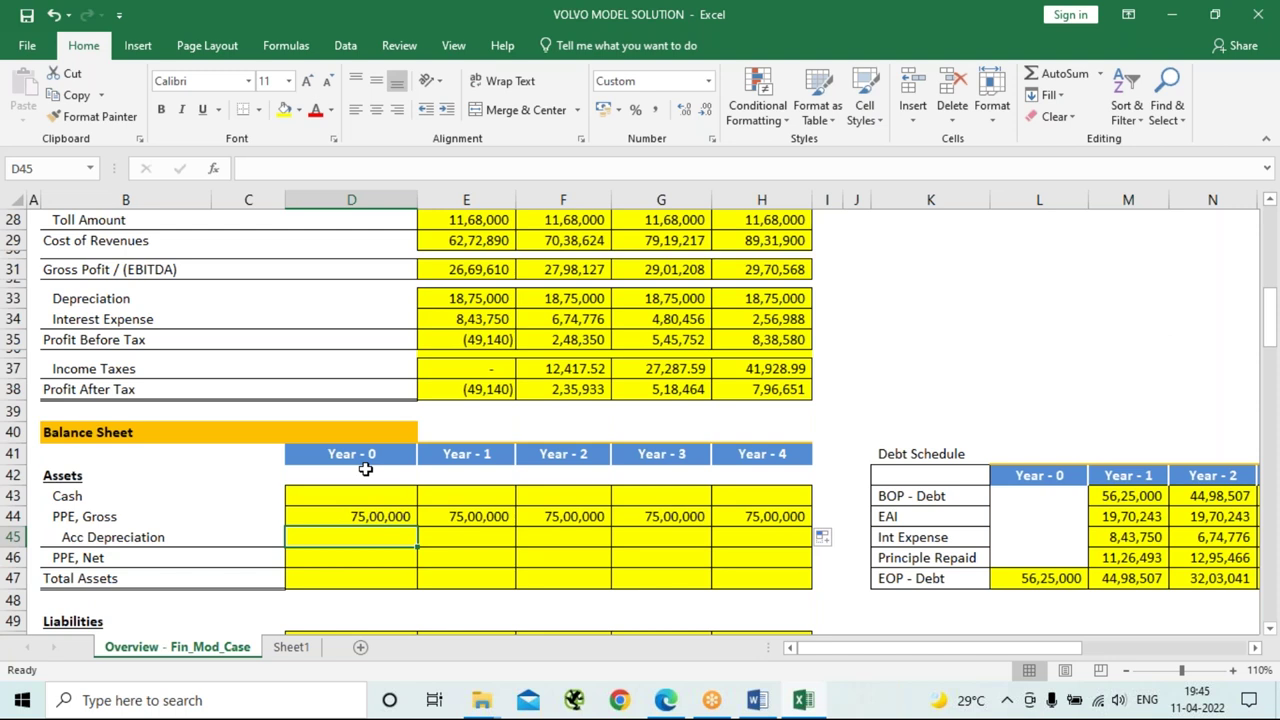
Enter 0 as Year - 0 Acc Depreciation in D45 and =D45+E33 in E45.
text(0)
key(Tab)
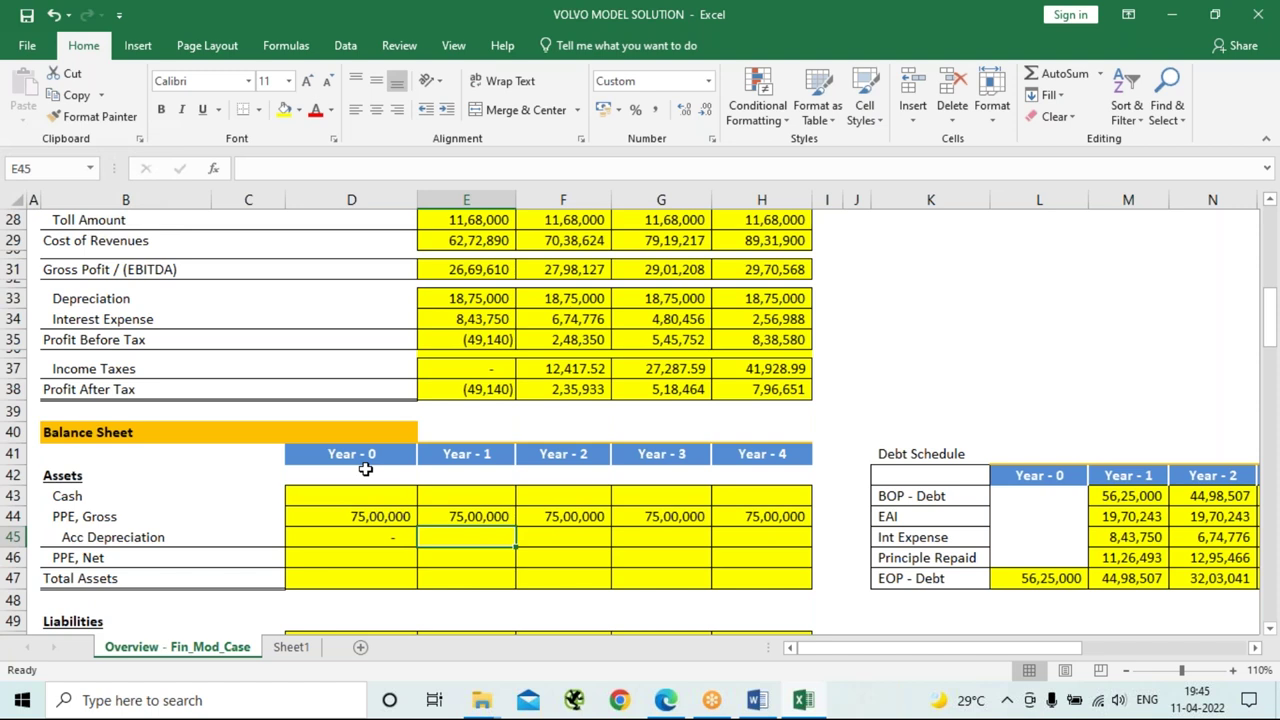
text(=)
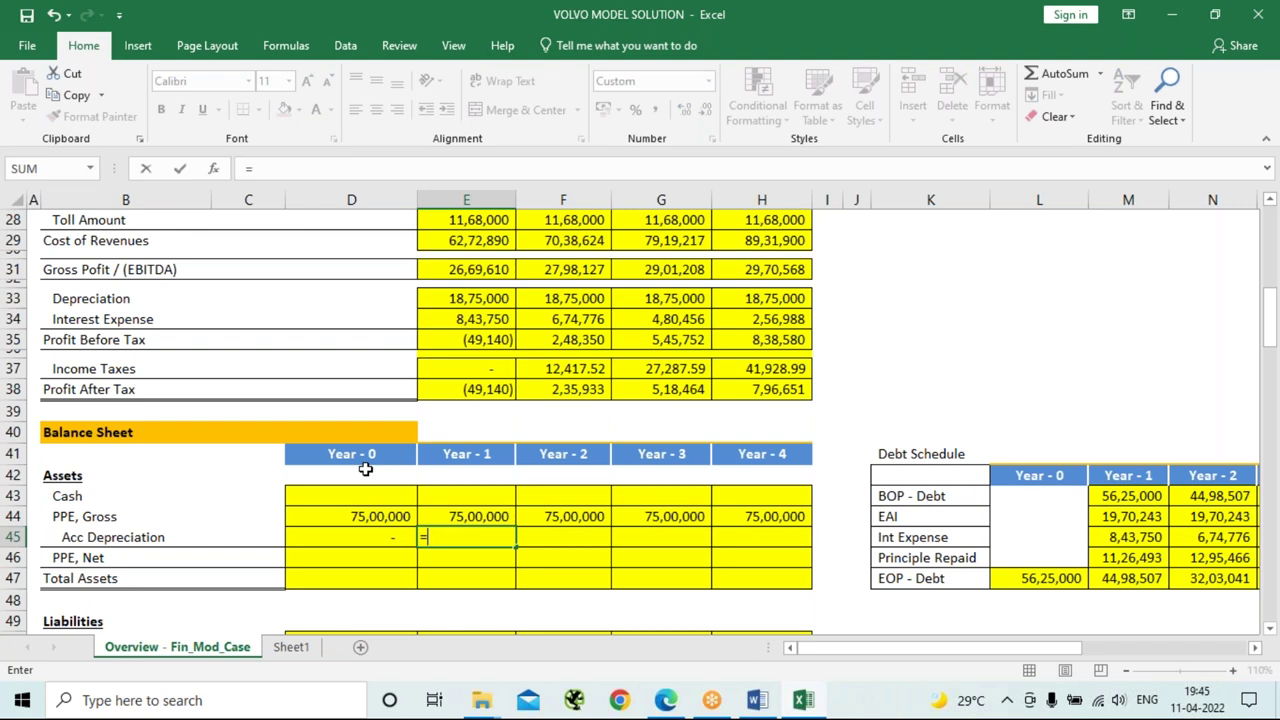
key(Left)
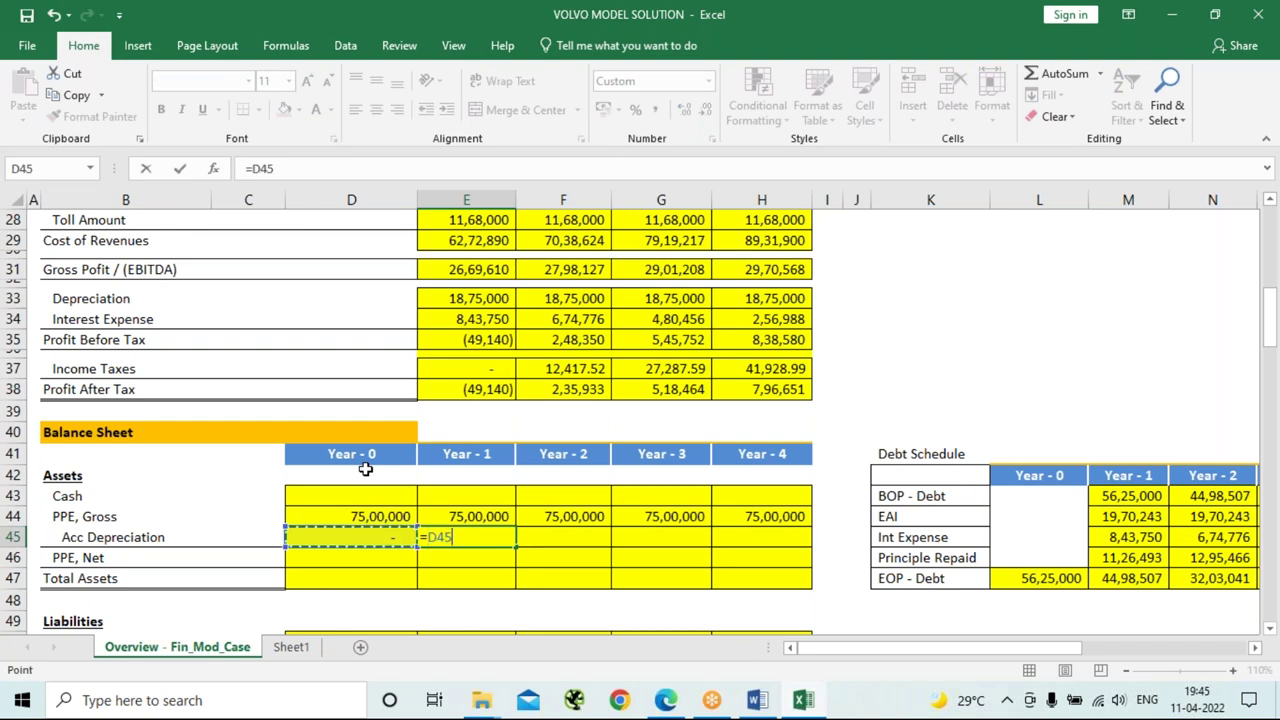
text(+)
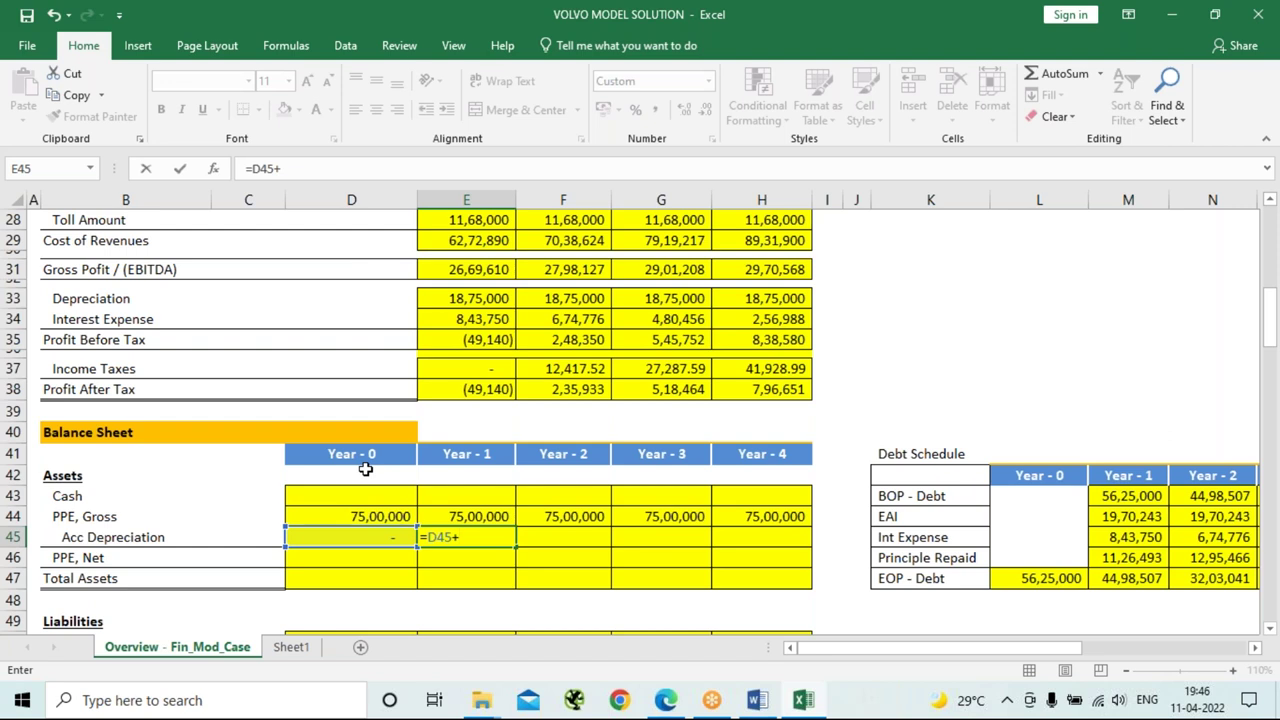
click(483, 297)
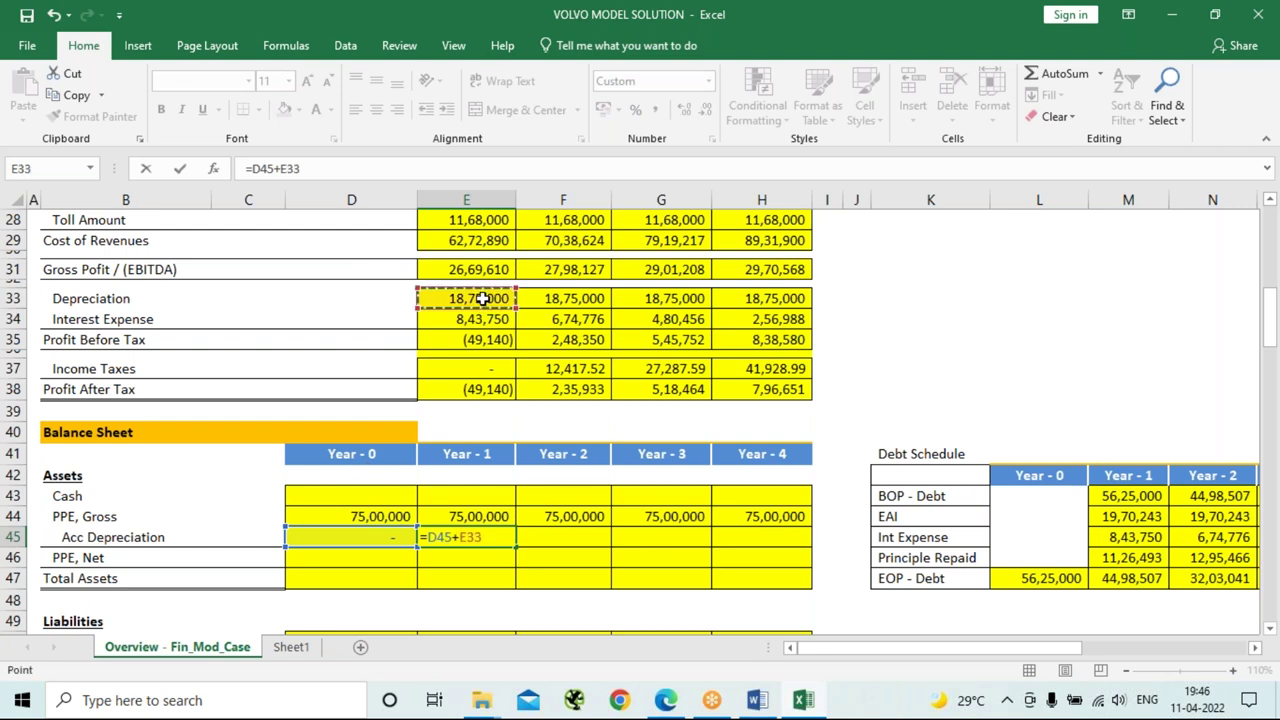
key(Return)
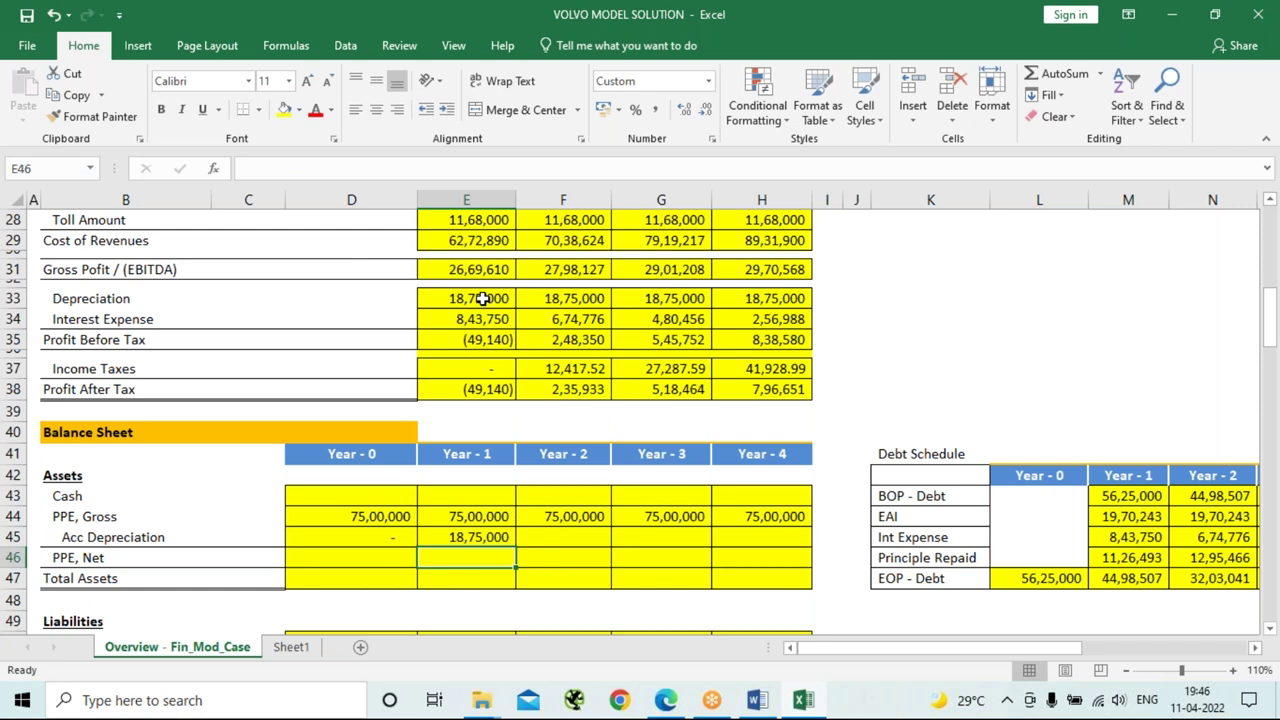
Enter =E45+F33 in F45 and fill the formula through H45 (Year - 4).
key(Up)
key(Right)
text(=)
key(Left)
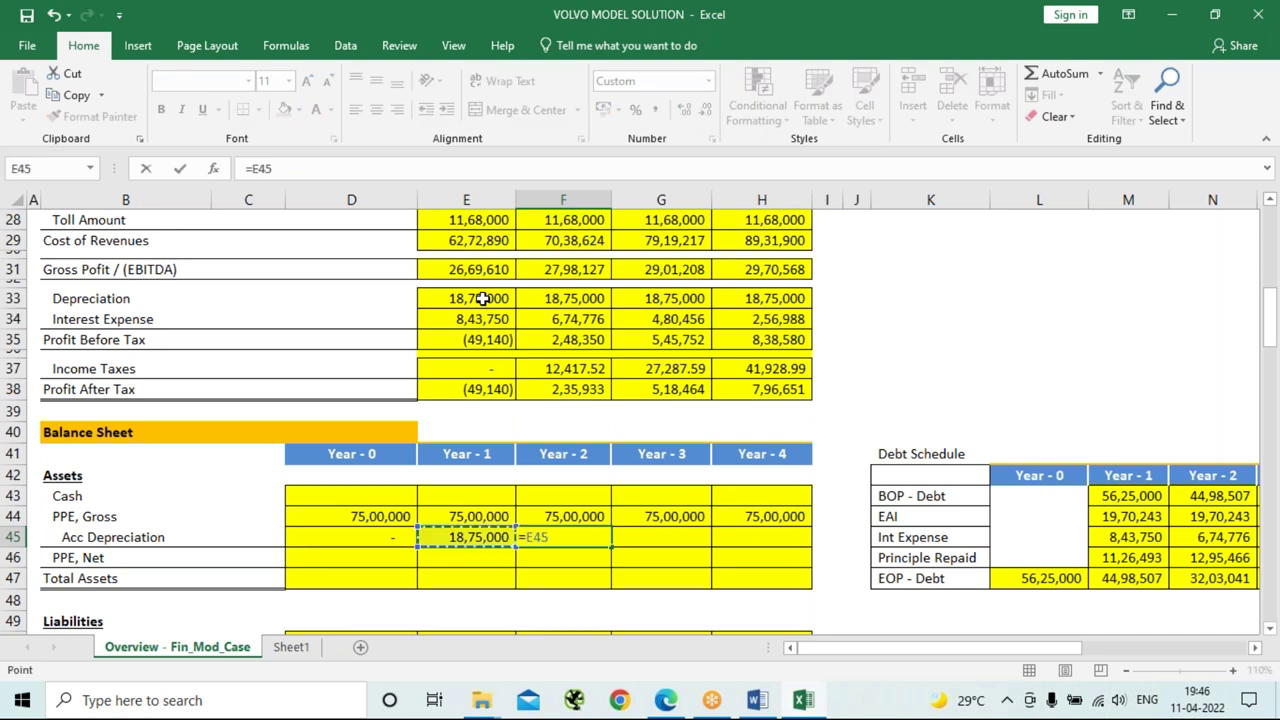
text(+)
click(553, 298)
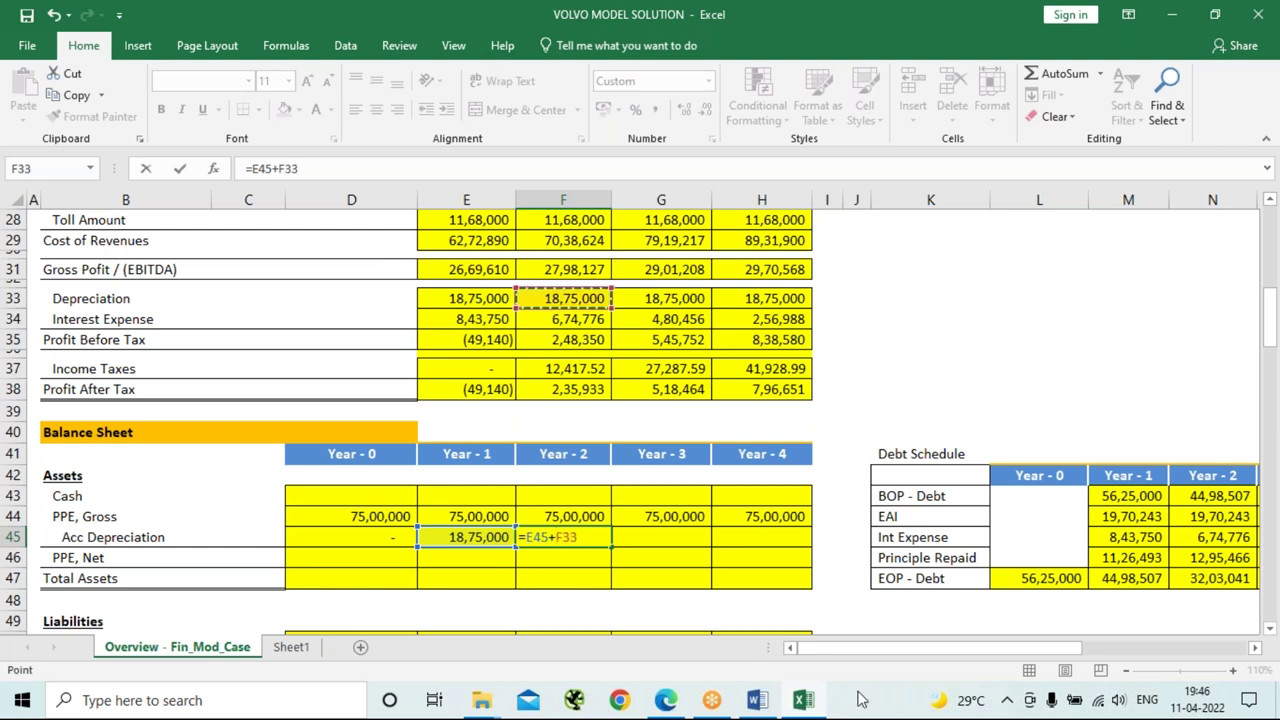
key(Return)
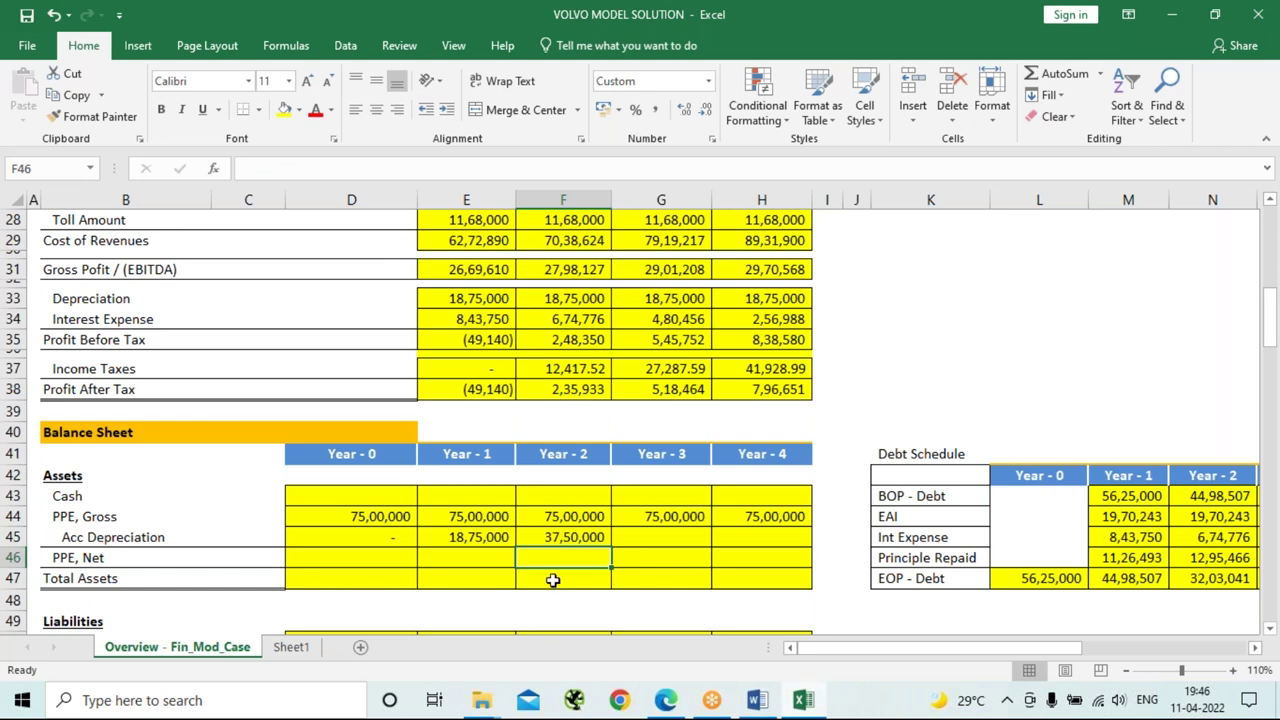
click(567, 537)
drag(611, 548, 790, 553)
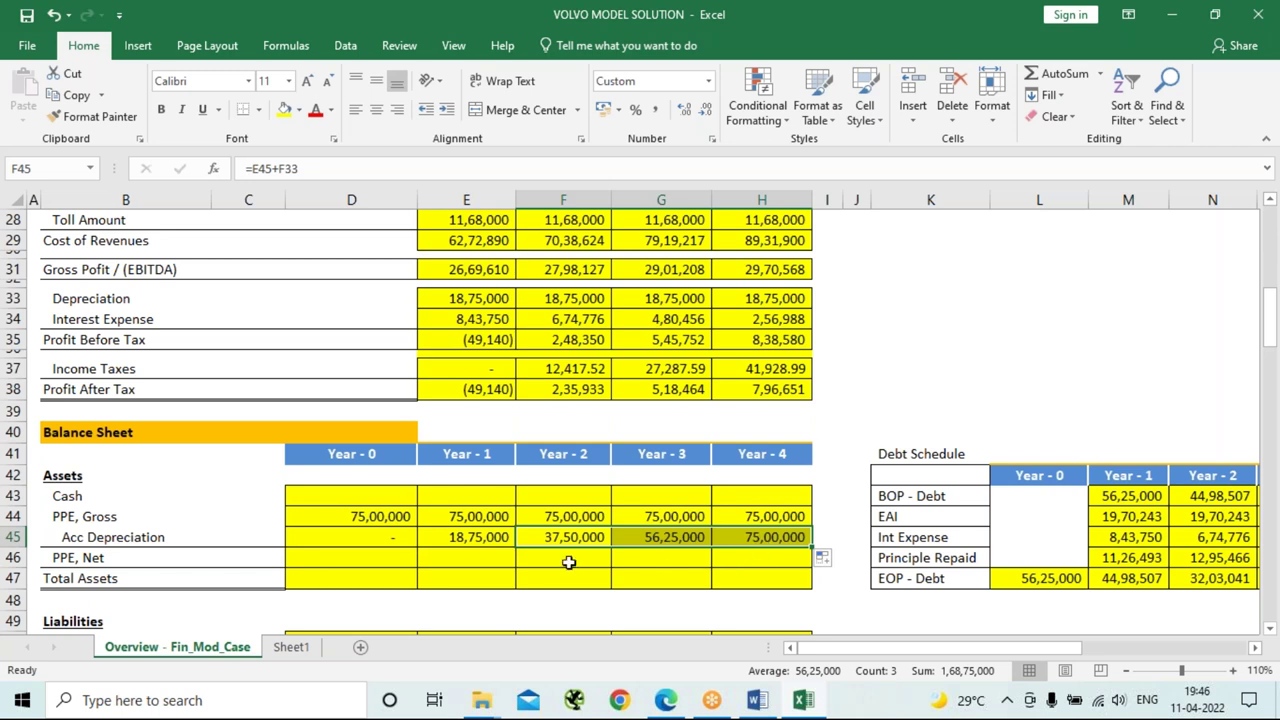
click(396, 560)
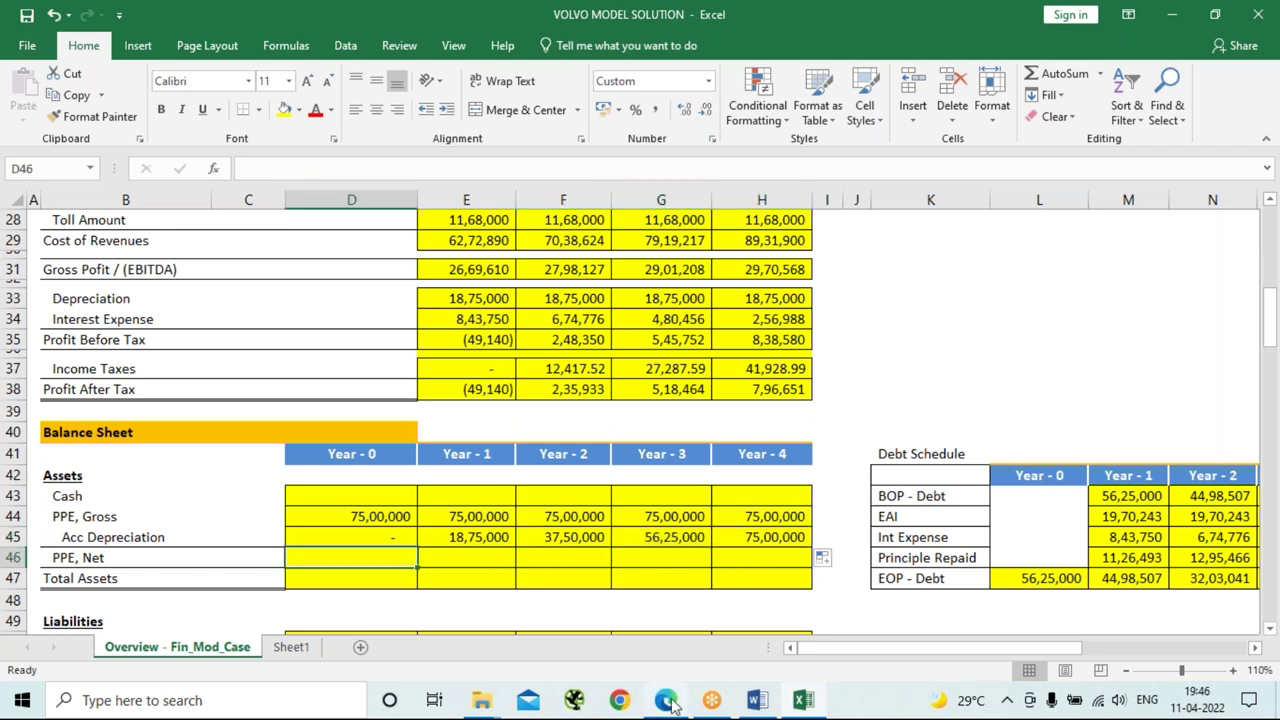
Enter =D44-D45 in D46 and copy the PPE, Net formula across to H46.
mouse_move(670, 704)
text(=)
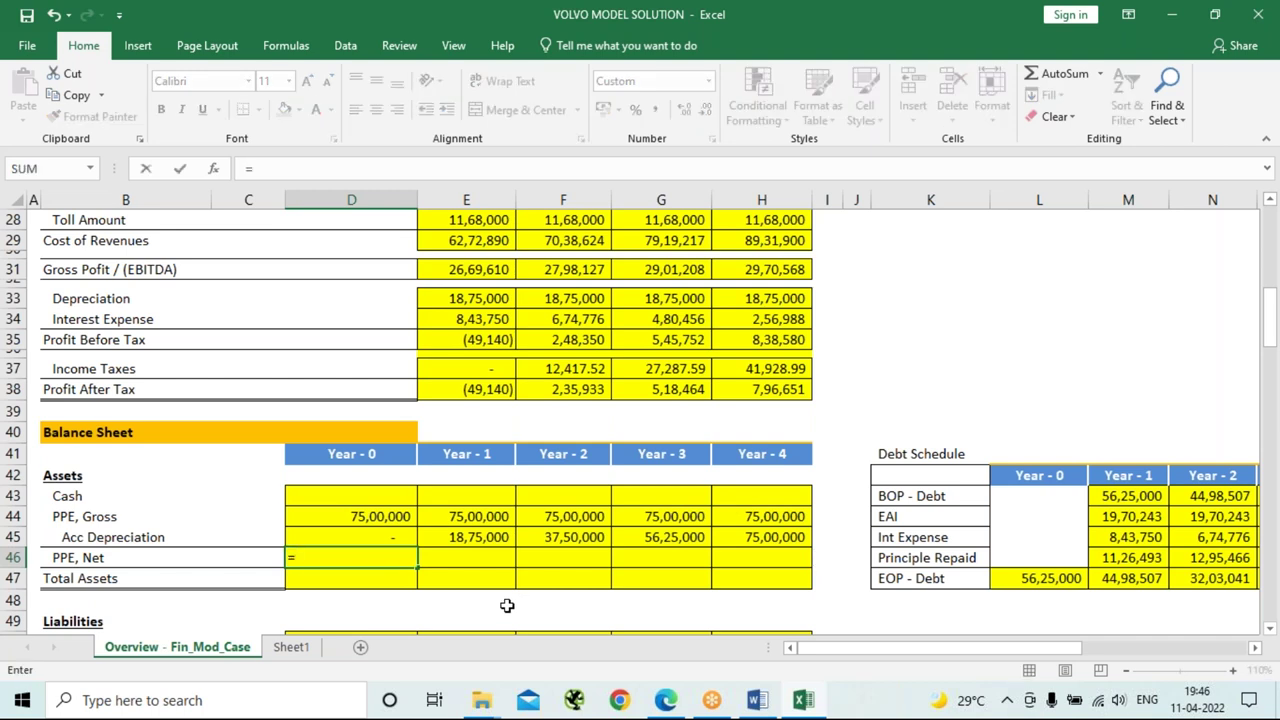
key(Up)
key(Up)
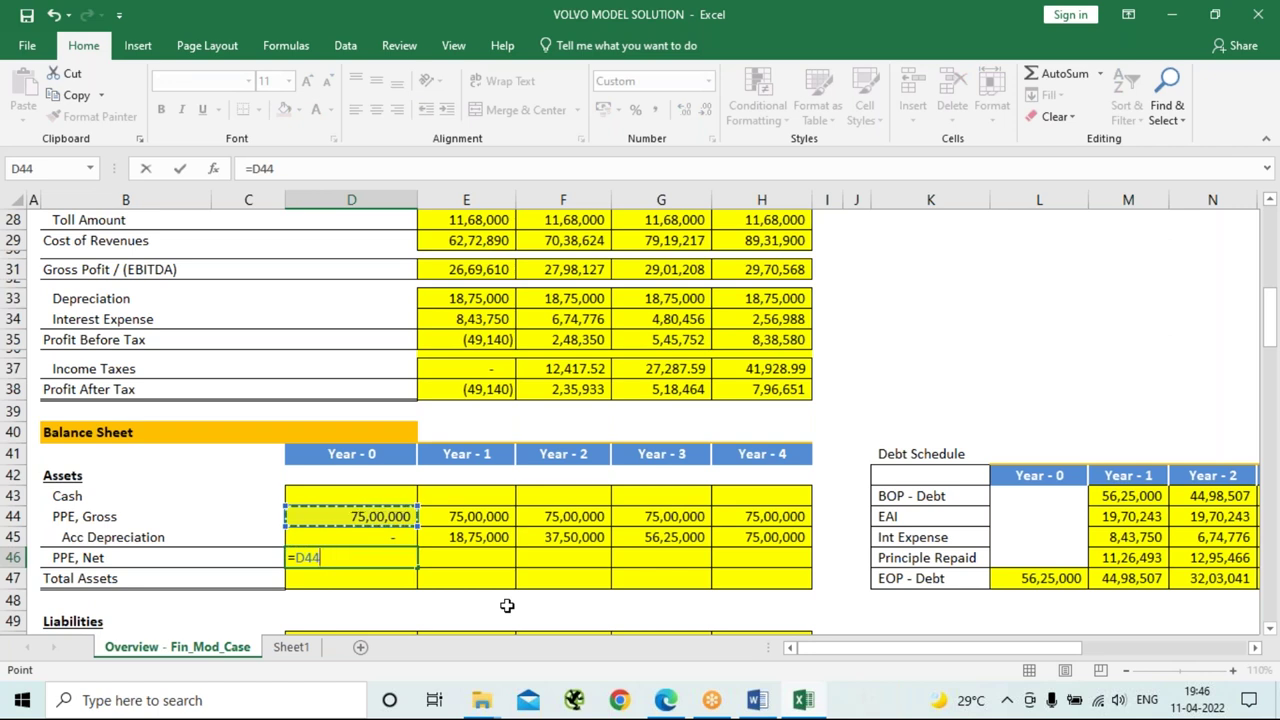
text(-)
key(Up)
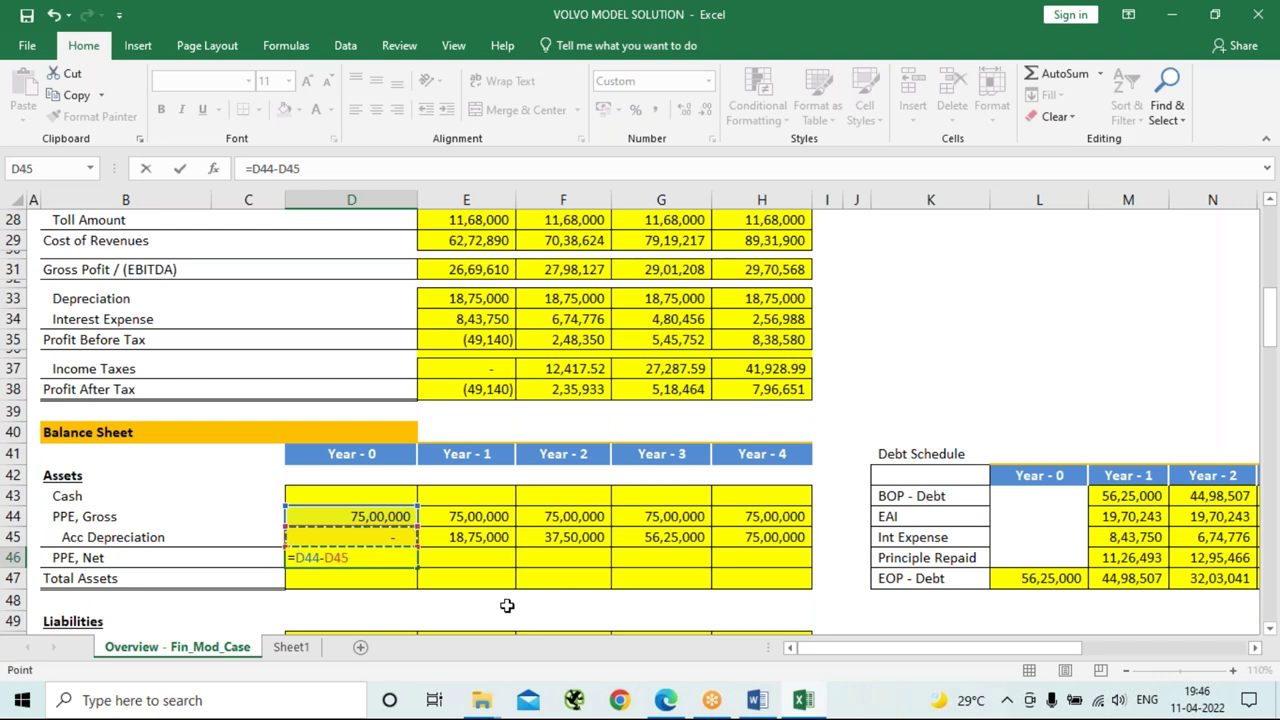
key(Return)
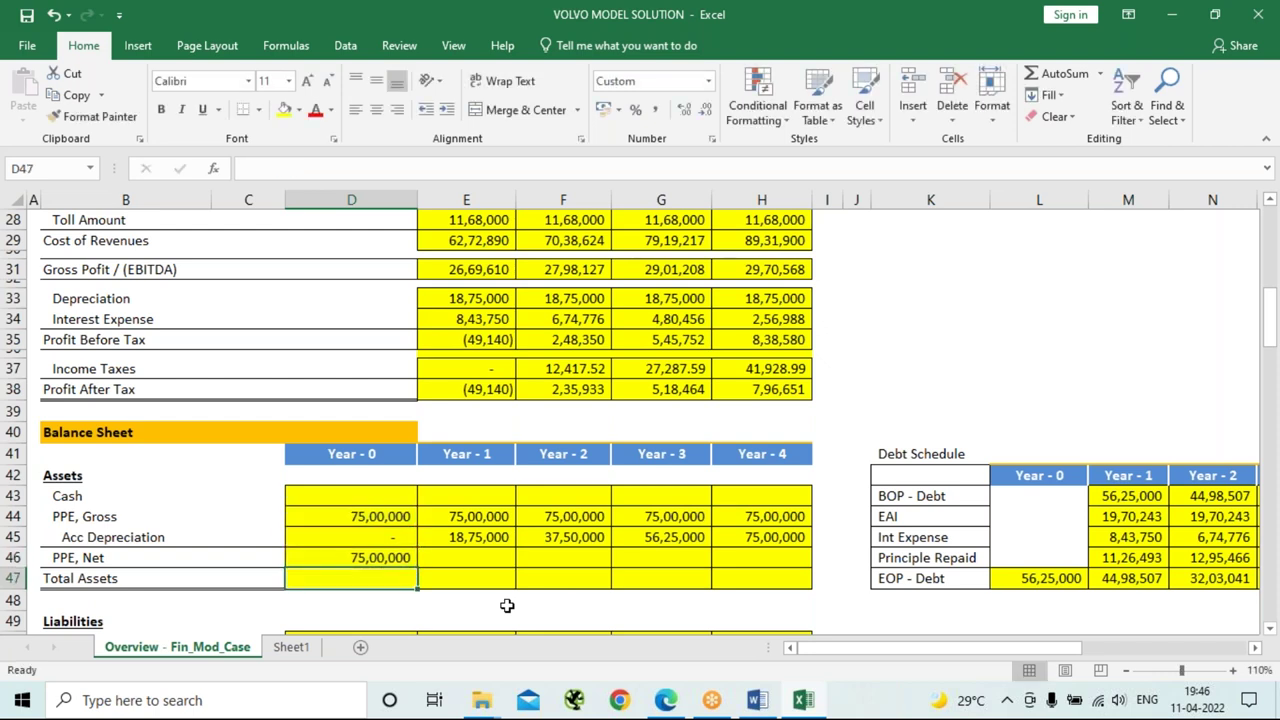
click(398, 560)
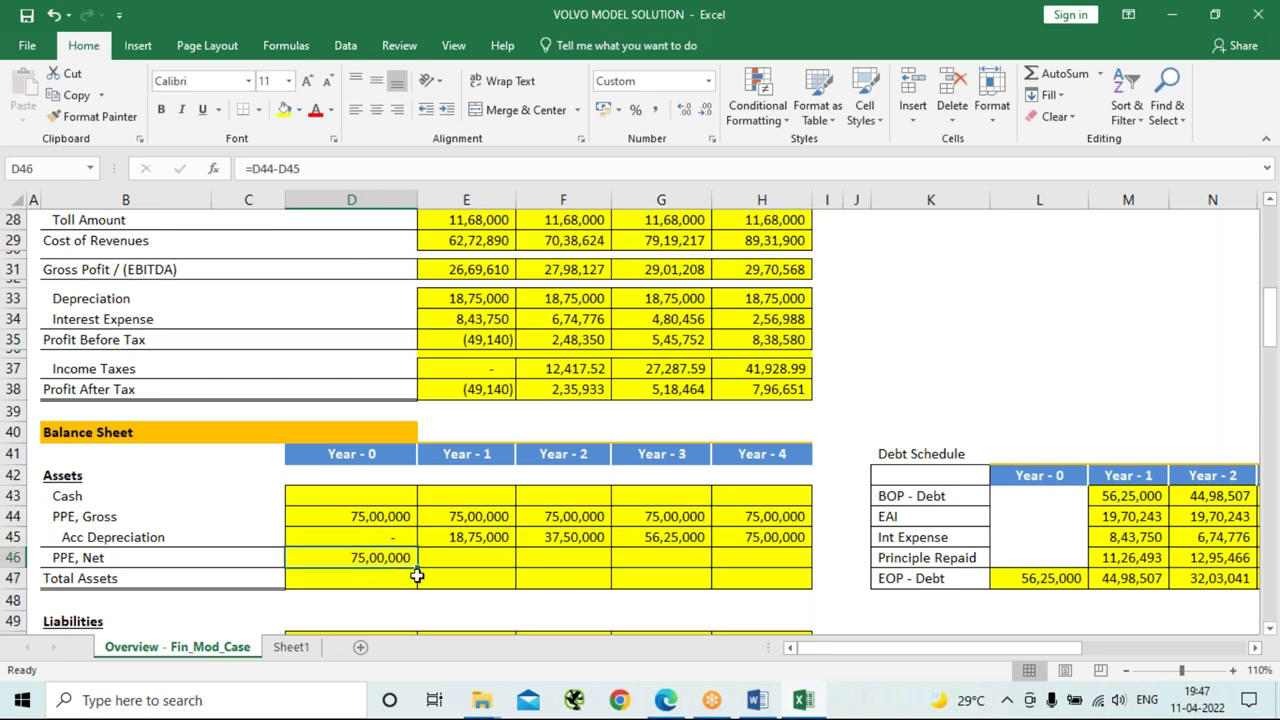
drag(418, 570, 755, 562)
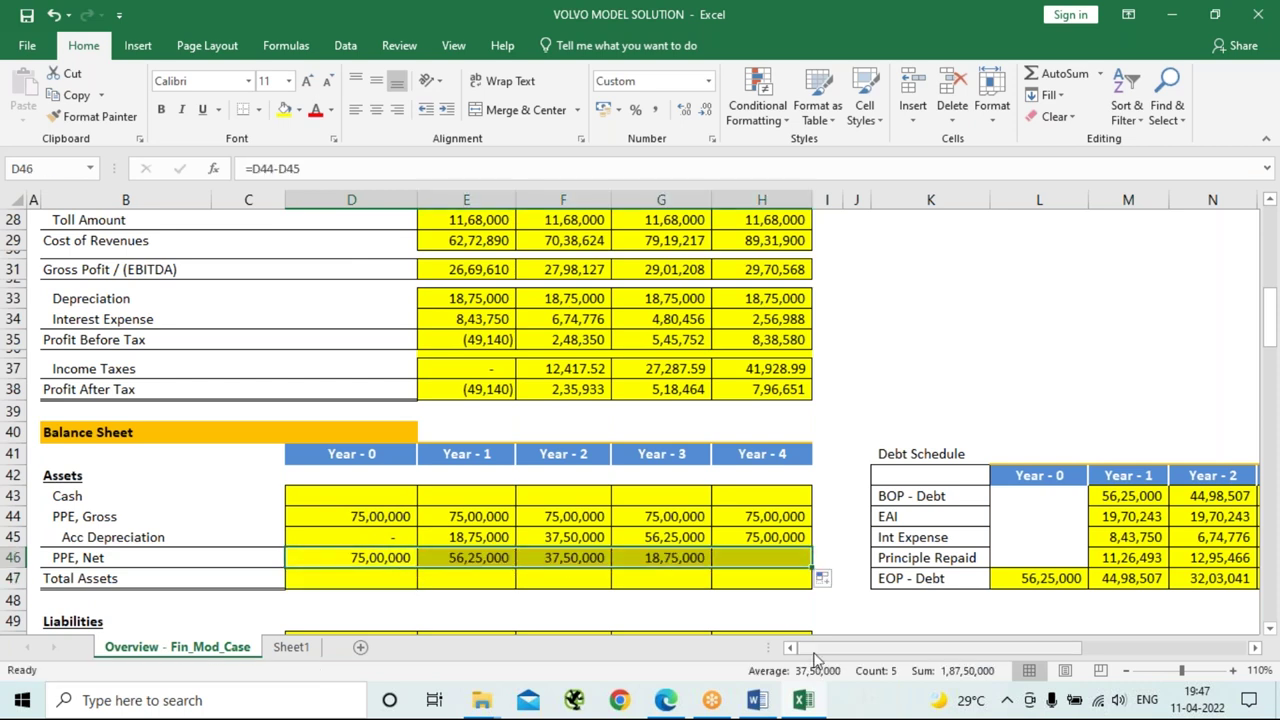
click(377, 583)
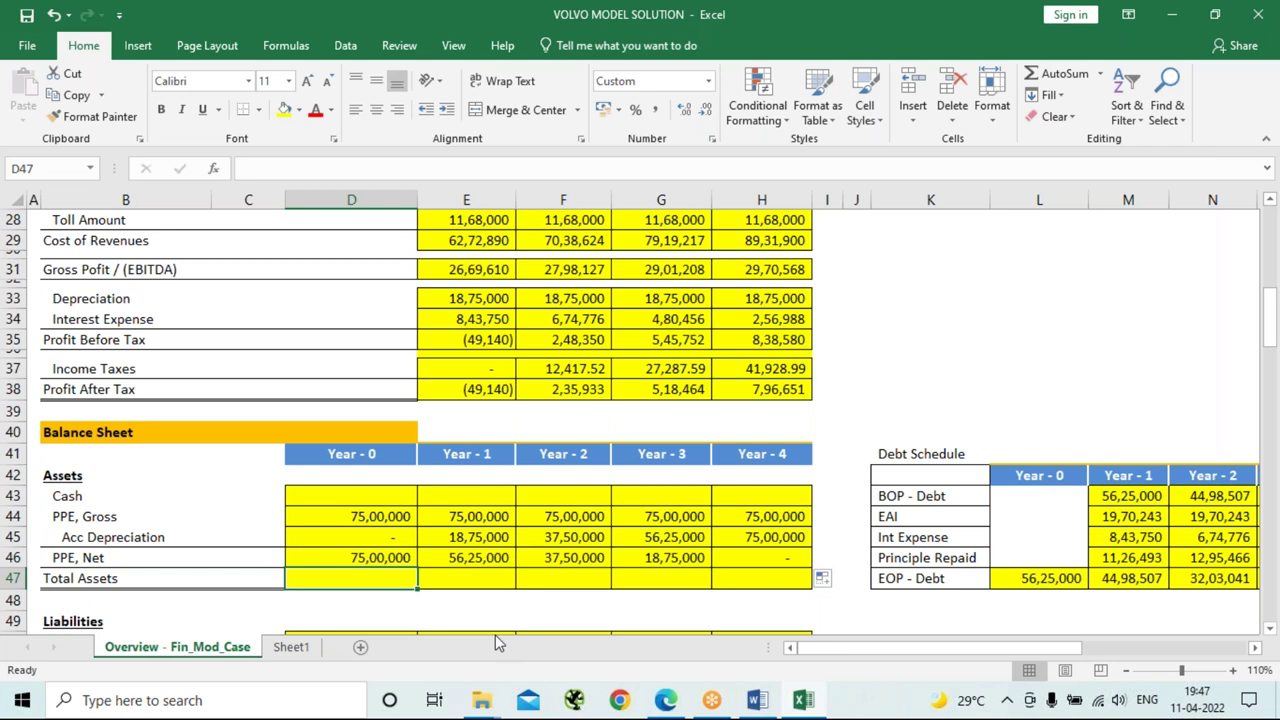
Enter =D43+D46 in D47 and fill the Total Assets formula across to H47.
text(=)
click(368, 490)
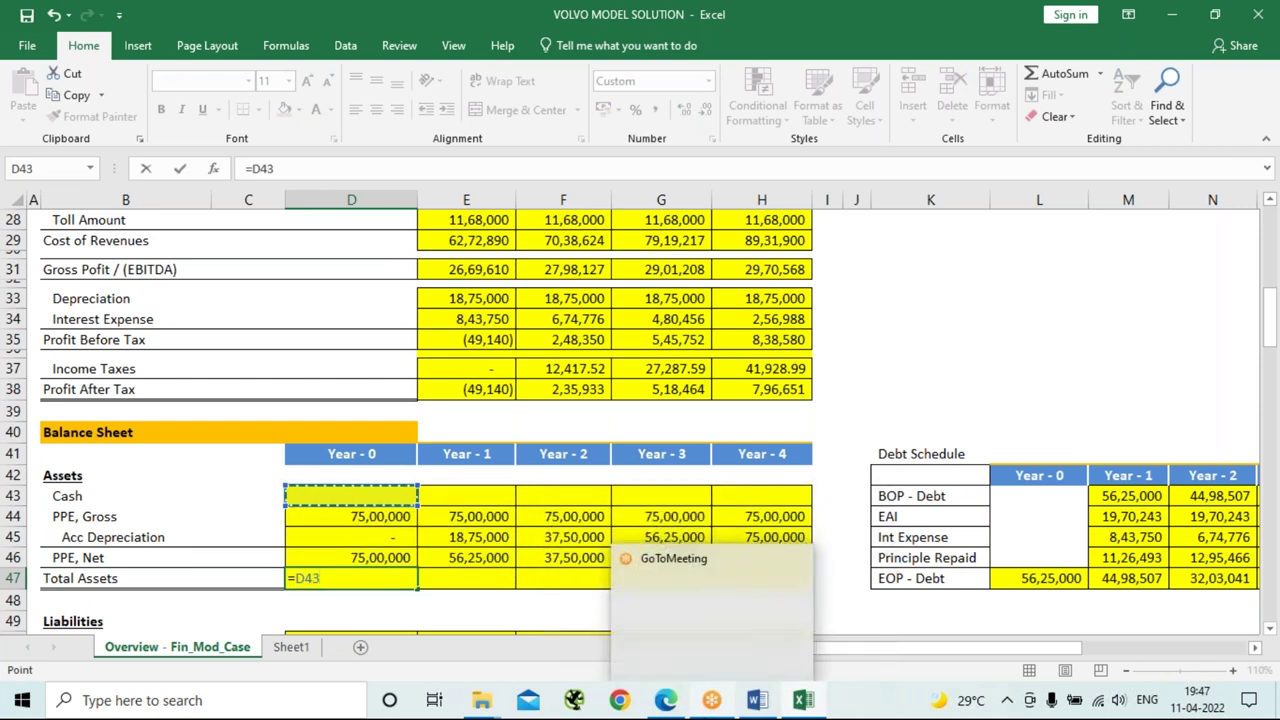
text(+)
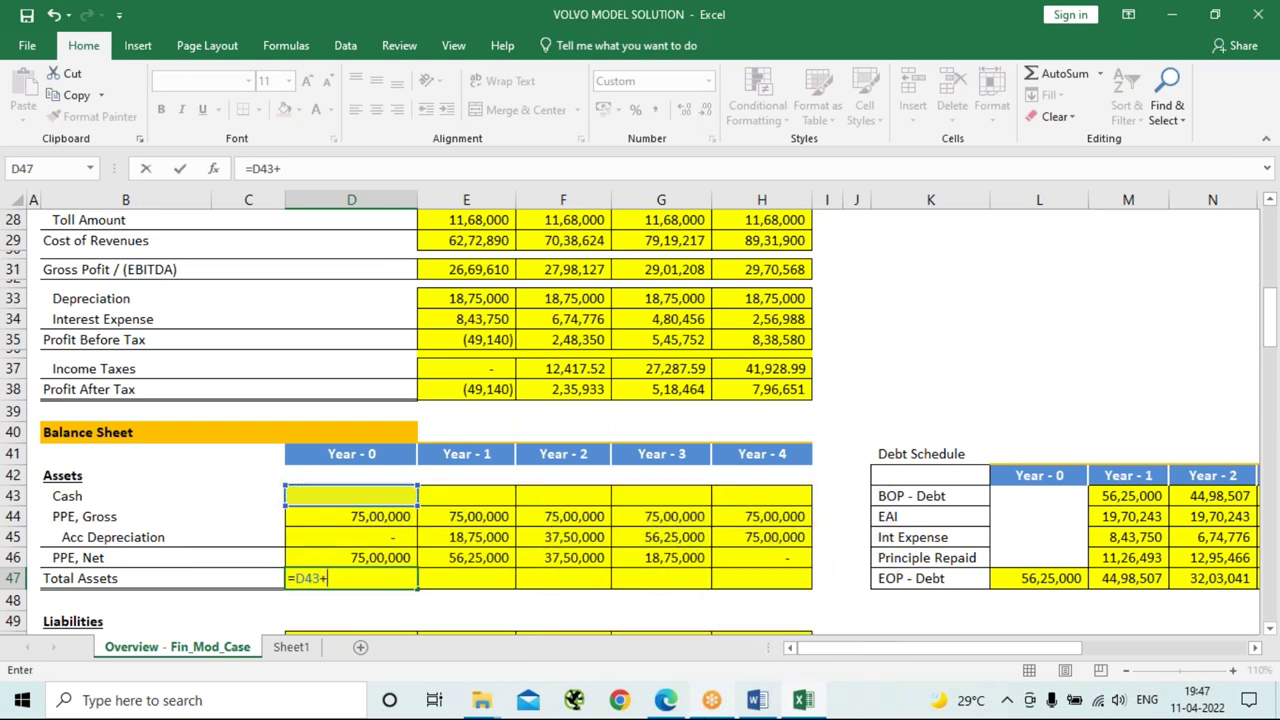
click(380, 557)
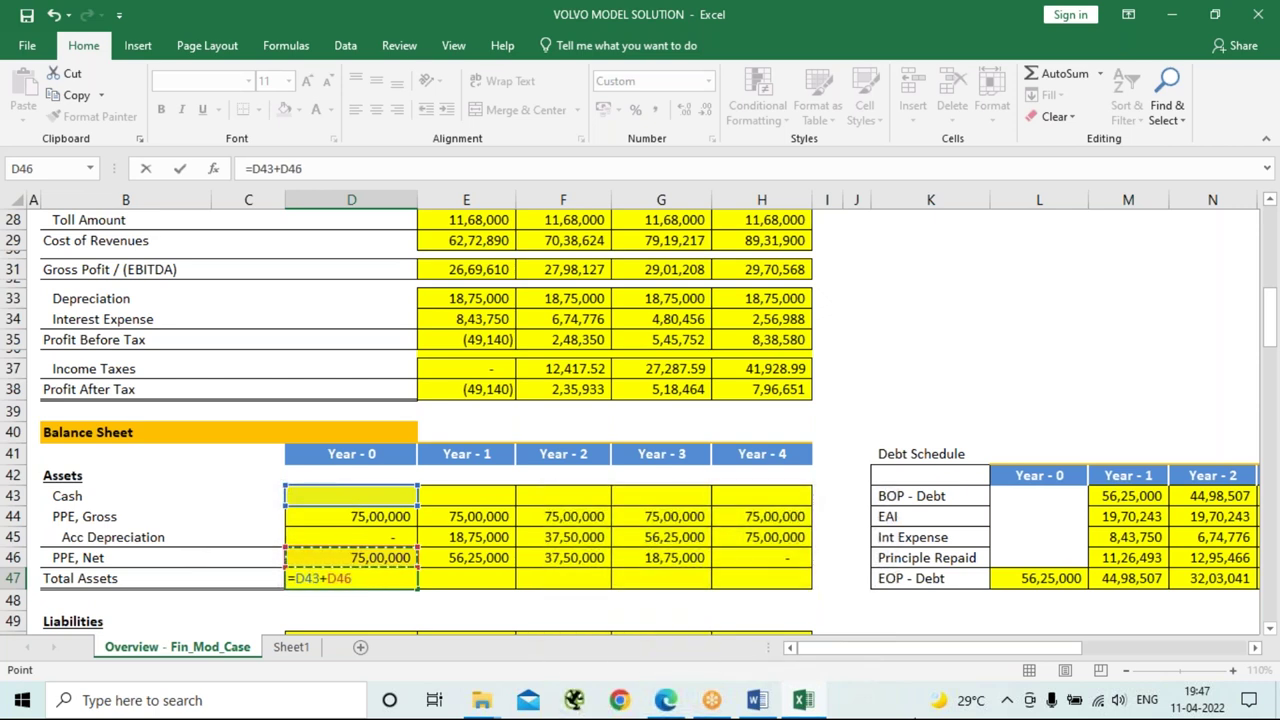
key(Return)
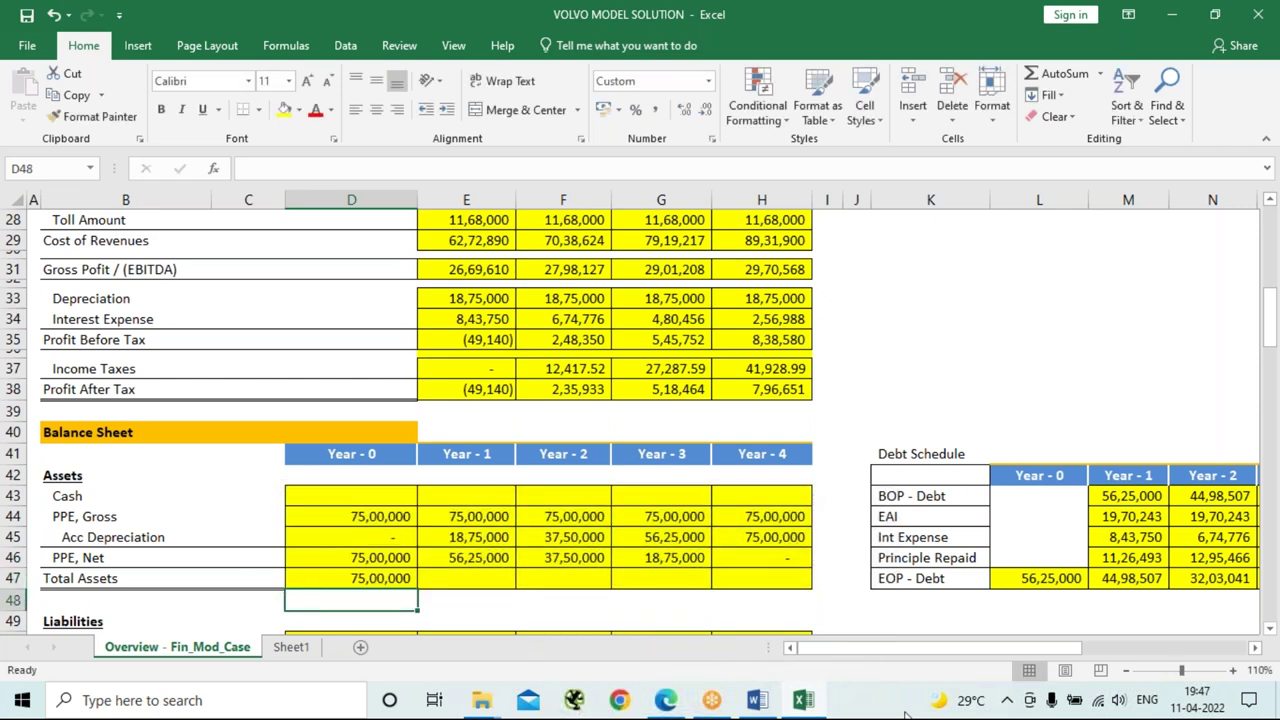
click(390, 578)
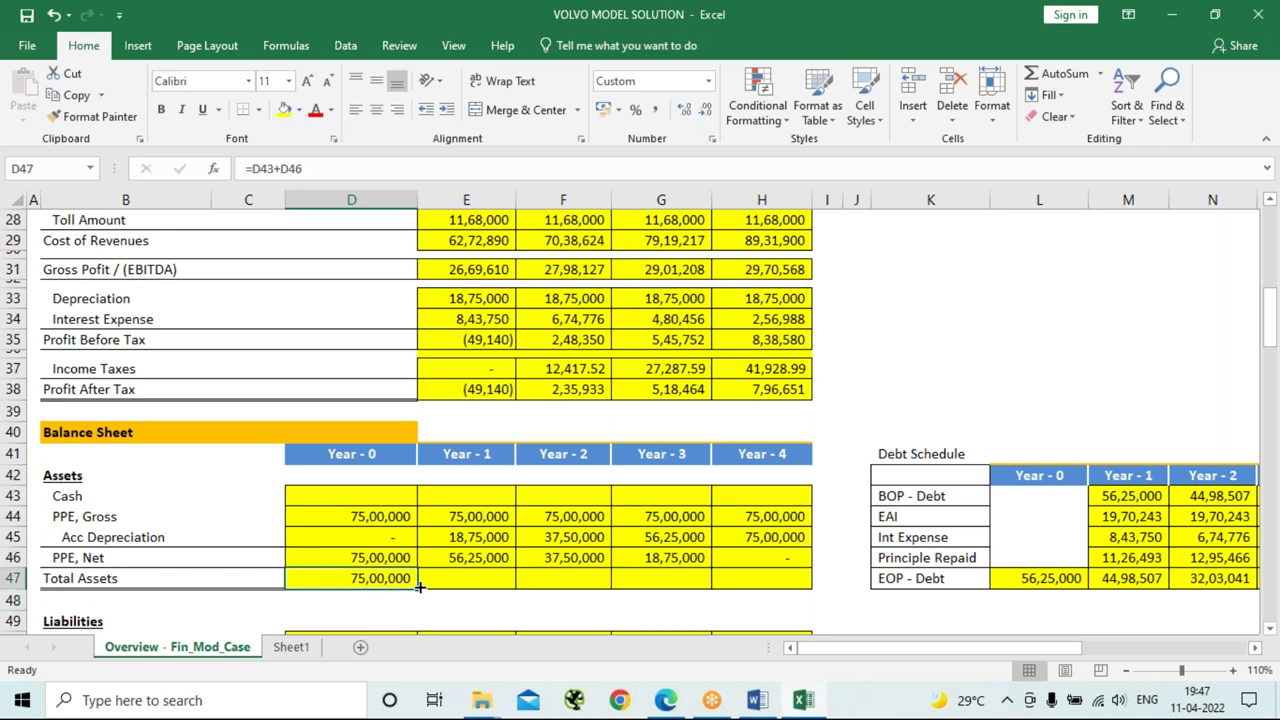
drag(417, 588, 760, 582)
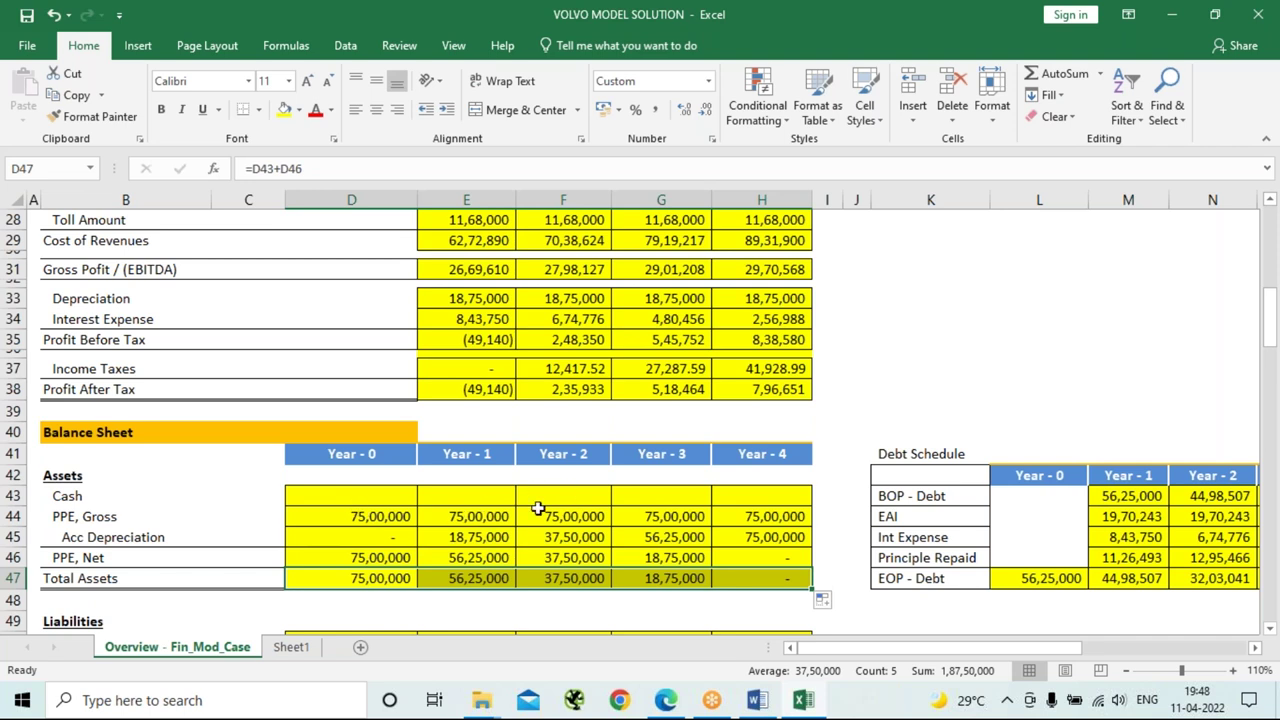
click(518, 621)
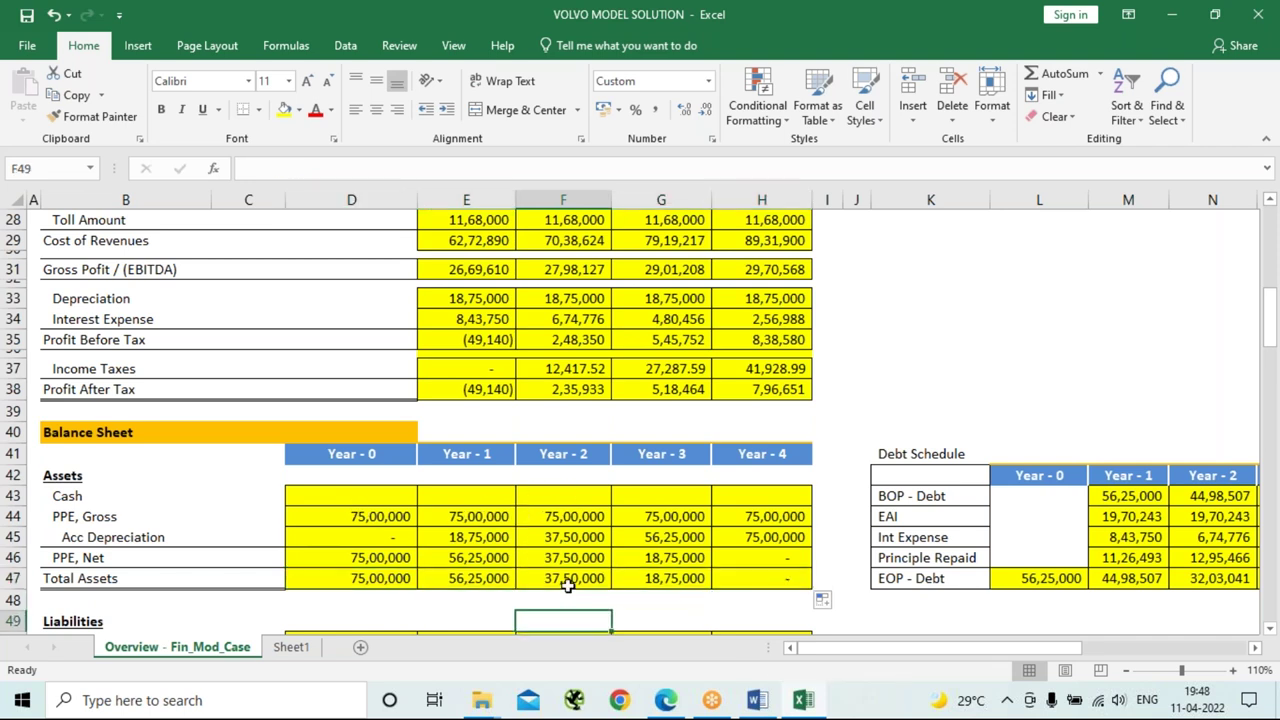
Scroll down to the Liabilities block and select the Year - 0 Debt cell D50.
scroll(566, 582, down, 2)
scroll(567, 585, down, 1)
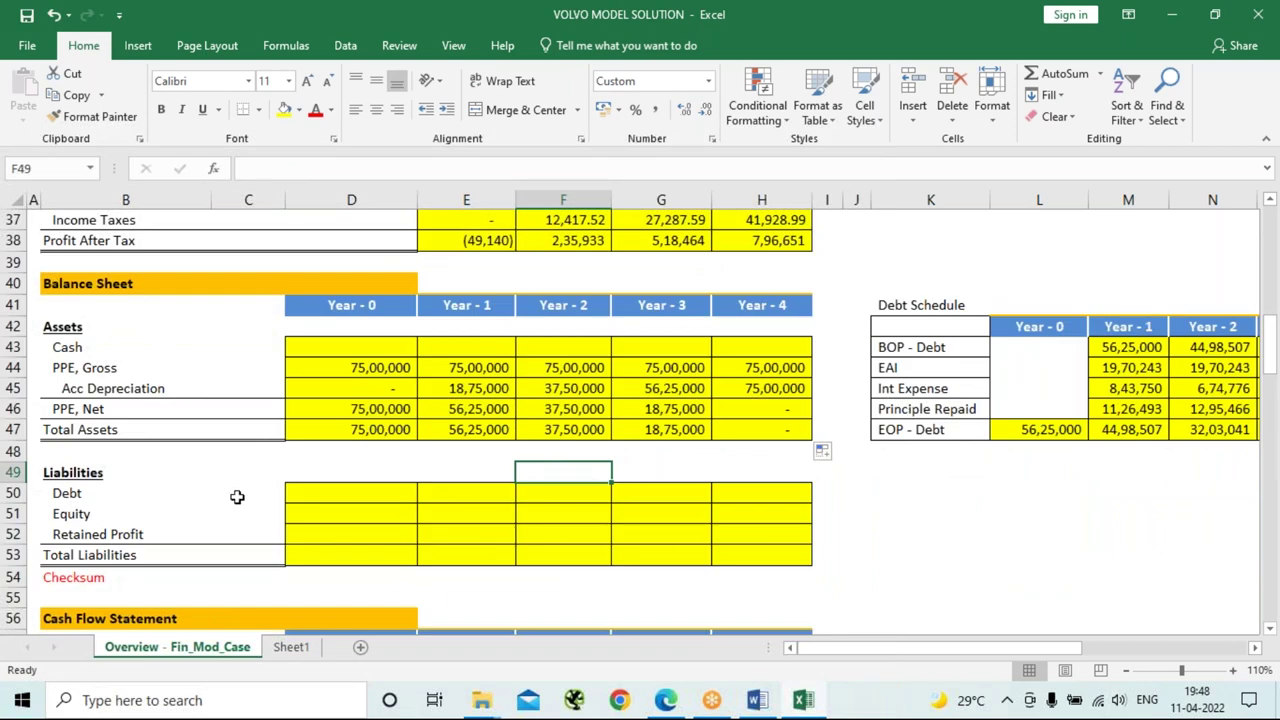
click(361, 494)
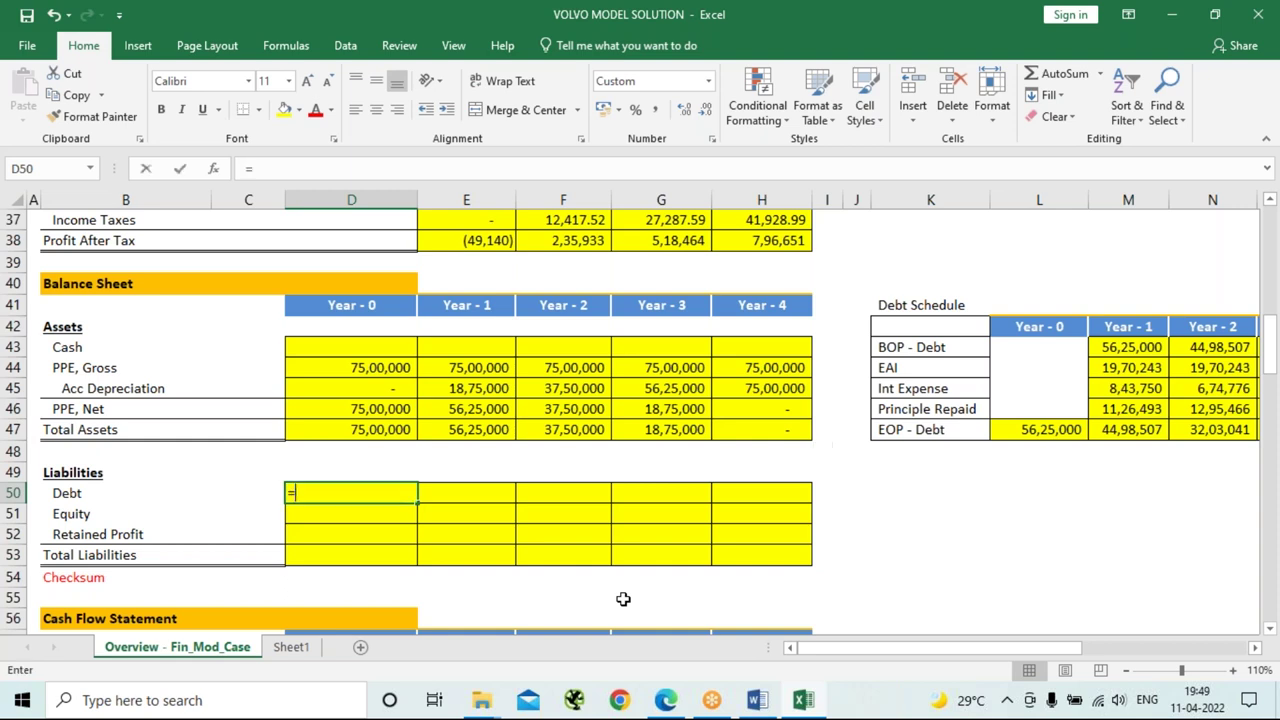
Link D50 to the Debt Schedule's EOP - Debt (L47), fill to H50, and check E50:G50.
text(=)
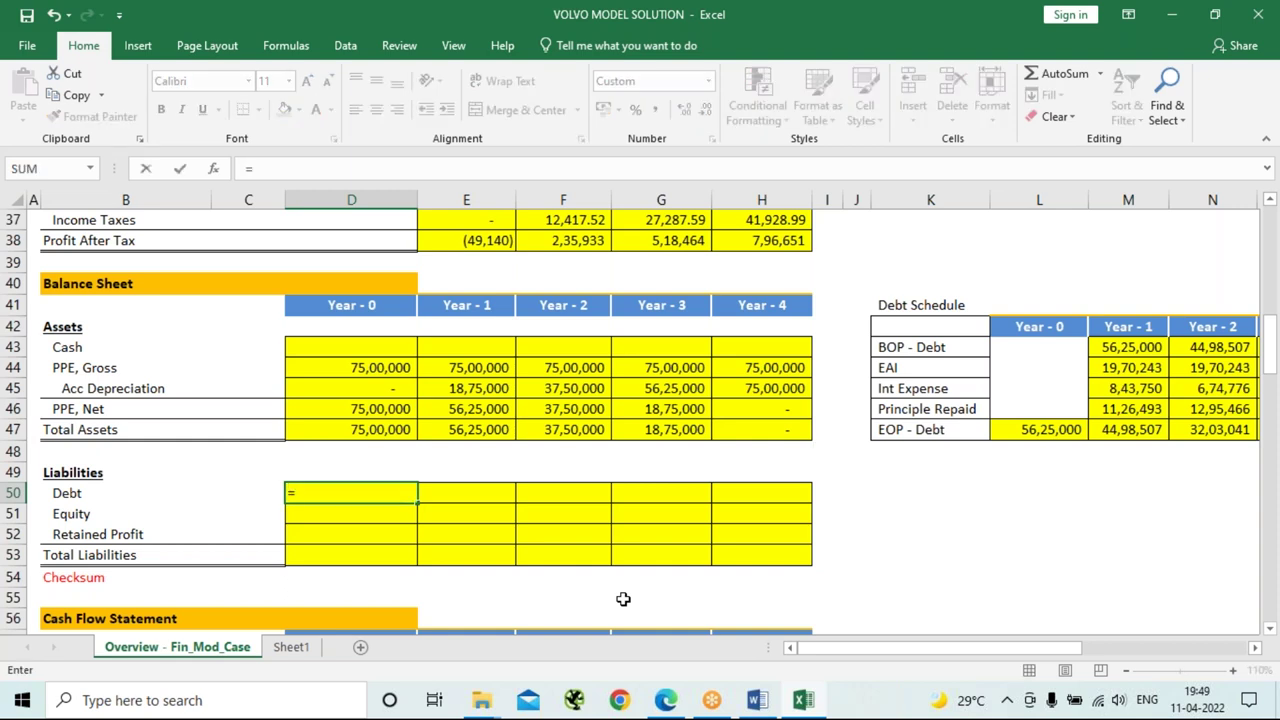
click(1027, 432)
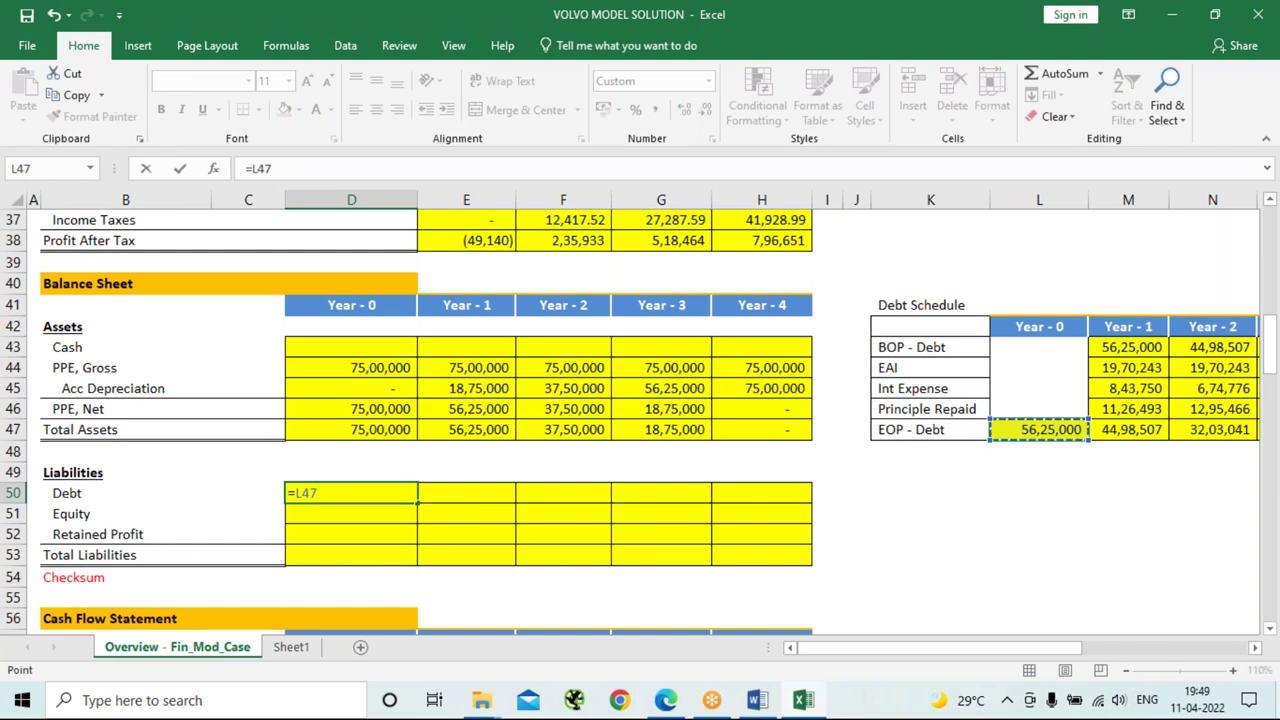
key(Return)
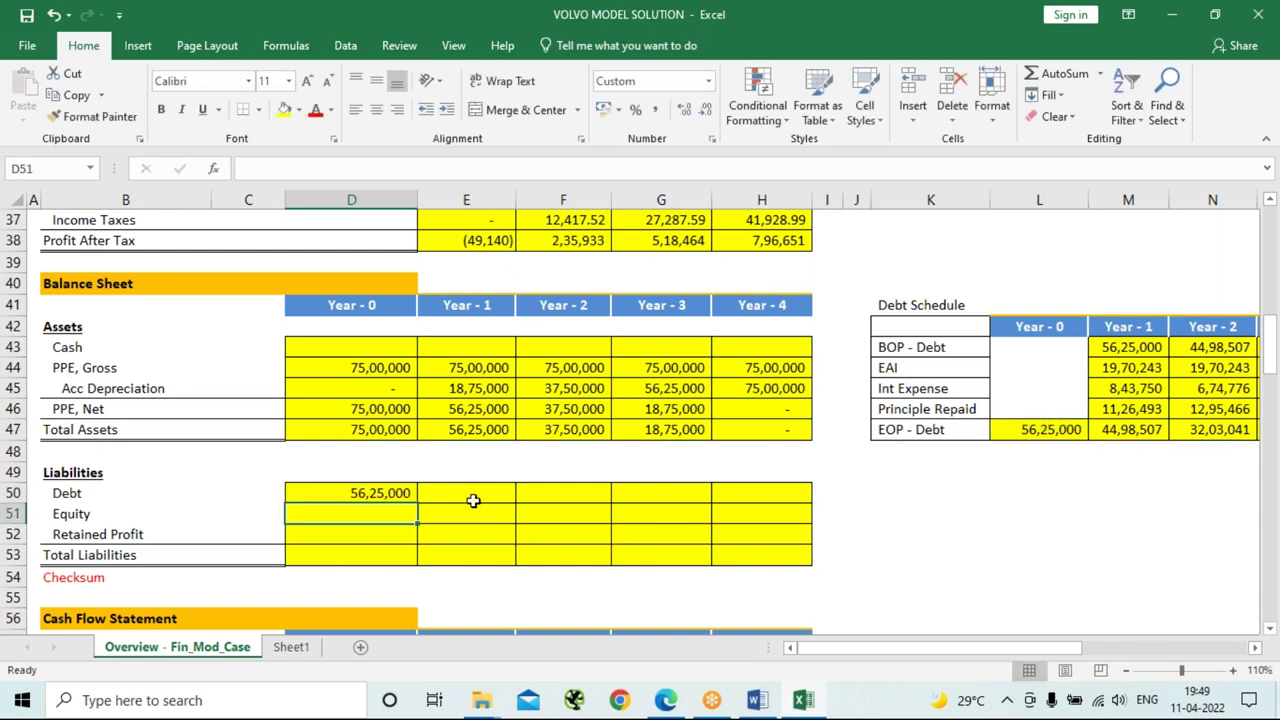
click(403, 494)
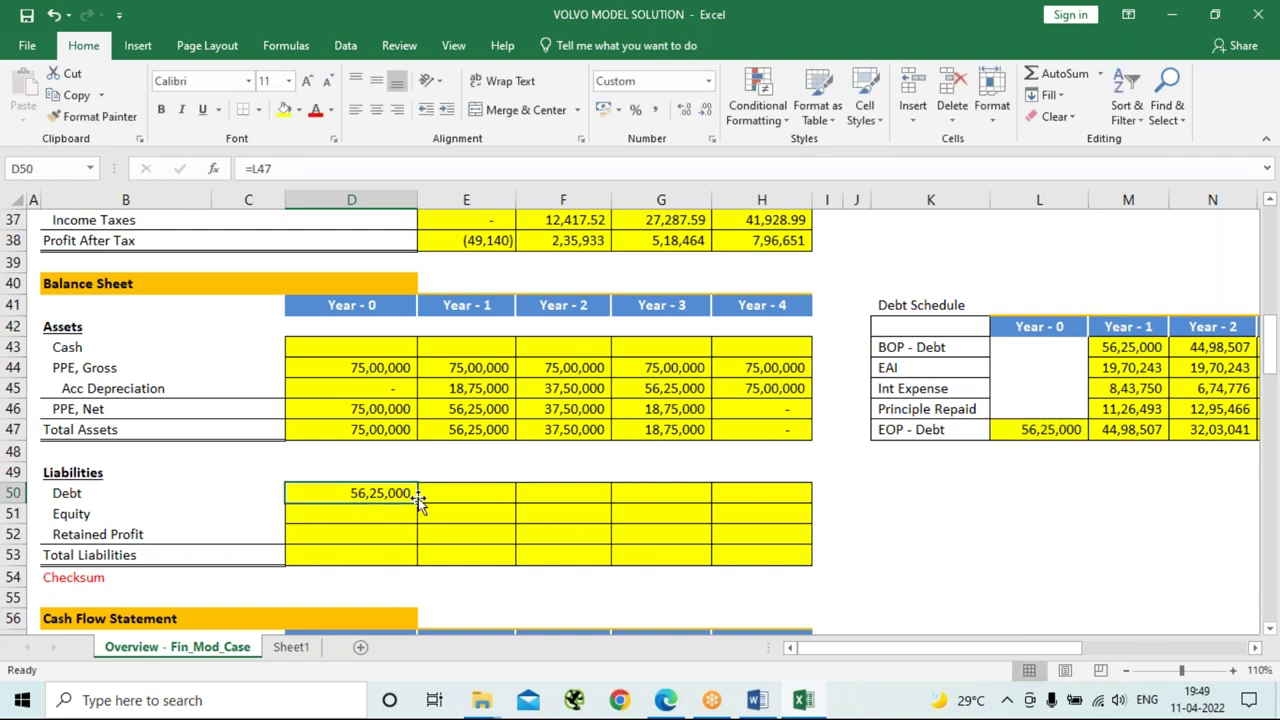
drag(419, 505, 785, 507)
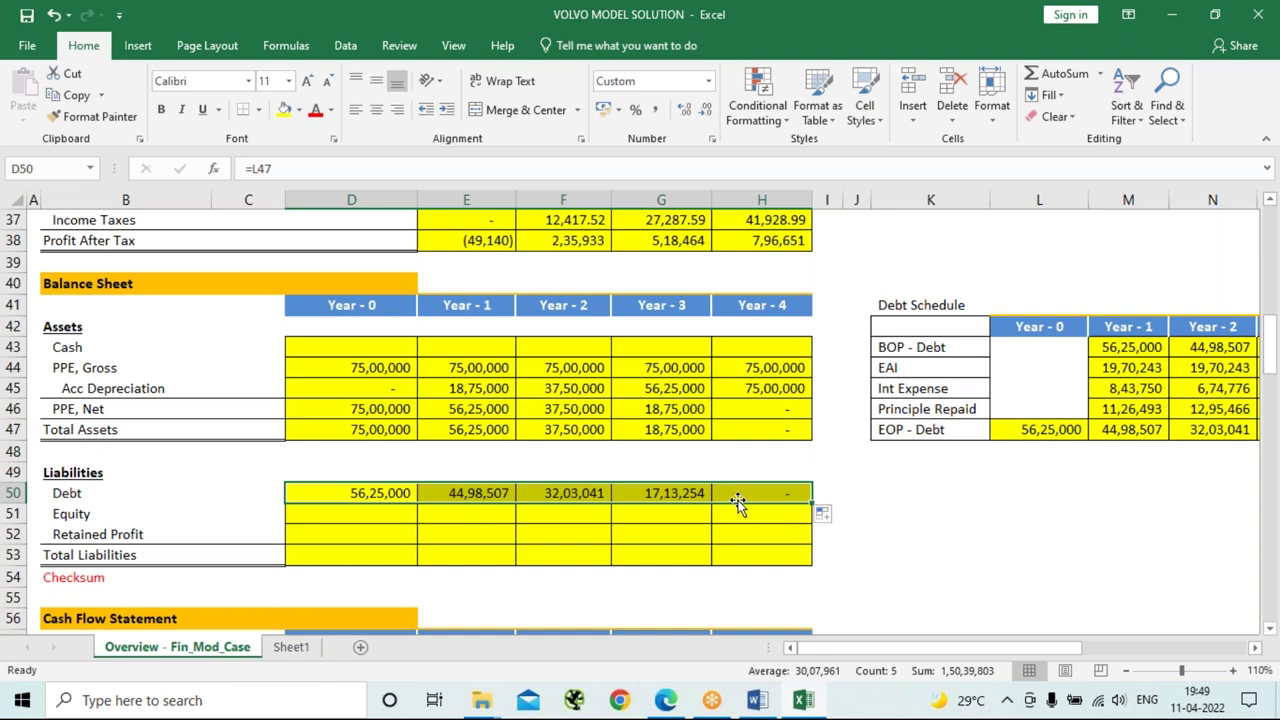
click(914, 553)
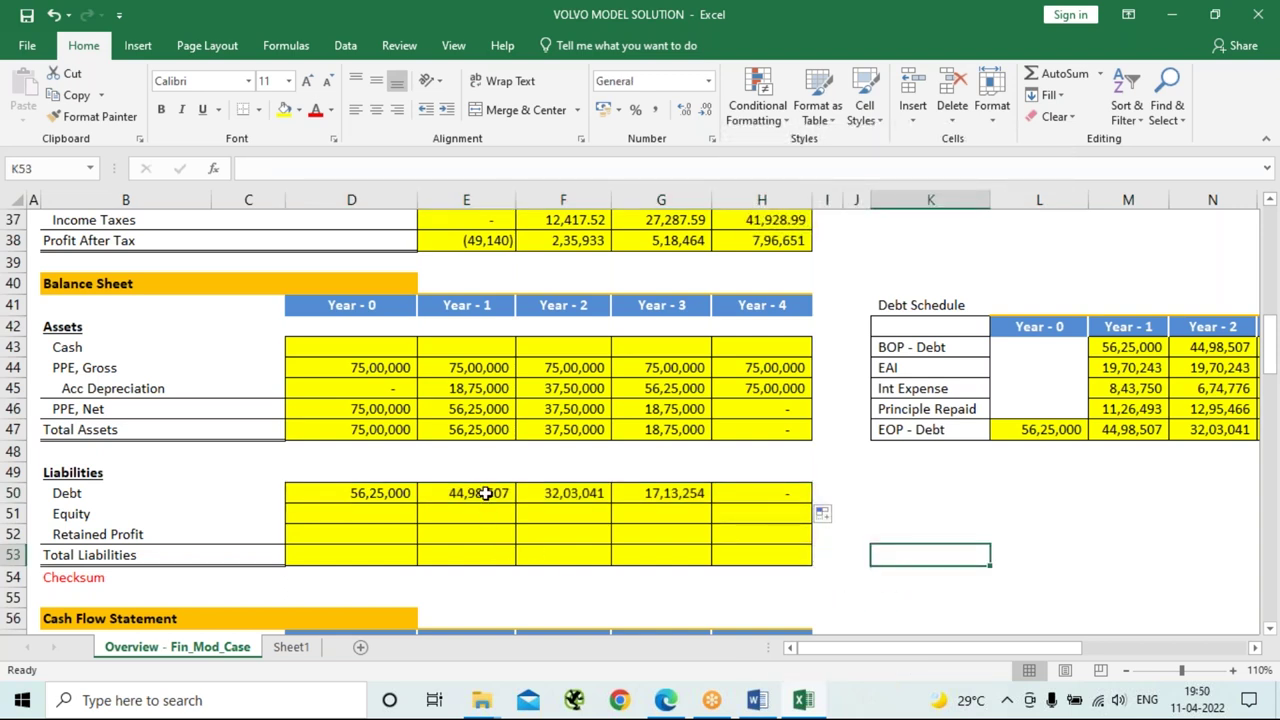
drag(485, 493, 672, 493)
click(908, 493)
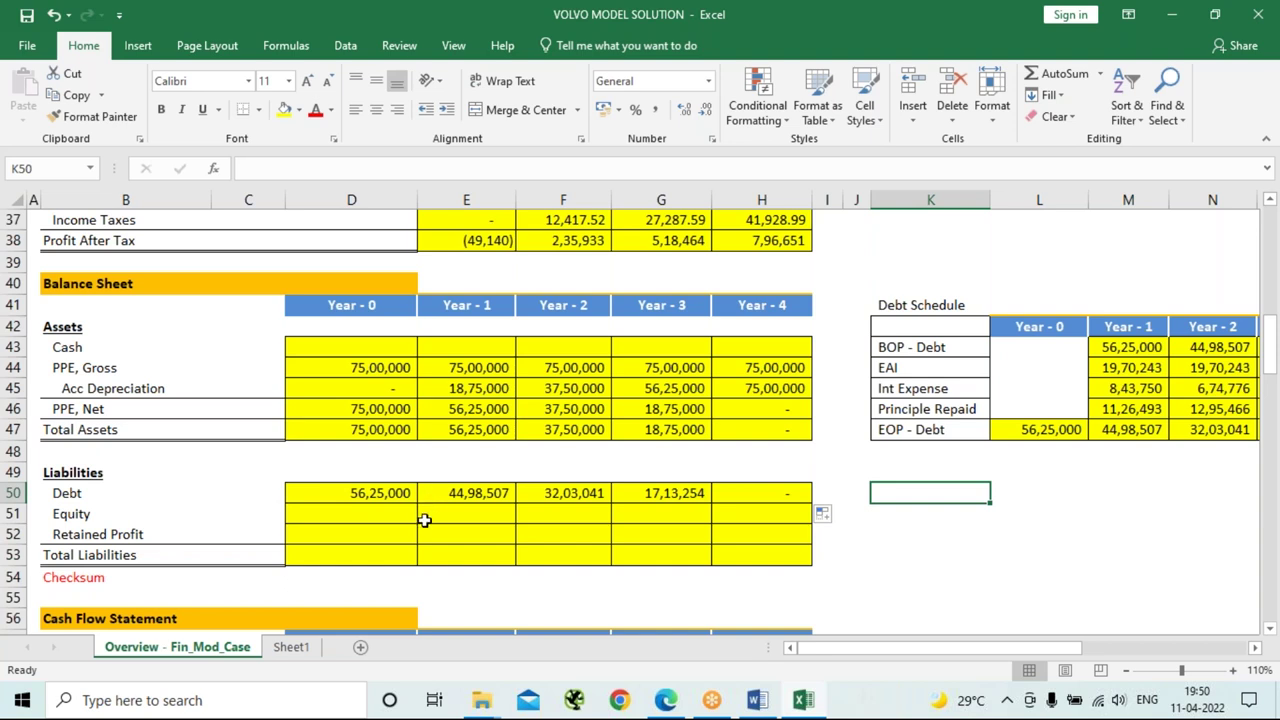
click(380, 499)
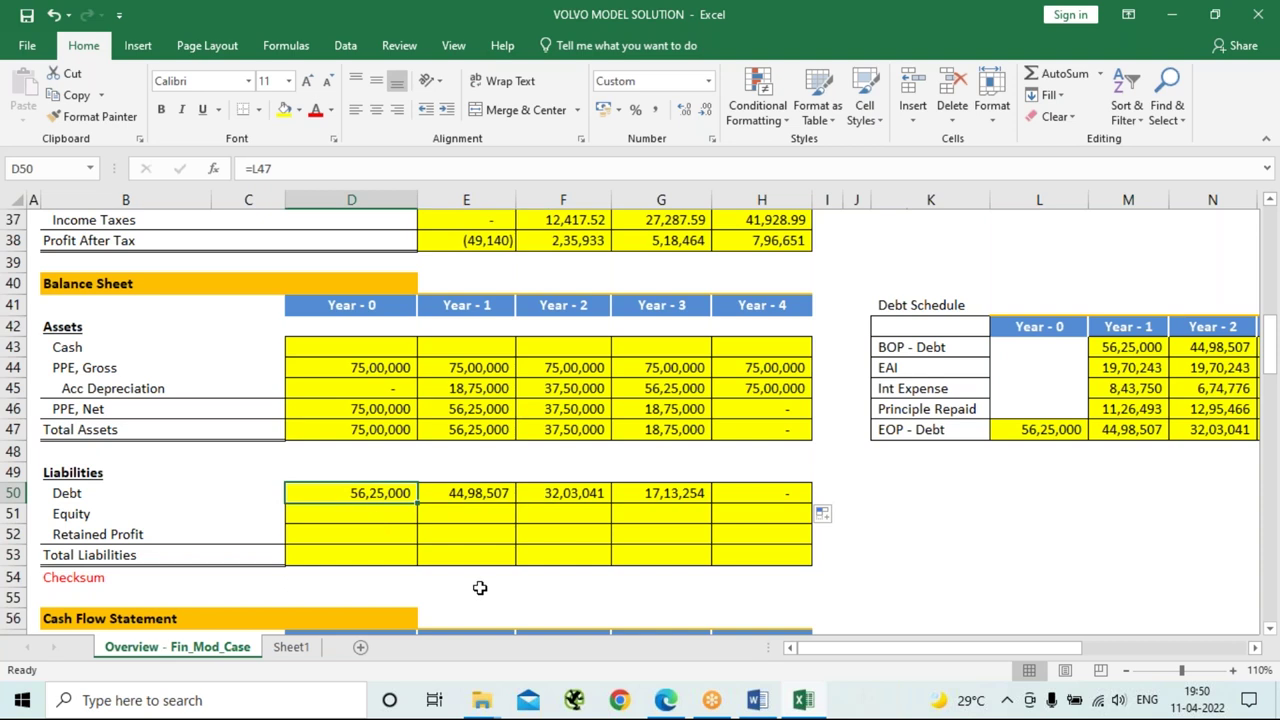
click(380, 514)
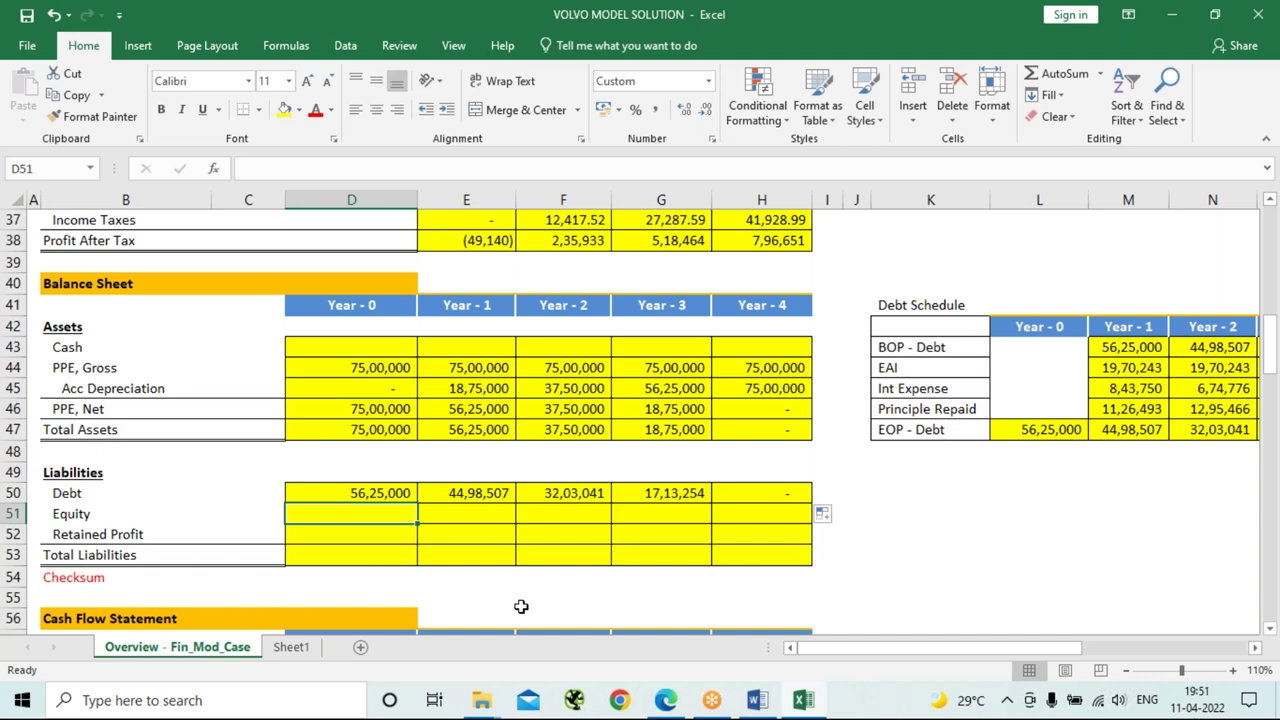
text(=)
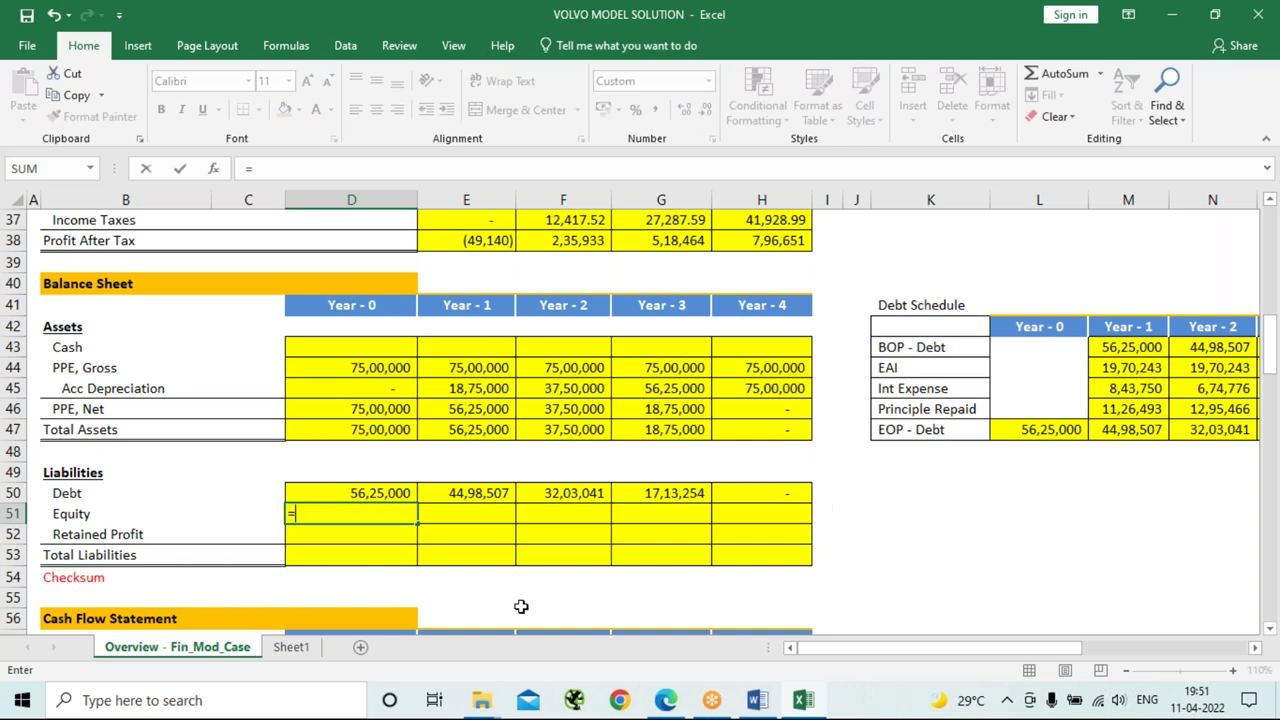
text(750000)
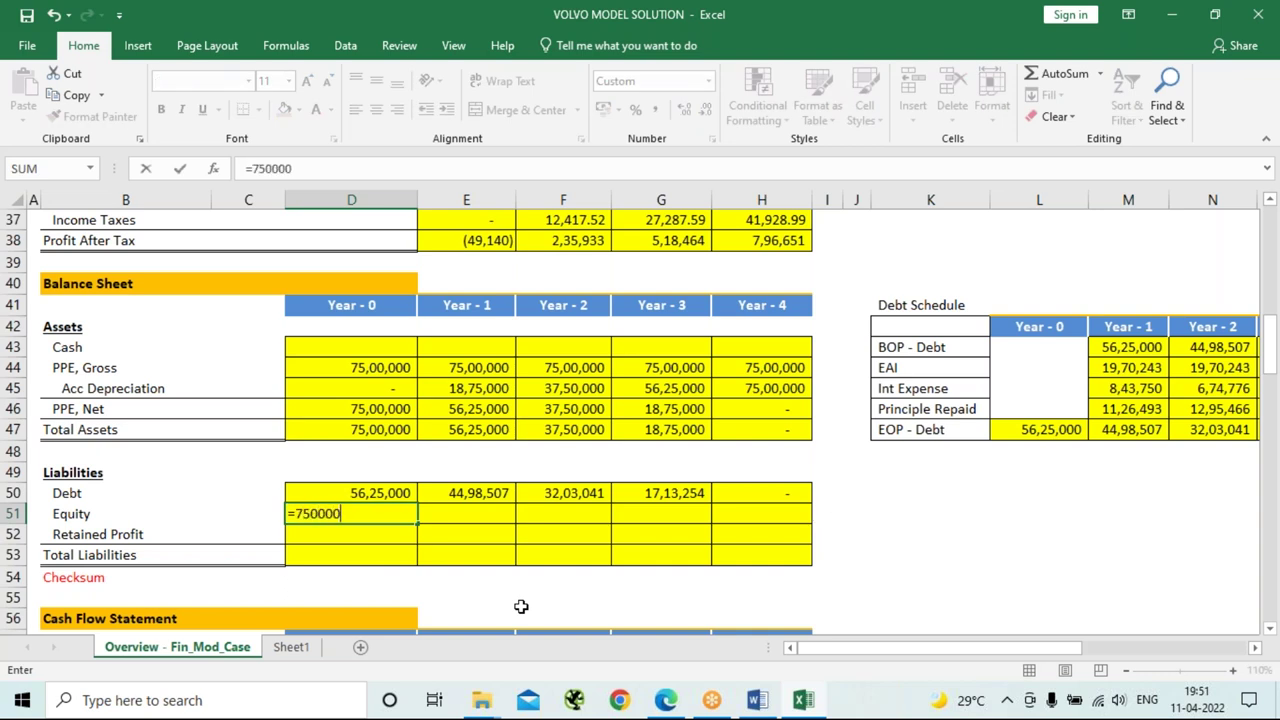
text(0*25)
Correct Year - 0 Equity to 7500000*25% (18,75,000) and copy it across to H51.
key(ctrl+f)
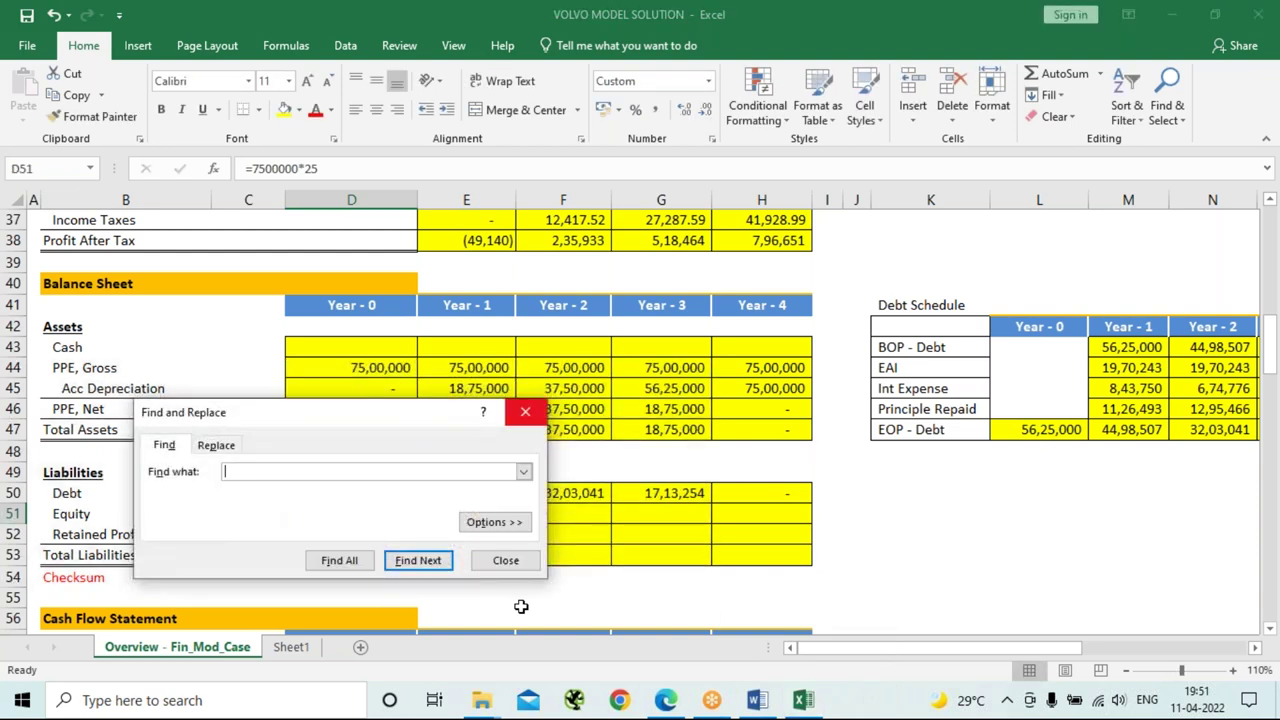
click(525, 411)
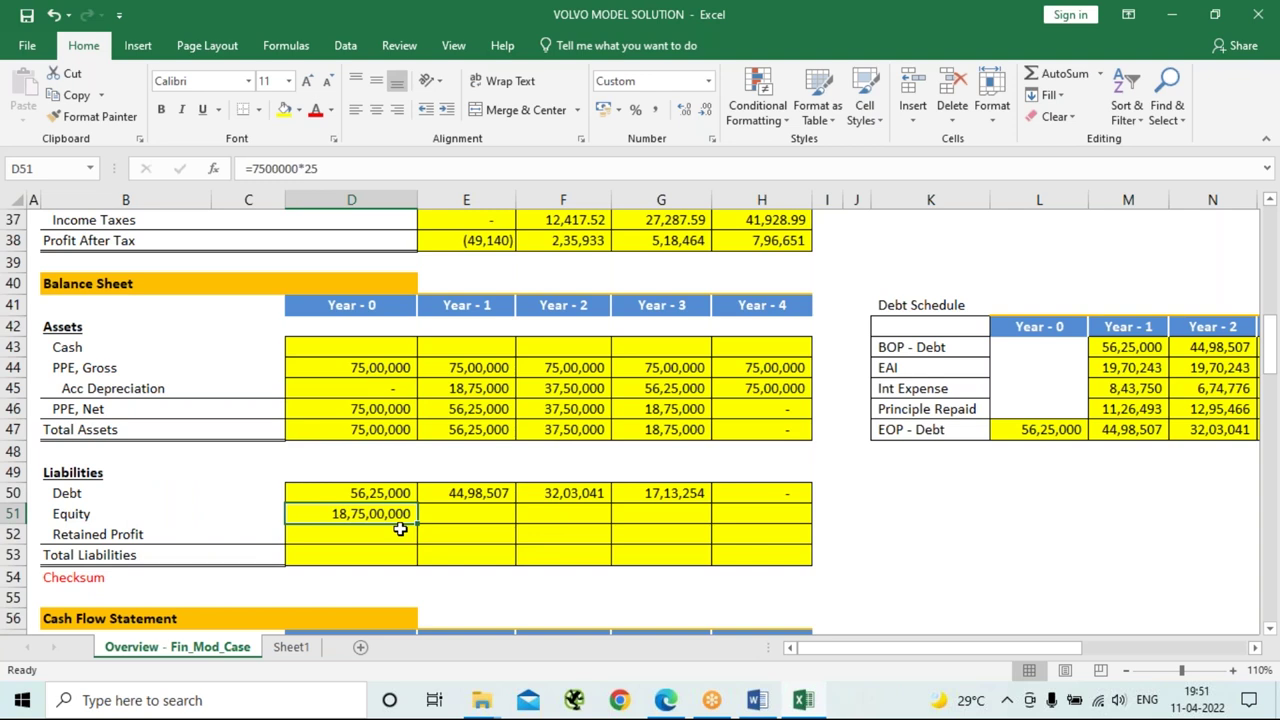
click(353, 166)
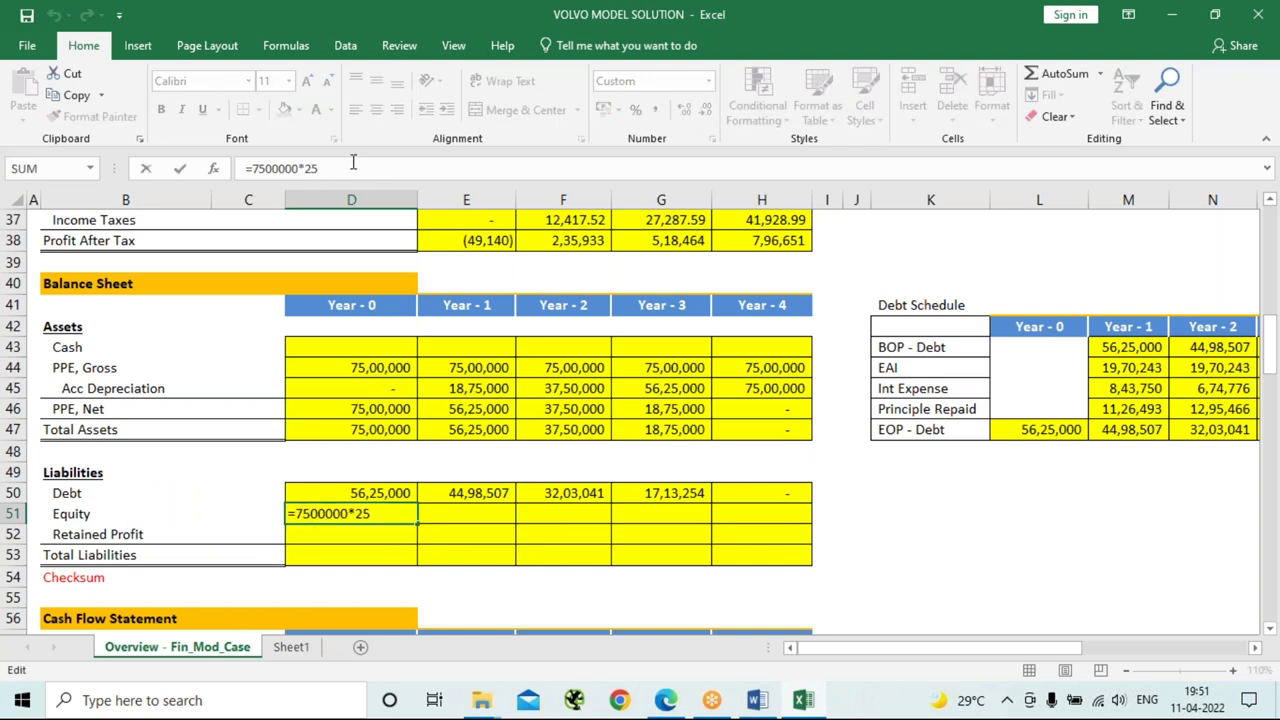
text(%)
key(Return)
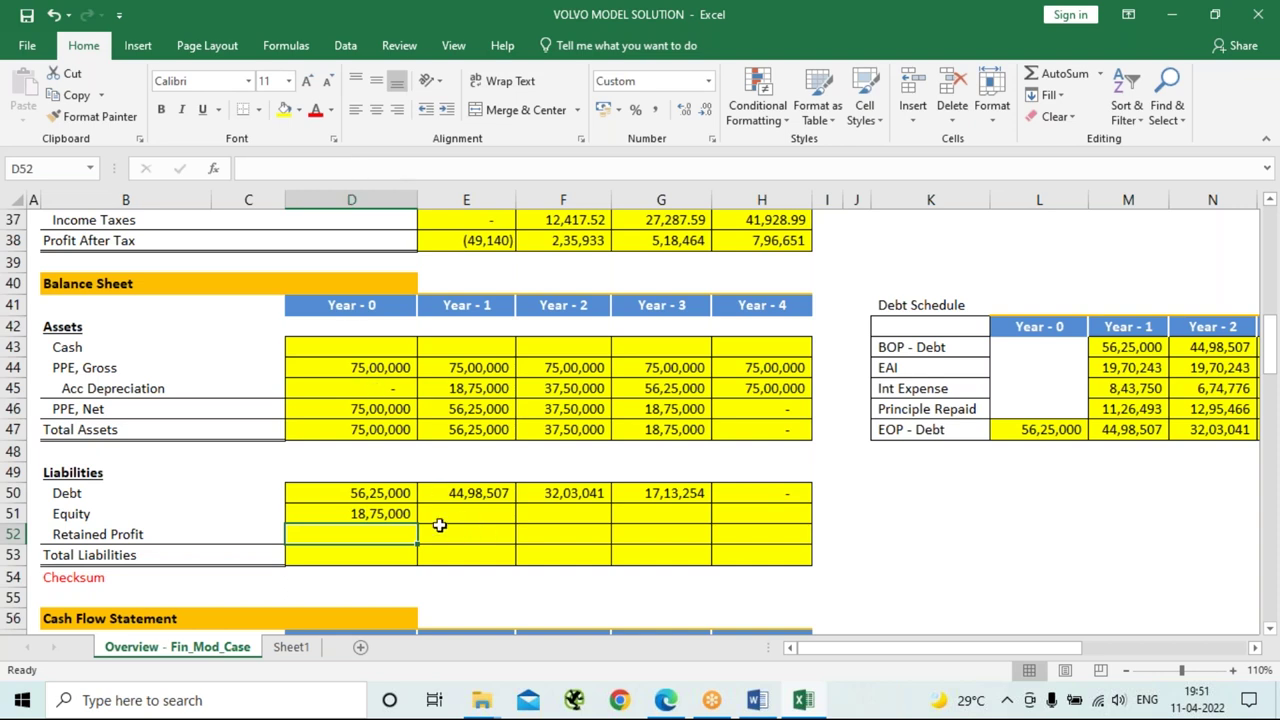
click(366, 514)
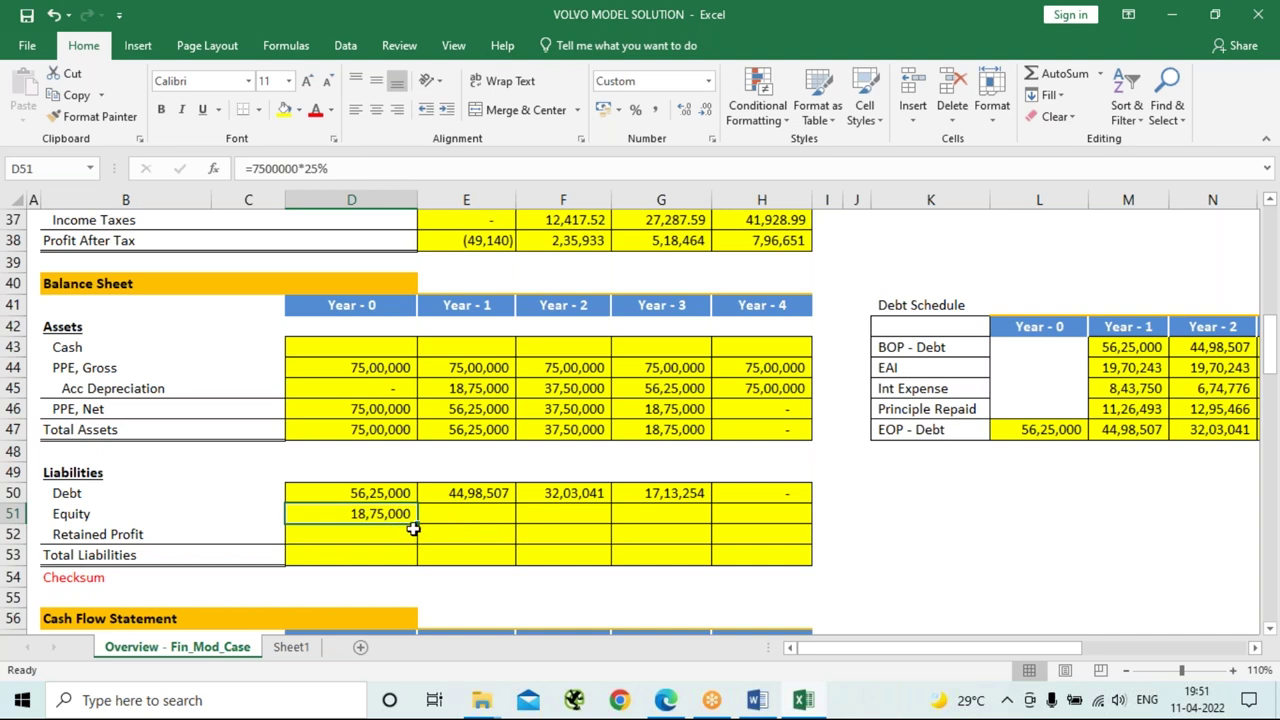
drag(417, 525, 800, 524)
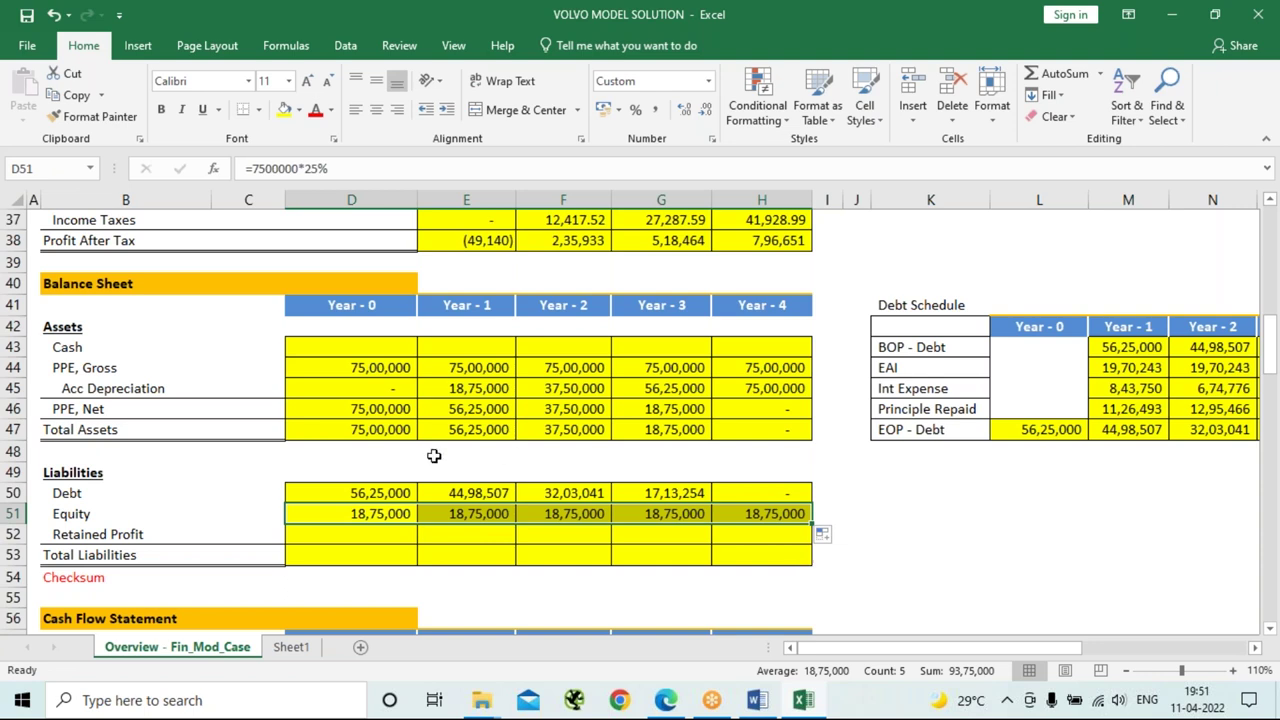
click(337, 537)
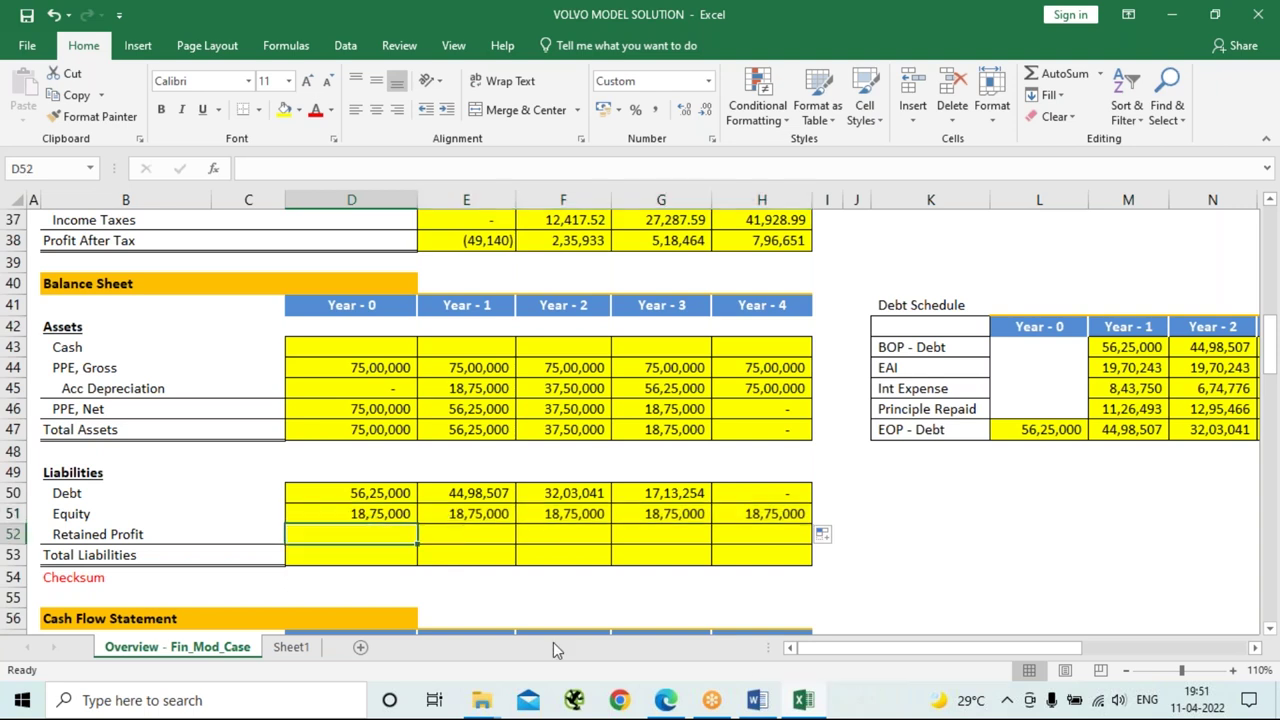
Enter 0 retained profit in D52 and =E38+D52 in E52.
text(=)
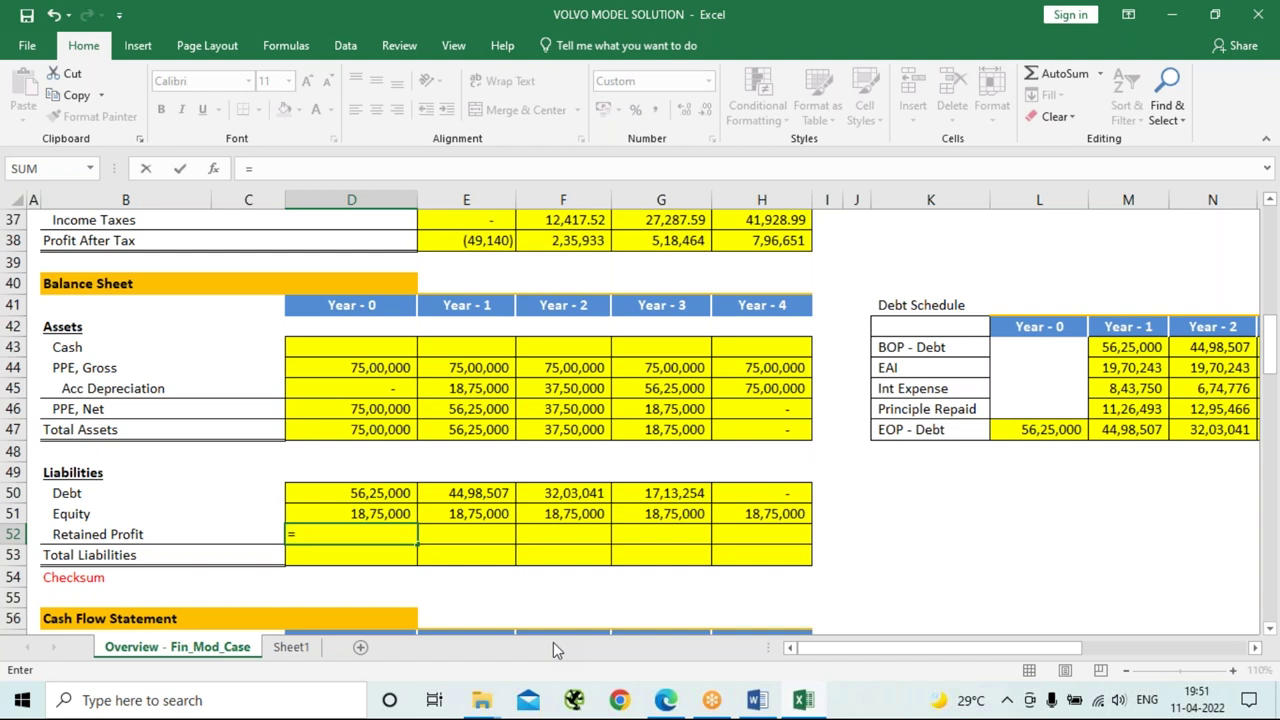
key(BackSpace)
text(0)
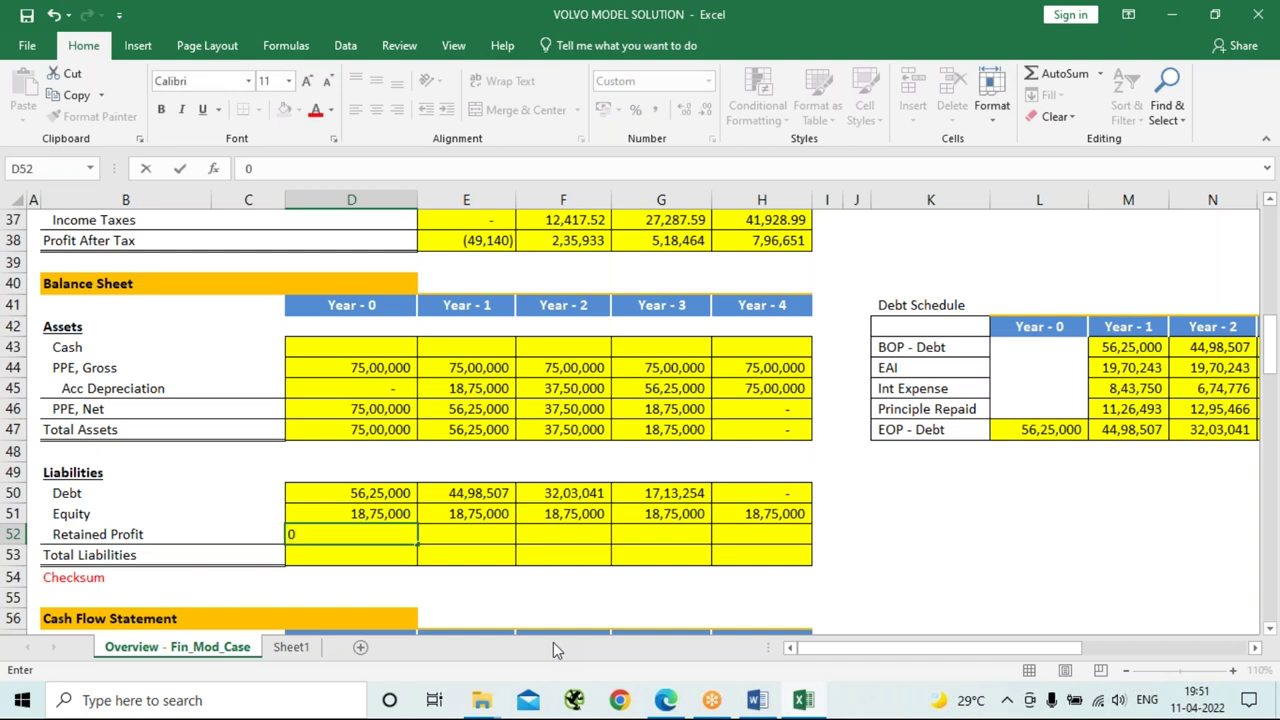
key(Tab)
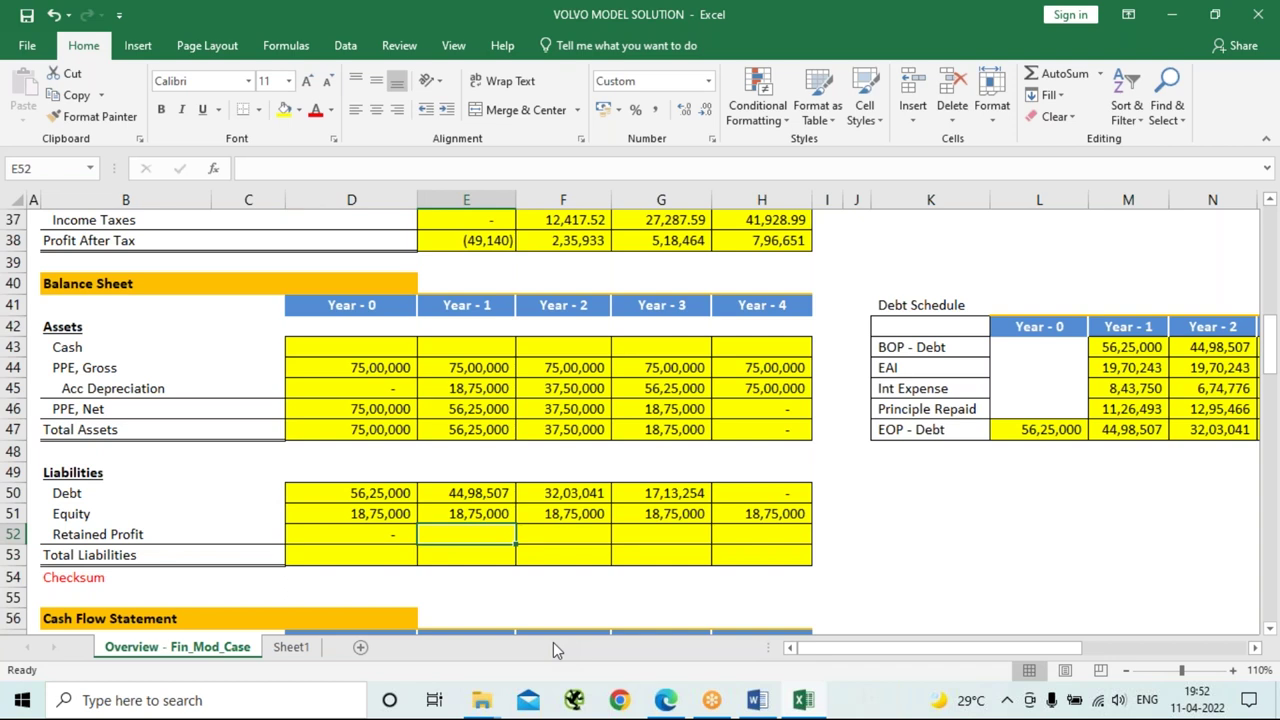
text(=)
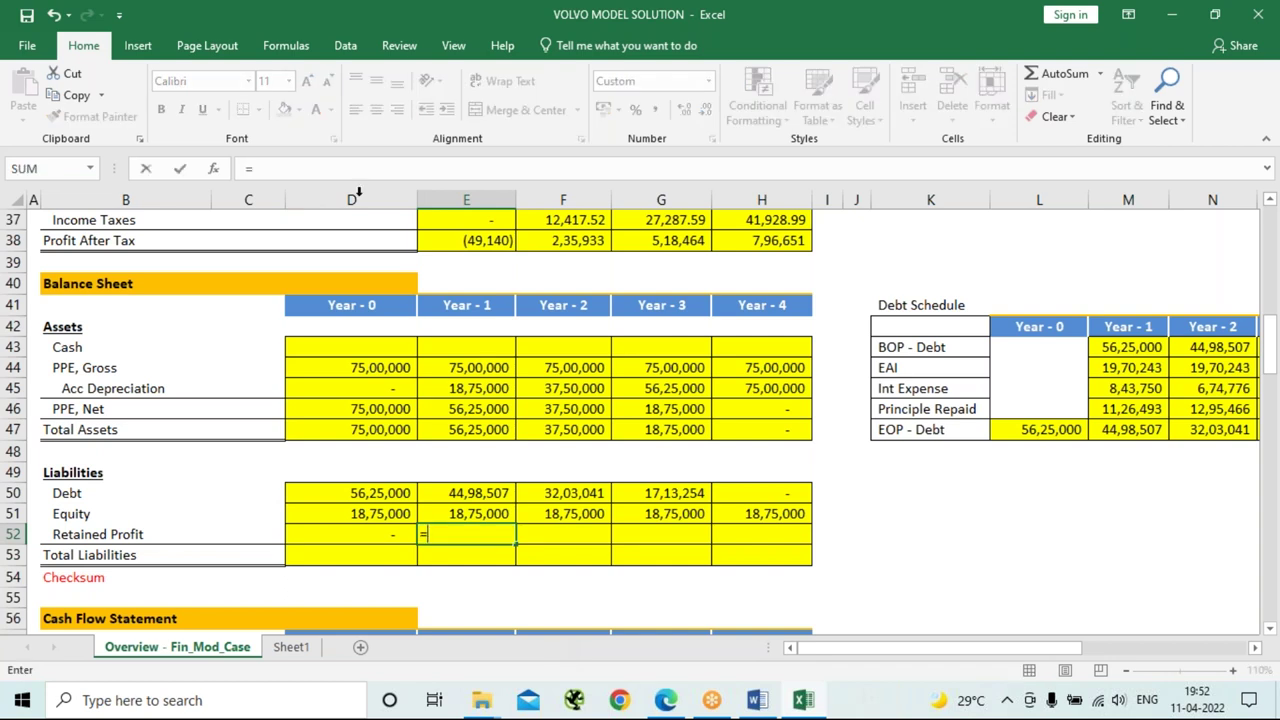
click(478, 245)
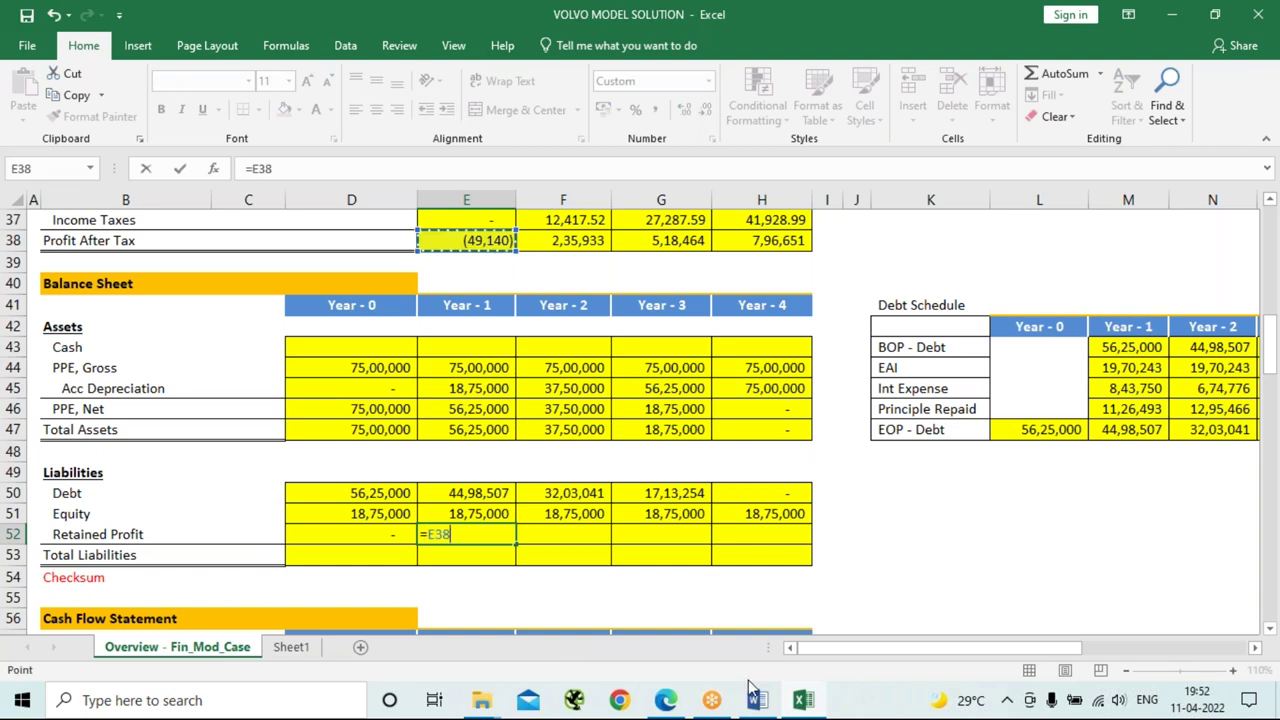
text(+)
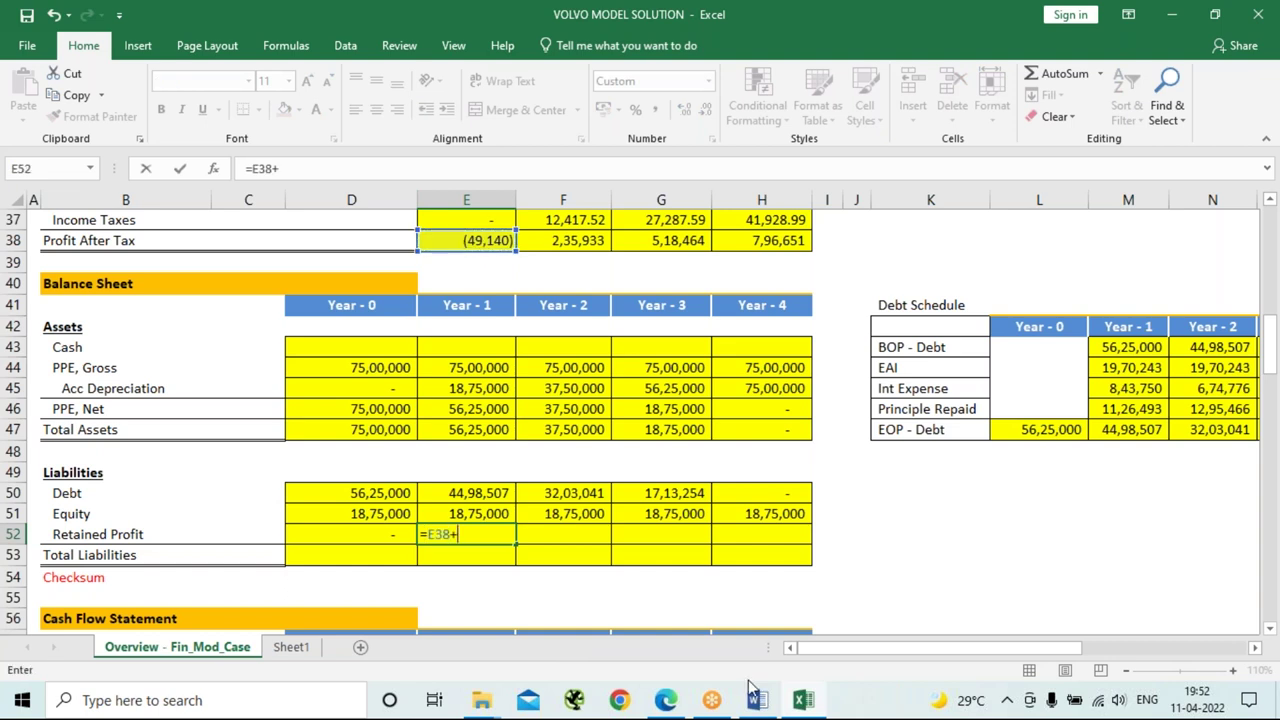
key(Left)
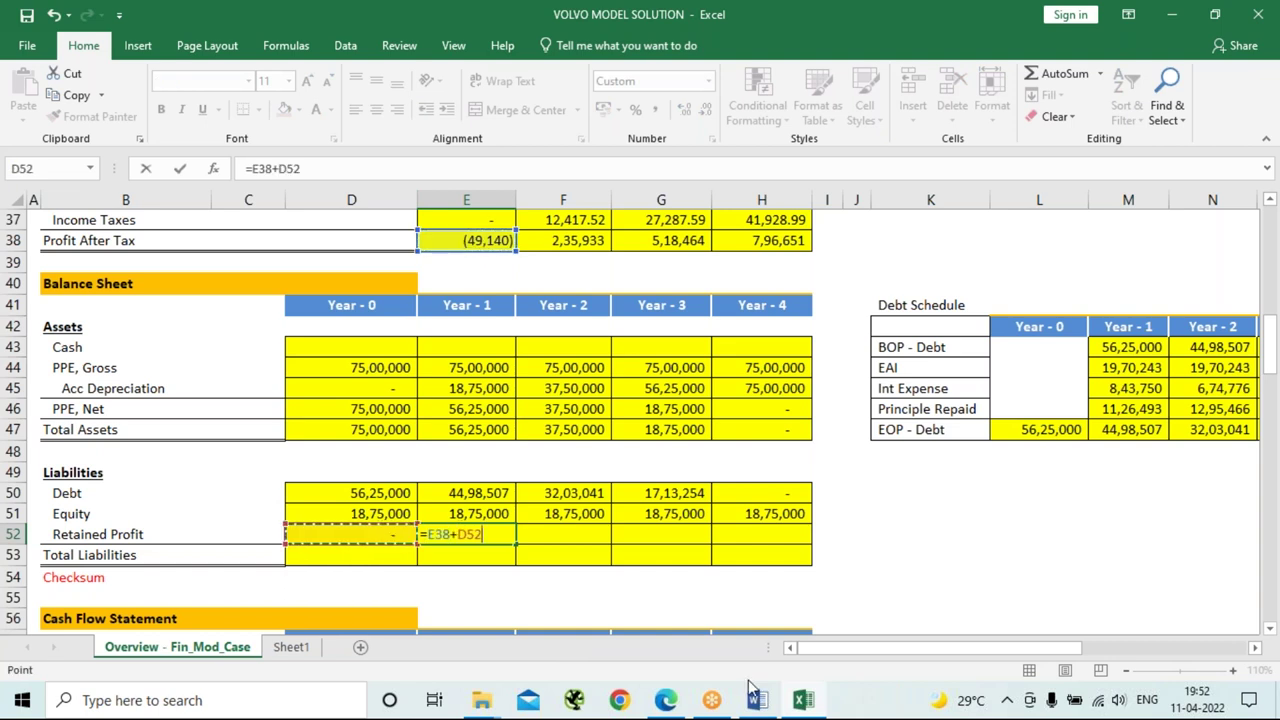
key(Return)
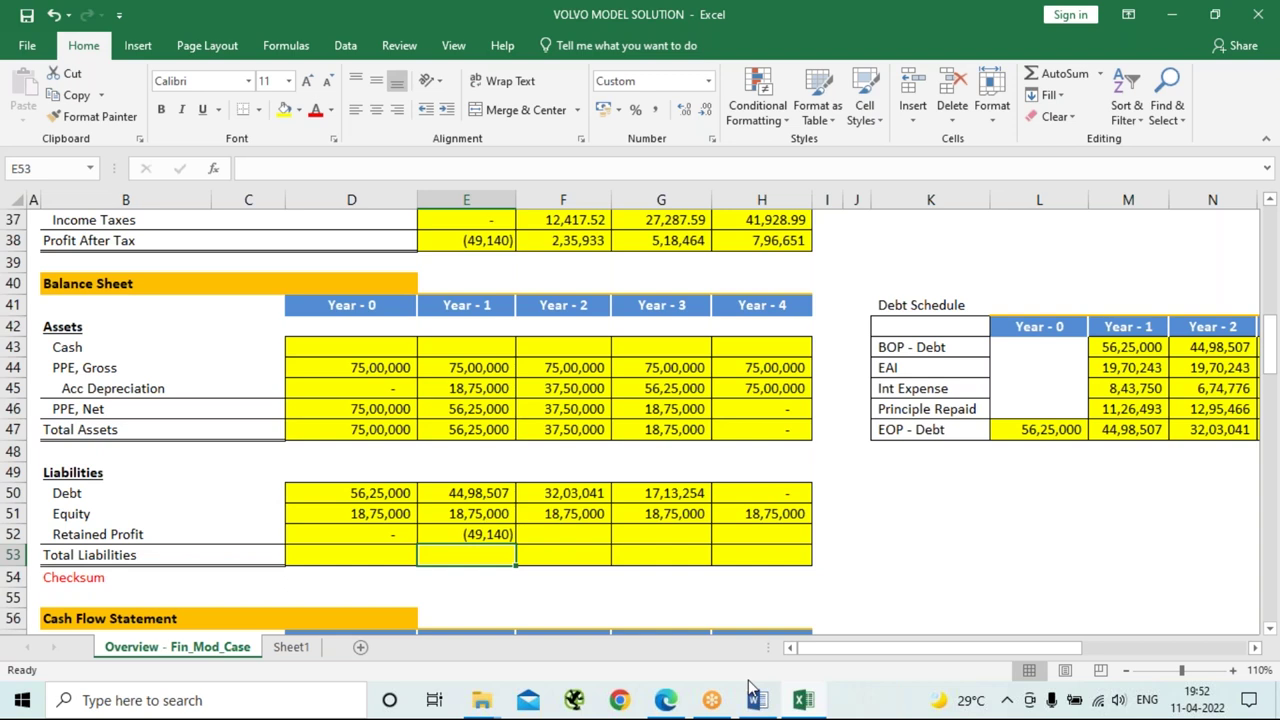
Enter =E52+F38 as the Year - 2 Retained Profit in F52.
key(Up)
key(Right)
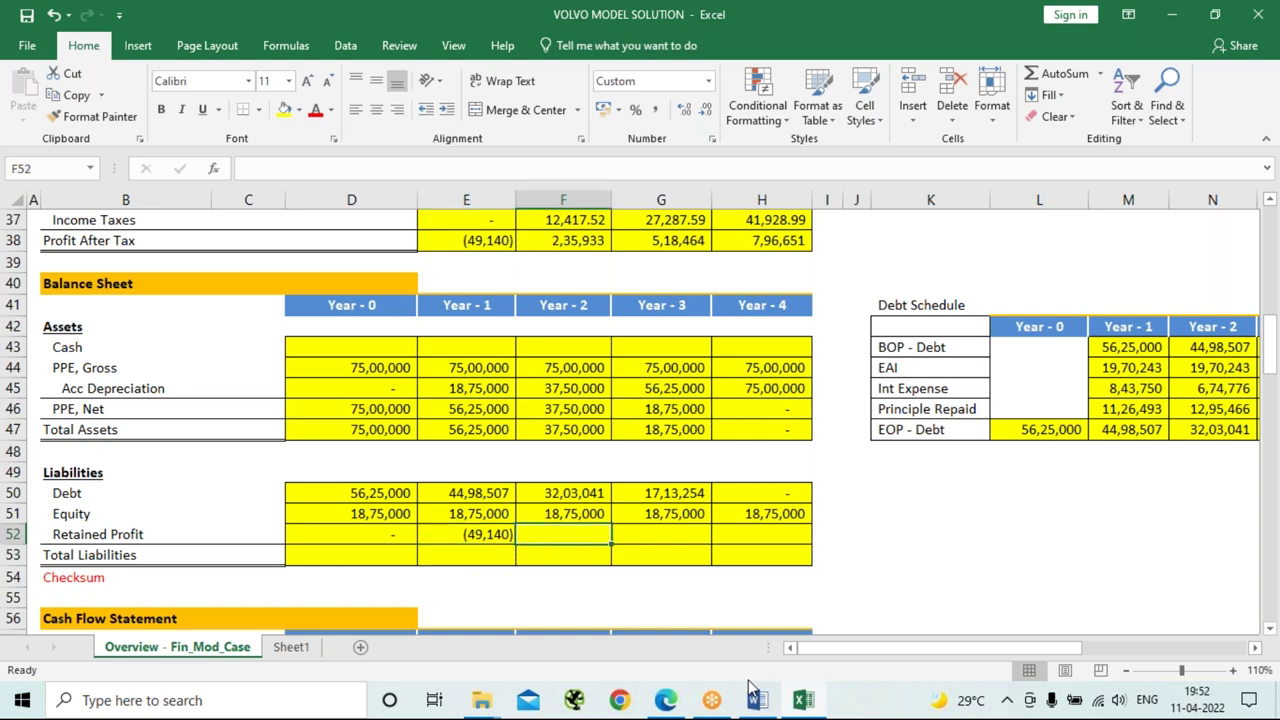
text(=)
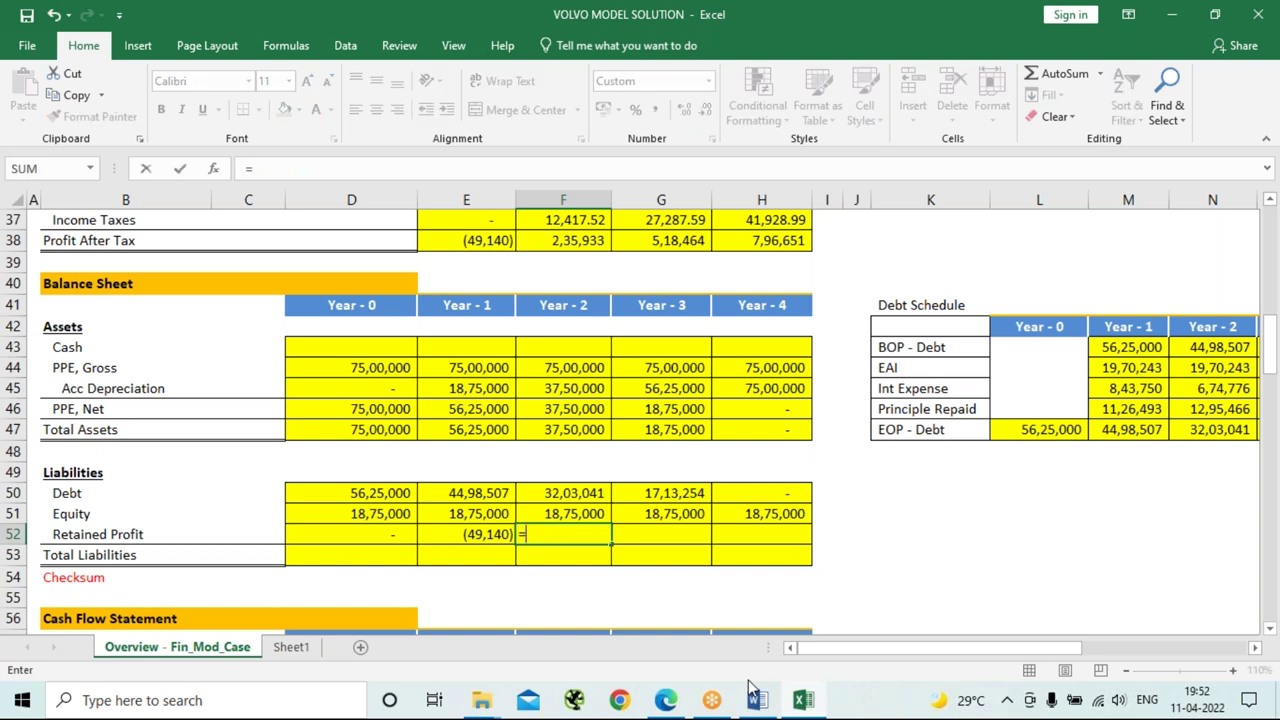
key(Left)
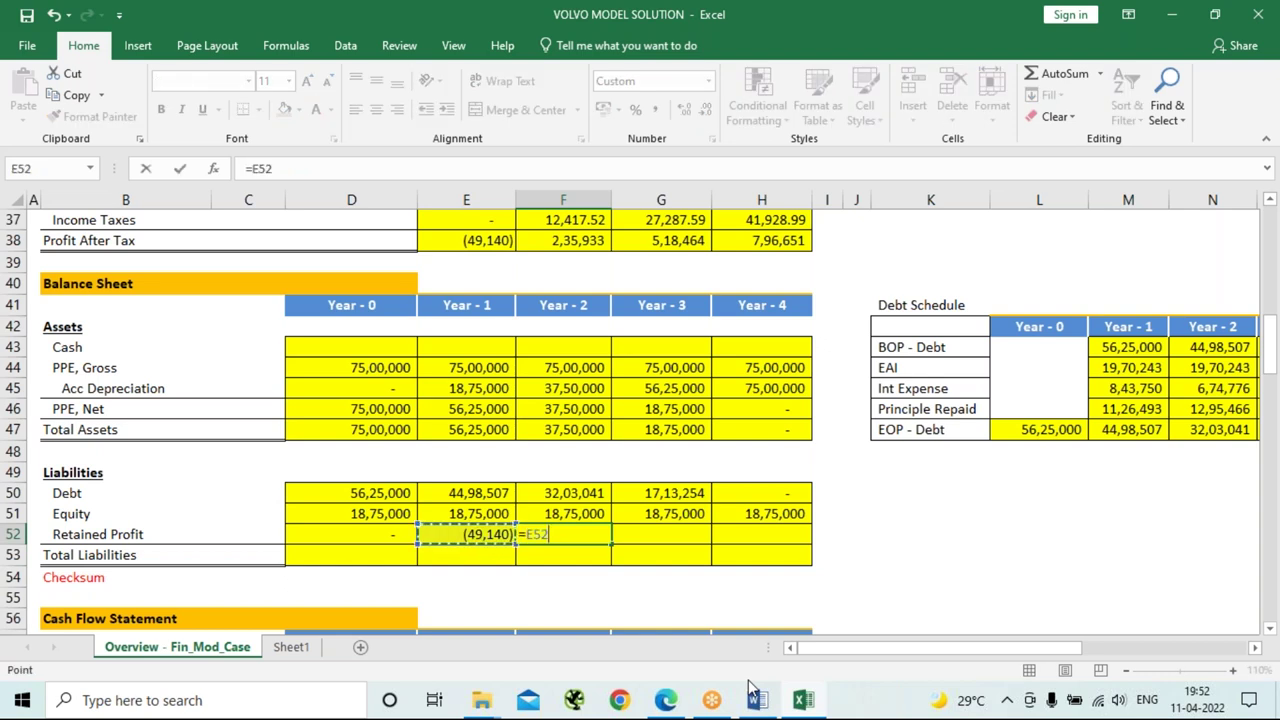
text(+)
click(578, 241)
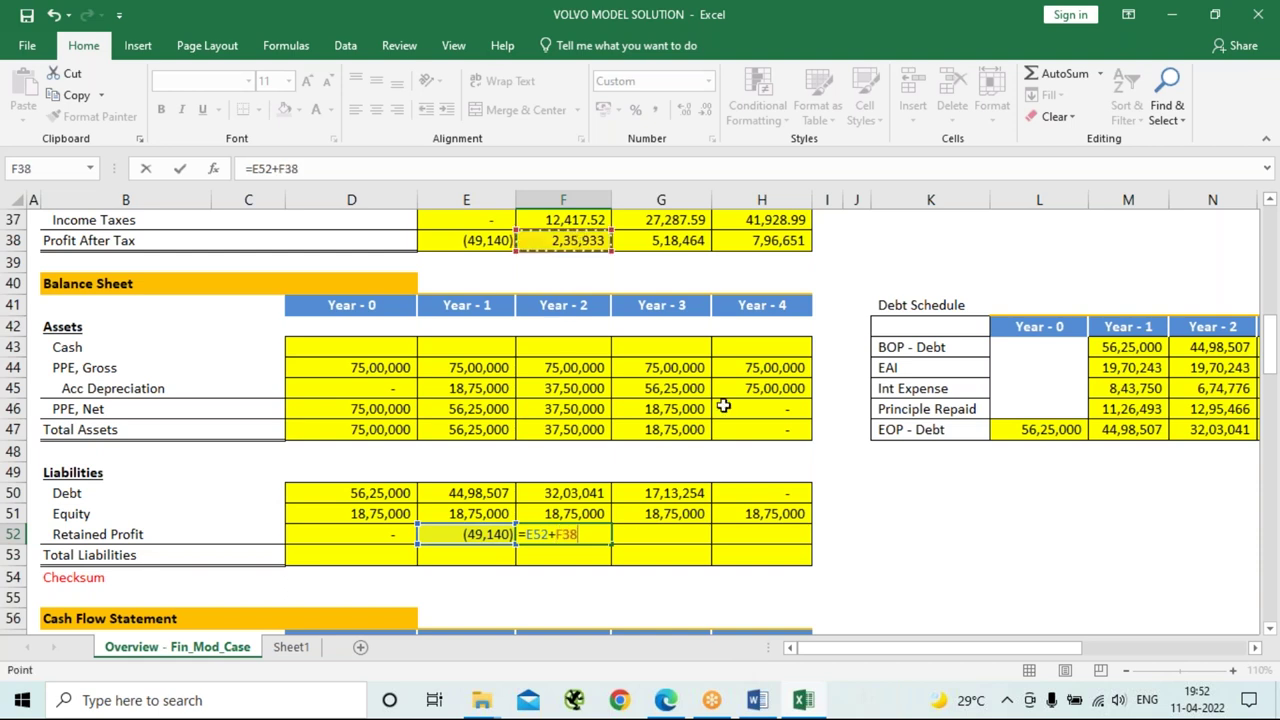
key(Return)
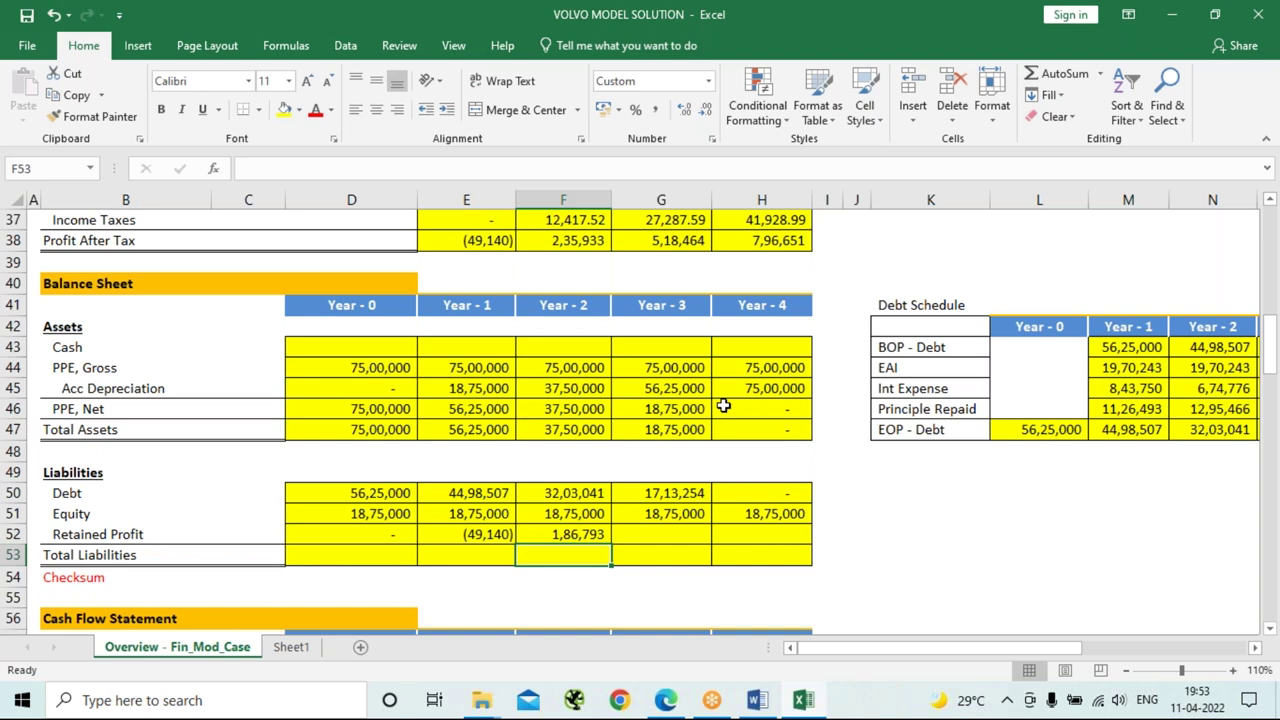
Enter =F52+G38 in G52 and =G52+H38 in H52 for Years 3 and 4.
click(665, 538)
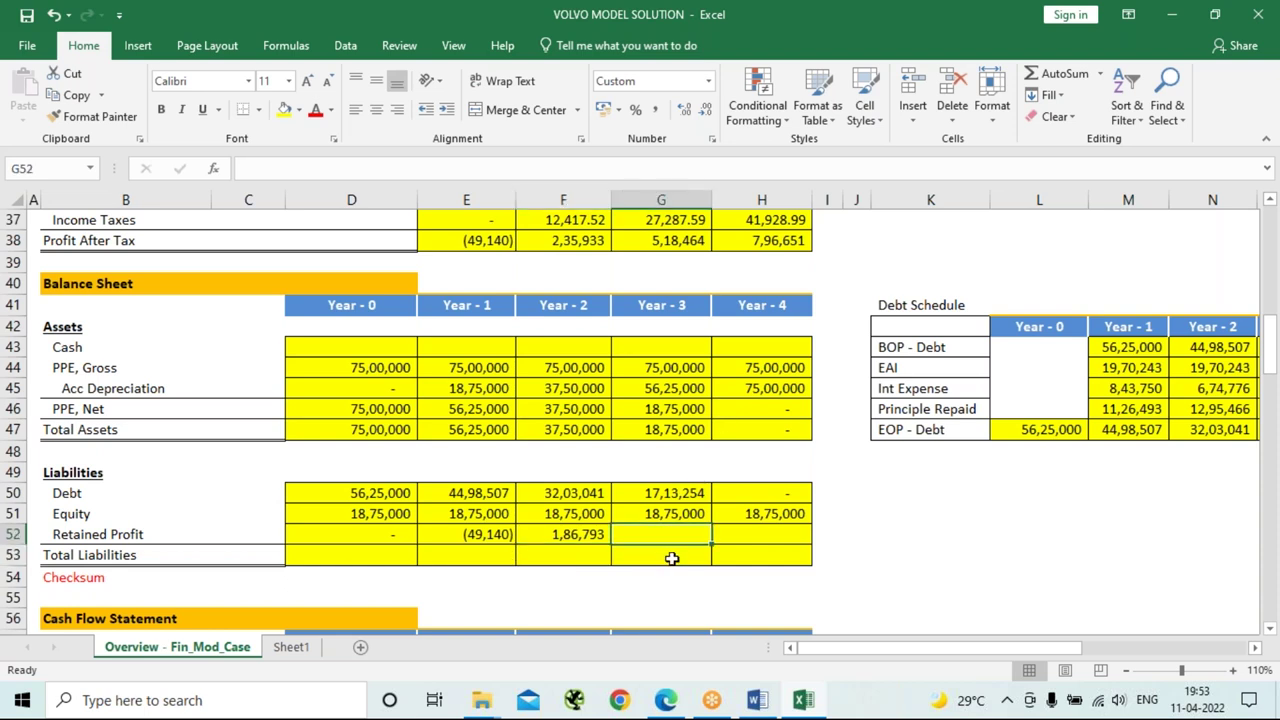
text(=)
key(Left)
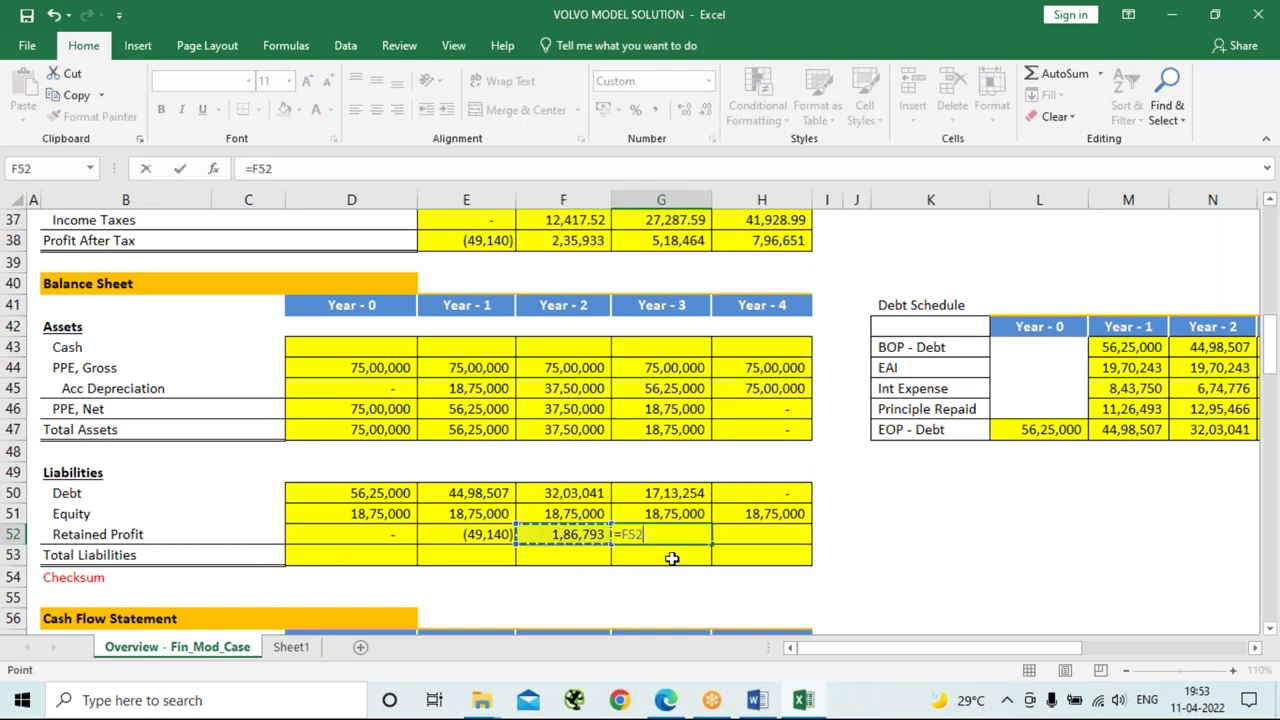
text(+)
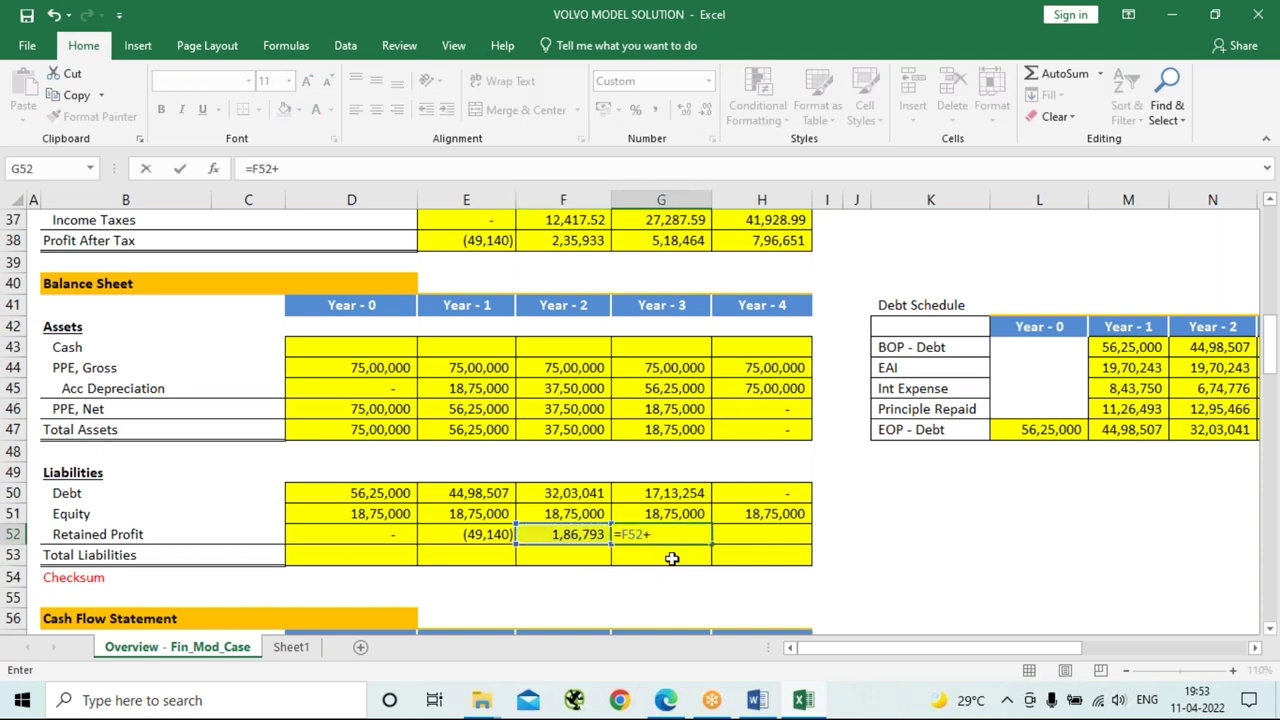
click(674, 244)
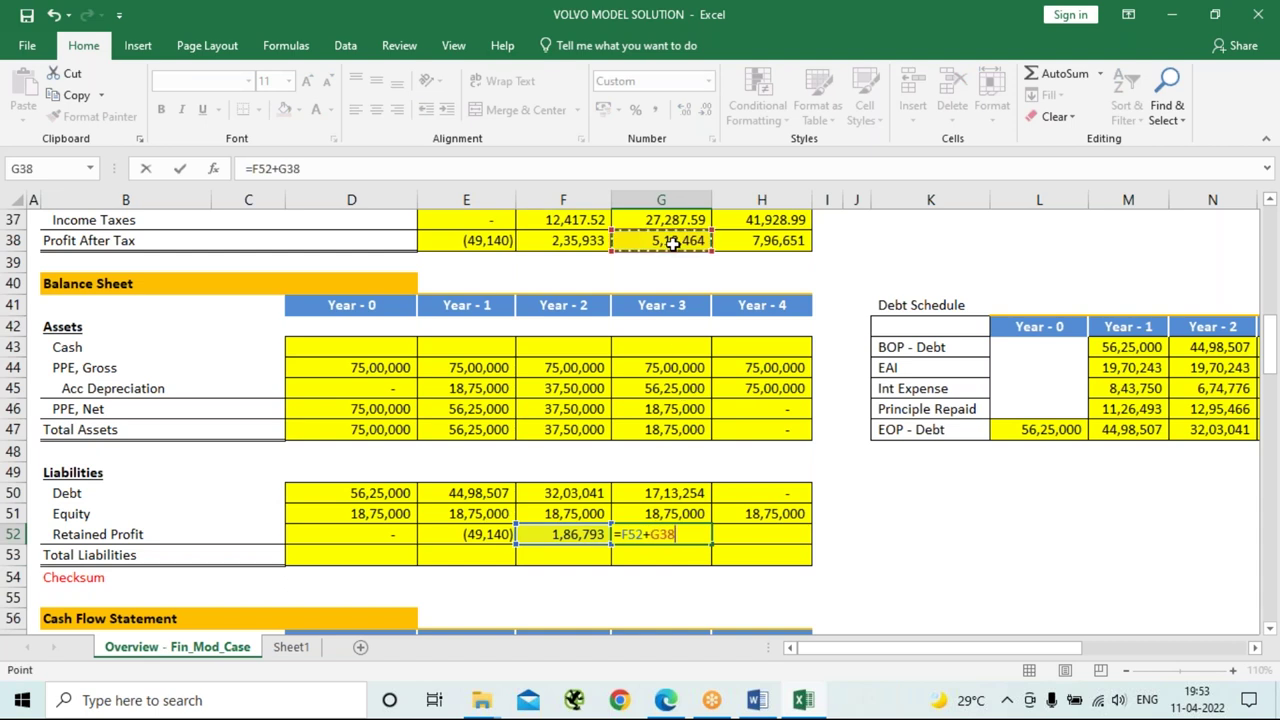
key(Return)
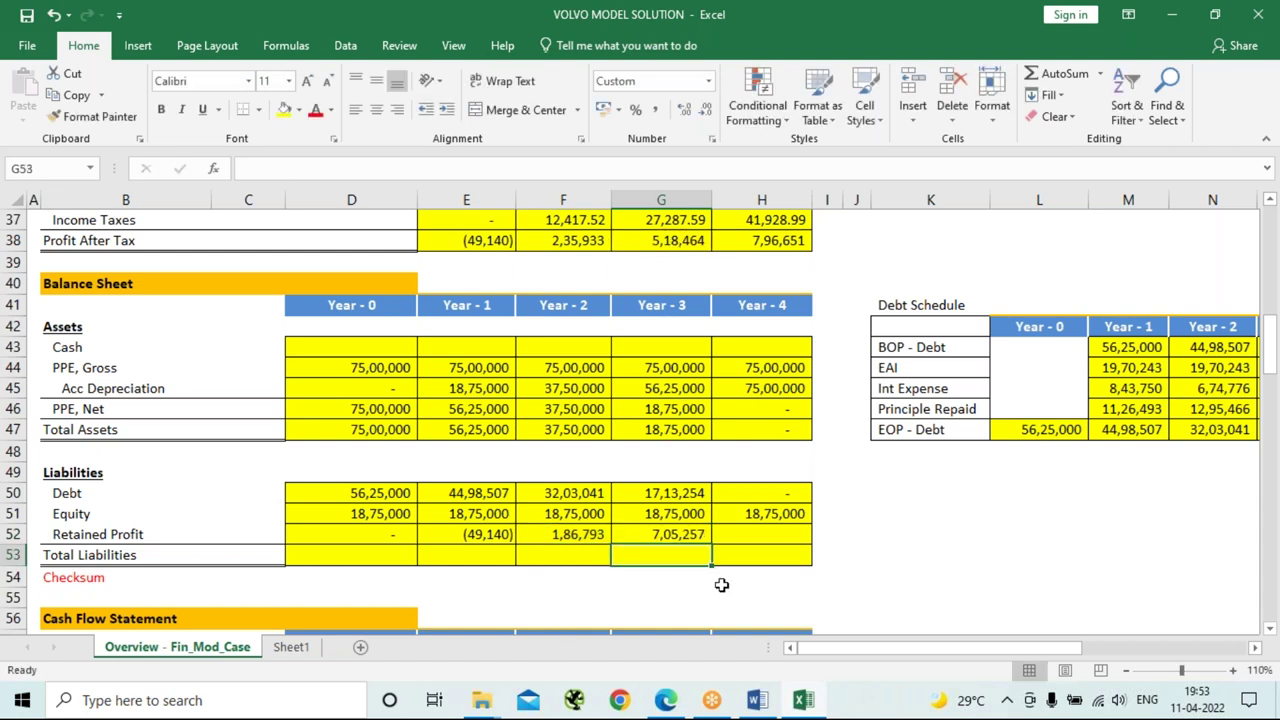
click(766, 535)
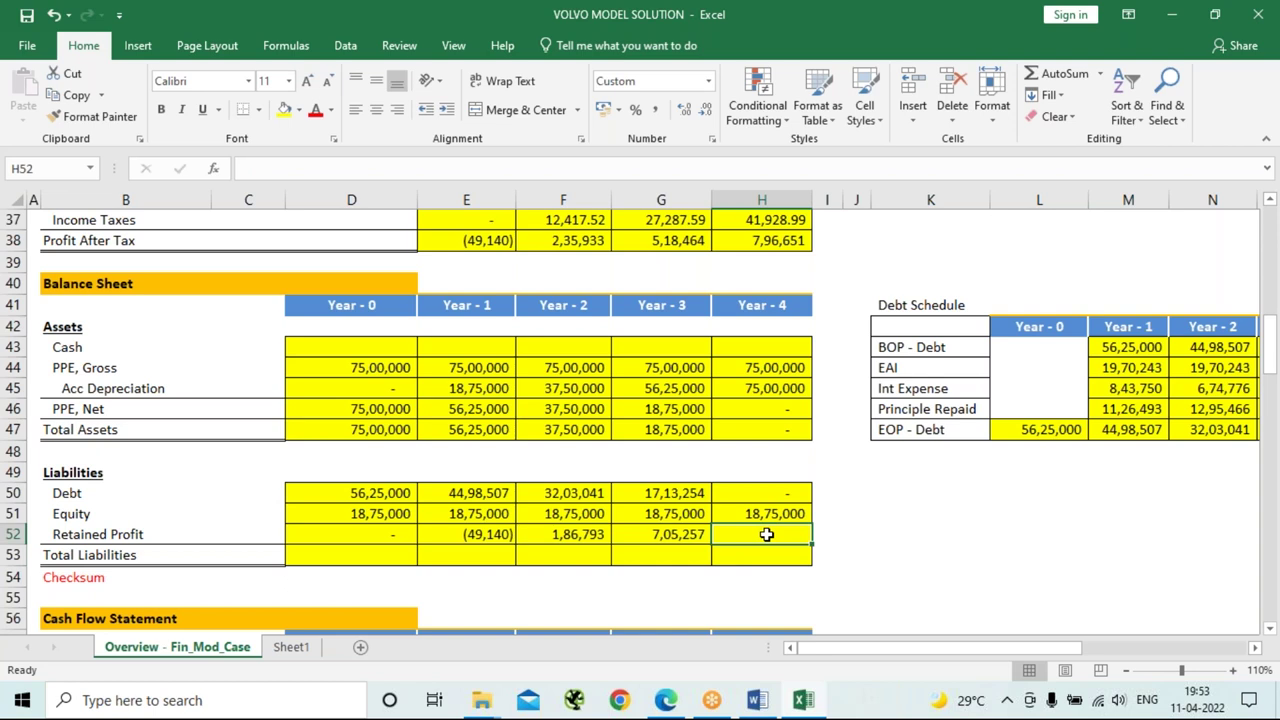
text(=)
key(Left)
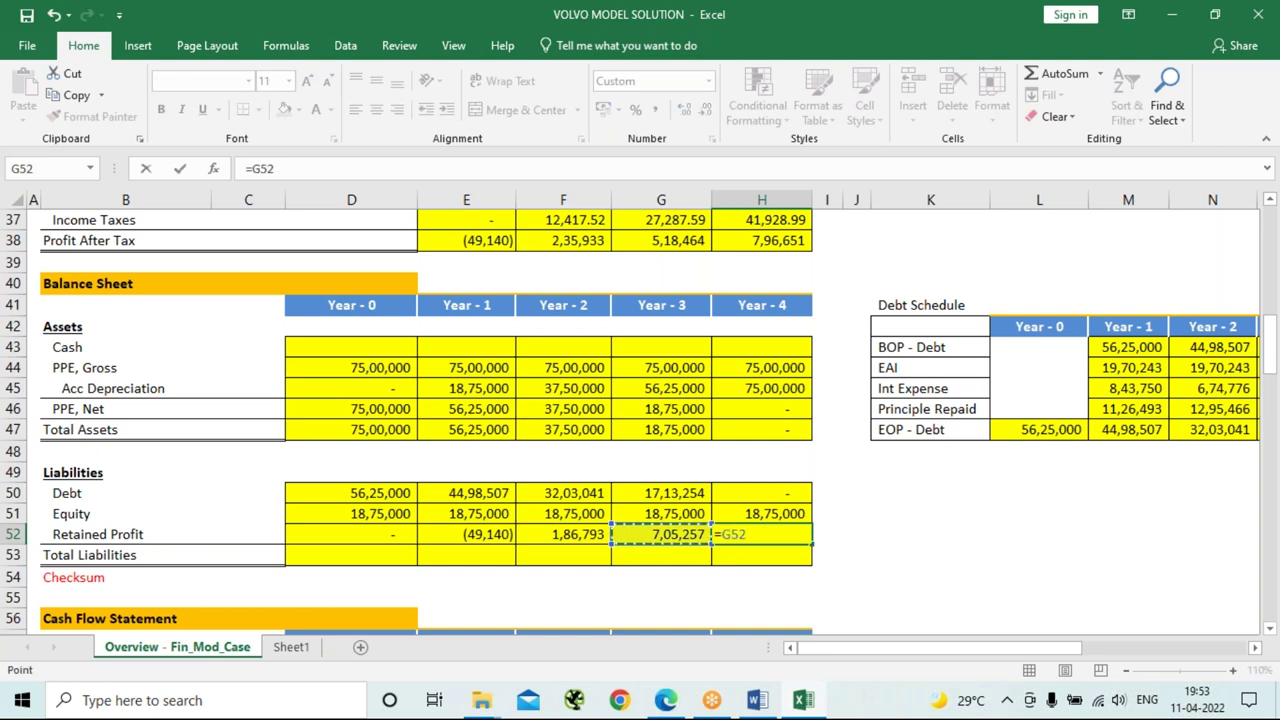
text(+)
click(786, 242)
key(Return)
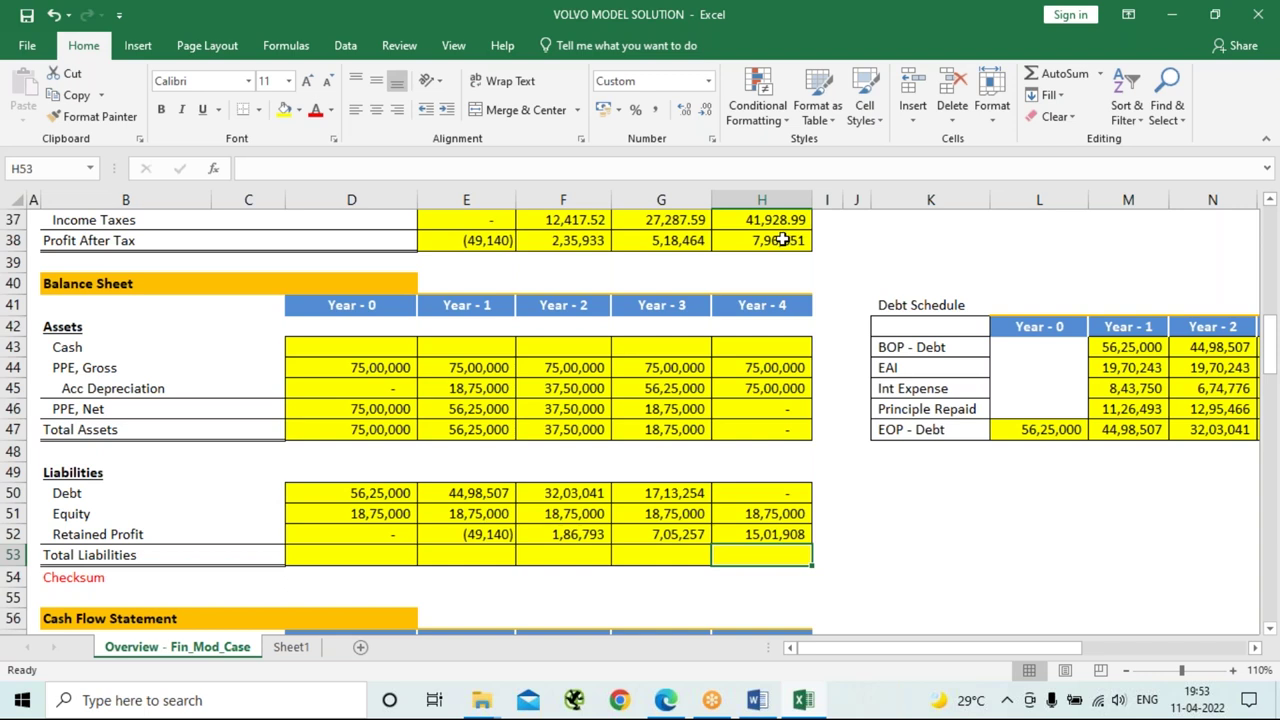
Enter =SUM(D50:D52) in D53 and fill the Total Liabilities formula across to H53.
click(353, 556)
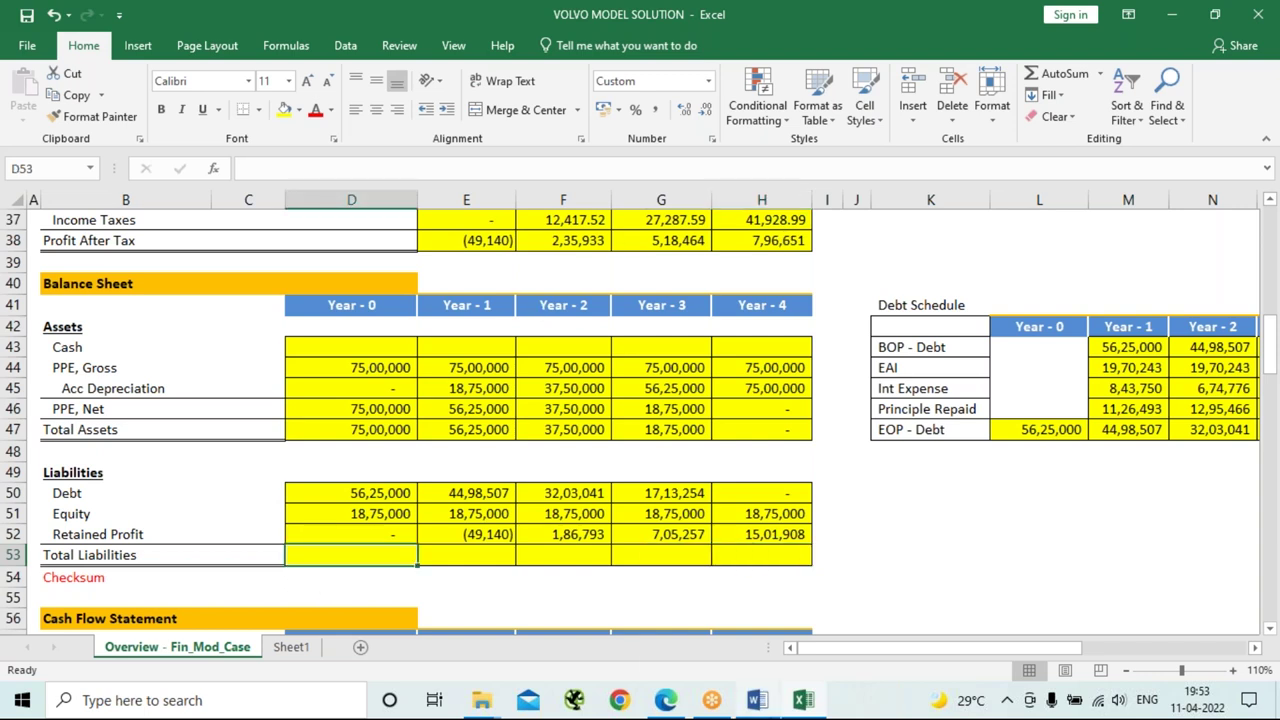
mouse_move(757, 700)
text(=)
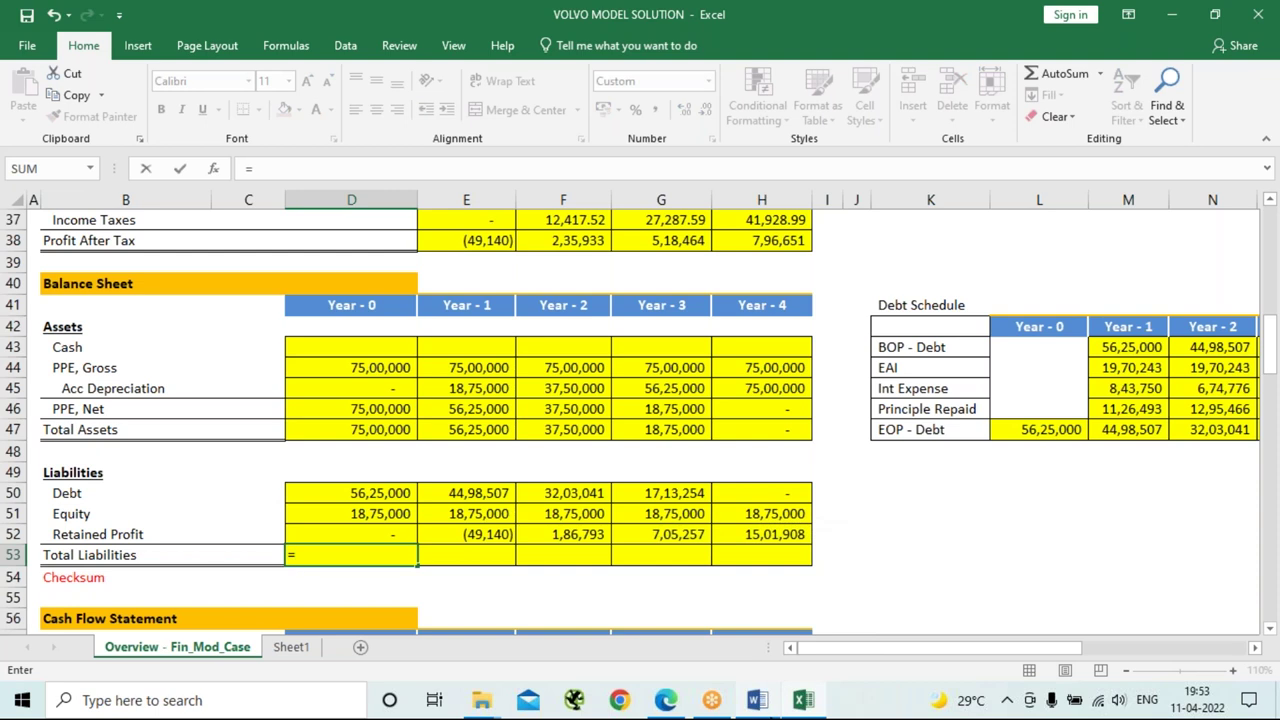
text(sum)
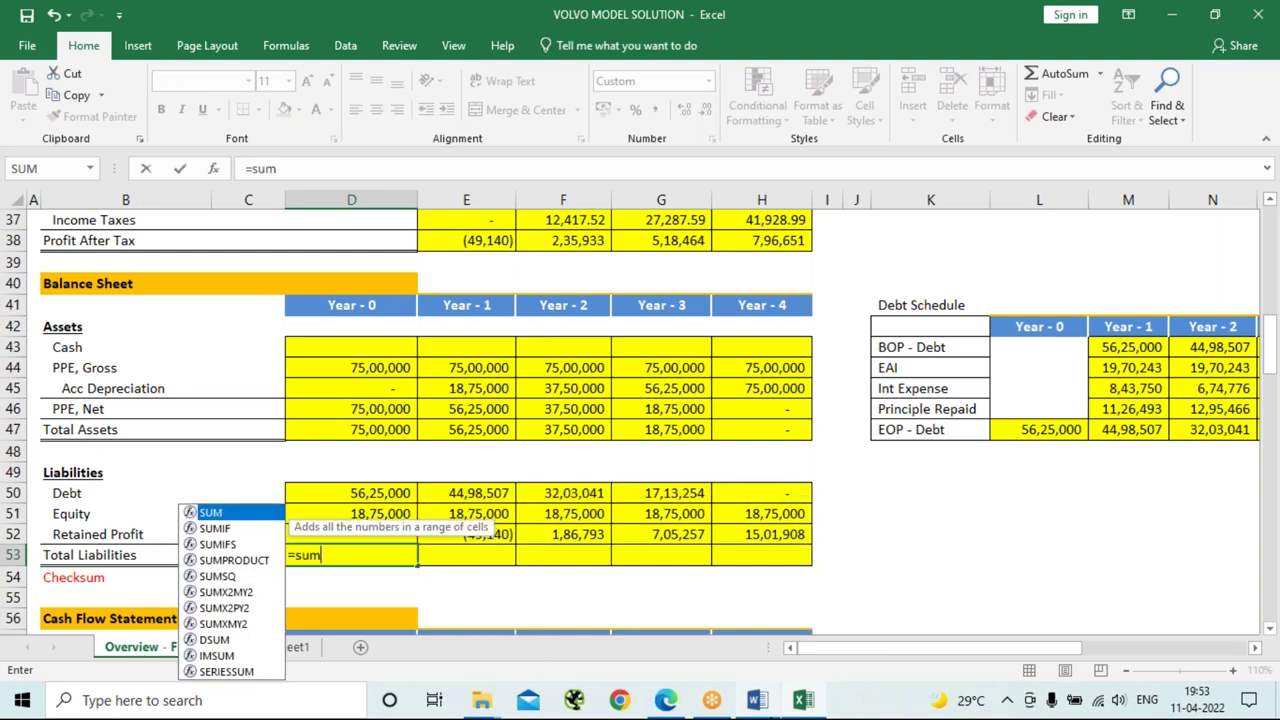
key(Tab)
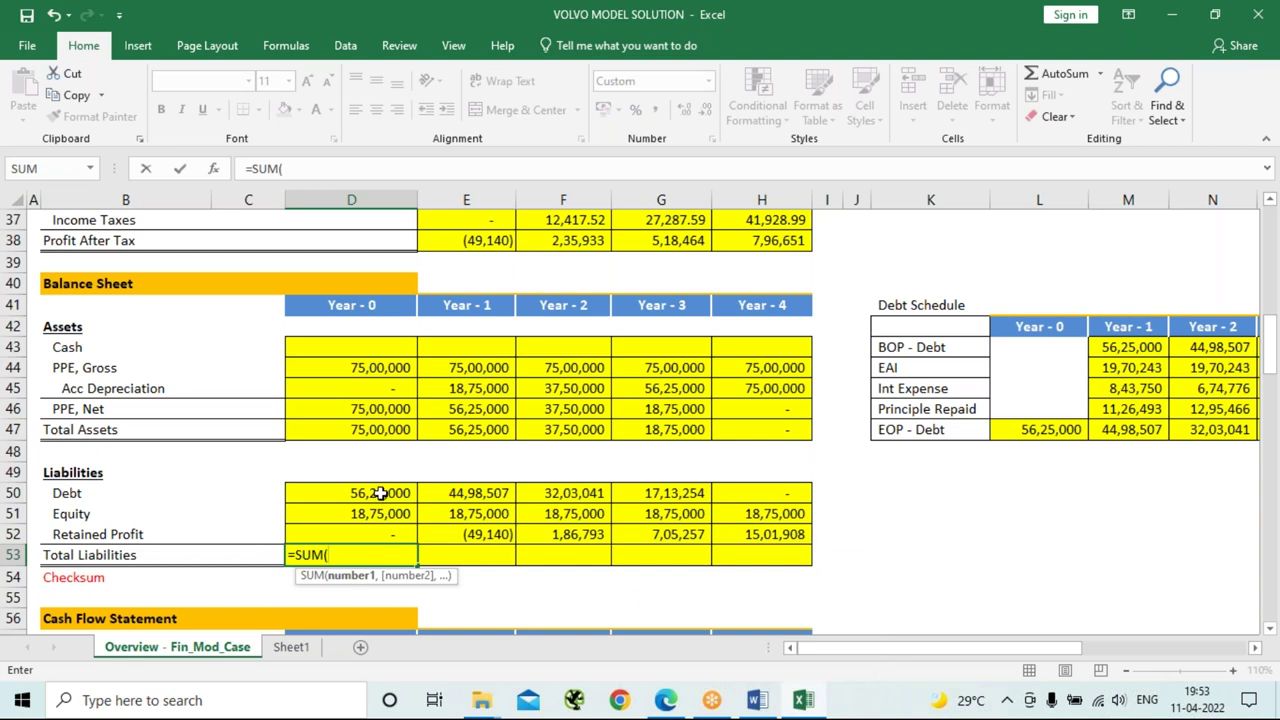
drag(380, 493, 380, 533)
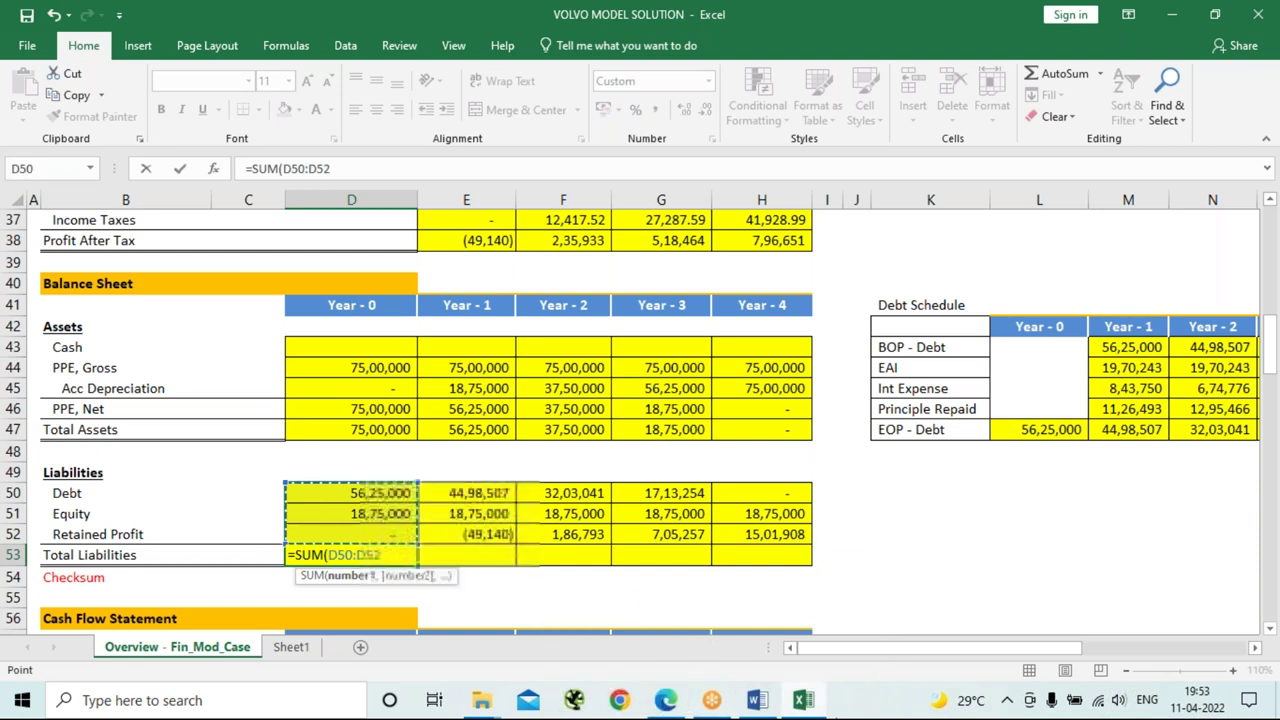
text())
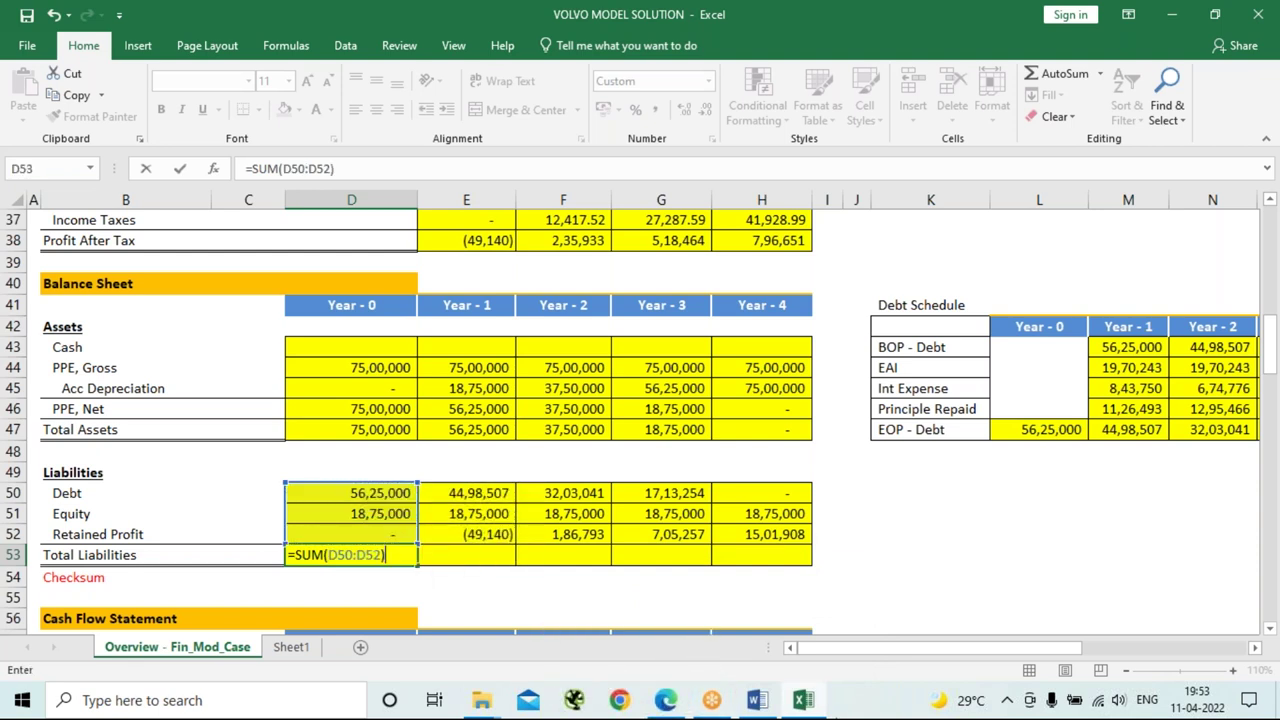
key(ctrl+Return)
key(Return)
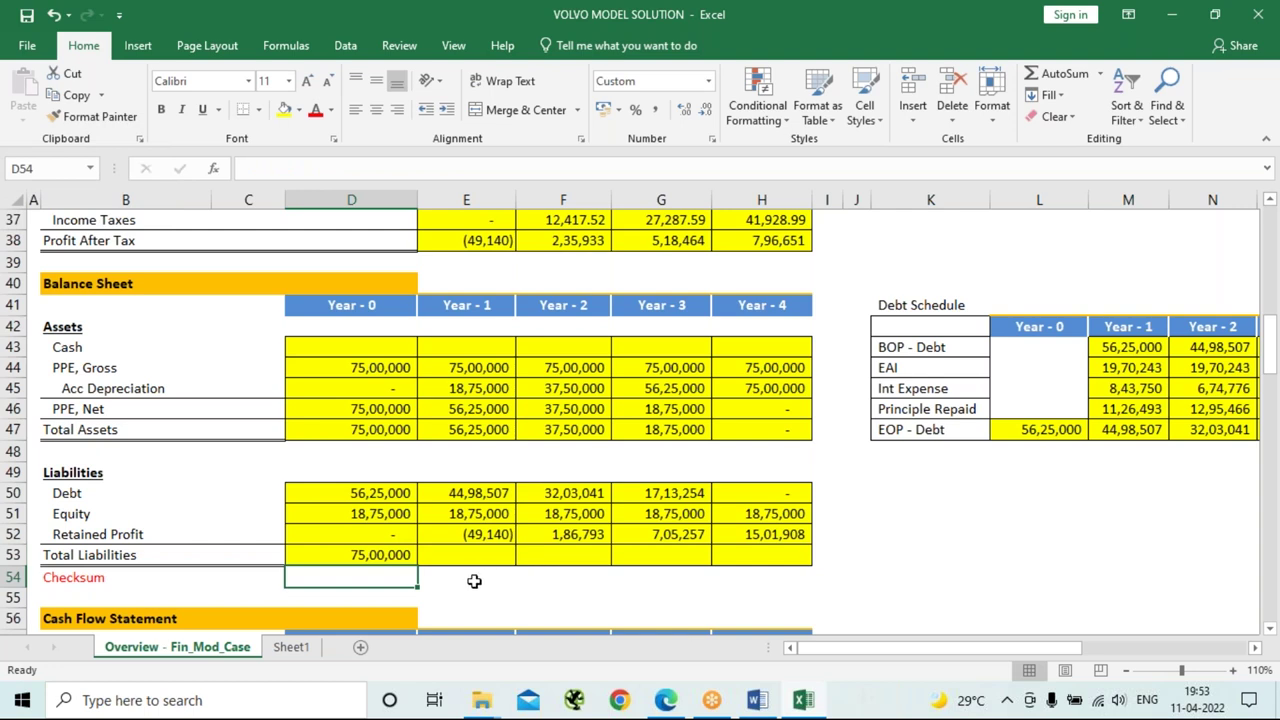
click(400, 555)
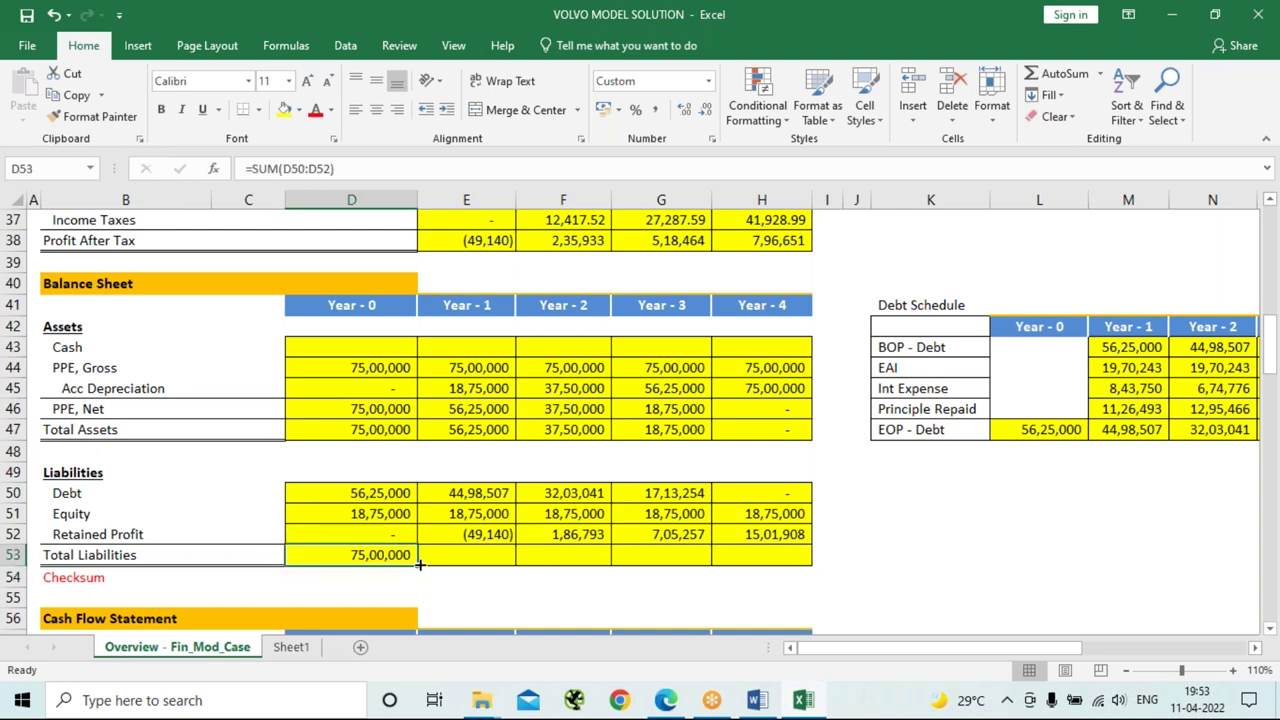
drag(420, 565, 795, 565)
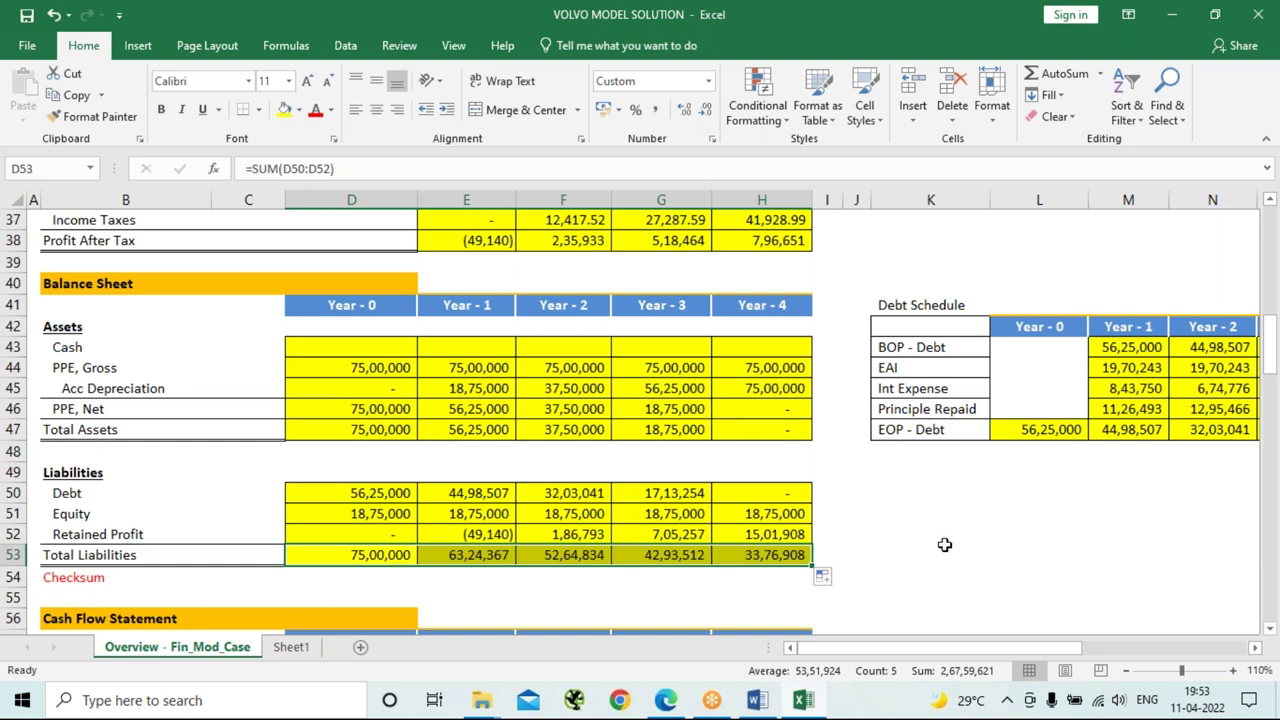
click(940, 552)
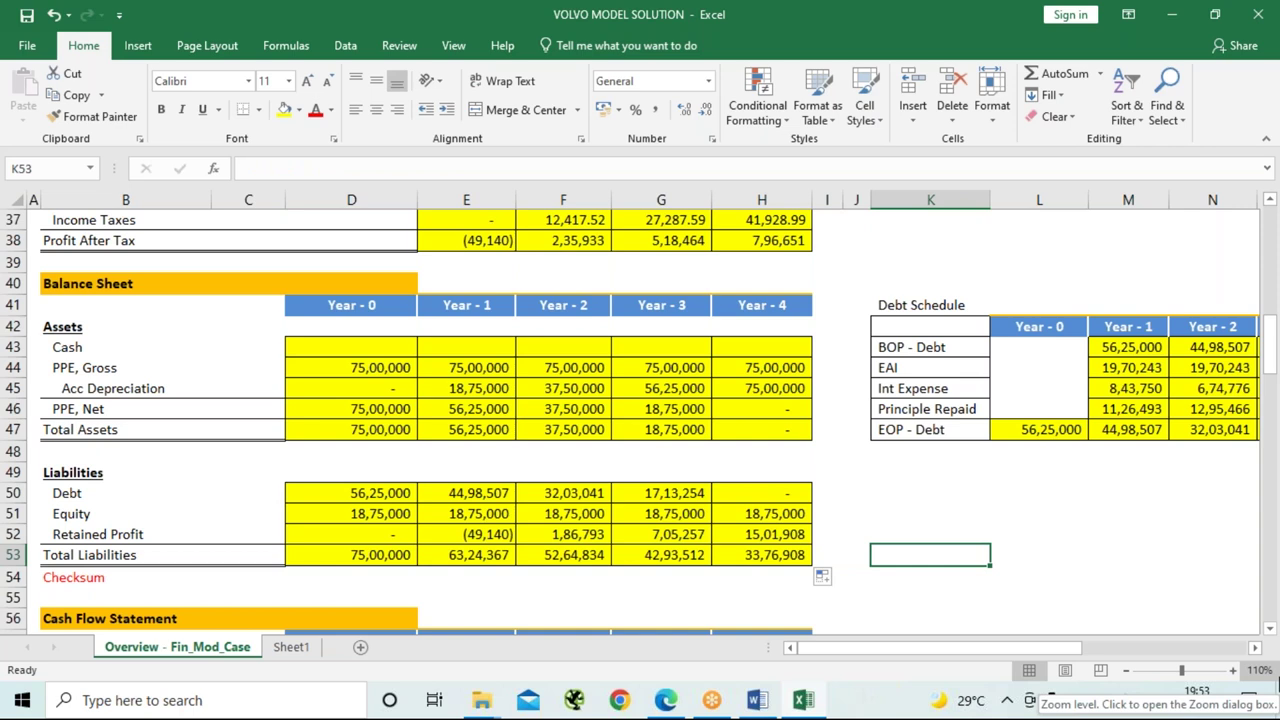
click(356, 578)
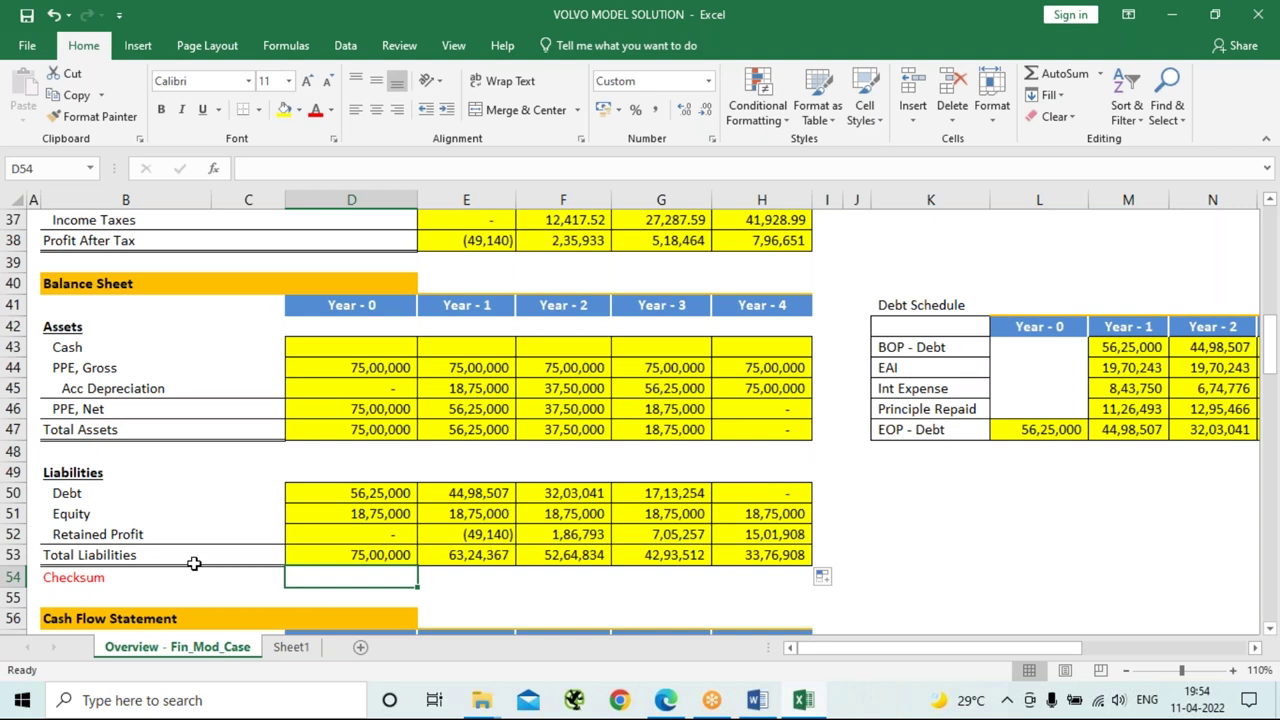
Enter =D47-D53 in D54 and copy the Checksum formula across to H54.
text(=)
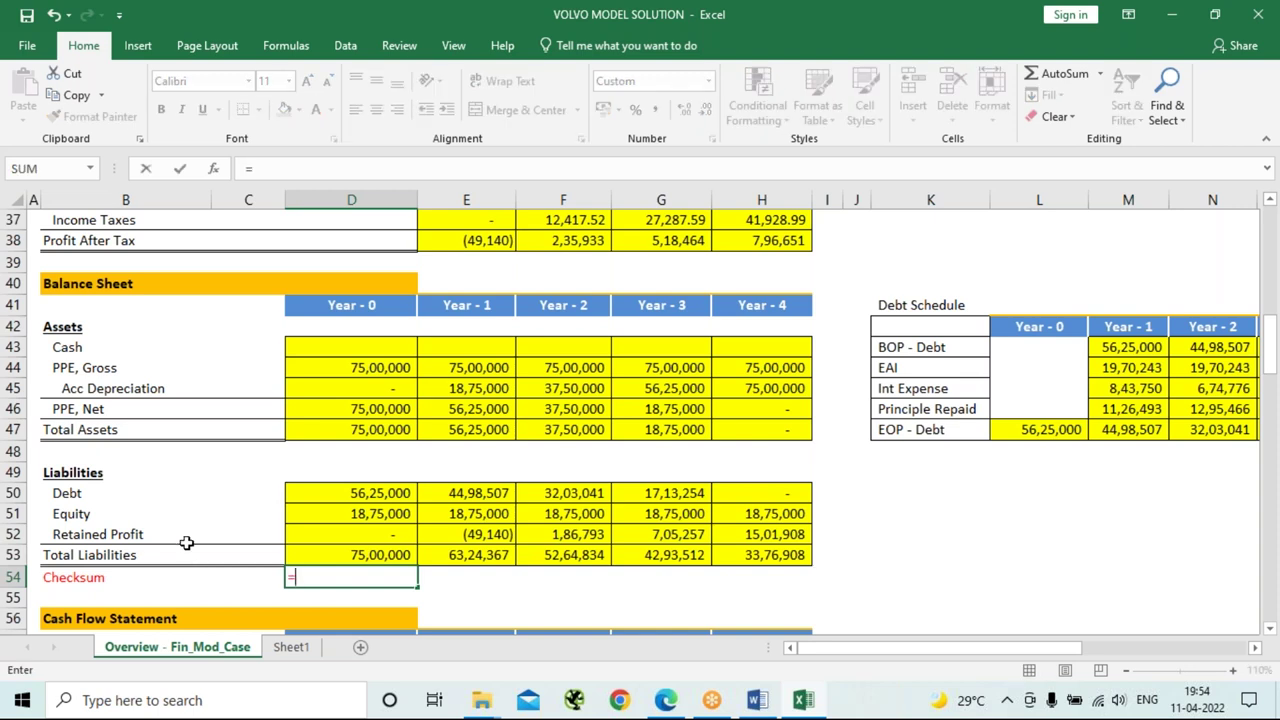
click(322, 429)
text(-)
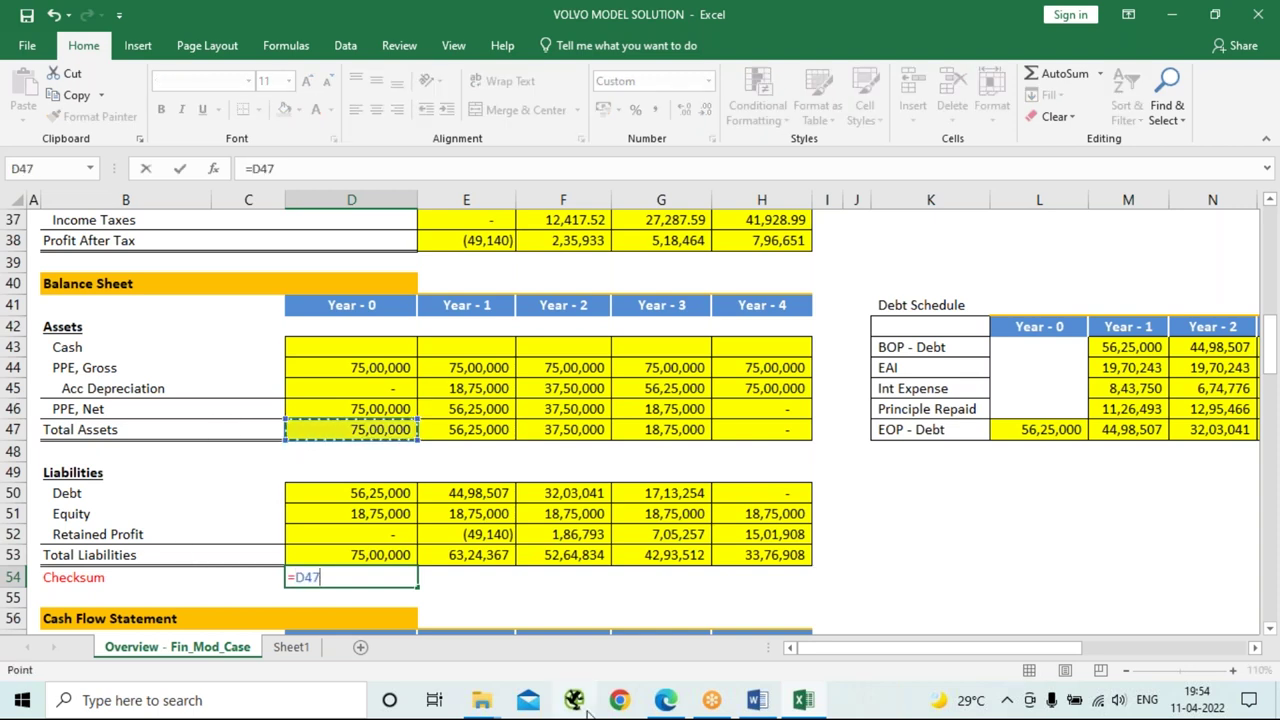
mouse_move(482, 700)
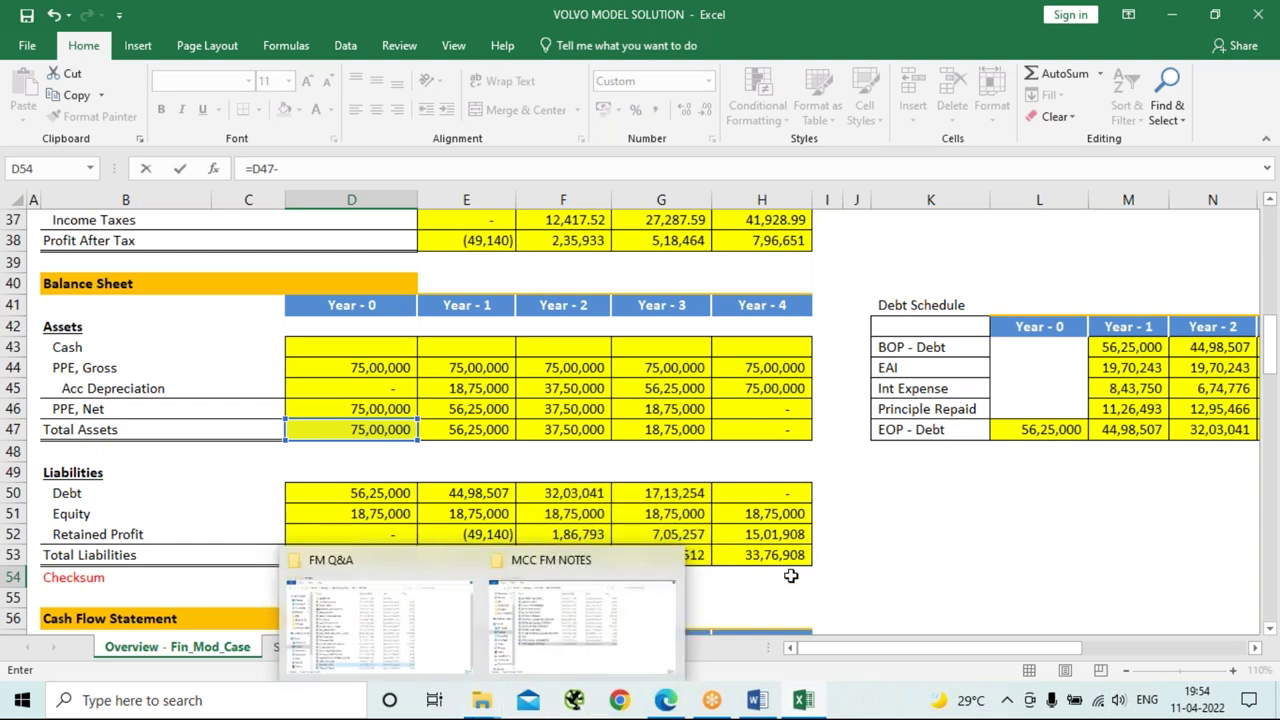
click(376, 555)
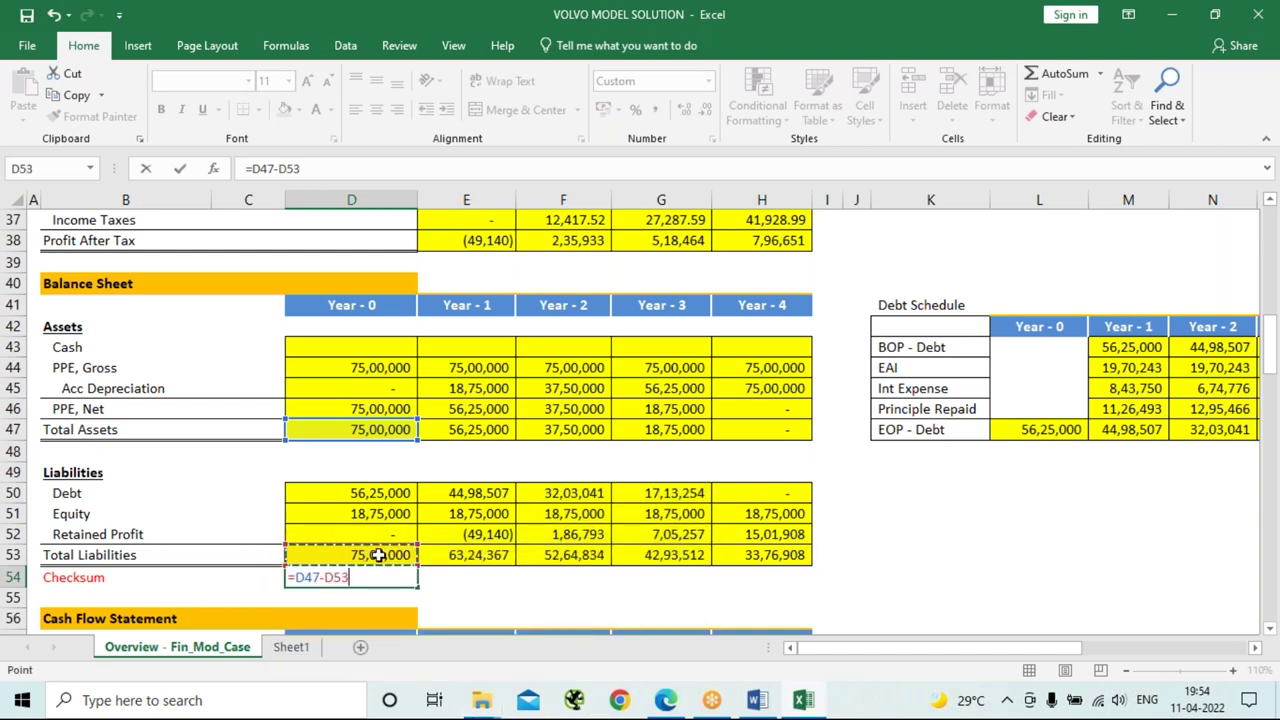
key(Return)
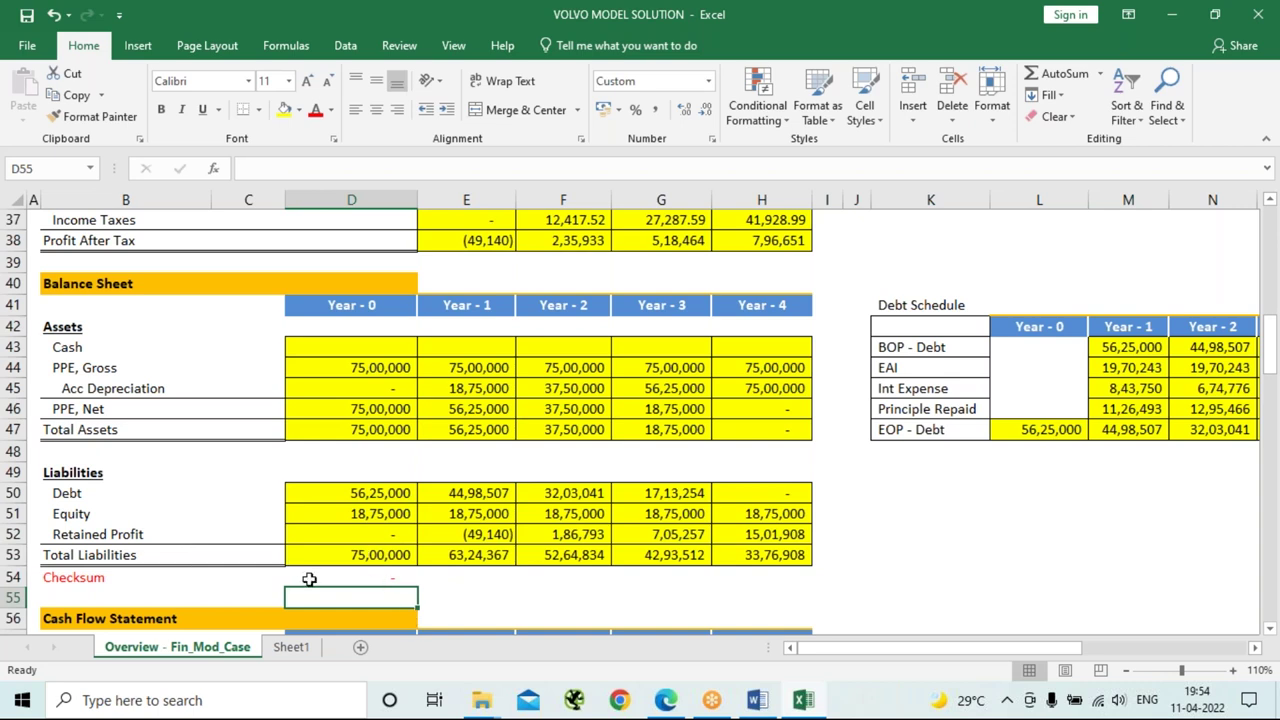
click(366, 579)
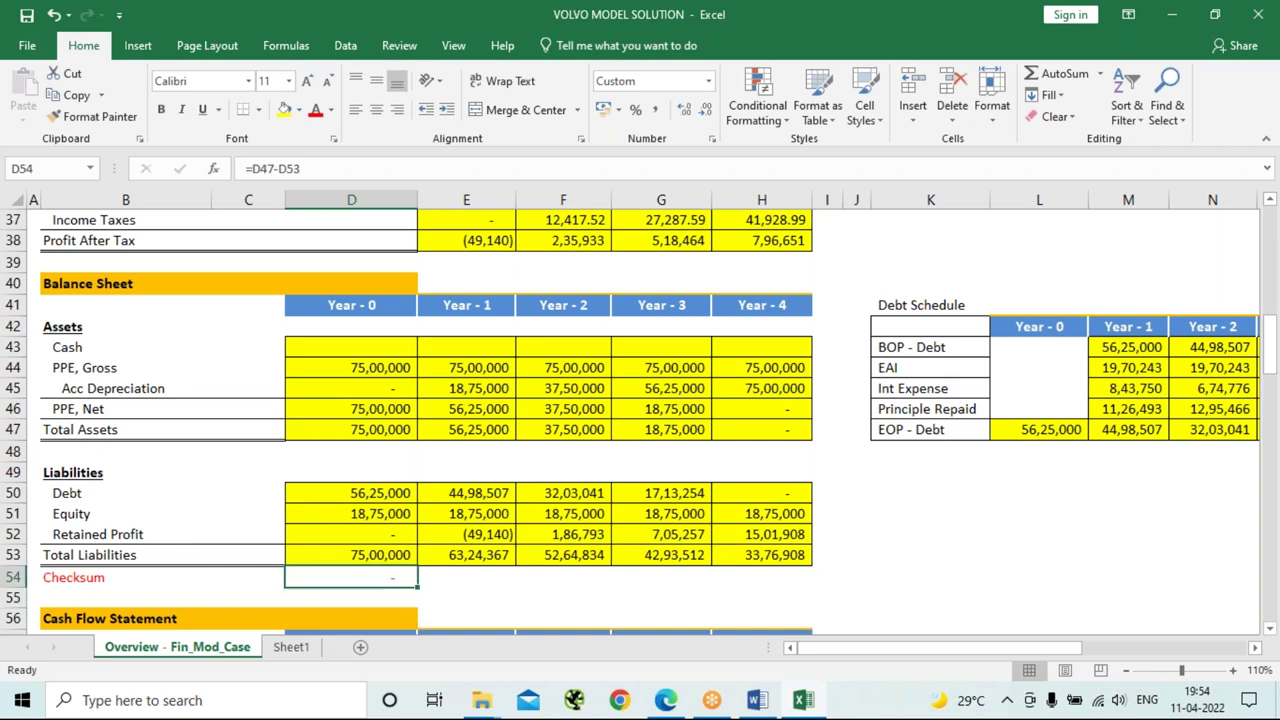
drag(418, 587, 786, 592)
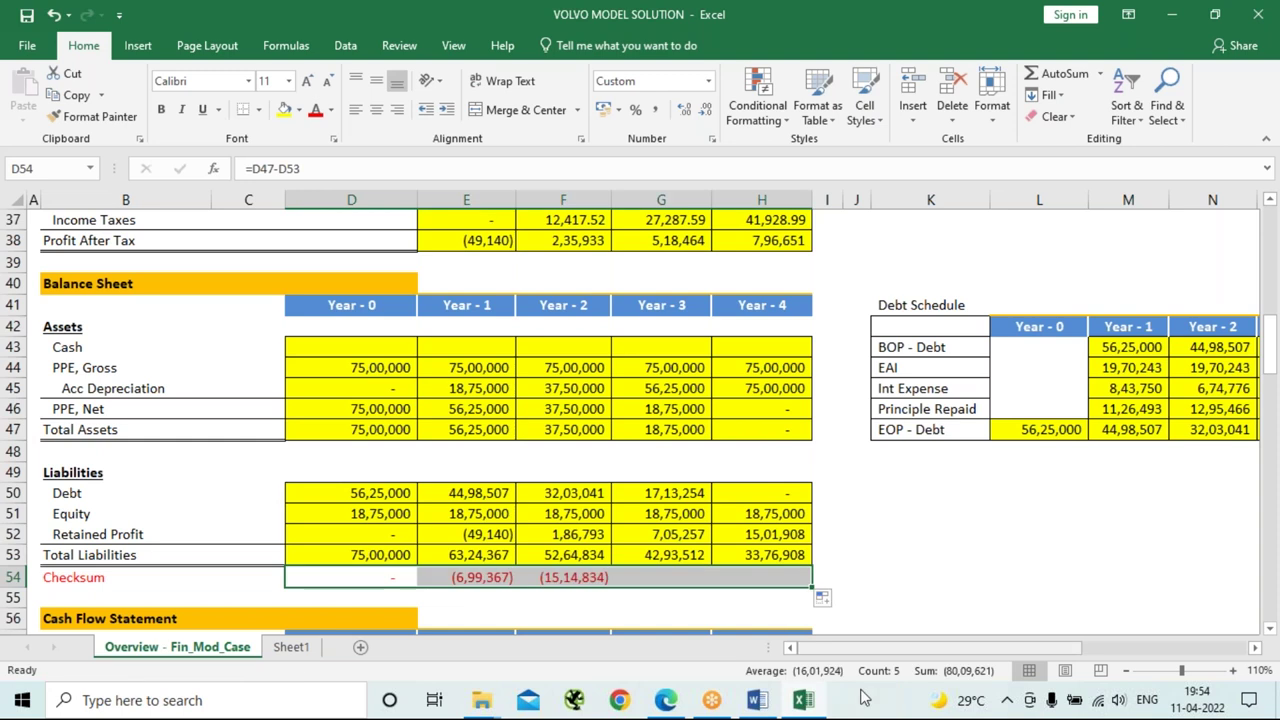
click(952, 574)
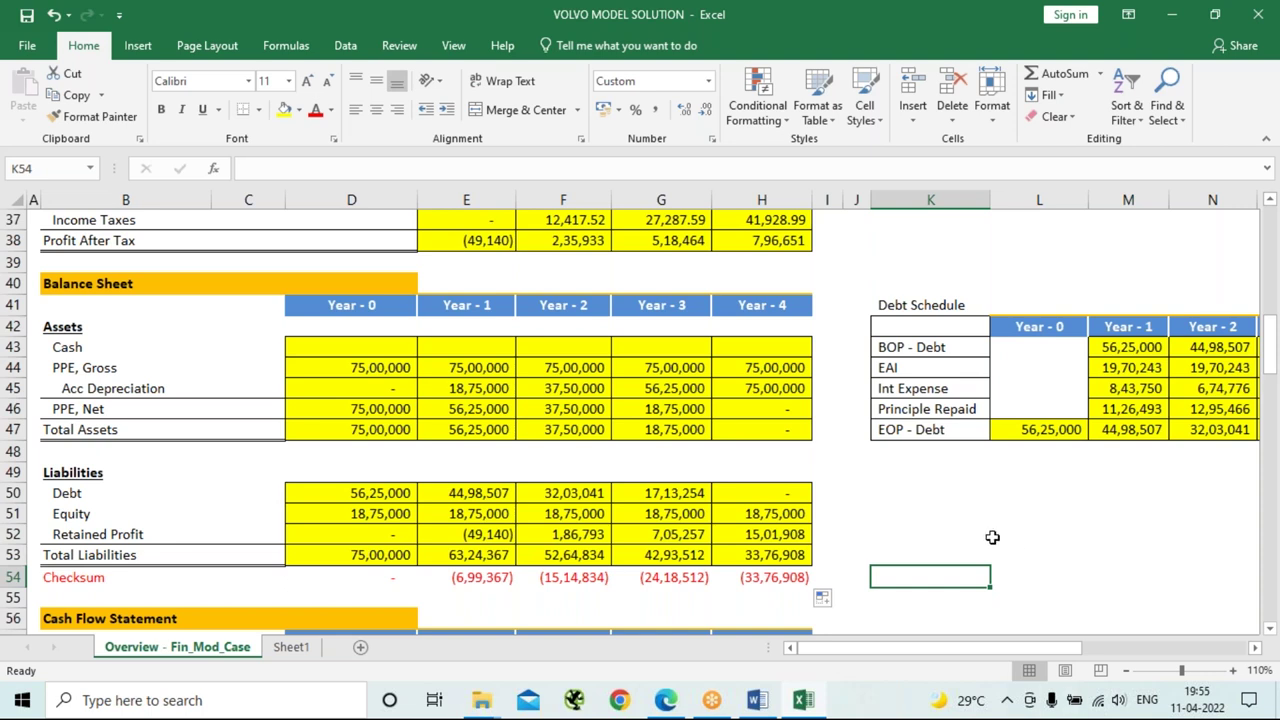
Scroll down past the Cash Flow and Returns sections, then back up to row 1's assumptions.
scroll(944, 523, down, 6)
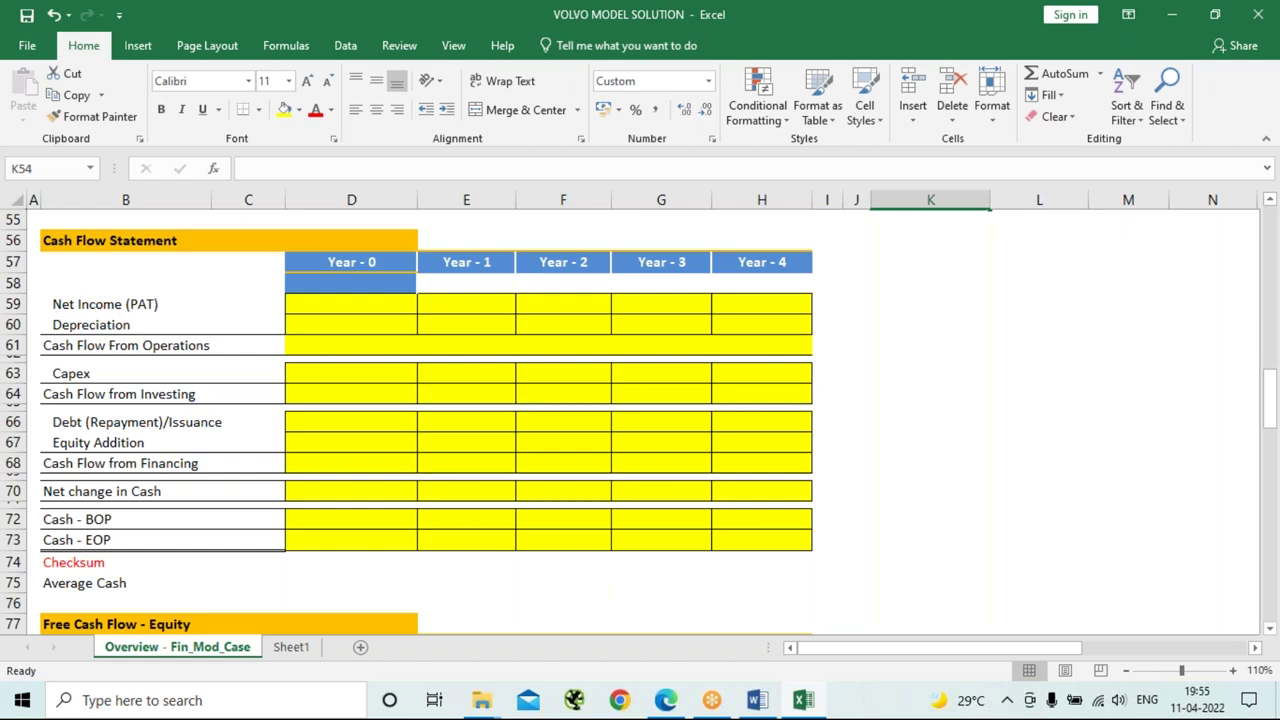
scroll(754, 535, down, 5)
scroll(766, 546, down, 1)
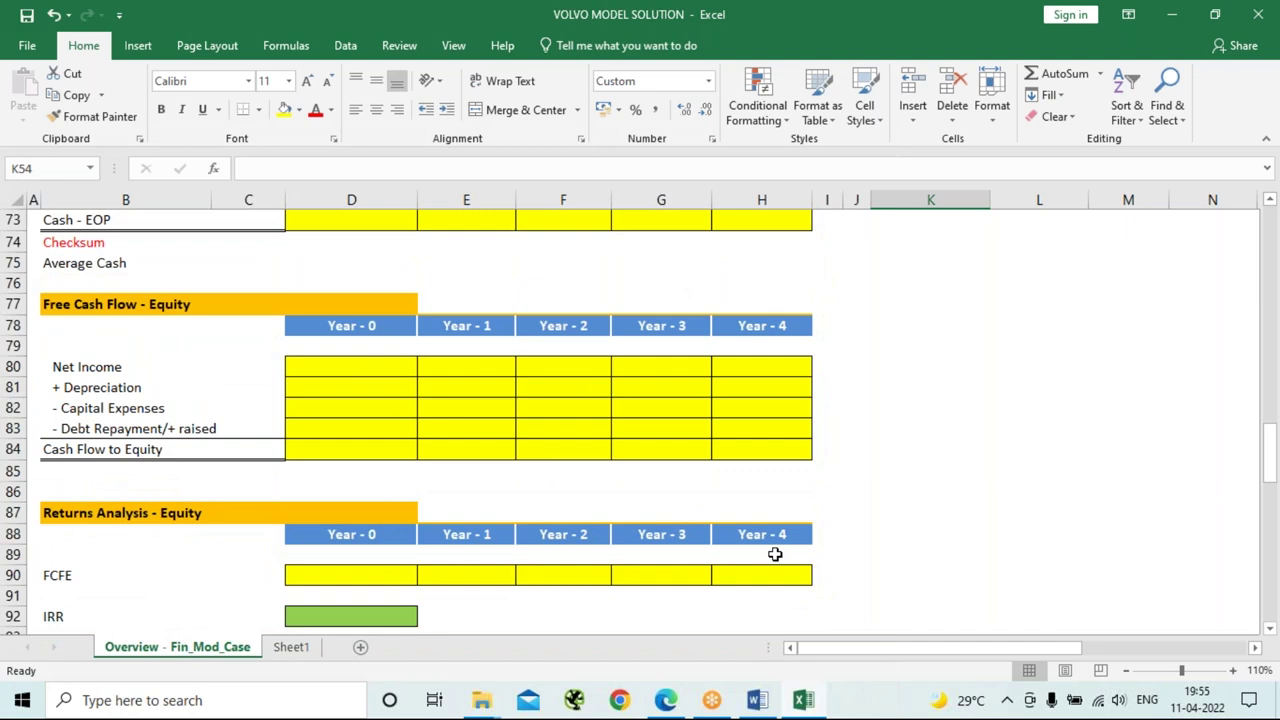
scroll(775, 554, up, 11)
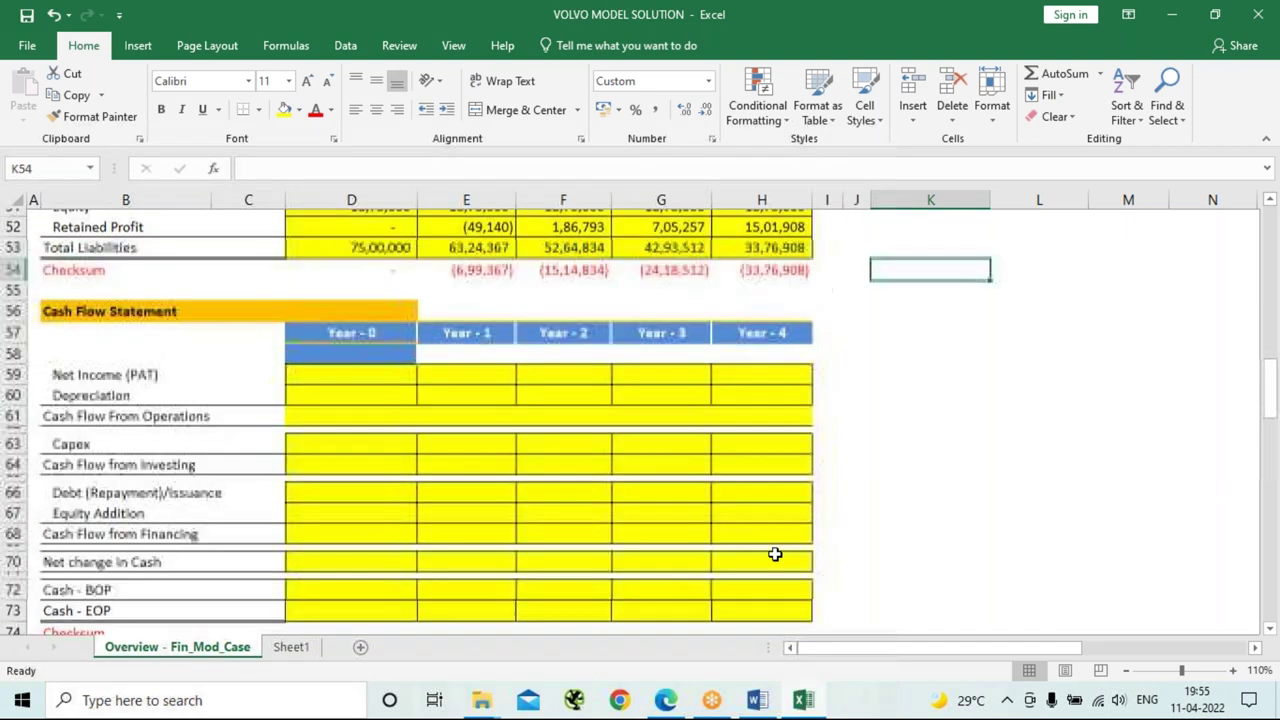
scroll(775, 554, up, 10)
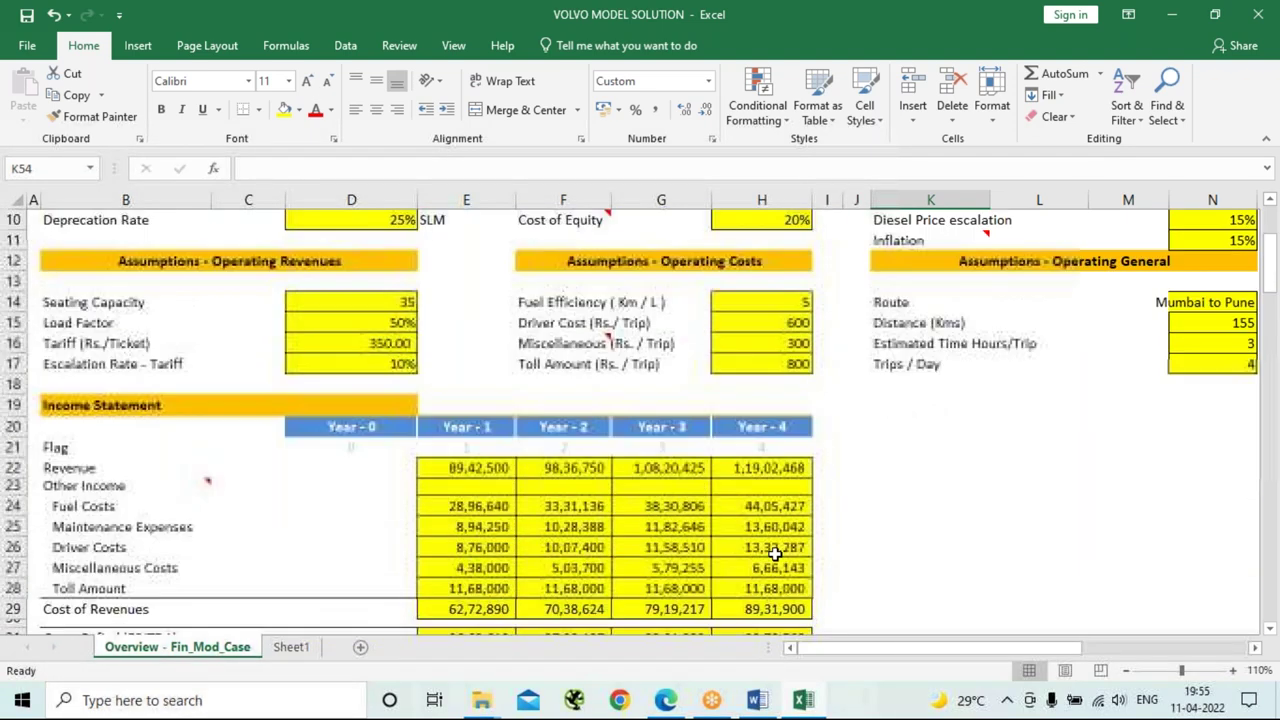
scroll(775, 554, up, 3)
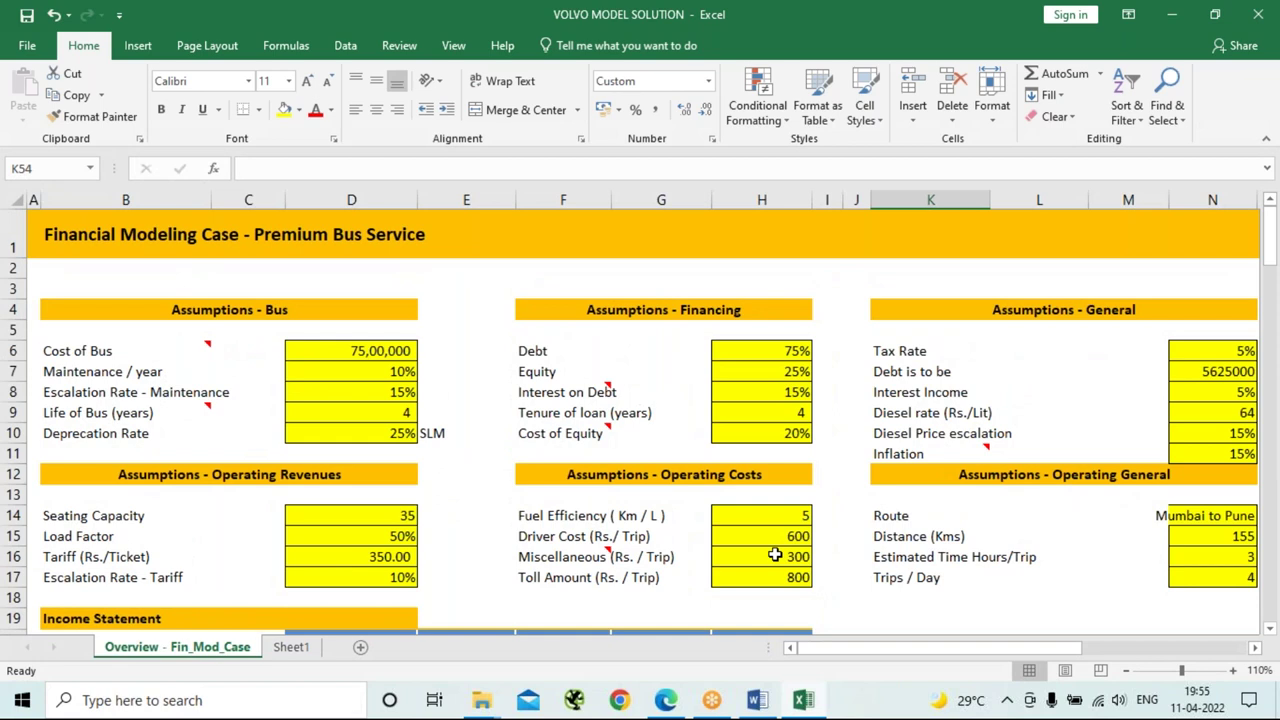